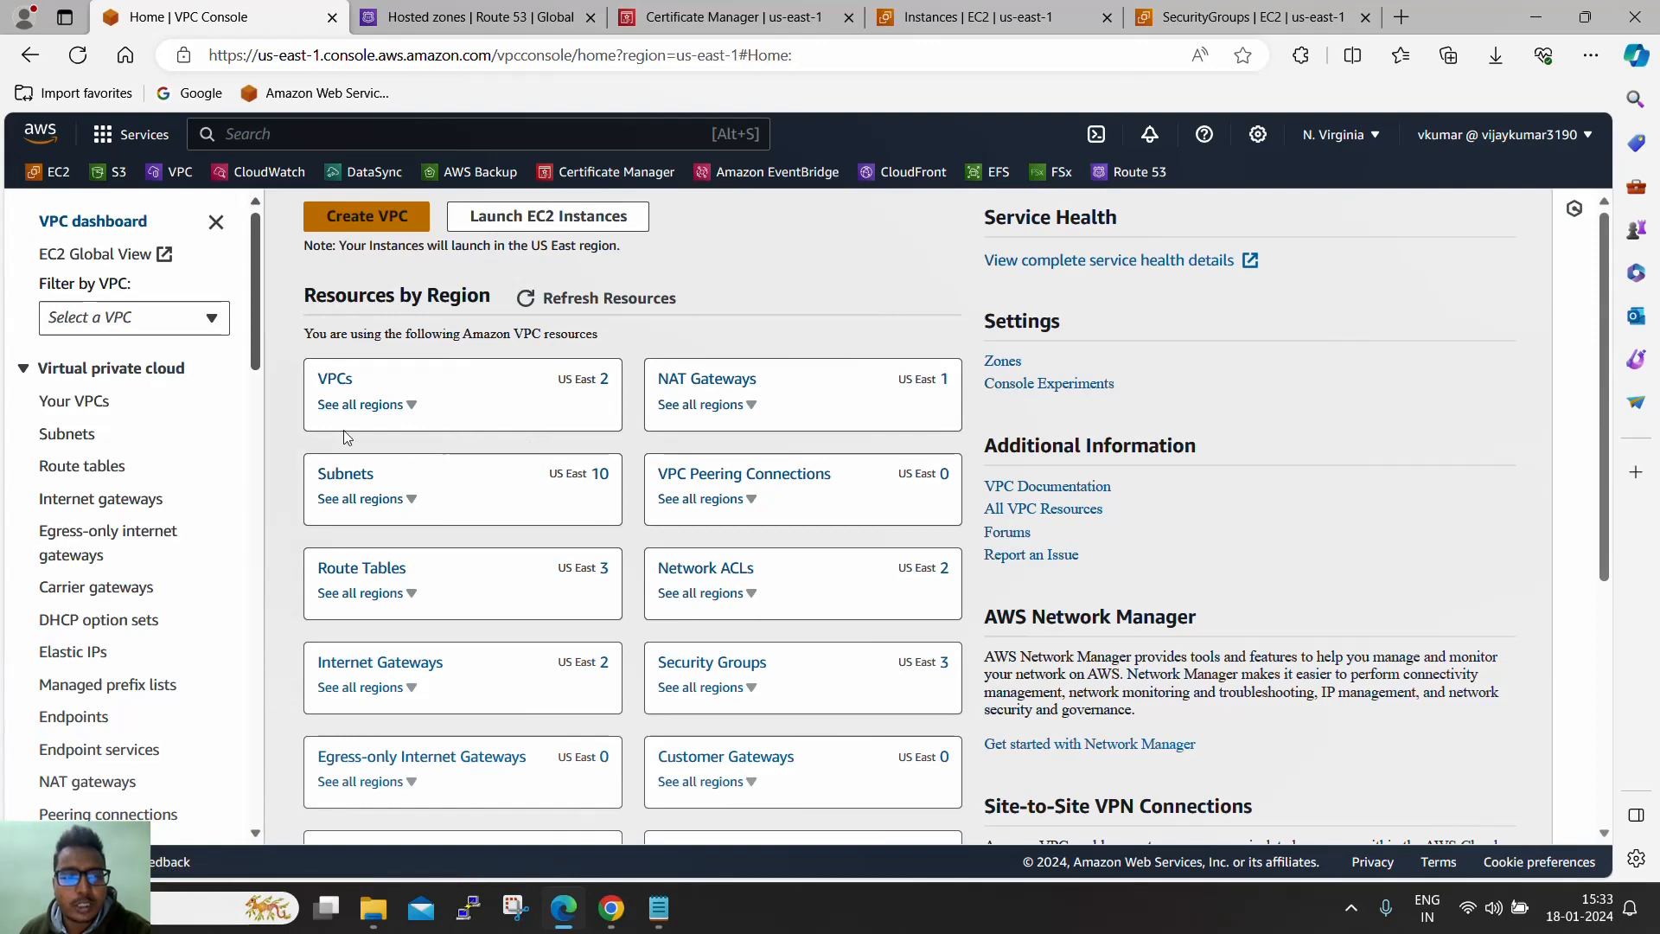
Open the details of the VPC my-vpc from the VPC list and bring up its resource map
{"action": "left_click", "coordinate": [328, 380]}
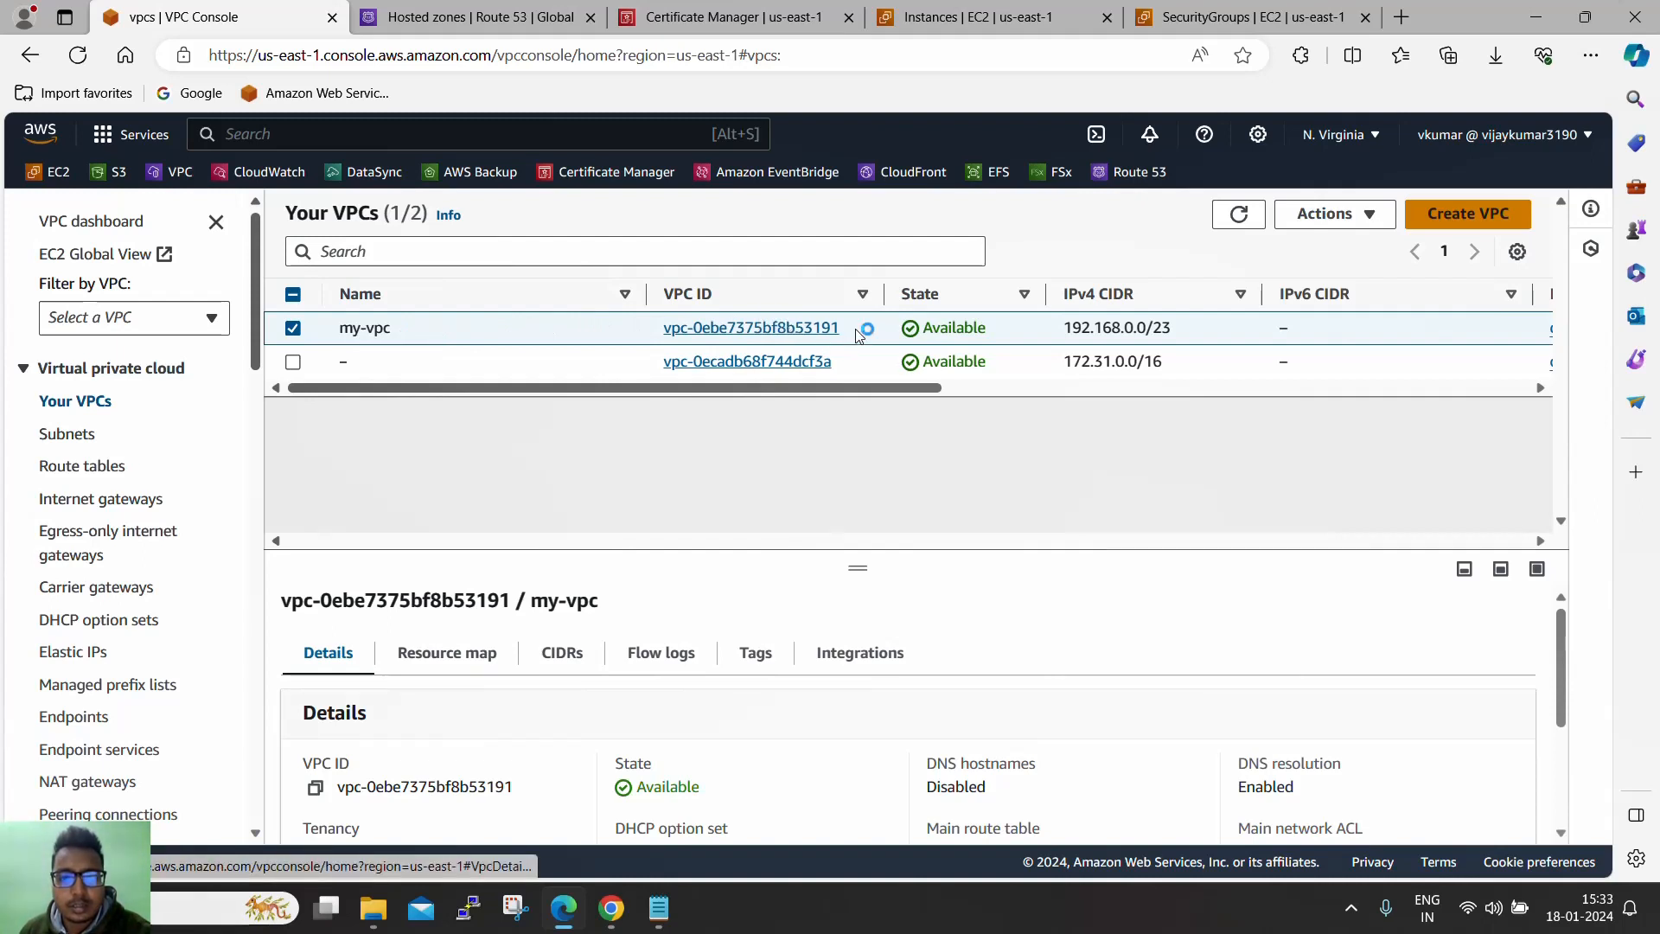
{"action": "left_click_drag", "start_coordinate": [840, 328], "coordinate": [667, 338]}
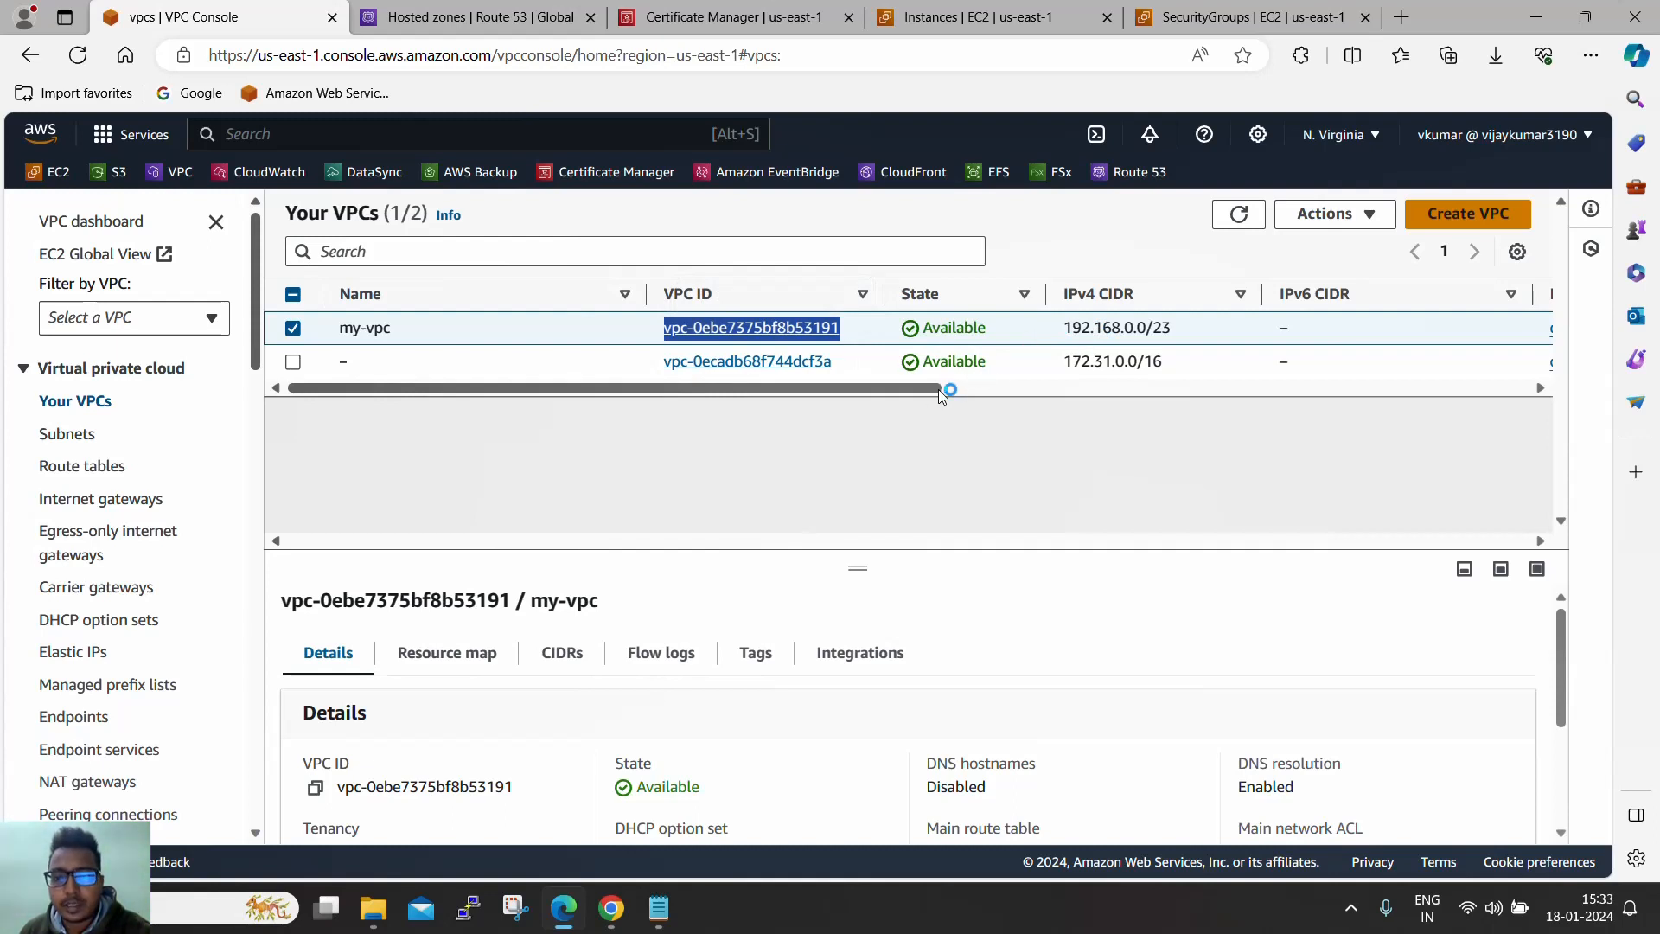
{"action": "left_click_drag", "start_coordinate": [945, 389], "coordinate": [867, 400]}
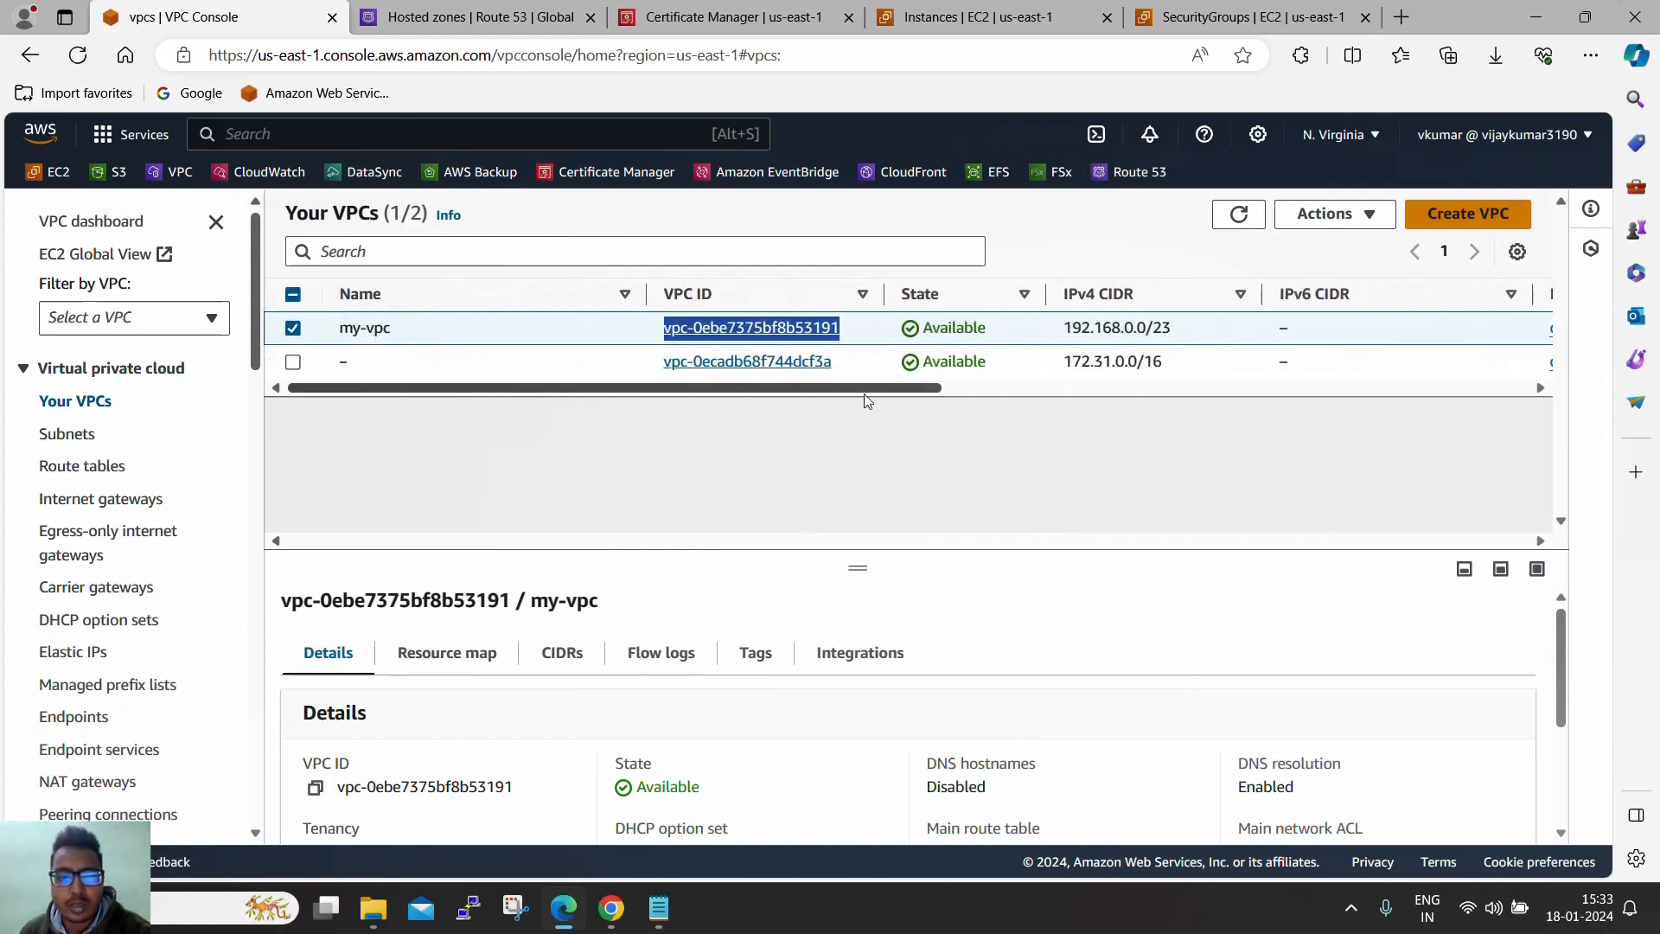
{"action": "left_click", "coordinate": [811, 330]}
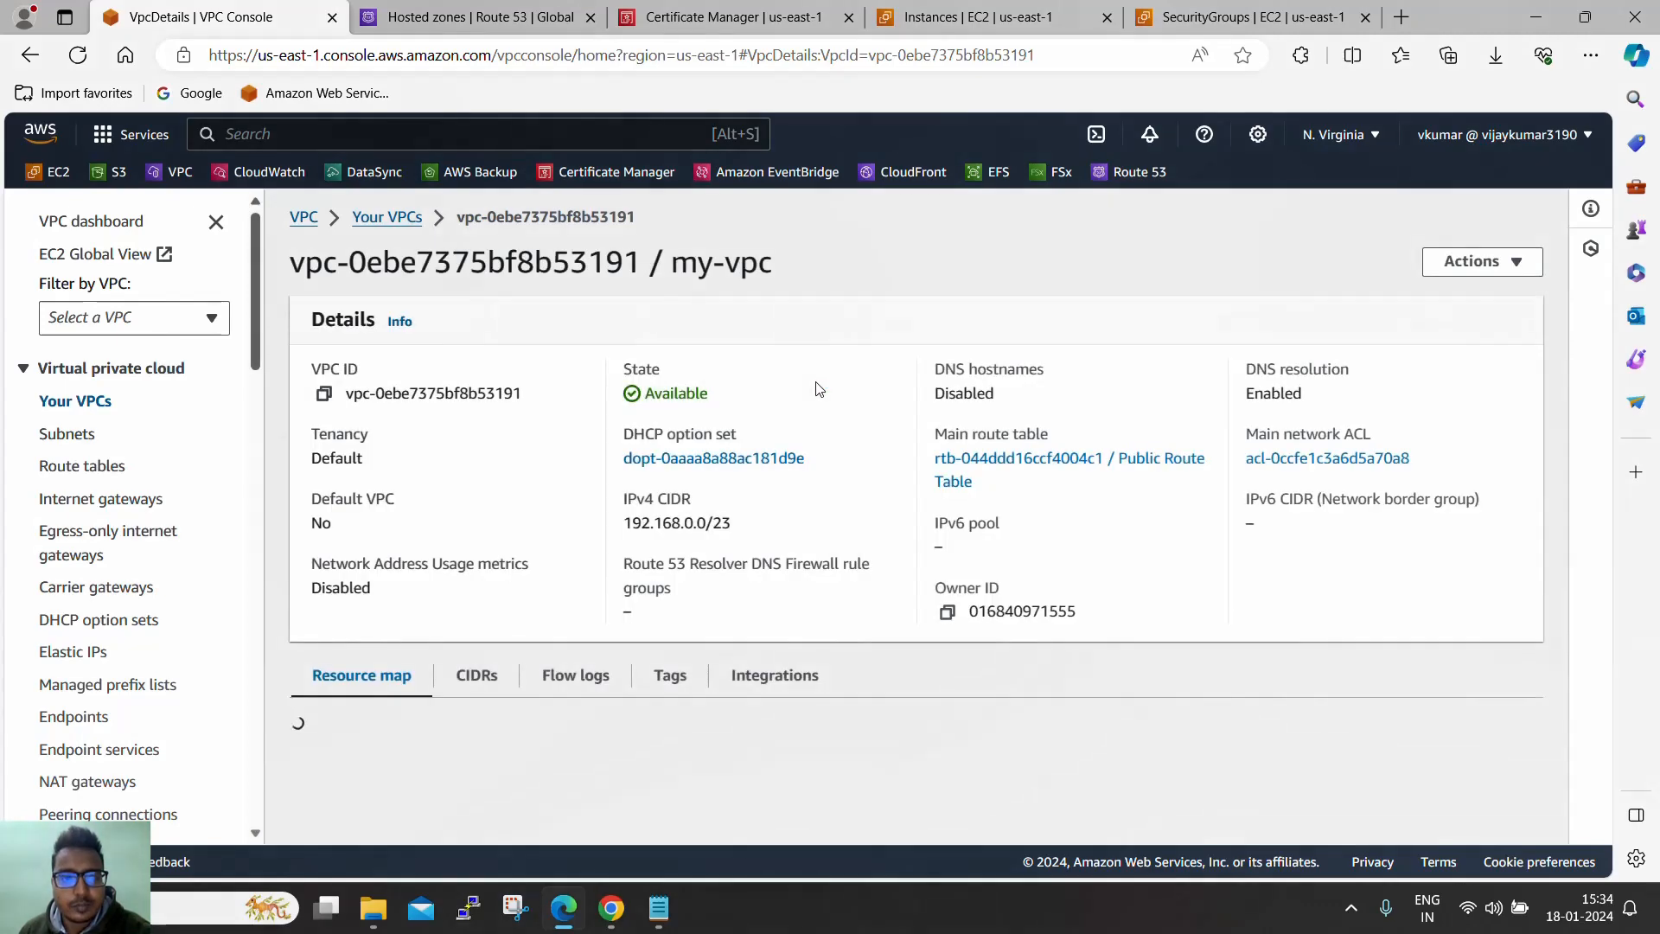
{"action": "scroll", "coordinate": [746, 418], "scroll_direction": "down", "scroll_amount": 4}
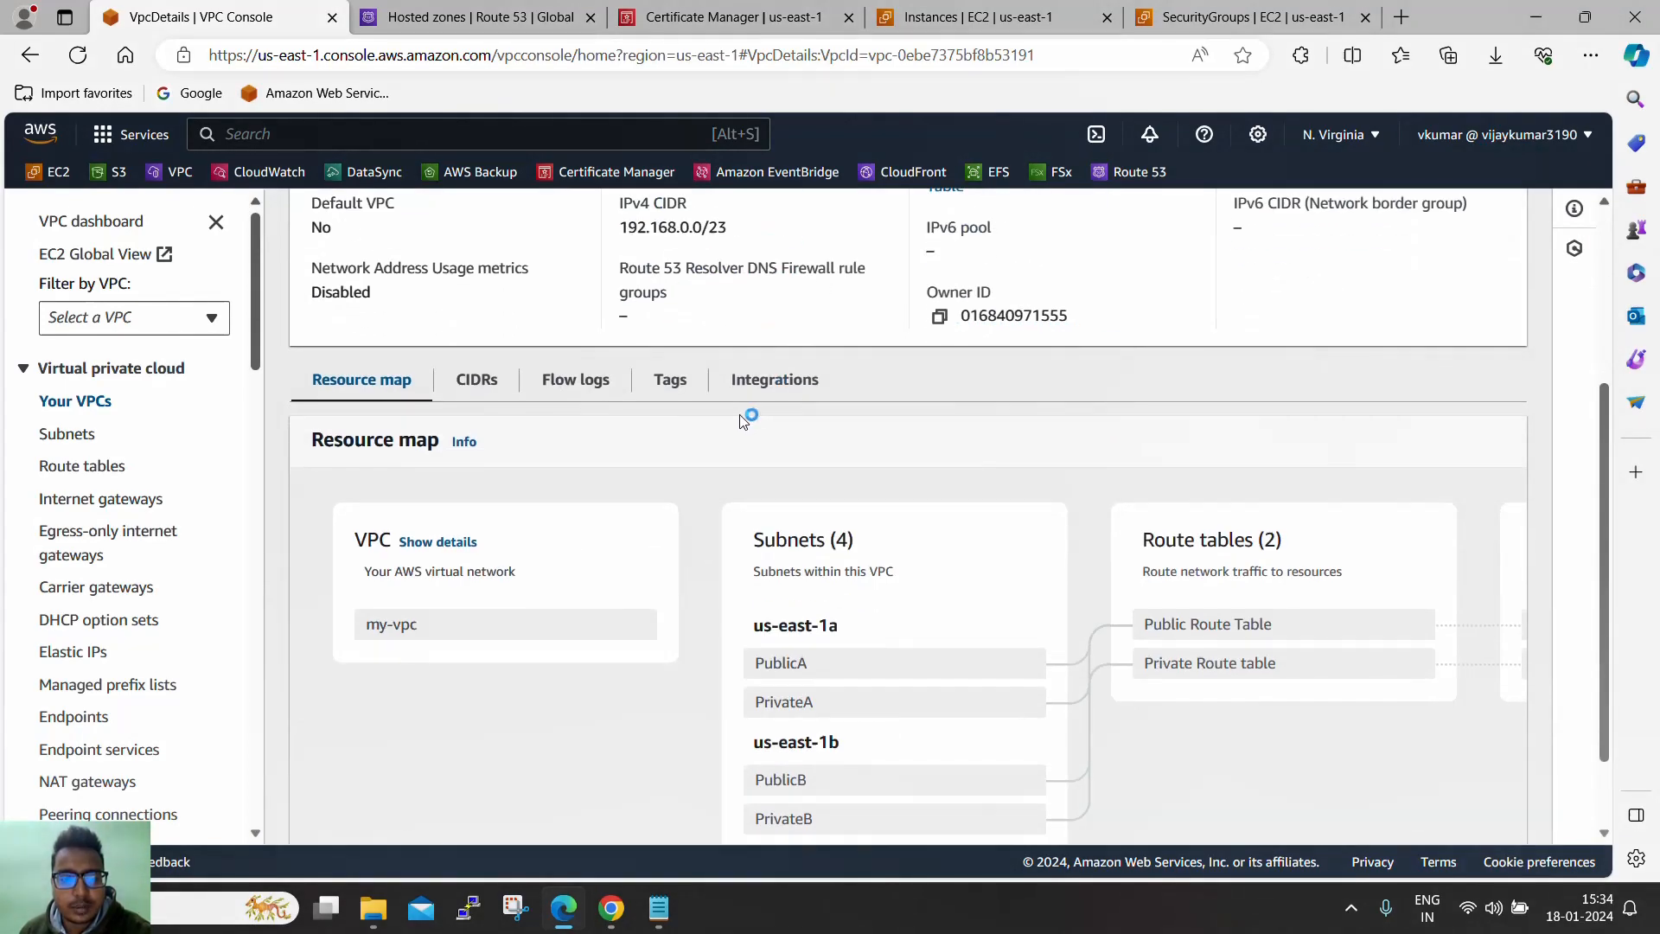
{"action": "scroll", "coordinate": [704, 436], "scroll_direction": "down", "scroll_amount": 1}
Examine my-vpc's subnets and trace which ones are associated with the Public Route Table and the Private Route table
{"action": "left_click_drag", "start_coordinate": [757, 441], "coordinate": [900, 444]}
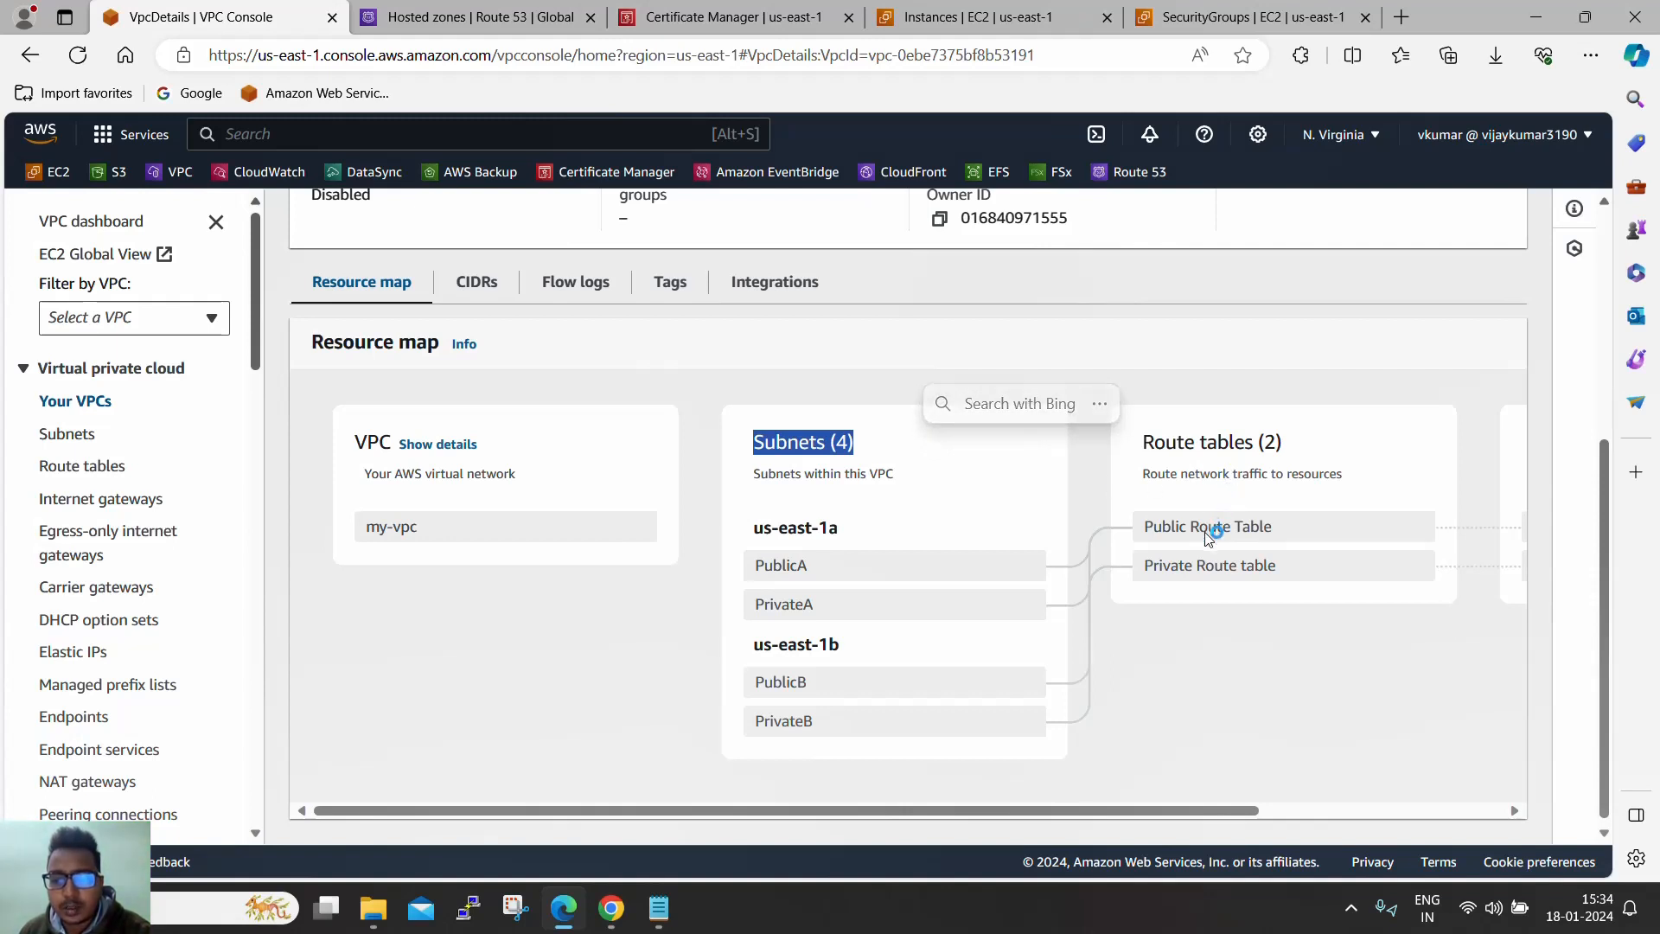
{"action": "left_click_drag", "start_coordinate": [1176, 490], "coordinate": [1169, 491]}
{"action": "left_click", "coordinate": [1183, 530]}
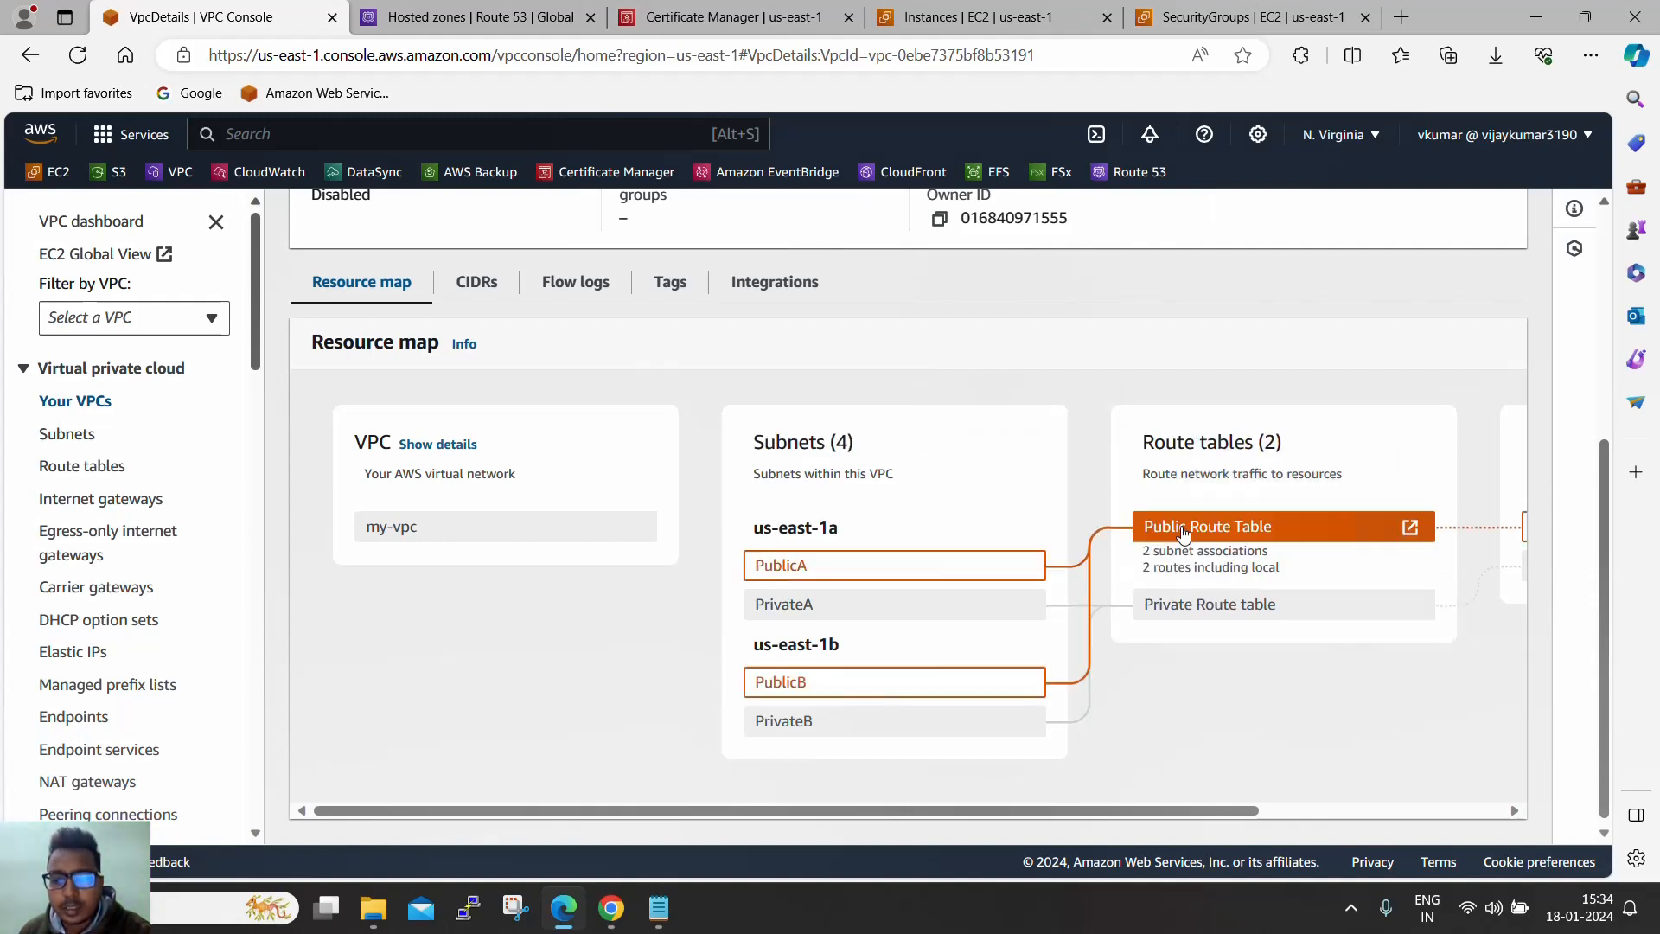
{"action": "left_click", "coordinate": [1181, 613]}
{"action": "left_click", "coordinate": [1183, 529]}
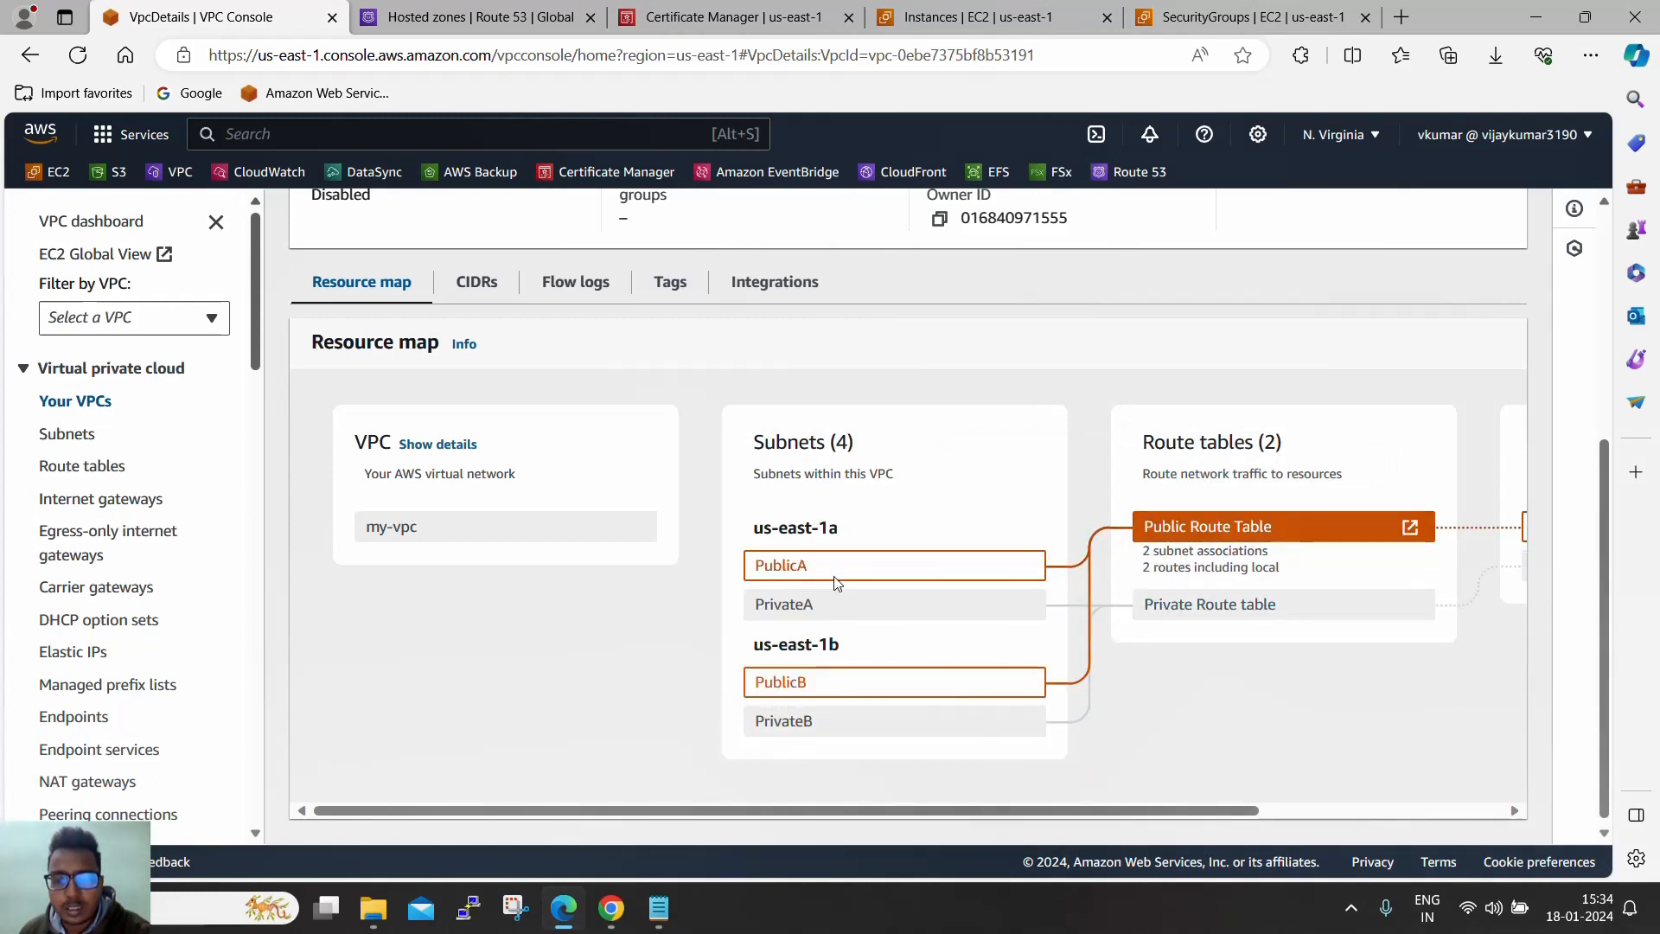
{"action": "left_click", "coordinate": [1200, 605]}
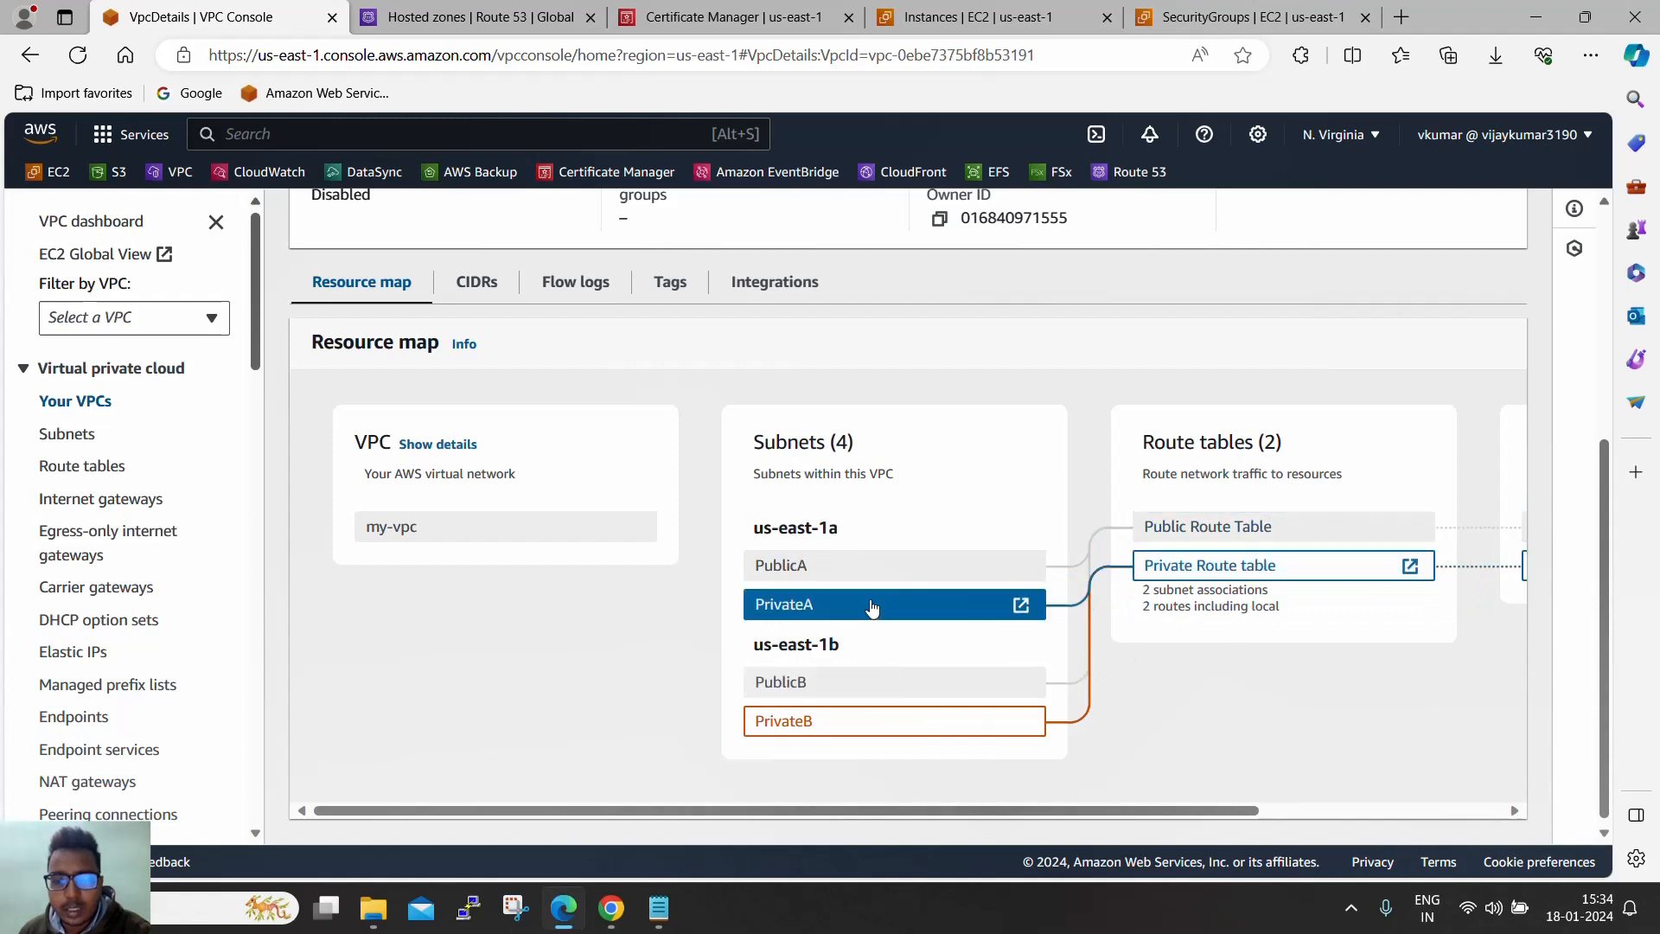
Trace the network connections used by the public and private route tables in the resource map
{"action": "left_click_drag", "start_coordinate": [1185, 811], "coordinate": [1450, 813]}
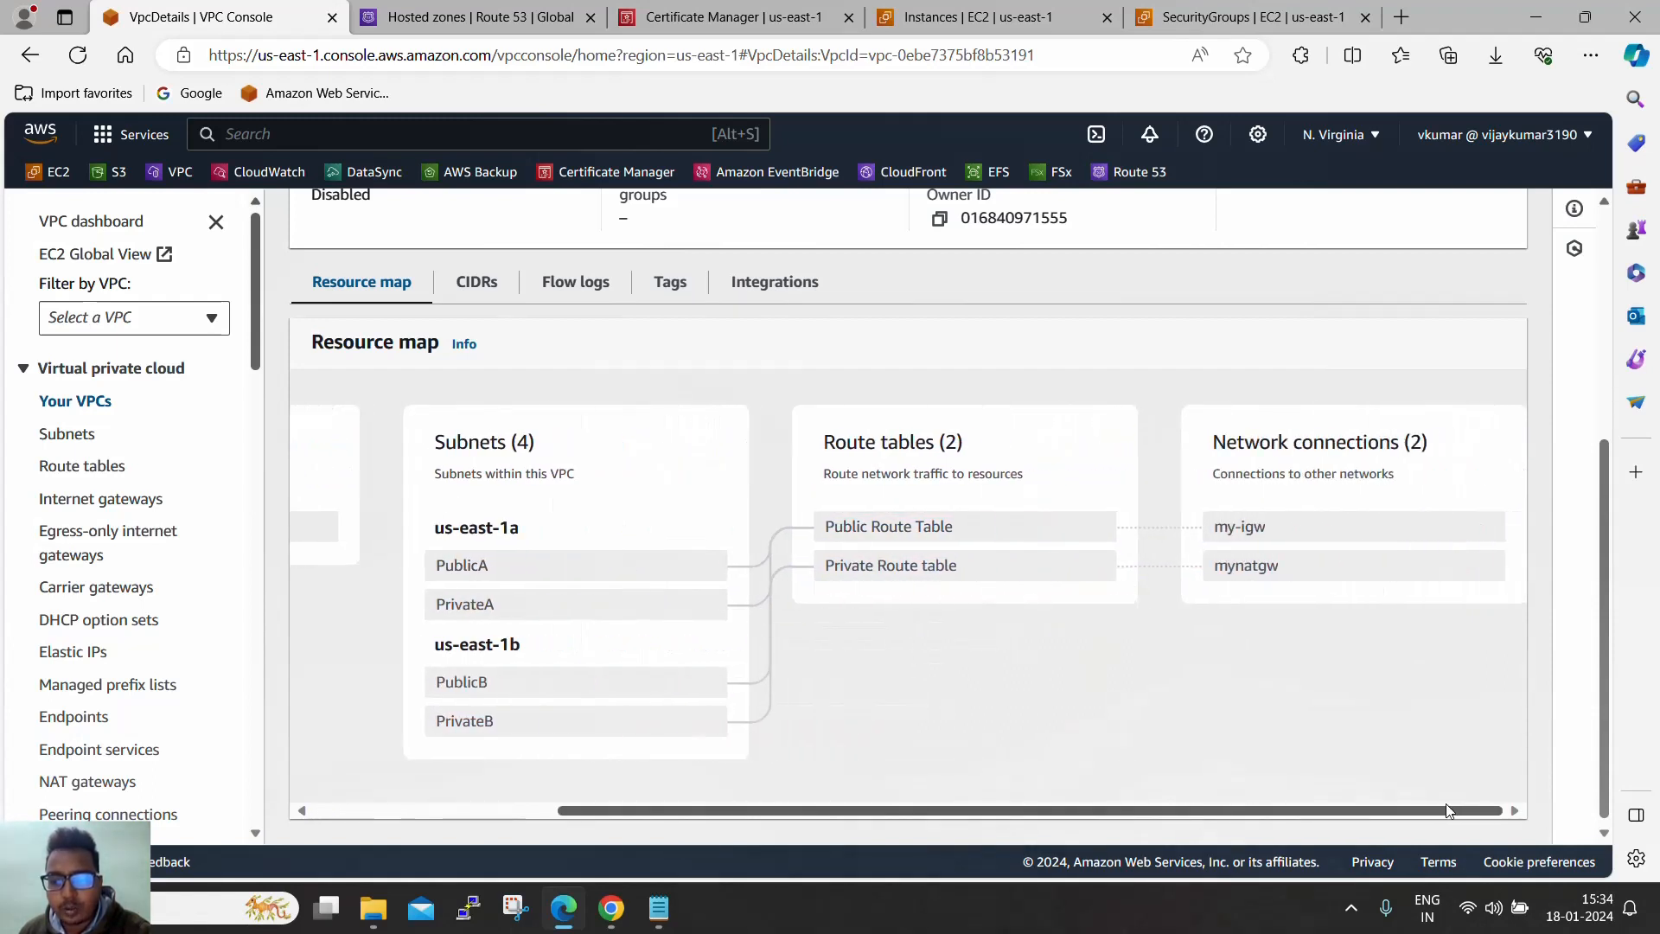
{"action": "left_click", "coordinate": [965, 535]}
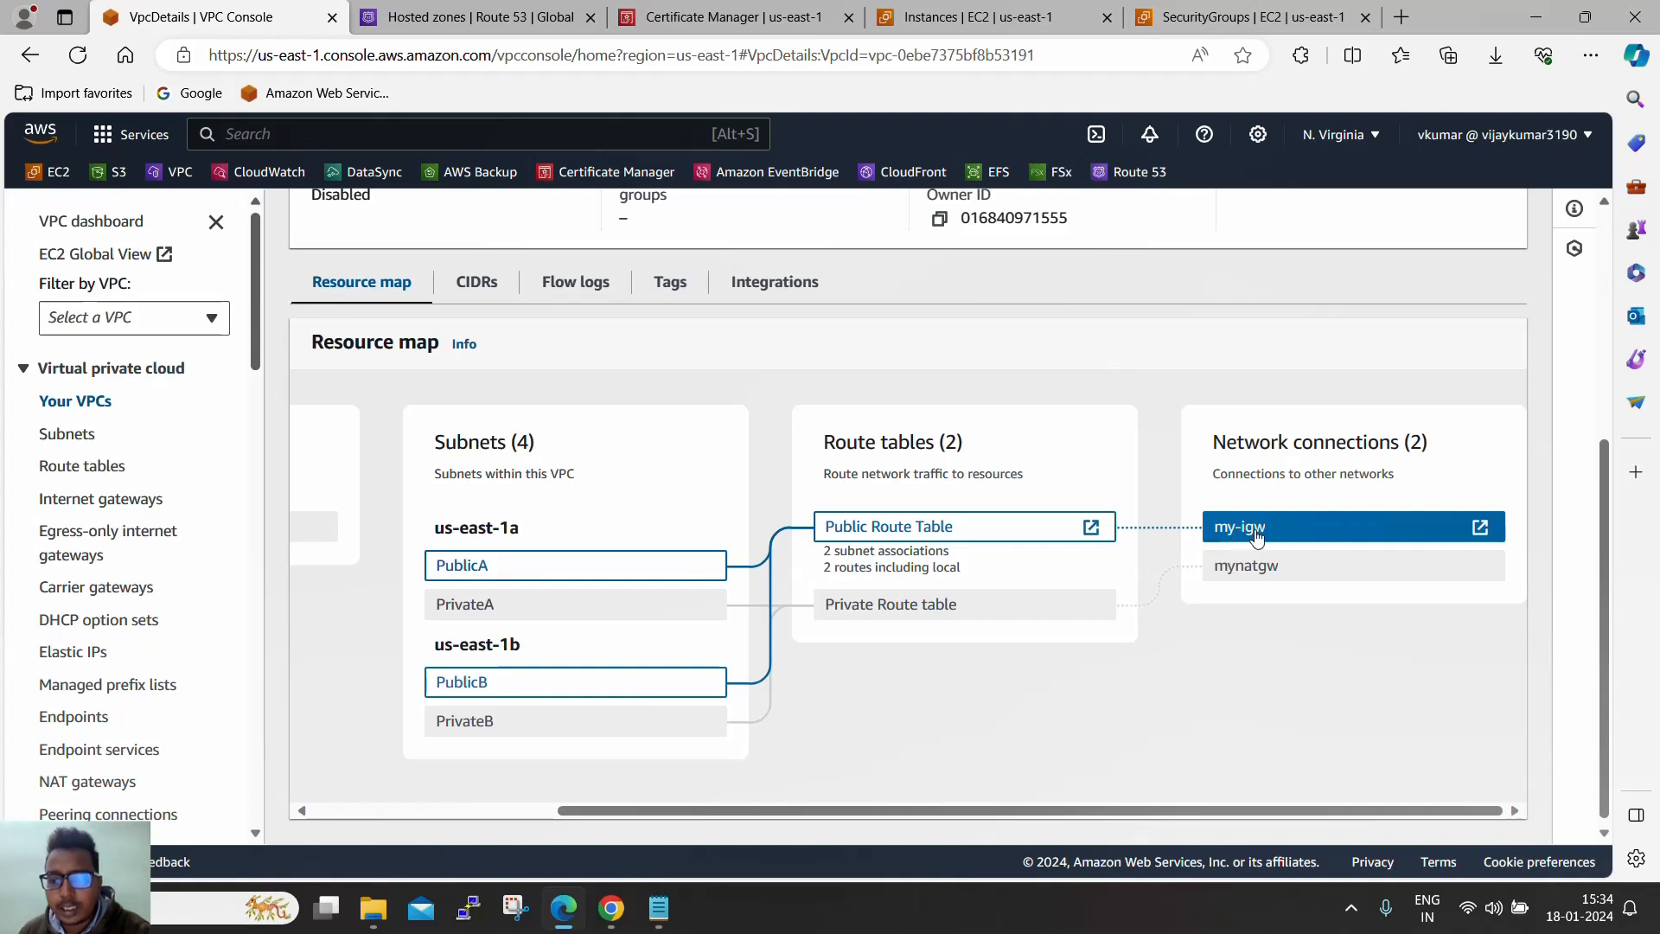
{"action": "left_click", "coordinate": [940, 605]}
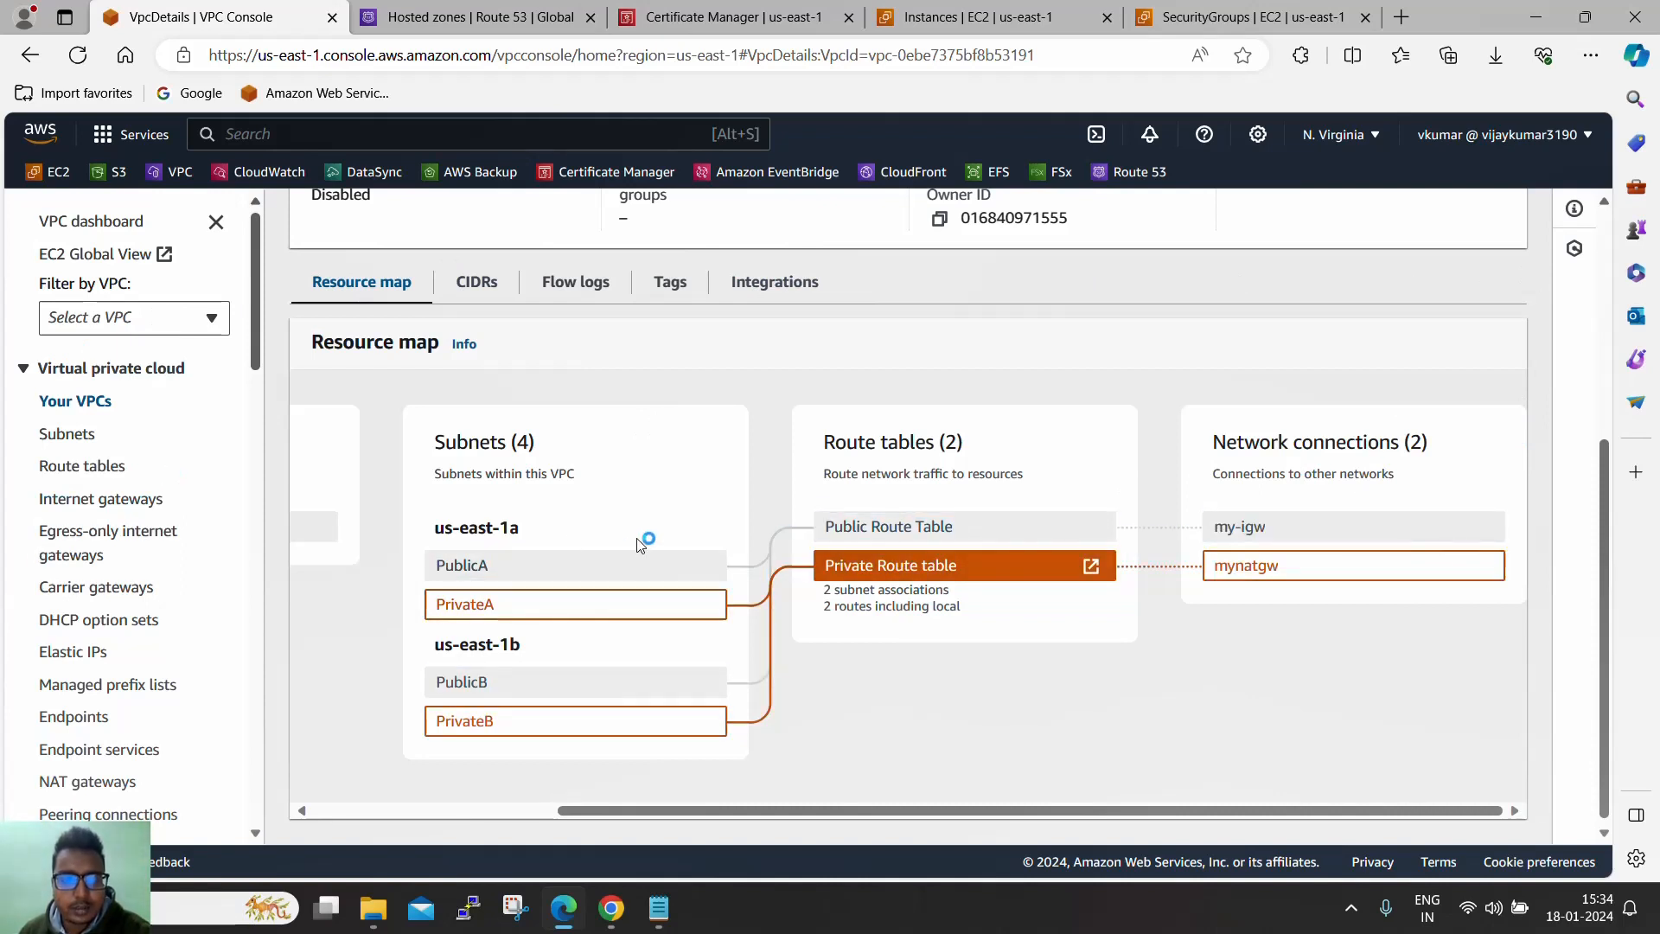
{"action": "left_click", "coordinate": [506, 811]}
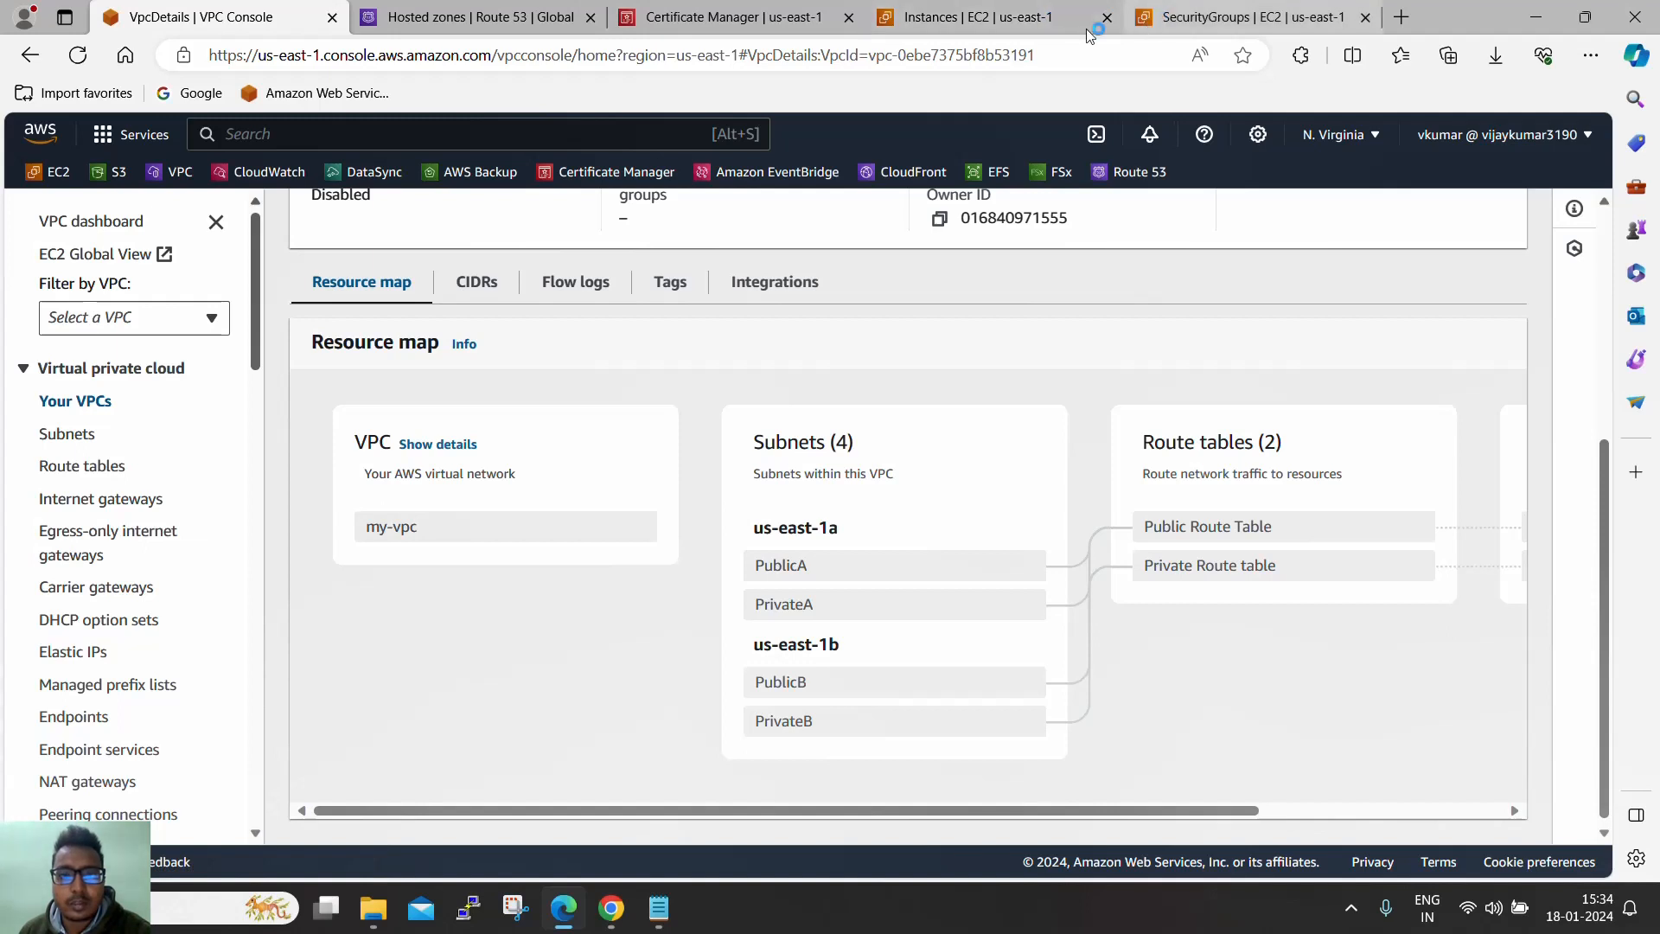
Review the records of the yourbuddy.link hosted zone in Route 53 and the certificate's domain name in Certificate Manager
{"action": "left_click", "coordinate": [484, 23]}
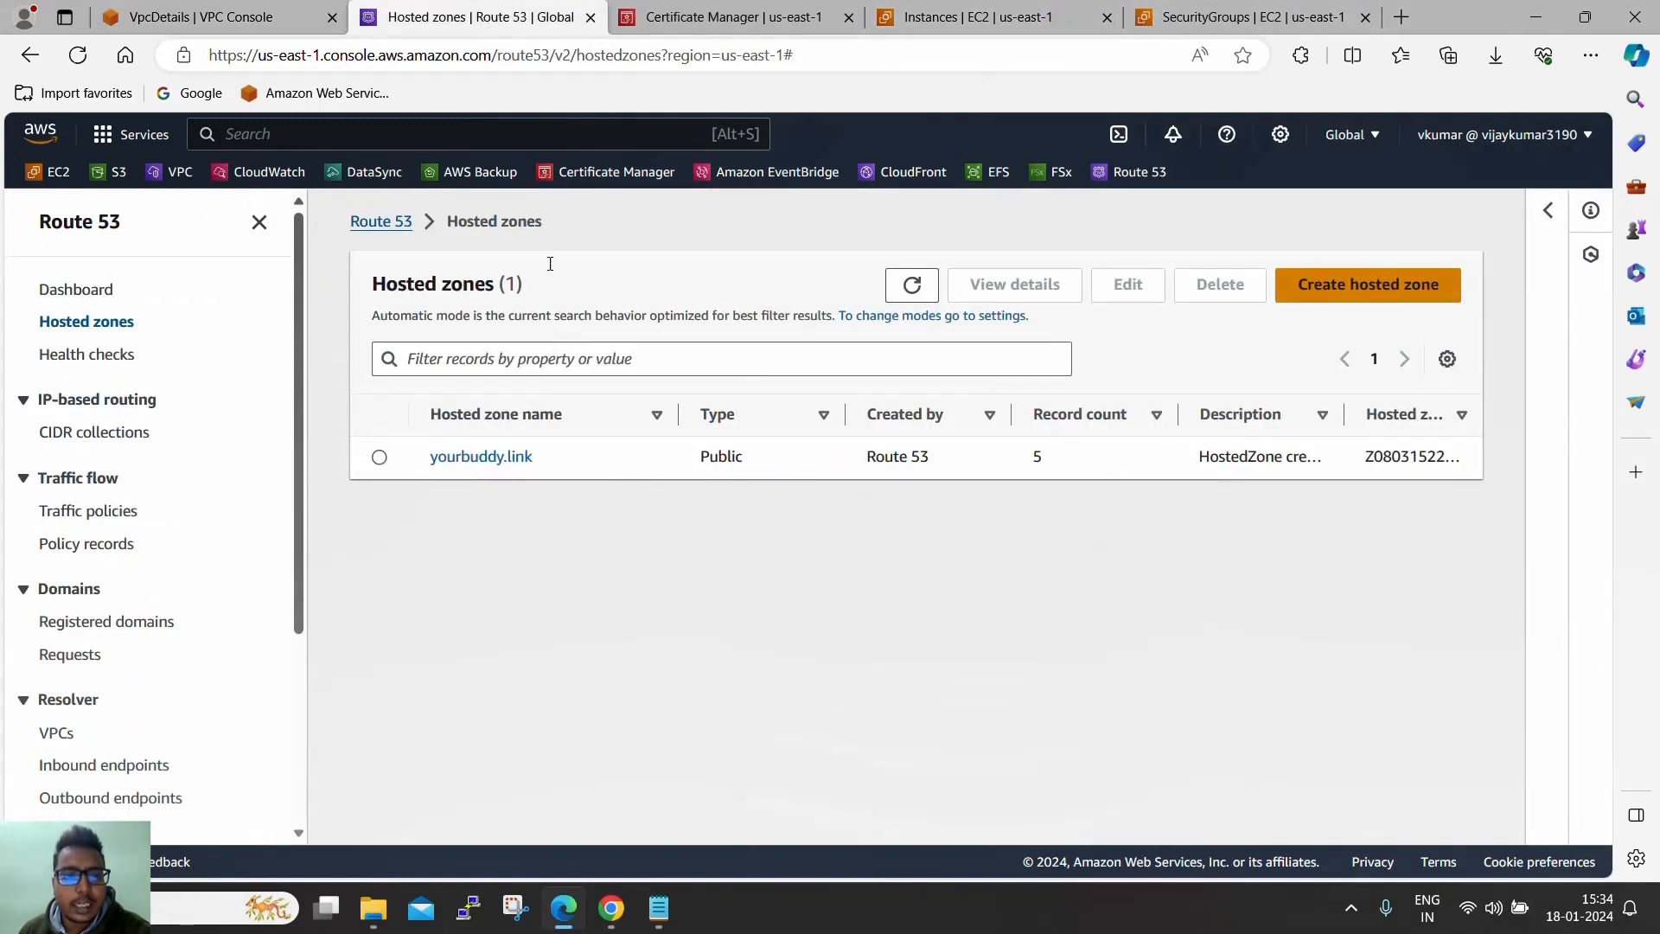
{"action": "left_click_drag", "start_coordinate": [554, 458], "coordinate": [417, 463]}
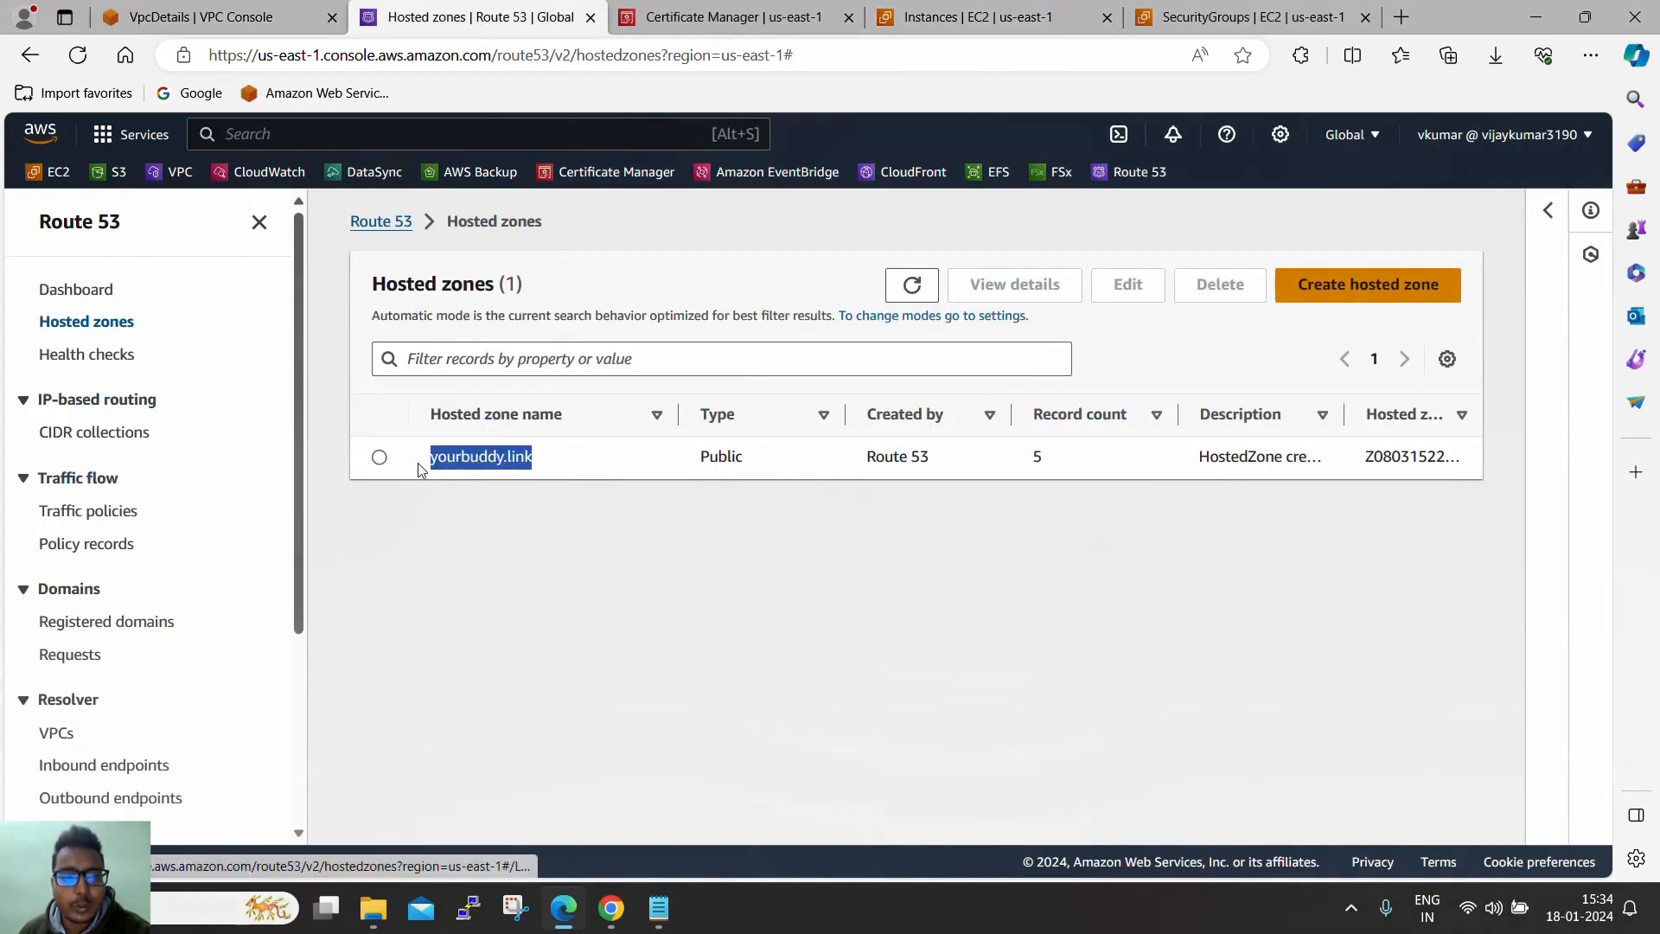
{"action": "left_click", "coordinate": [484, 491]}
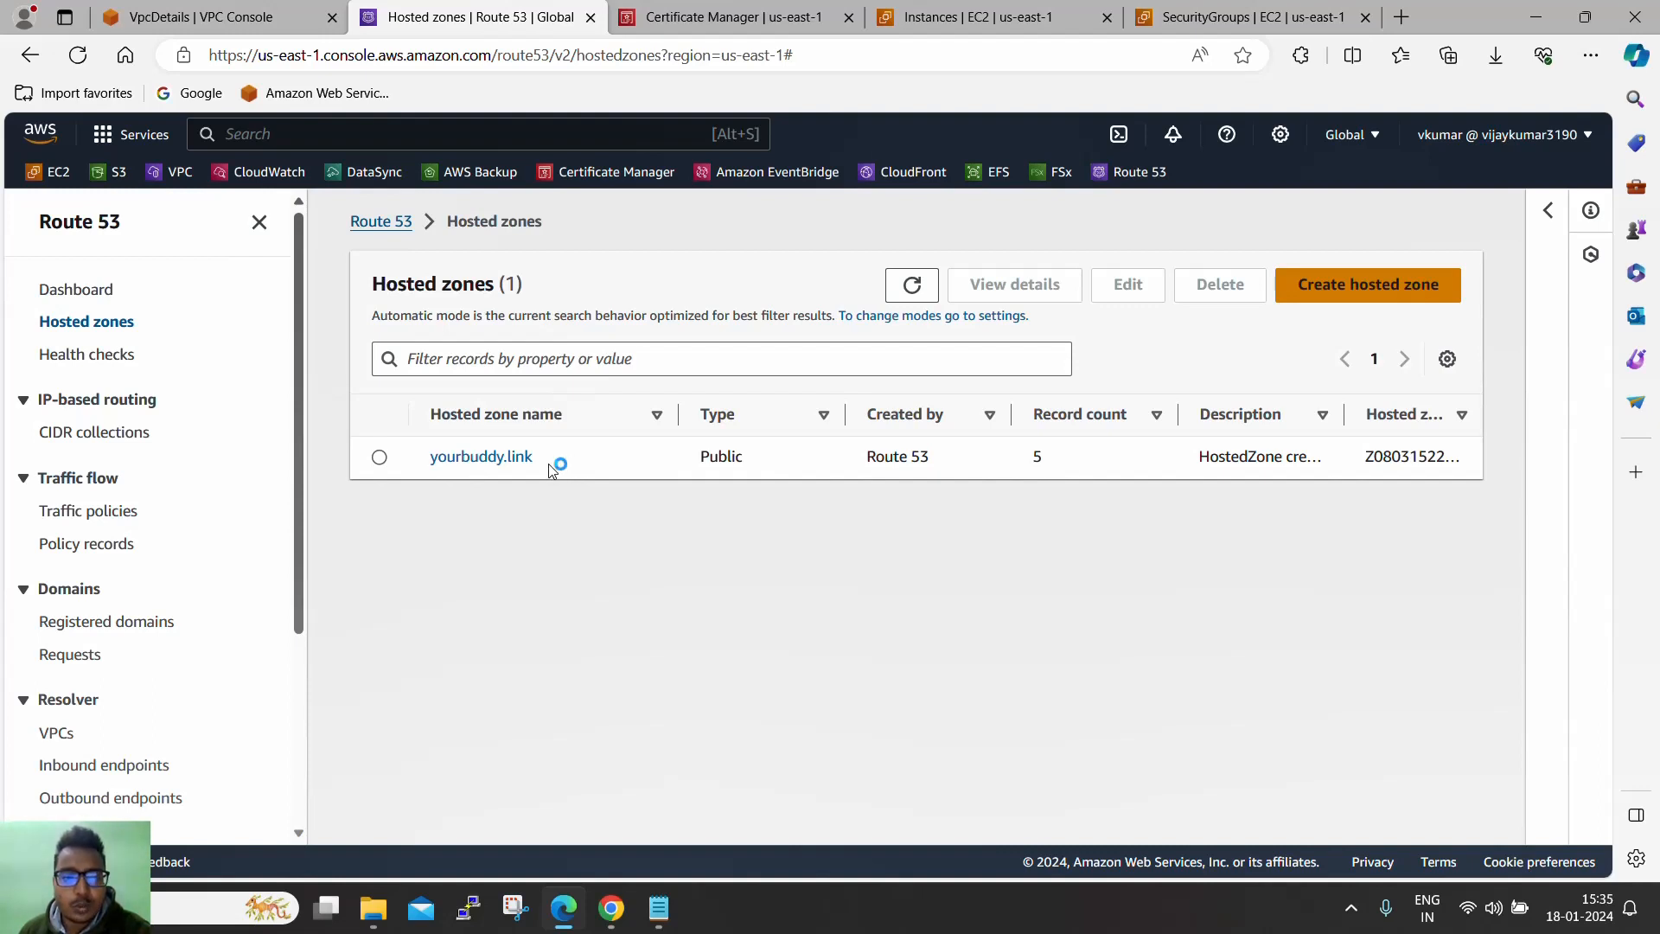
{"action": "left_click", "coordinate": [497, 458]}
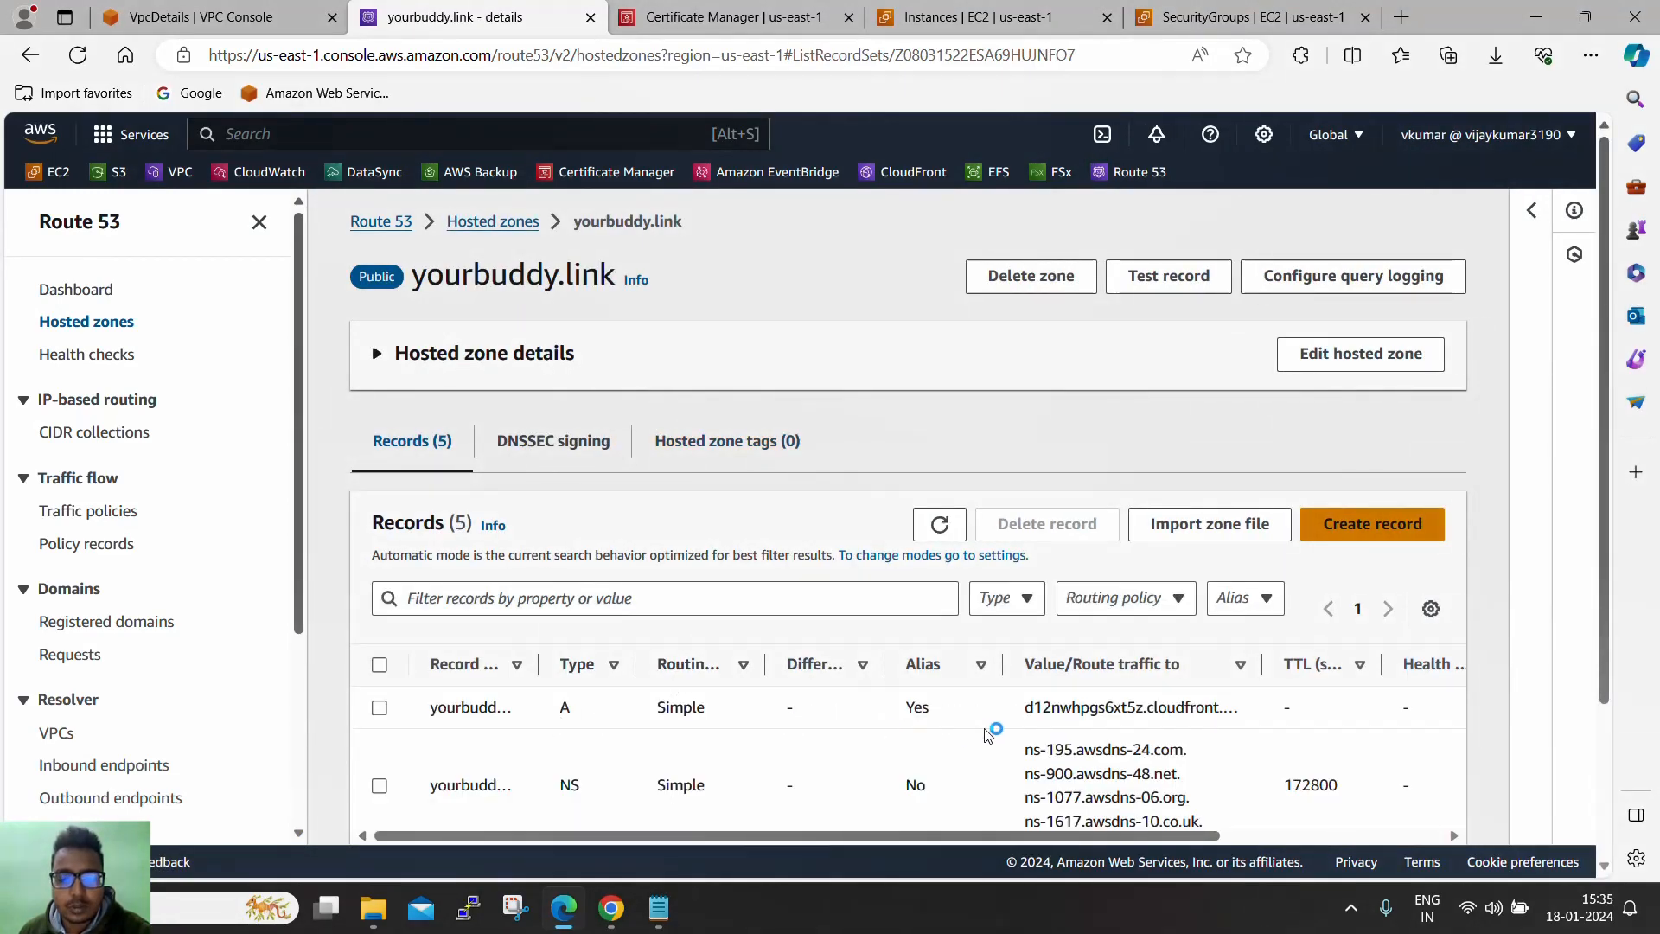
{"action": "scroll", "coordinate": [845, 650], "scroll_direction": "down", "scroll_amount": 2}
{"action": "scroll", "coordinate": [837, 626], "scroll_direction": "up", "scroll_amount": 2}
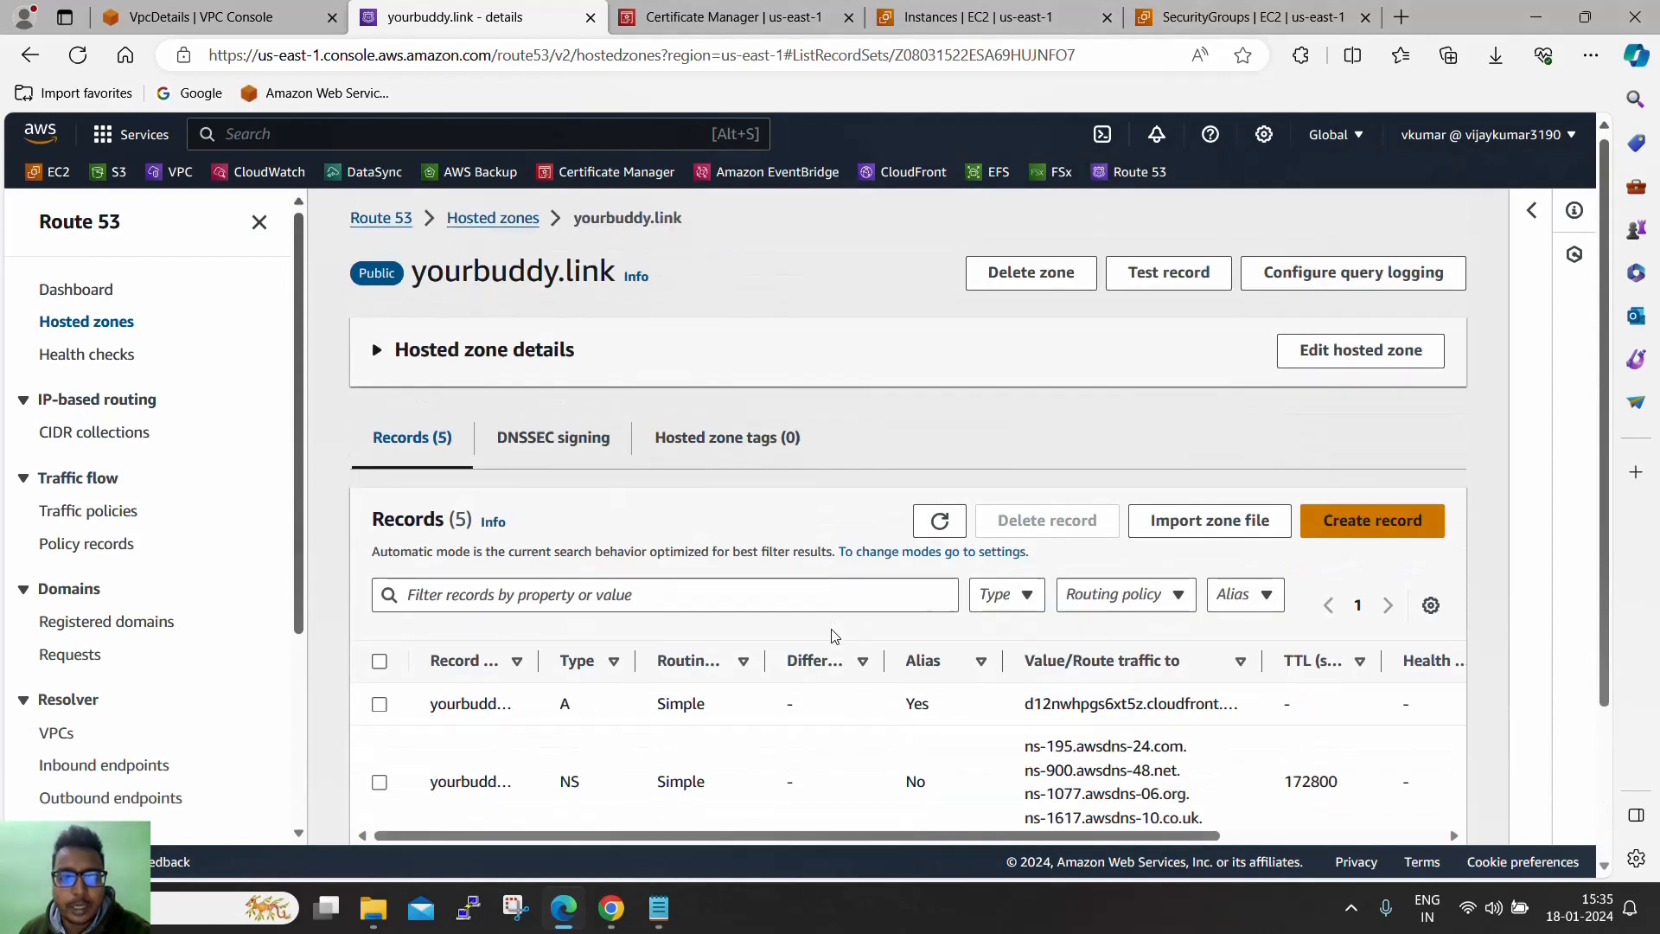
{"action": "left_click", "coordinate": [756, 27]}
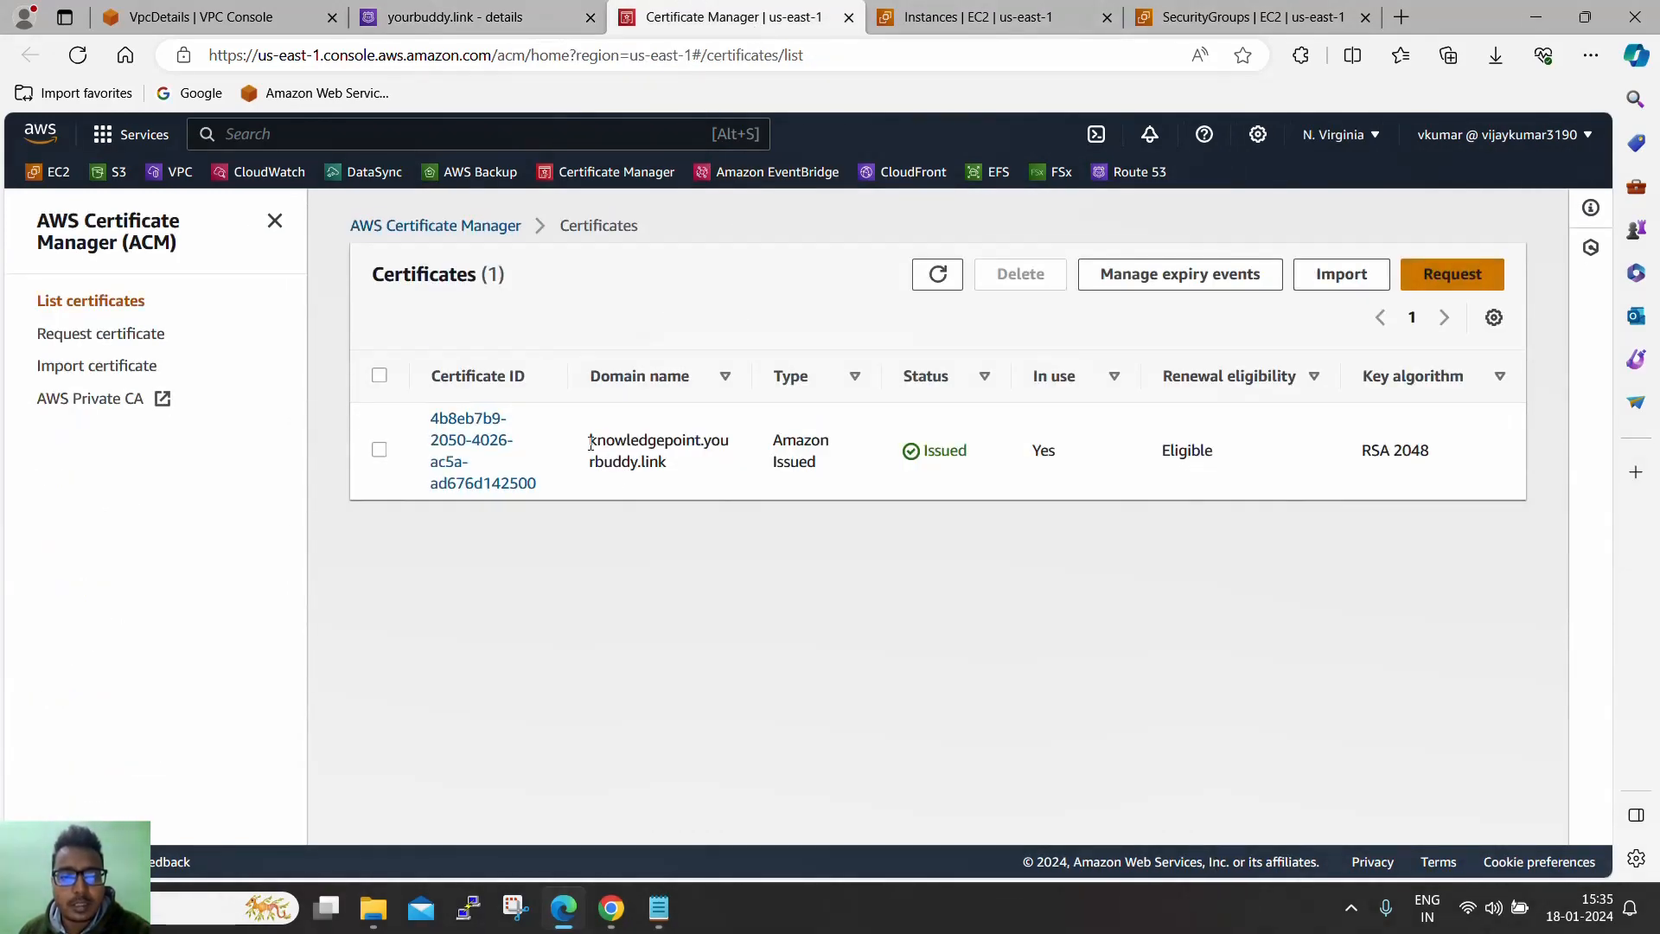
{"action": "mouse_move", "coordinate": [590, 445]}
{"action": "left_mouse_down"}
{"action": "mouse_move", "coordinate": [648, 442]}
{"action": "mouse_move", "coordinate": [588, 444]}
{"action": "left_mouse_up"}
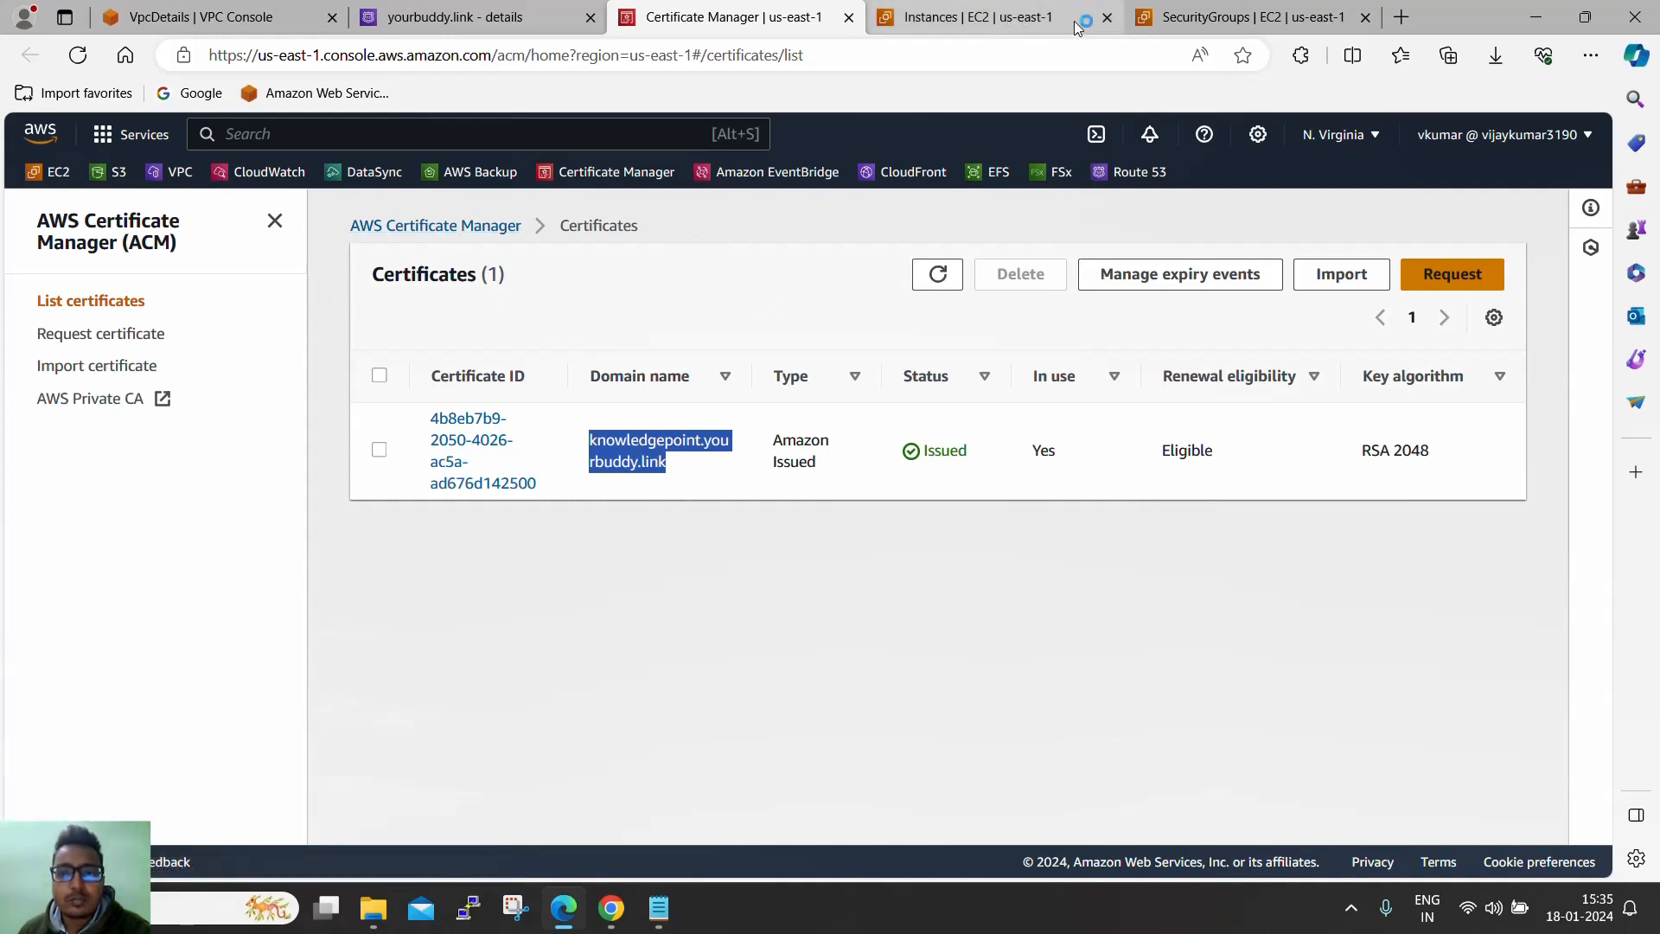
Open the ALB-SG security group and examine the types, ports and sources of its inbound rules
{"action": "left_click", "coordinate": [1249, 19]}
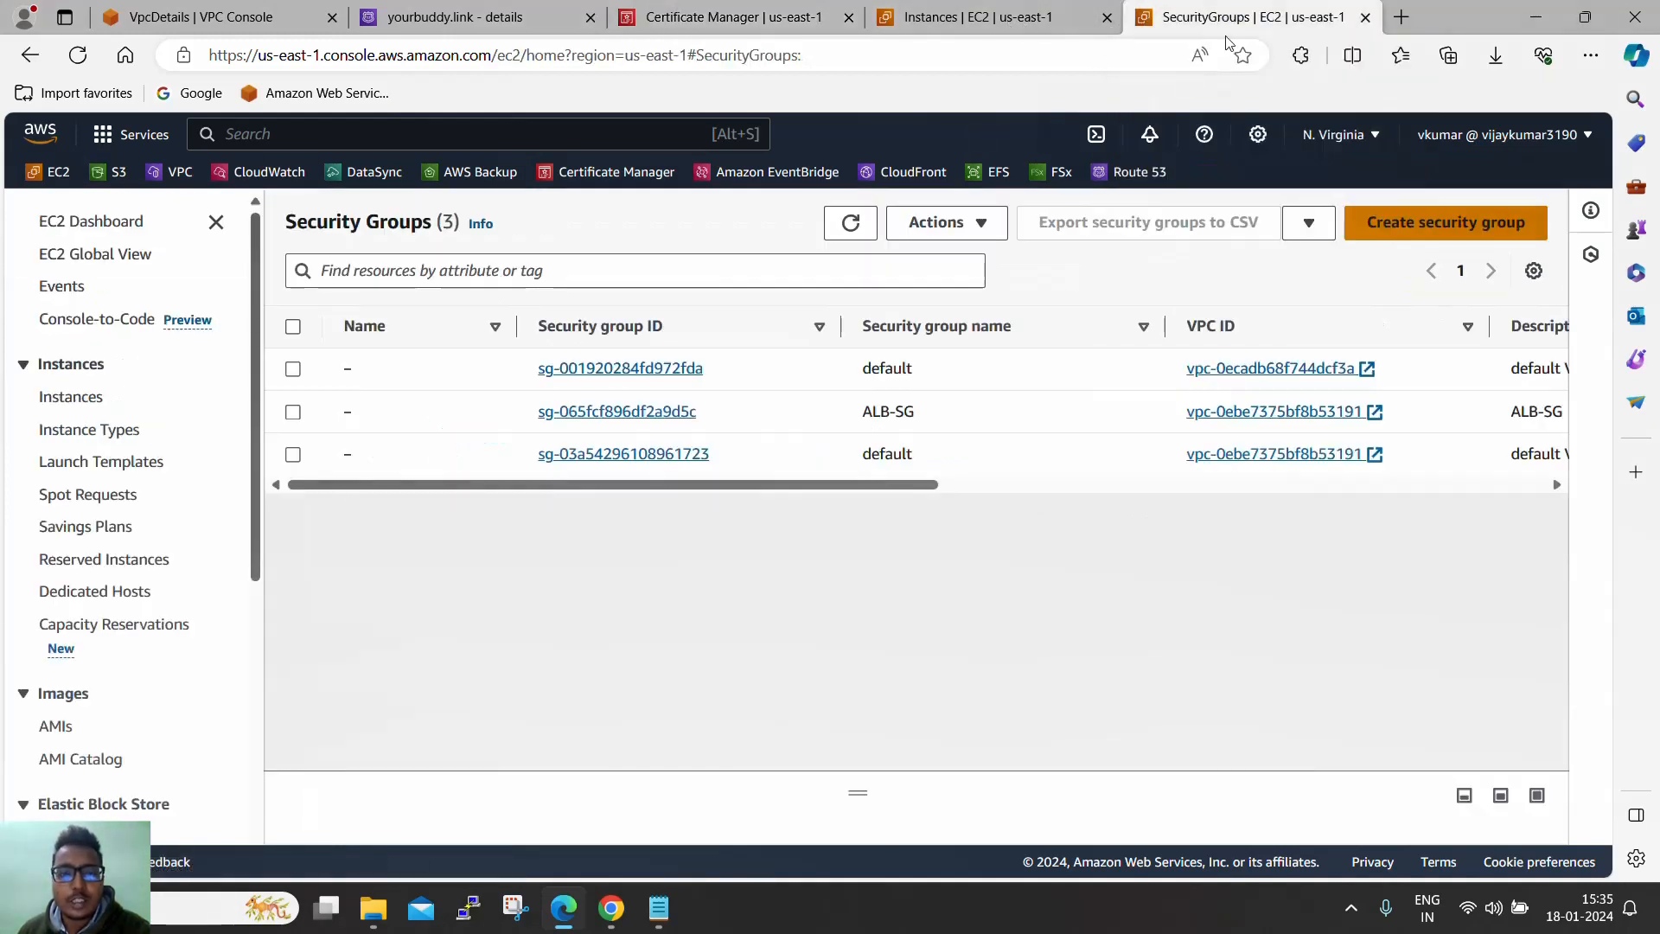
{"action": "left_click", "coordinate": [671, 414]}
{"action": "scroll", "coordinate": [898, 416], "scroll_direction": "down", "scroll_amount": 2}
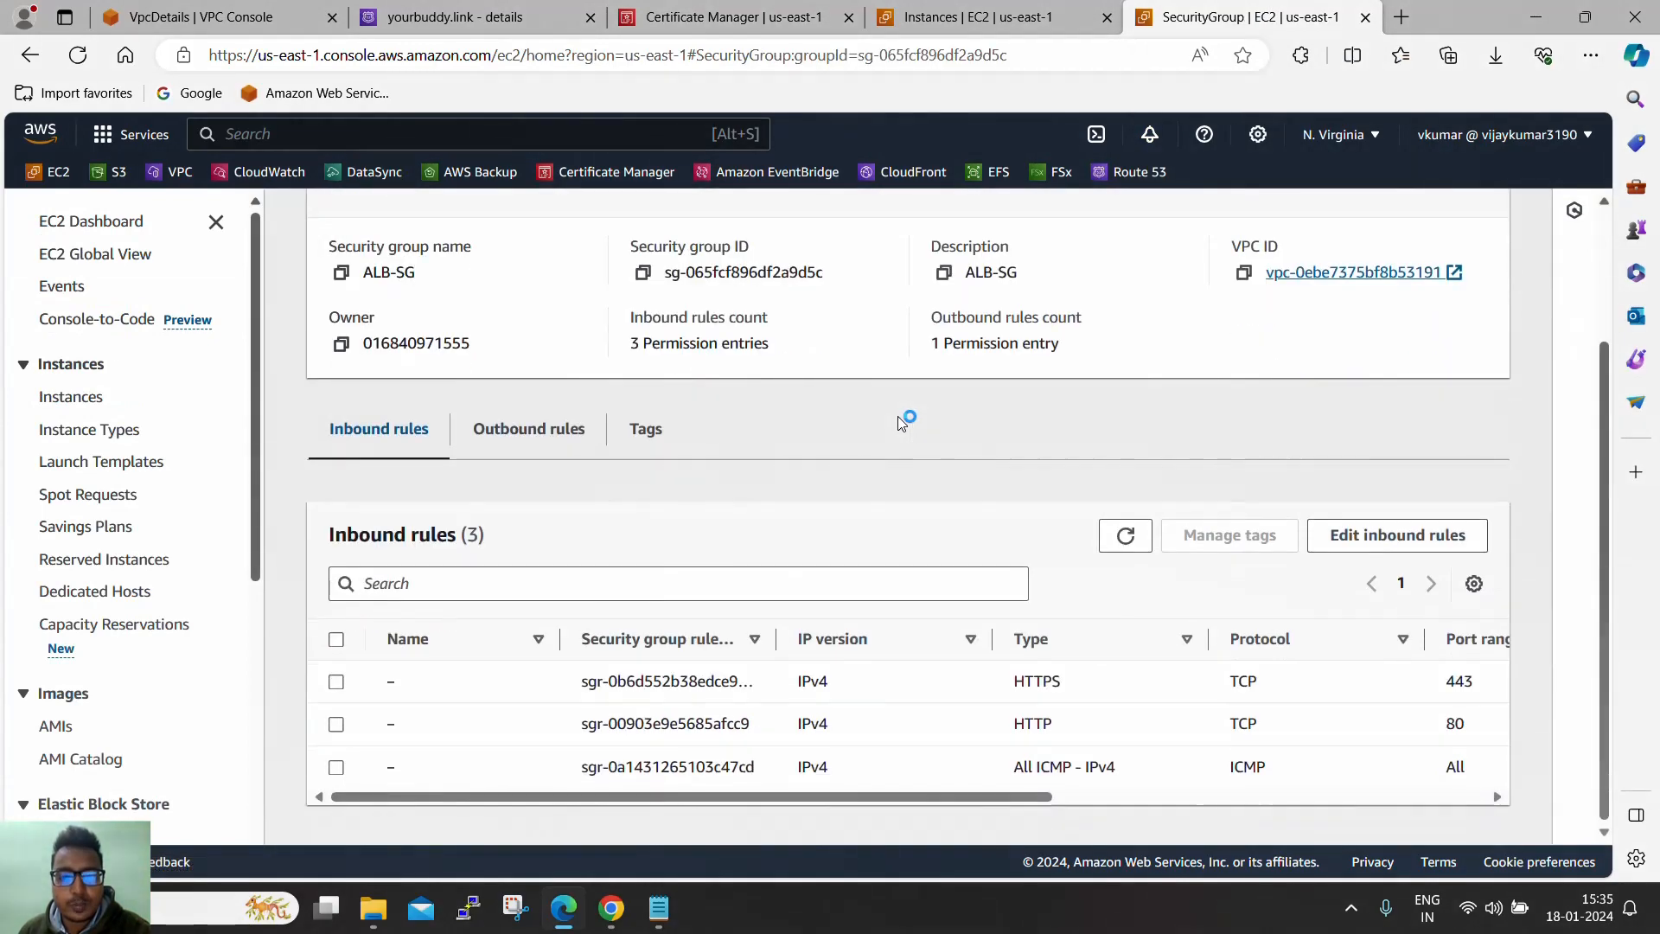
{"action": "scroll", "coordinate": [845, 657], "scroll_direction": "up", "scroll_amount": 2}
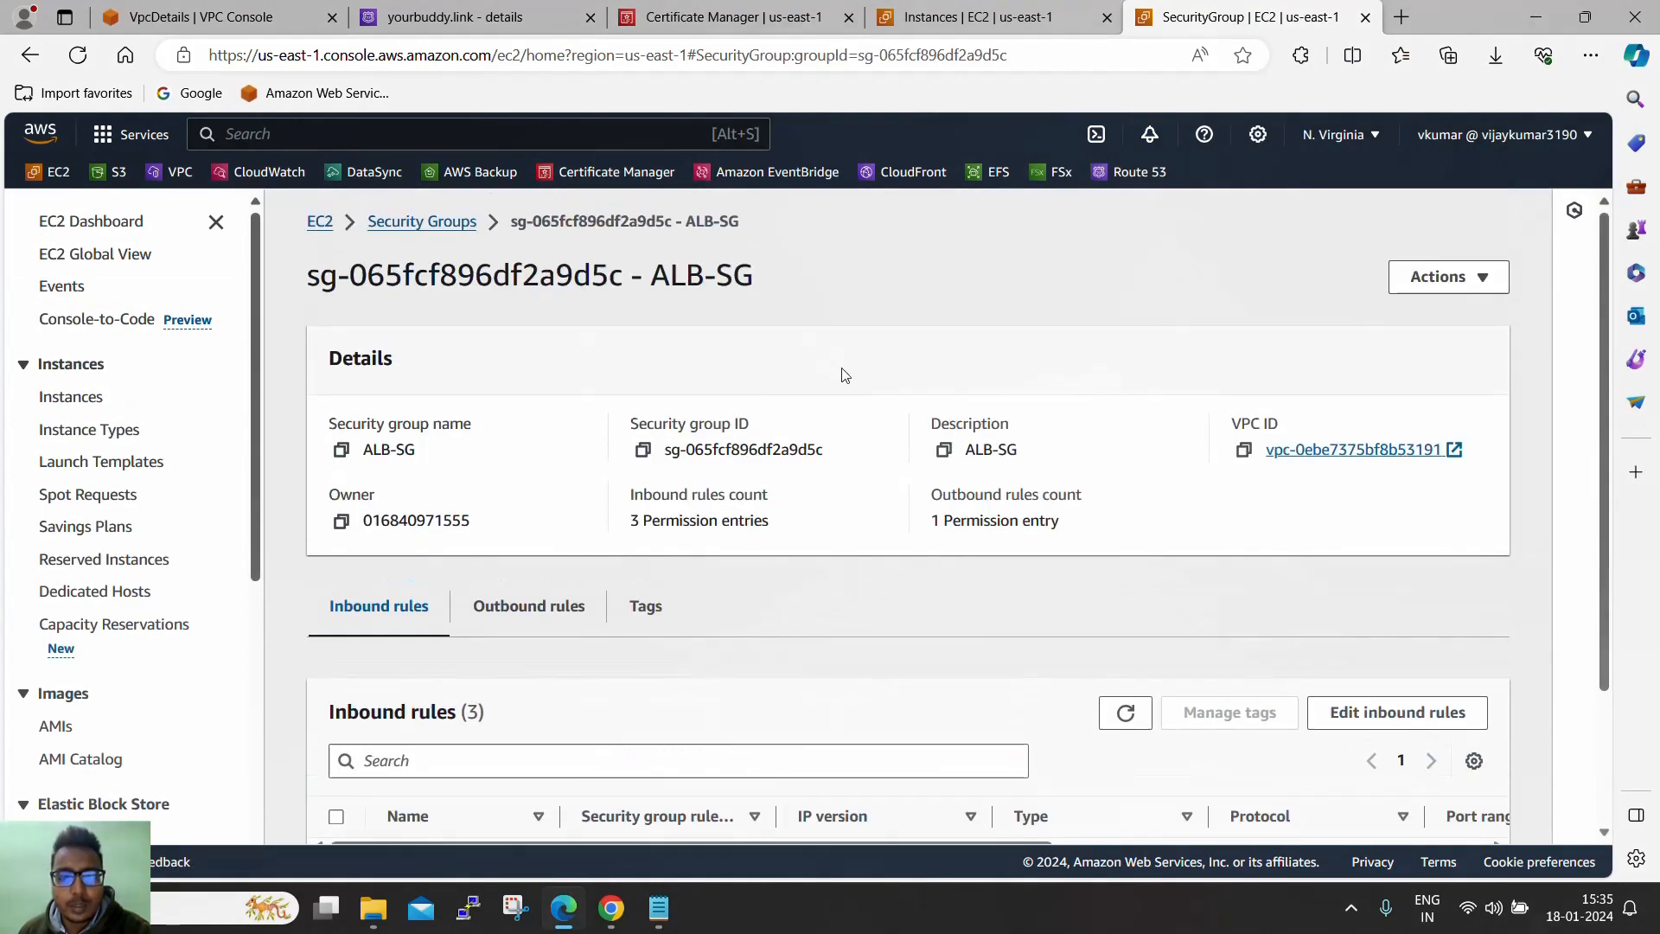
{"action": "scroll", "coordinate": [845, 374], "scroll_direction": "down", "scroll_amount": 2}
{"action": "left_click_drag", "start_coordinate": [960, 804], "coordinate": [1211, 801]}
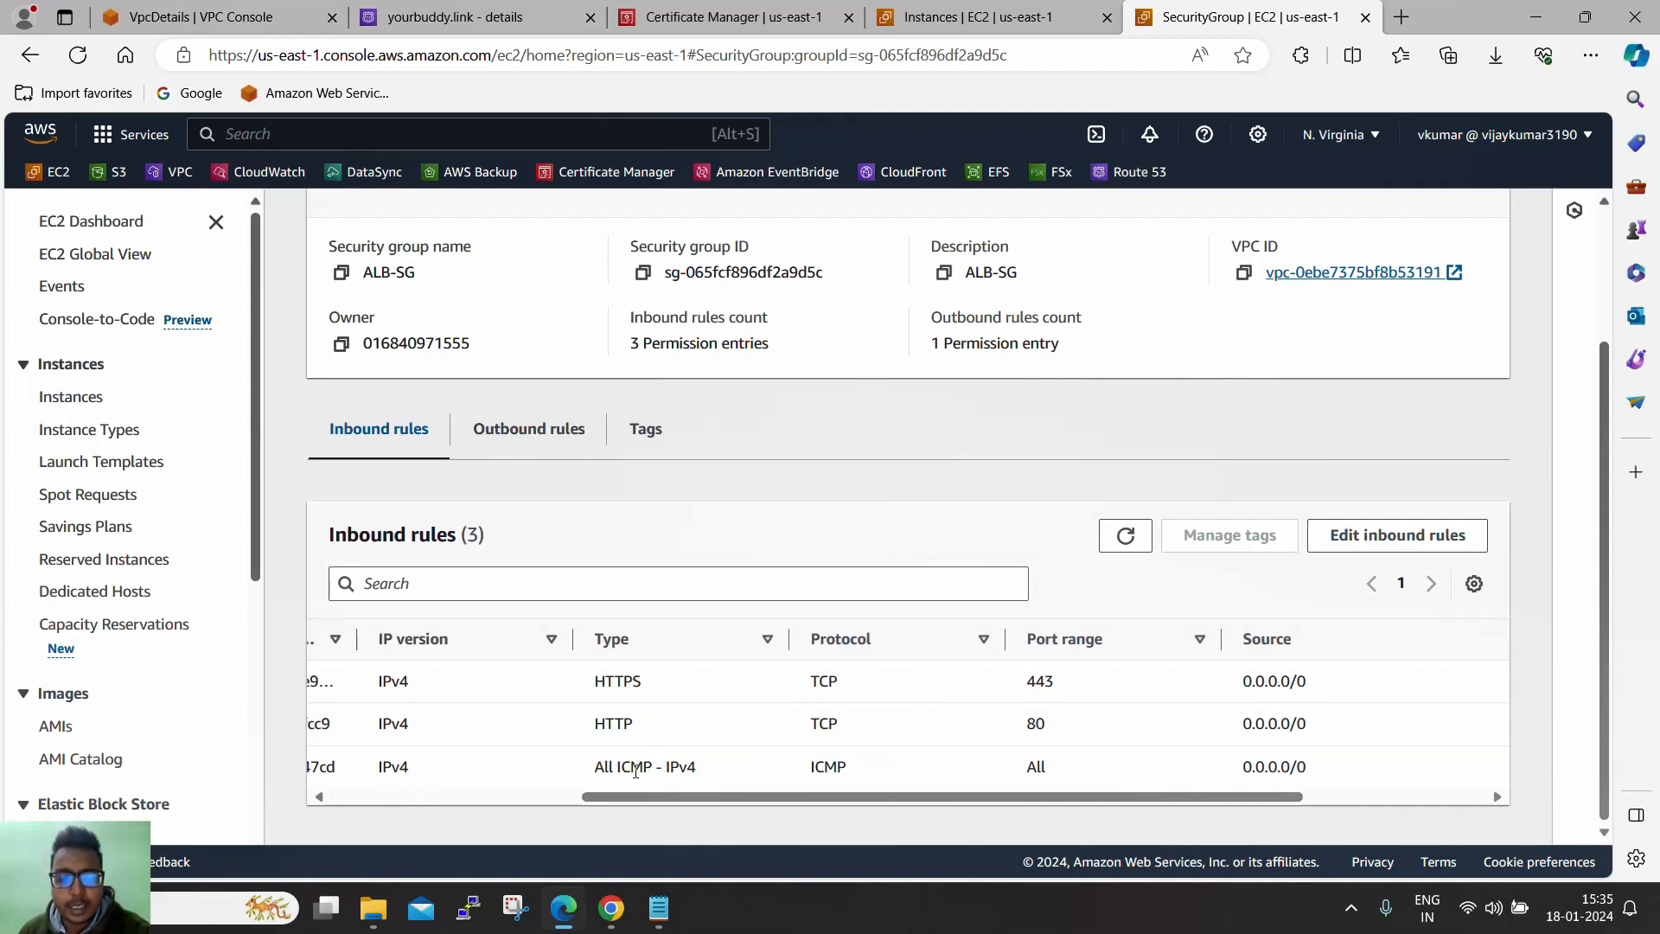
{"action": "left_click_drag", "start_coordinate": [698, 802], "coordinate": [881, 802]}
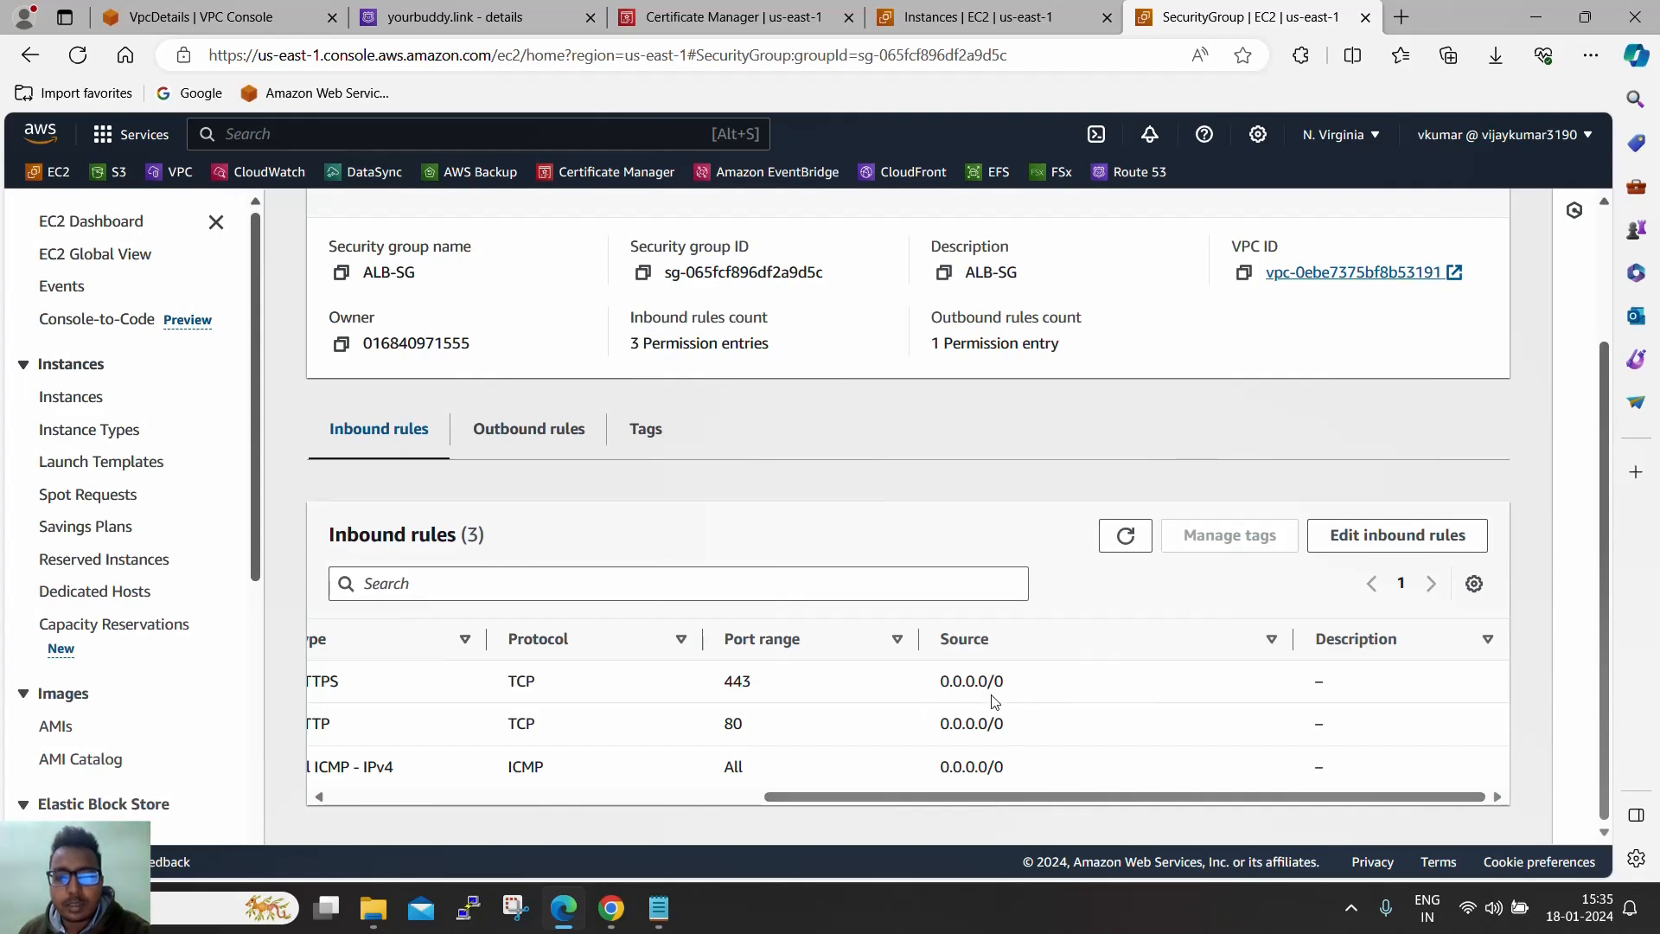
{"action": "left_click", "coordinate": [739, 801]}
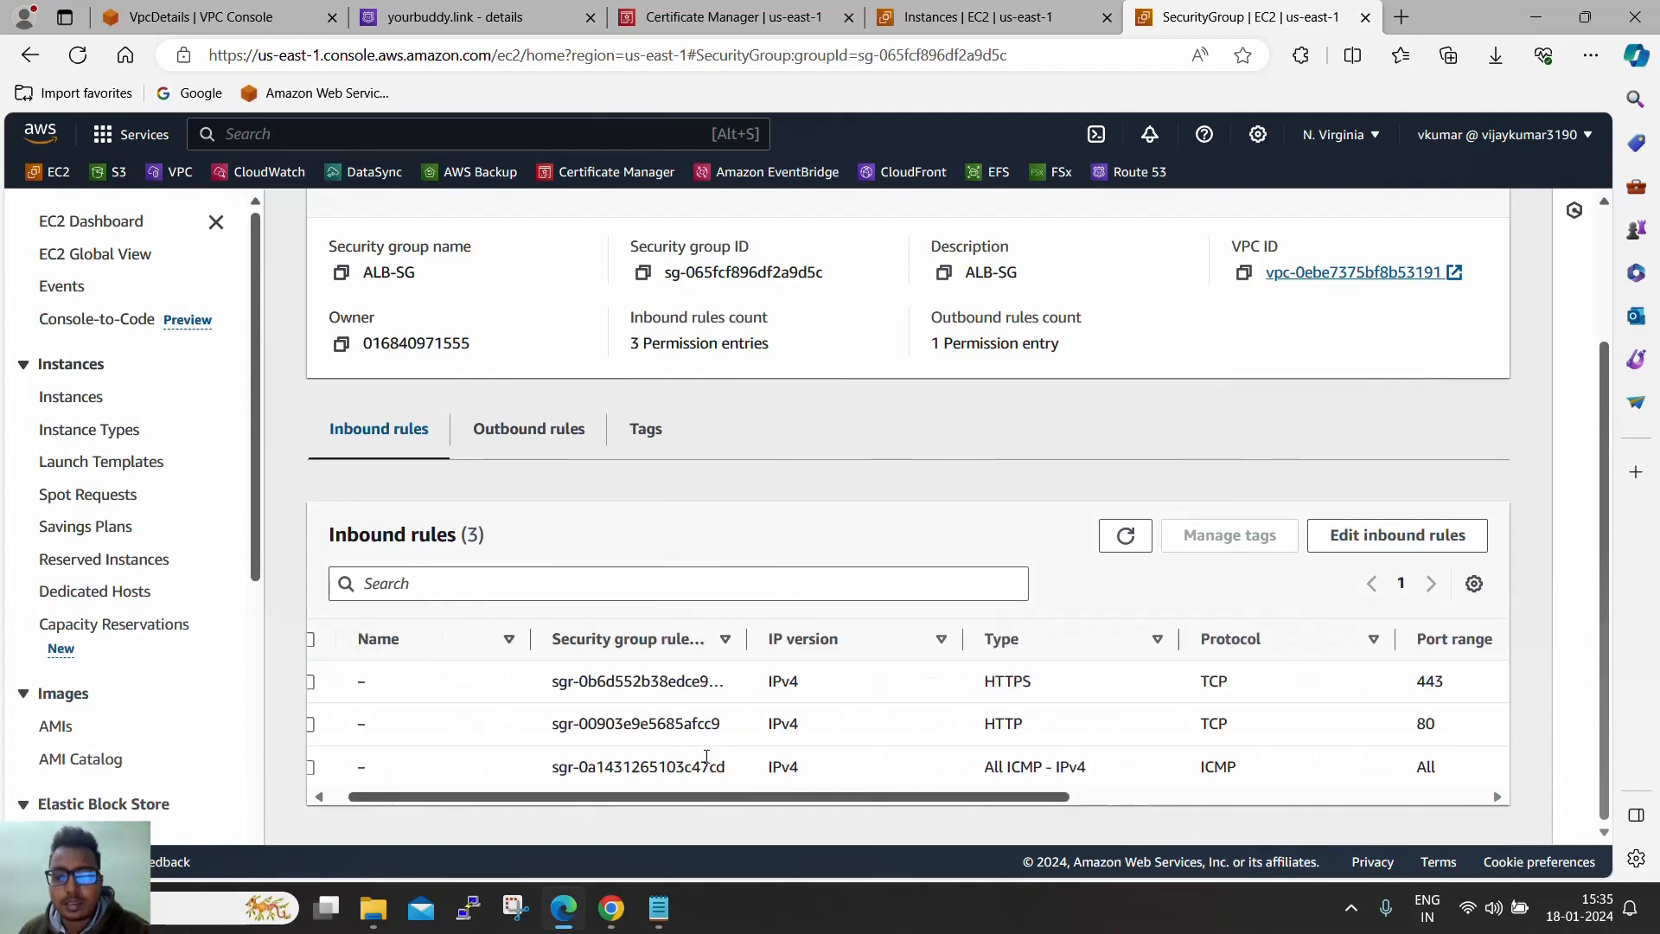
{"action": "scroll", "coordinate": [849, 622], "scroll_direction": "up", "scroll_amount": 3}
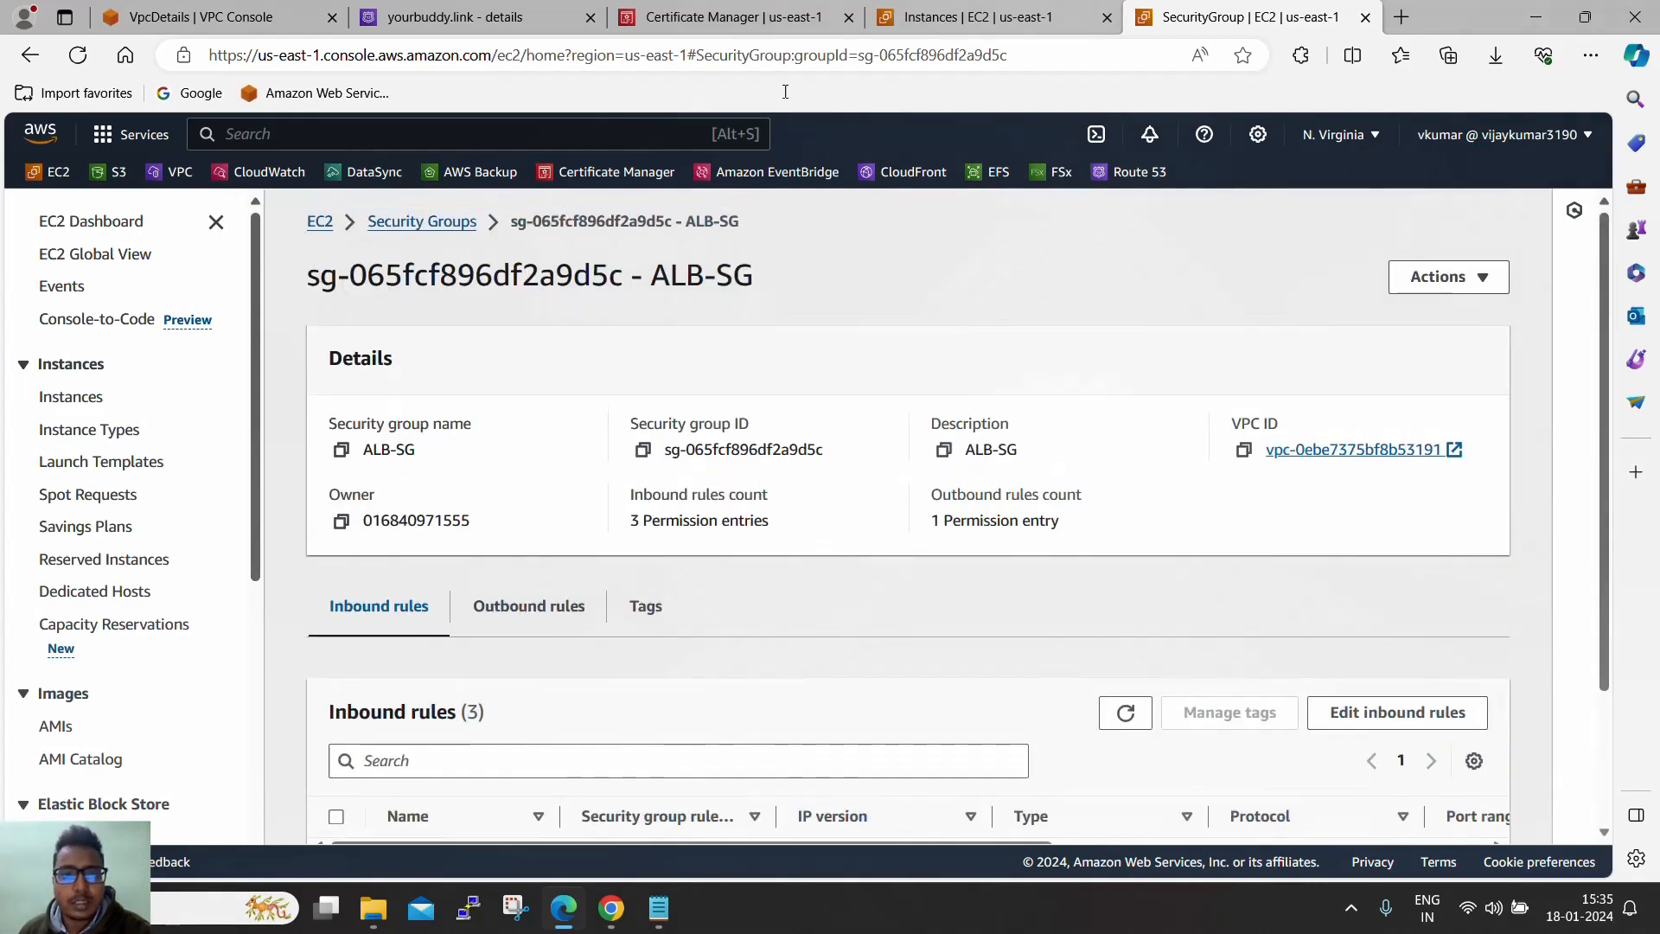
Start launching a new EC2 instance and name it "private instance"
{"action": "left_click", "coordinate": [954, 23]}
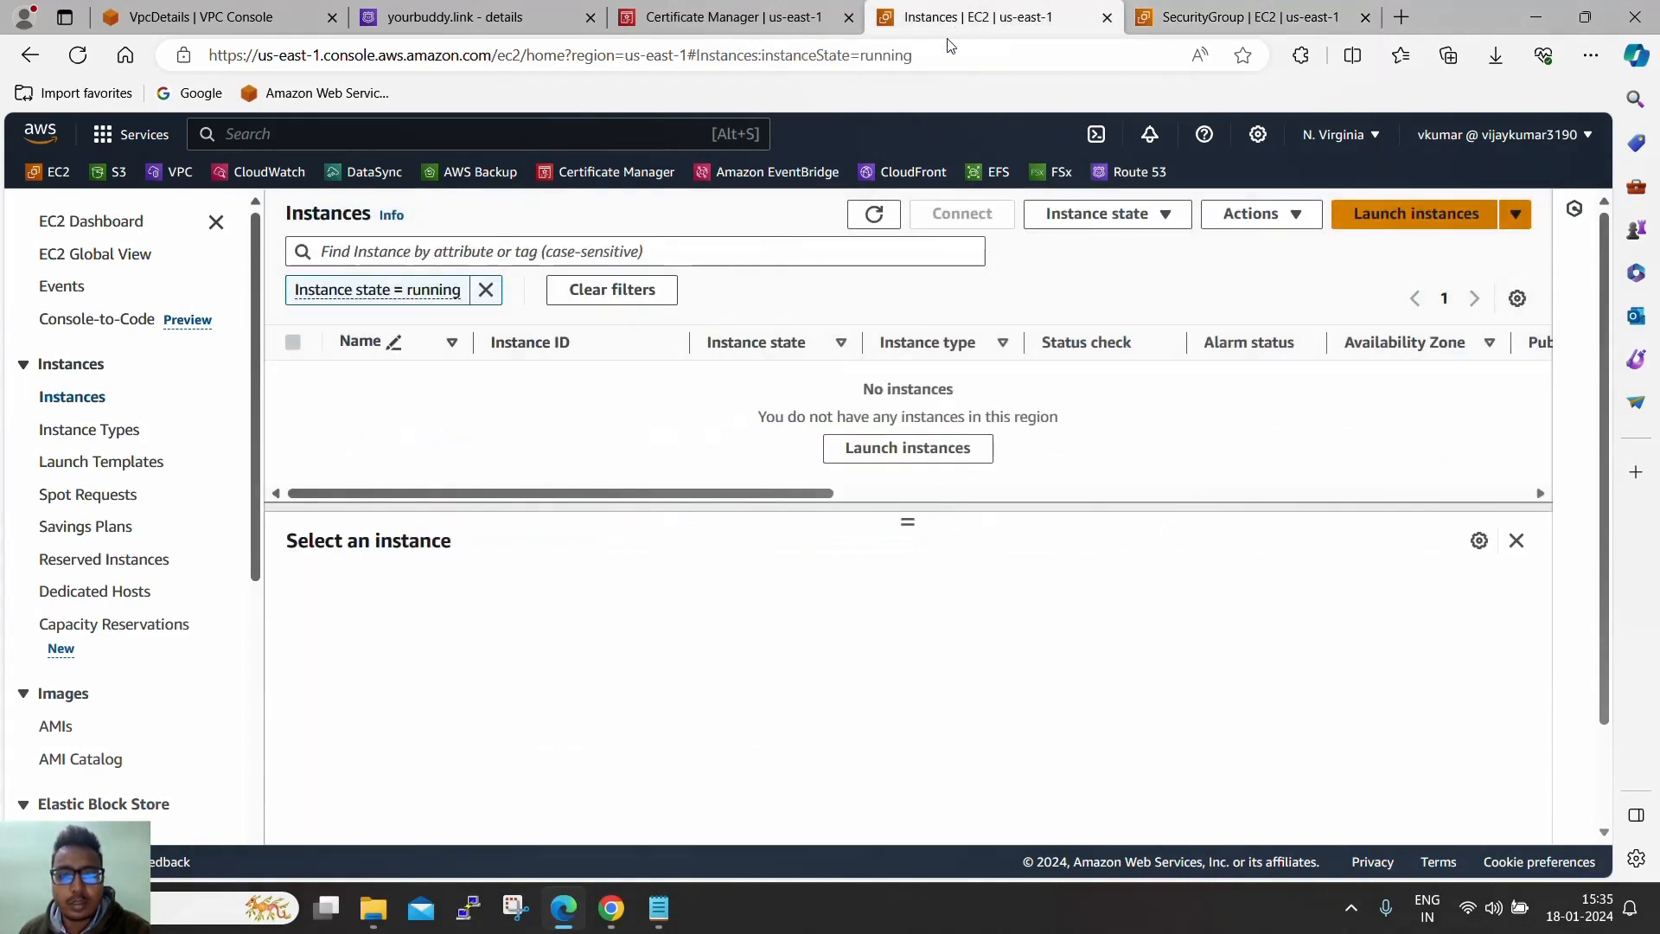
{"action": "left_click", "coordinate": [1426, 214]}
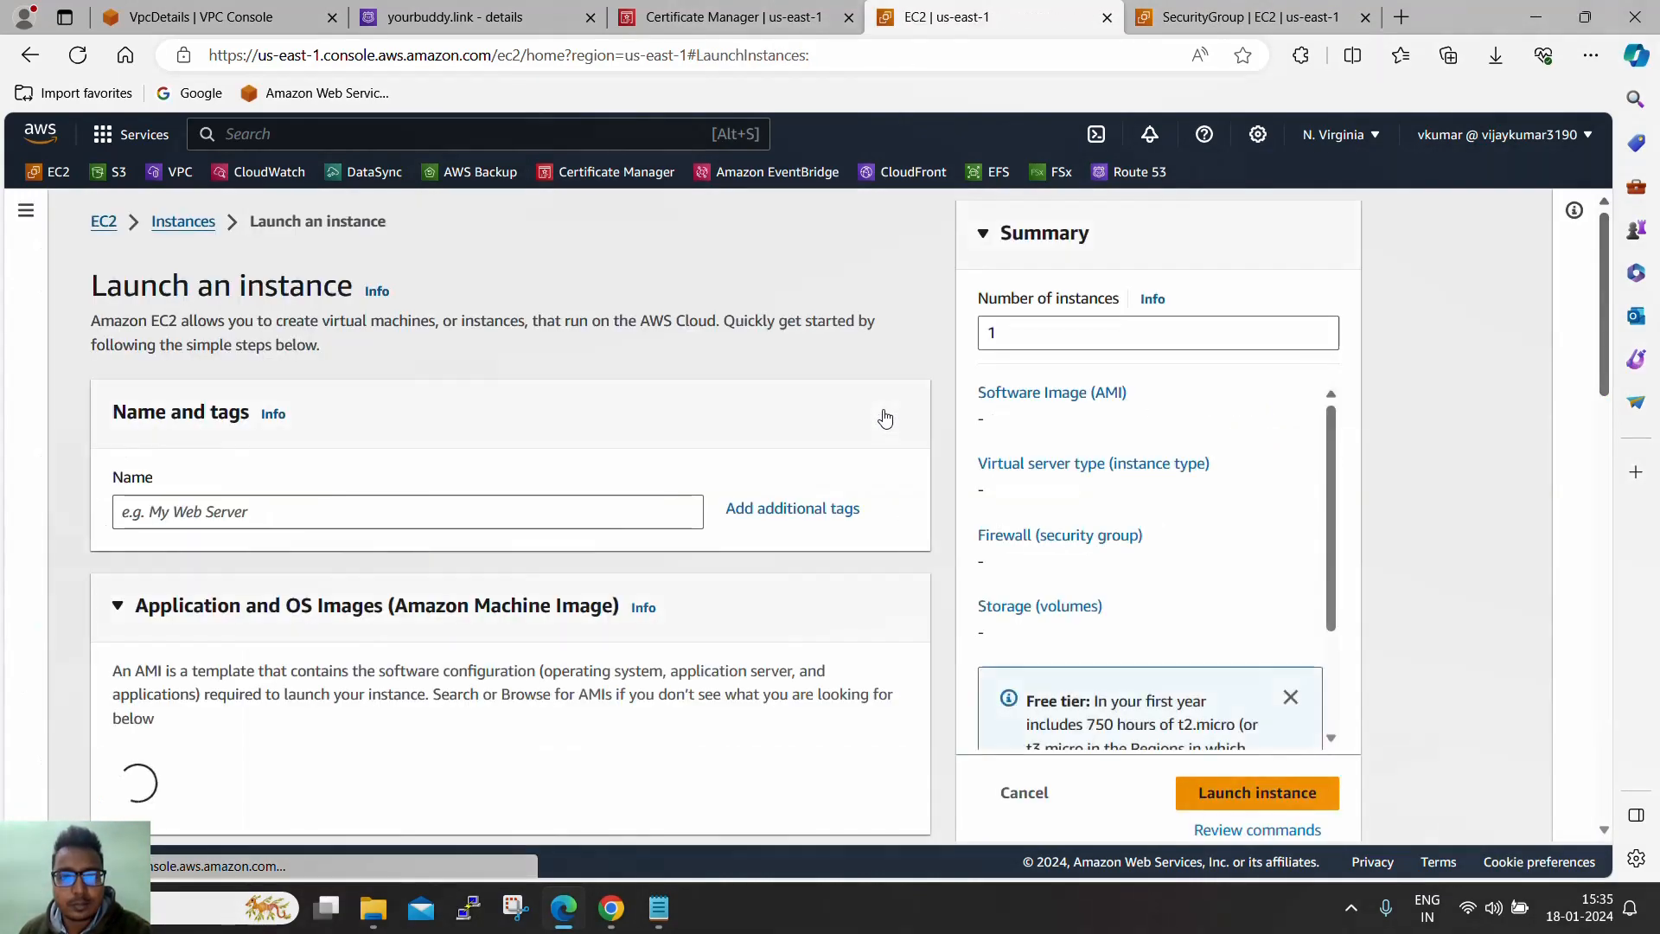
{"action": "left_click", "coordinate": [533, 511]}
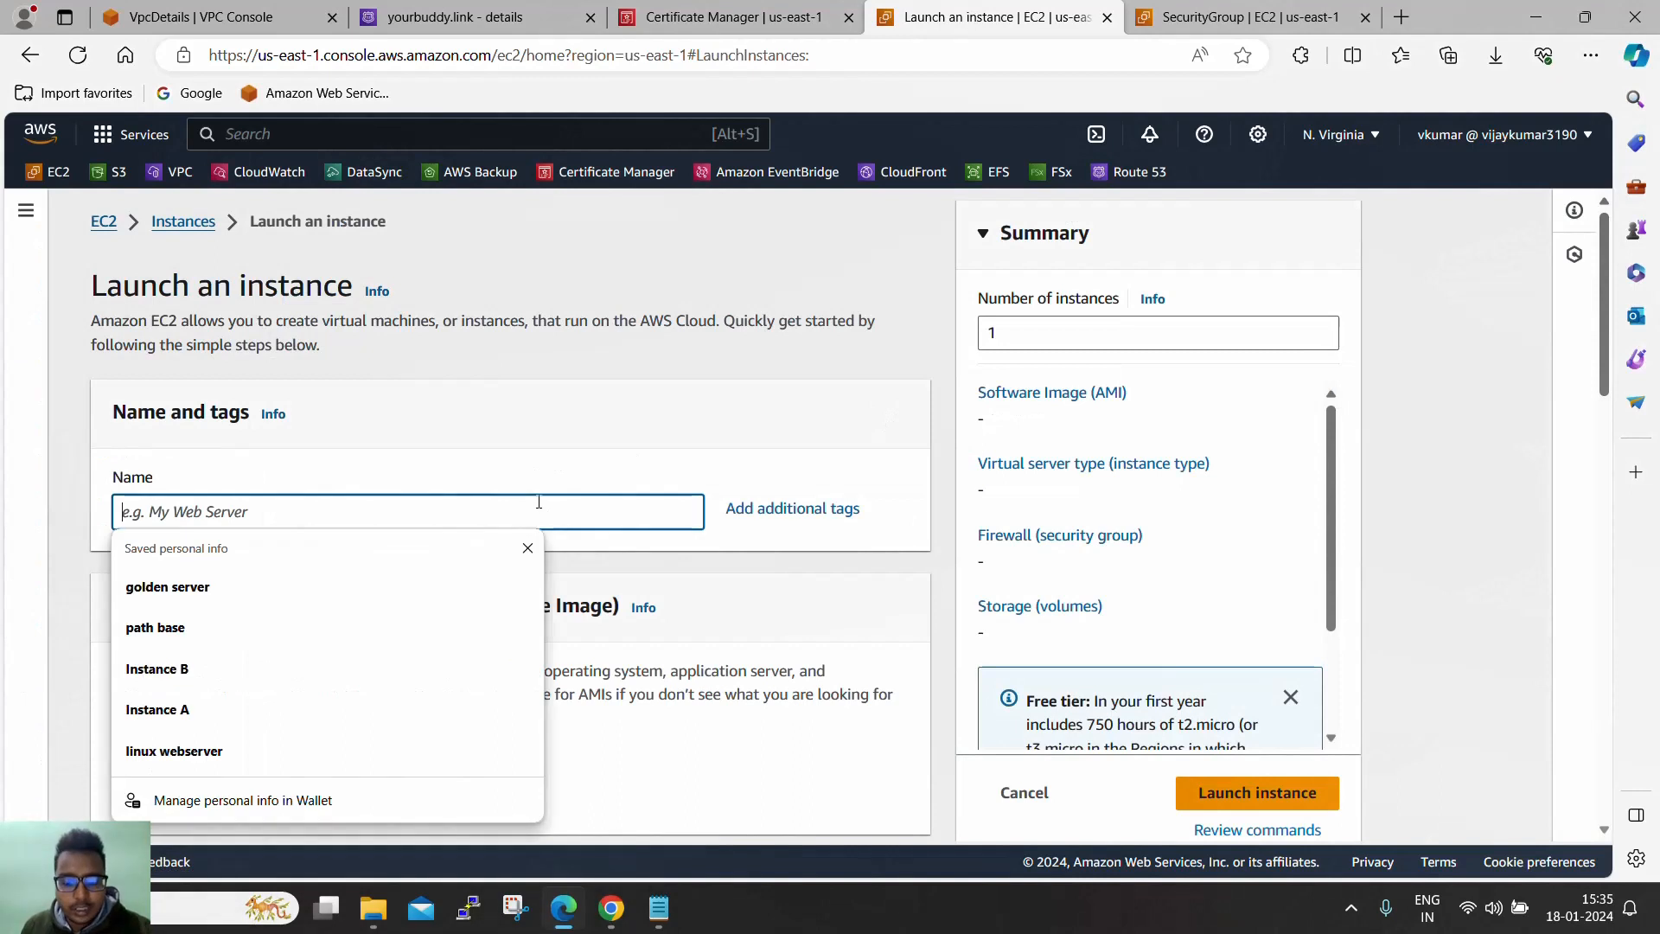
{"action": "type", "text": "pri"}
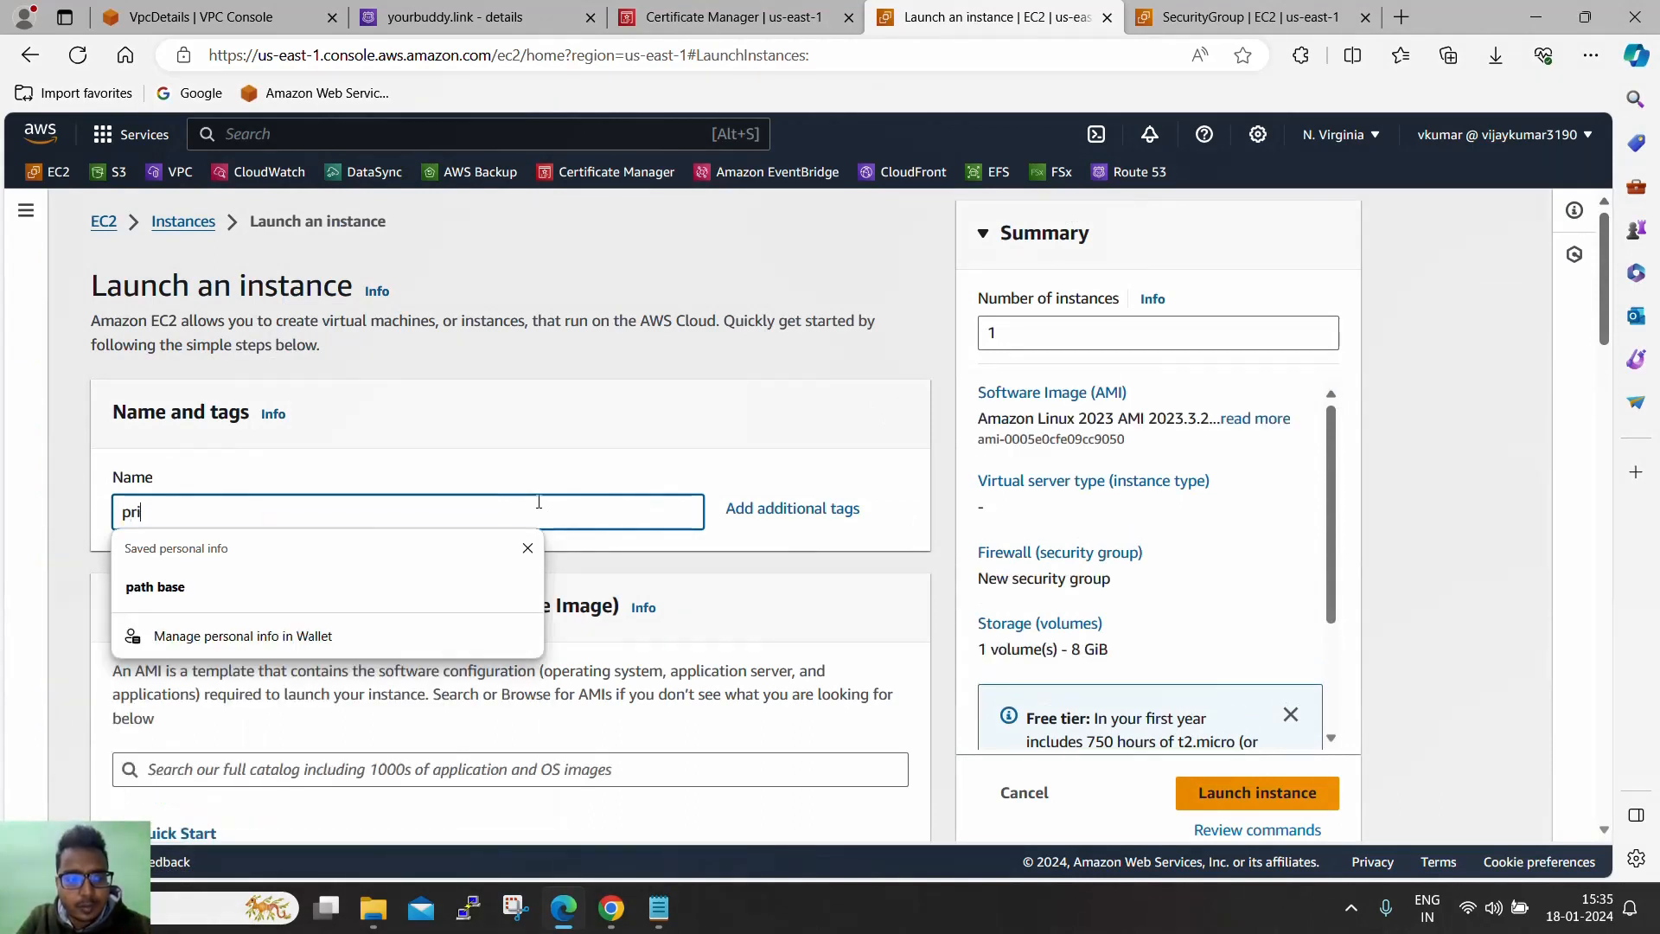
{"action": "type", "text": "vate"}
{"action": "key", "text": "BackSpace"}
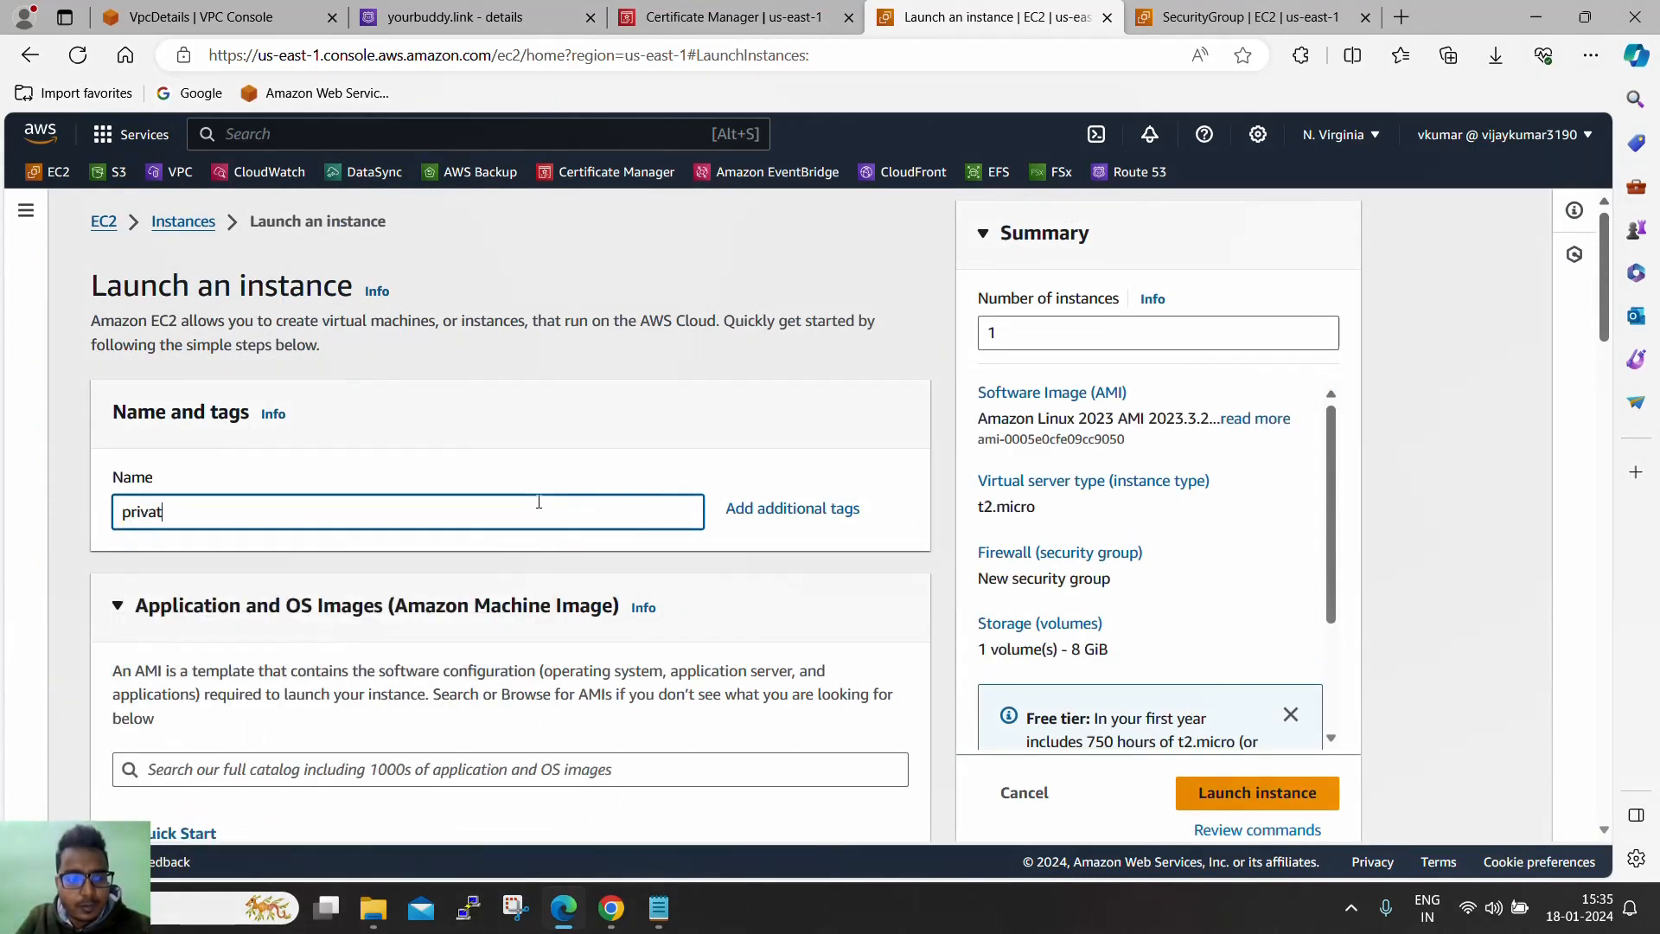
{"action": "type", "text": "te"}
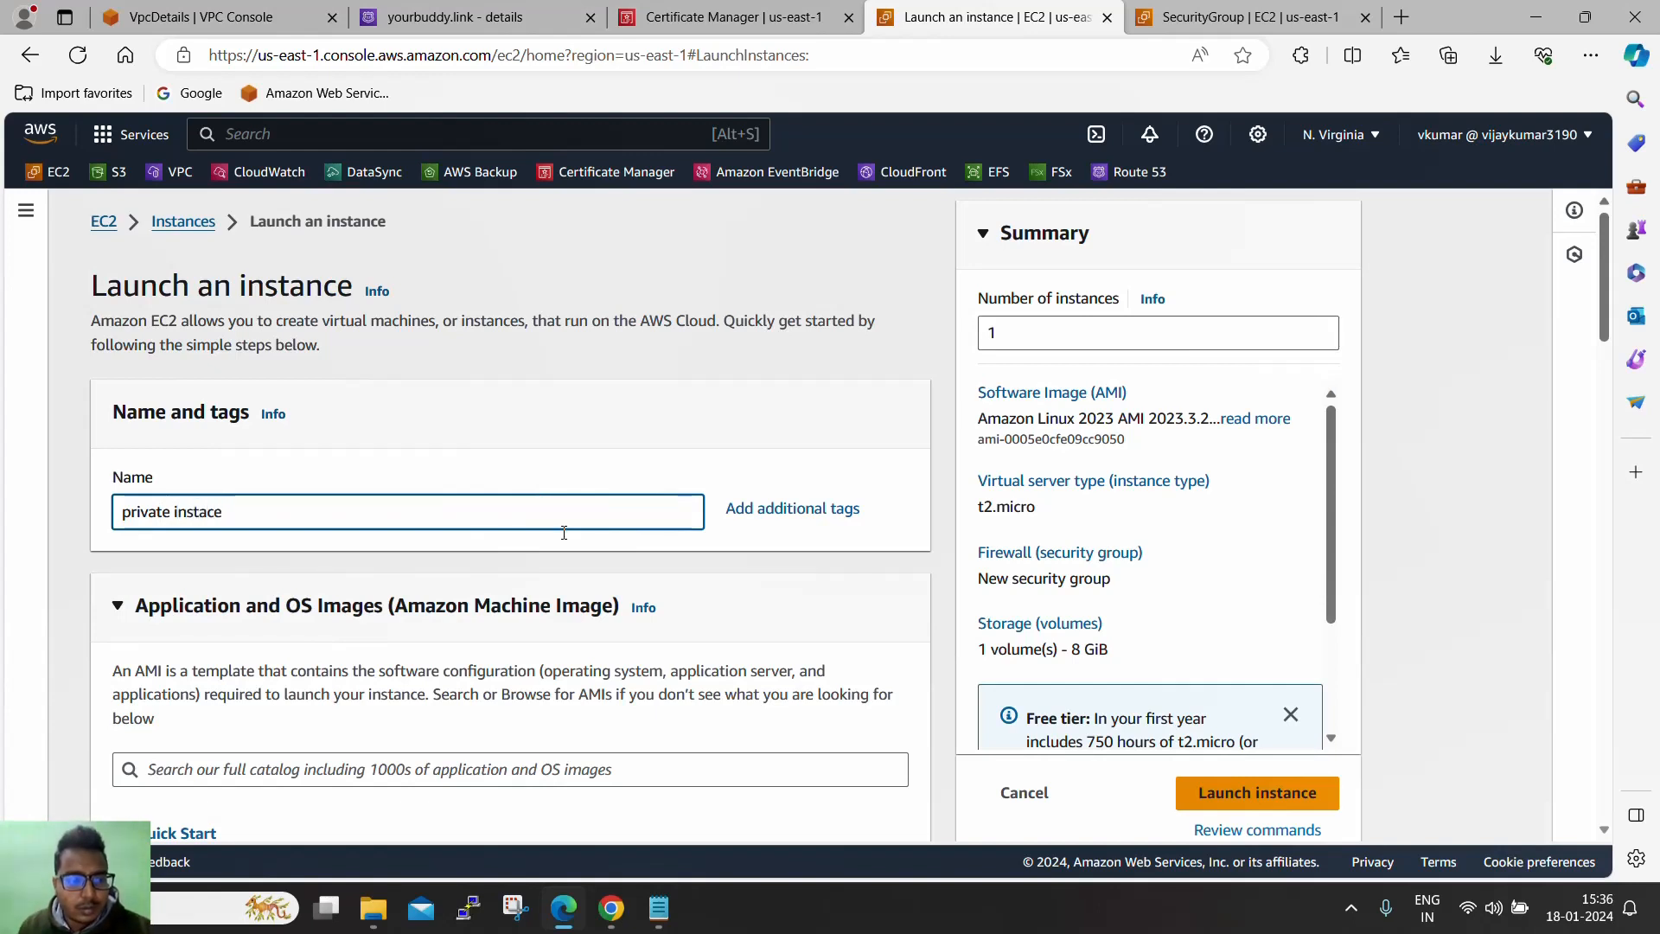
{"action": "type", "text": "instace"}
{"action": "key", "text": "BackSpace"}
{"action": "key", "text": "BackSpace"}
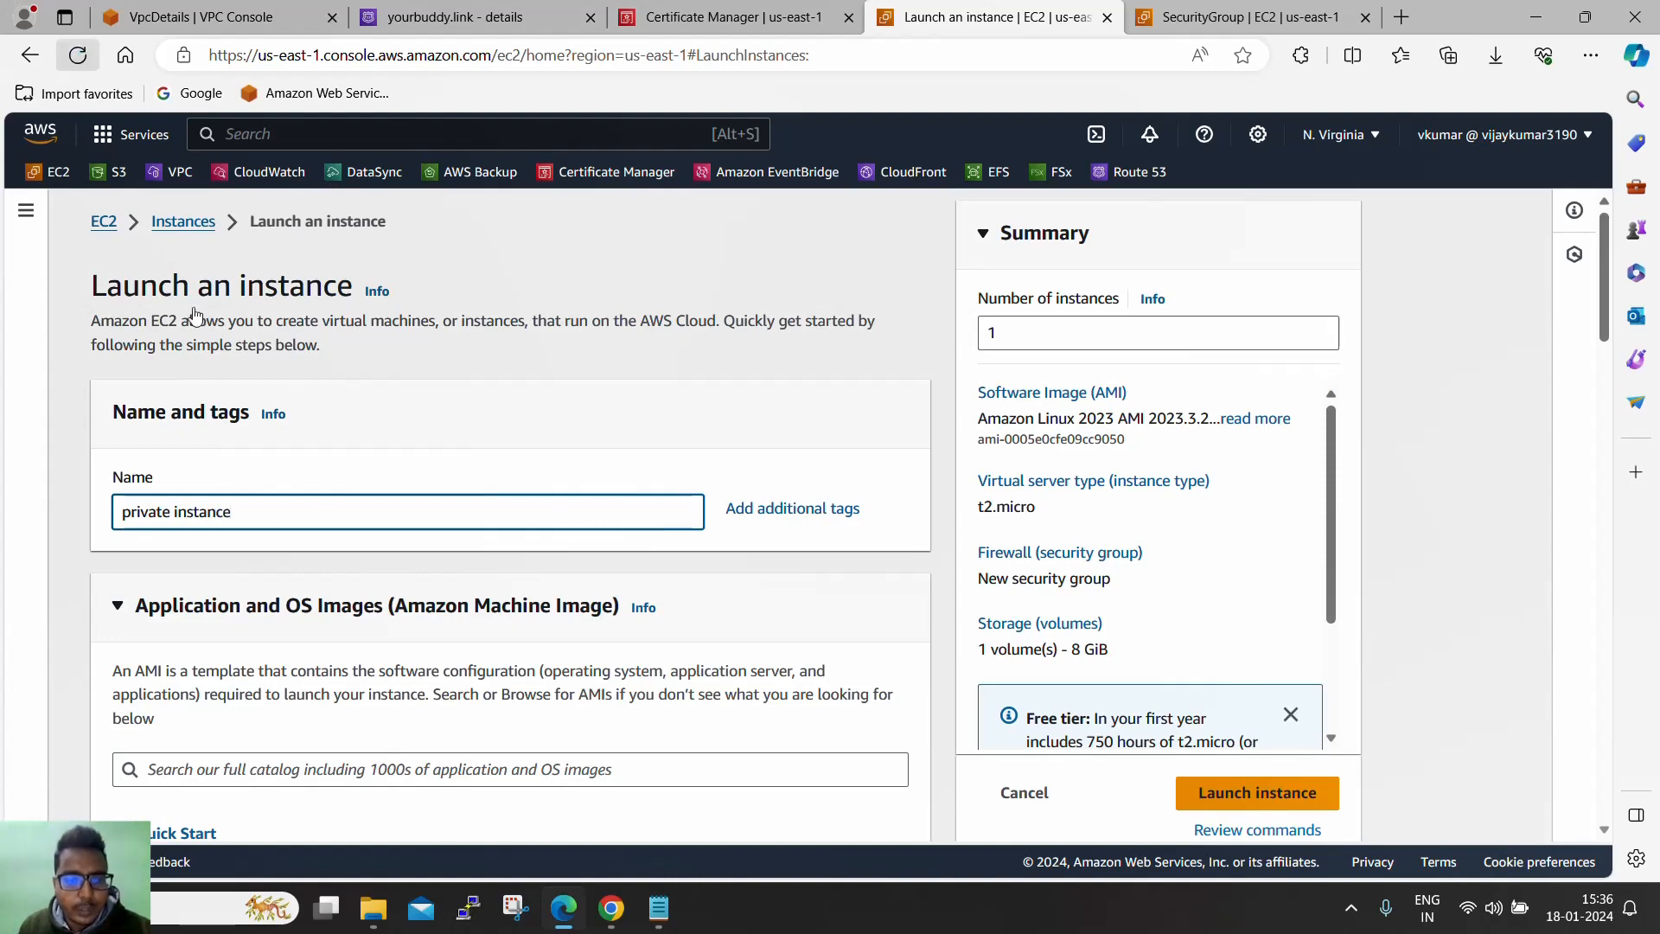
Set the instance's key pair option to proceed without a key pair
{"action": "scroll", "coordinate": [556, 559], "scroll_direction": "down", "scroll_amount": 5}
{"action": "scroll", "coordinate": [147, 485], "scroll_direction": "down", "scroll_amount": 4}
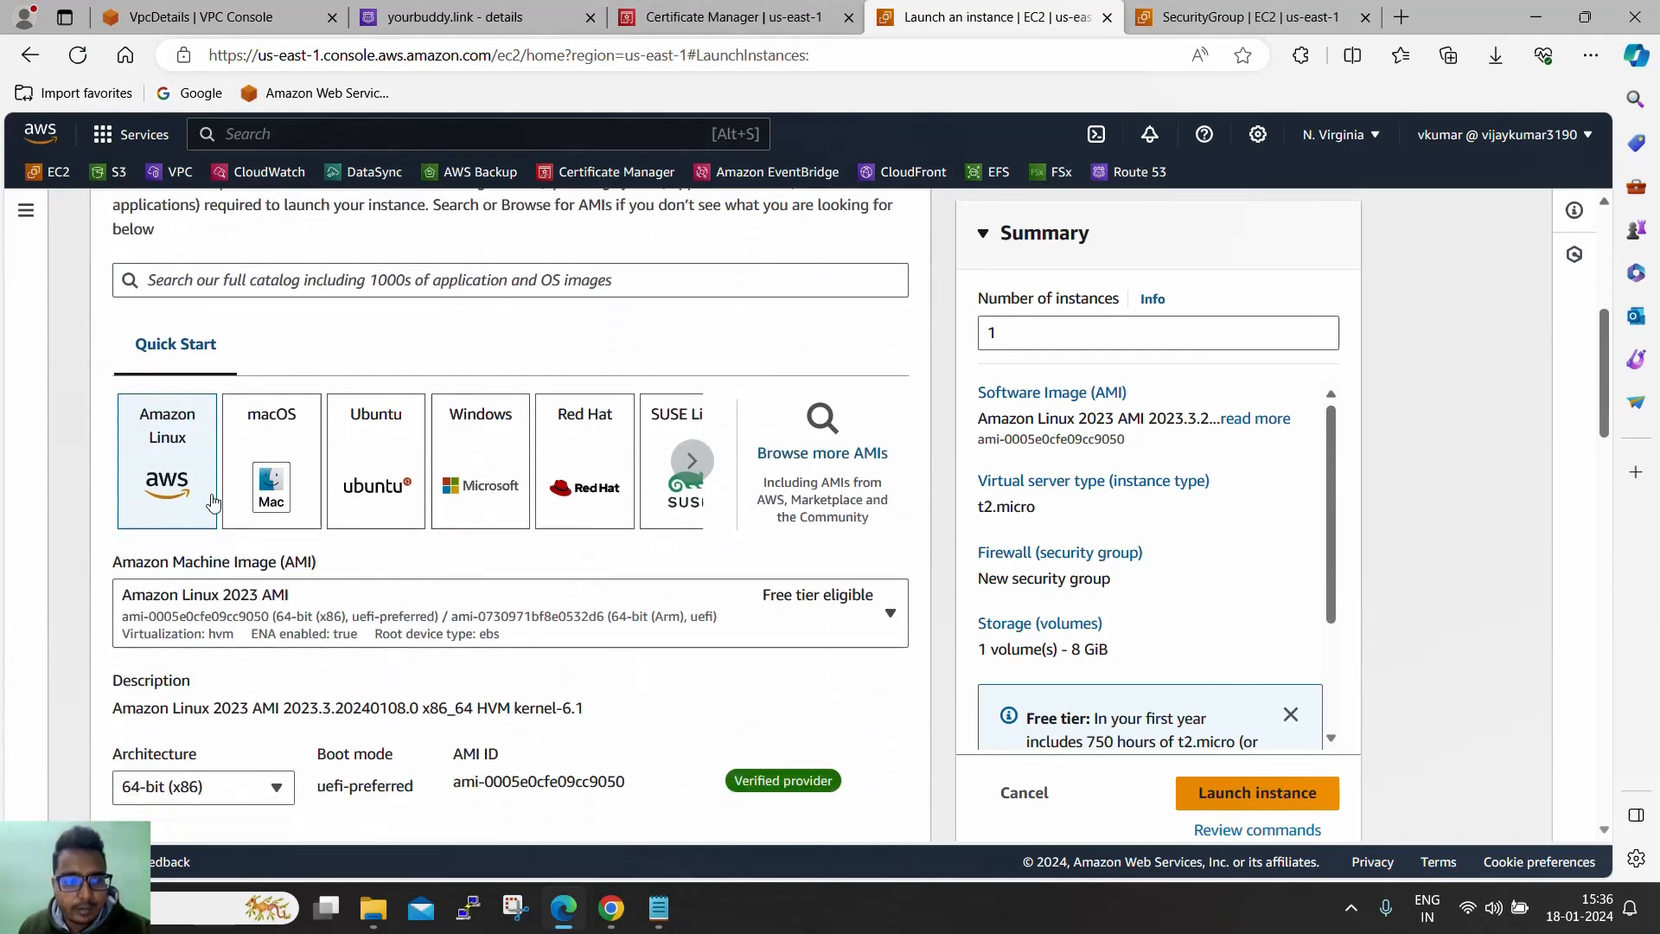
{"action": "scroll", "coordinate": [147, 493], "scroll_direction": "down", "scroll_amount": 3}
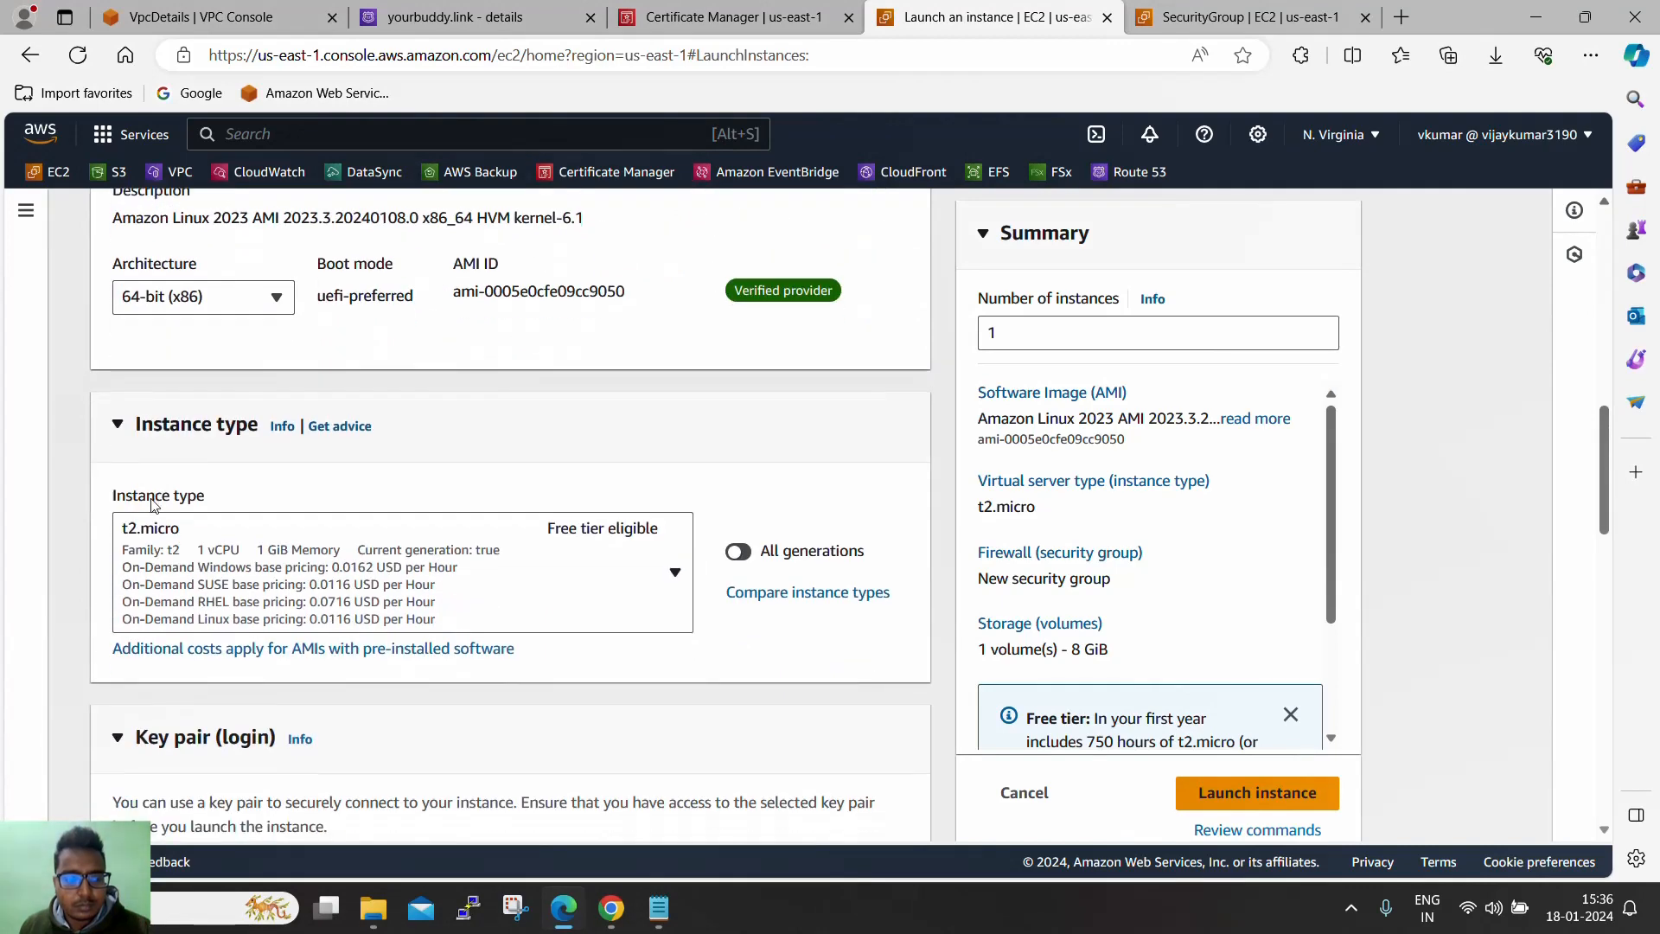
{"action": "scroll", "coordinate": [141, 465], "scroll_direction": "down", "scroll_amount": 3}
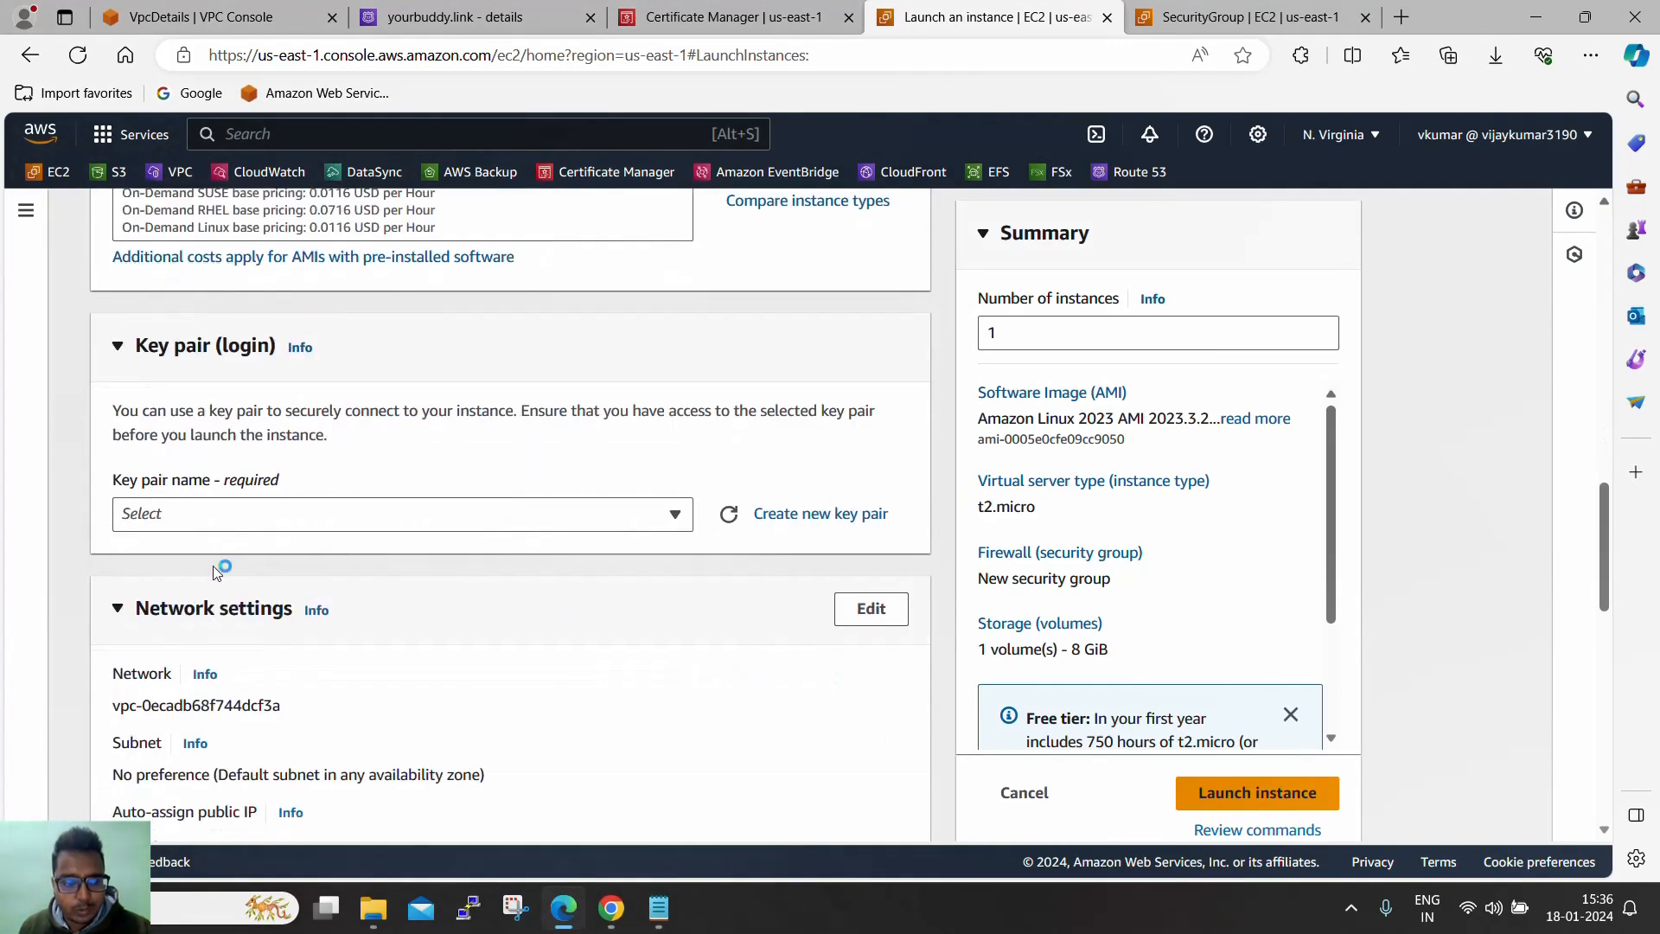
{"action": "left_click", "coordinate": [303, 516]}
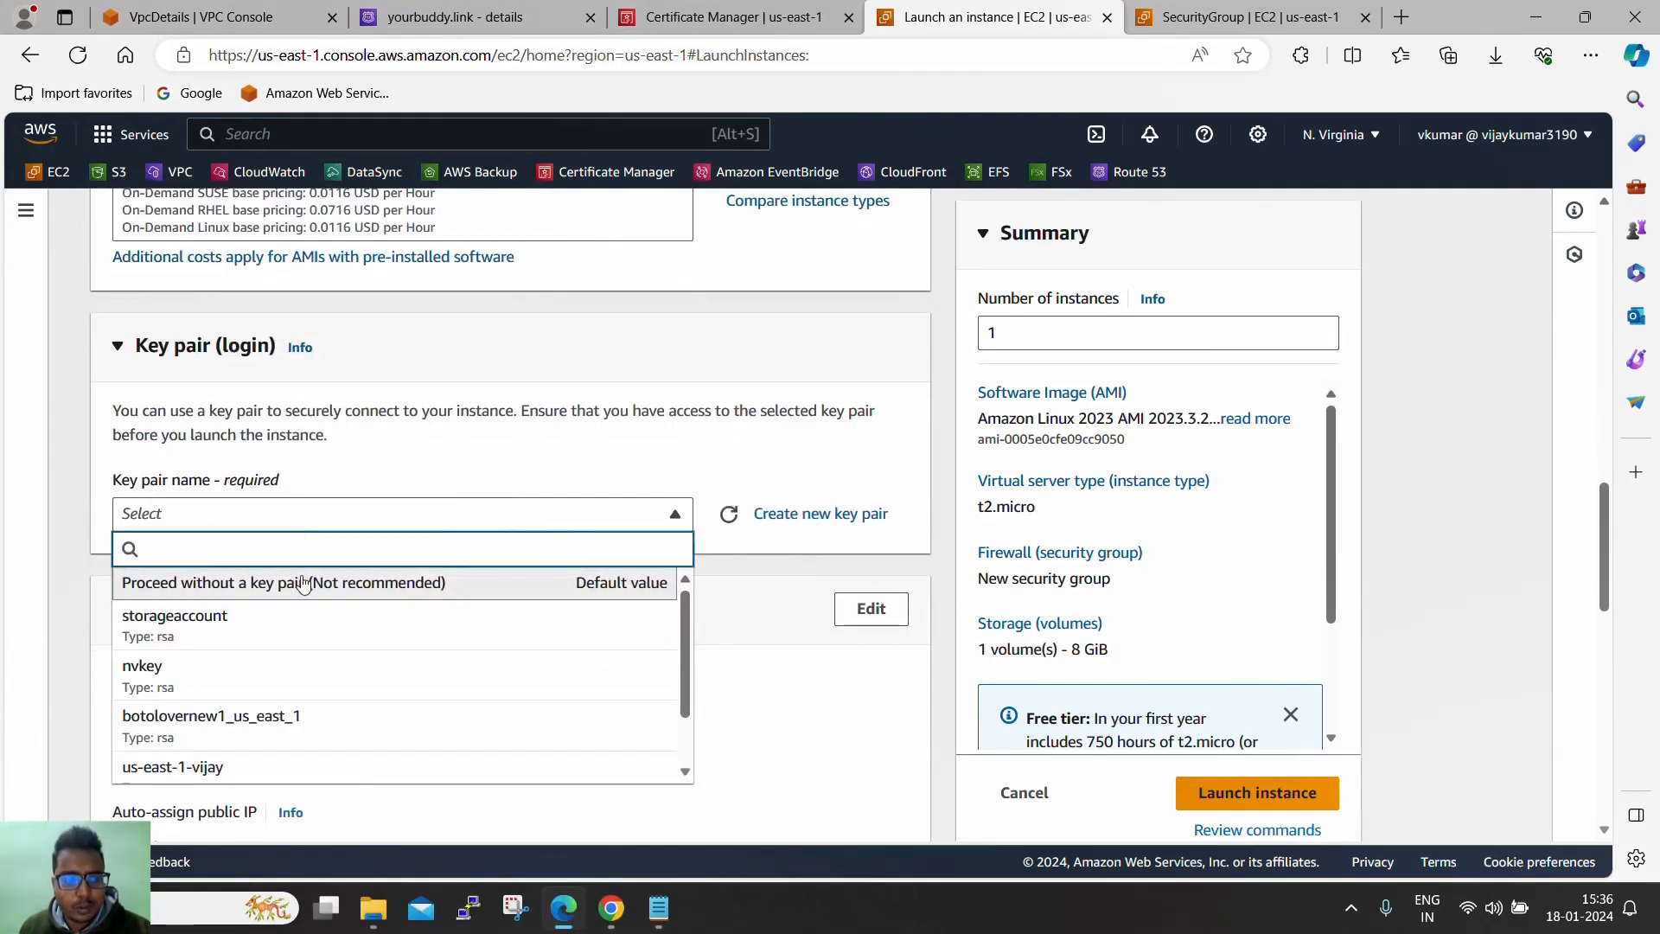
{"action": "left_click", "coordinate": [305, 582]}
{"action": "scroll", "coordinate": [93, 519], "scroll_direction": "down", "scroll_amount": 2}
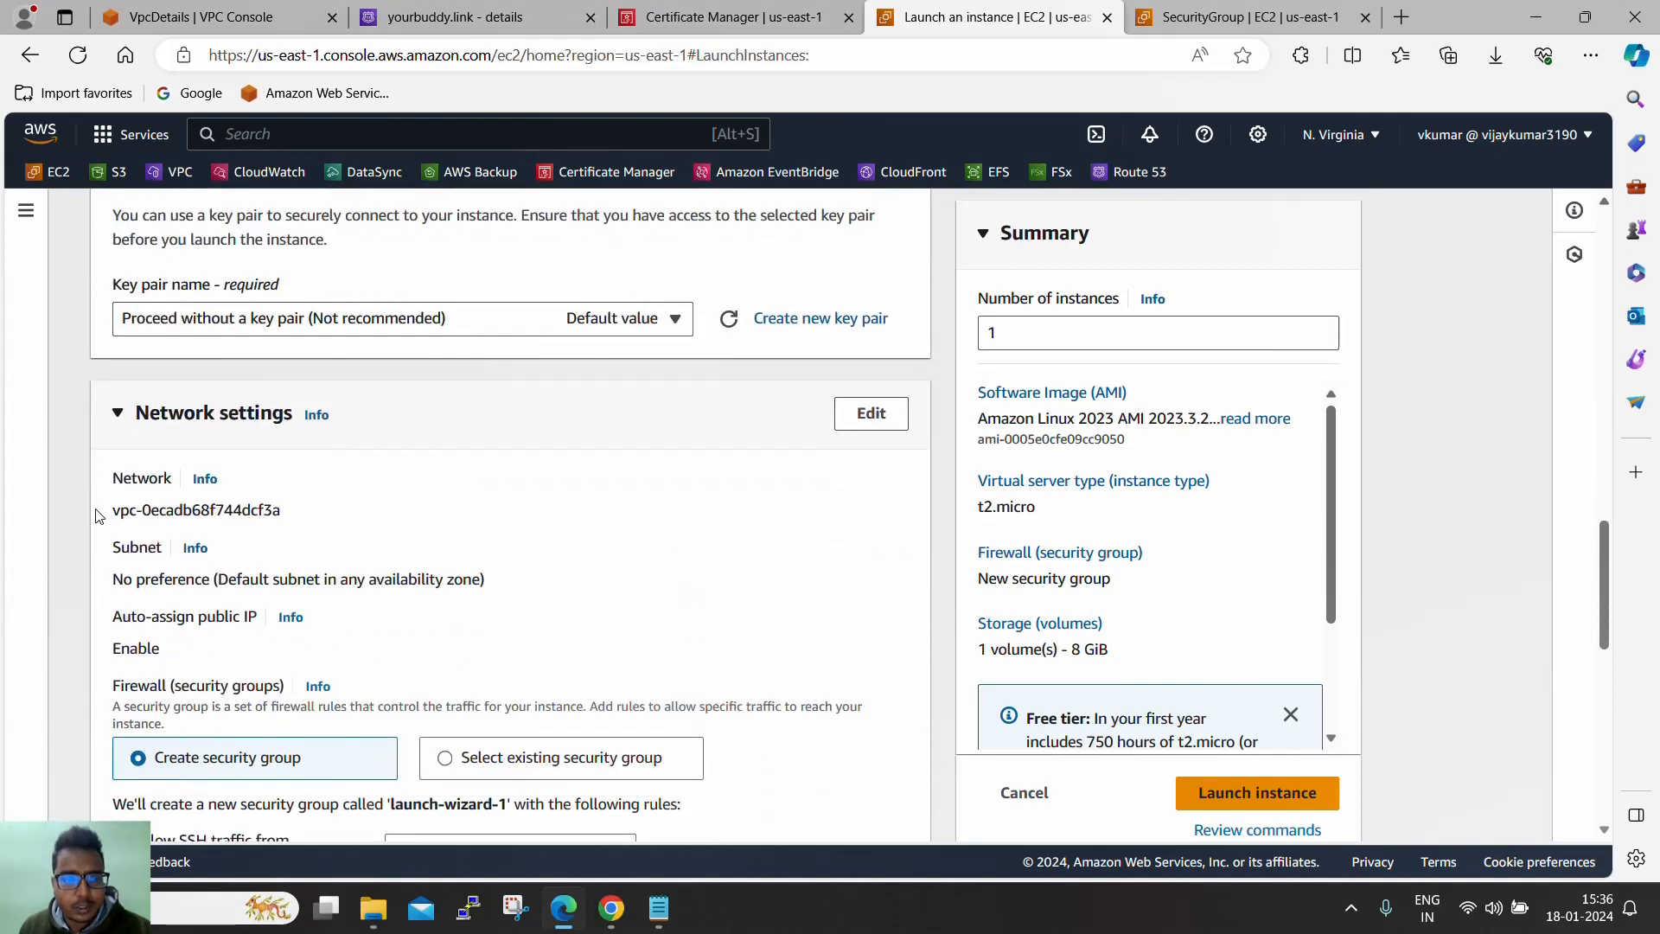
Choose the existing us-east-1 RSA key pair that has the owner's name as its suffix for the instance login
{"action": "left_click", "coordinate": [216, 322]}
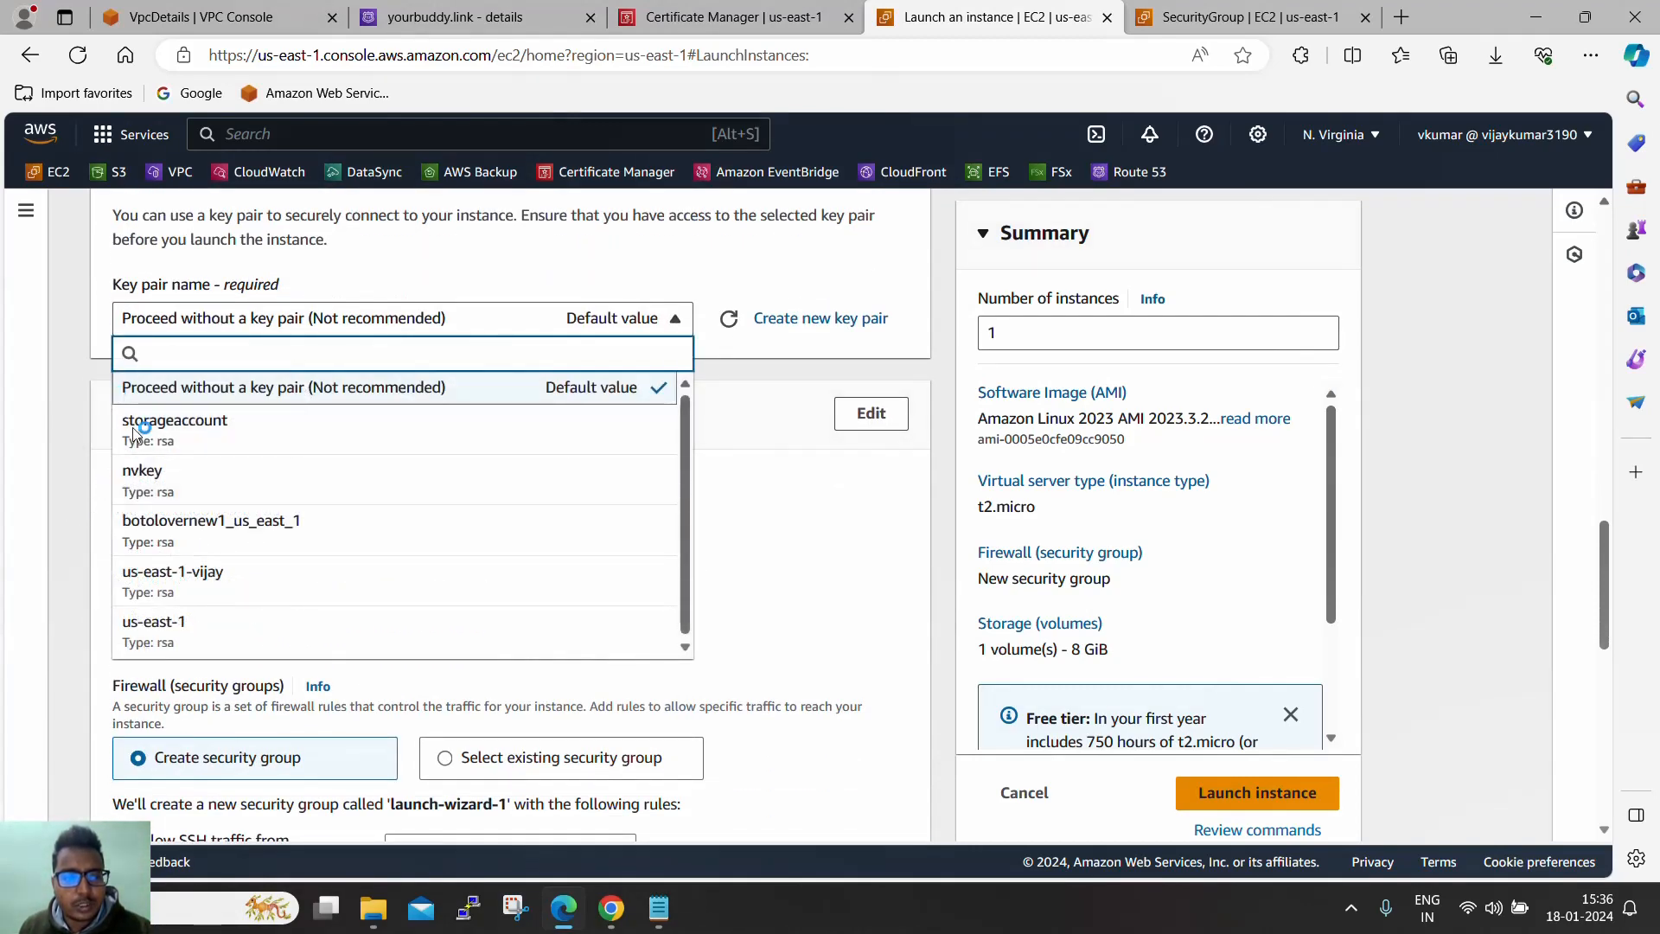
{"action": "scroll", "coordinate": [288, 350], "scroll_direction": "down", "scroll_amount": 3}
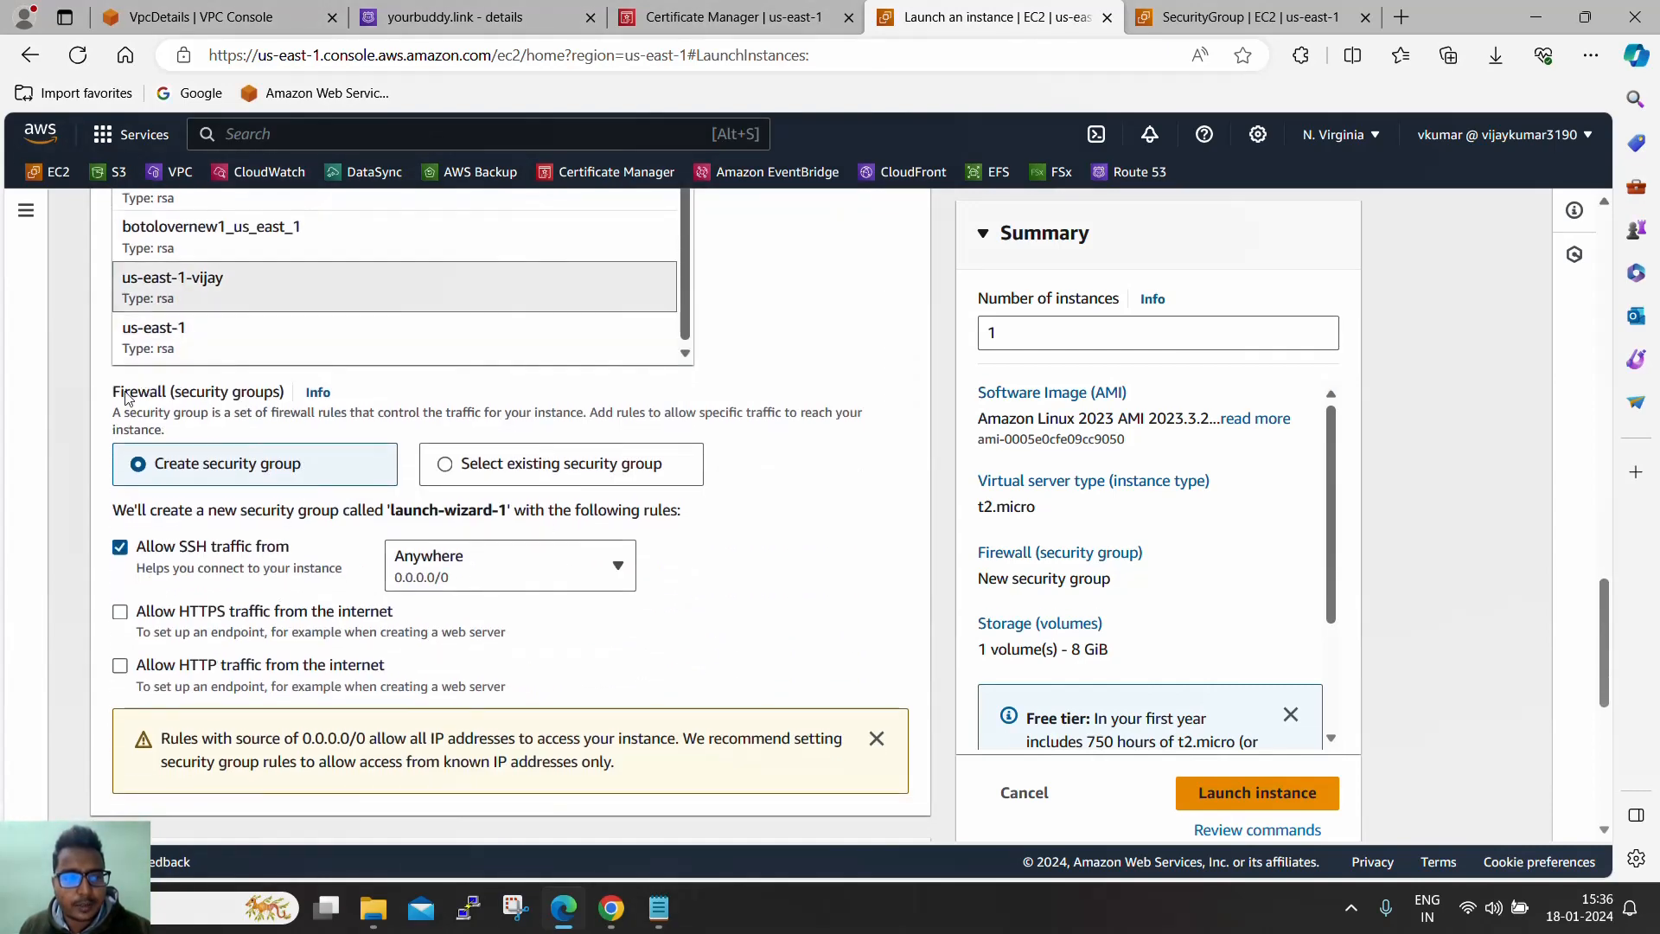
{"action": "left_click", "coordinate": [289, 291]}
{"action": "scroll", "coordinate": [130, 519], "scroll_direction": "up", "scroll_amount": 2}
{"action": "scroll", "coordinate": [167, 590], "scroll_direction": "down", "scroll_amount": 4}
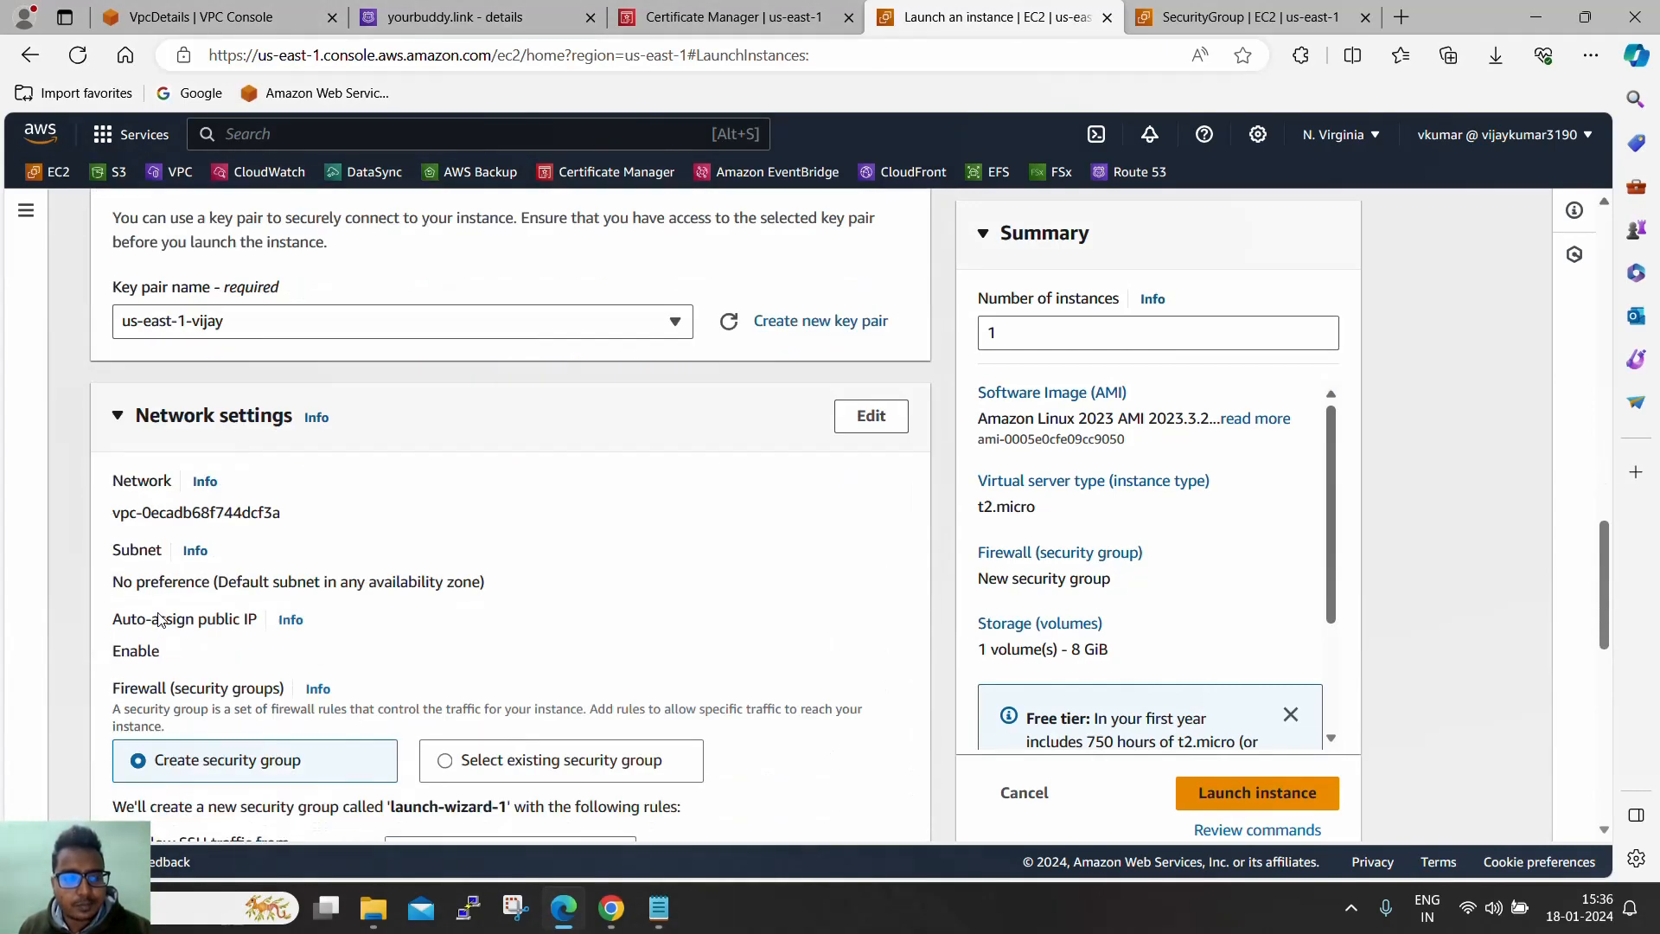
Edit the instance's network settings to use the my-vpc VPC and the PrivateA subnet
{"action": "left_click", "coordinate": [871, 415]}
{"action": "scroll", "coordinate": [641, 493], "scroll_direction": "down", "scroll_amount": 1}
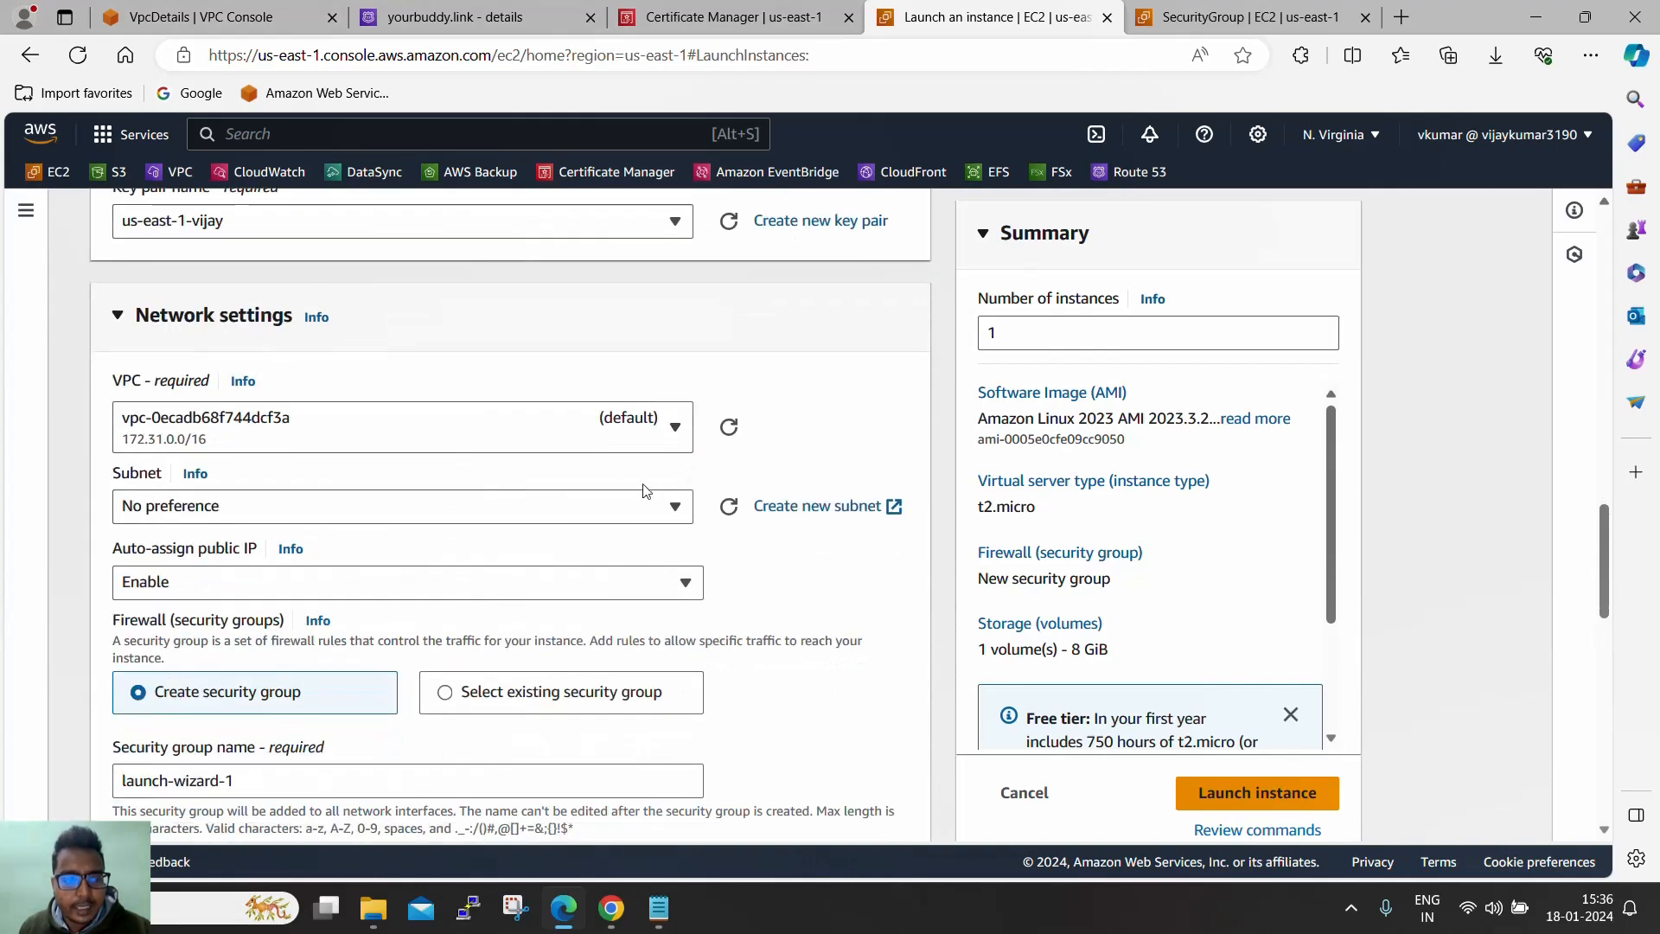
{"action": "left_click", "coordinate": [644, 424]}
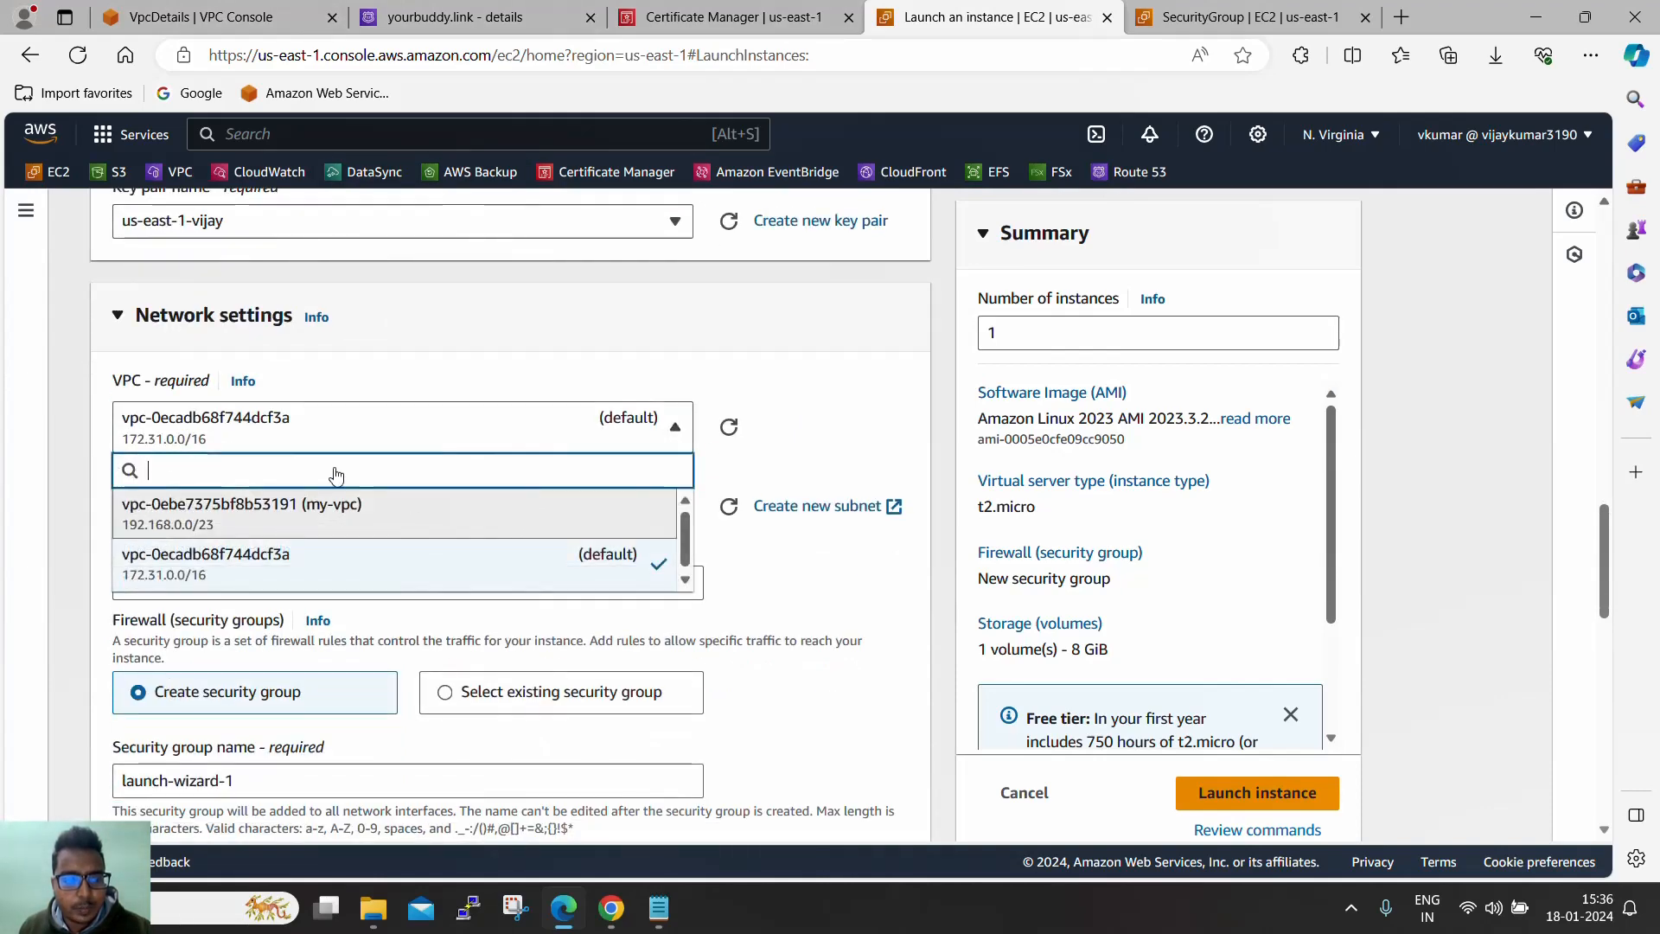
{"action": "left_click", "coordinate": [408, 501]}
{"action": "left_click", "coordinate": [474, 556]}
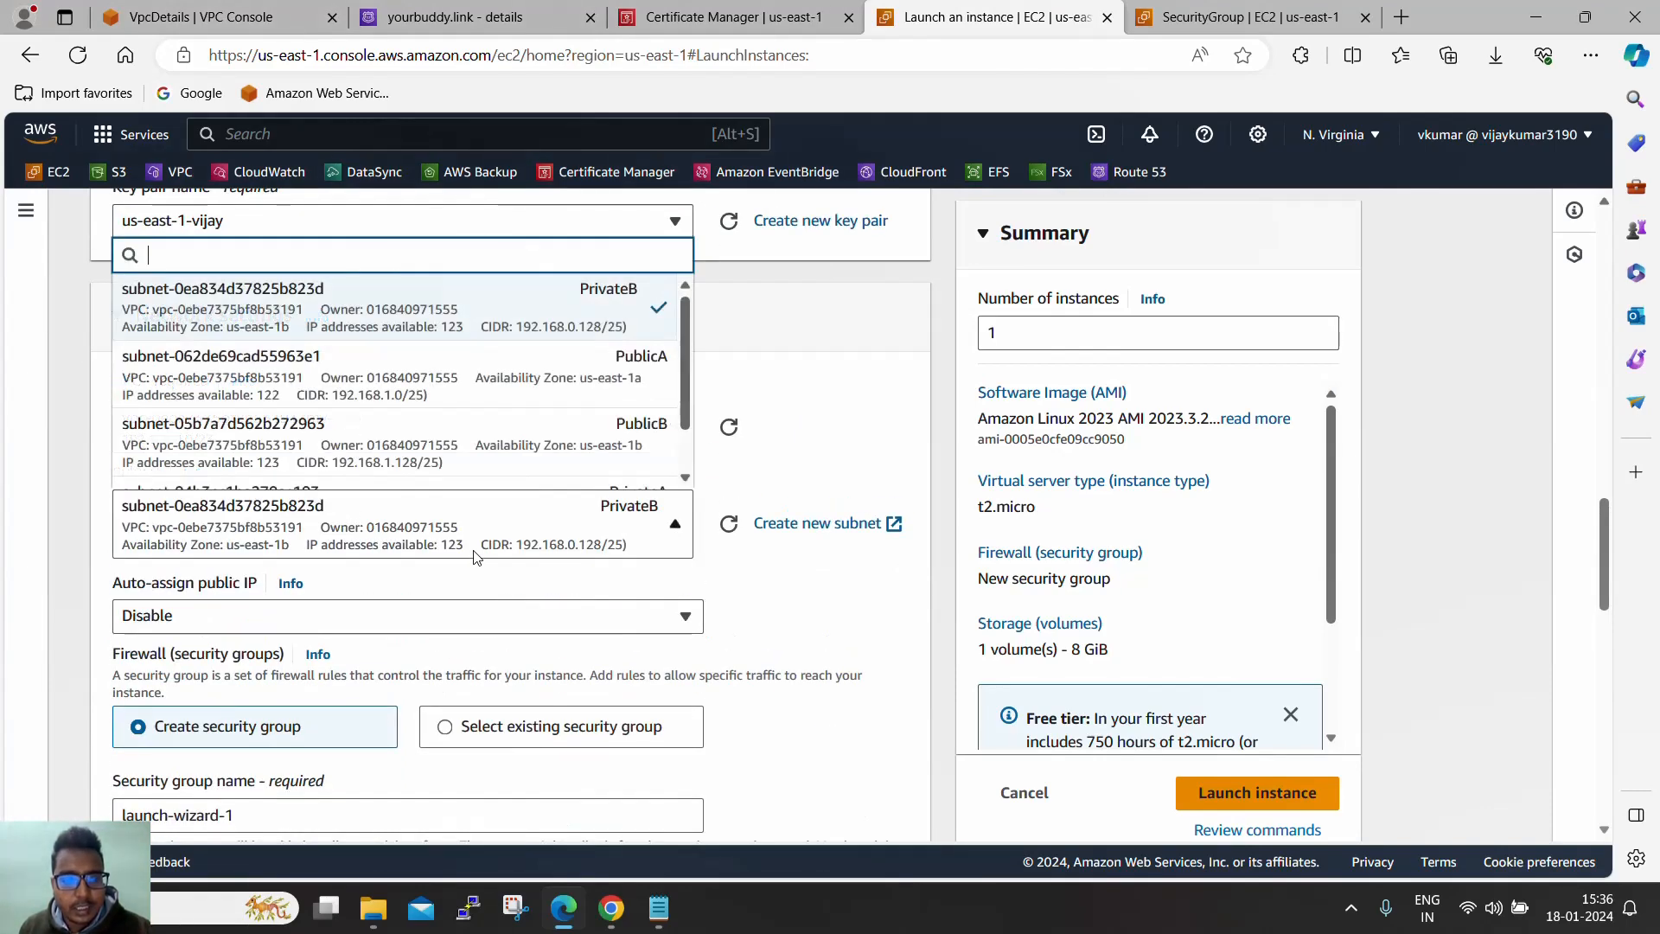
{"action": "scroll", "coordinate": [588, 432], "scroll_direction": "down", "scroll_amount": 1}
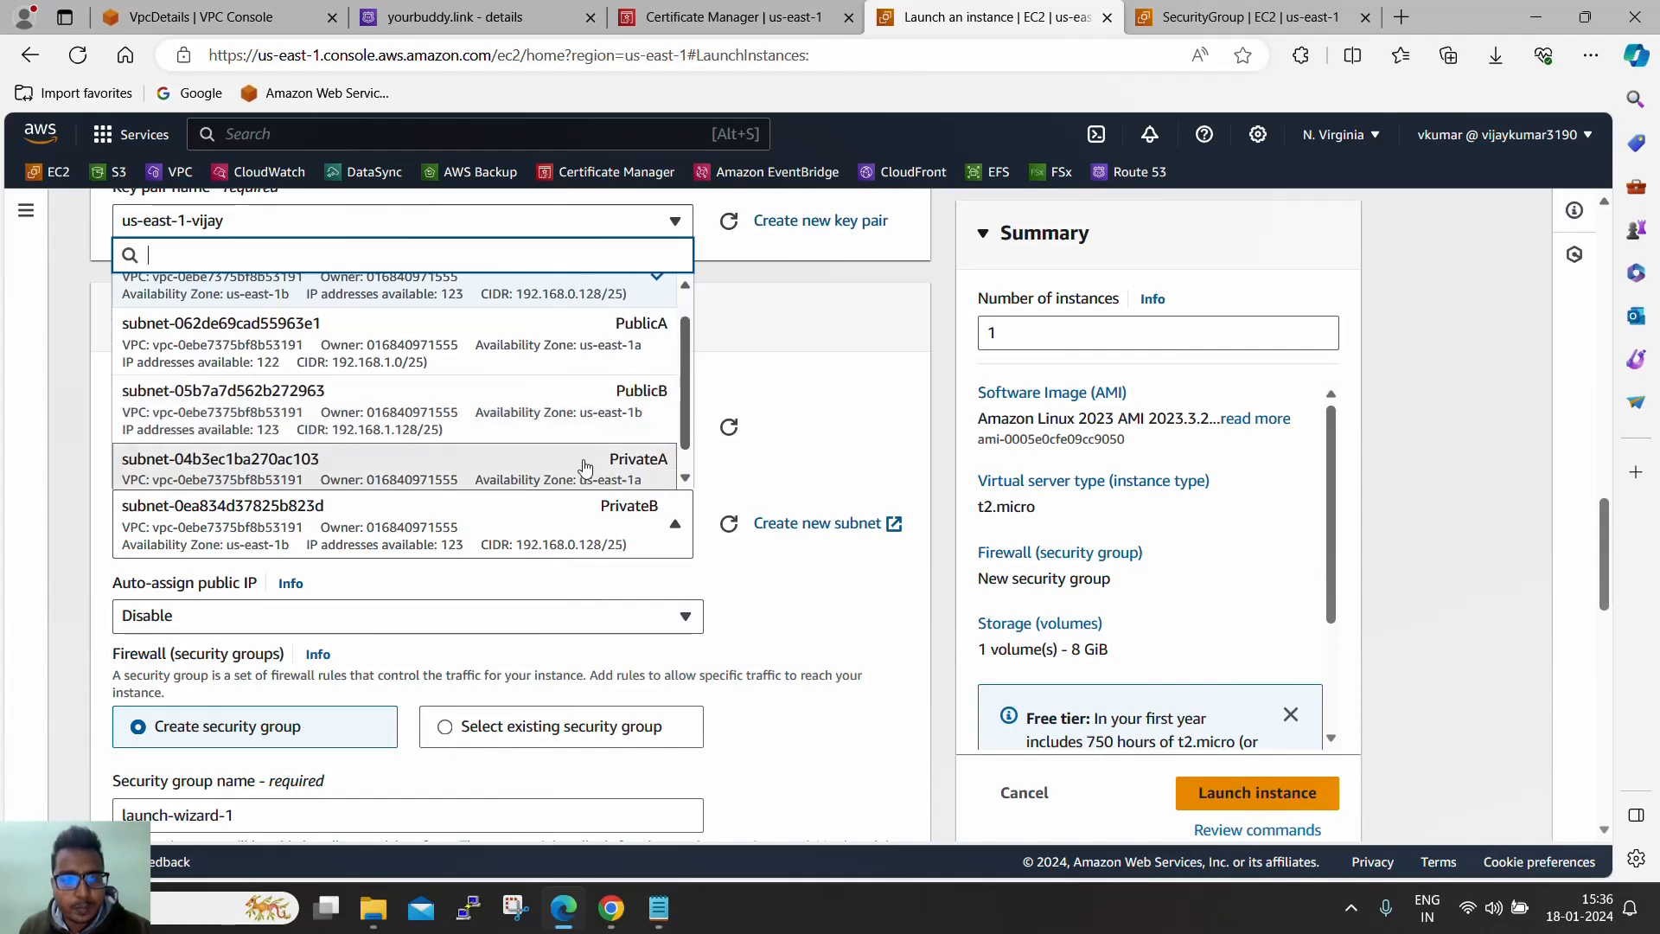
{"action": "left_click", "coordinate": [583, 464]}
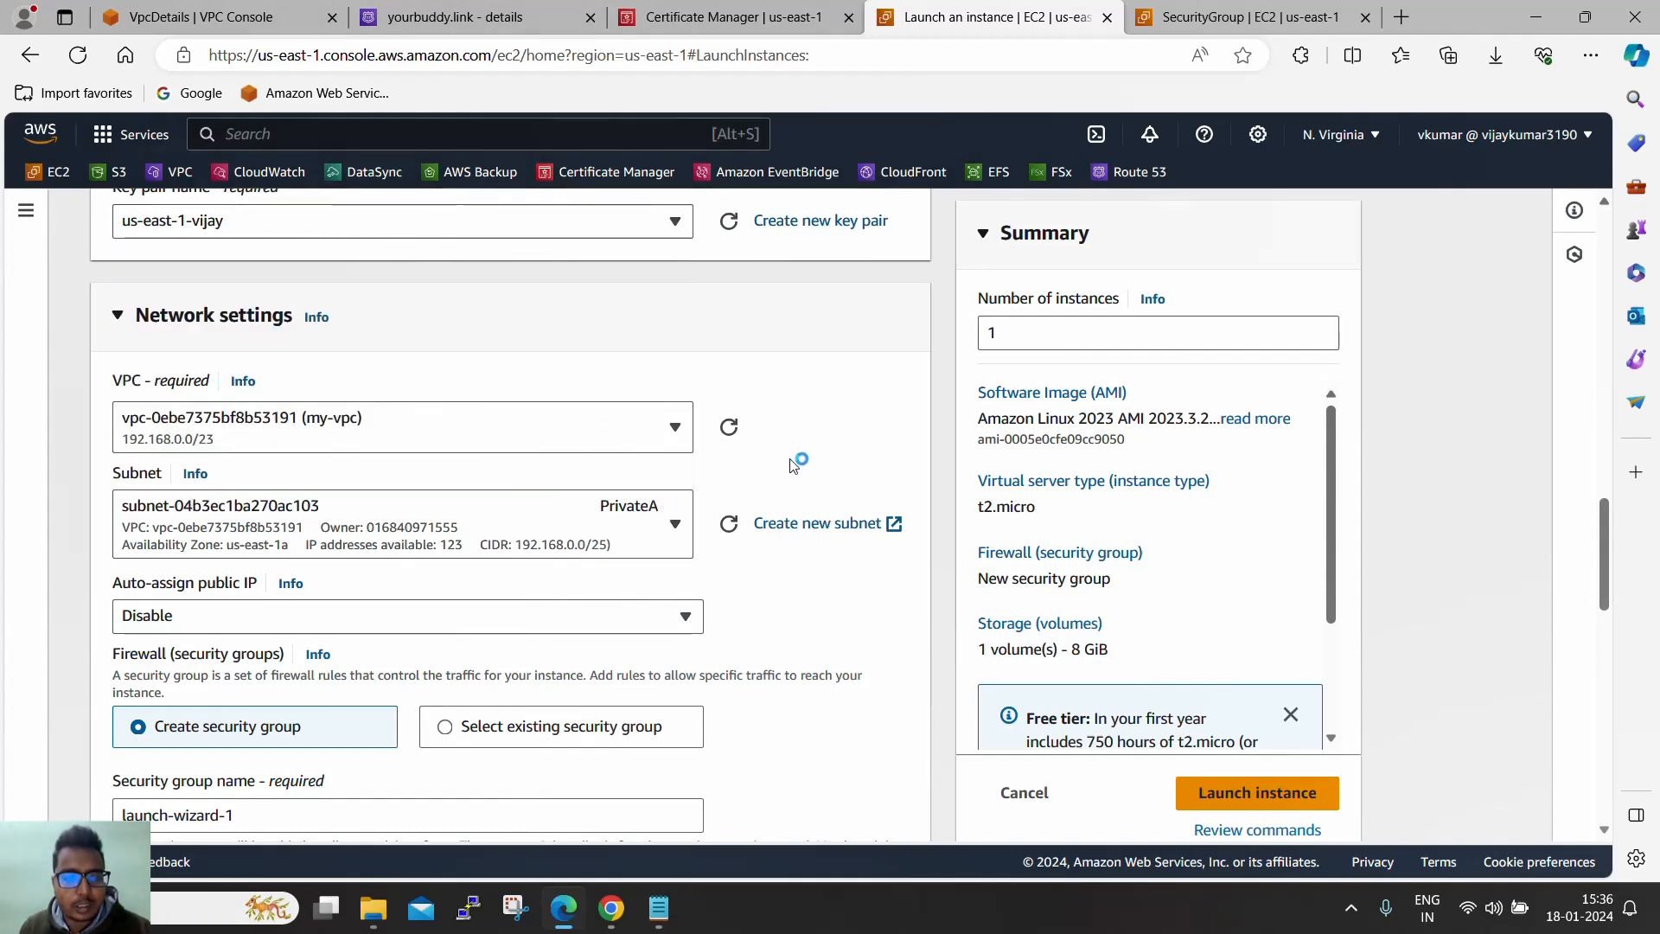
Remove the default SSH inbound rule from the new security group
{"action": "scroll", "coordinate": [705, 482], "scroll_direction": "down", "scroll_amount": 1}
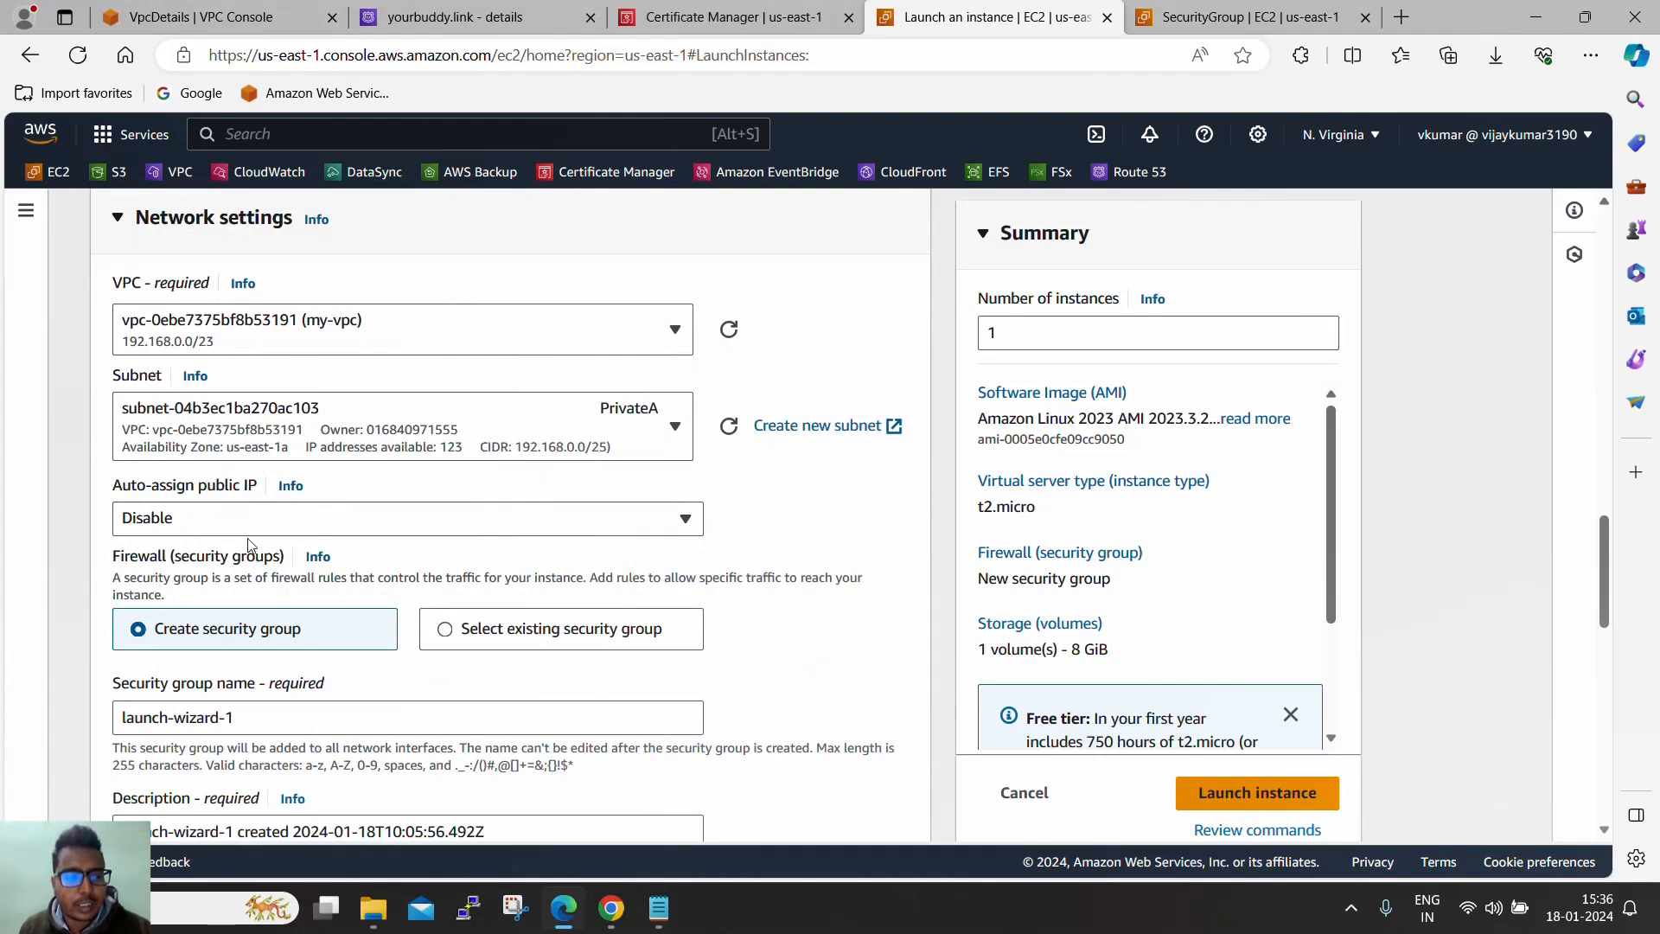
{"action": "scroll", "coordinate": [346, 484], "scroll_direction": "down", "scroll_amount": 3}
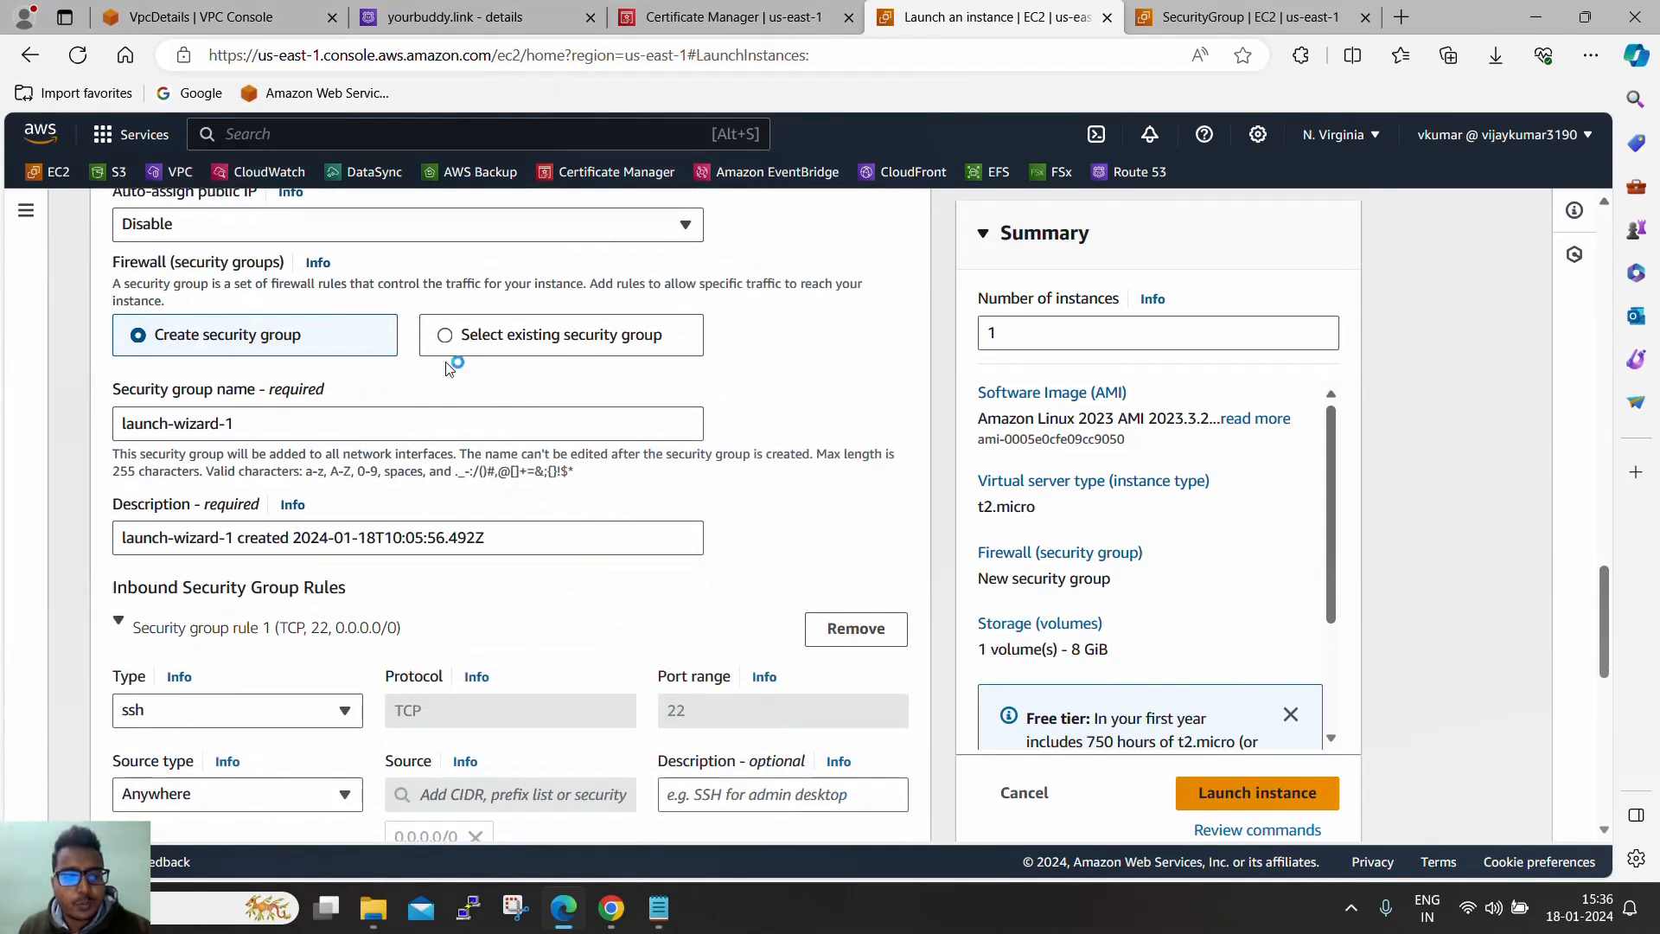
{"action": "scroll", "coordinate": [448, 374], "scroll_direction": "down", "scroll_amount": 2}
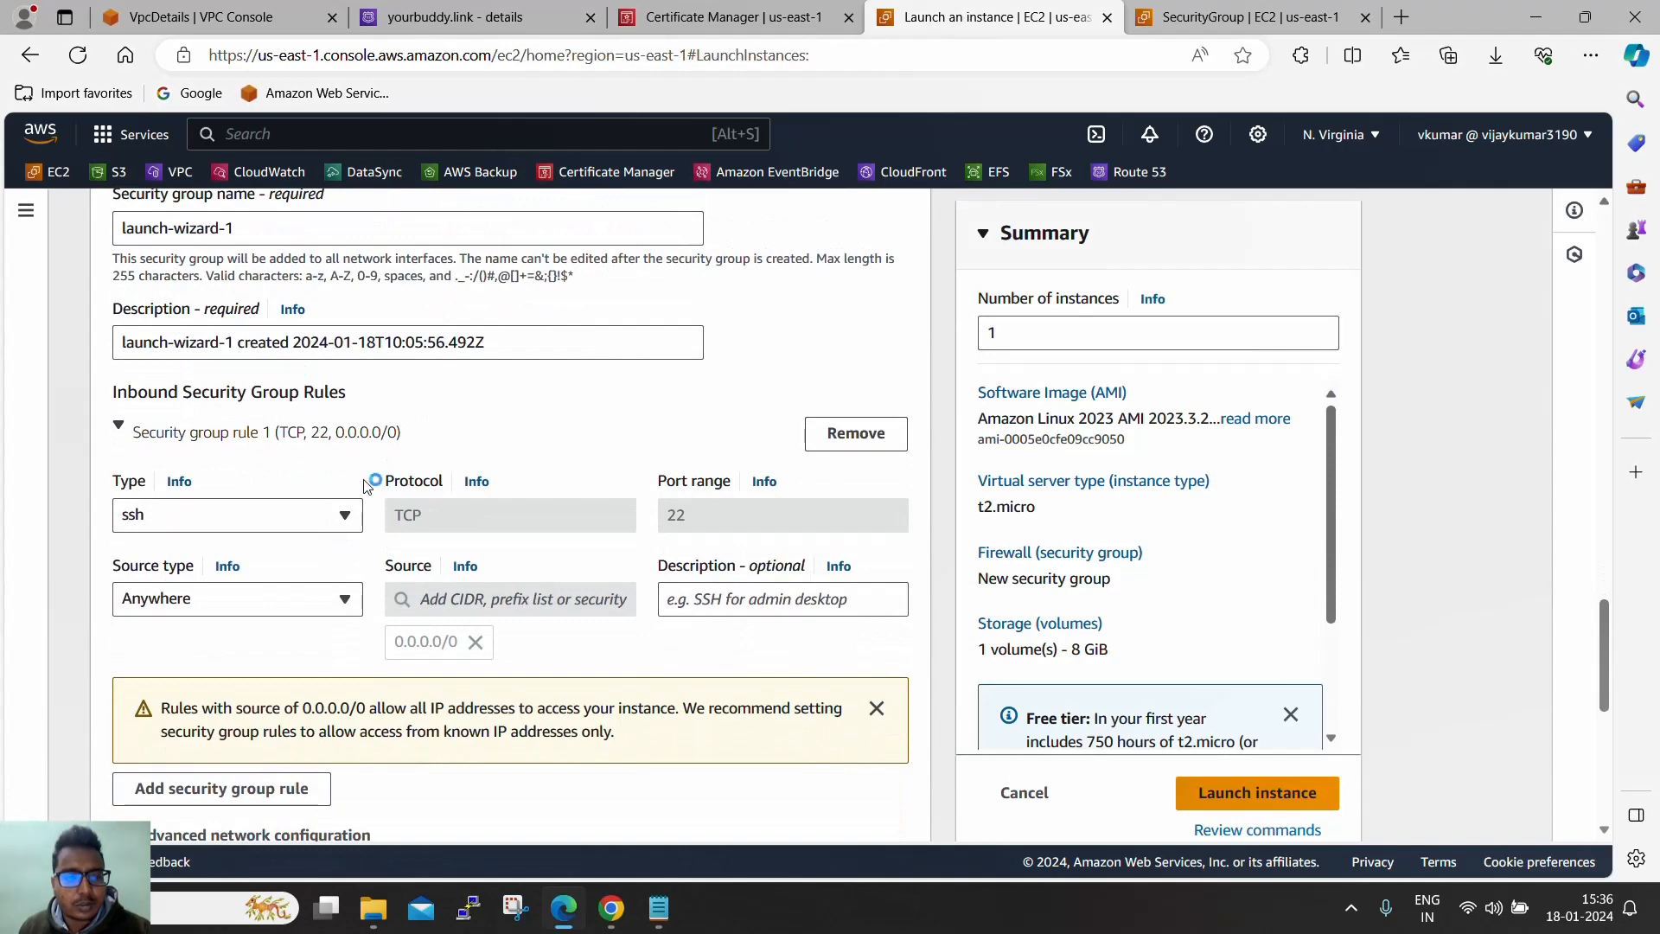
{"action": "scroll", "coordinate": [380, 480], "scroll_direction": "up", "scroll_amount": 1}
{"action": "scroll", "coordinate": [312, 502], "scroll_direction": "down", "scroll_amount": 2}
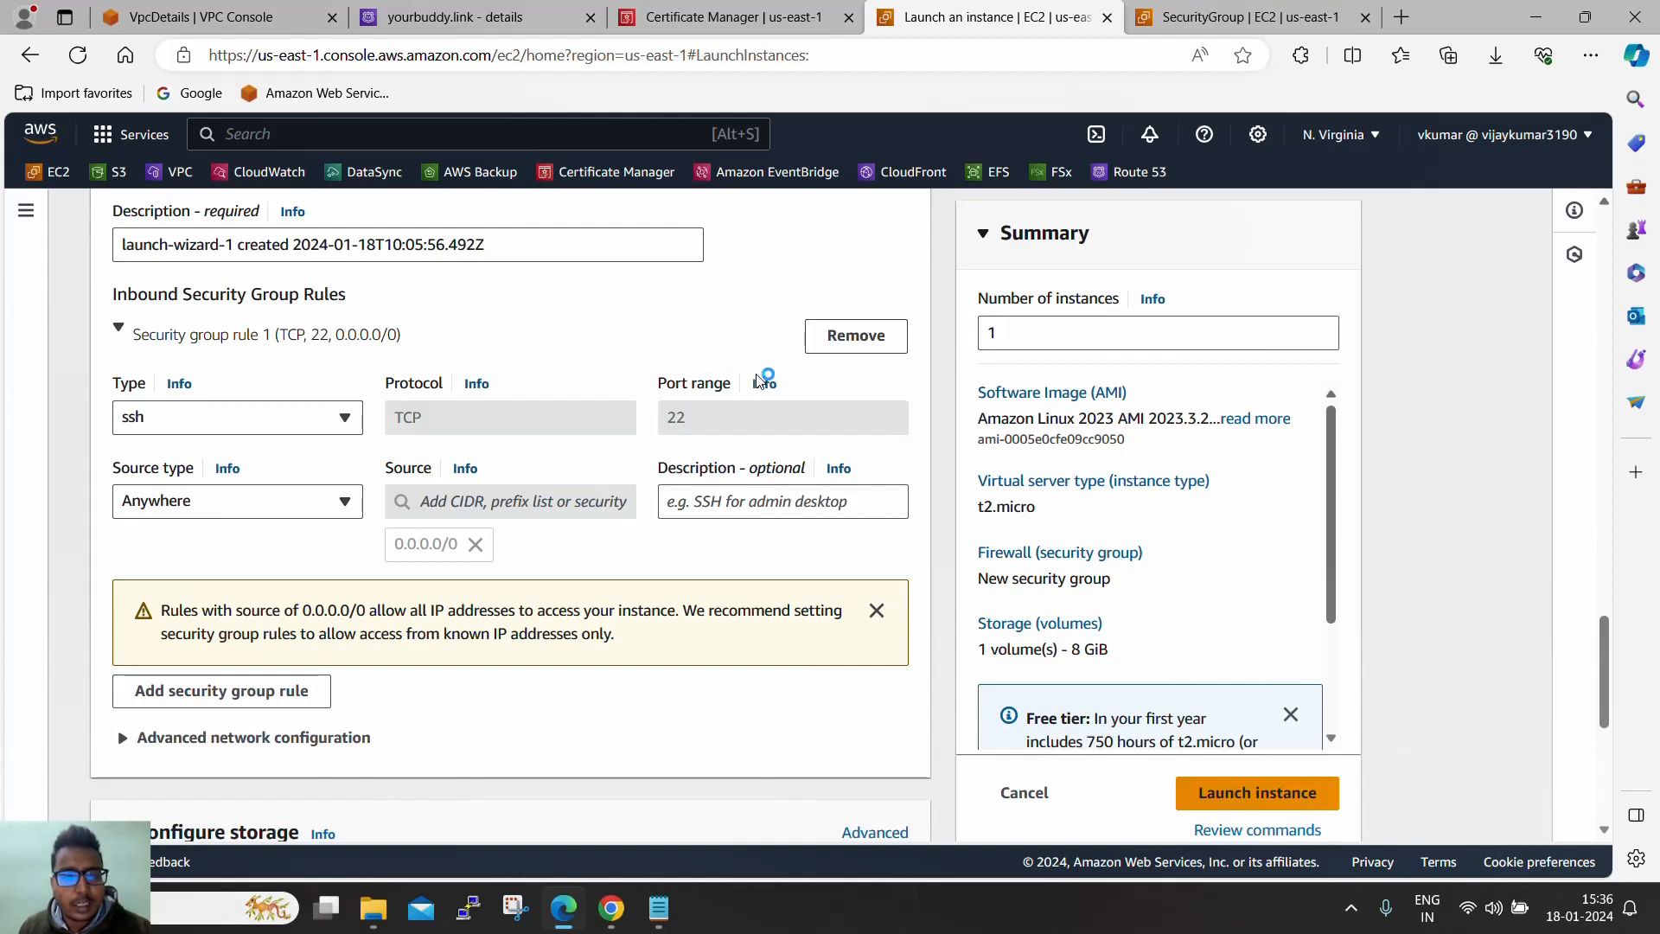
{"action": "left_click", "coordinate": [848, 342]}
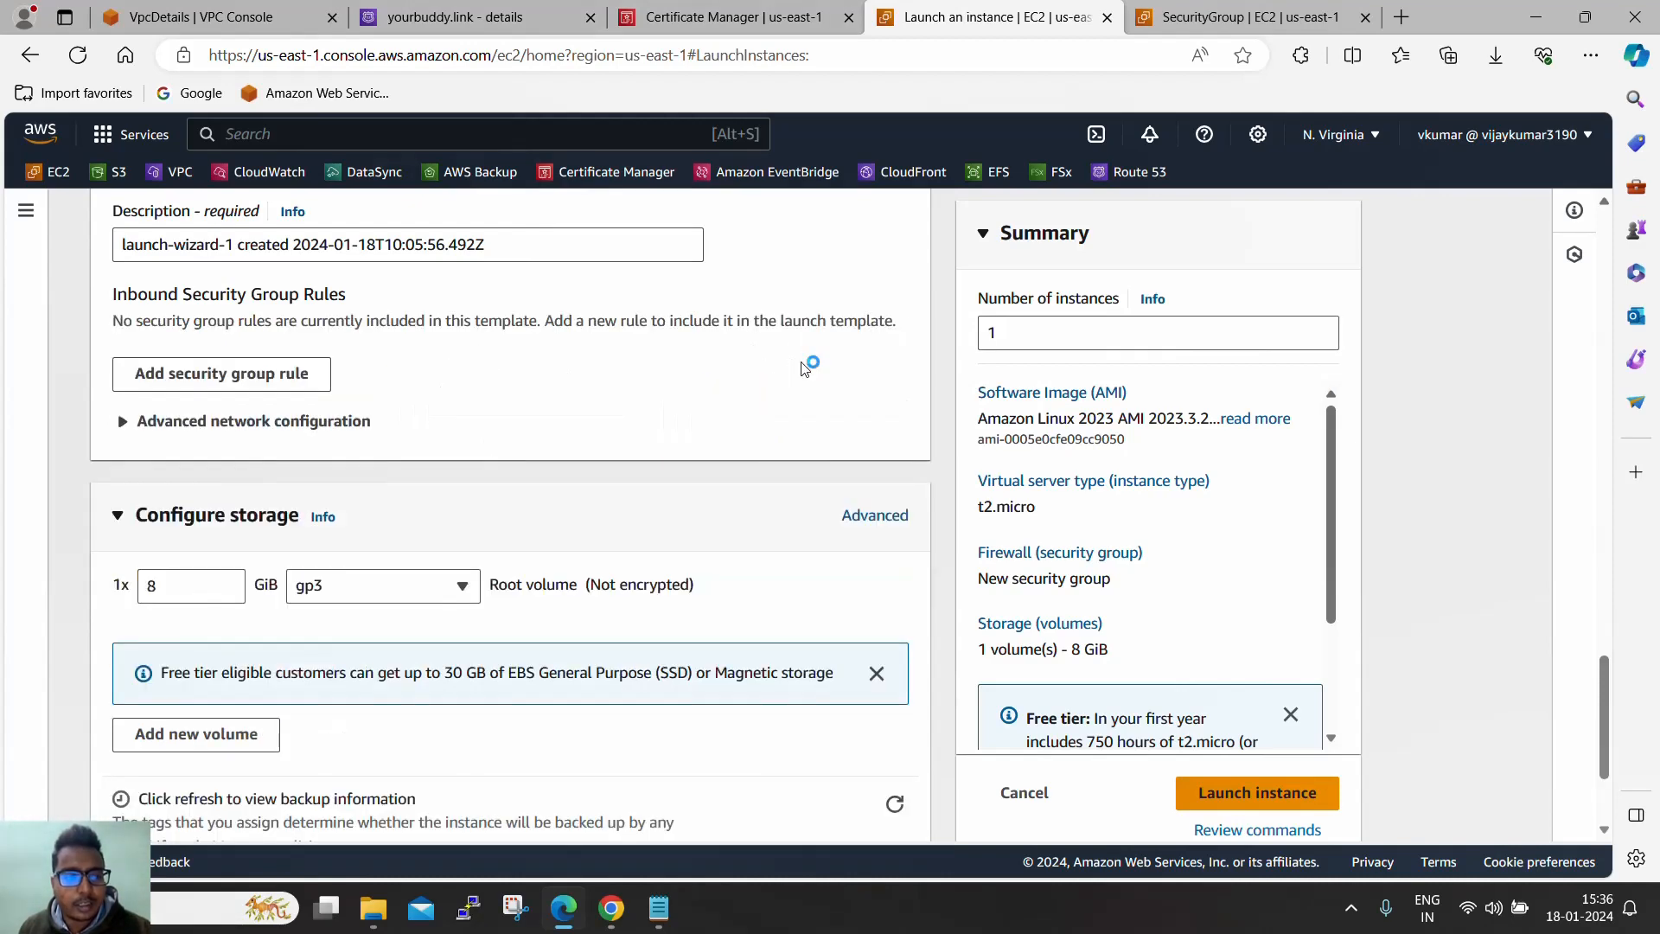
Add an inbound security group rule of type HTTP with the ALB-SG security group as its custom source
{"action": "left_click", "coordinate": [297, 394]}
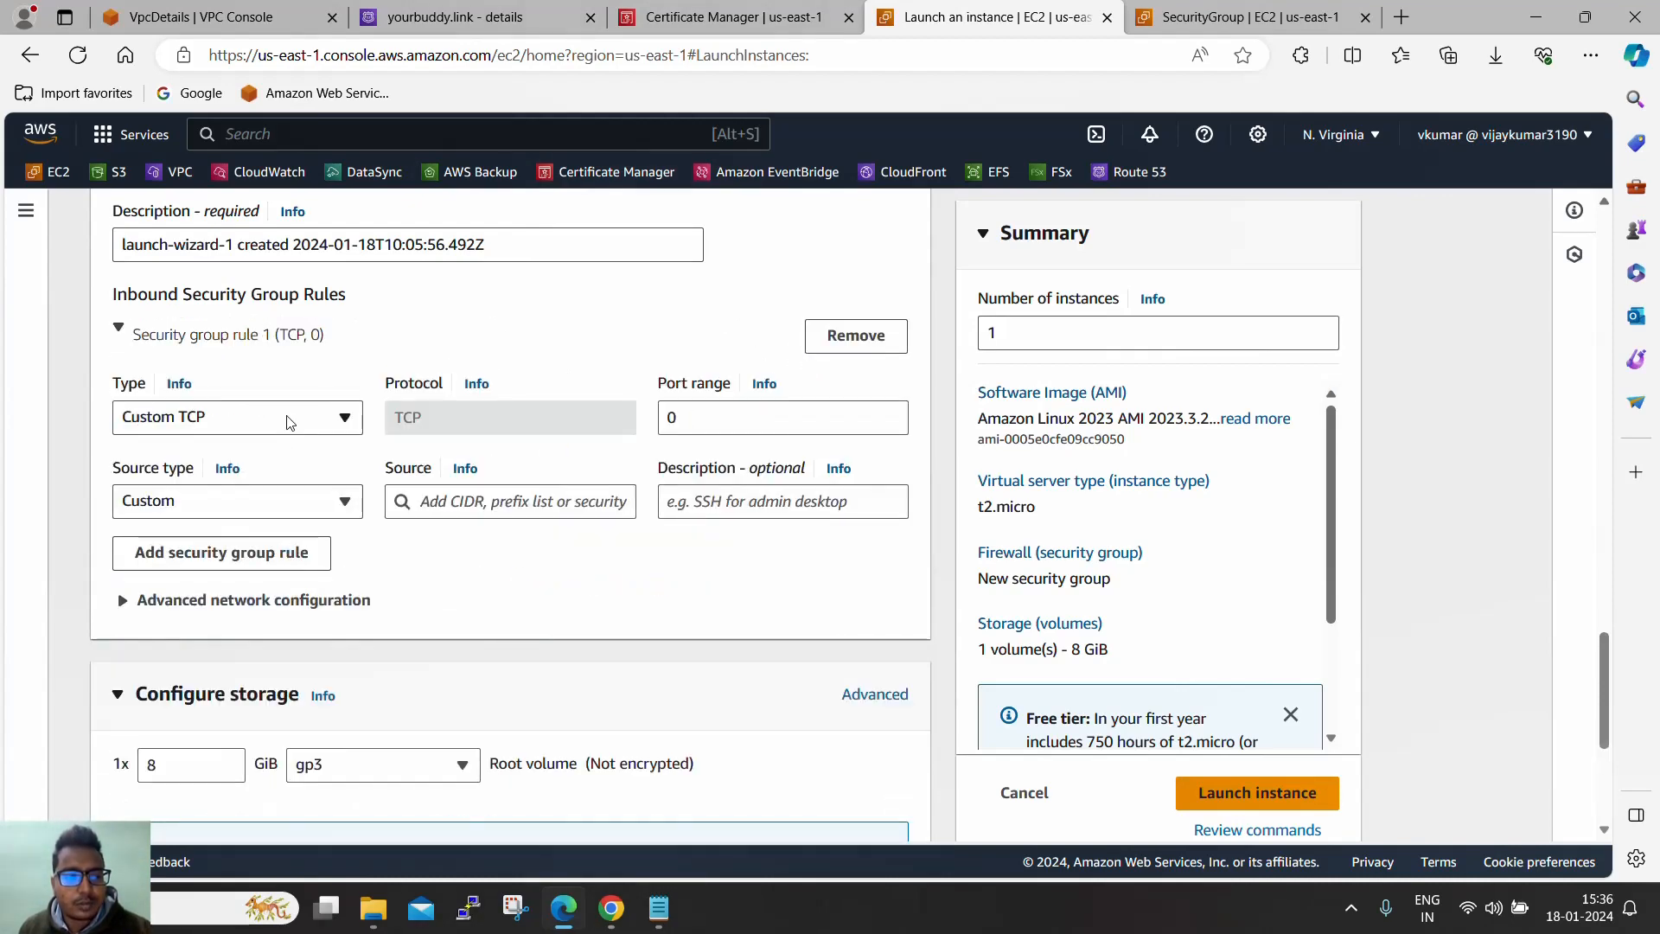
{"action": "left_click", "coordinate": [290, 421]}
{"action": "scroll", "coordinate": [264, 454], "scroll_direction": "down", "scroll_amount": 2}
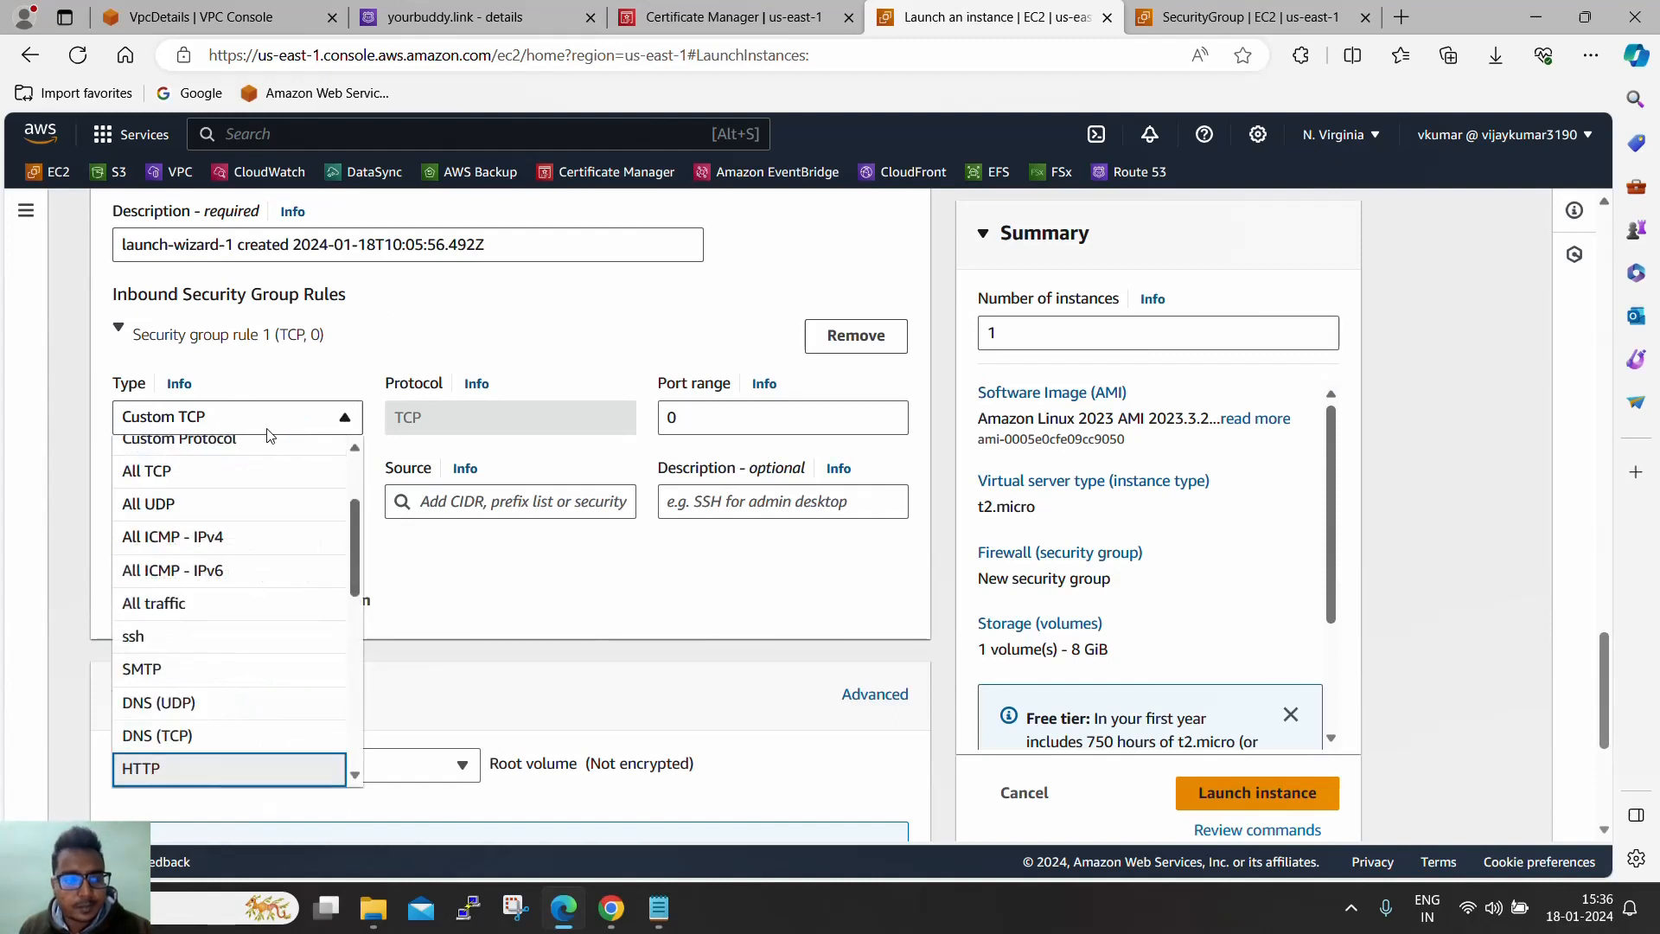
{"action": "left_click", "coordinate": [186, 768]}
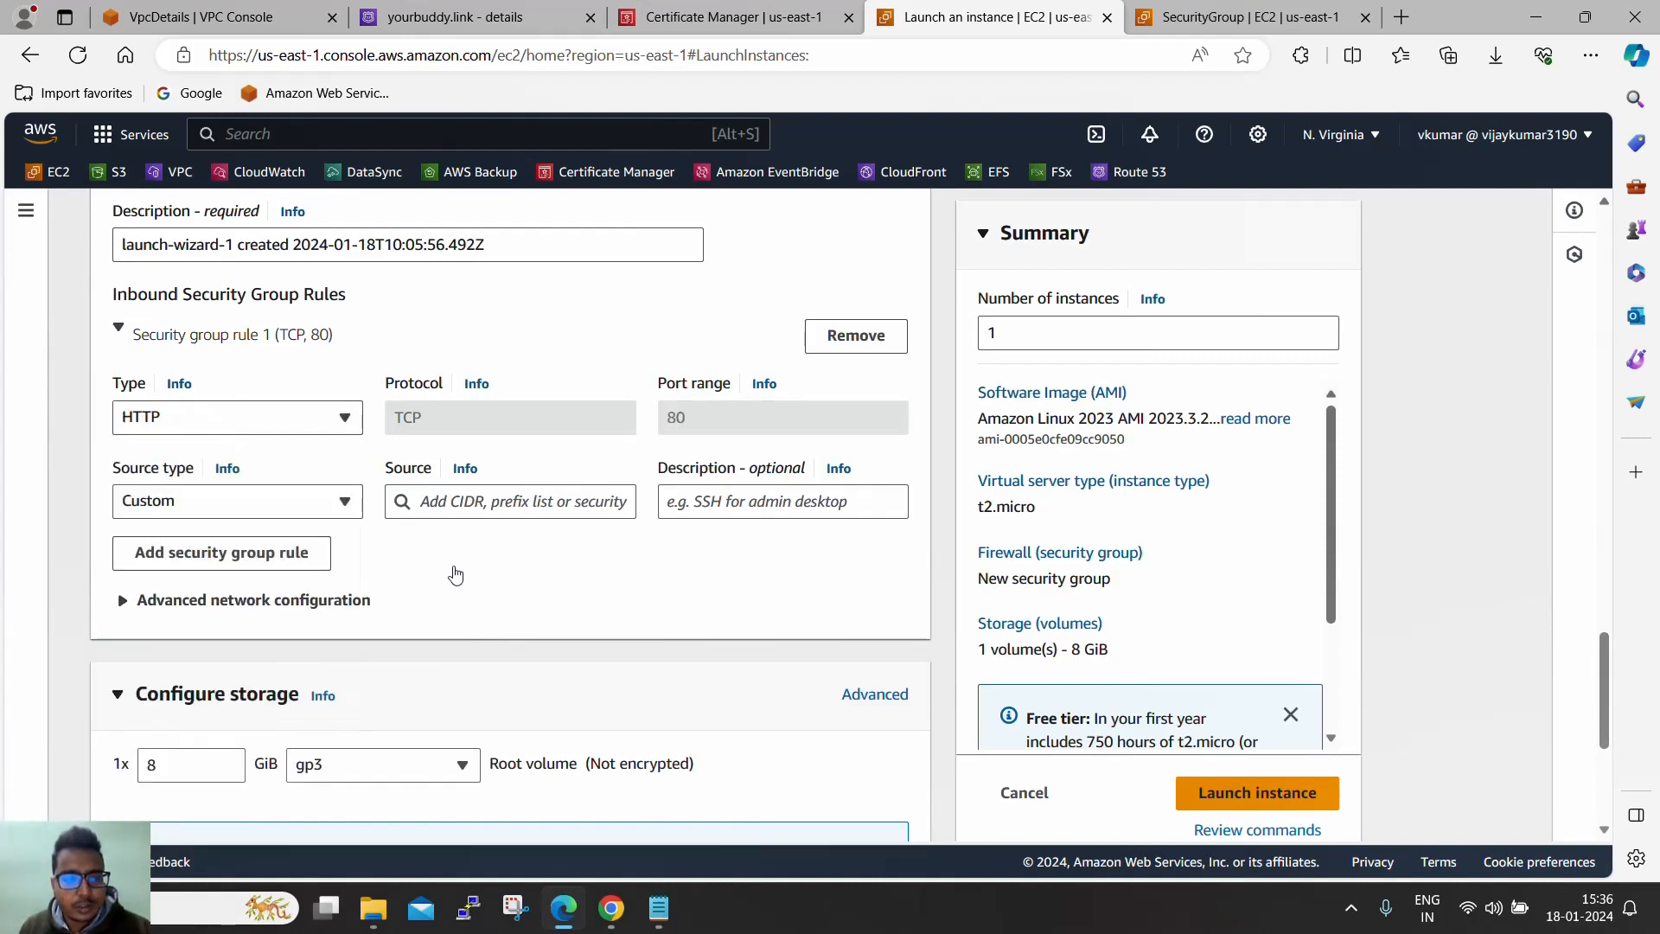
{"action": "left_click", "coordinate": [549, 510]}
{"action": "scroll", "coordinate": [593, 638], "scroll_direction": "down", "scroll_amount": 4}
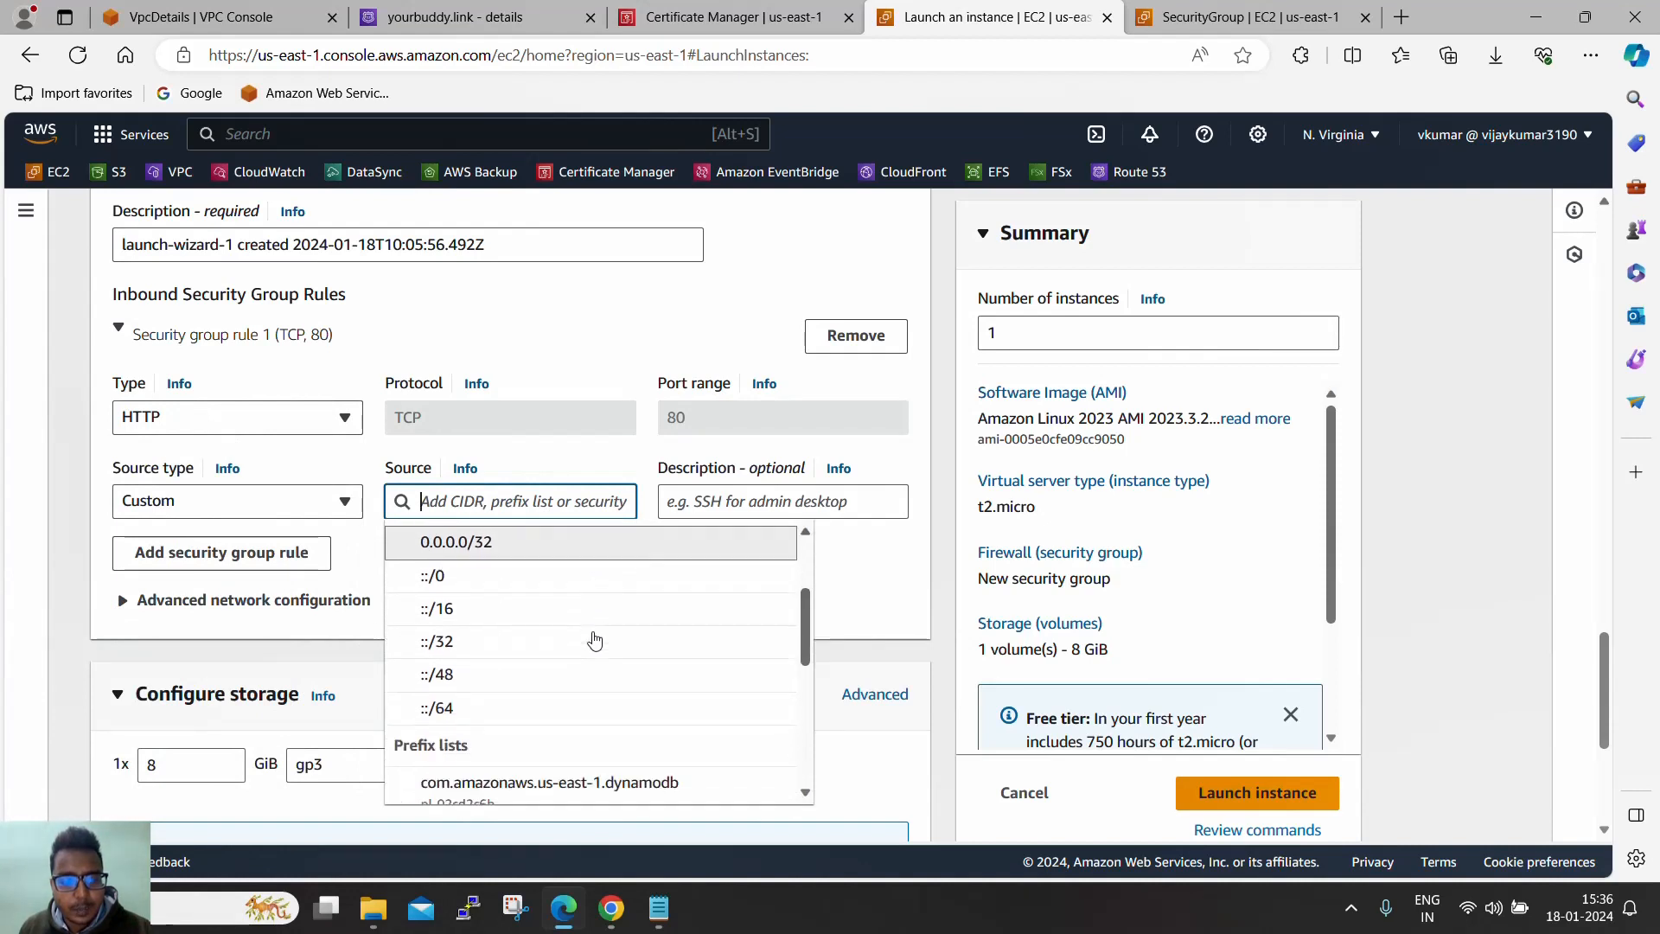
{"action": "scroll", "coordinate": [596, 639], "scroll_direction": "down", "scroll_amount": 5}
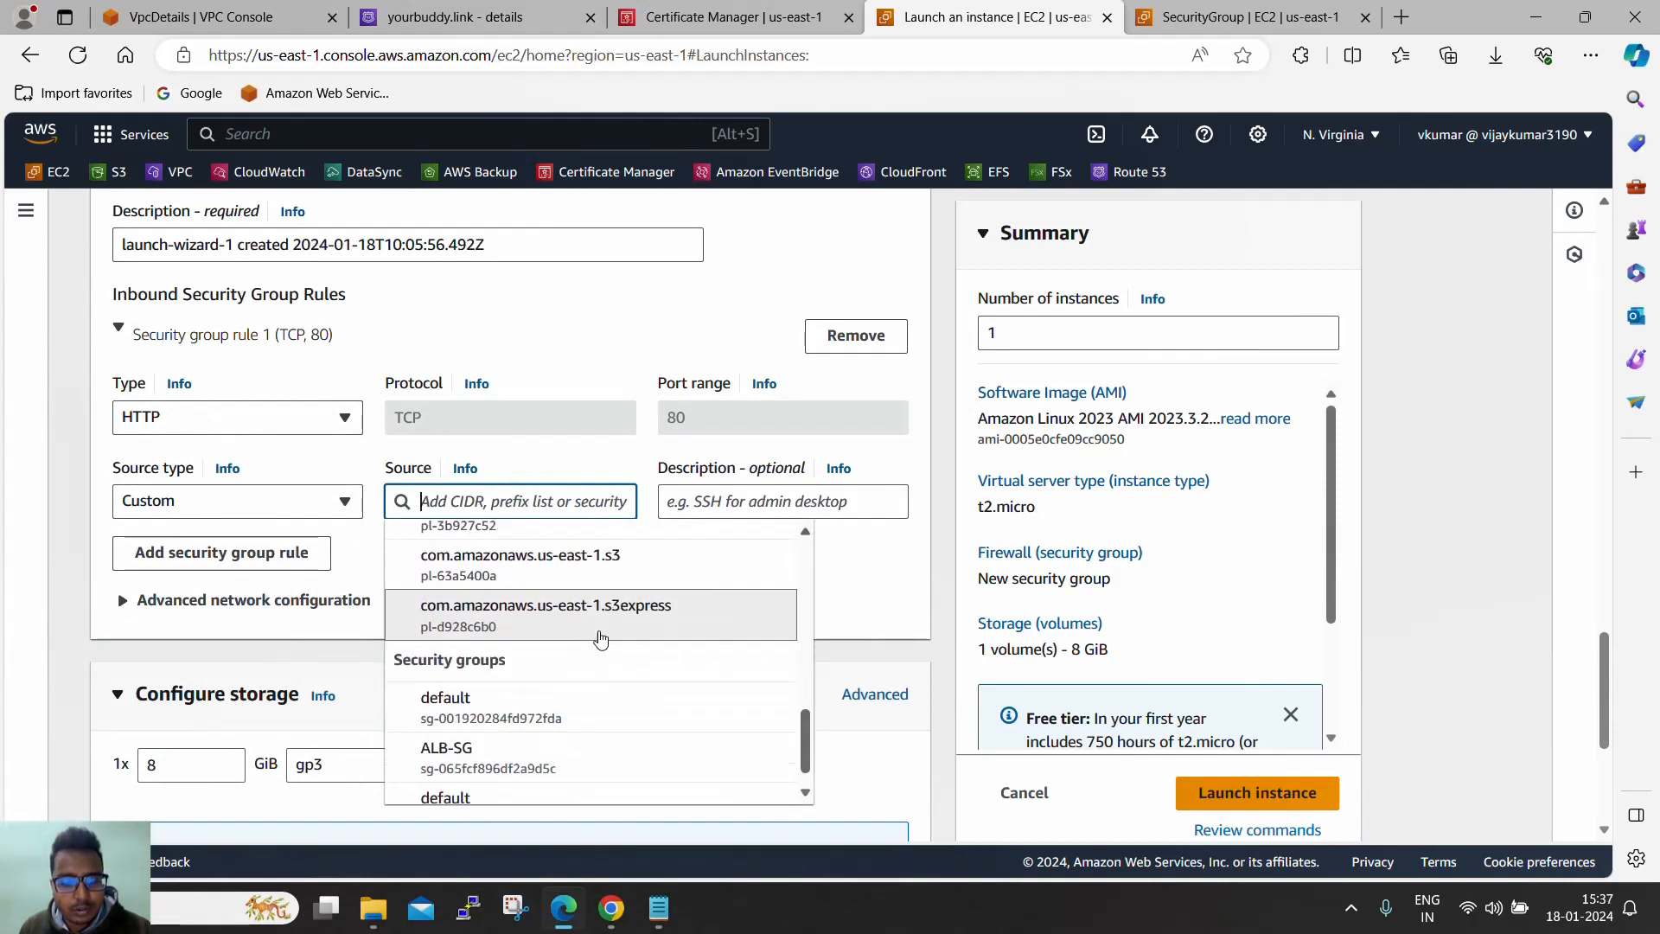
{"action": "left_click", "coordinate": [469, 729]}
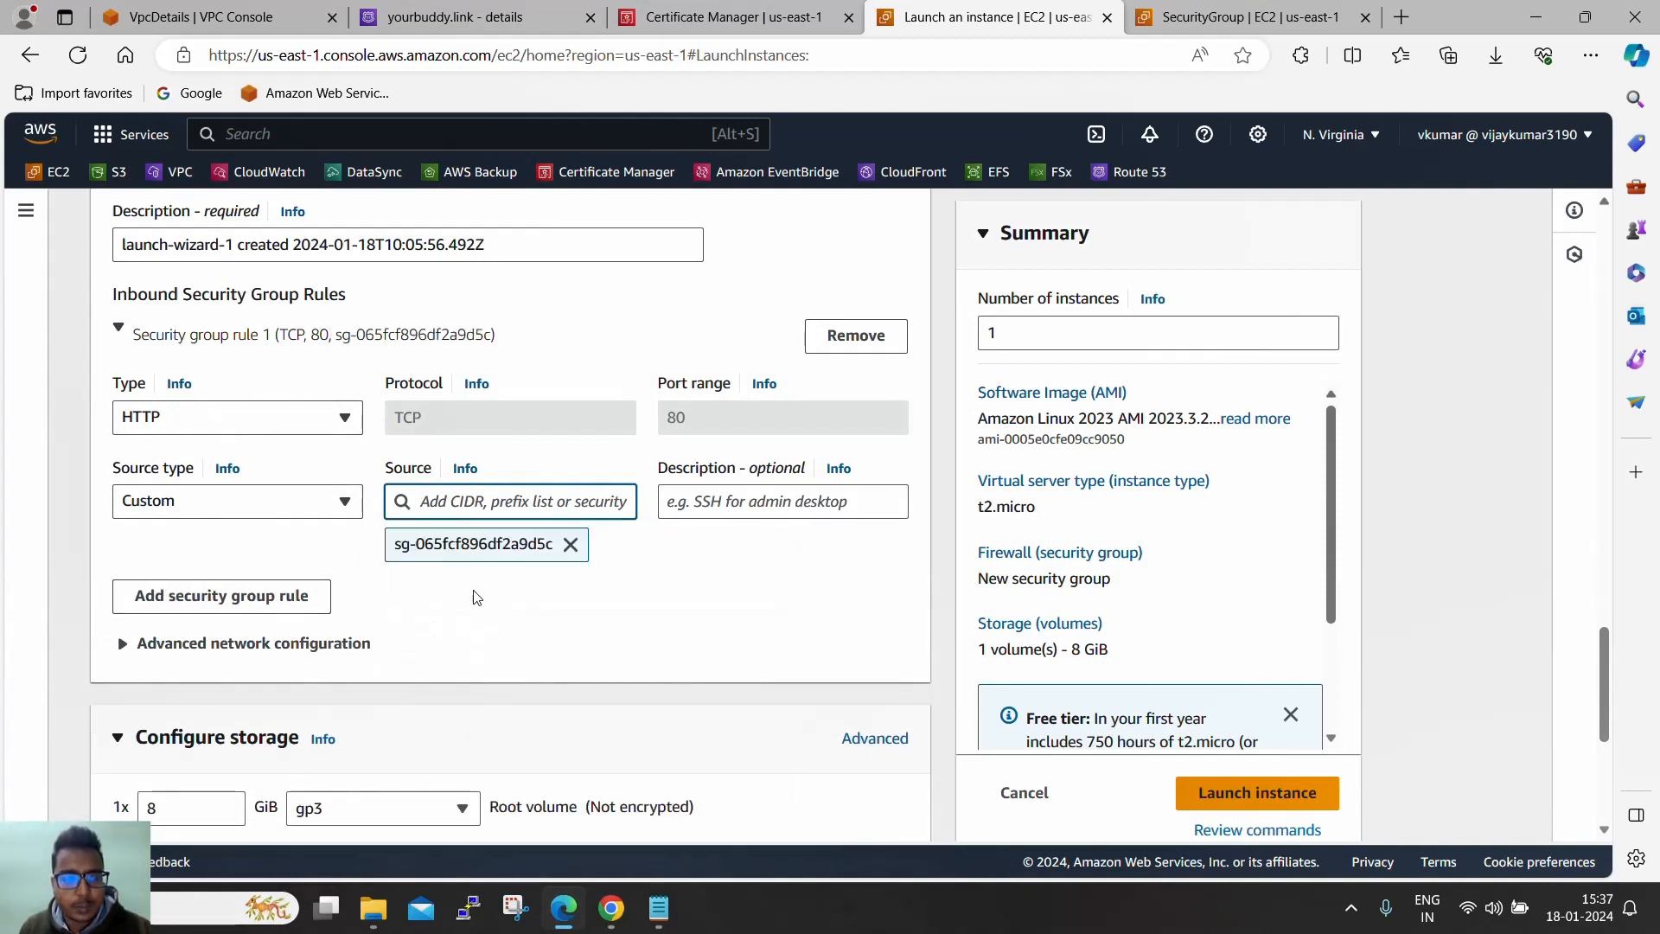
Copy the httpd installation bash script from raw.txt in Notepad into the user data of the instance's advanced details
{"action": "scroll", "coordinate": [516, 633], "scroll_direction": "down", "scroll_amount": 5}
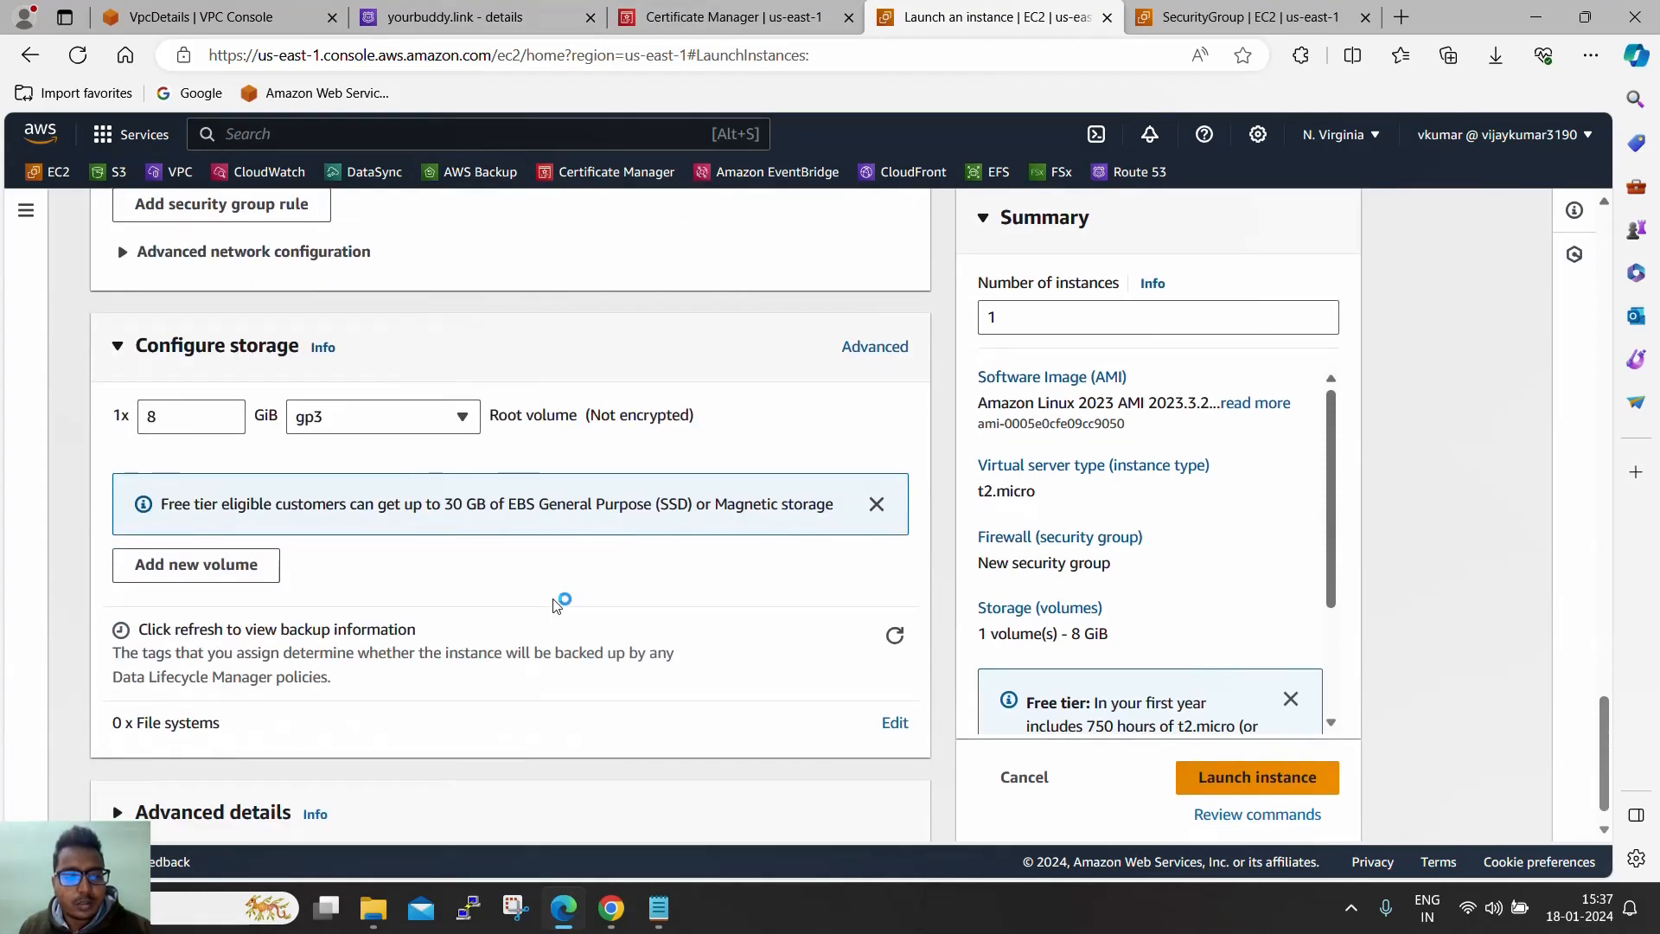
{"action": "left_click", "coordinate": [192, 797]}
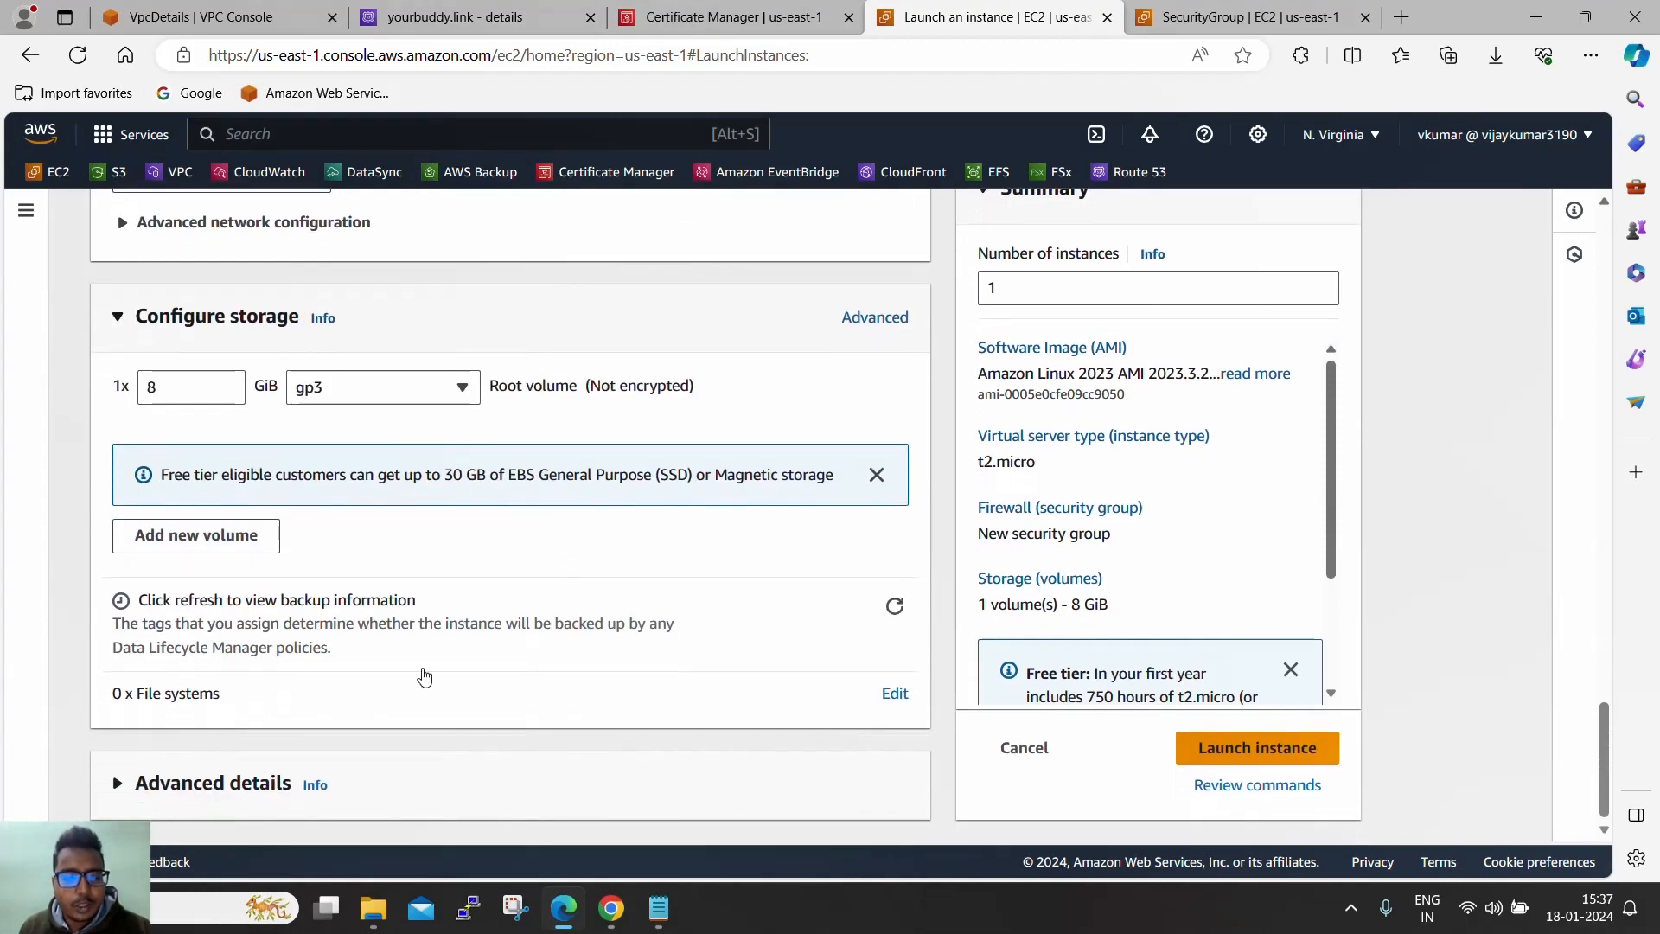
{"action": "scroll", "coordinate": [484, 666], "scroll_direction": "down", "scroll_amount": 10}
{"action": "scroll", "coordinate": [542, 665], "scroll_direction": "down", "scroll_amount": 15}
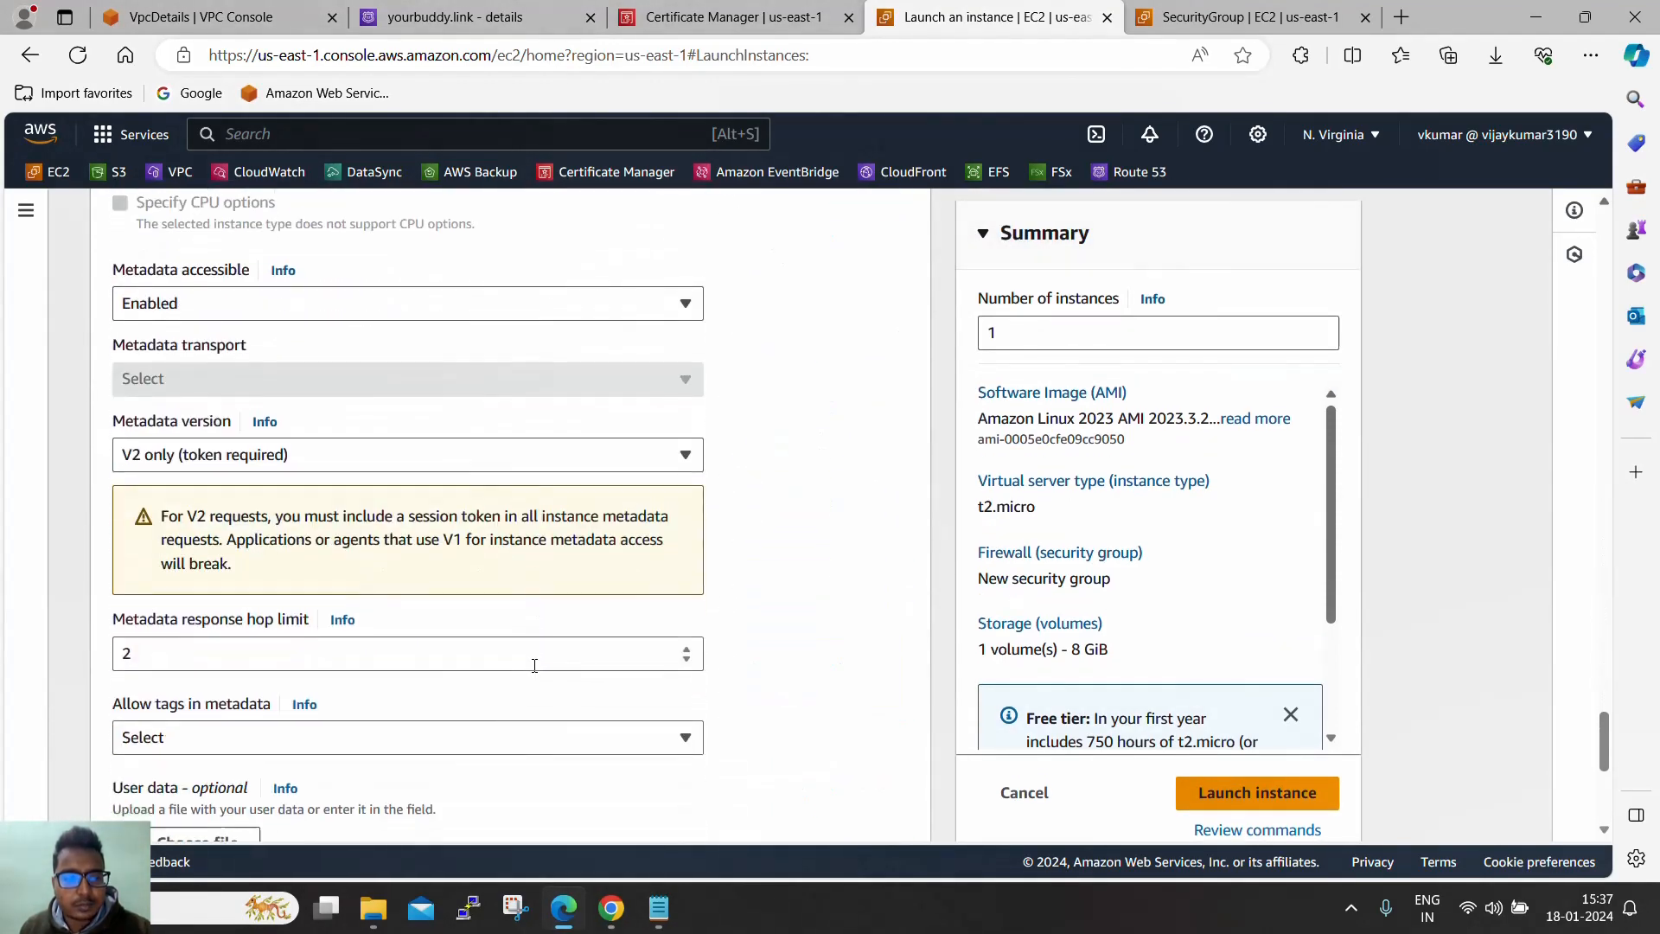
{"action": "left_click", "coordinate": [492, 507]}
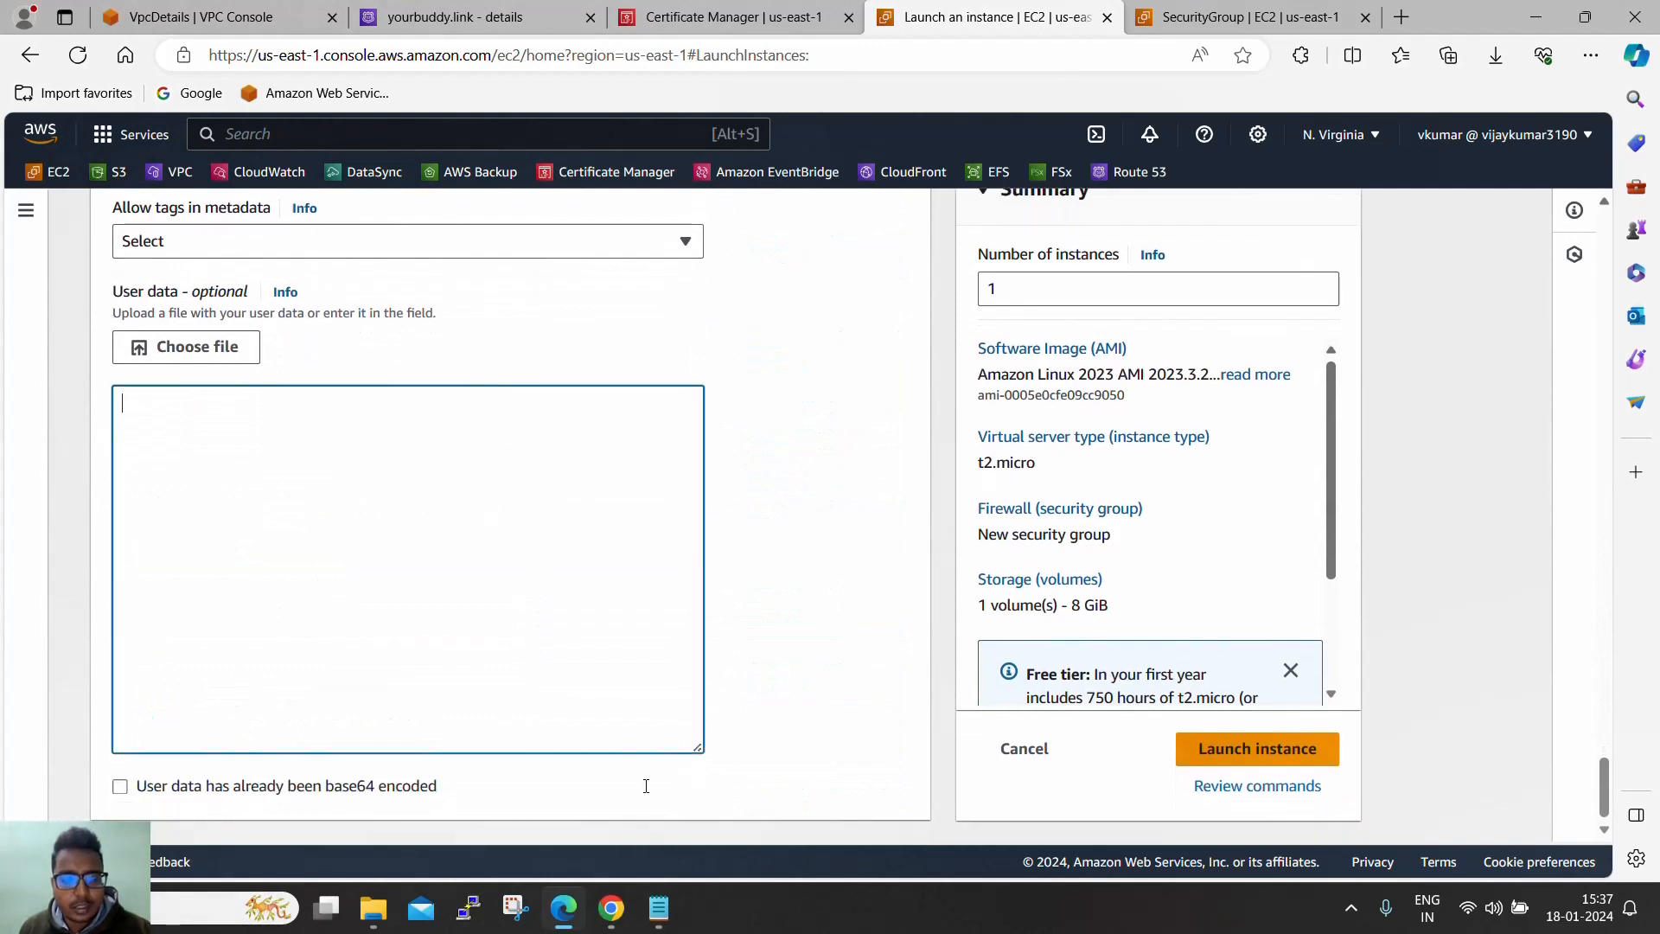
{"action": "left_click", "coordinate": [660, 907]}
{"action": "scroll", "coordinate": [761, 580], "scroll_direction": "down", "scroll_amount": 5}
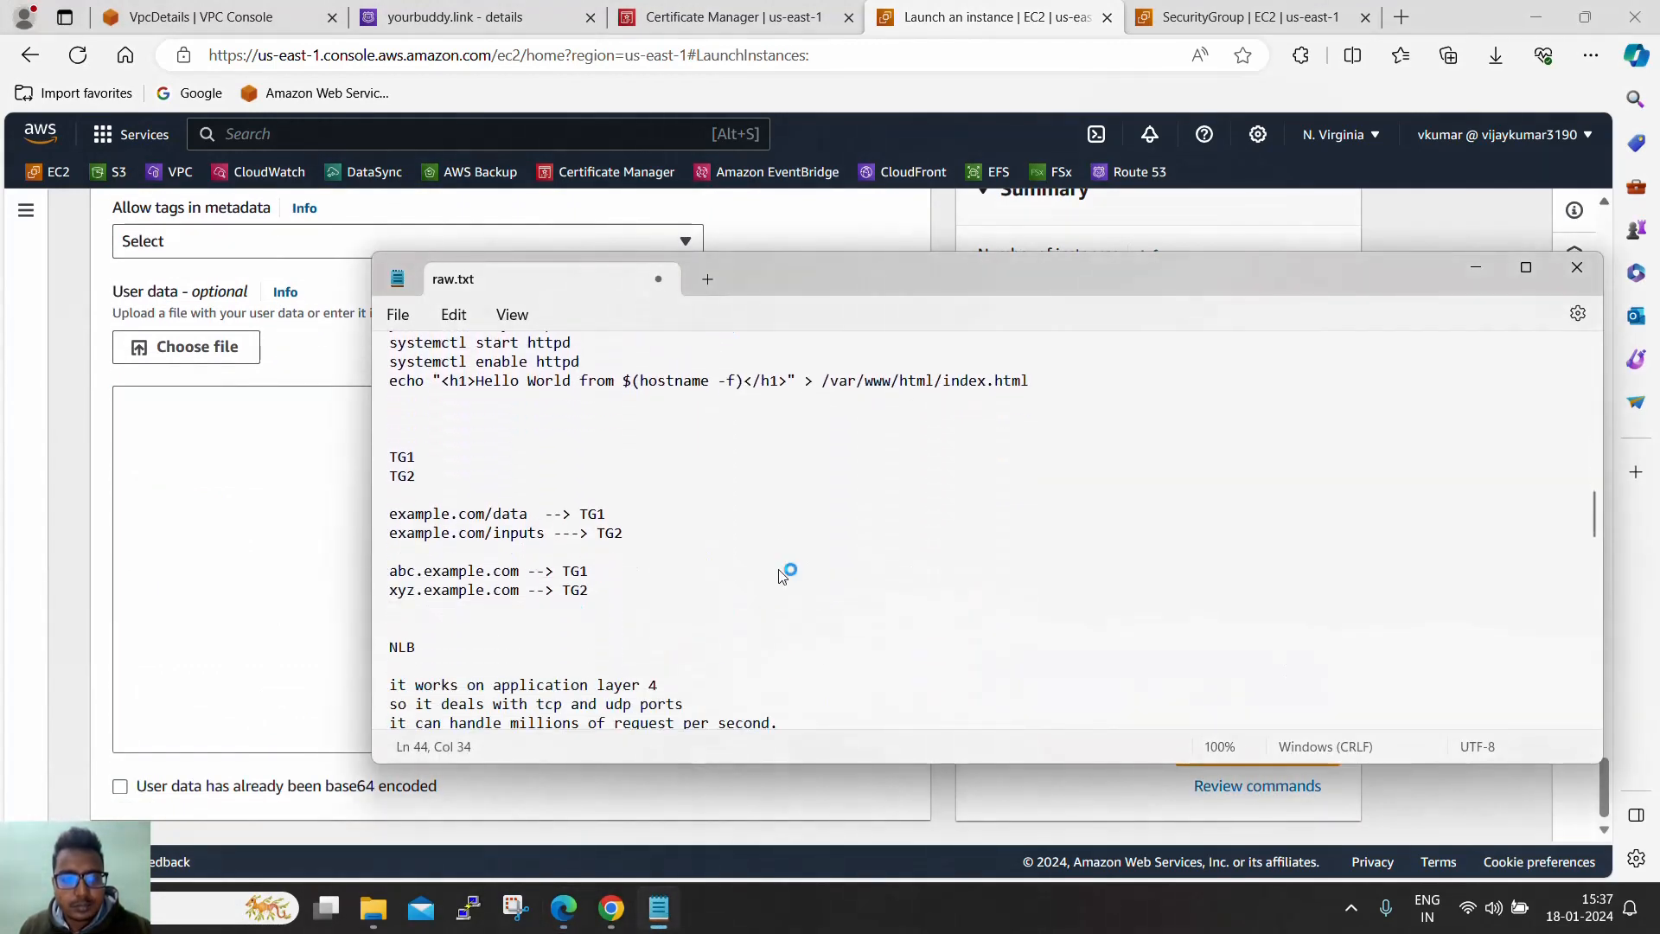
{"action": "scroll", "coordinate": [783, 575], "scroll_direction": "up", "scroll_amount": 3}
{"action": "left_click_drag", "start_coordinate": [1051, 541], "coordinate": [383, 413]}
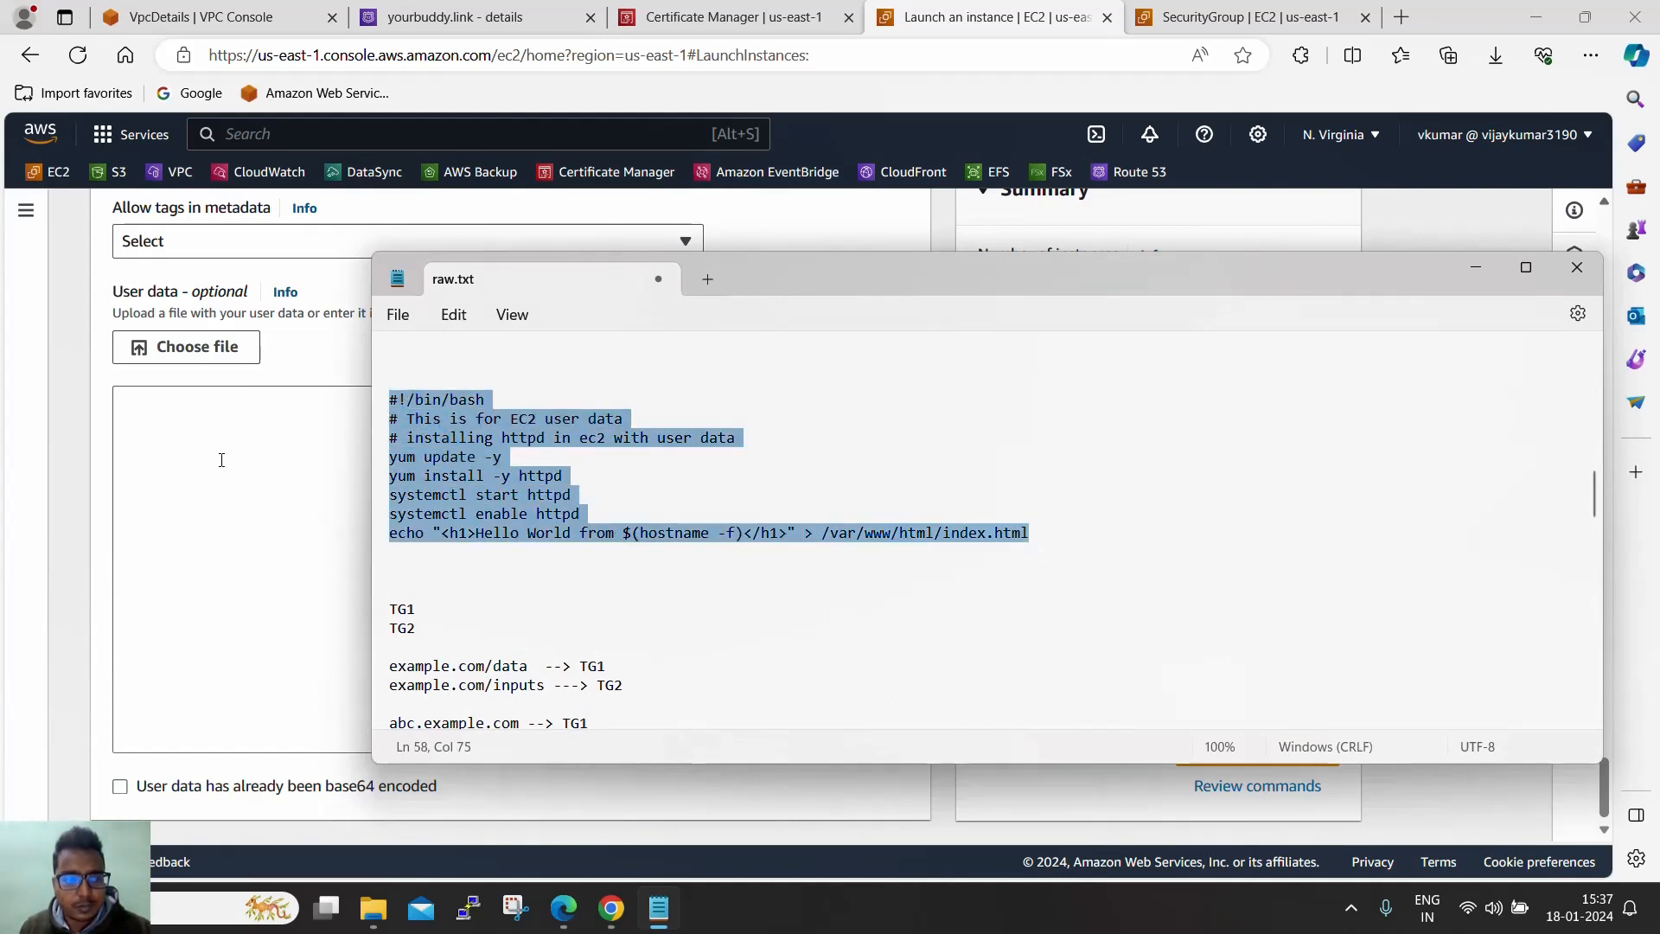
{"action": "left_click", "coordinate": [222, 460]}
{"action": "type", "text": "#!/bin/bash # This is for EC2 user data # installing httpd in ec2 with user data yum update -y yum install -y httpd systemctl start httpd systemctl enable httpd echo \"<h1>Hello World from $(hostname -f)</h1>\" > /var/www/html/index.html"}
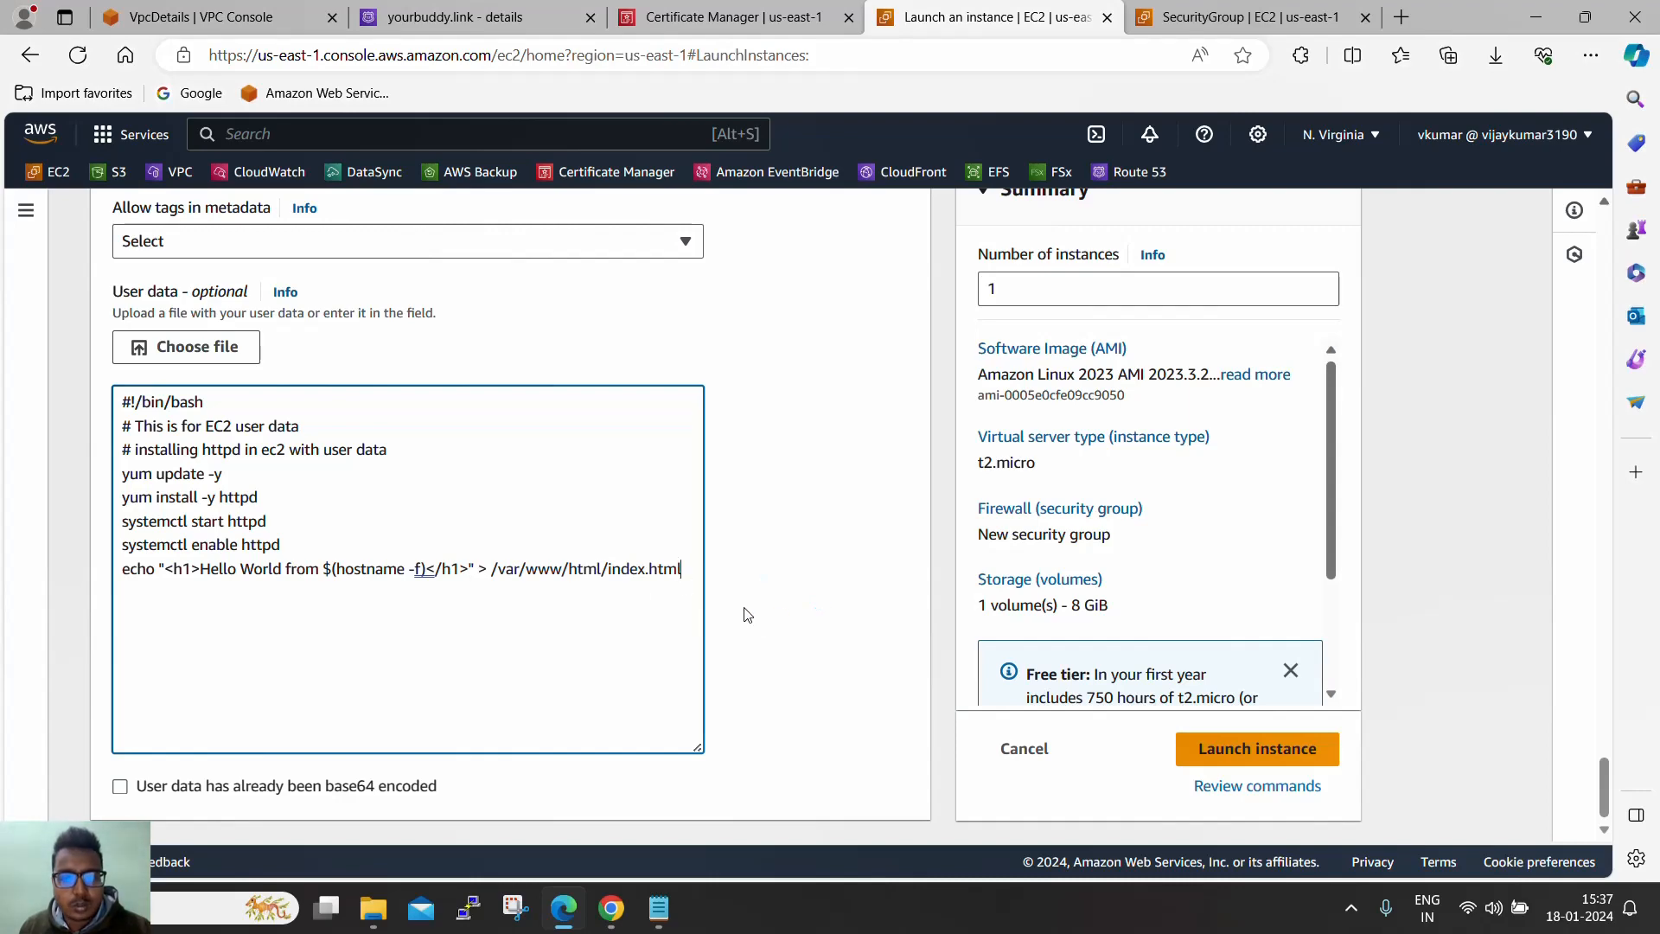
Review the instance's security group rule and user data, launch the instance, and open it in the instances list
{"action": "scroll", "coordinate": [862, 612], "scroll_direction": "up", "scroll_amount": 15}
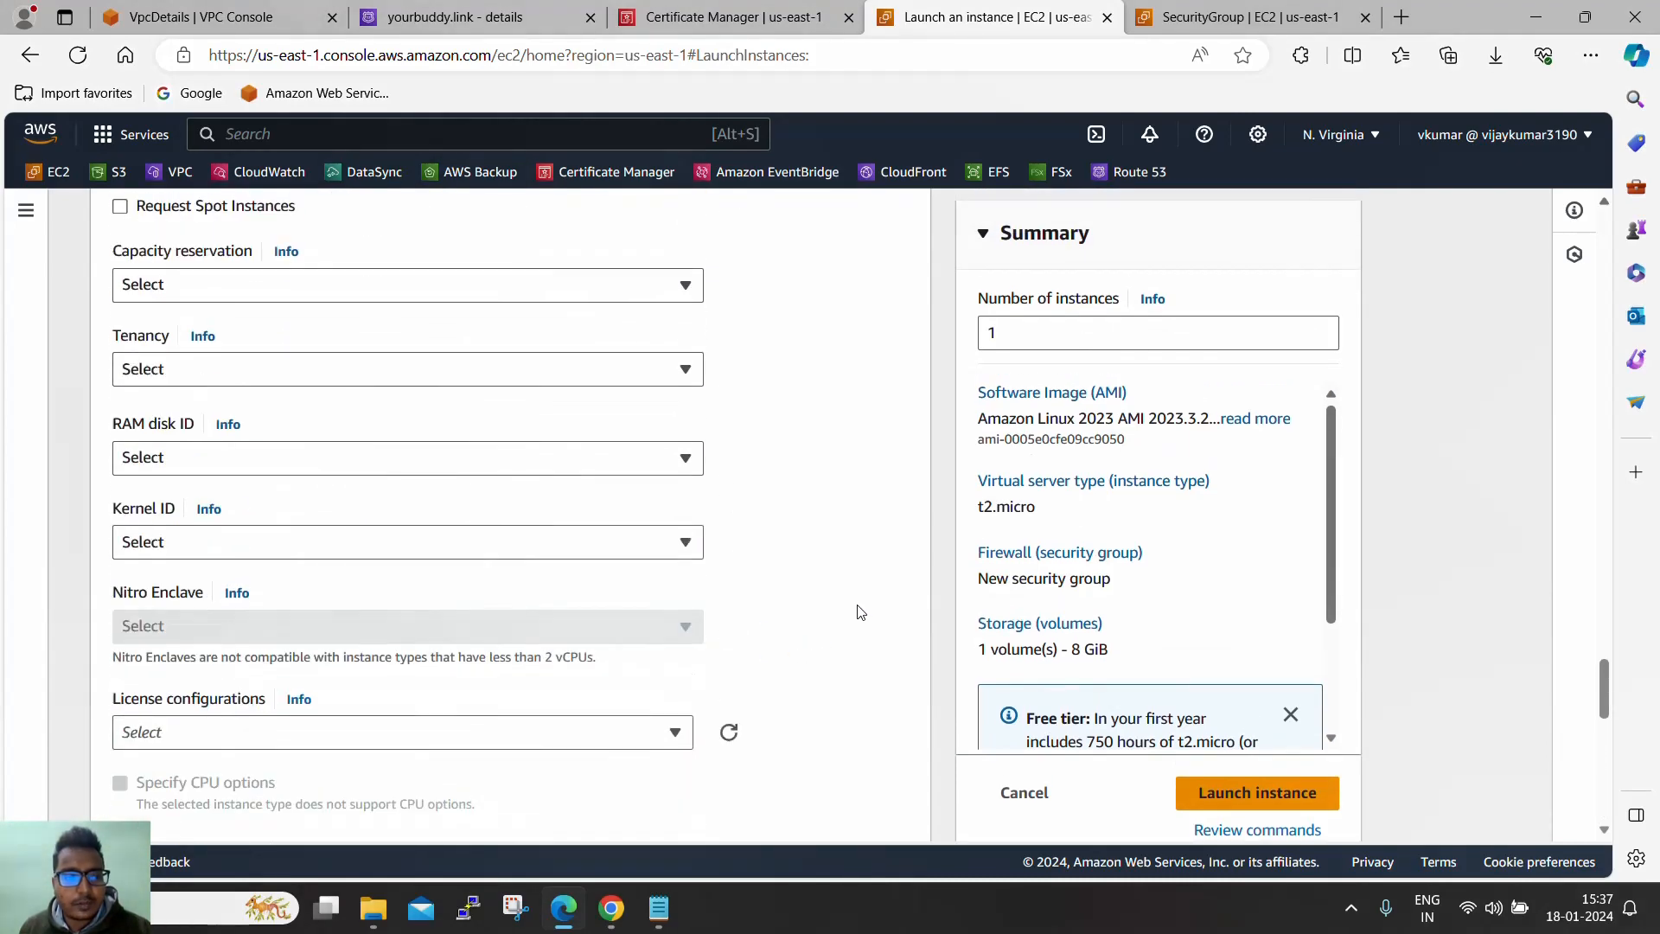
{"action": "scroll", "coordinate": [856, 612], "scroll_direction": "up", "scroll_amount": 15}
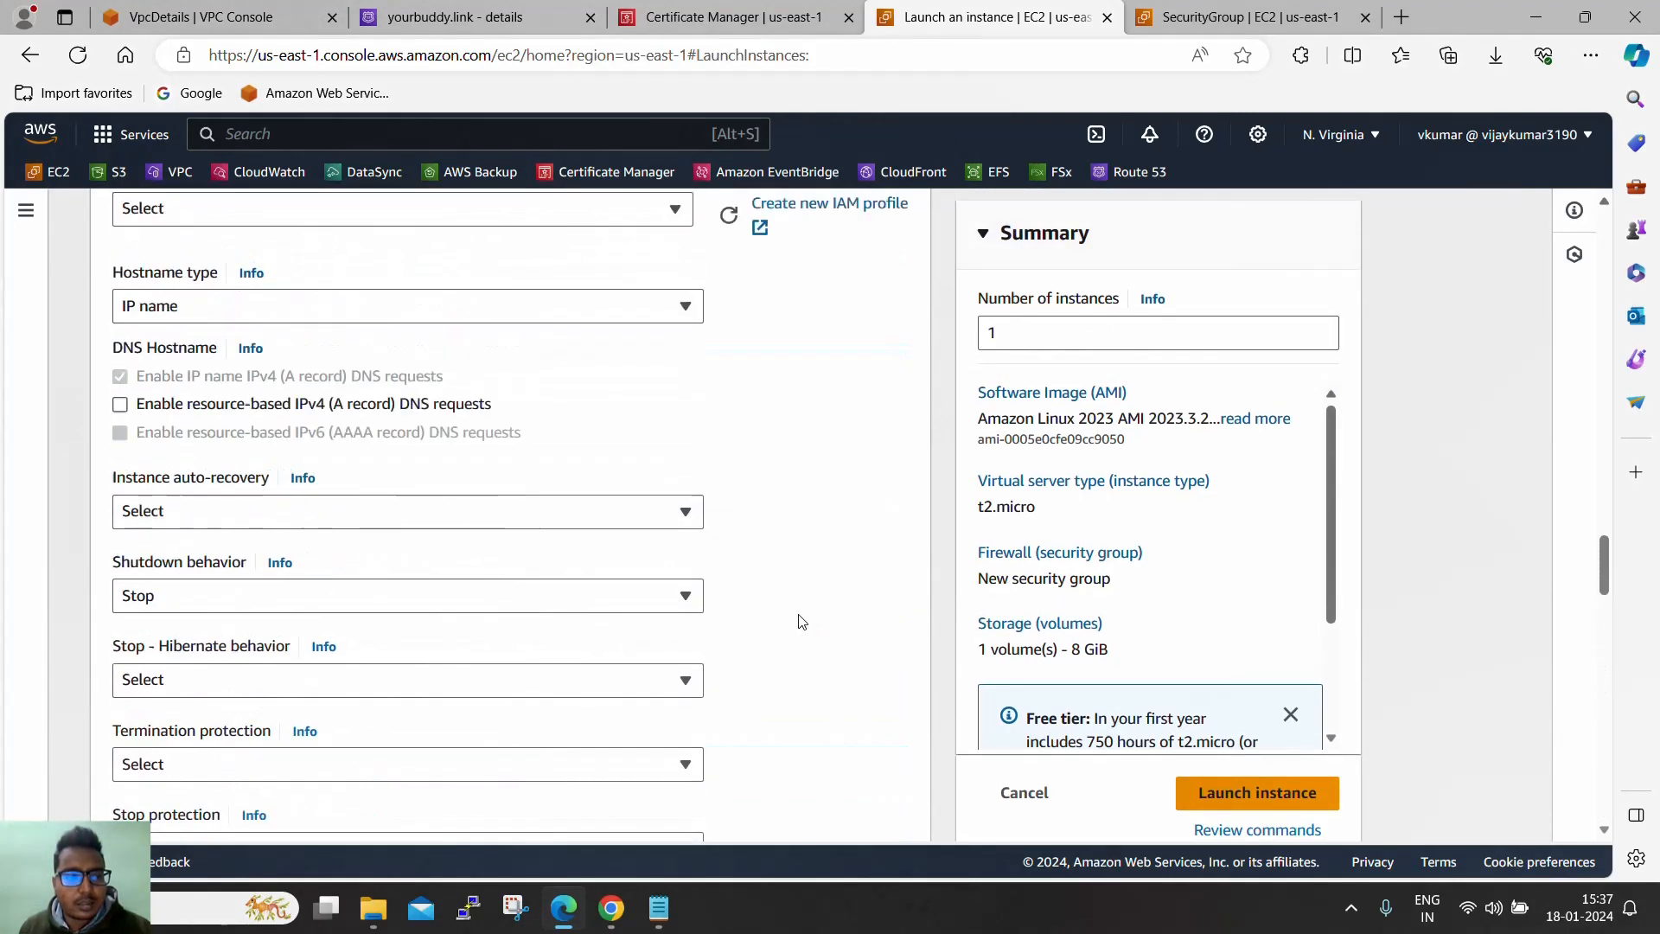
{"action": "scroll", "coordinate": [802, 621], "scroll_direction": "up", "scroll_amount": 12}
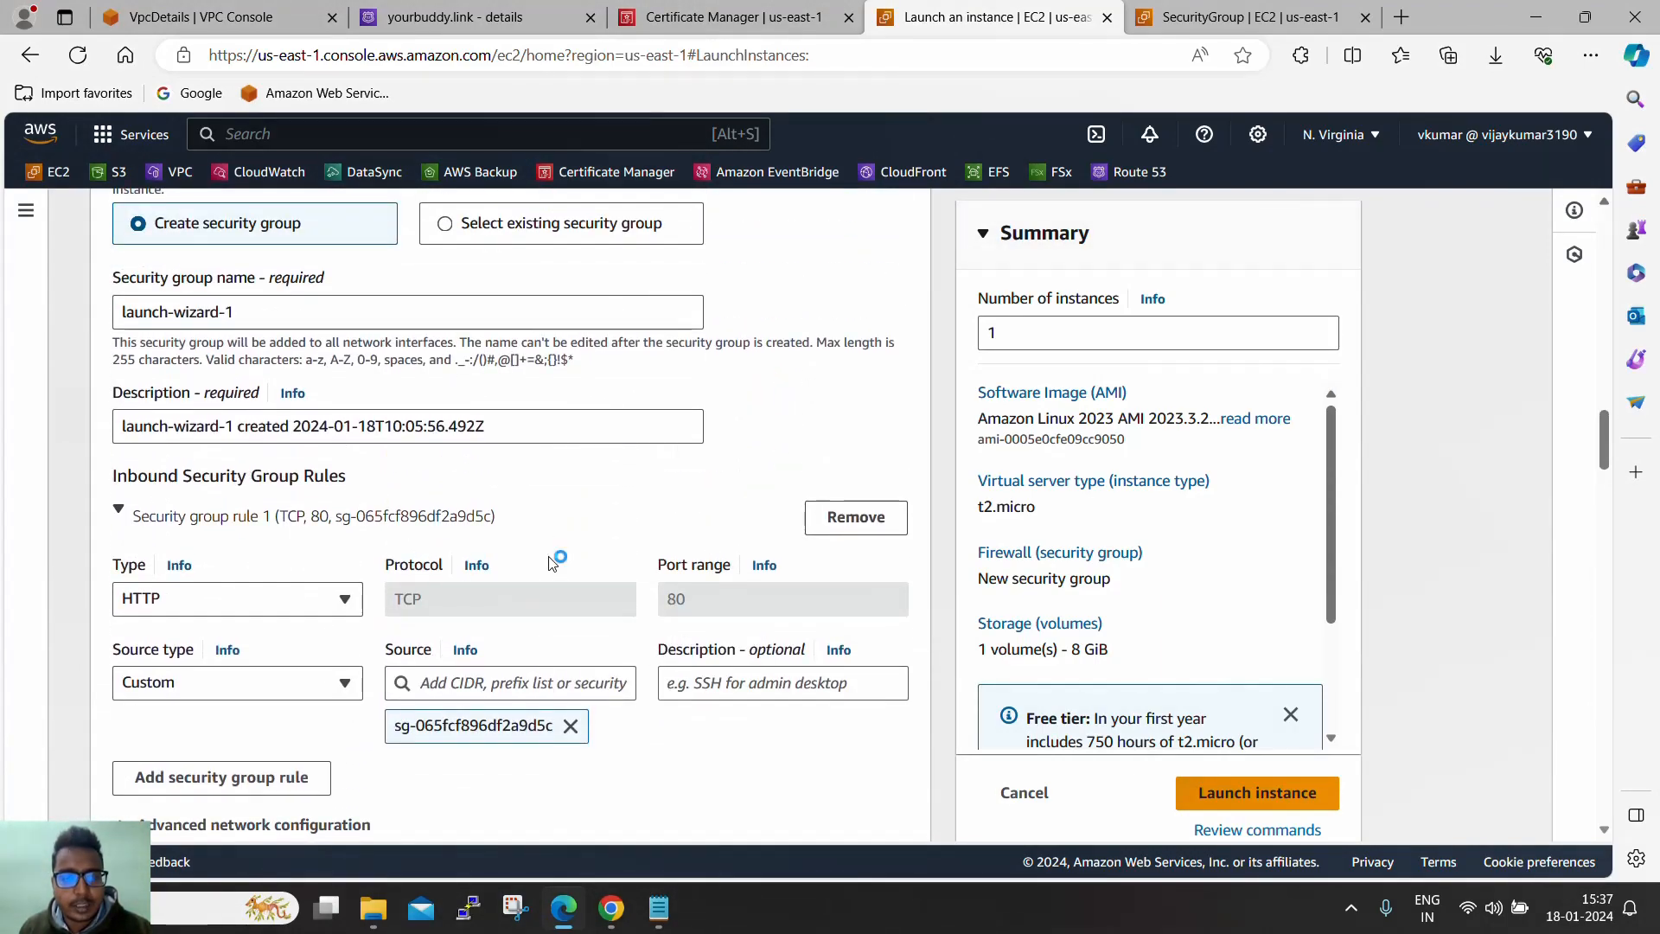
{"action": "scroll", "coordinate": [551, 563], "scroll_direction": "up", "scroll_amount": 1}
{"action": "scroll", "coordinate": [551, 562], "scroll_direction": "down", "scroll_amount": 20}
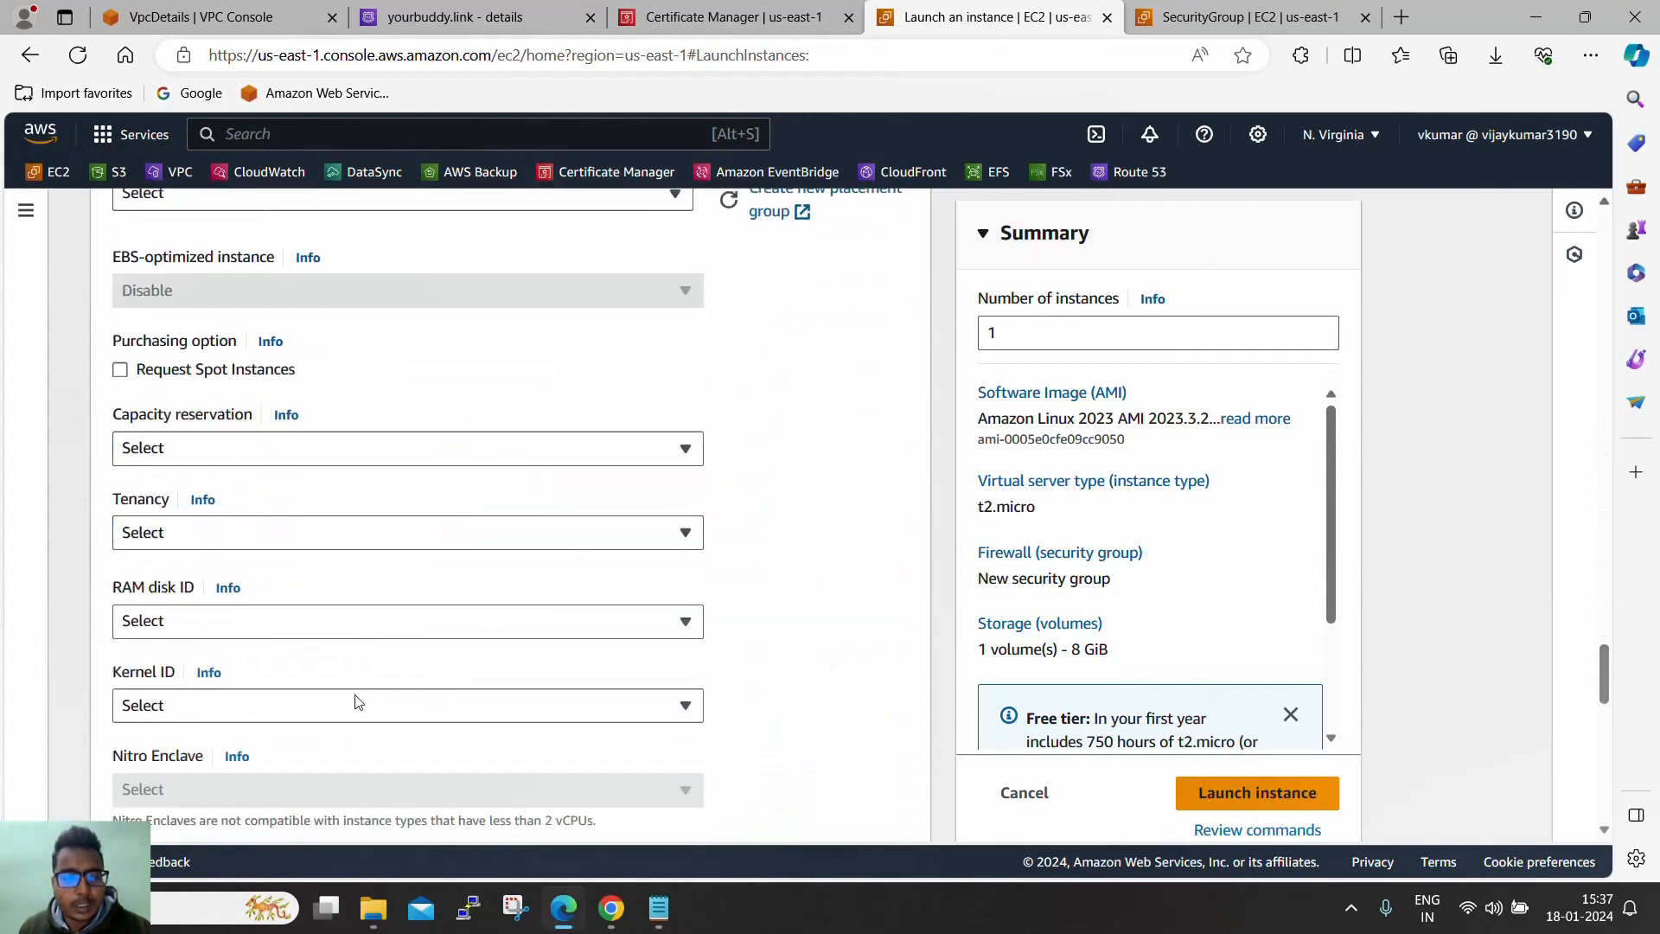
{"action": "scroll", "coordinate": [358, 702], "scroll_direction": "down", "scroll_amount": 15}
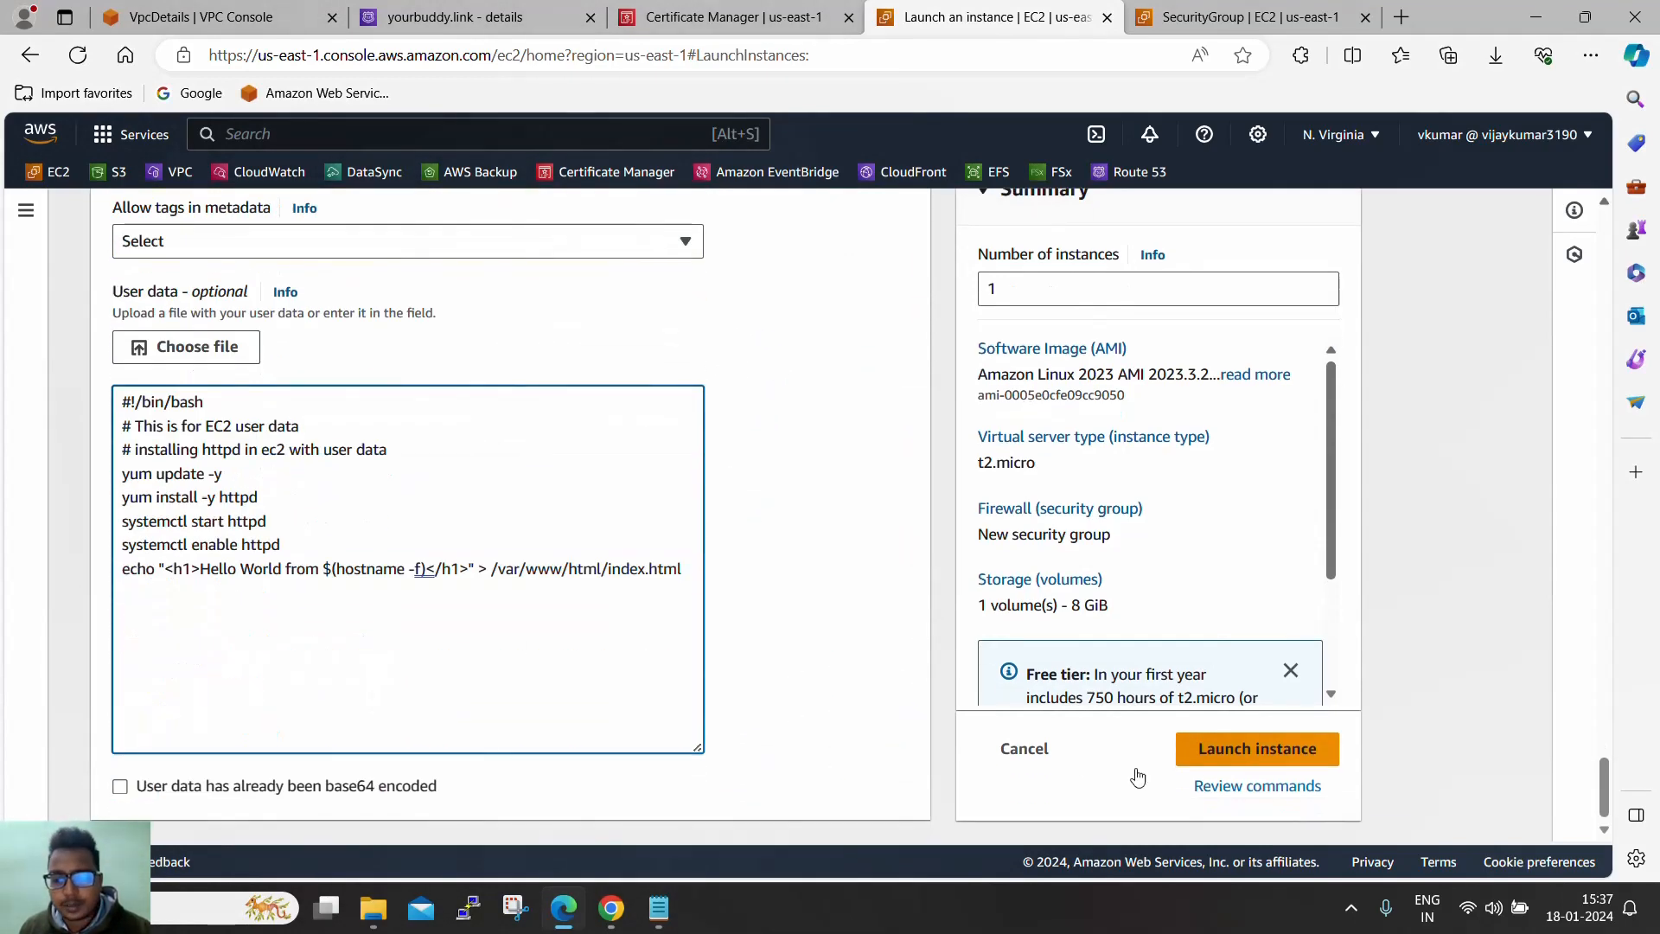
{"action": "left_click", "coordinate": [1258, 751]}
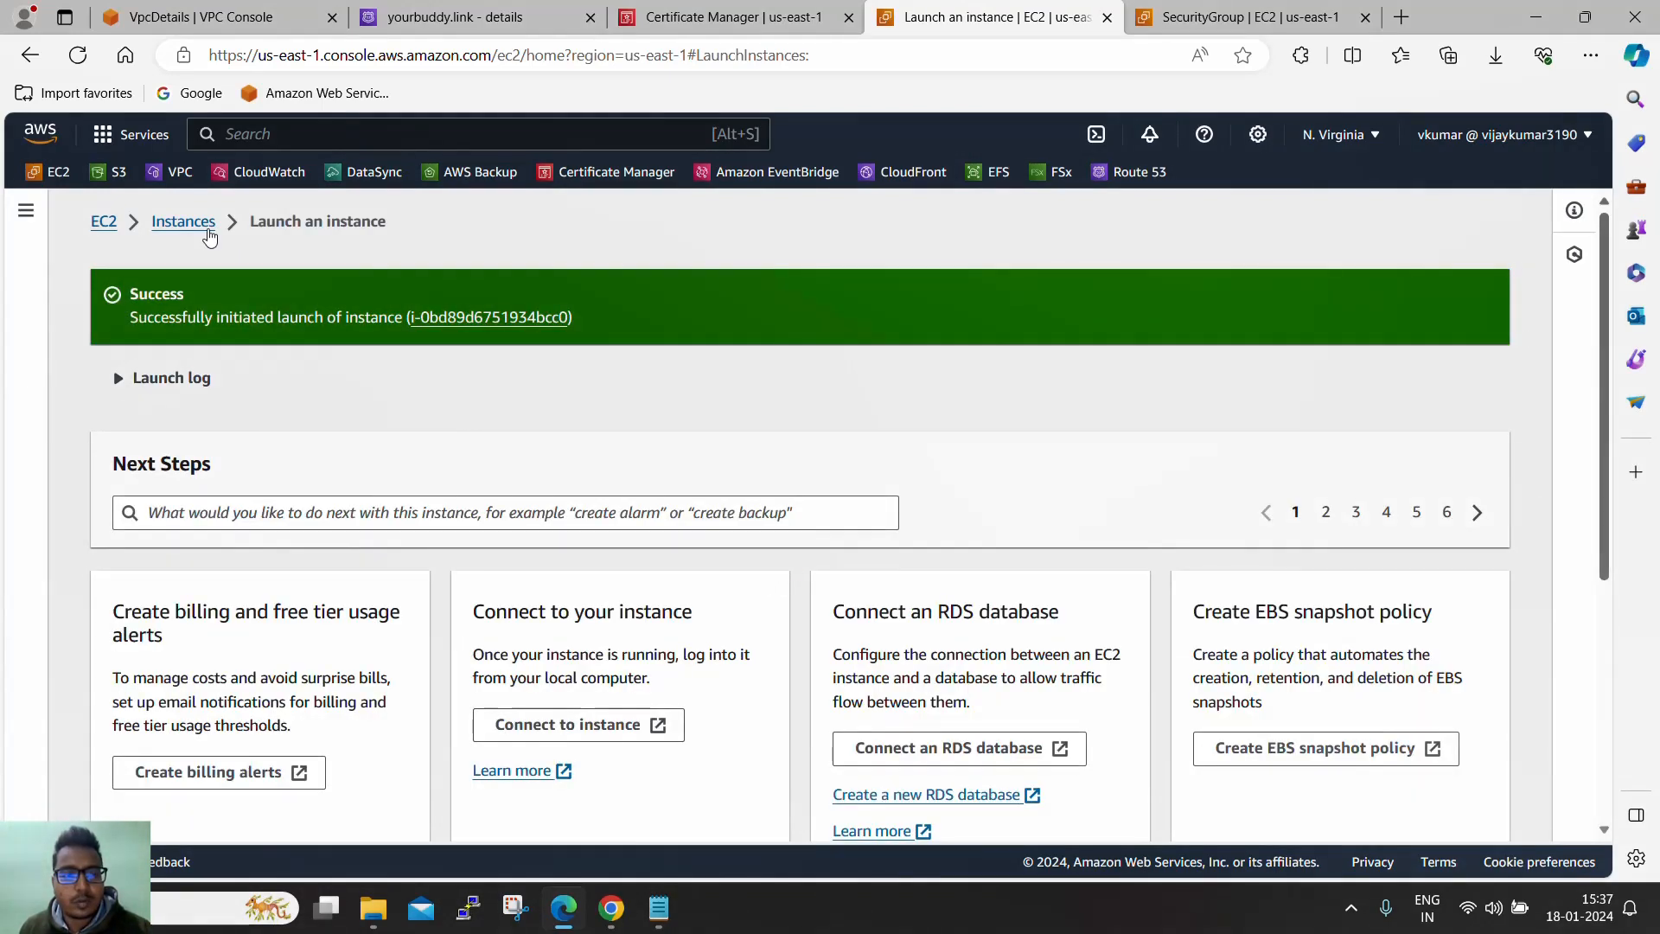
{"action": "left_click", "coordinate": [495, 318]}
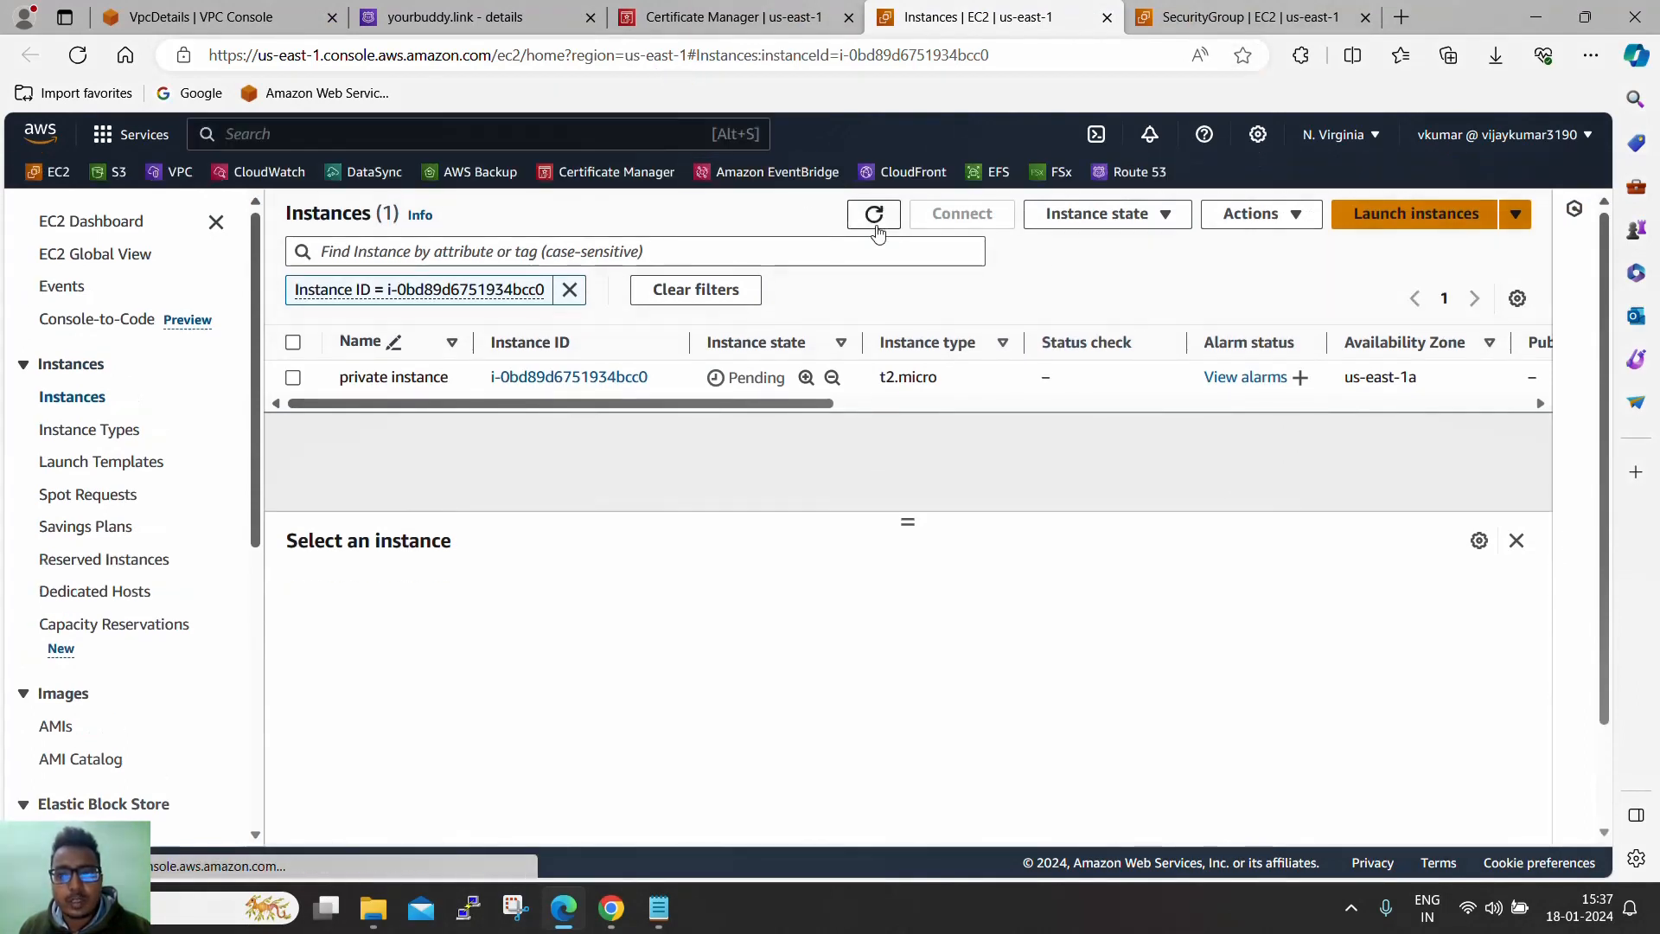
Start creating a target group with the Instances target type and name it TG1
{"action": "scroll", "coordinate": [160, 484], "scroll_direction": "down", "scroll_amount": 5}
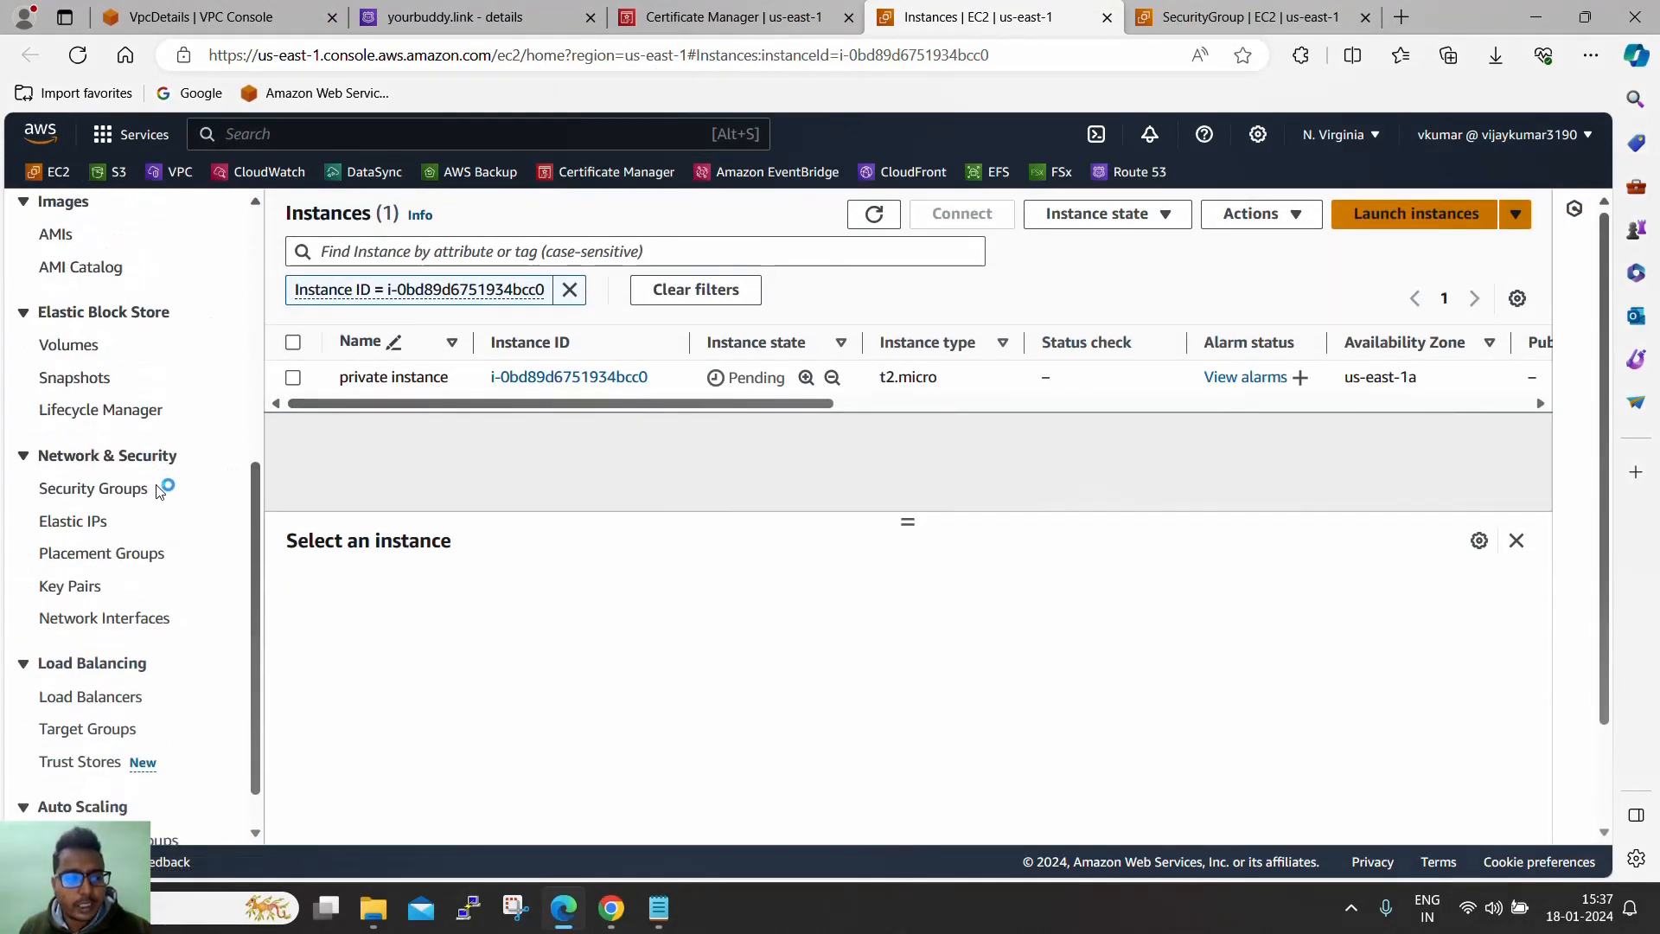
{"action": "scroll", "coordinate": [126, 704], "scroll_direction": "down", "scroll_amount": 1}
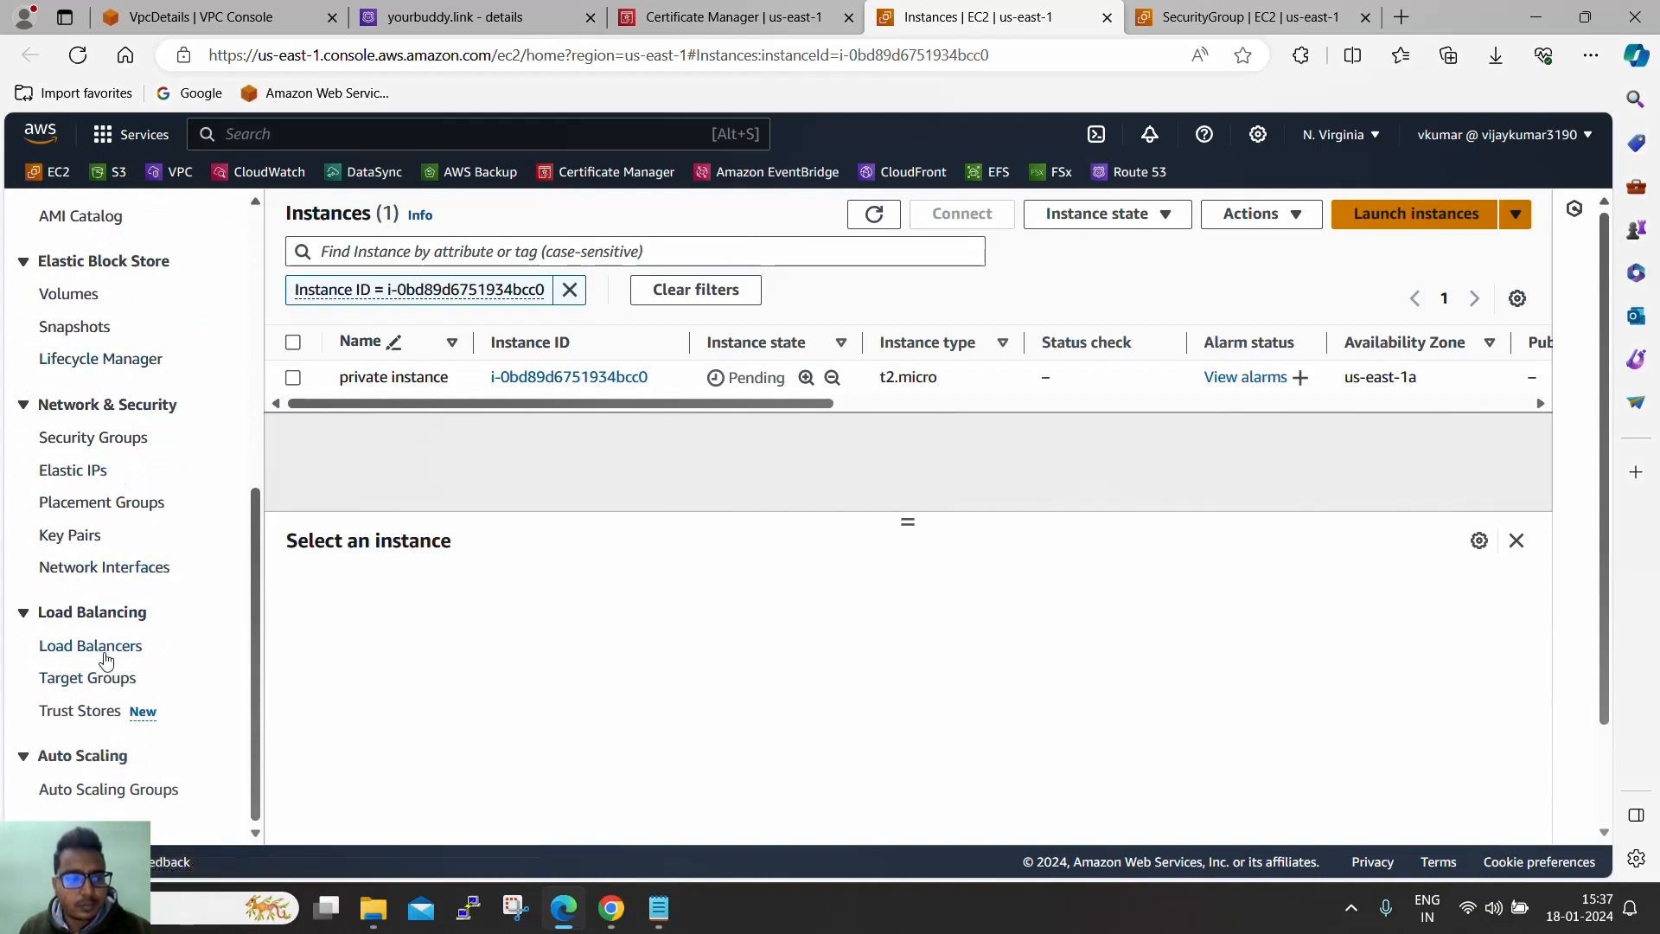
{"action": "left_click", "coordinate": [104, 683]}
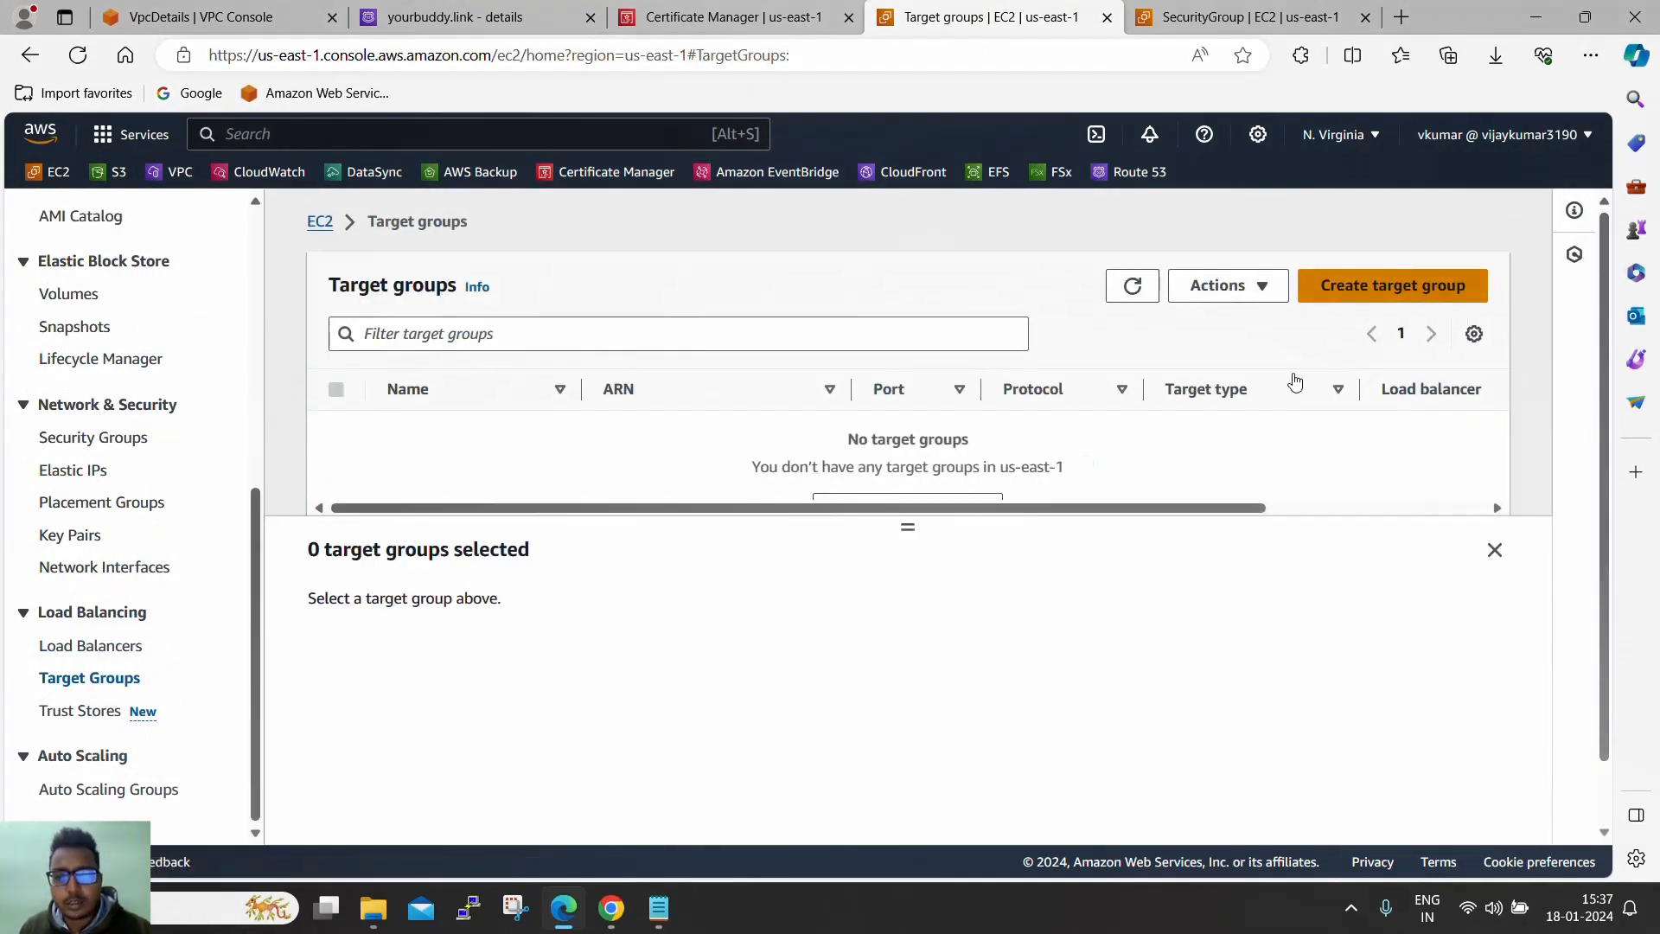
{"action": "left_click", "coordinate": [1378, 286]}
{"action": "scroll", "coordinate": [808, 530], "scroll_direction": "down", "scroll_amount": 3}
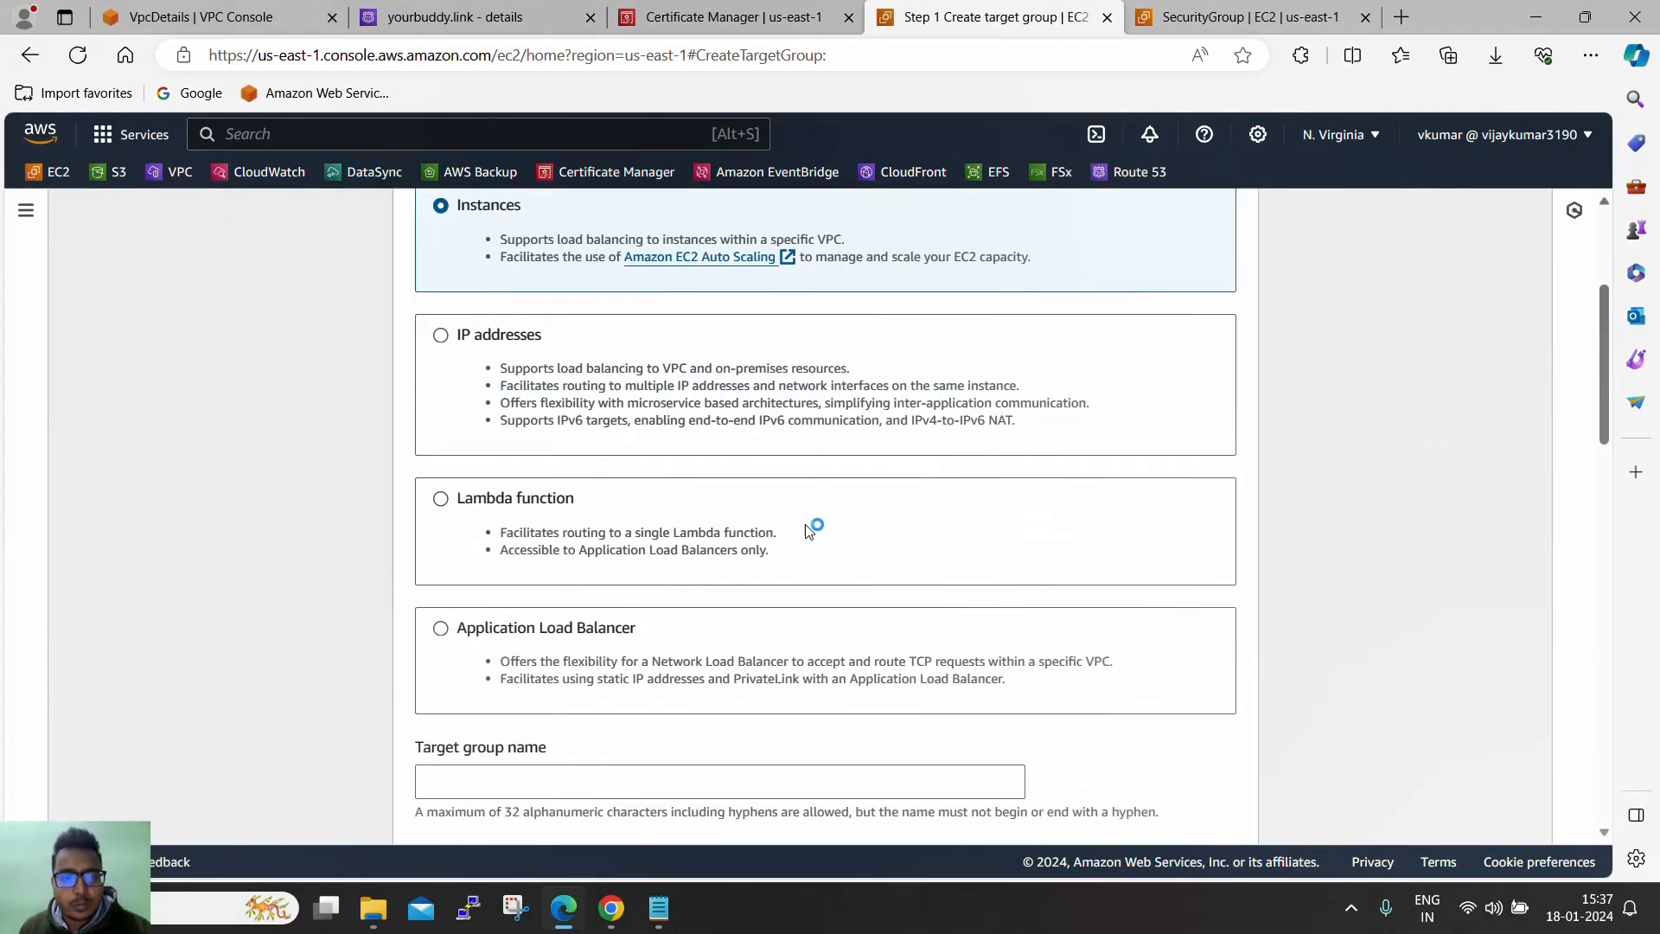
{"action": "scroll", "coordinate": [588, 467], "scroll_direction": "up", "scroll_amount": 1}
{"action": "scroll", "coordinate": [868, 459], "scroll_direction": "down", "scroll_amount": 6}
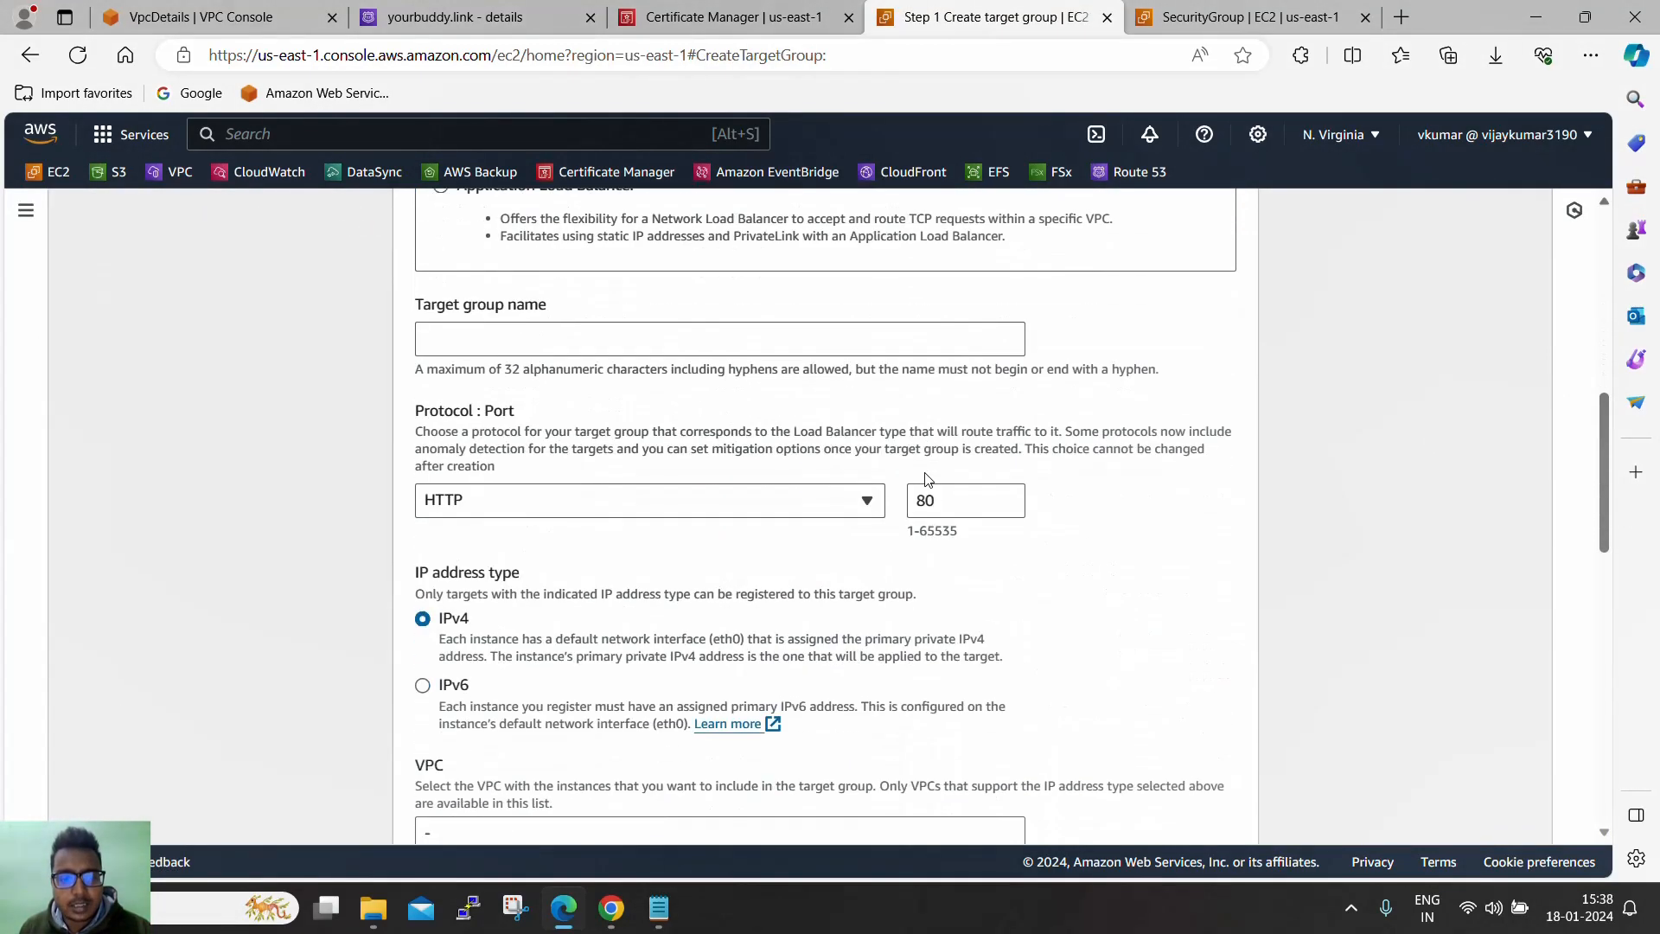
{"action": "left_click", "coordinate": [570, 300]}
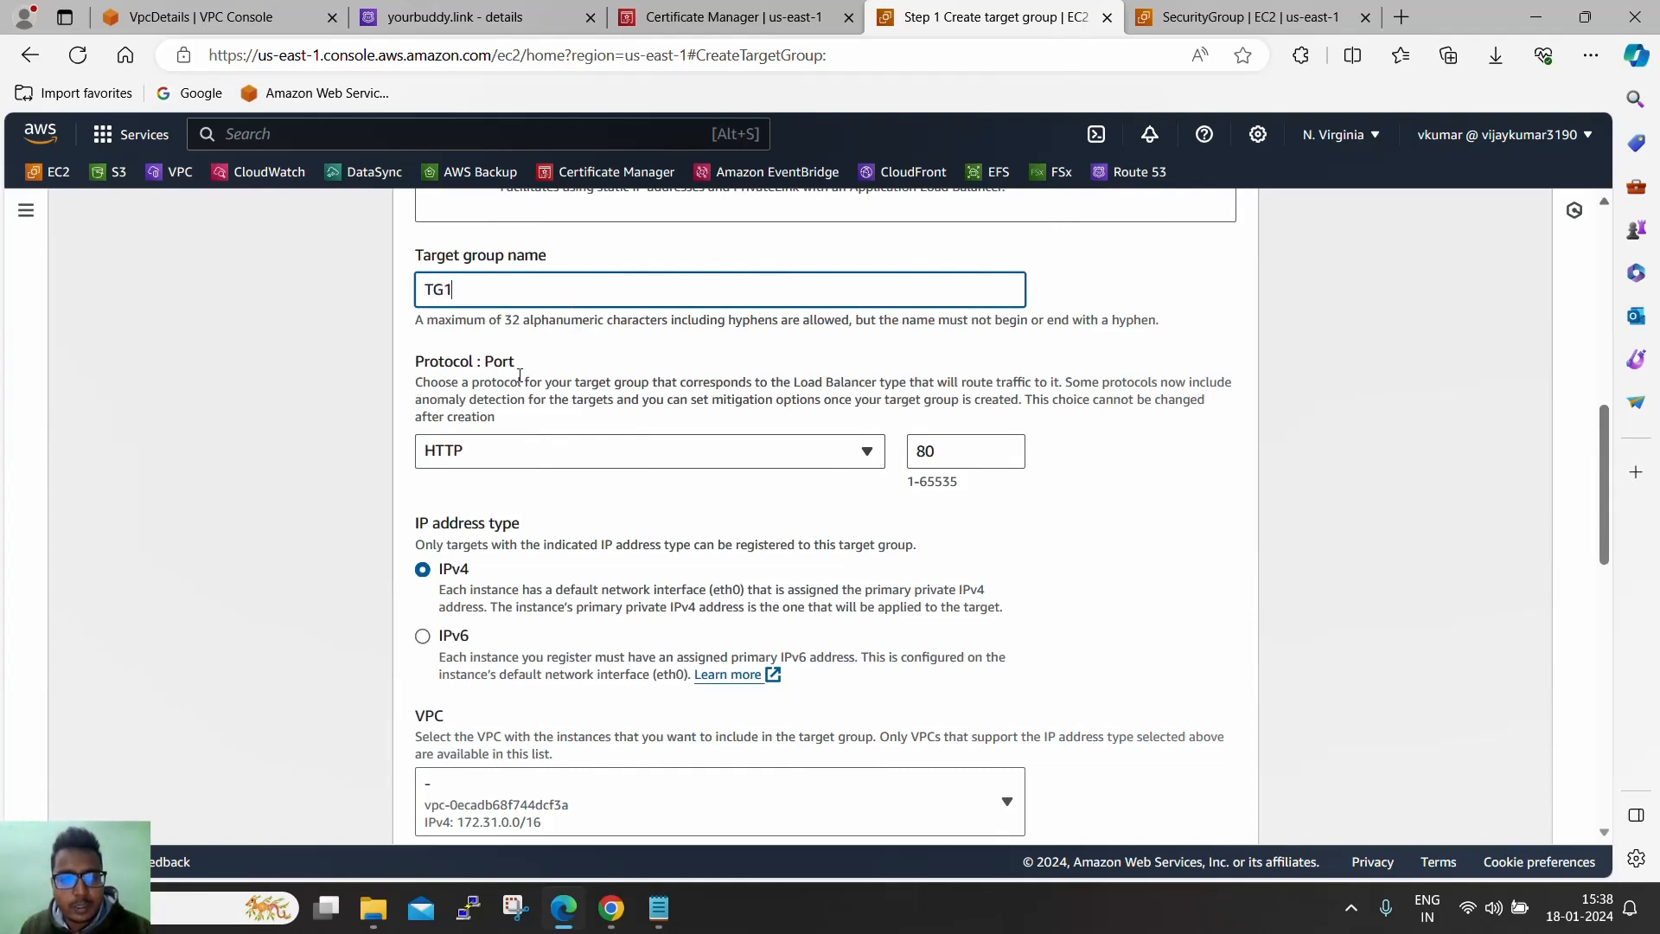
Set the target group's VPC to my-vpc and proceed to registering targets with the default health check settings
{"action": "scroll", "coordinate": [597, 480], "scroll_direction": "down", "scroll_amount": 5}
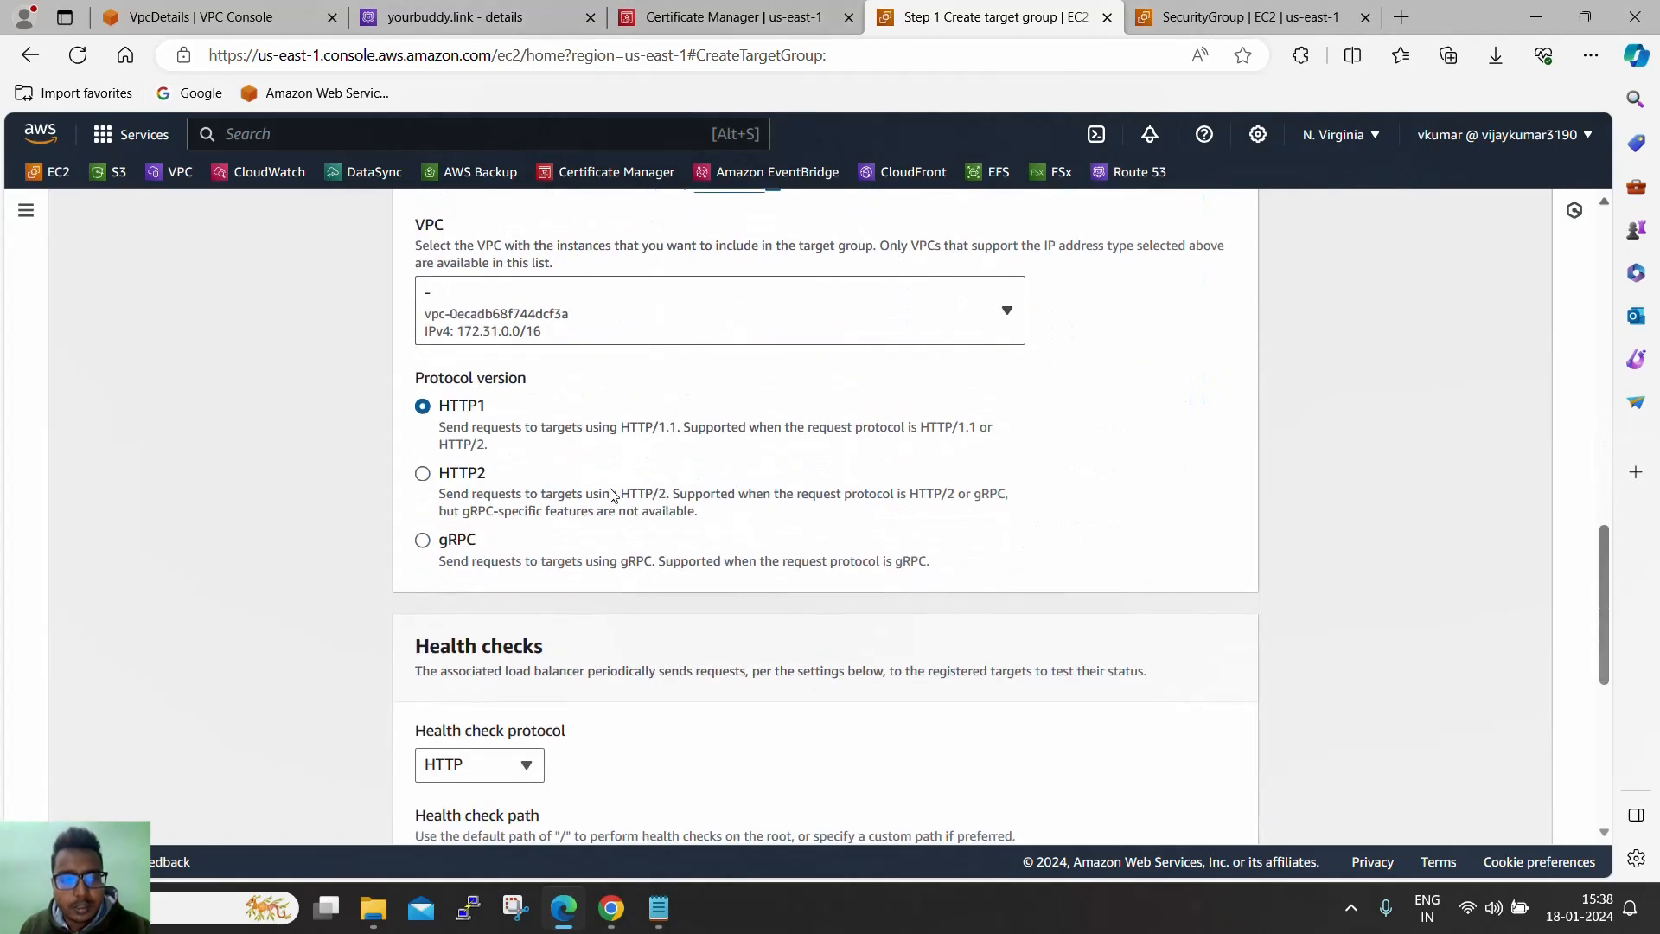
{"action": "scroll", "coordinate": [613, 492], "scroll_direction": "up", "scroll_amount": 1}
{"action": "left_click", "coordinate": [666, 408]}
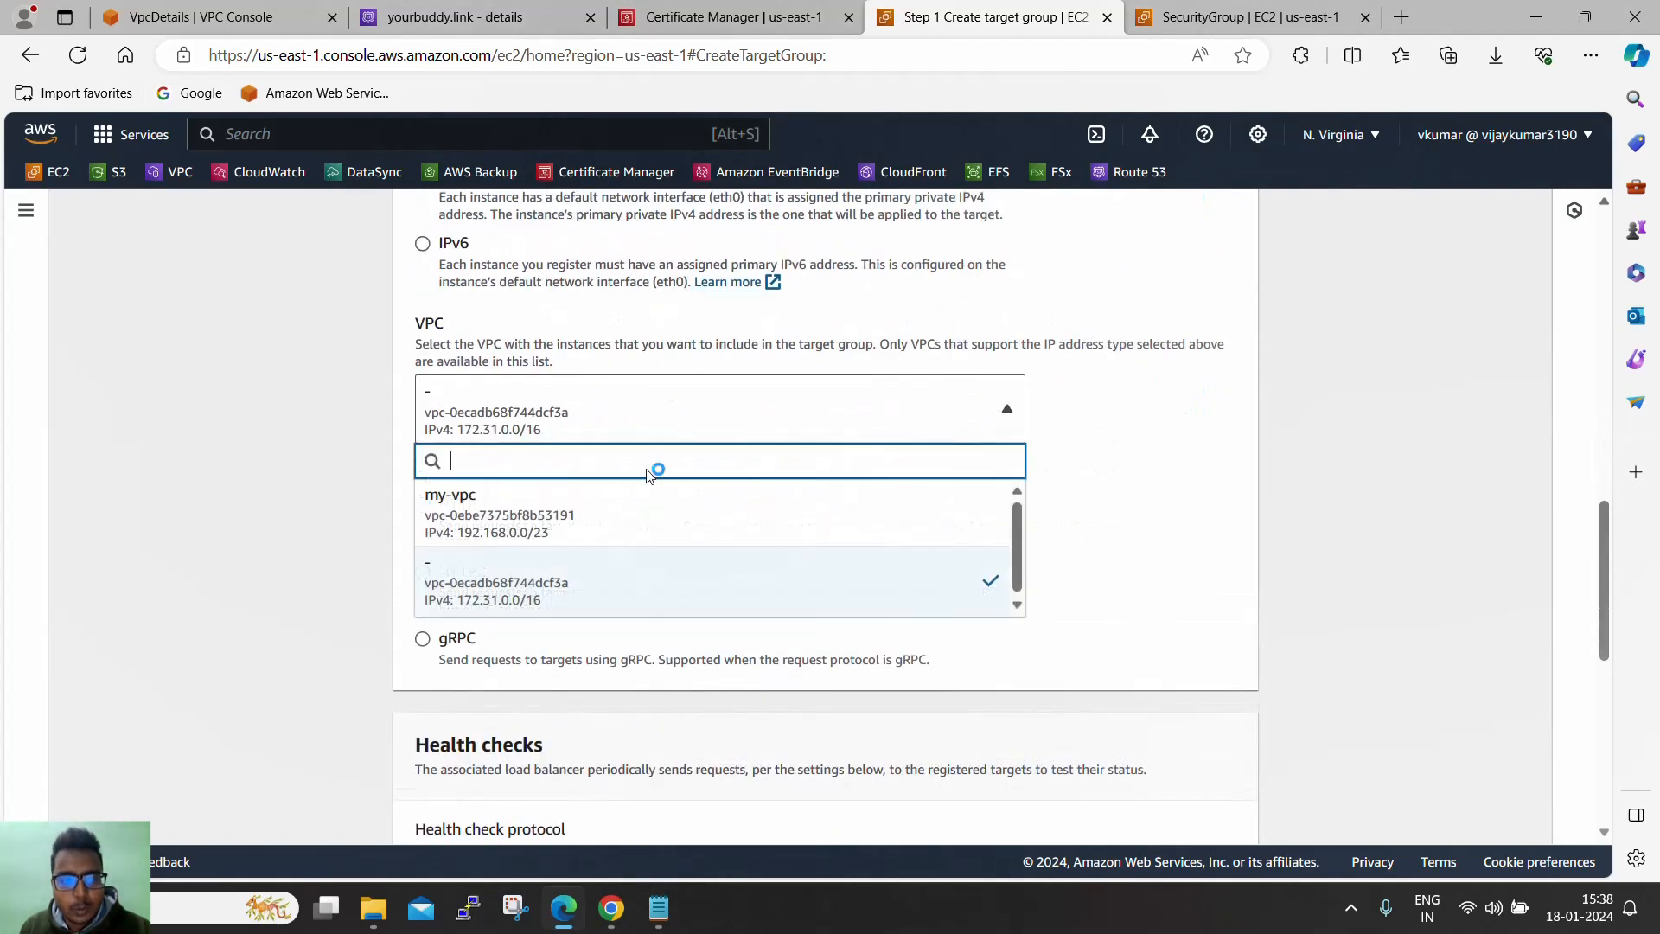
{"action": "left_click", "coordinate": [606, 521]}
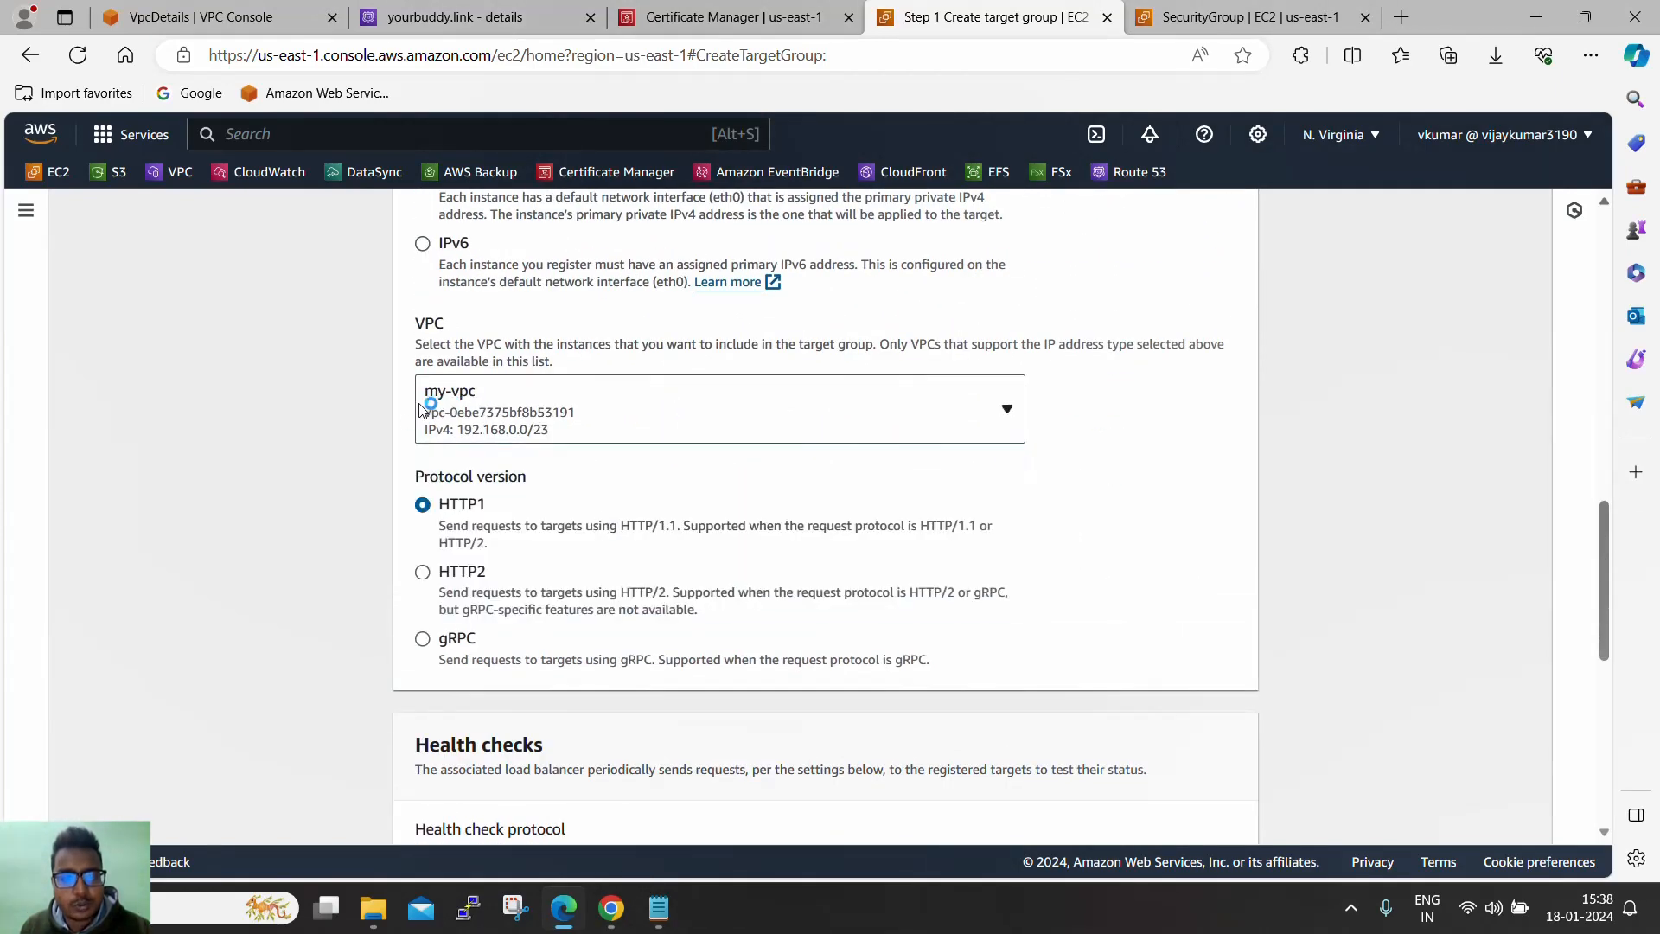
{"action": "scroll", "coordinate": [421, 408], "scroll_direction": "down", "scroll_amount": 7}
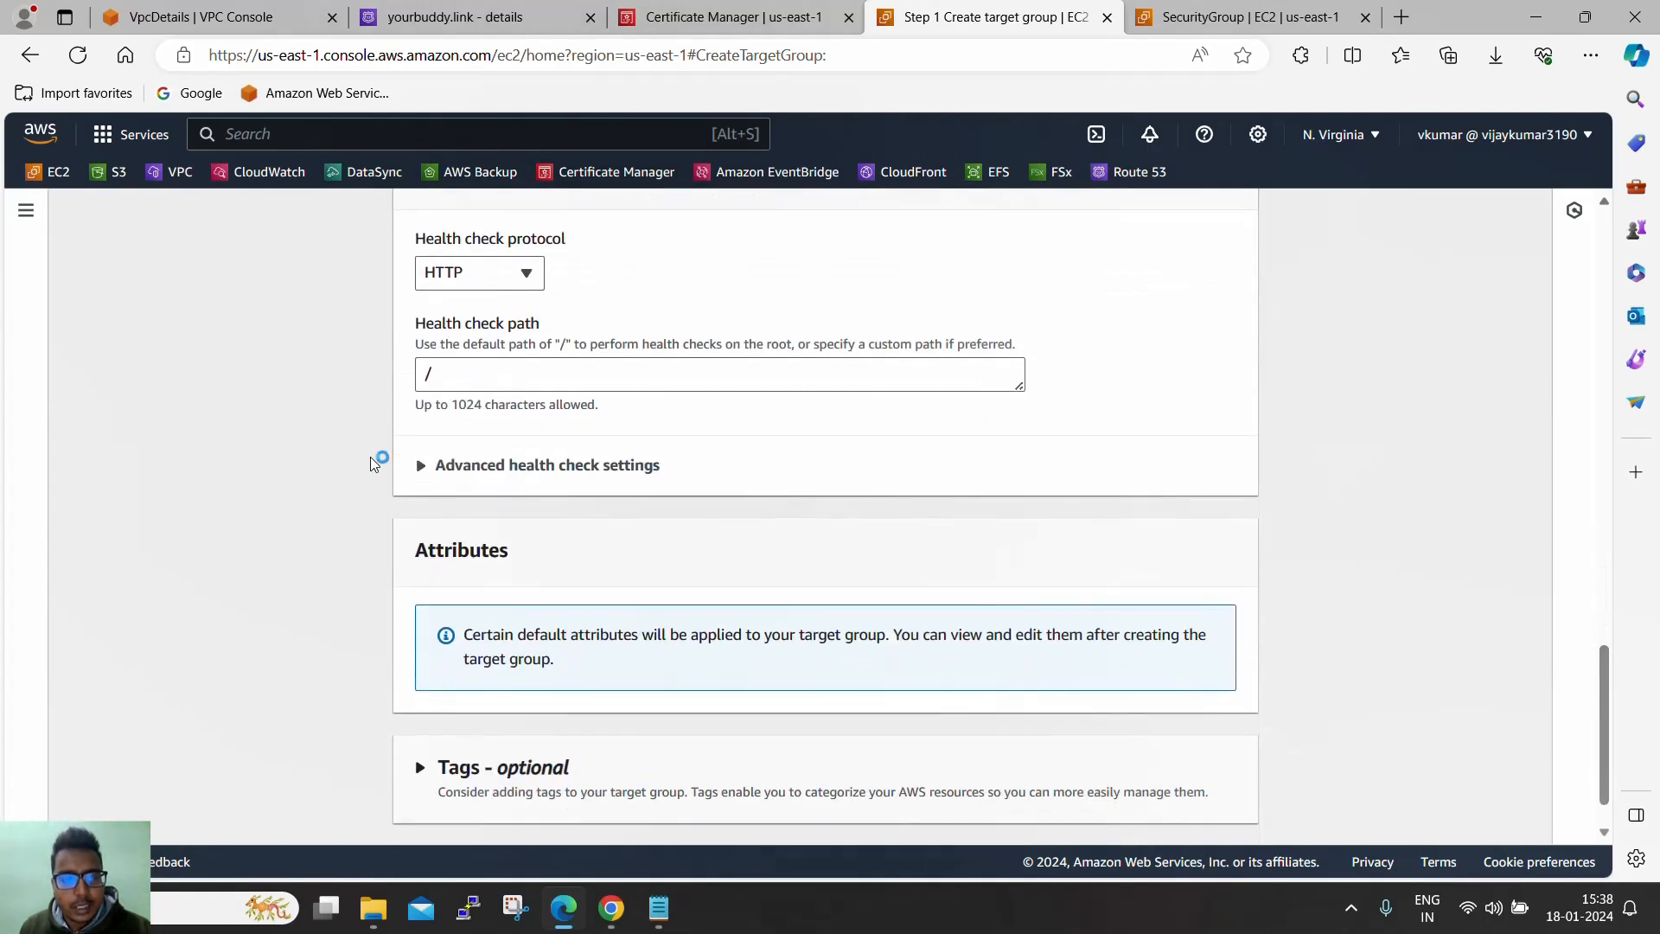
{"action": "scroll", "coordinate": [412, 419], "scroll_direction": "down", "scroll_amount": 2}
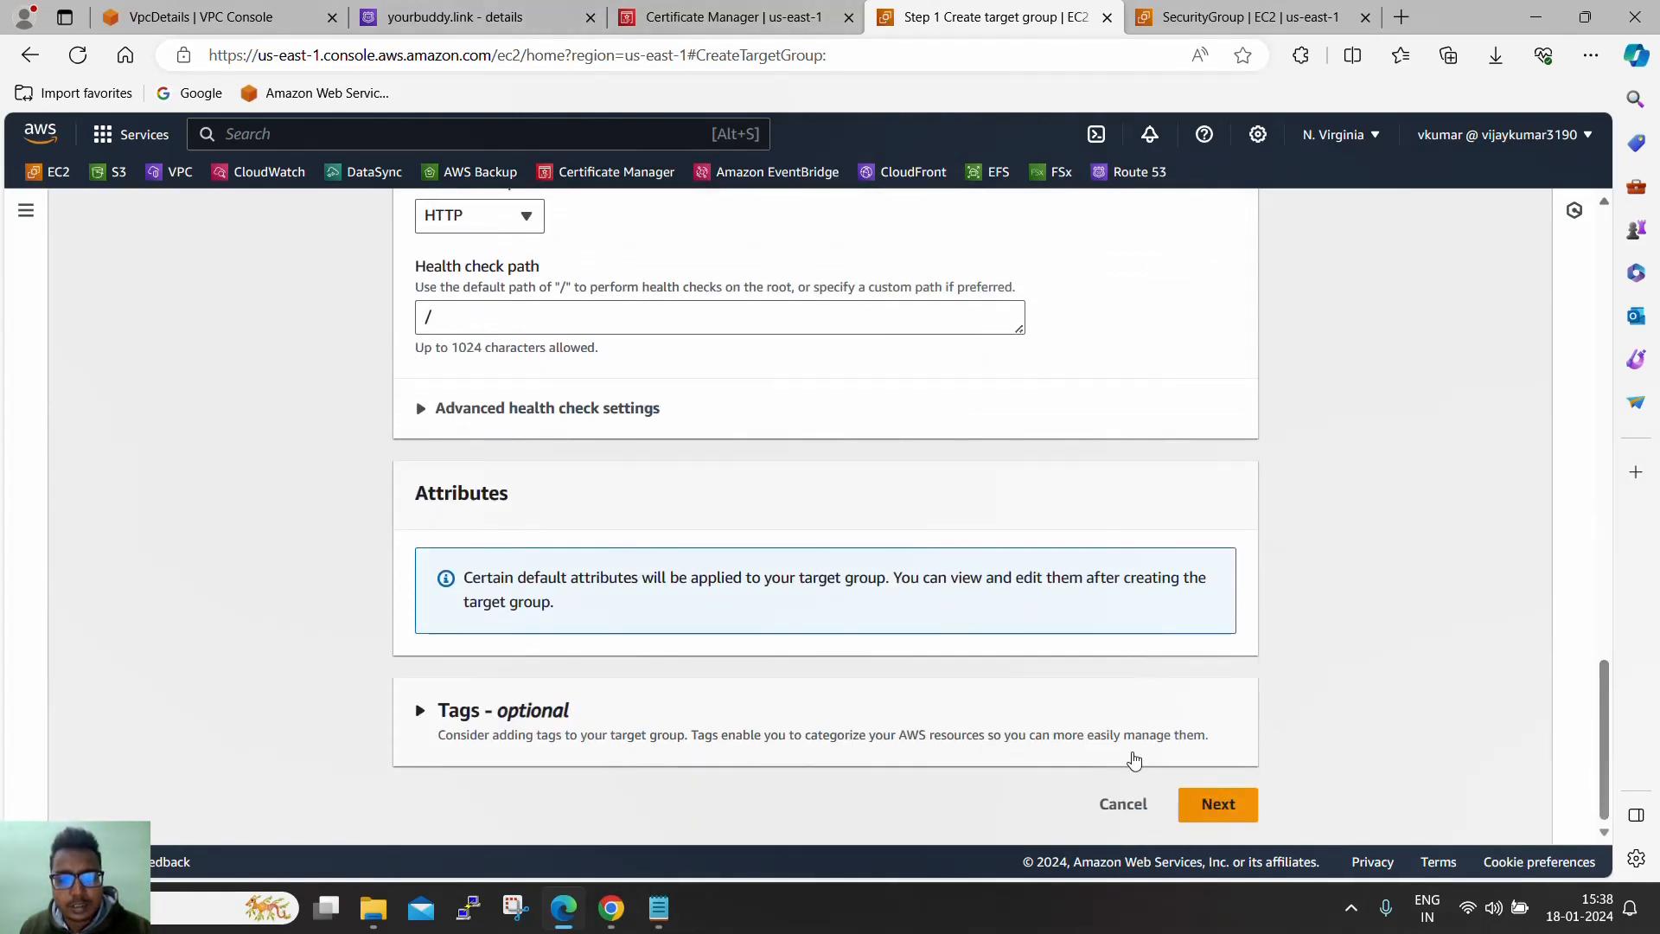
{"action": "left_click", "coordinate": [1217, 804]}
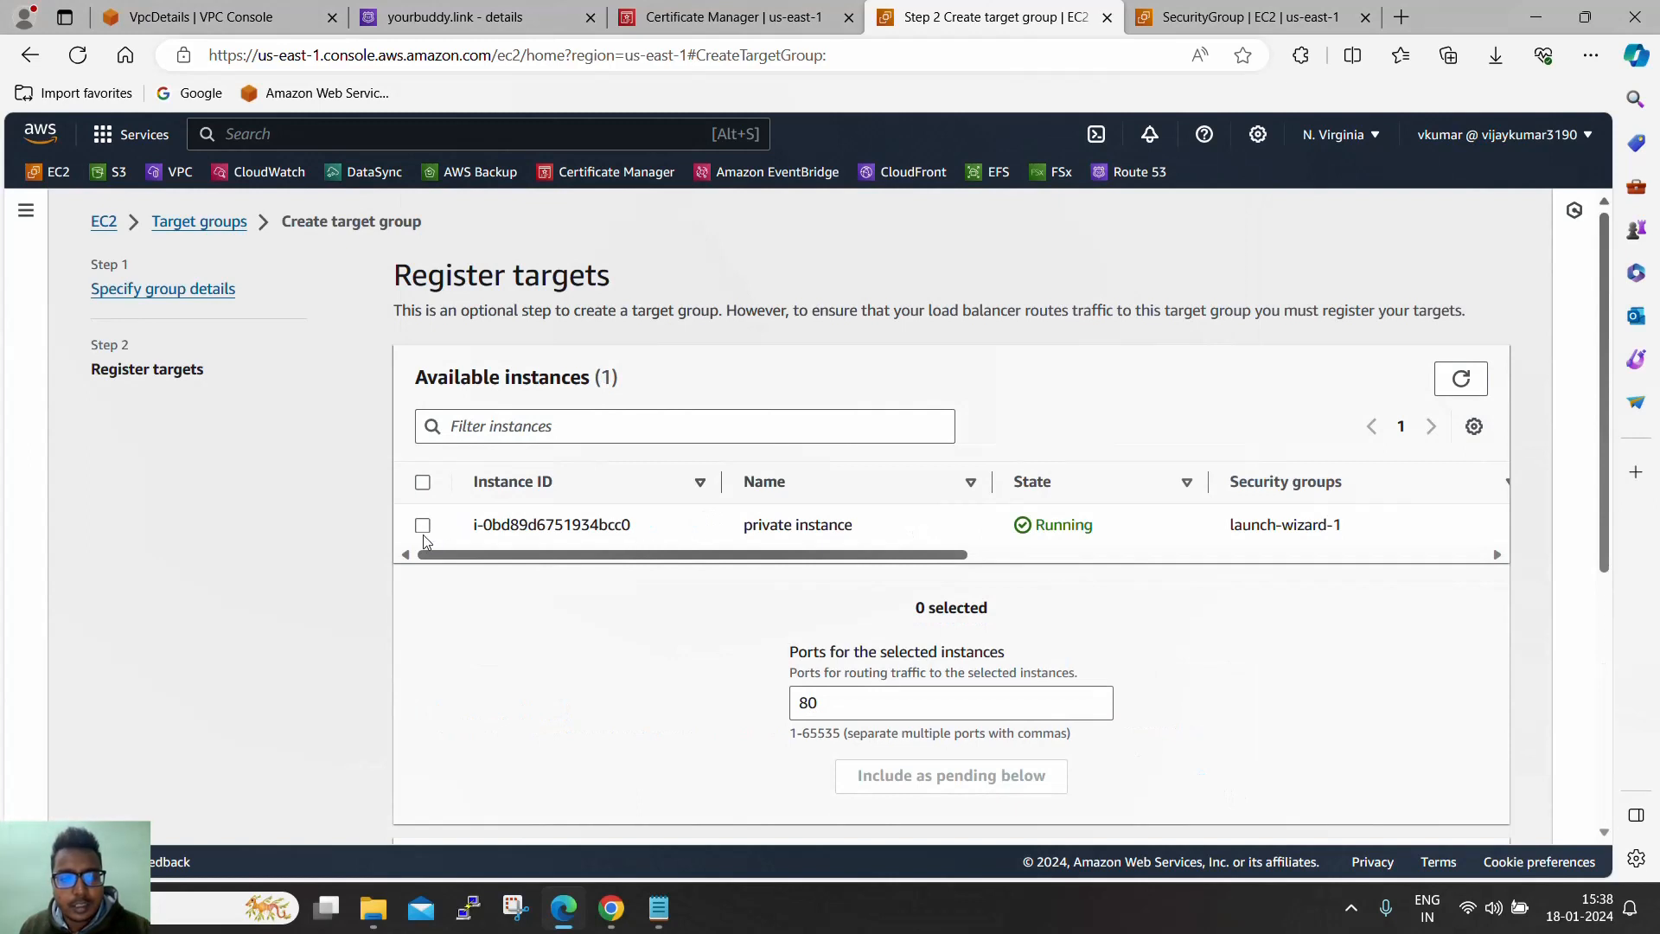
Include the private instance as a pending target on port 80 and create the target group
{"action": "left_click", "coordinate": [423, 527]}
{"action": "left_click", "coordinate": [956, 776]}
{"action": "scroll", "coordinate": [955, 775], "scroll_direction": "down", "scroll_amount": 5}
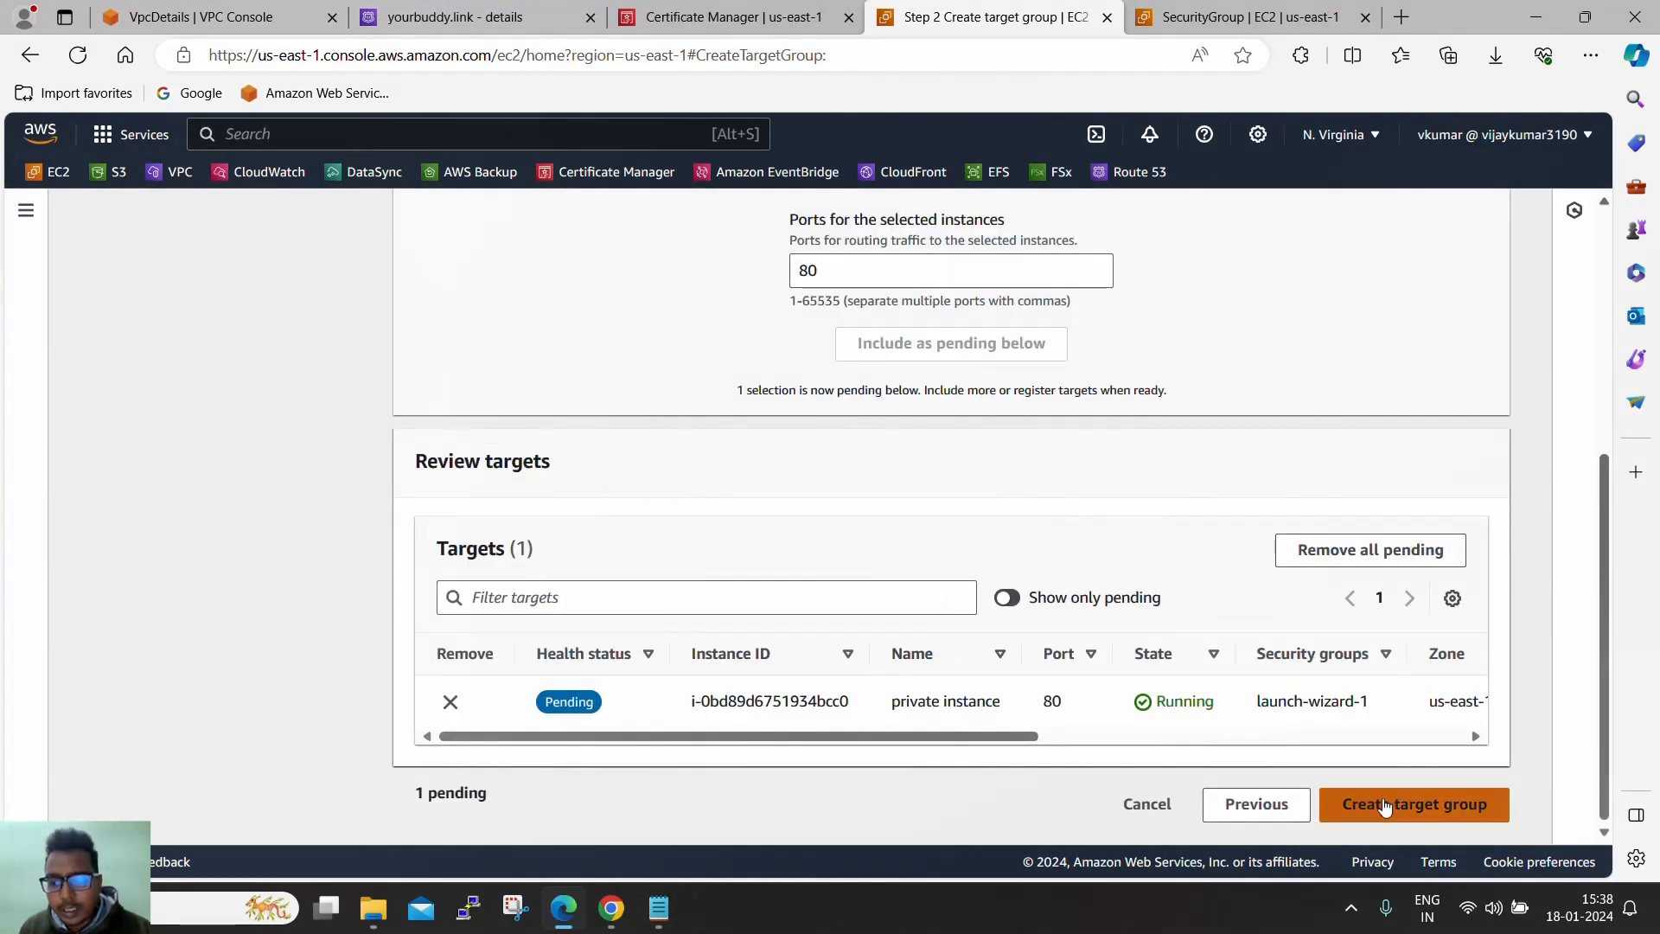
{"action": "left_click", "coordinate": [1411, 812]}
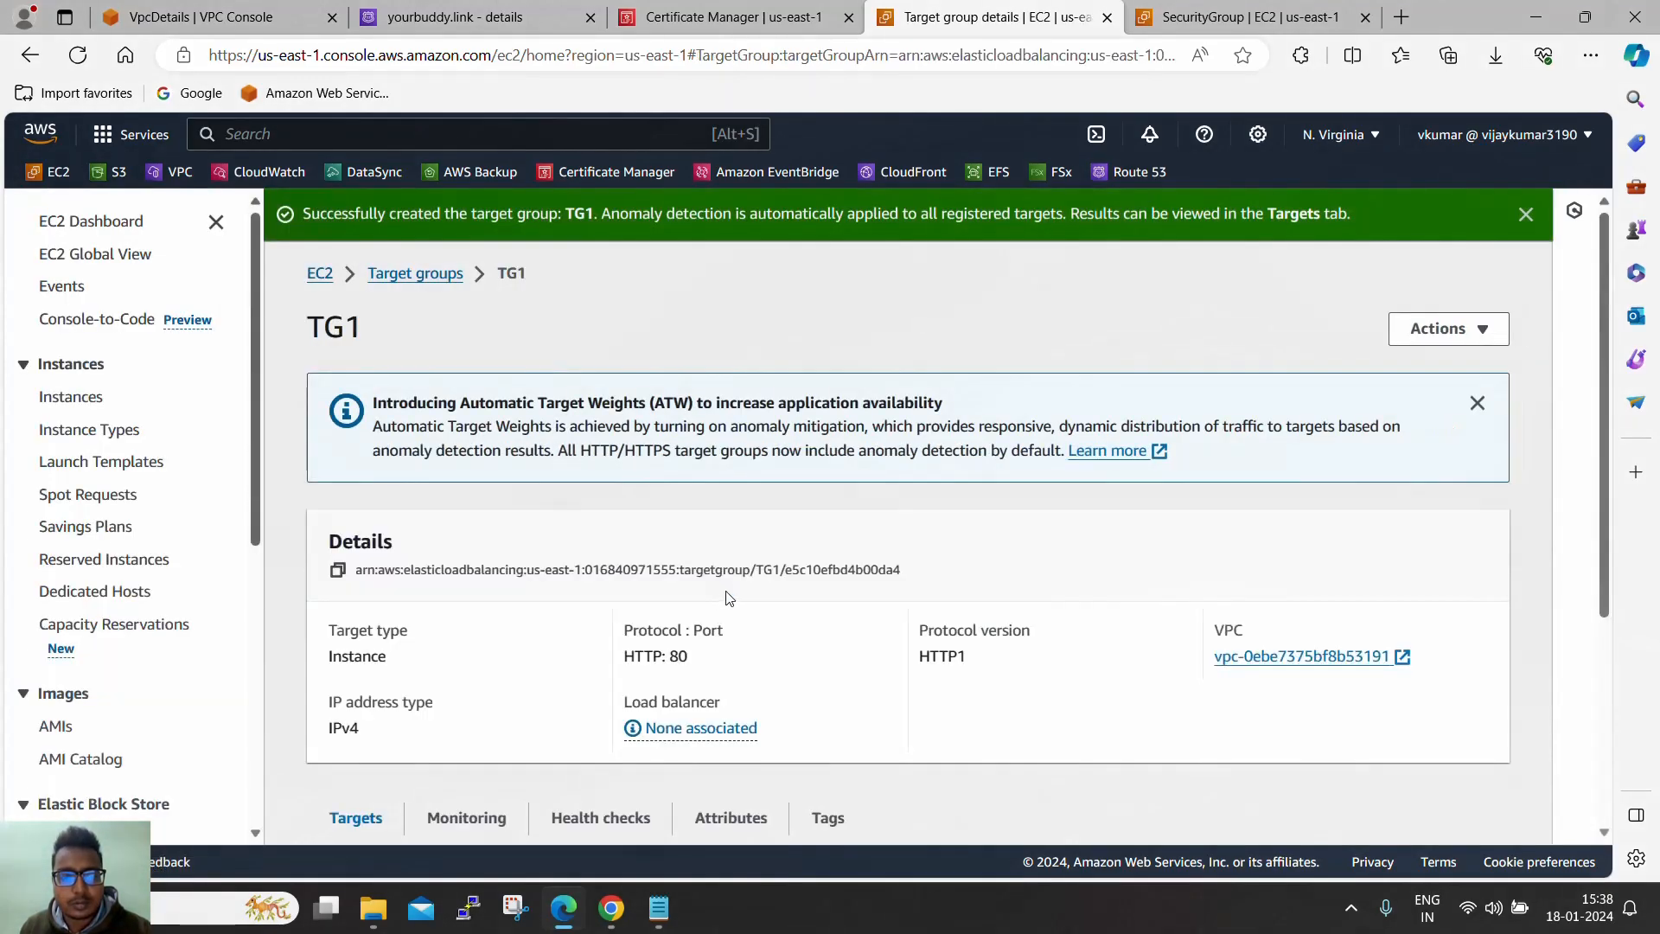
Check the health status of TG1's registered target and dismiss the Automatic Target Weights notice
{"action": "scroll", "coordinate": [731, 589], "scroll_direction": "down", "scroll_amount": 3}
{"action": "scroll", "coordinate": [735, 592], "scroll_direction": "down", "scroll_amount": 3}
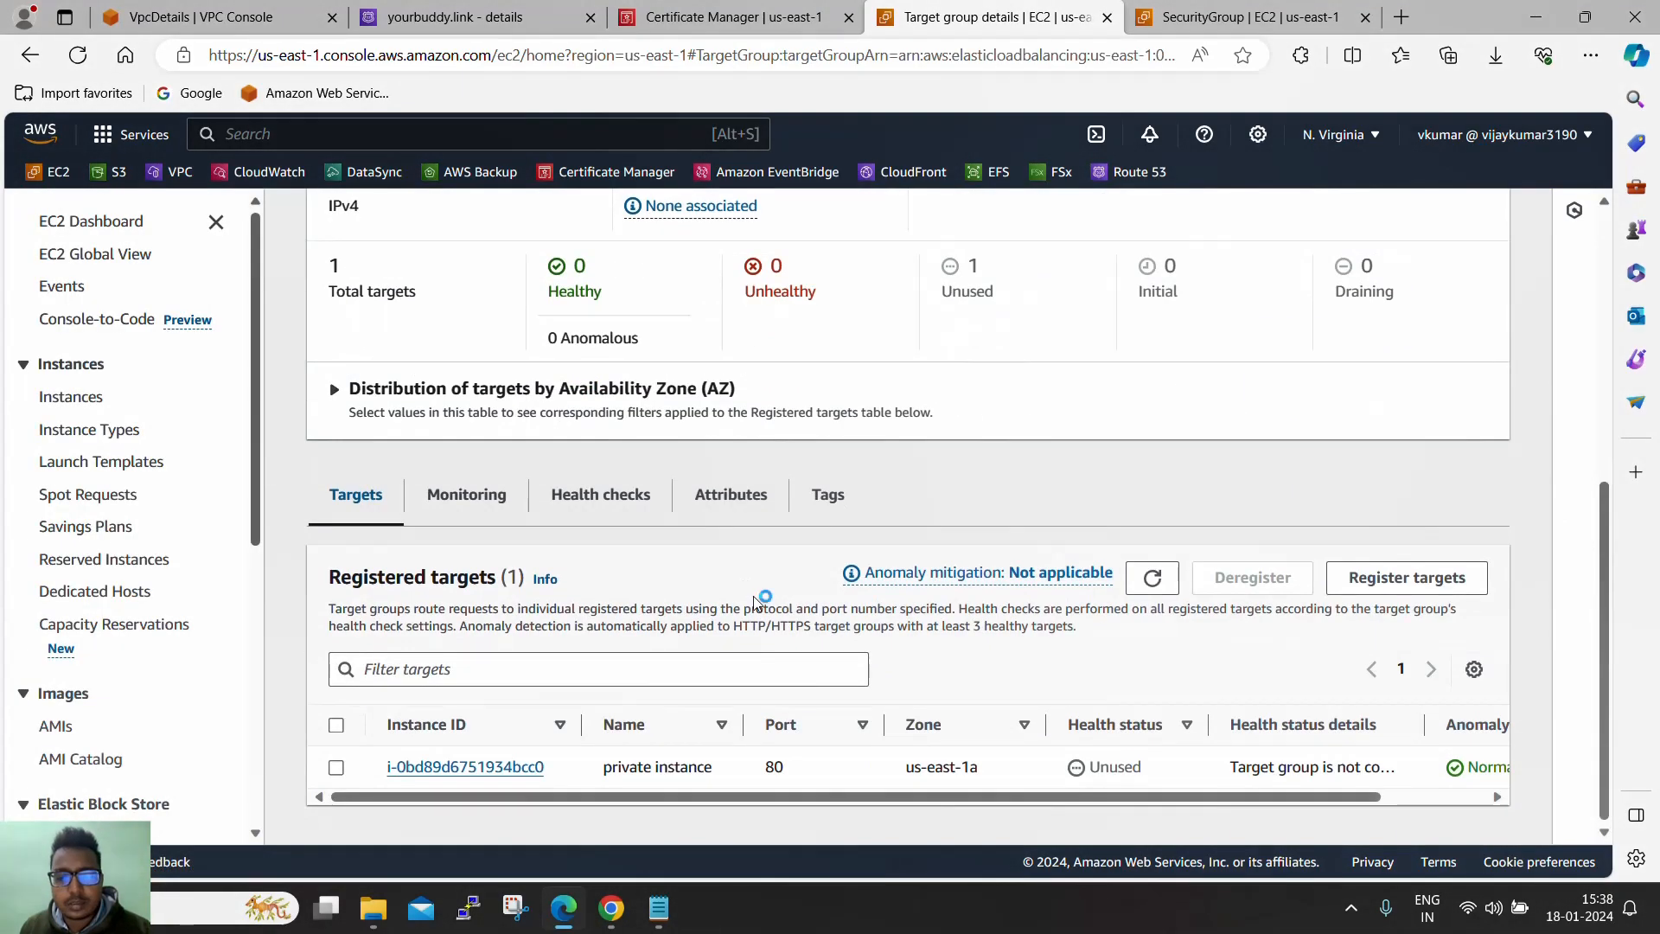
{"action": "double_click", "coordinate": [1094, 769]}
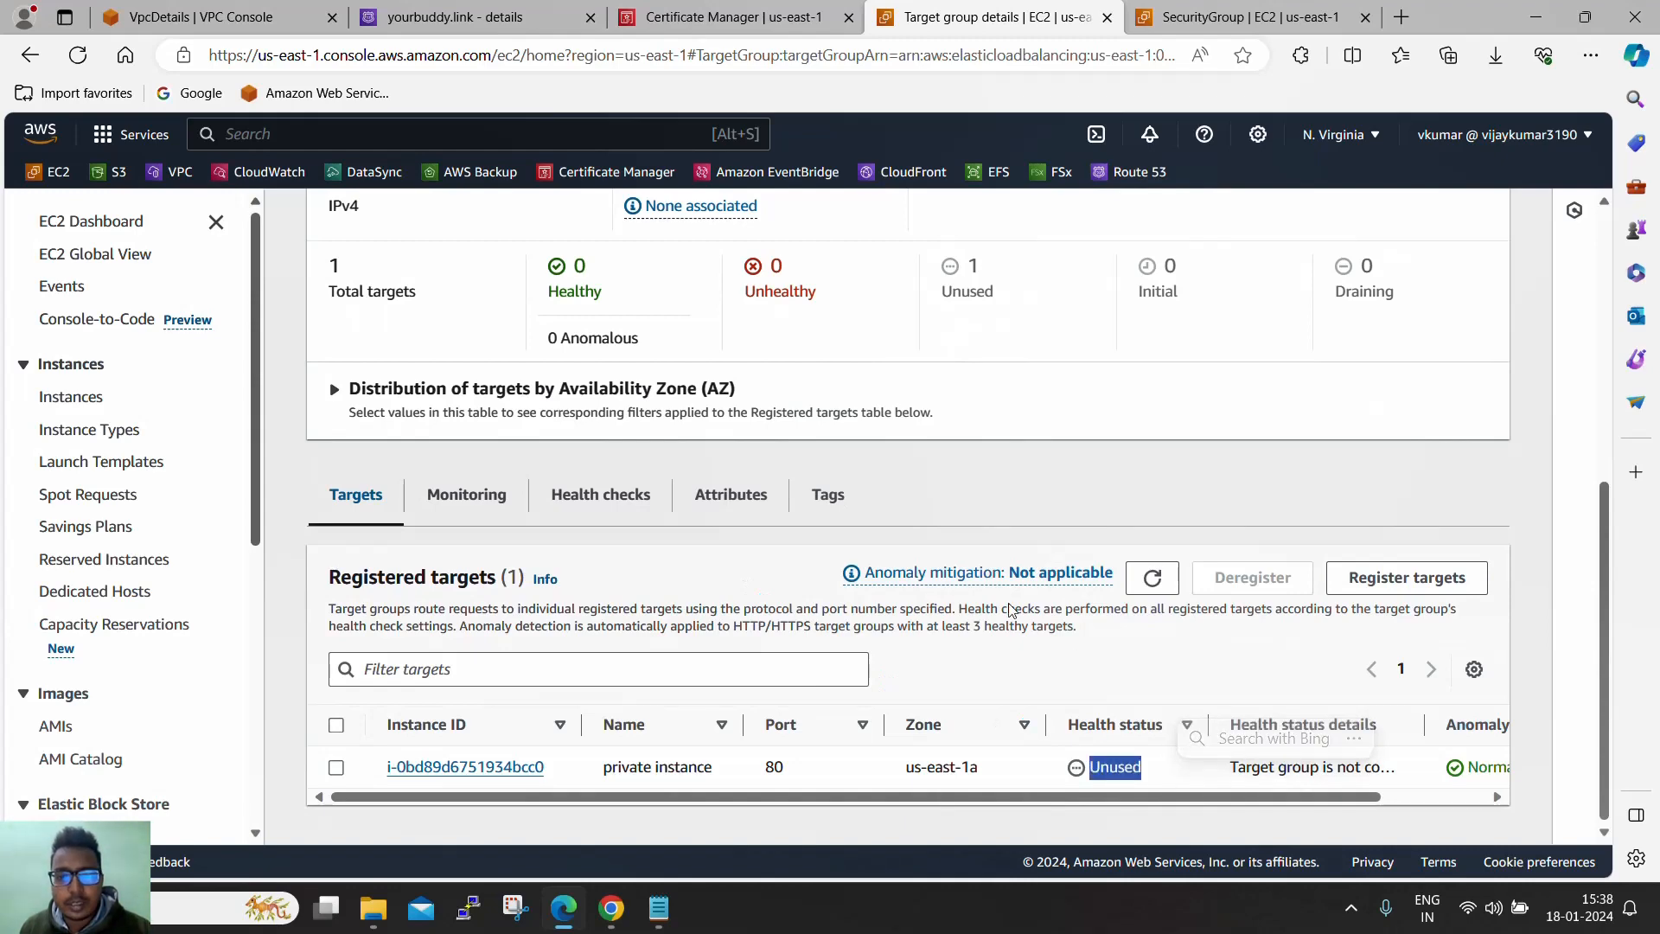
{"action": "scroll", "coordinate": [1013, 608], "scroll_direction": "up", "scroll_amount": 6}
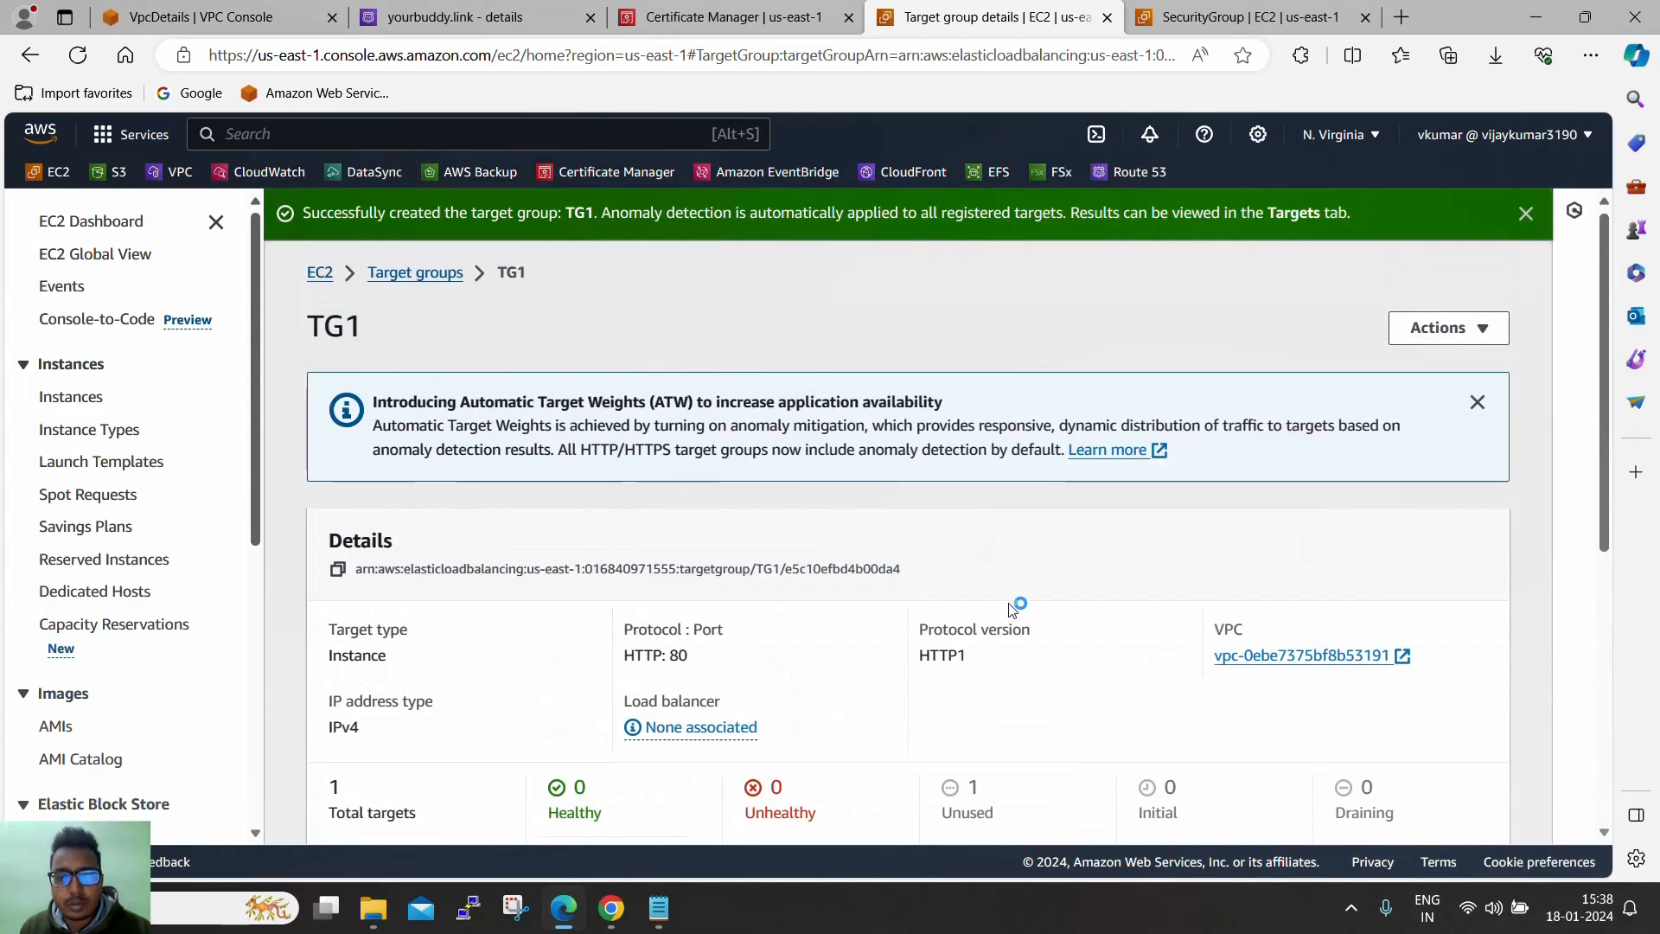
{"action": "left_click", "coordinate": [1478, 403]}
Start creating a new load balancer of type Application Load Balancer
{"action": "scroll", "coordinate": [138, 562], "scroll_direction": "down", "scroll_amount": 6}
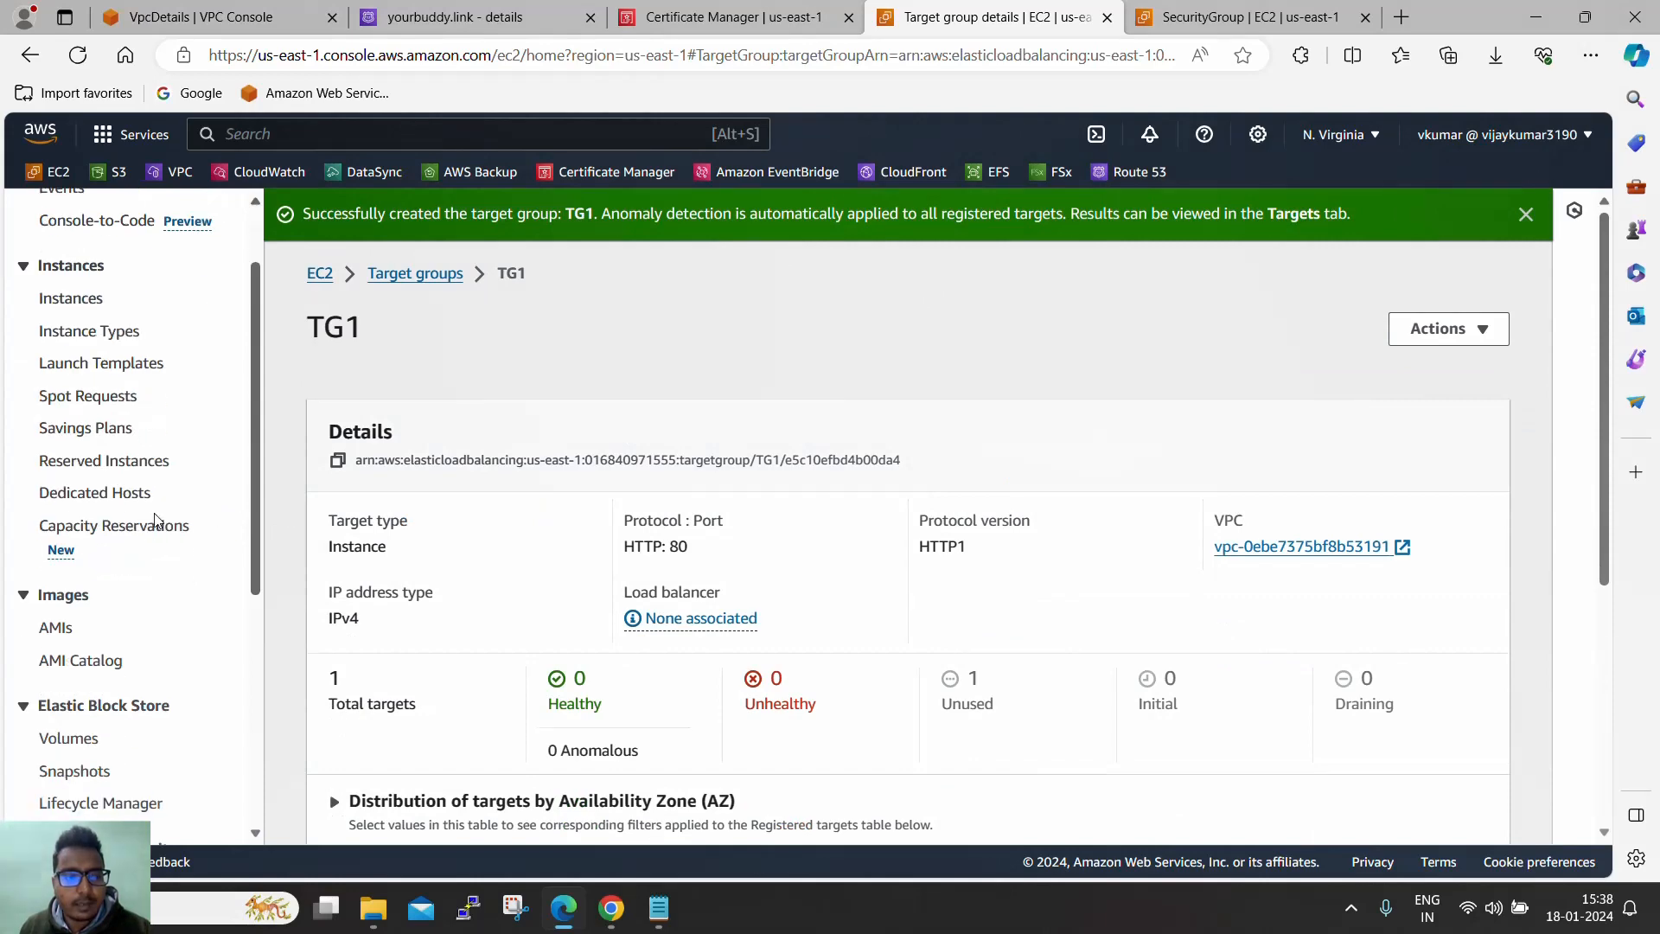
{"action": "left_click", "coordinate": [118, 705]}
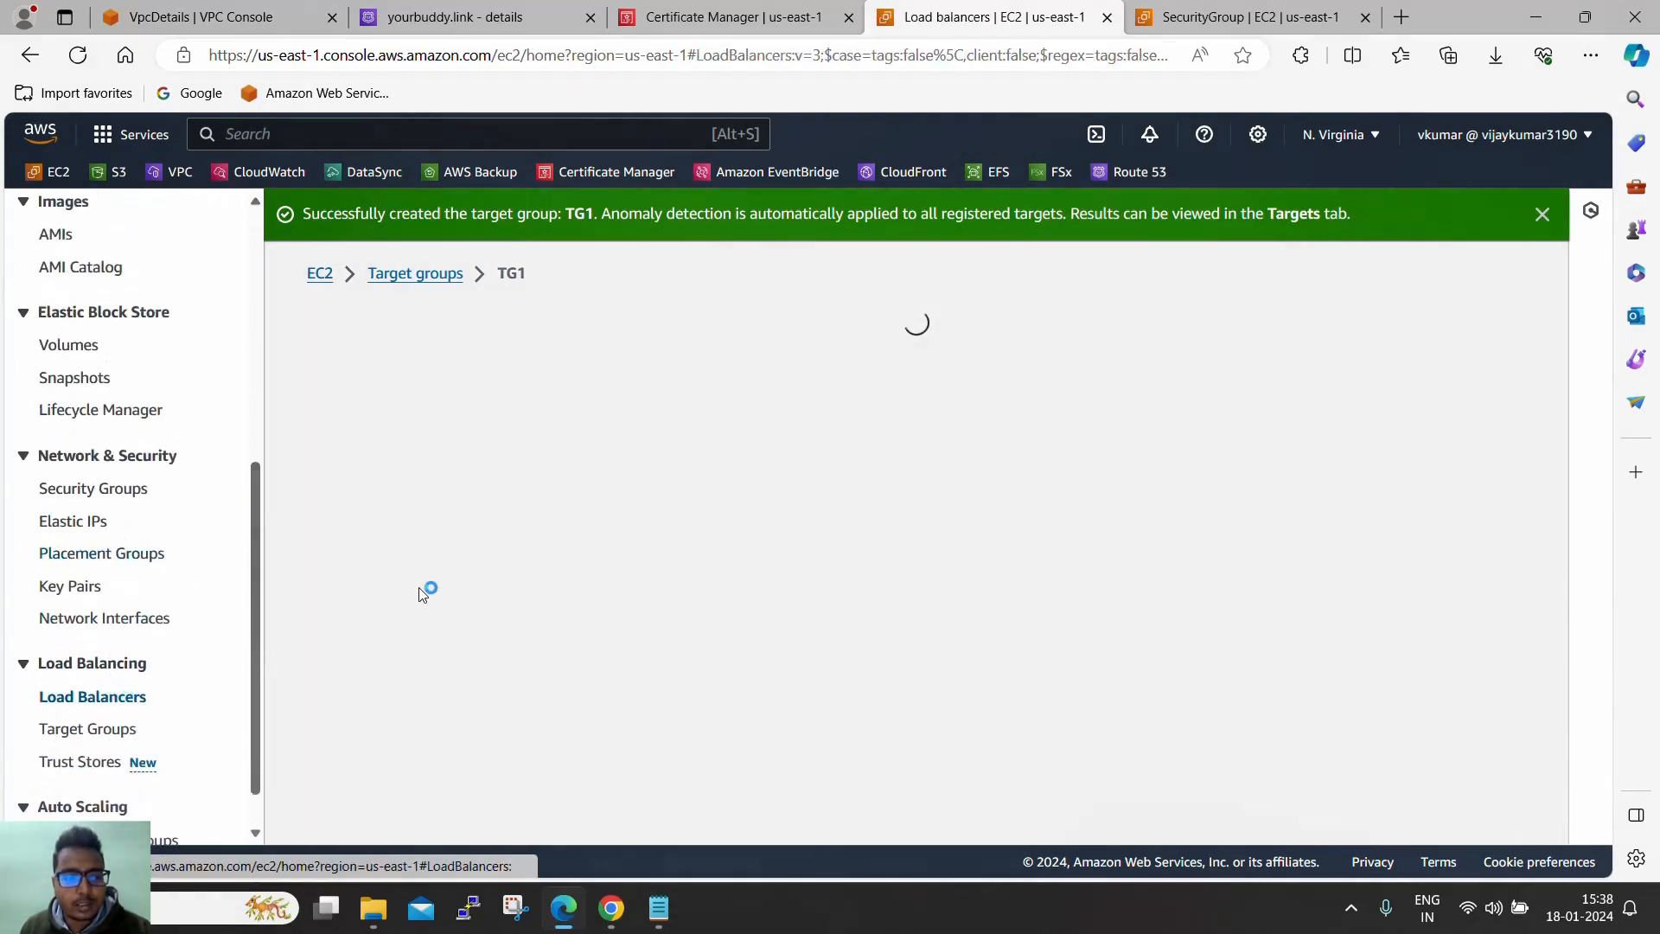
{"action": "left_click", "coordinate": [1370, 279]}
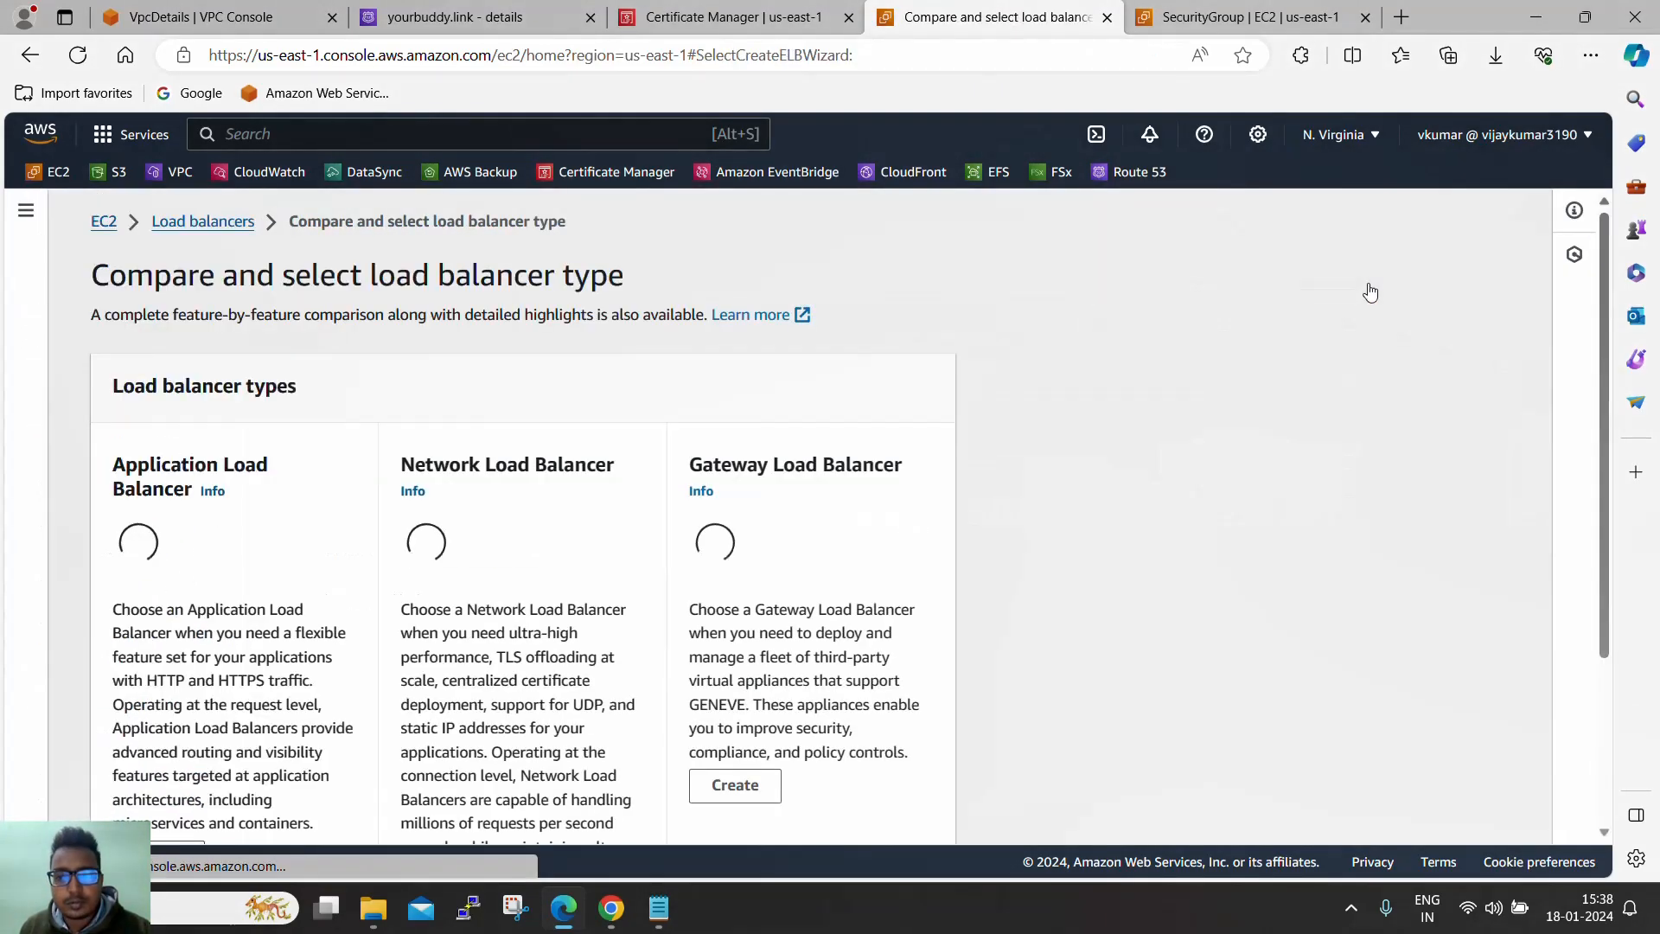
{"action": "scroll", "coordinate": [741, 434], "scroll_direction": "down", "scroll_amount": 5}
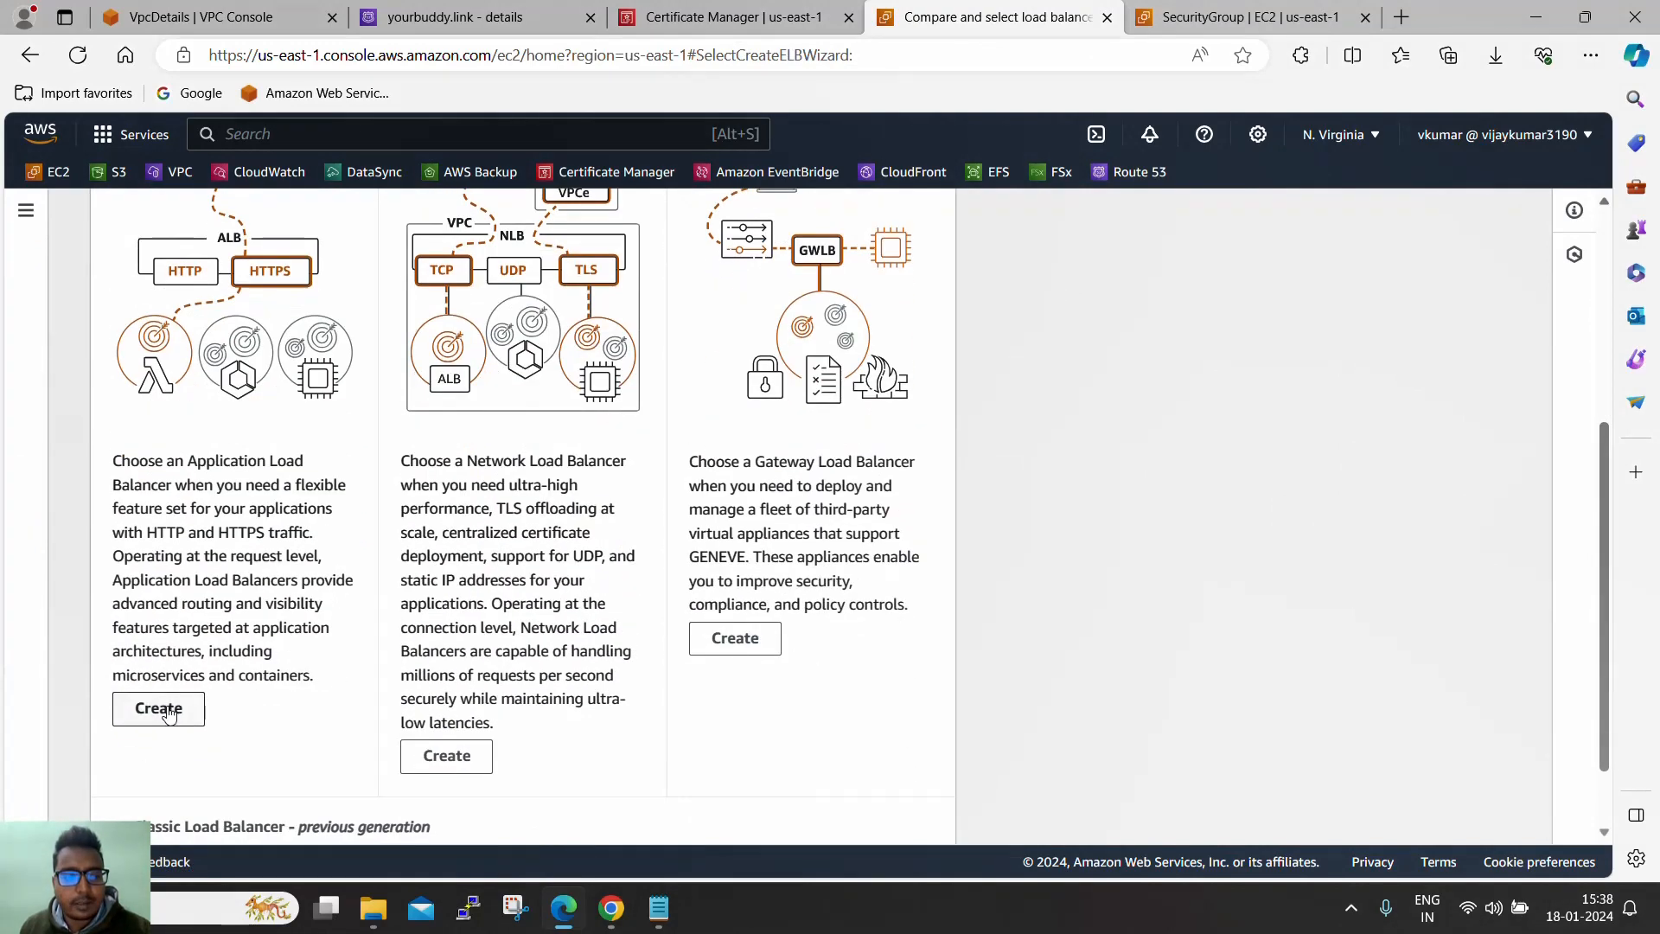
{"action": "left_click", "coordinate": [158, 709]}
Name the load balancer myprivatealb and set its scheme to Internal
{"action": "scroll", "coordinate": [690, 467], "scroll_direction": "down", "scroll_amount": 1}
{"action": "scroll", "coordinate": [690, 467], "scroll_direction": "down", "scroll_amount": 2}
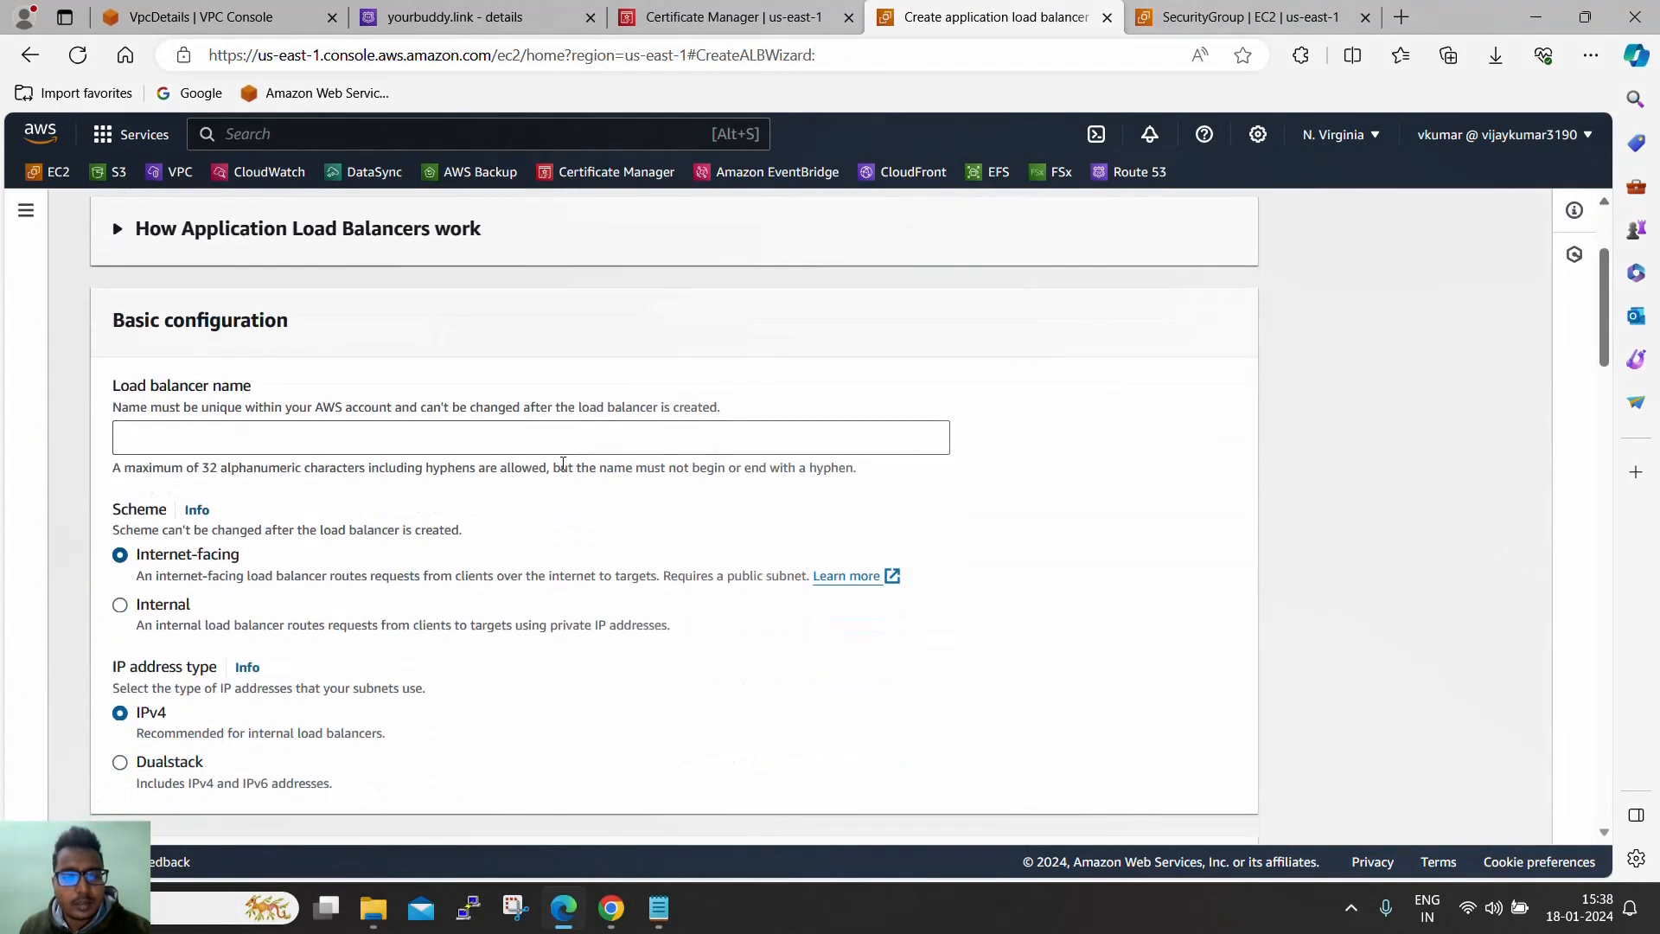
{"action": "left_click", "coordinate": [575, 424]}
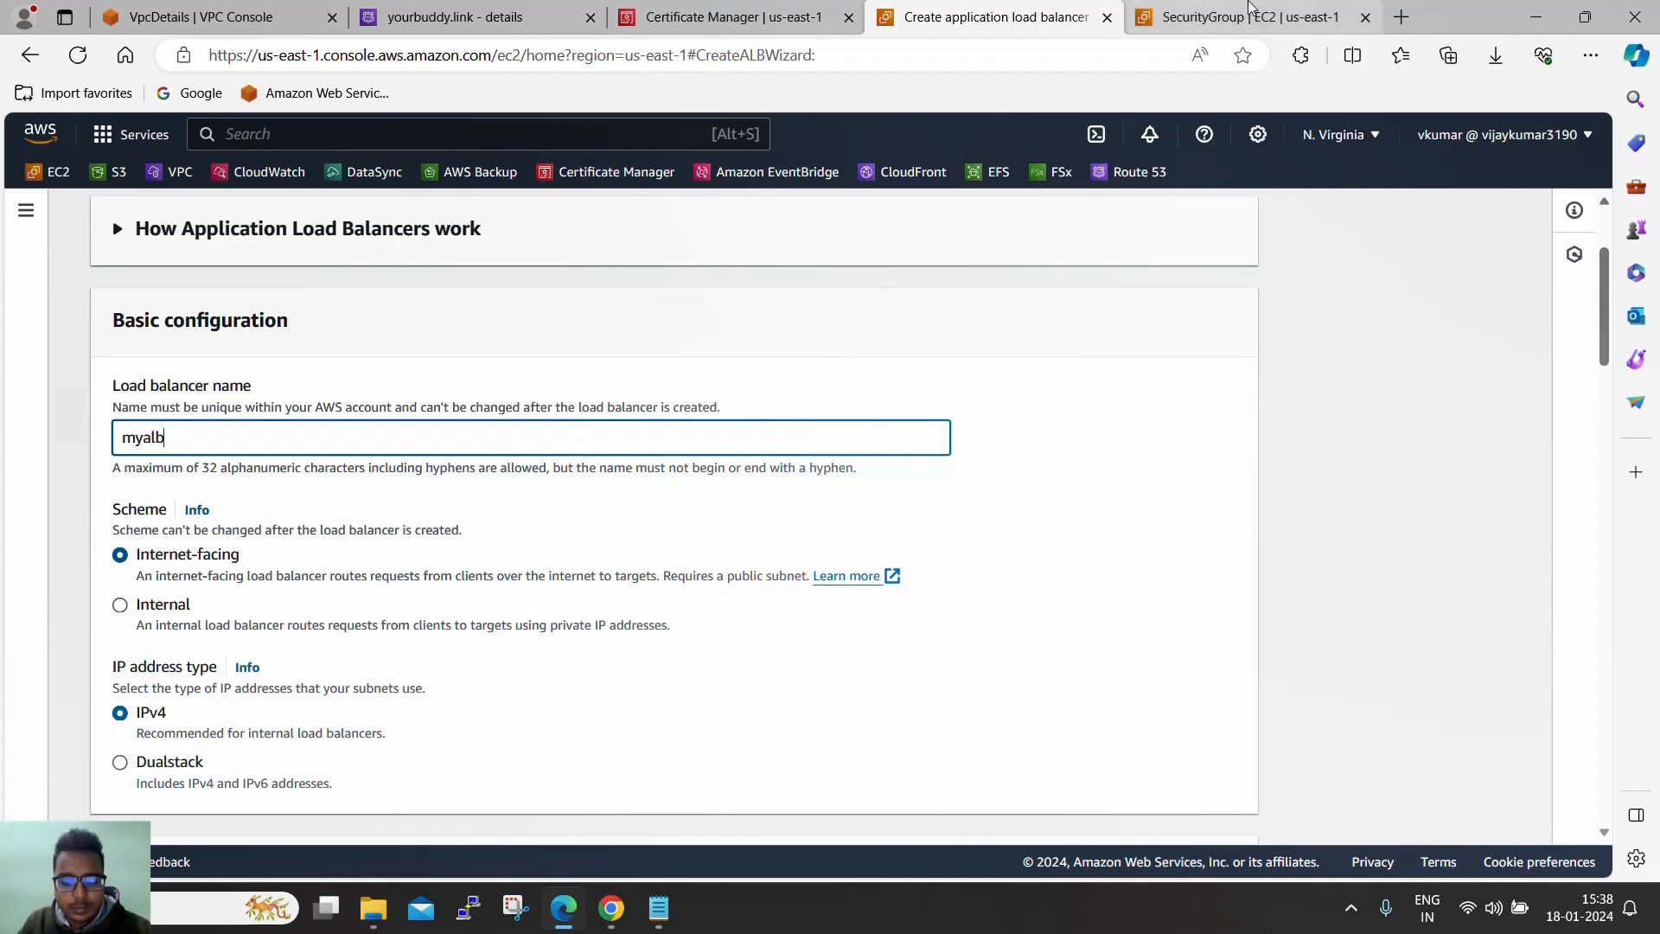
{"action": "type", "text": "my"}
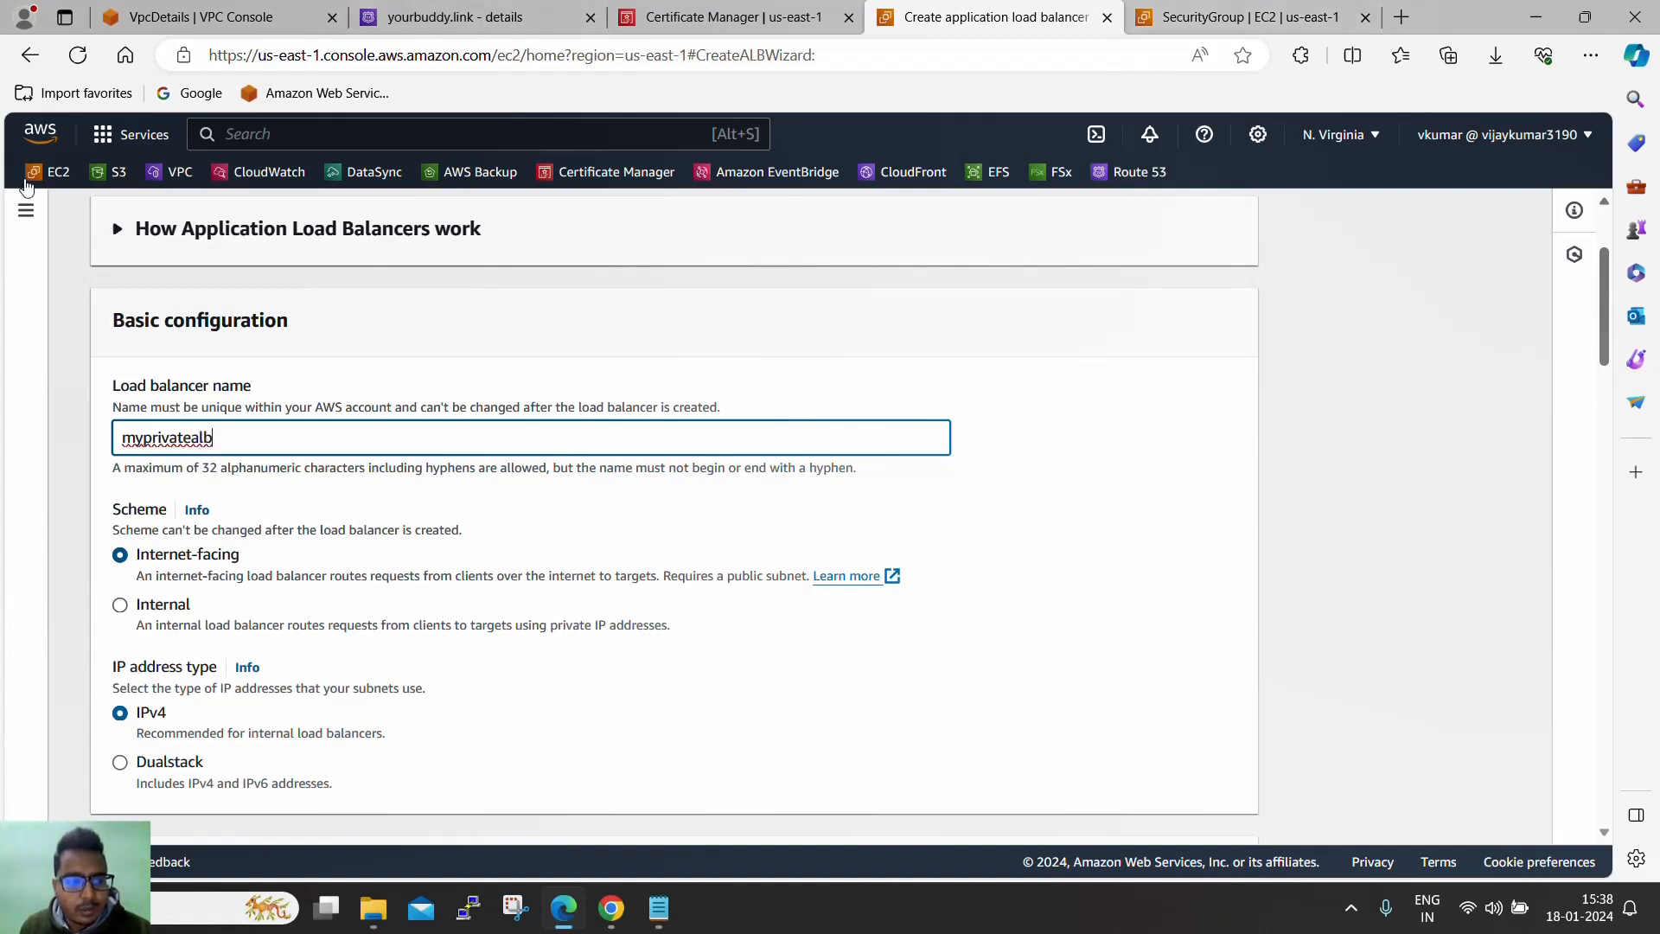
{"action": "left_click_drag", "start_coordinate": [134, 562], "coordinate": [282, 556]}
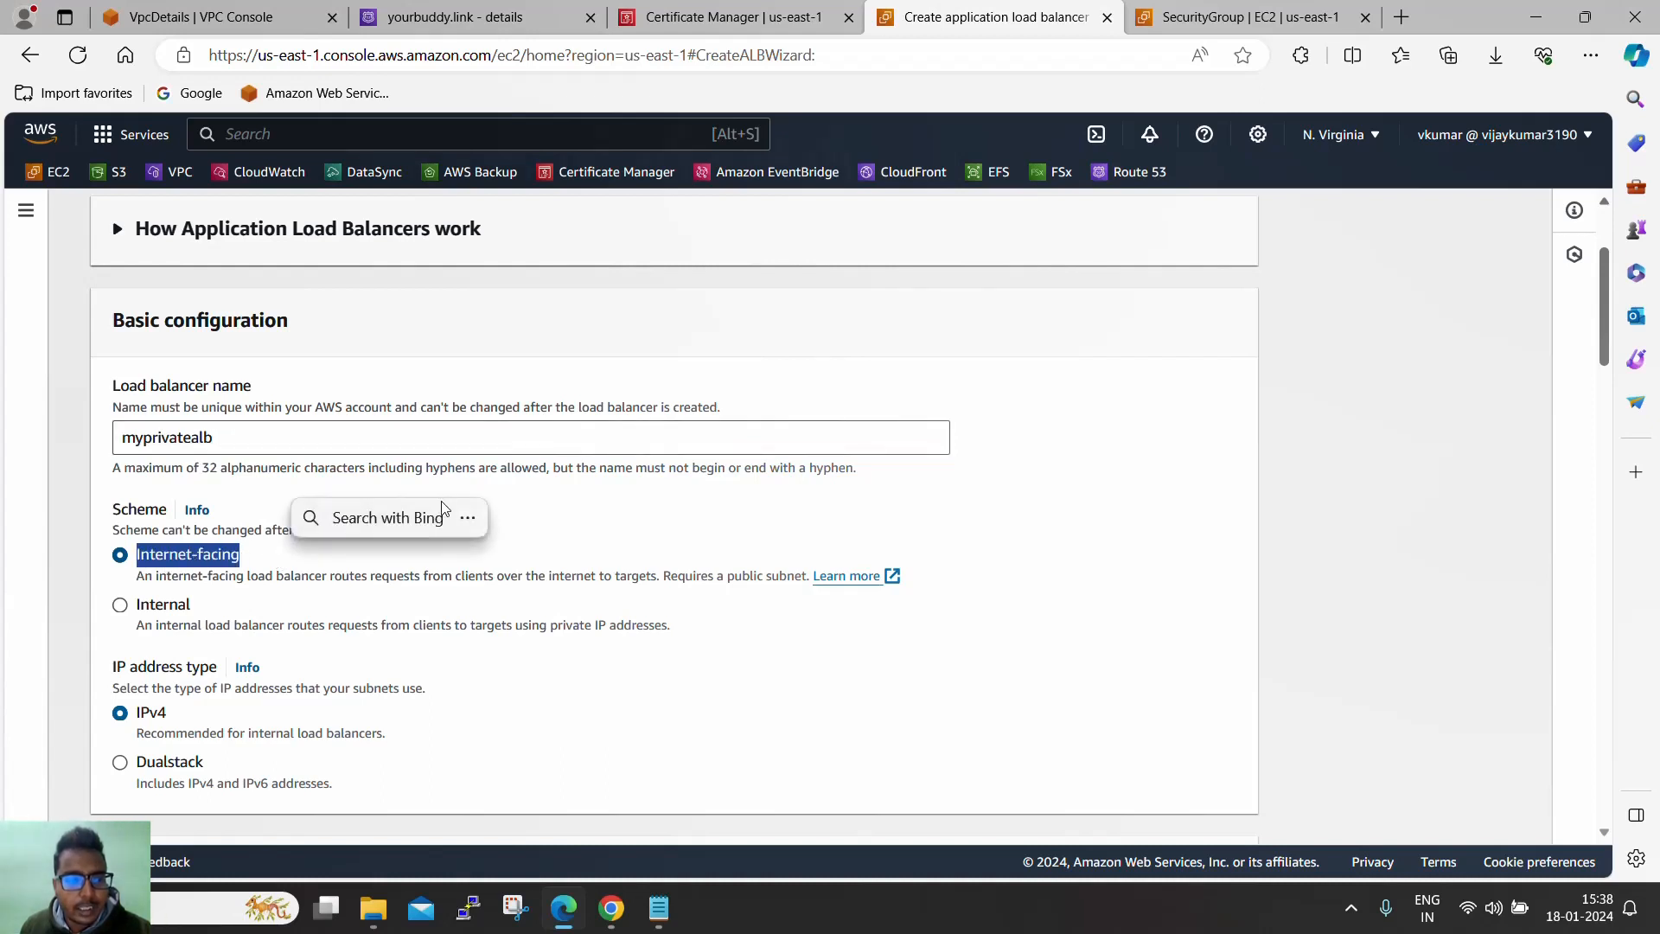
{"action": "left_click", "coordinate": [121, 603]}
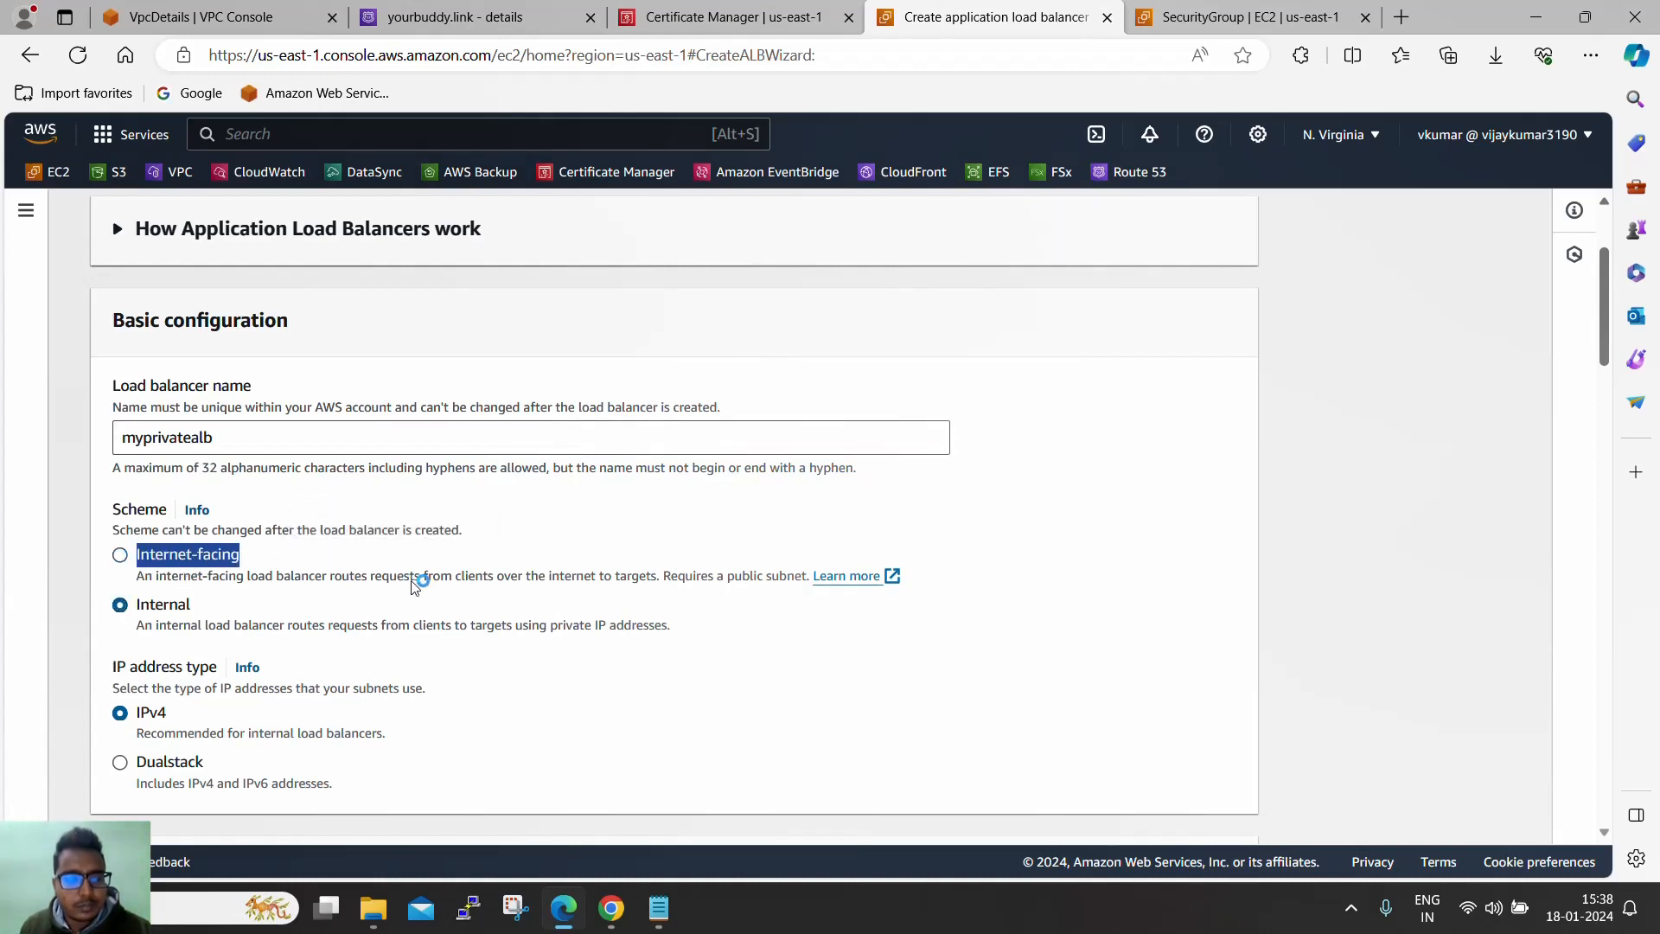
{"action": "left_click", "coordinate": [380, 616]}
{"action": "scroll", "coordinate": [381, 610], "scroll_direction": "down", "scroll_amount": 1}
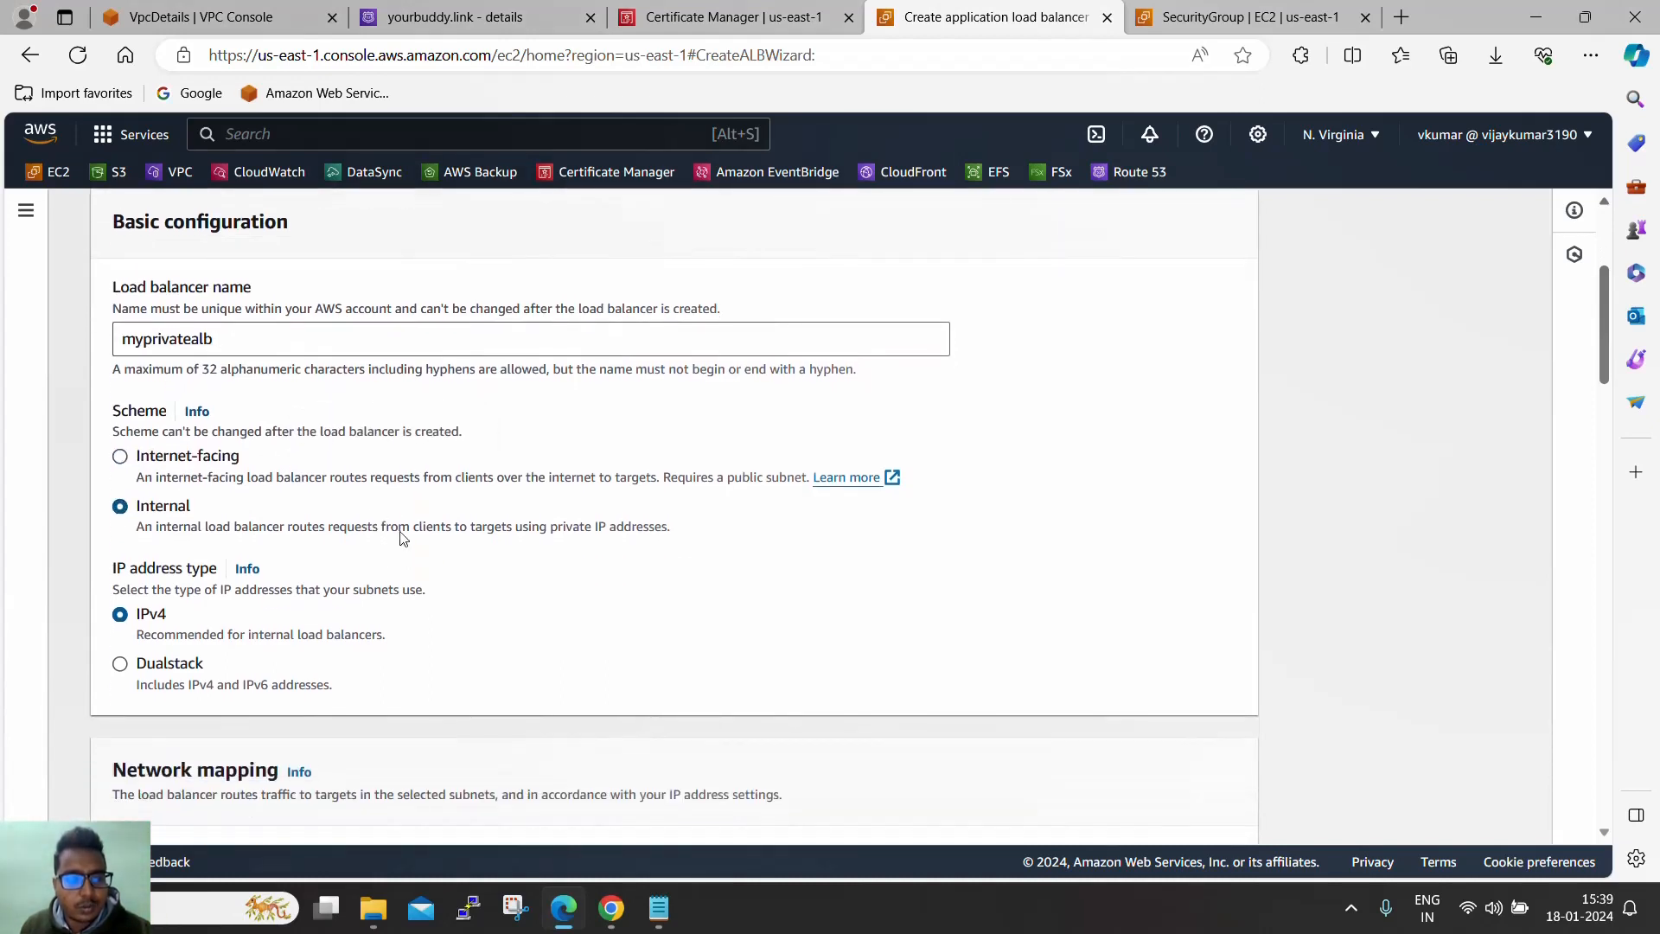
{"action": "scroll", "coordinate": [402, 538], "scroll_direction": "down", "scroll_amount": 3}
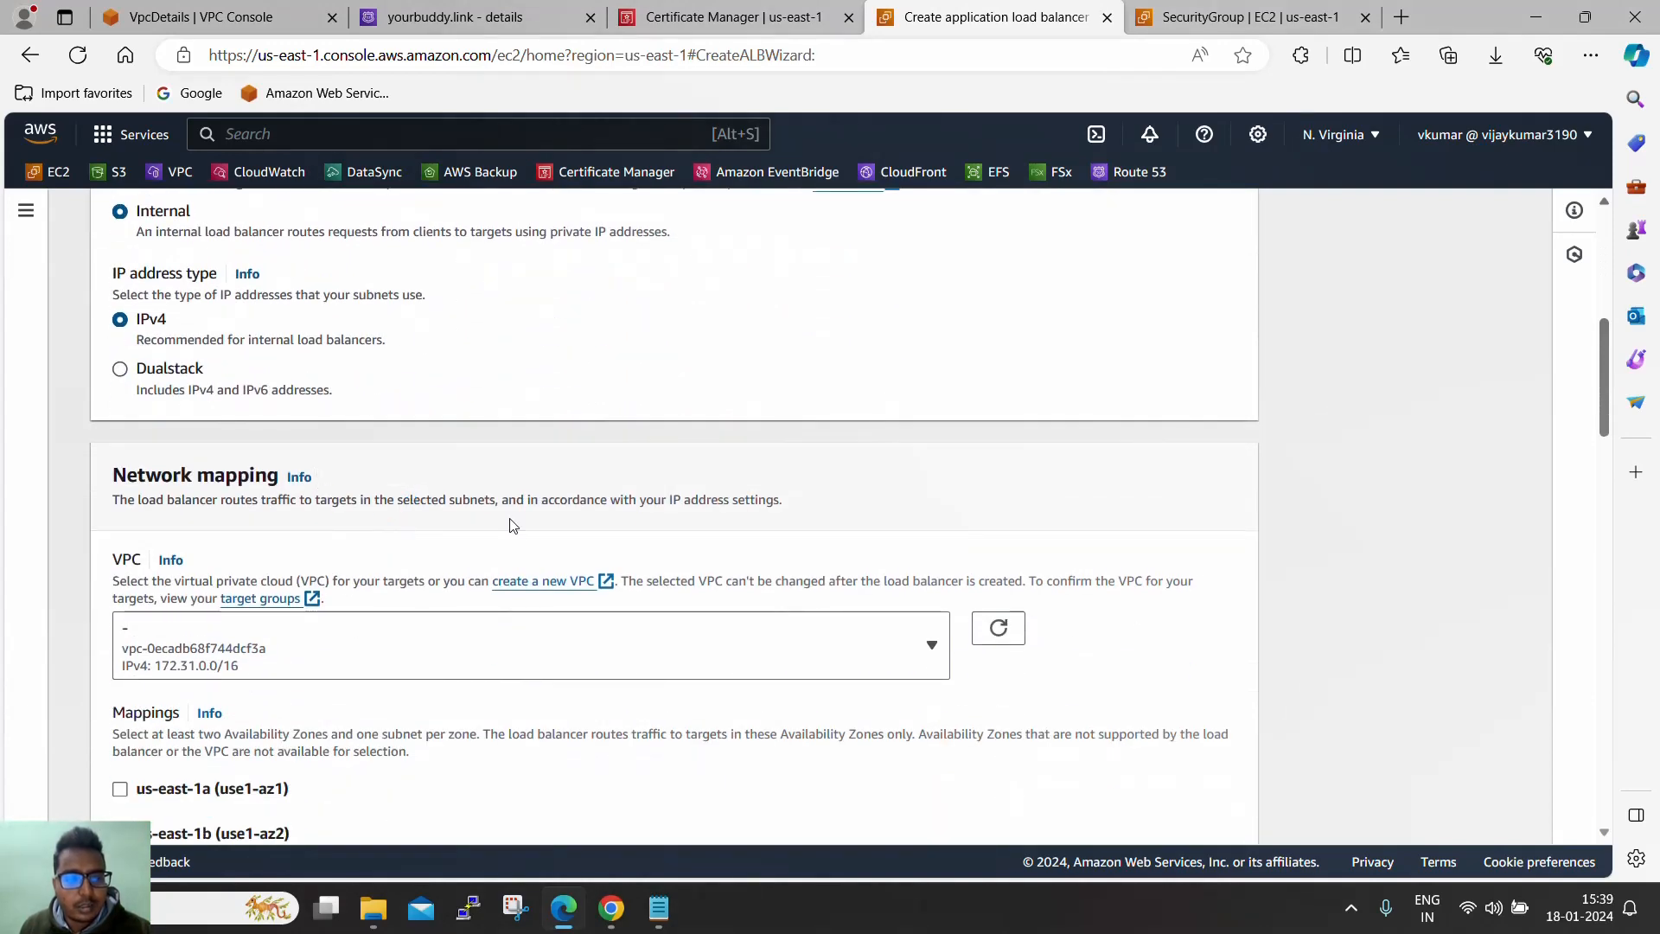
Set the load balancer's VPC to my-vpc in the network mapping
{"action": "scroll", "coordinate": [510, 525], "scroll_direction": "down", "scroll_amount": 1}
{"action": "left_click", "coordinate": [453, 537]}
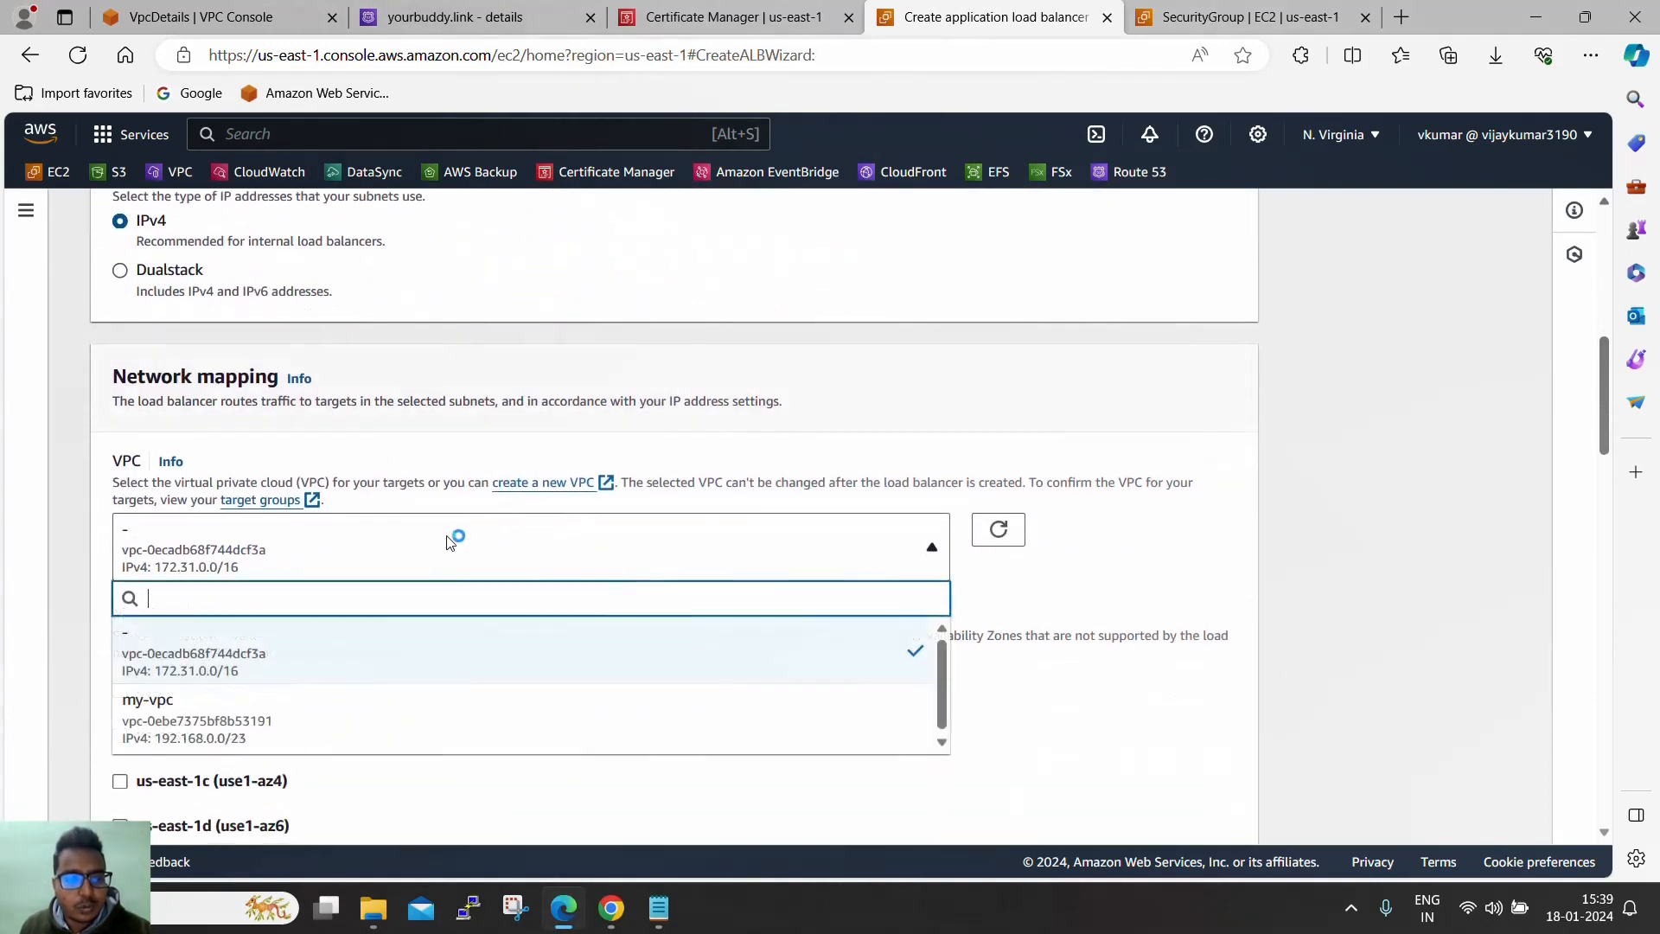
{"action": "left_click", "coordinate": [267, 726]}
Map the load balancer to zone us-east-1a with subnet PrivateA and zone us-east-1b with subnet PrivateB
{"action": "scroll", "coordinate": [137, 594], "scroll_direction": "down", "scroll_amount": 2}
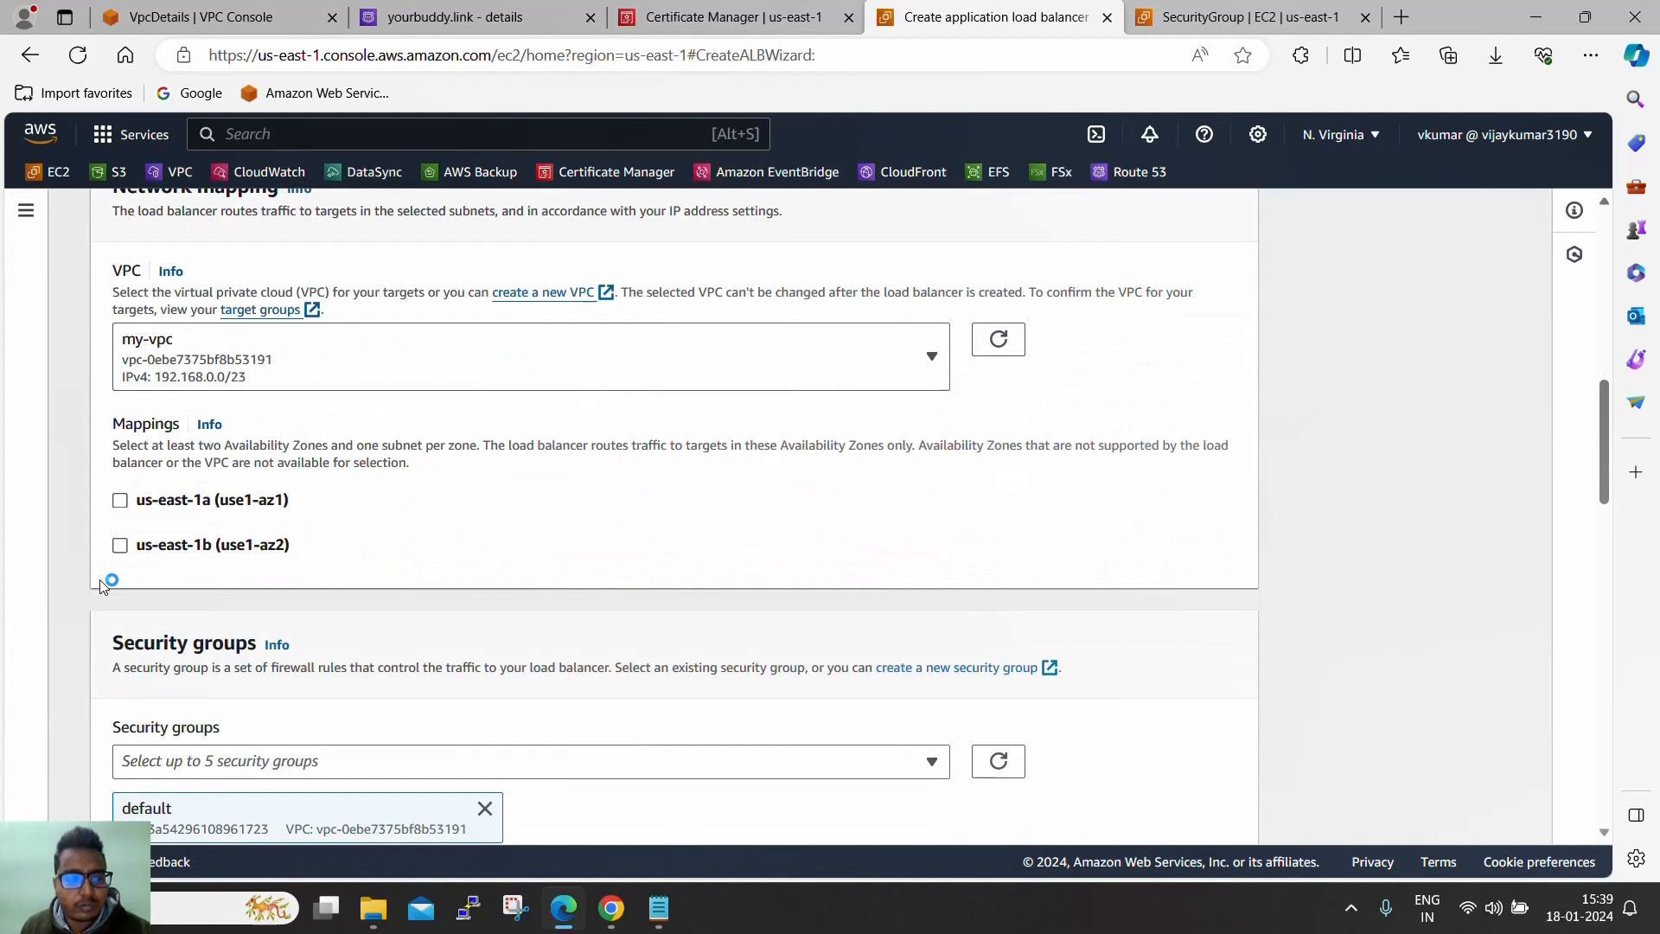
{"action": "left_click", "coordinate": [120, 494]}
{"action": "scroll", "coordinate": [125, 605], "scroll_direction": "down", "scroll_amount": 2}
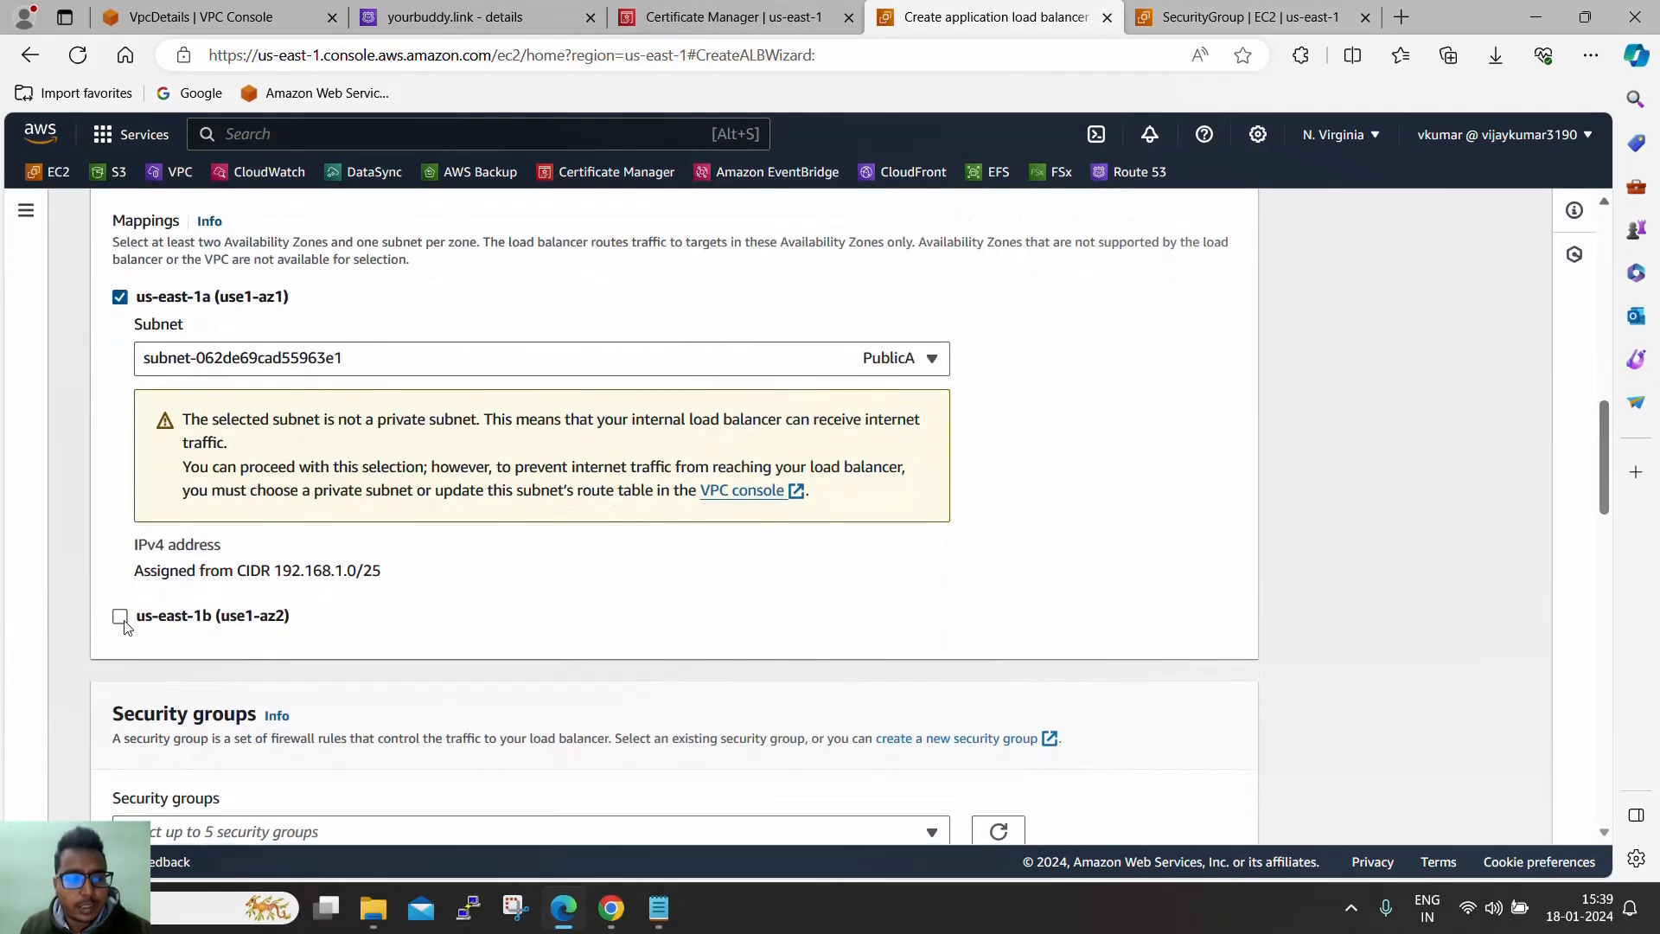
{"action": "left_click", "coordinate": [120, 615]}
{"action": "left_click", "coordinate": [424, 368]}
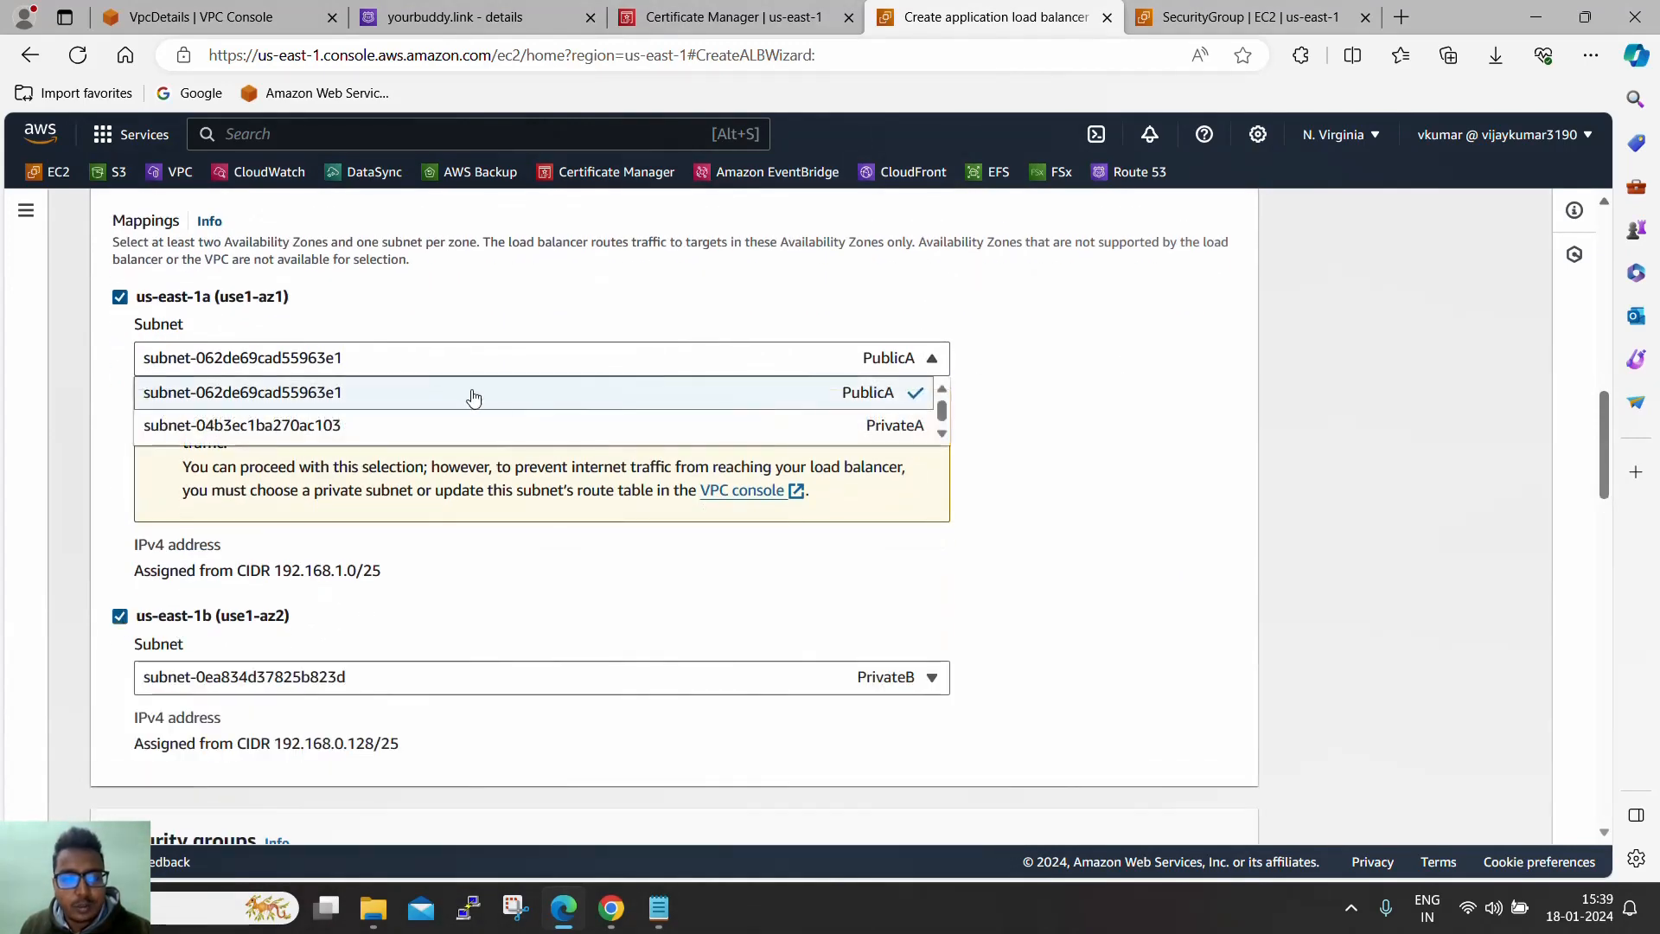
{"action": "left_click", "coordinate": [511, 432]}
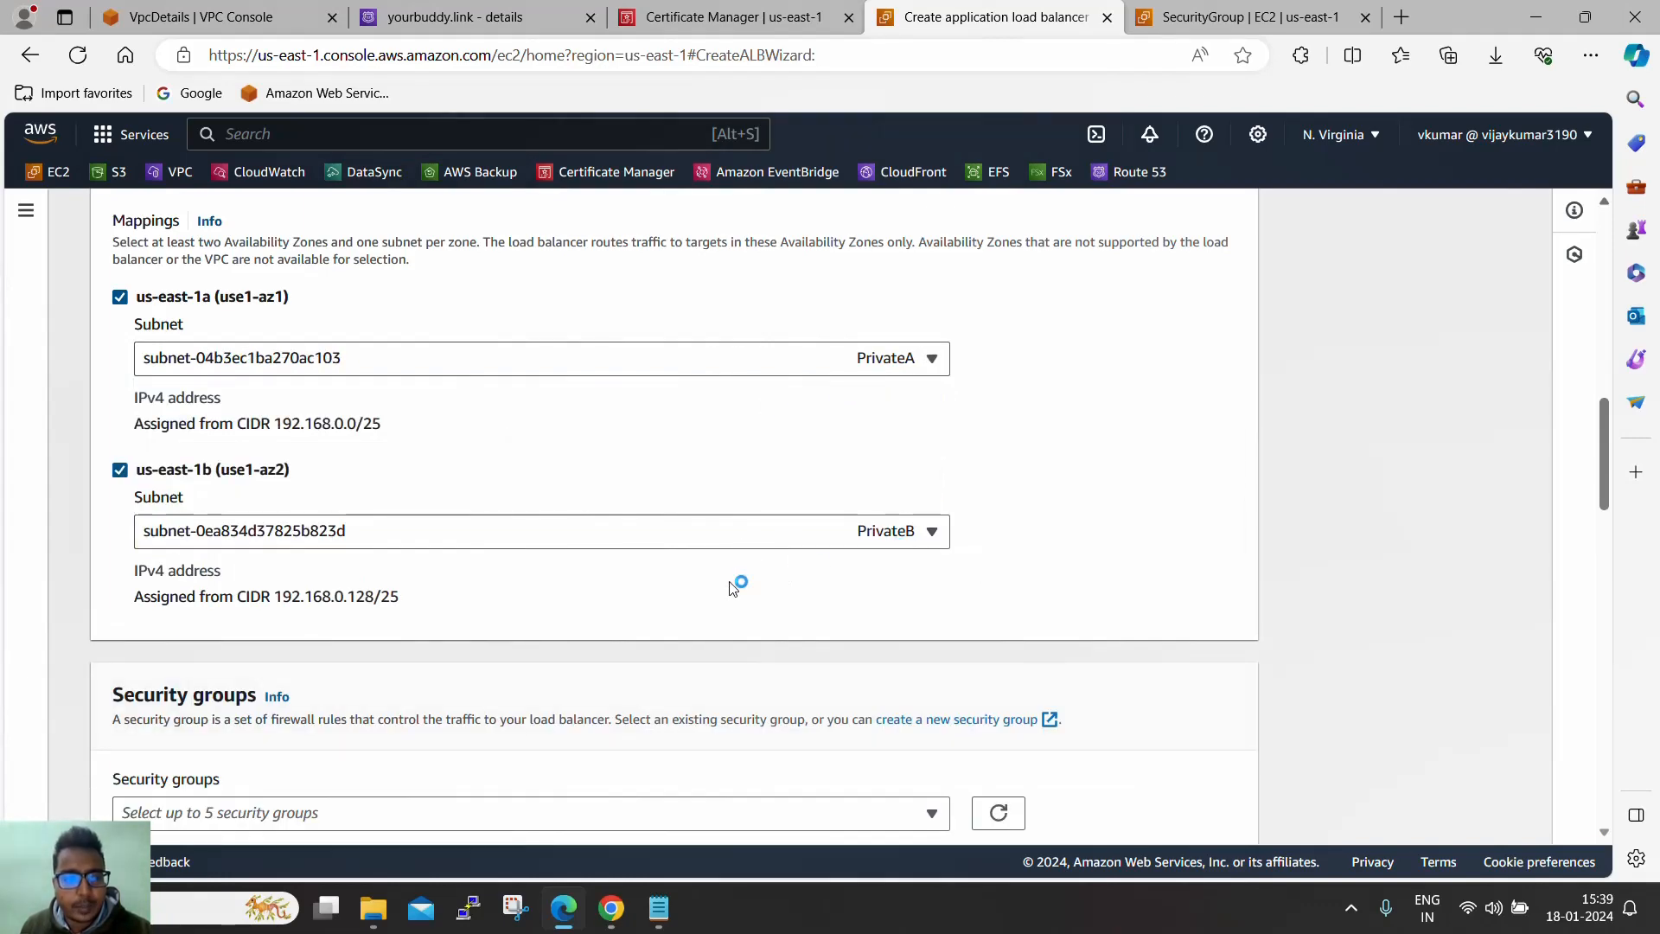
Replace the load balancer's default security group with ALB-SG
{"action": "scroll", "coordinate": [694, 608], "scroll_direction": "down", "scroll_amount": 2}
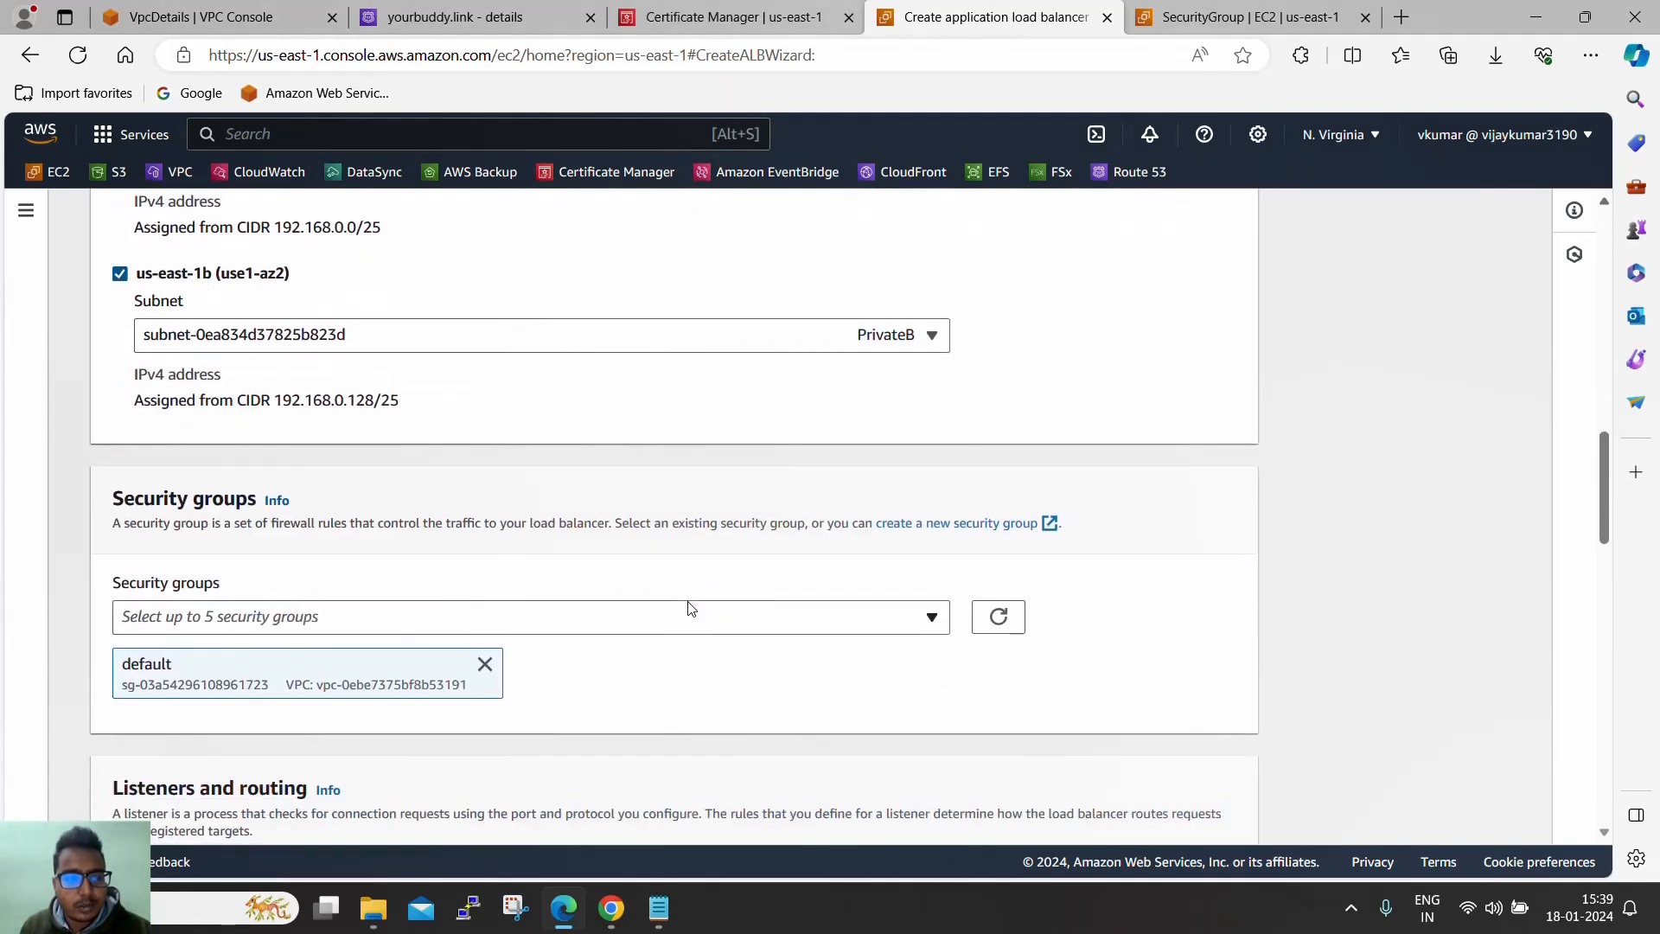
{"action": "scroll", "coordinate": [690, 608], "scroll_direction": "down", "scroll_amount": 1}
{"action": "left_click", "coordinate": [485, 566]}
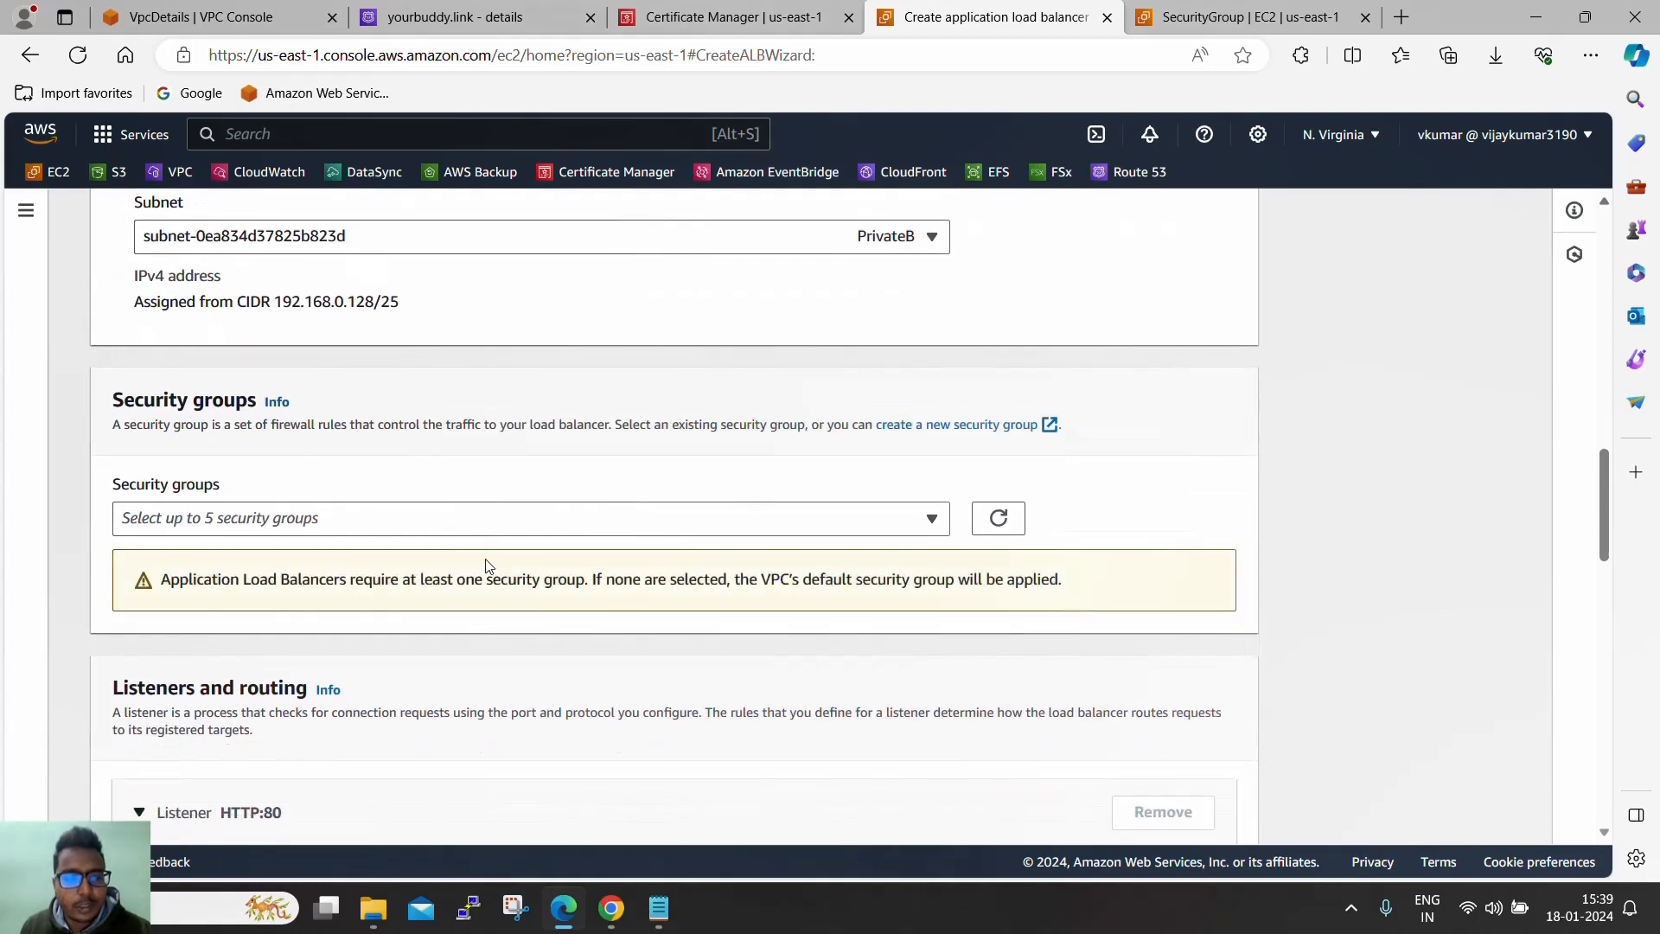
{"action": "left_click", "coordinate": [504, 528]}
{"action": "left_click", "coordinate": [396, 609]}
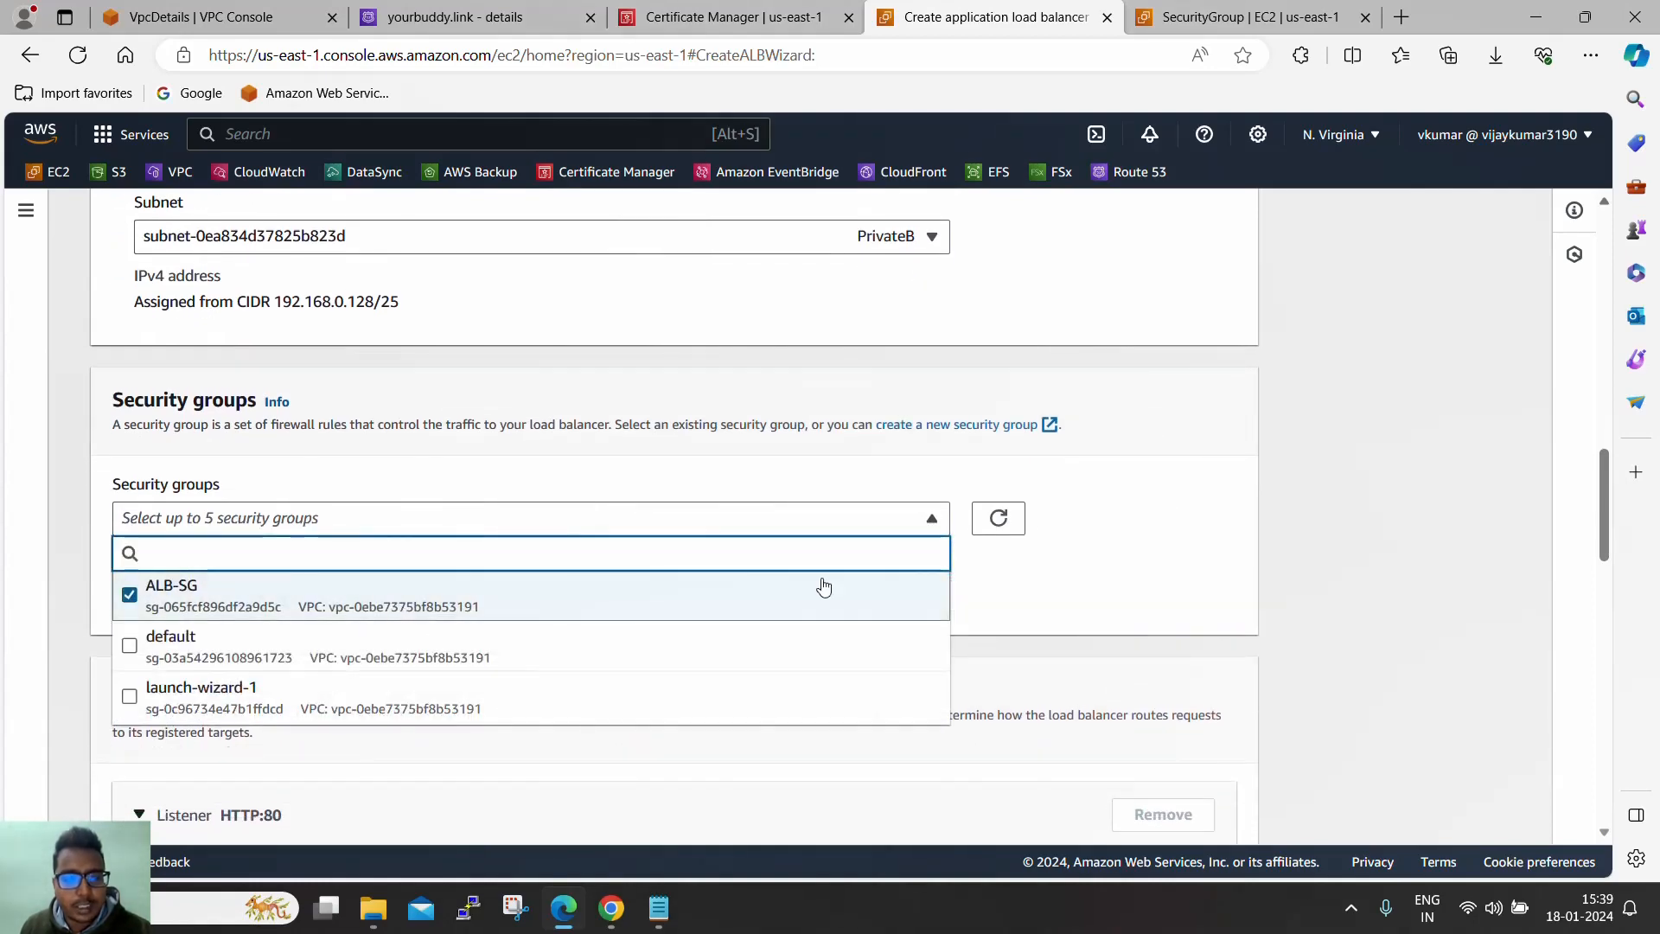
{"action": "left_click", "coordinate": [1091, 572]}
Forward the load balancer's listener to target group TG1 and set the listener protocol to HTTPS
{"action": "scroll", "coordinate": [1061, 581], "scroll_direction": "down", "scroll_amount": 5}
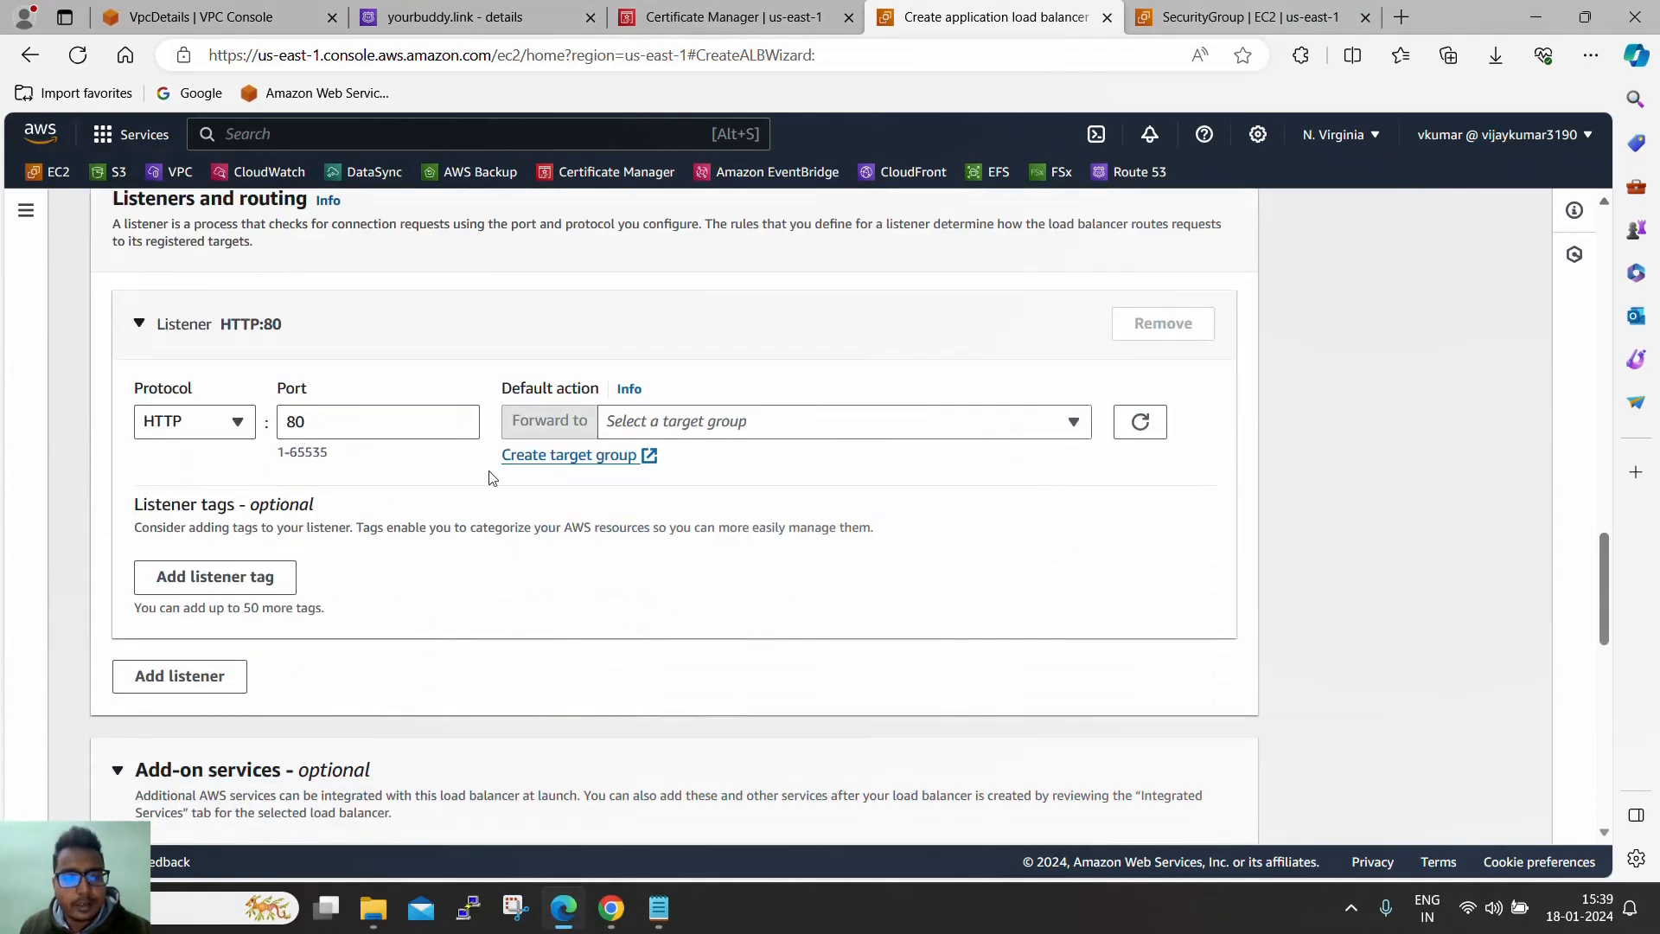
{"action": "left_click", "coordinate": [828, 424]}
{"action": "left_click", "coordinate": [782, 505]}
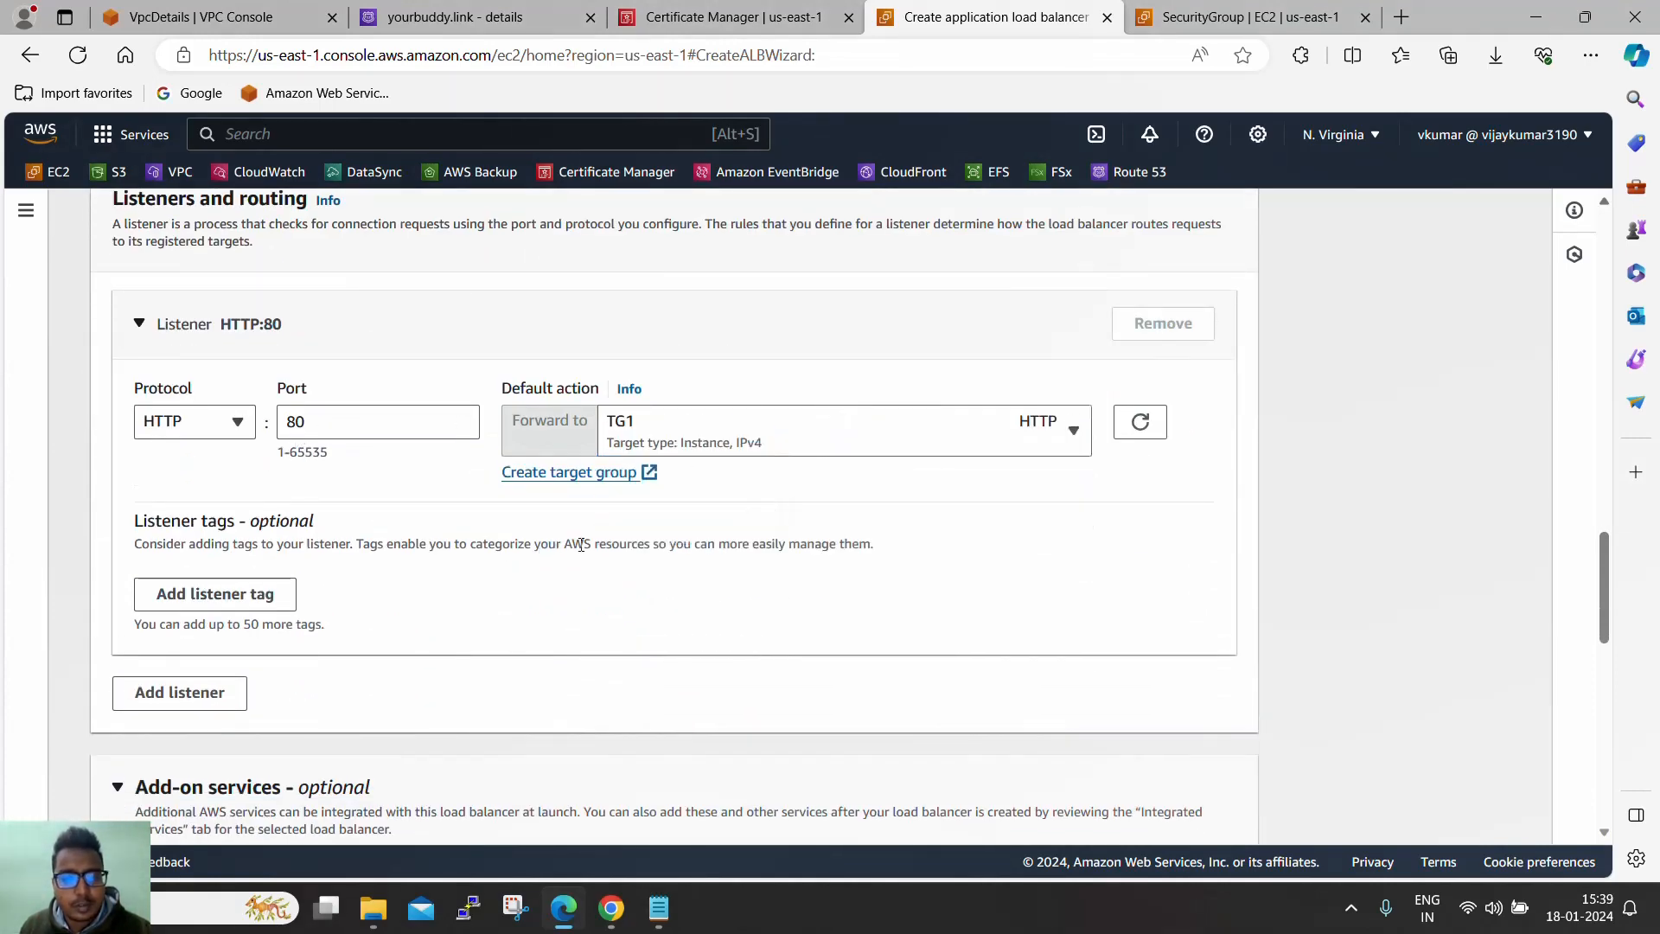
{"action": "scroll", "coordinate": [503, 545], "scroll_direction": "down", "scroll_amount": 10}
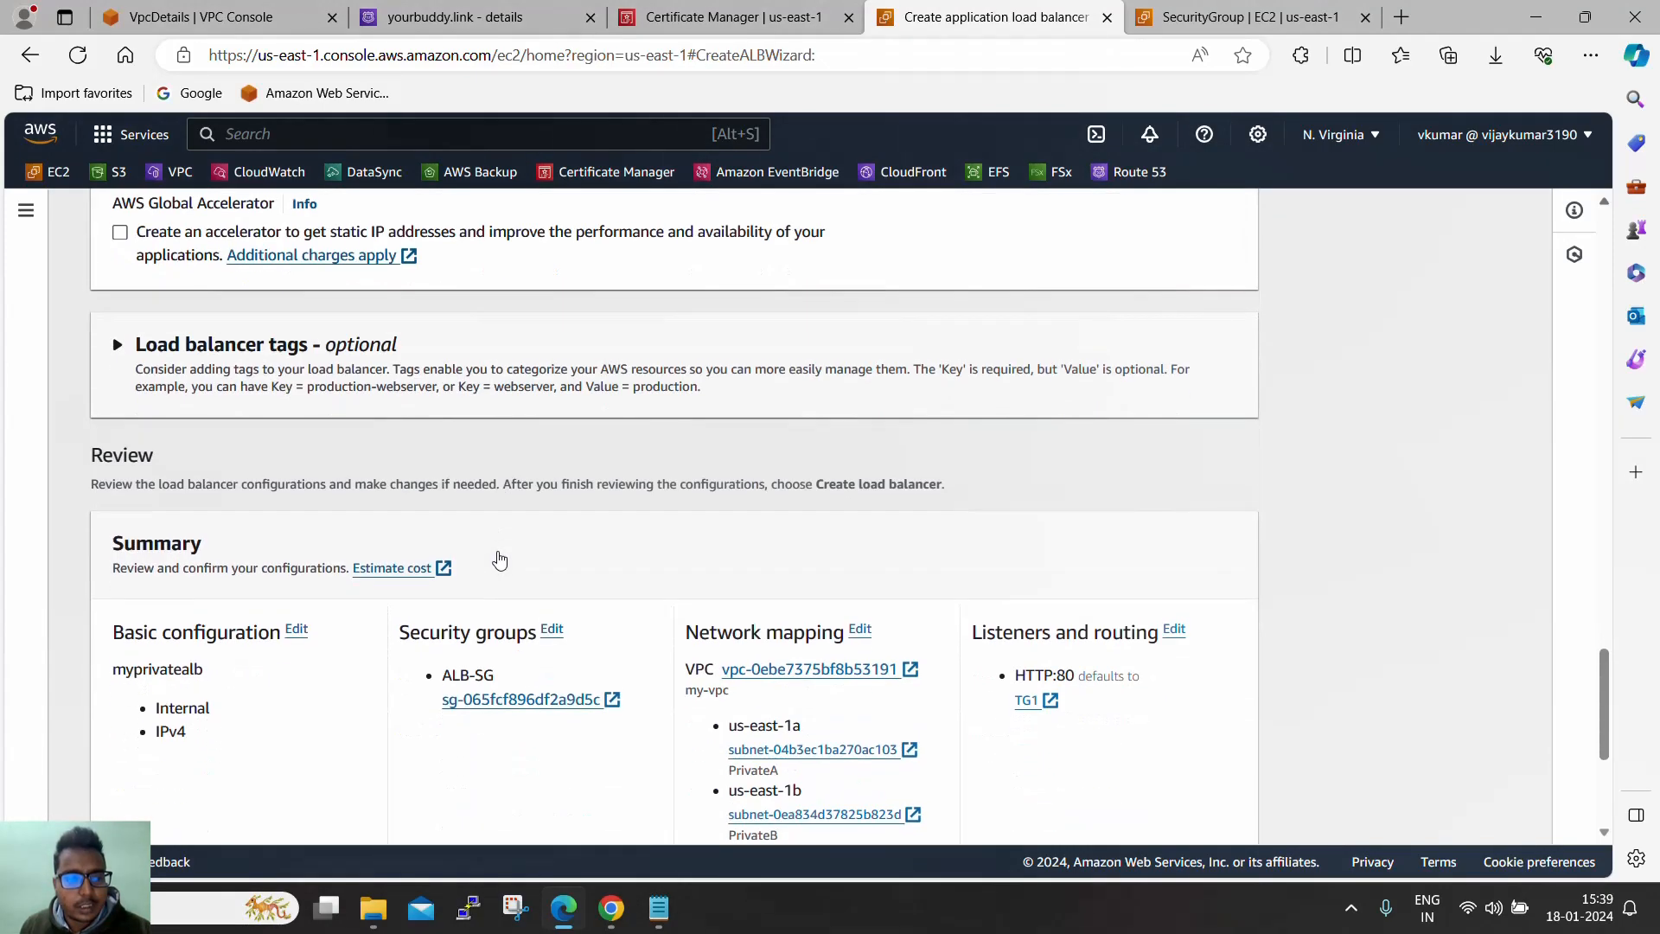
{"action": "scroll", "coordinate": [500, 560], "scroll_direction": "down", "scroll_amount": 3}
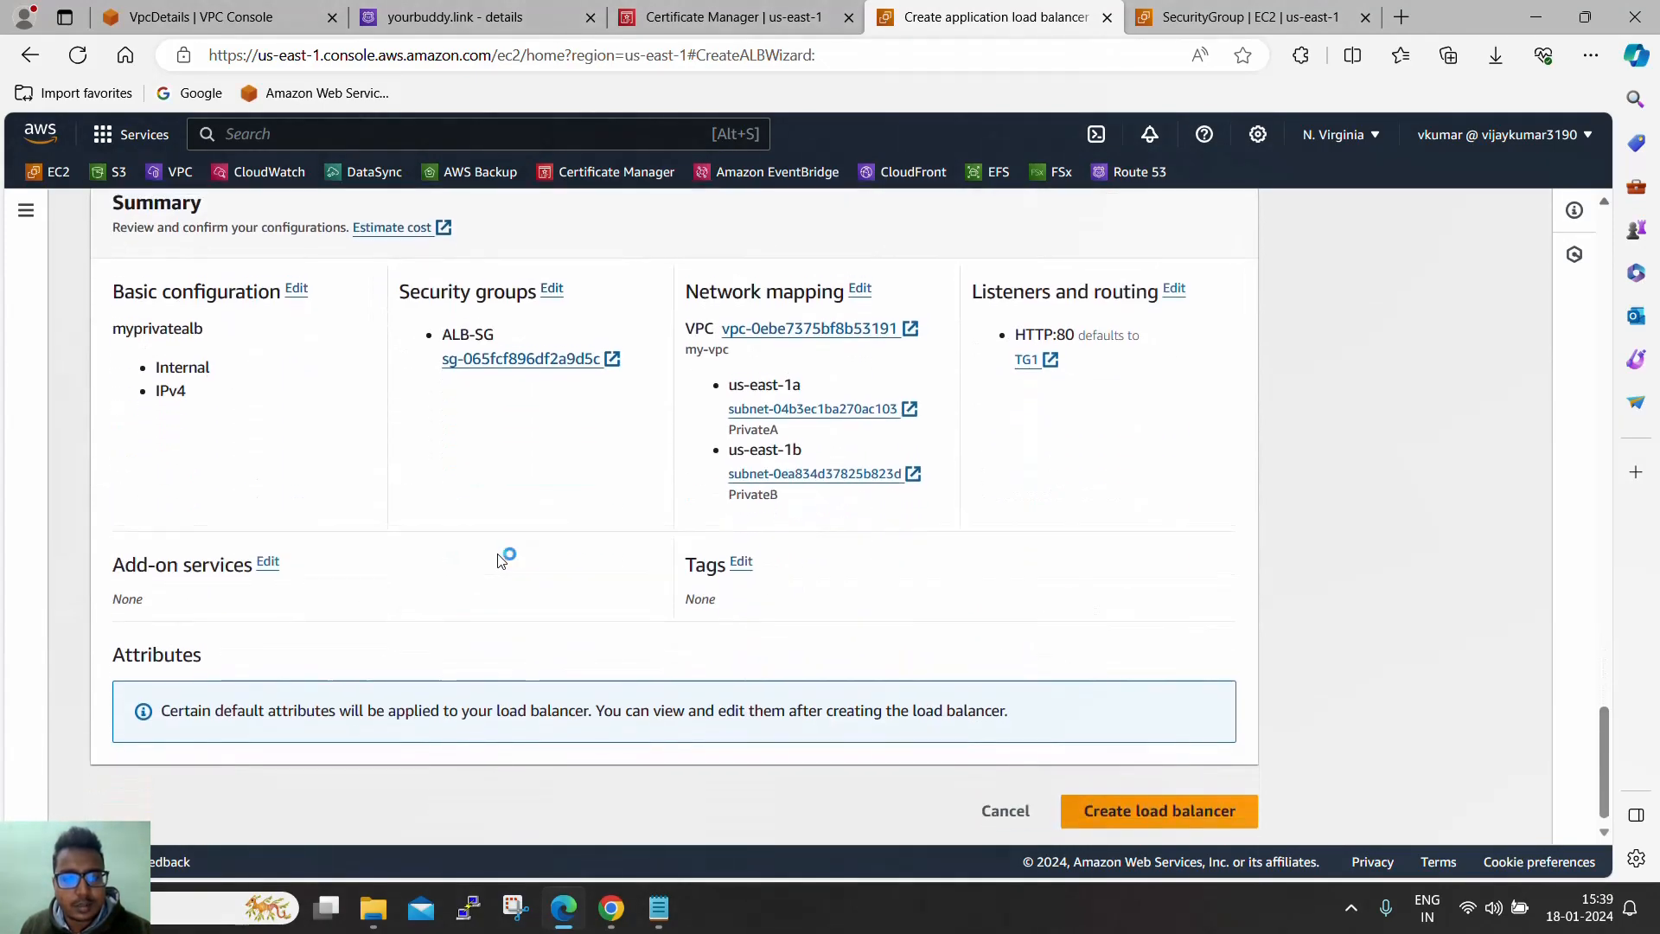
{"action": "scroll", "coordinate": [500, 561], "scroll_direction": "up", "scroll_amount": 4}
{"action": "scroll", "coordinate": [499, 560], "scroll_direction": "up", "scroll_amount": 10}
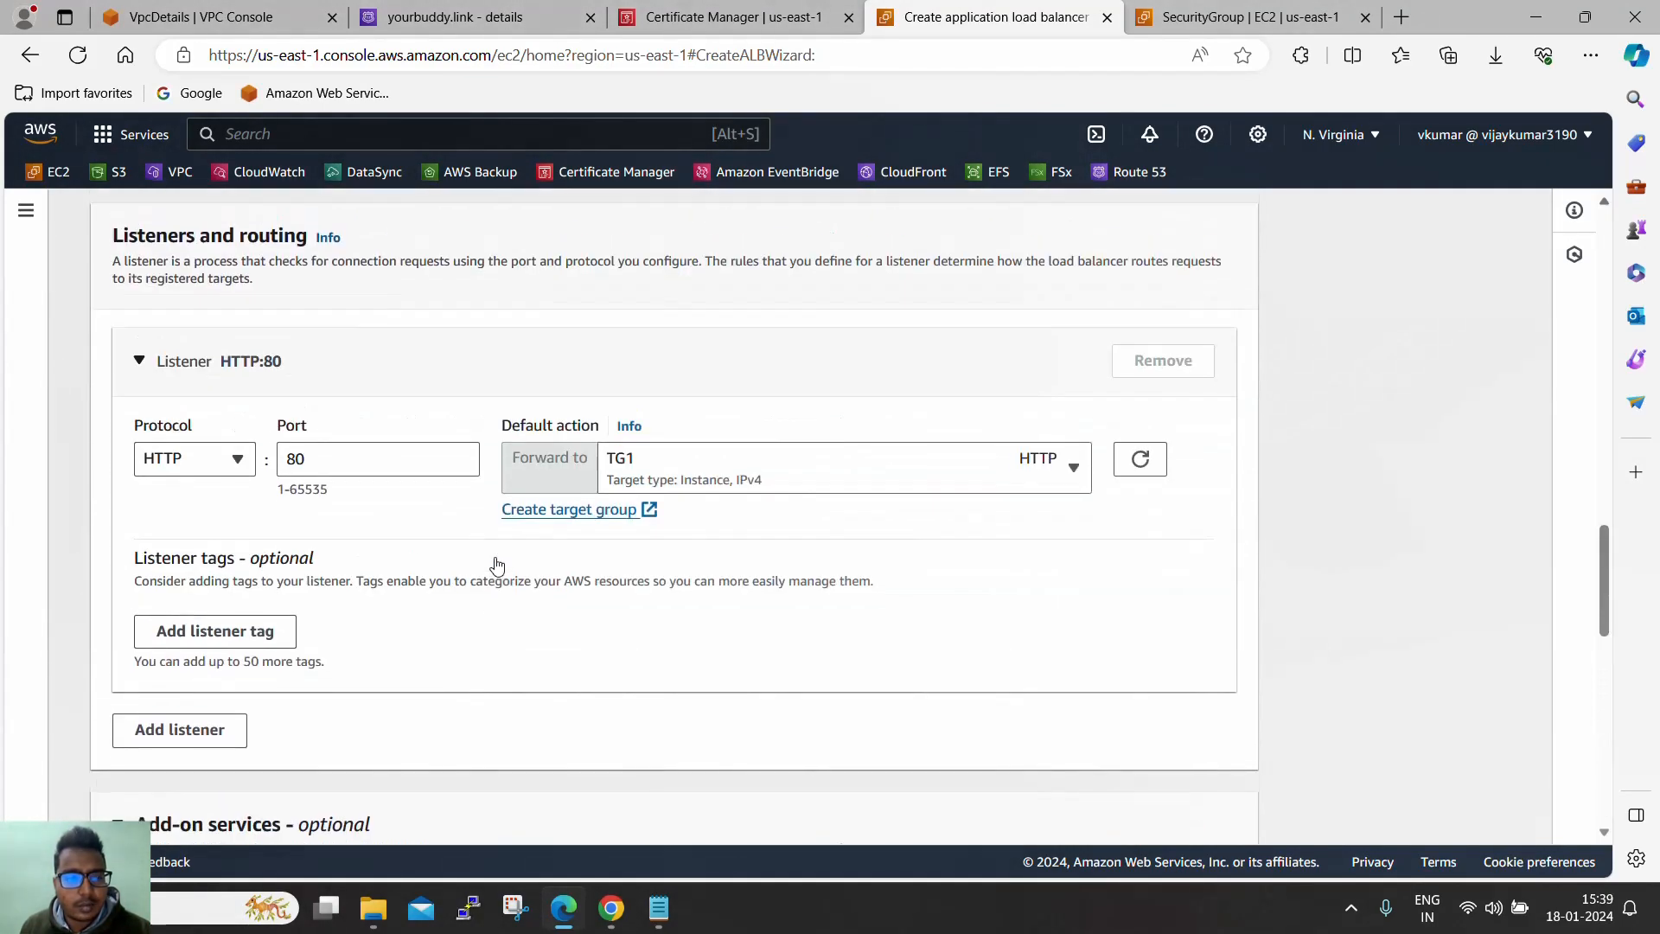
{"action": "left_click", "coordinate": [211, 588]}
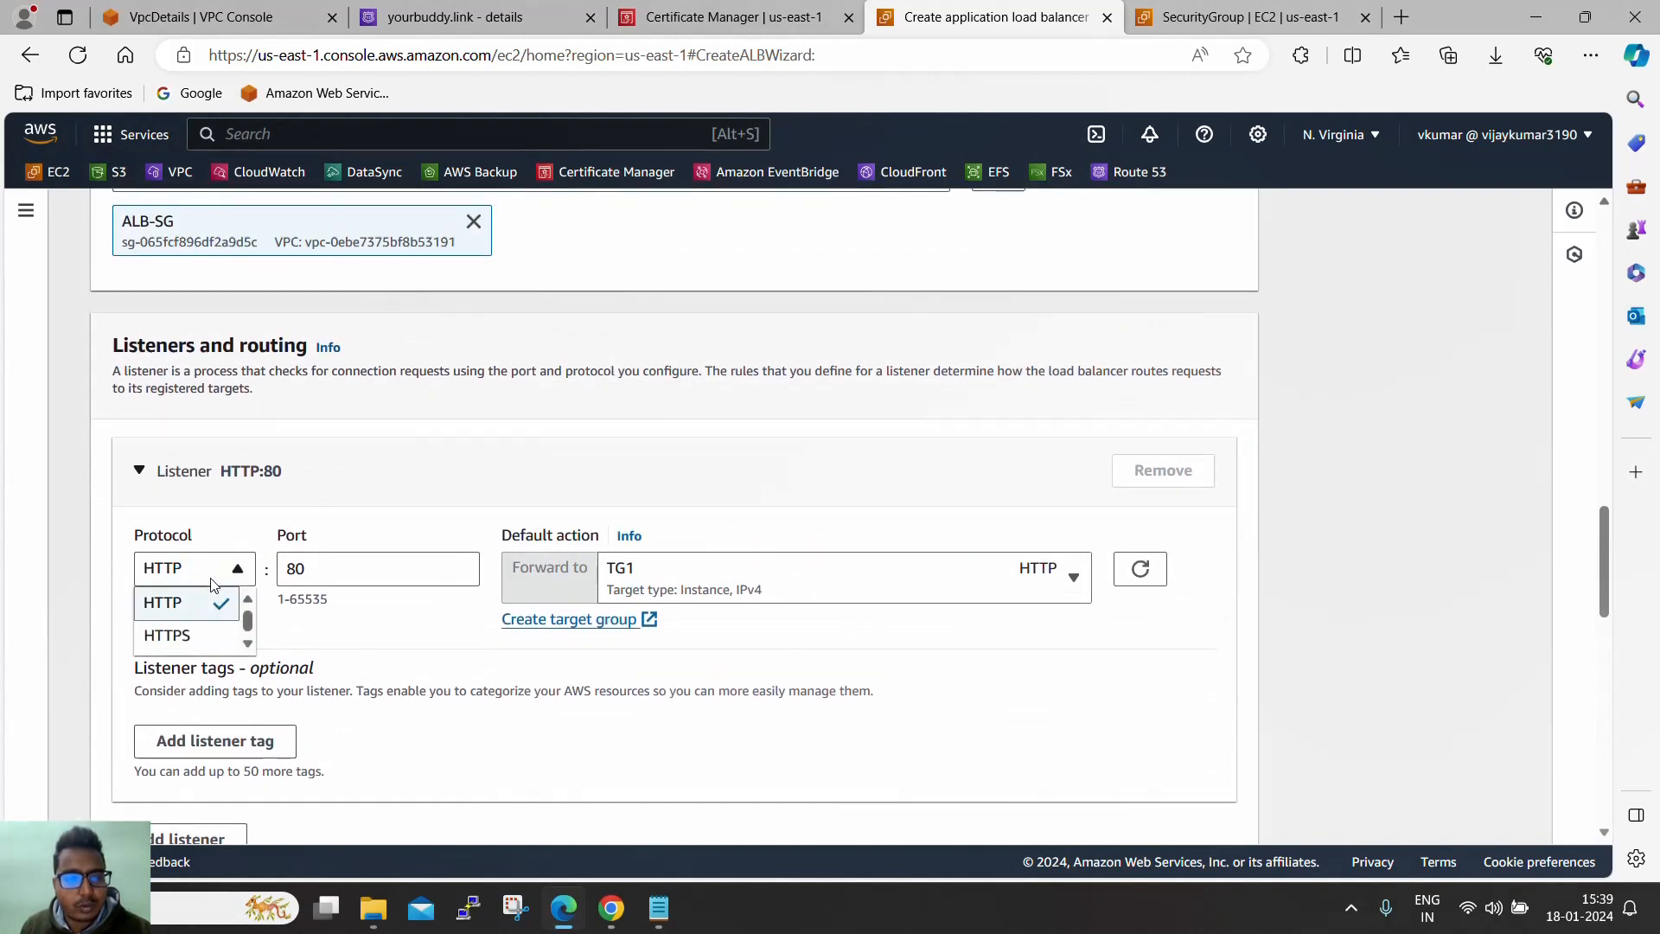
{"action": "left_click", "coordinate": [205, 635]}
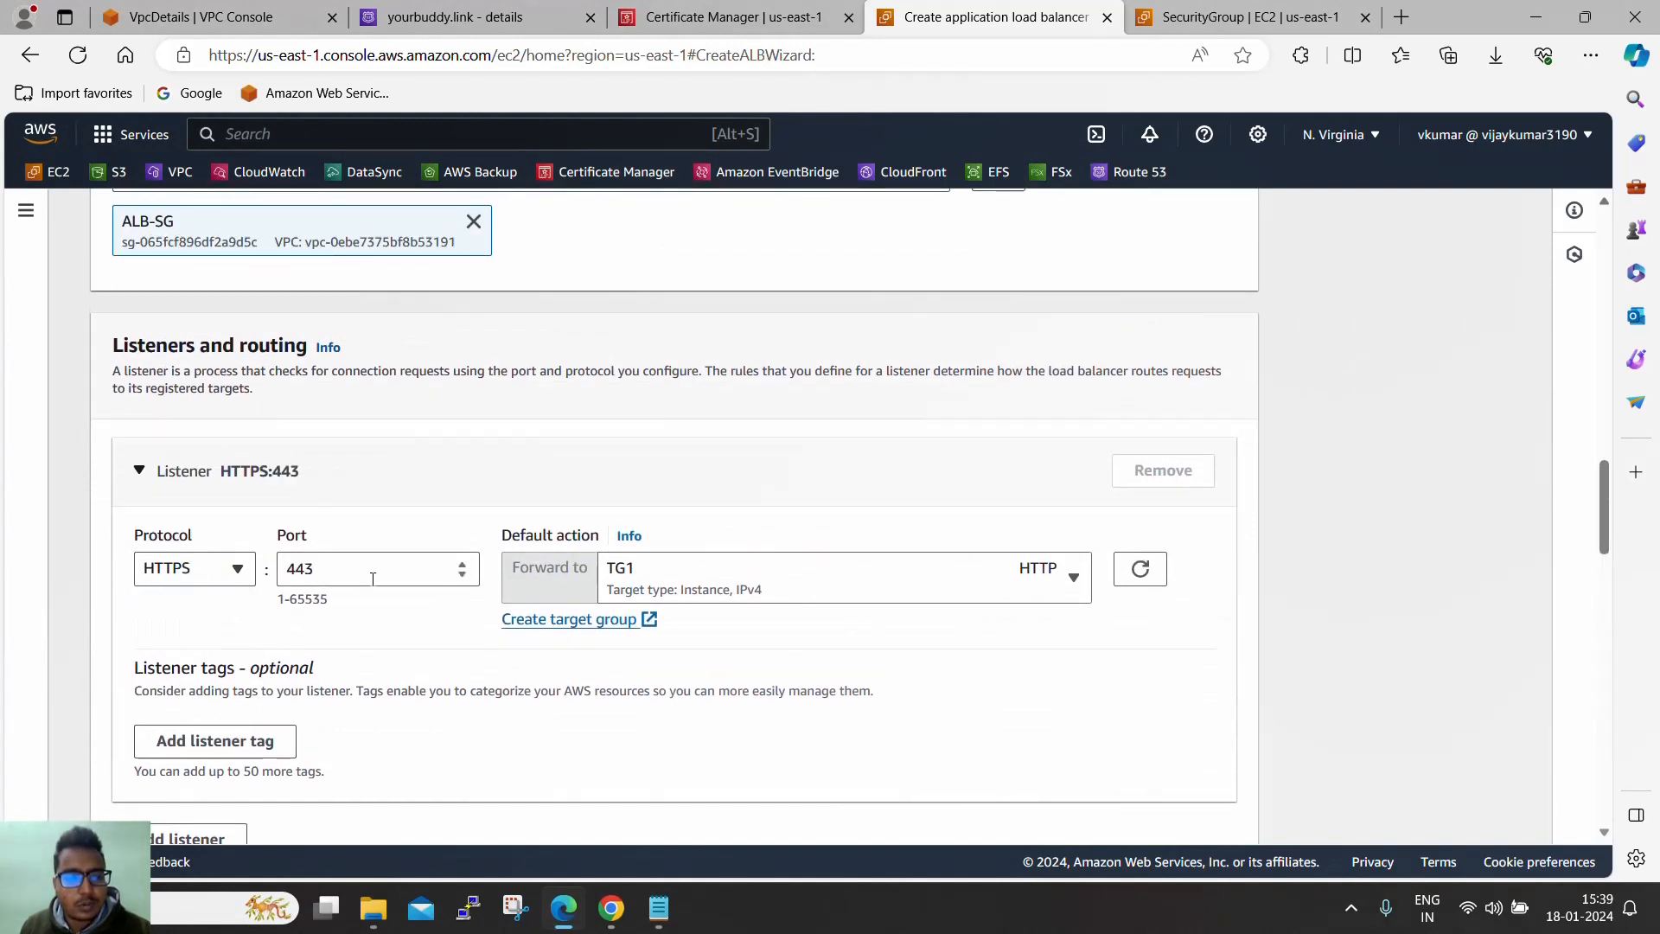
Use the ACM certificate knowledgepoint.yourbuddy.link as the default SSL/TLS server certificate
{"action": "scroll", "coordinate": [741, 581], "scroll_direction": "down", "scroll_amount": 3}
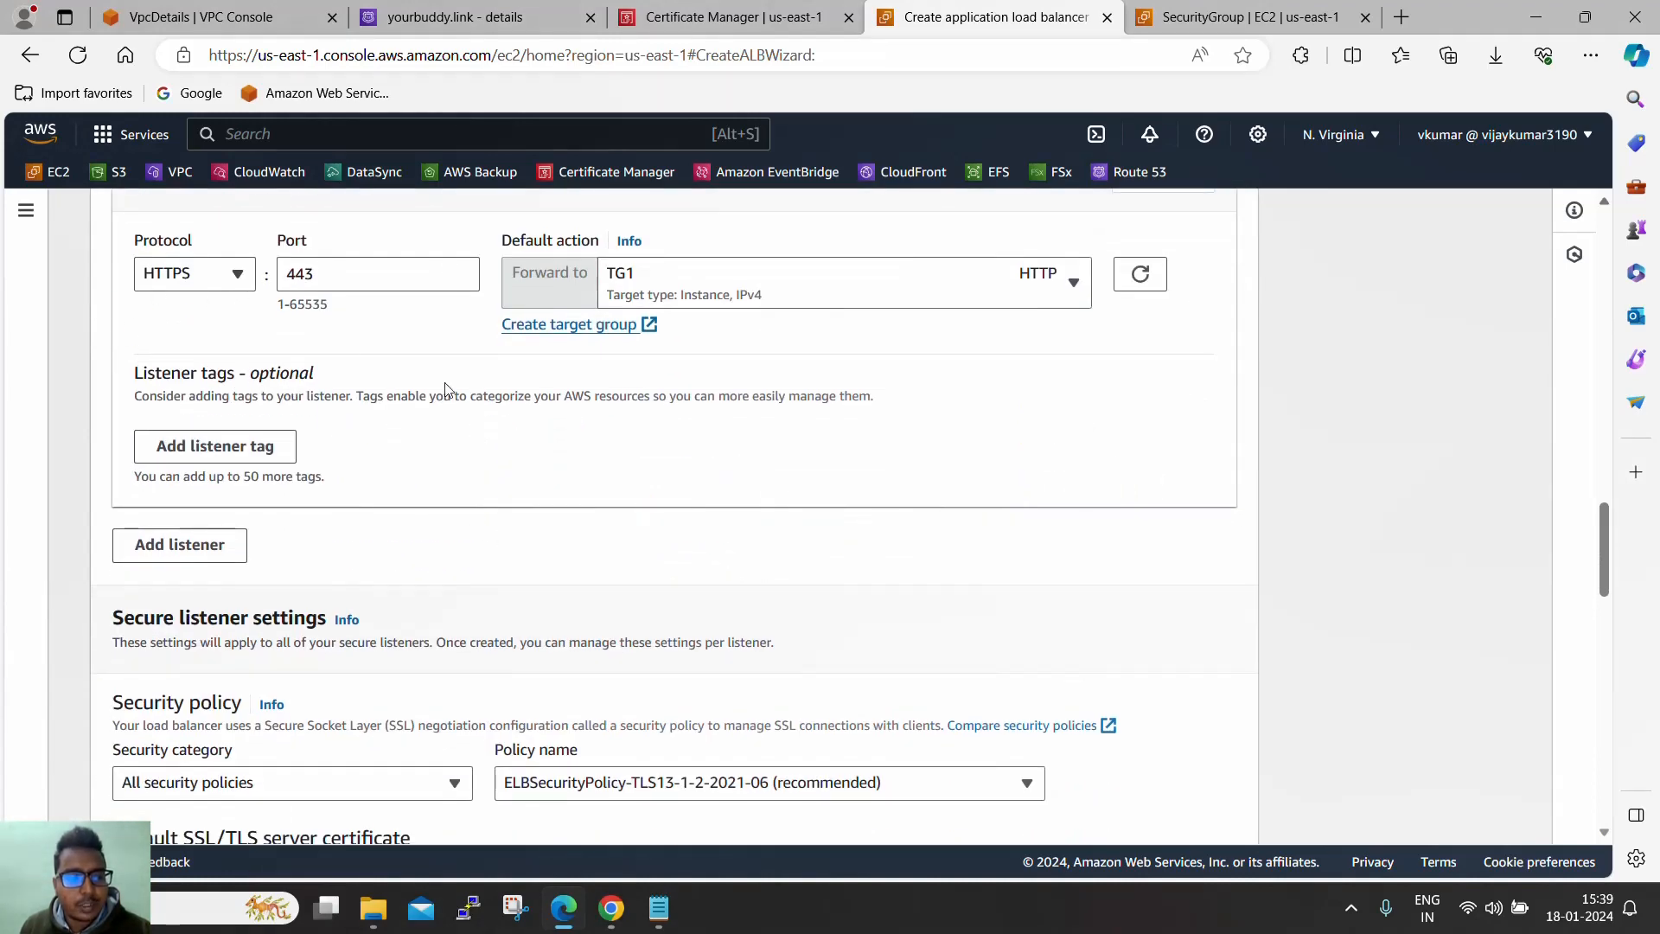
{"action": "scroll", "coordinate": [445, 391], "scroll_direction": "down", "scroll_amount": 4}
{"action": "scroll", "coordinate": [344, 432], "scroll_direction": "down", "scroll_amount": 1}
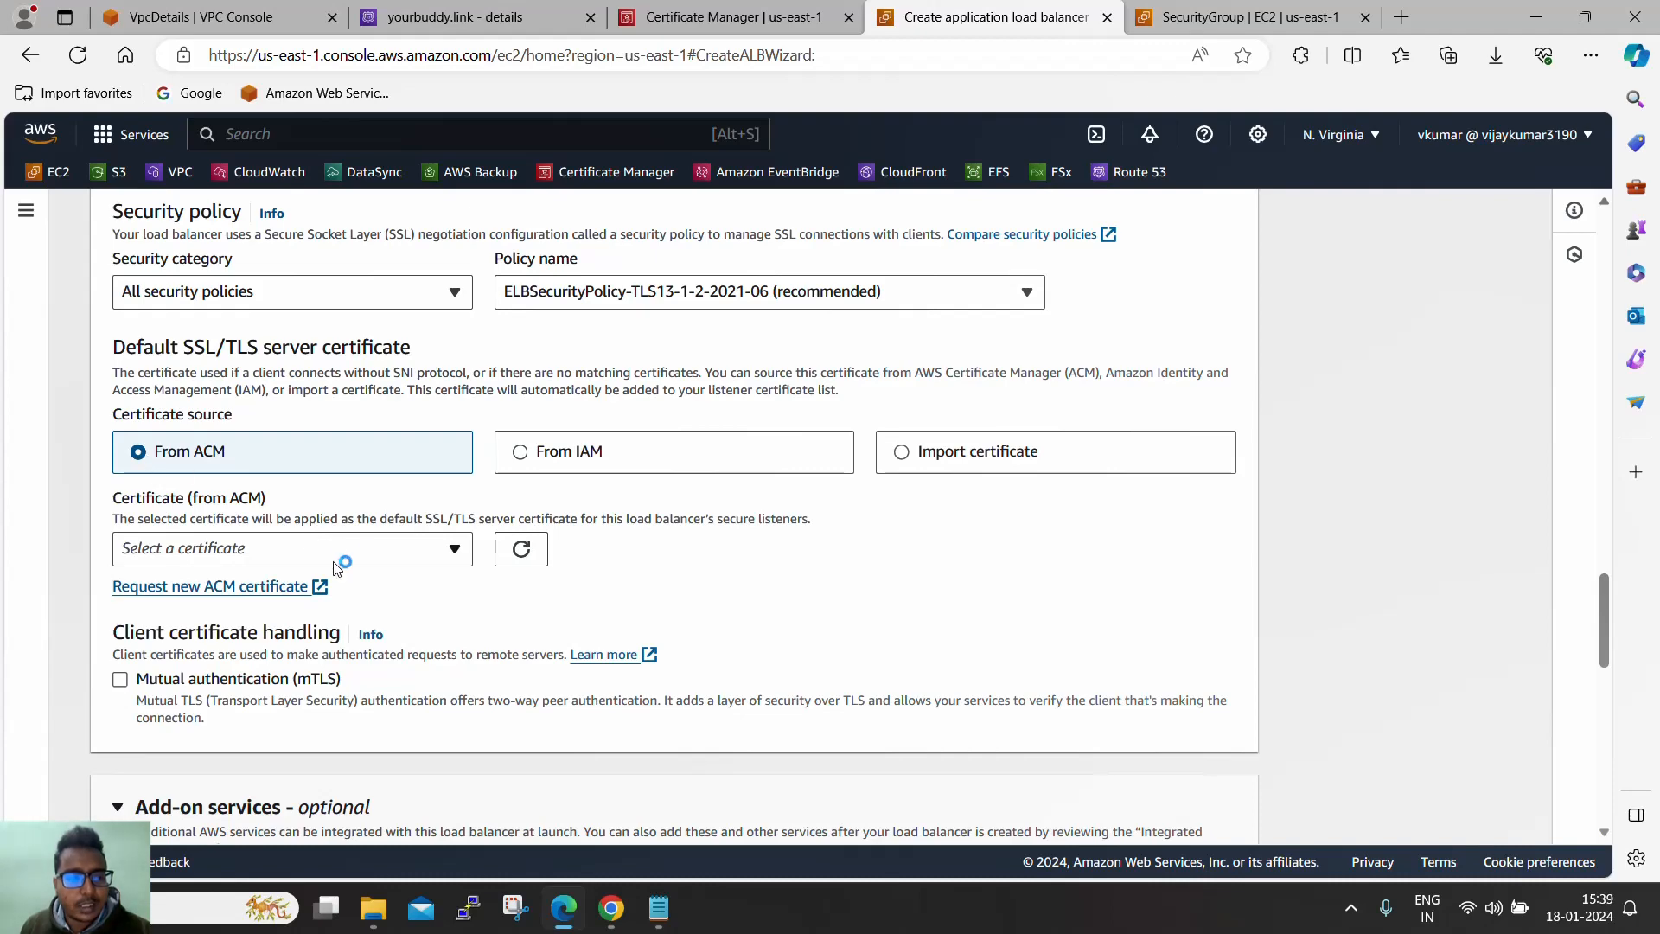
{"action": "left_click", "coordinate": [364, 551]}
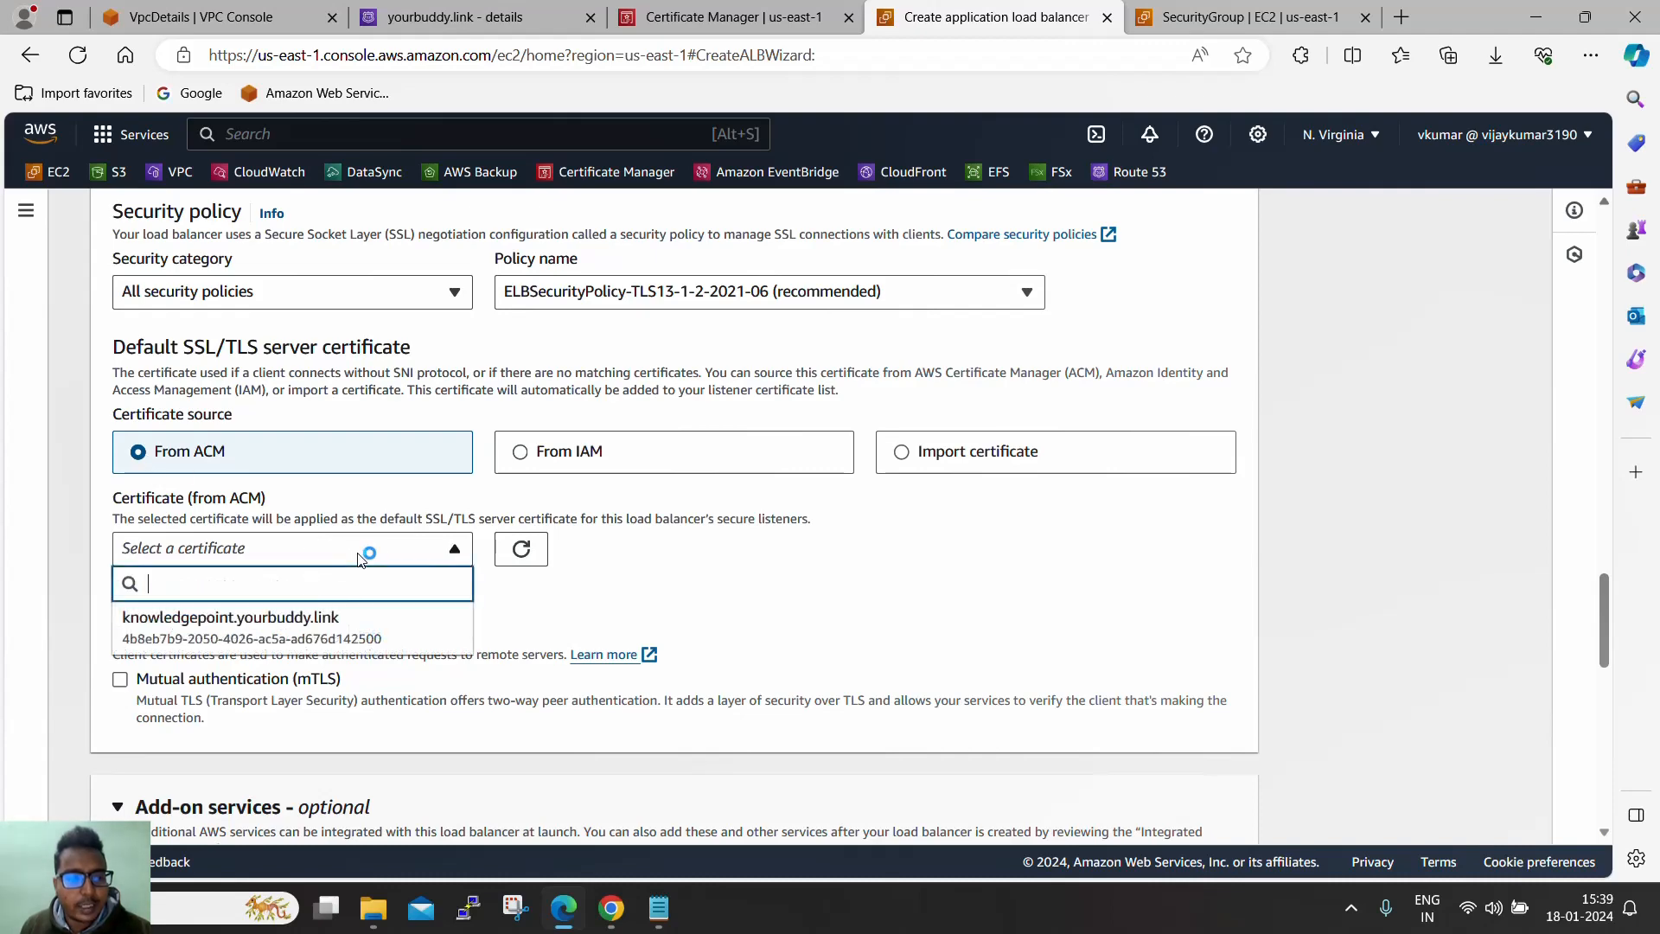
{"action": "left_click", "coordinate": [268, 644]}
Review the configuration summary, create the load balancer and view it in the load balancer list
{"action": "scroll", "coordinate": [704, 563], "scroll_direction": "down", "scroll_amount": 7}
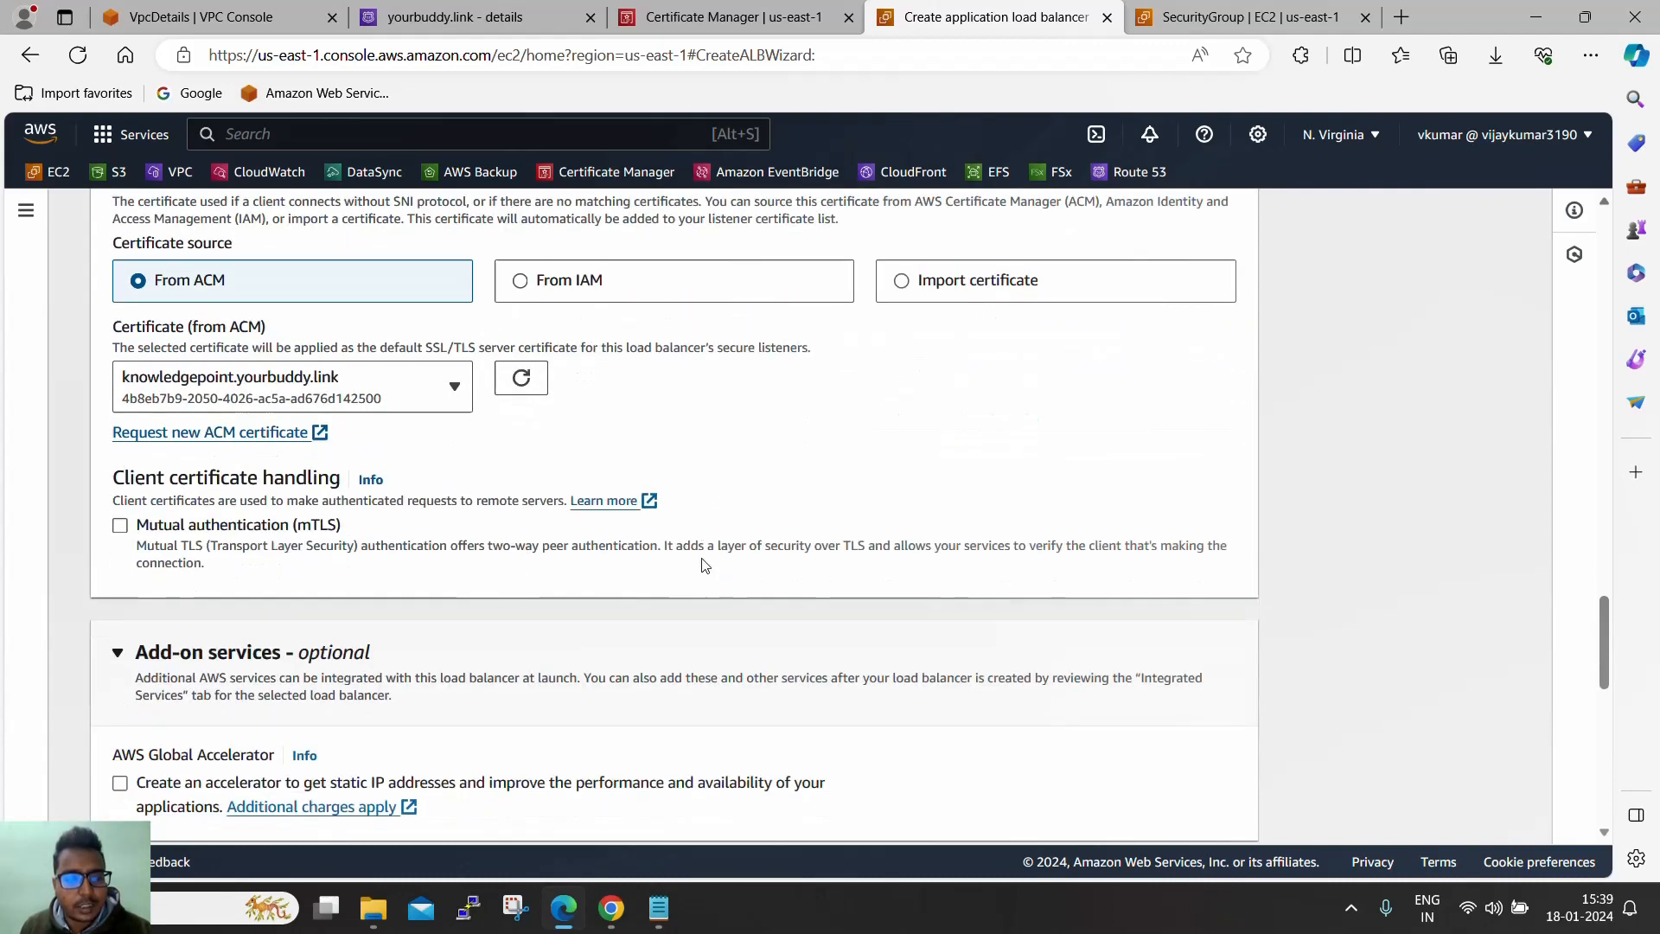
{"action": "scroll", "coordinate": [704, 571], "scroll_direction": "down", "scroll_amount": 6}
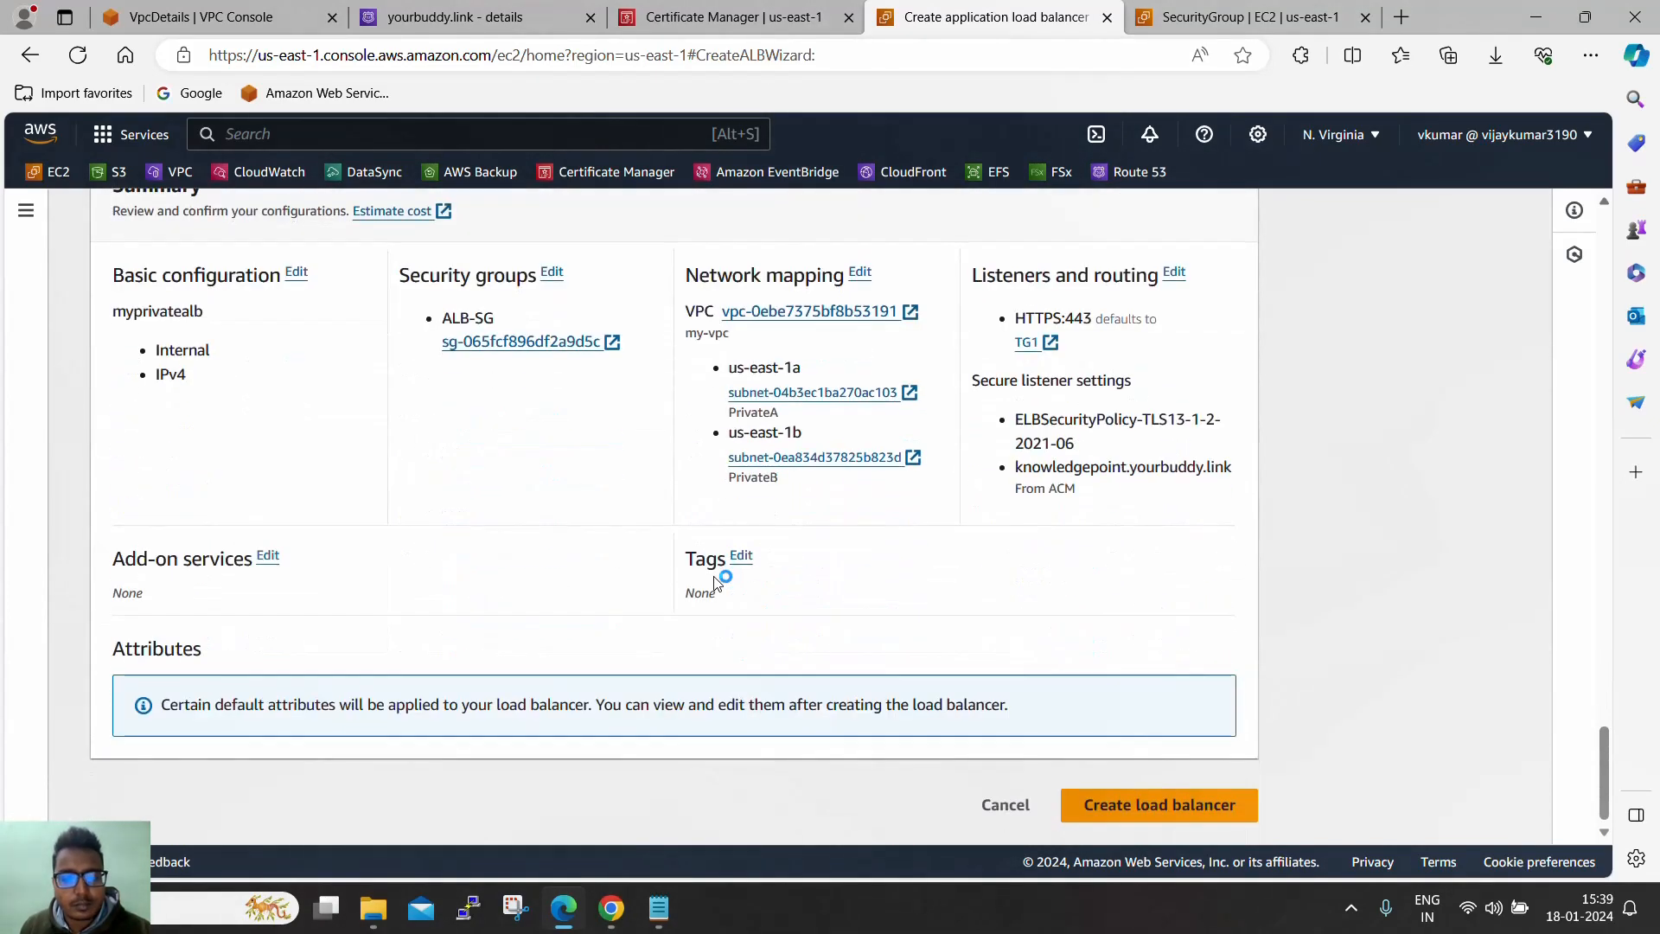
{"action": "left_click", "coordinate": [1159, 806]}
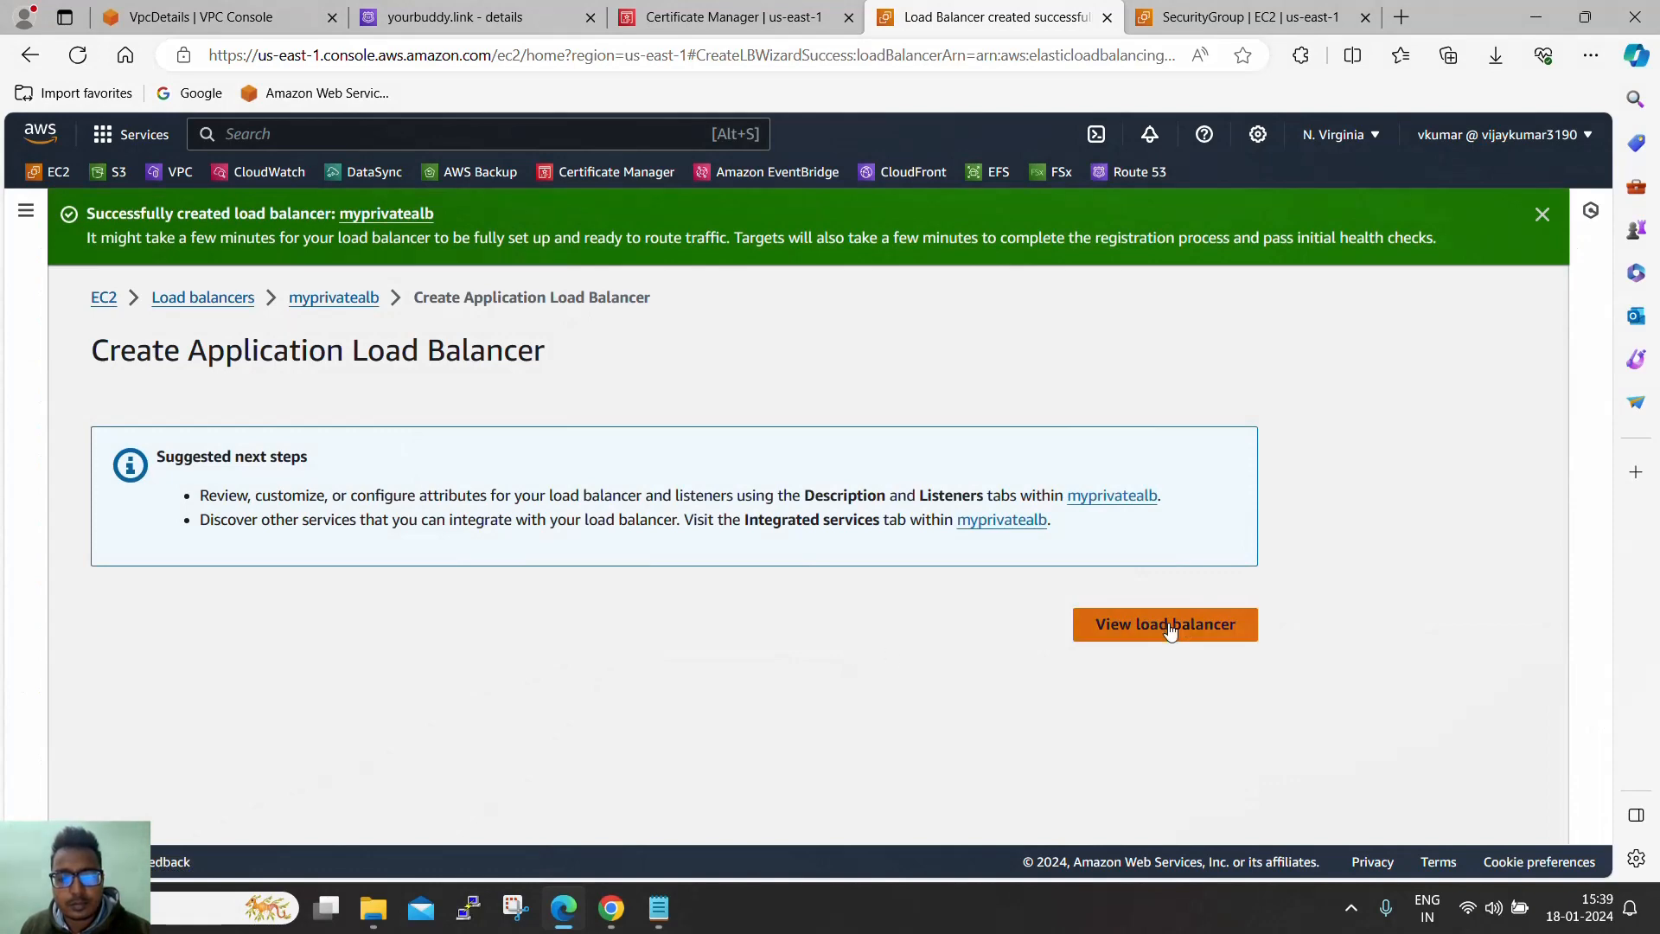
{"action": "left_click", "coordinate": [1139, 623]}
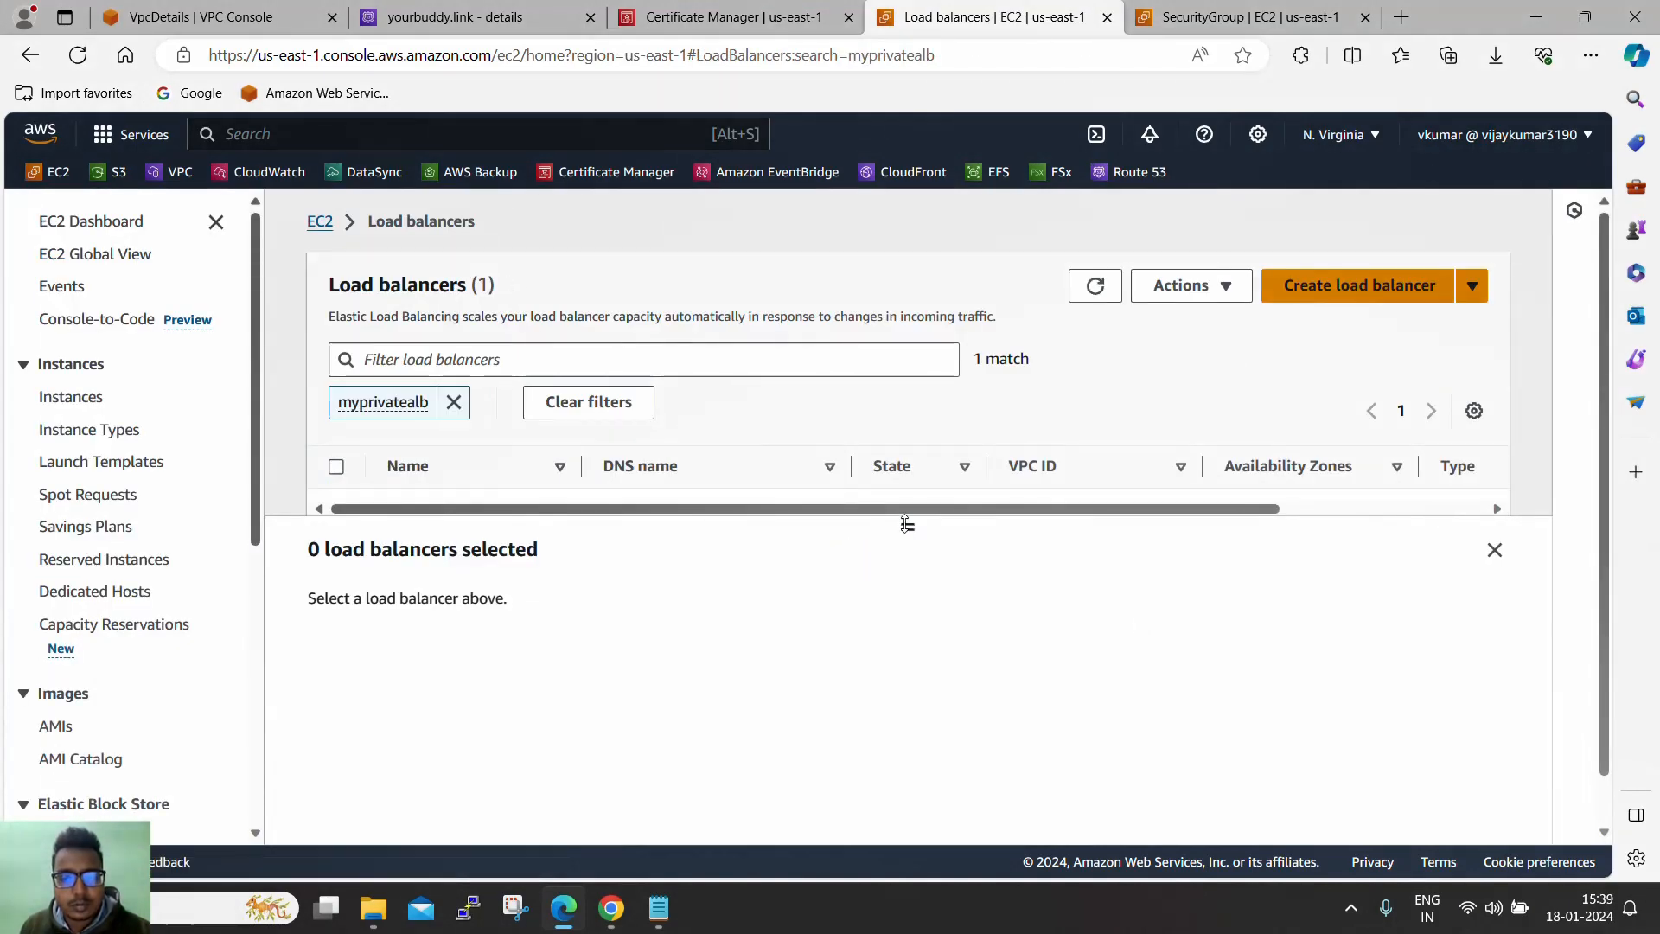
{"action": "left_click_drag", "start_coordinate": [909, 526], "coordinate": [915, 616]}
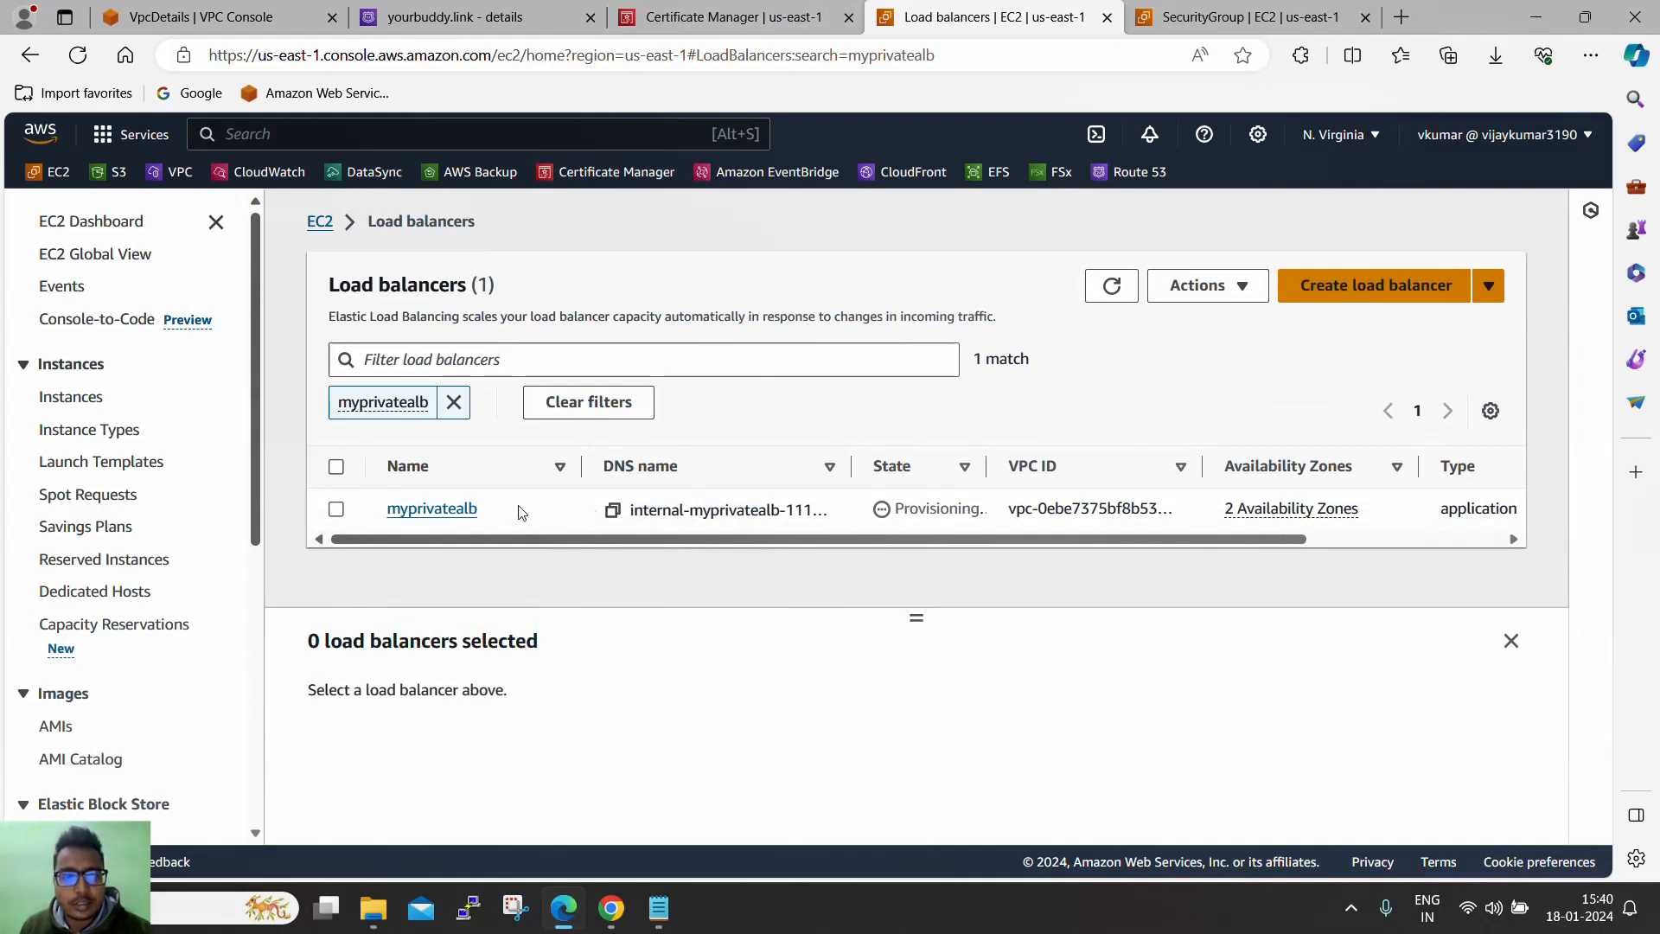
Open target group TG1 and check the health status of its registered private instance
{"action": "scroll", "coordinate": [147, 503], "scroll_direction": "down", "scroll_amount": 5}
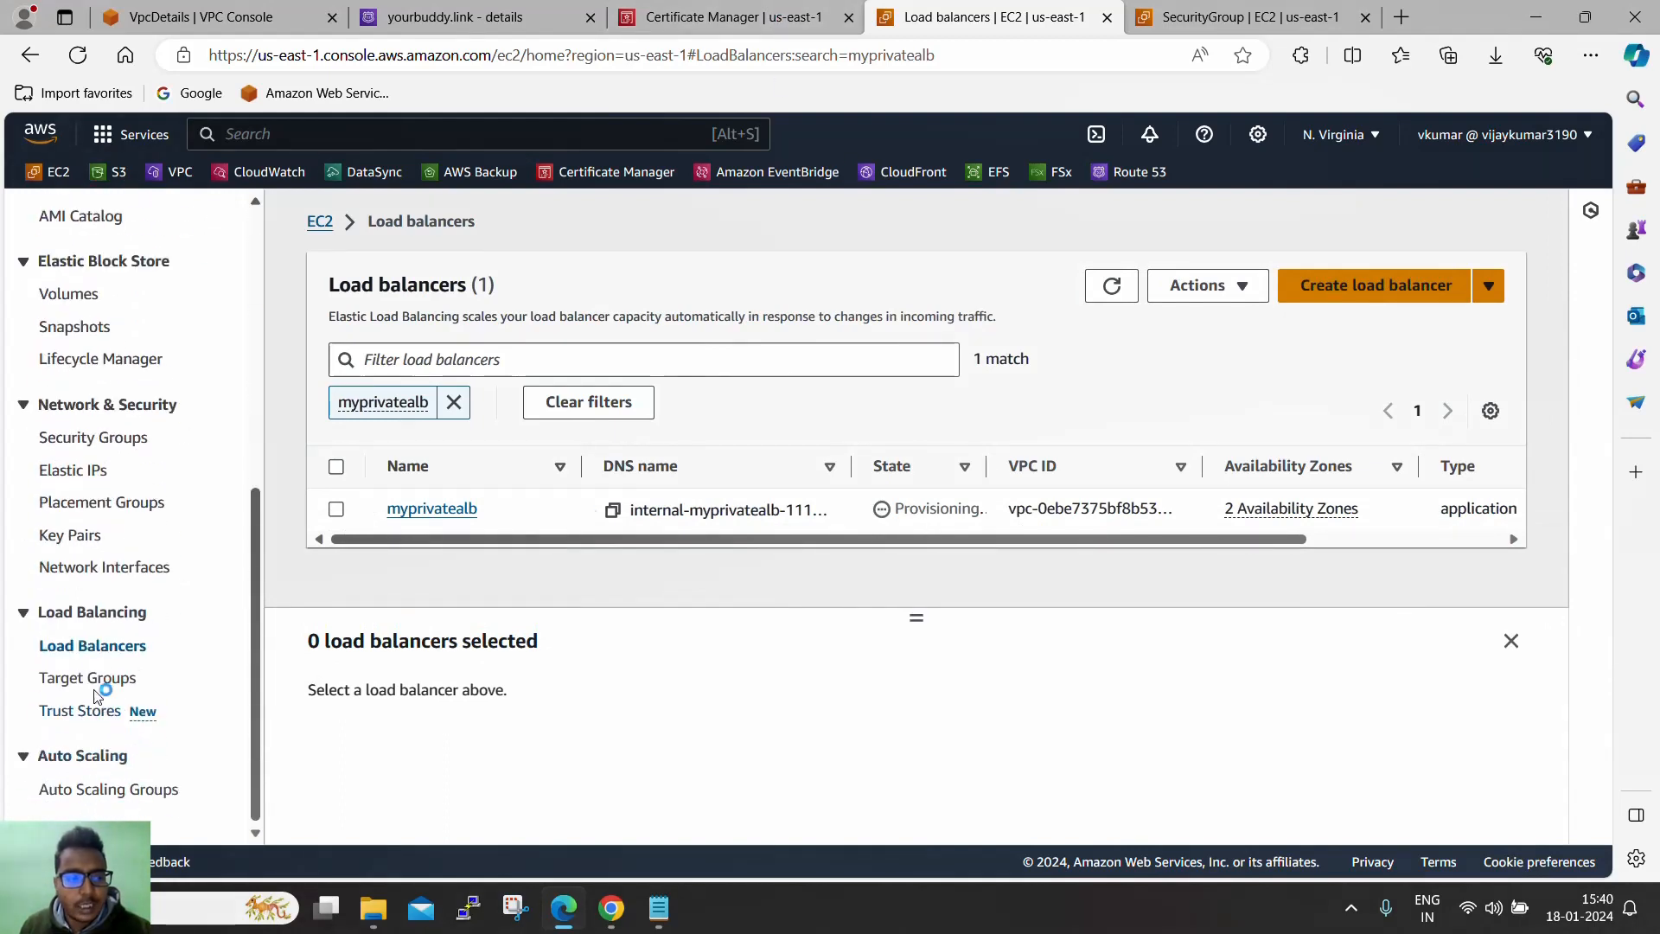
{"action": "left_click", "coordinate": [95, 686]}
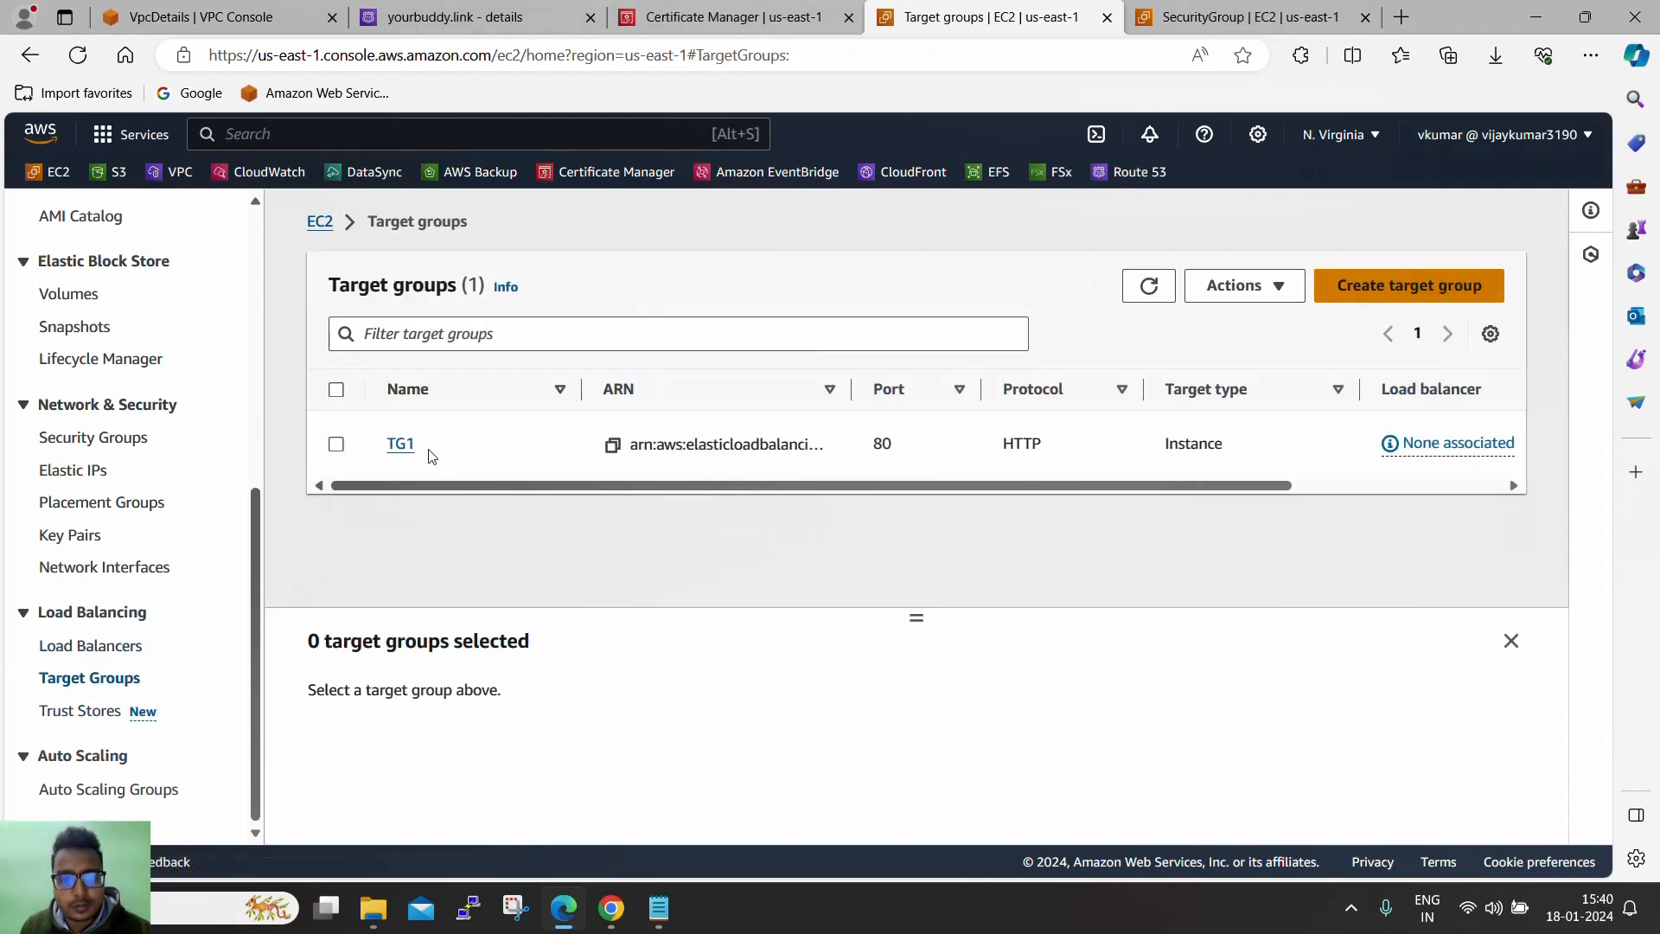
{"action": "left_click", "coordinate": [403, 445]}
{"action": "scroll", "coordinate": [845, 517], "scroll_direction": "down", "scroll_amount": 3}
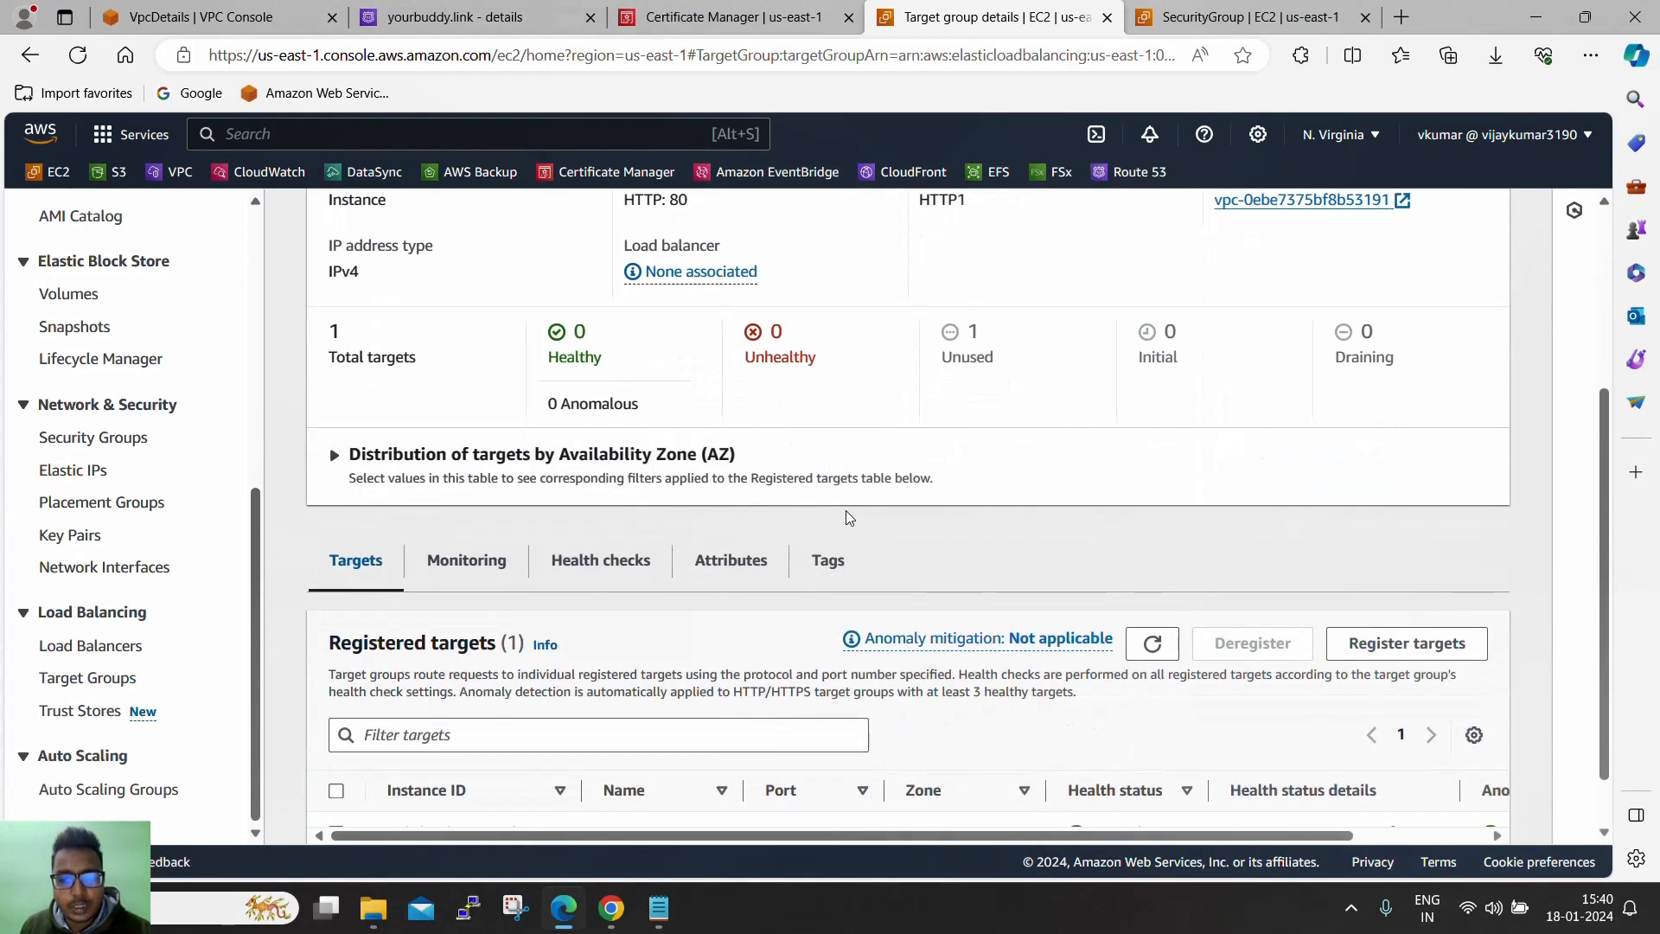
{"action": "scroll", "coordinate": [865, 523], "scroll_direction": "down", "scroll_amount": 1}
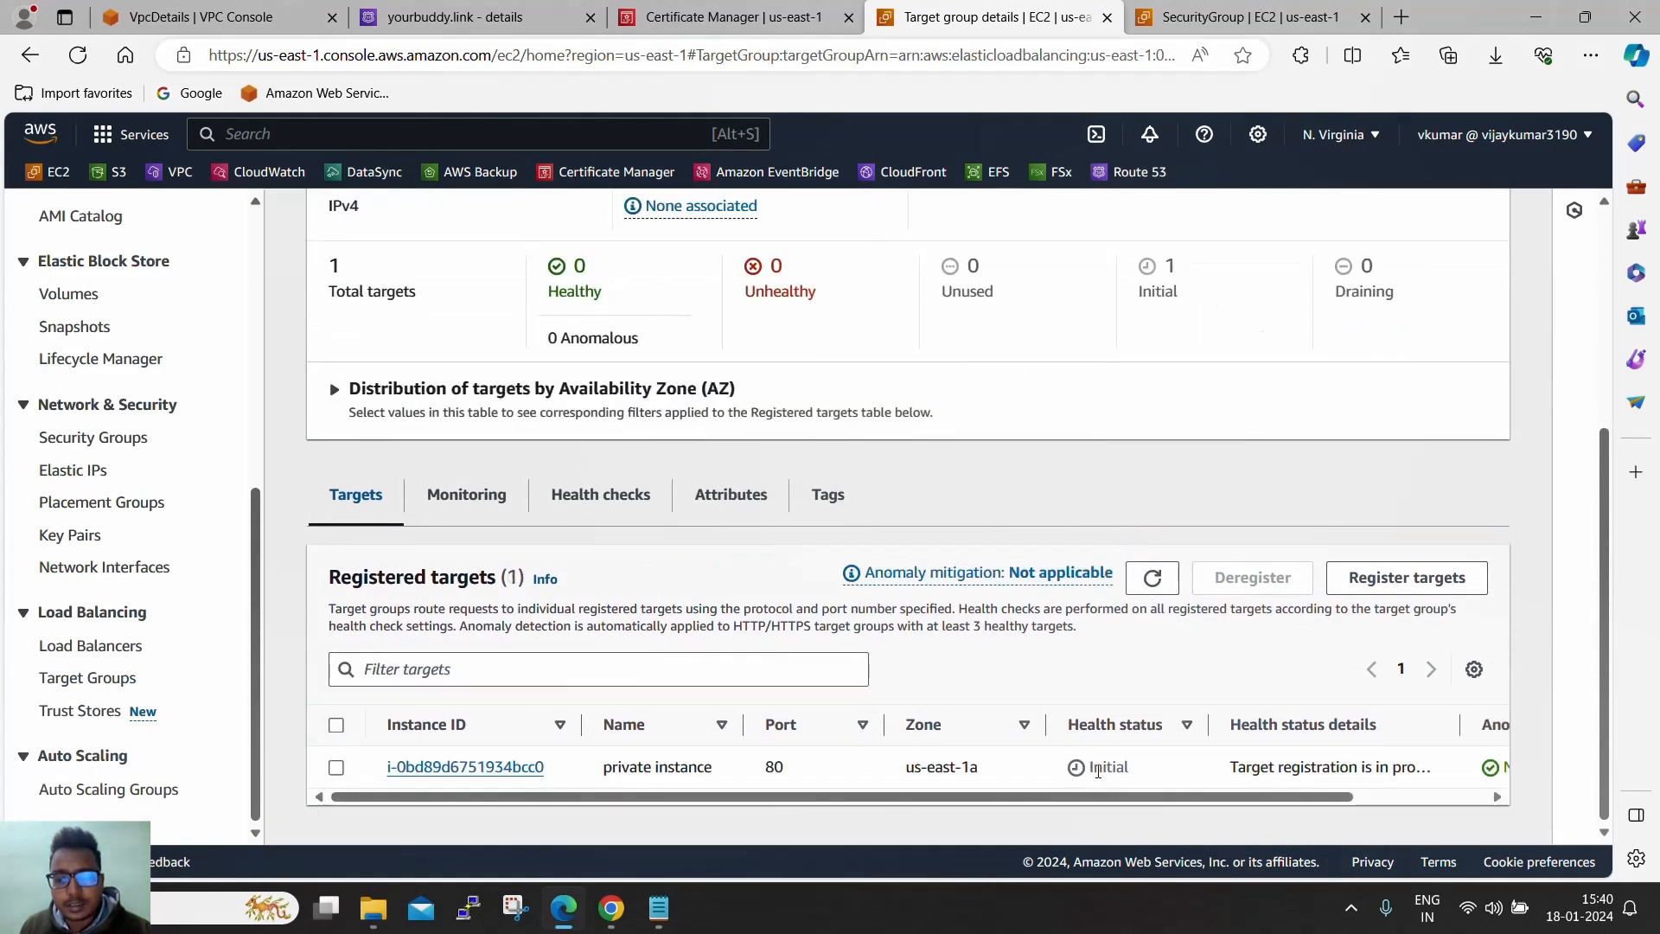
{"action": "double_click", "coordinate": [1107, 768]}
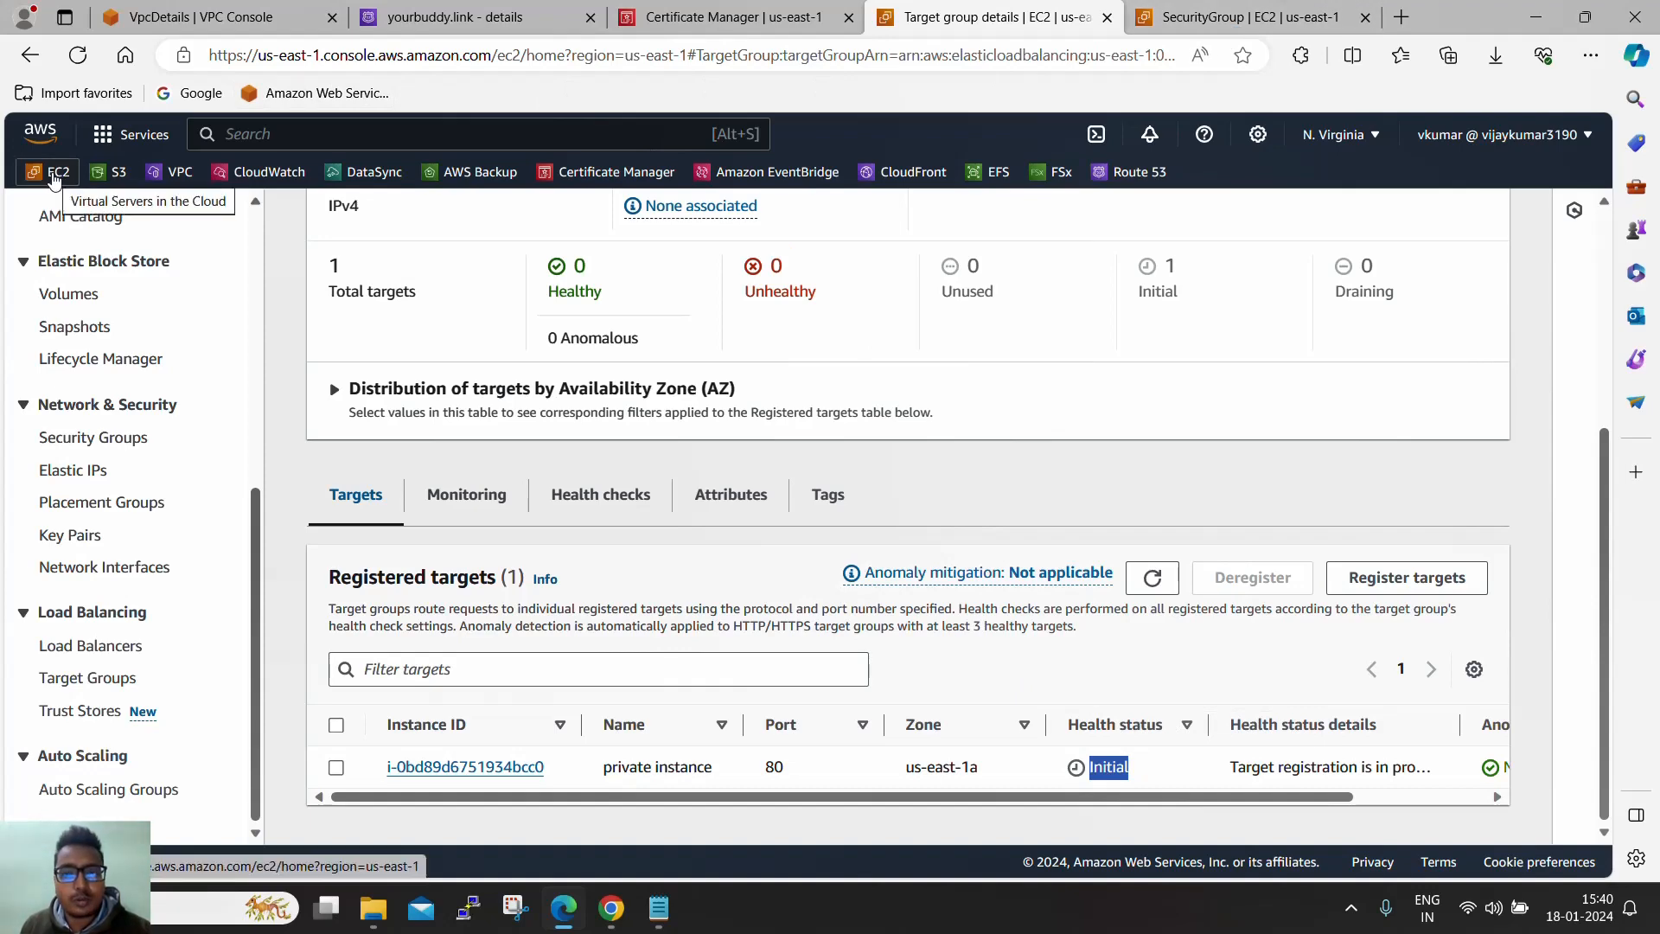
Start launching a new EC2 instance in a separate browser tab and name it "another machine"
{"action": "middle_click", "coordinate": [54, 172]}
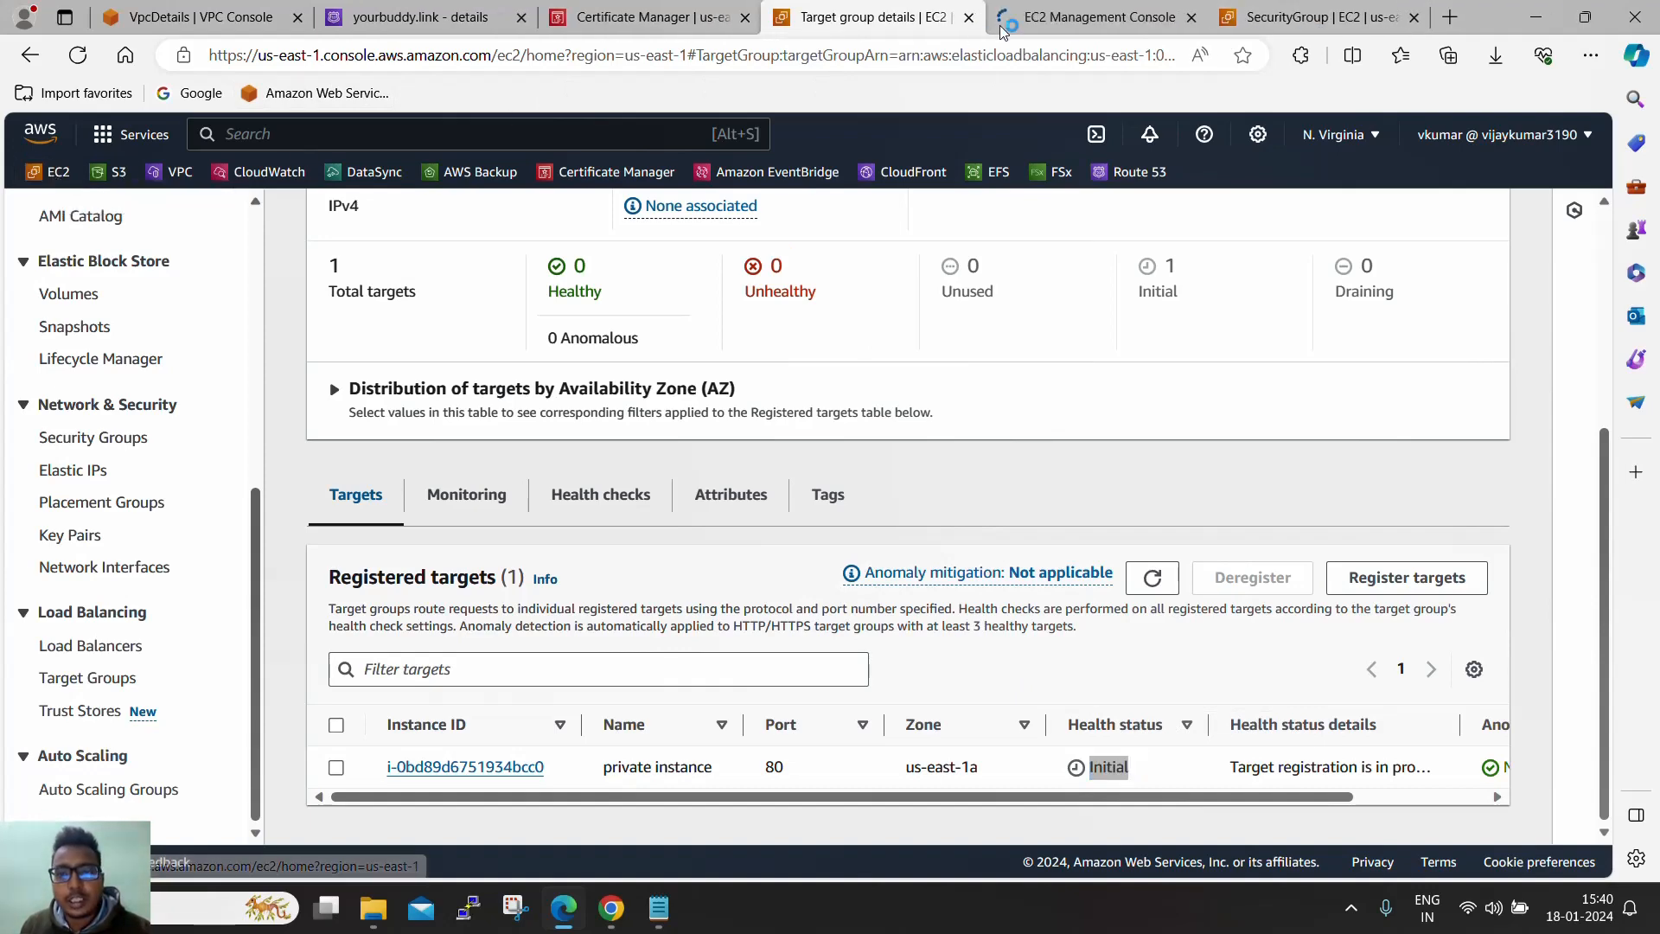
{"action": "left_click", "coordinate": [1132, 19]}
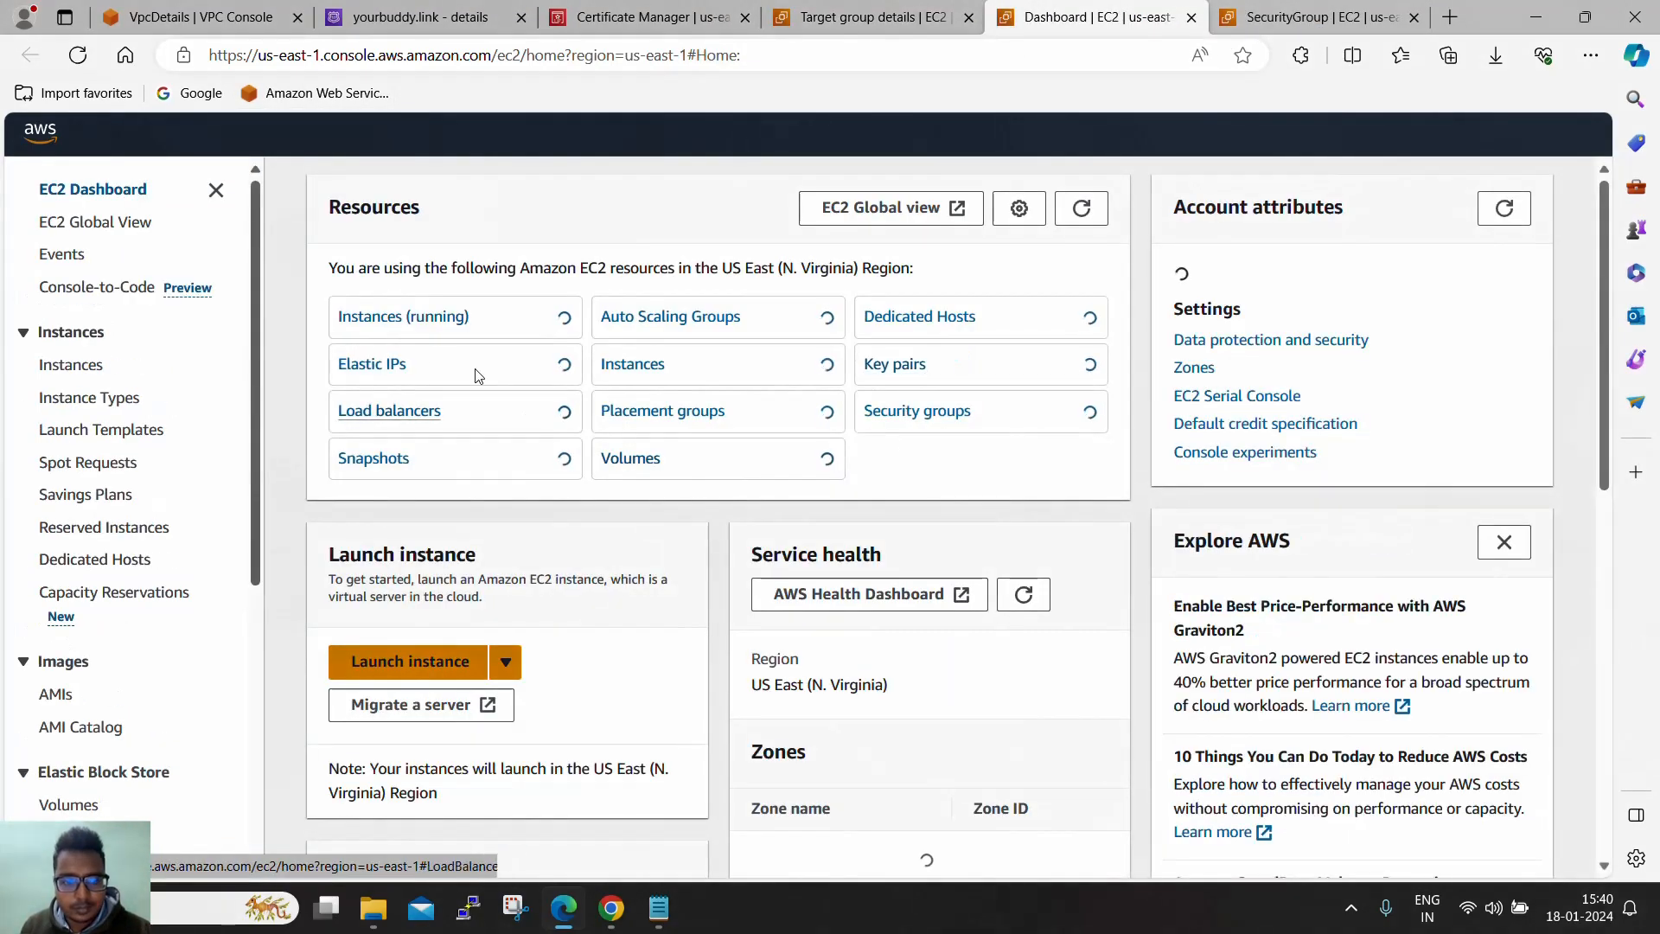
{"action": "left_click", "coordinate": [423, 319]}
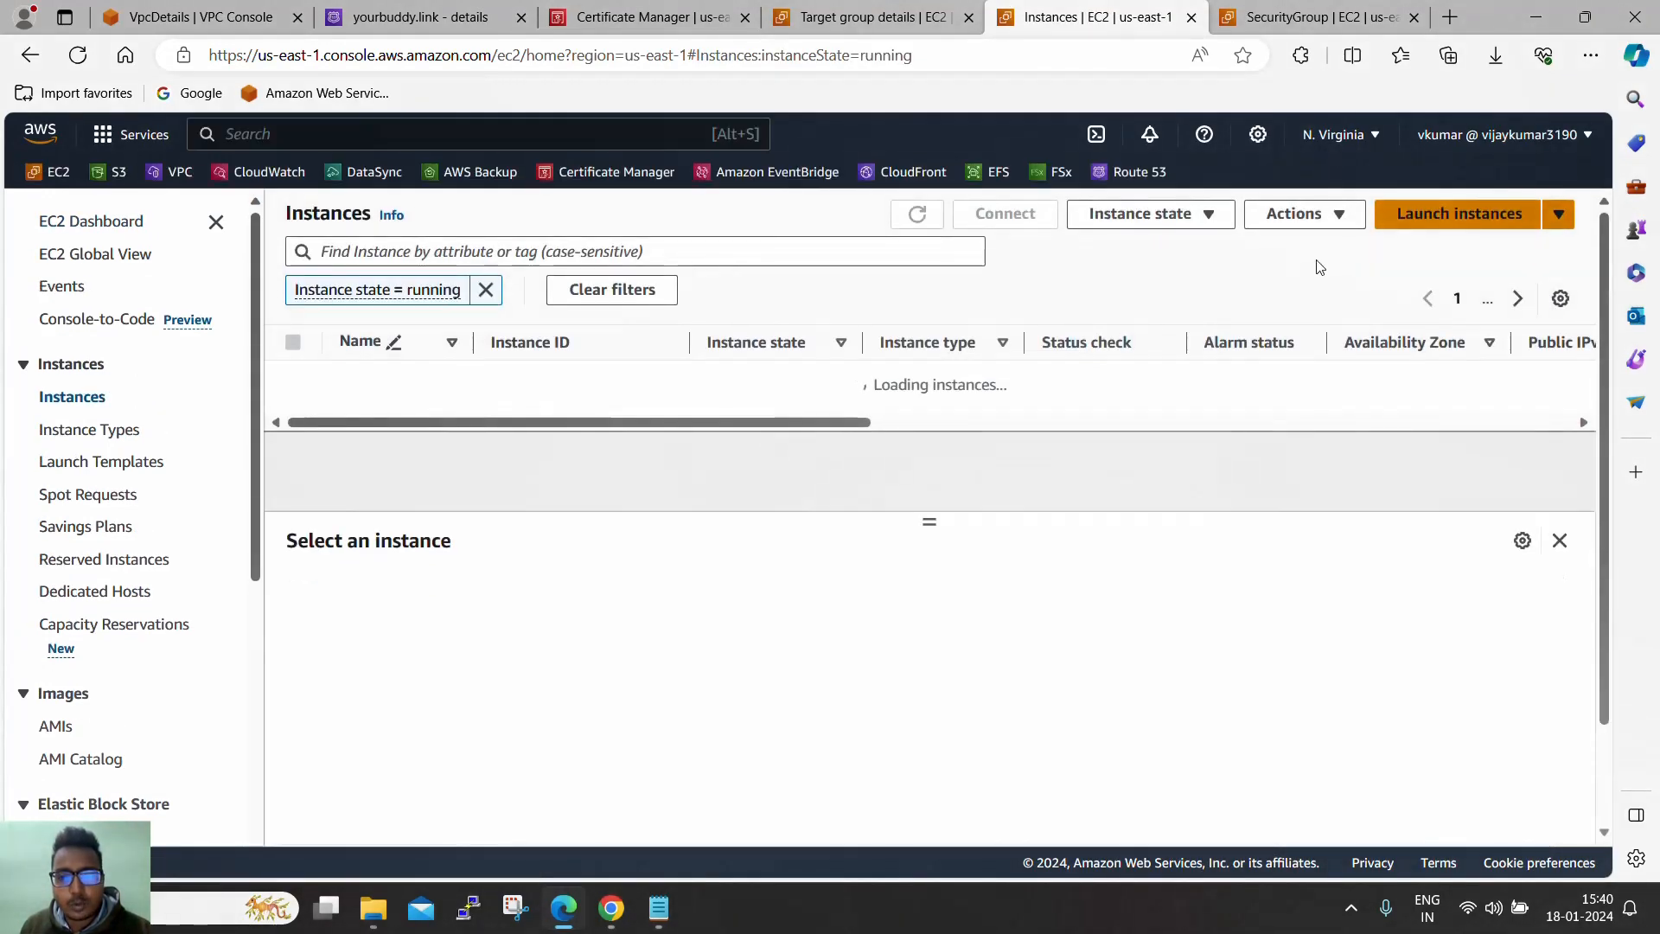
{"action": "left_click", "coordinate": [1457, 213]}
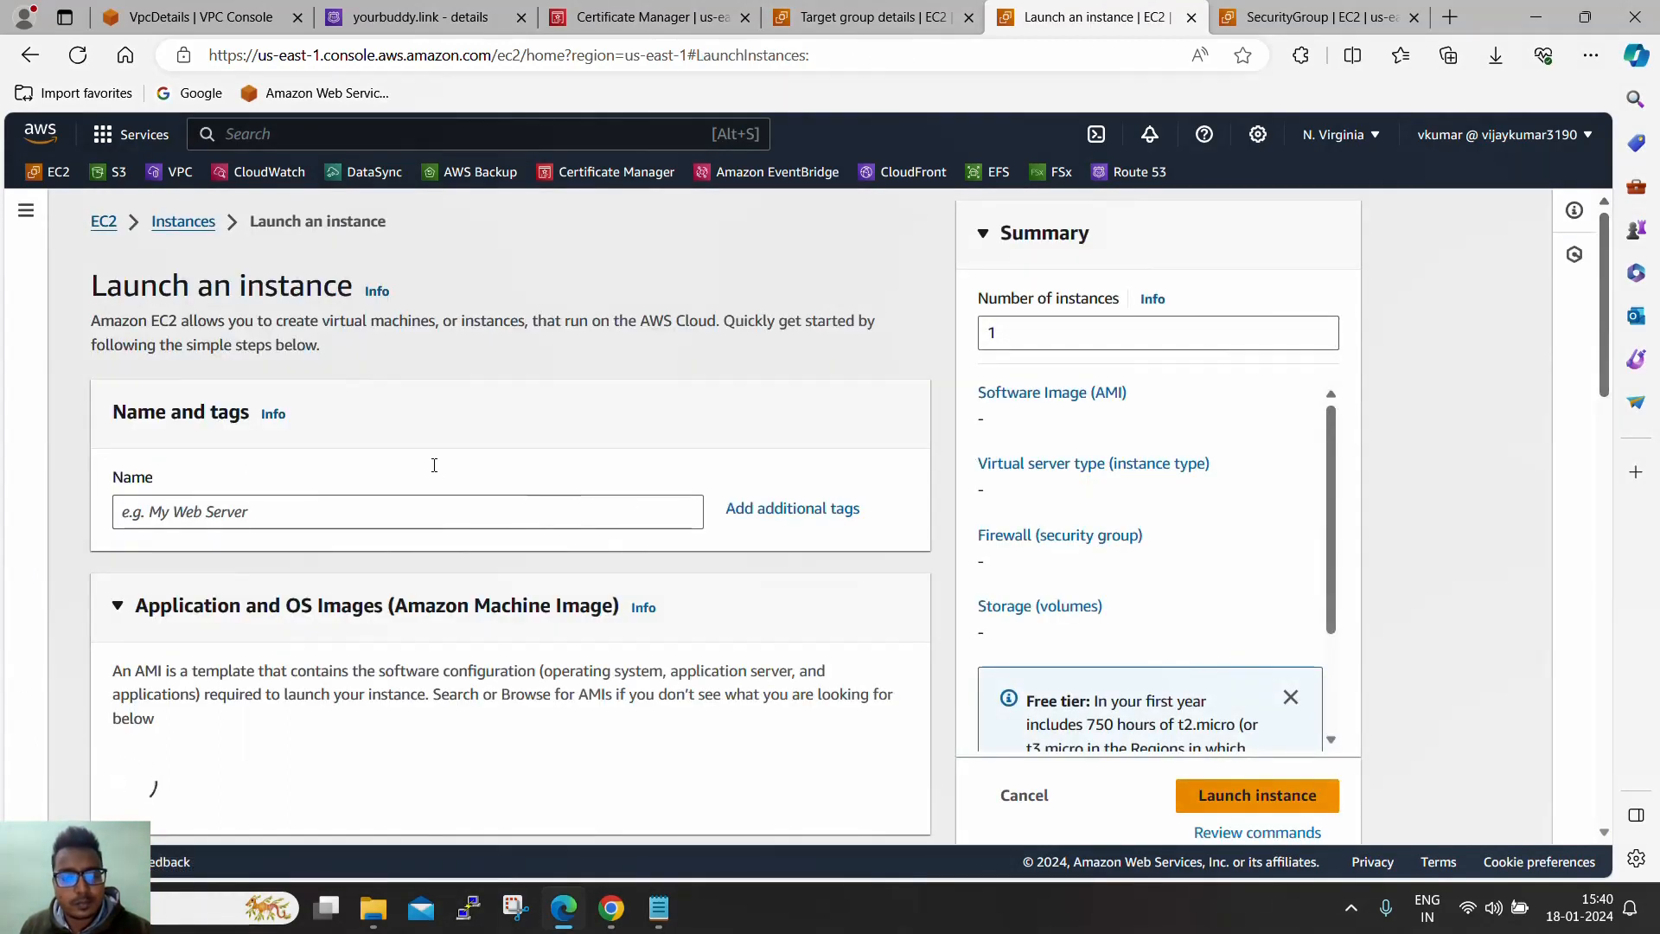
{"action": "left_click", "coordinate": [434, 512]}
{"action": "type", "text": "another machine"}
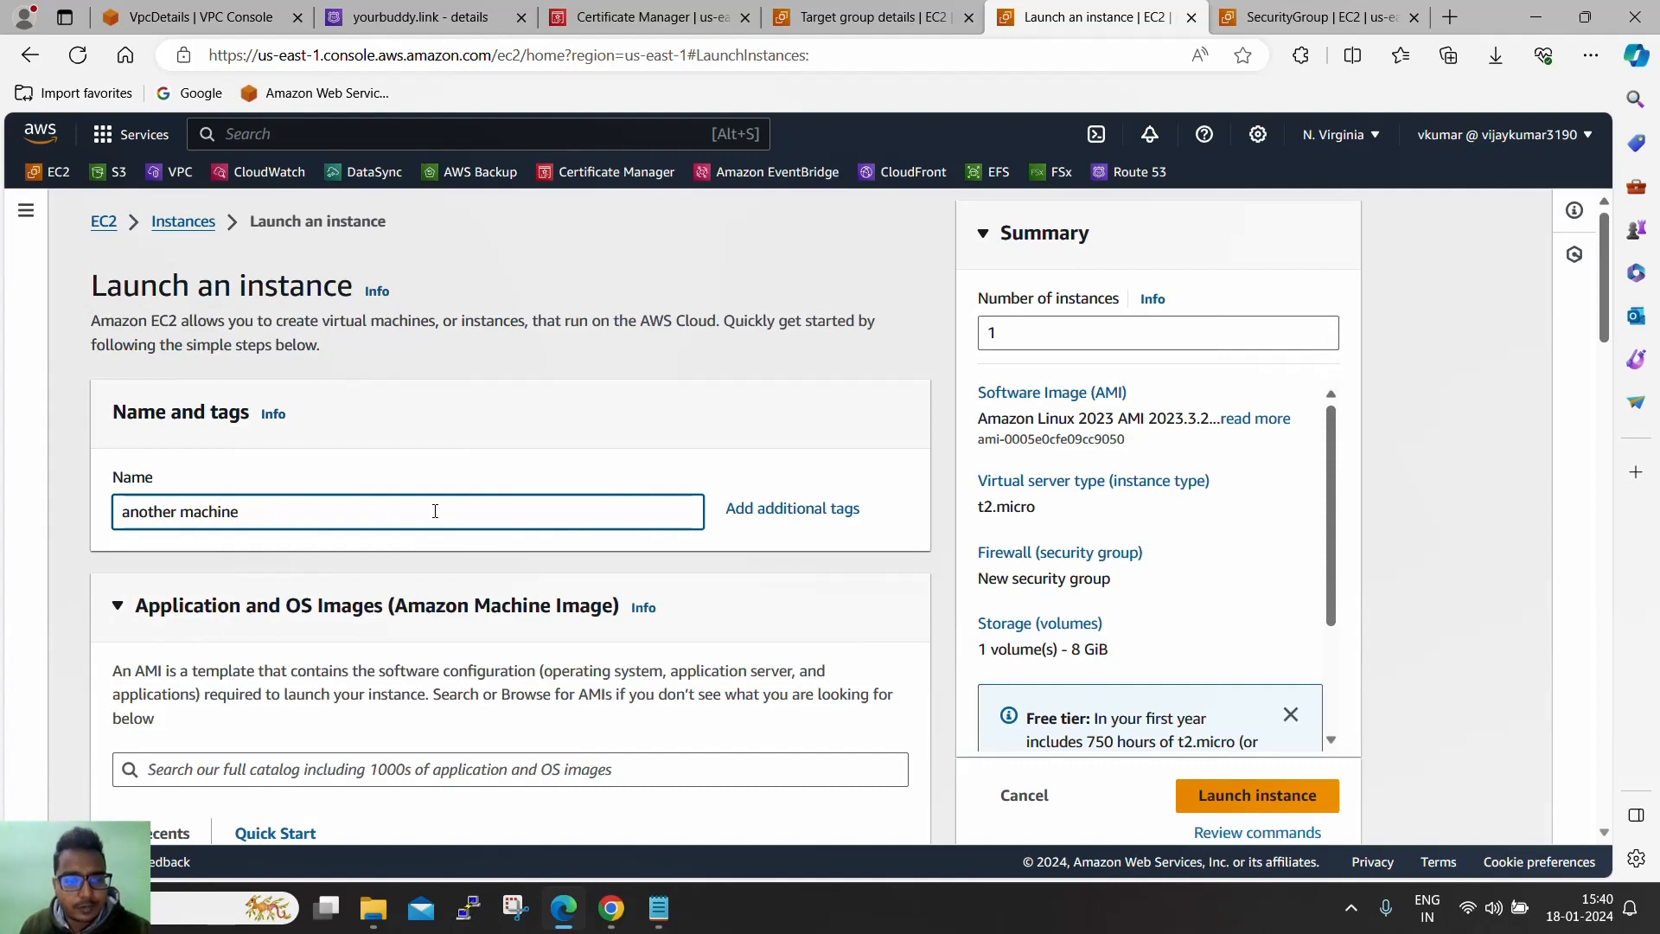
Choose Windows as the operating system image for the new instance, using Microsoft Windows Server 2022 Base
{"action": "scroll", "coordinate": [435, 511], "scroll_direction": "down", "scroll_amount": 2}
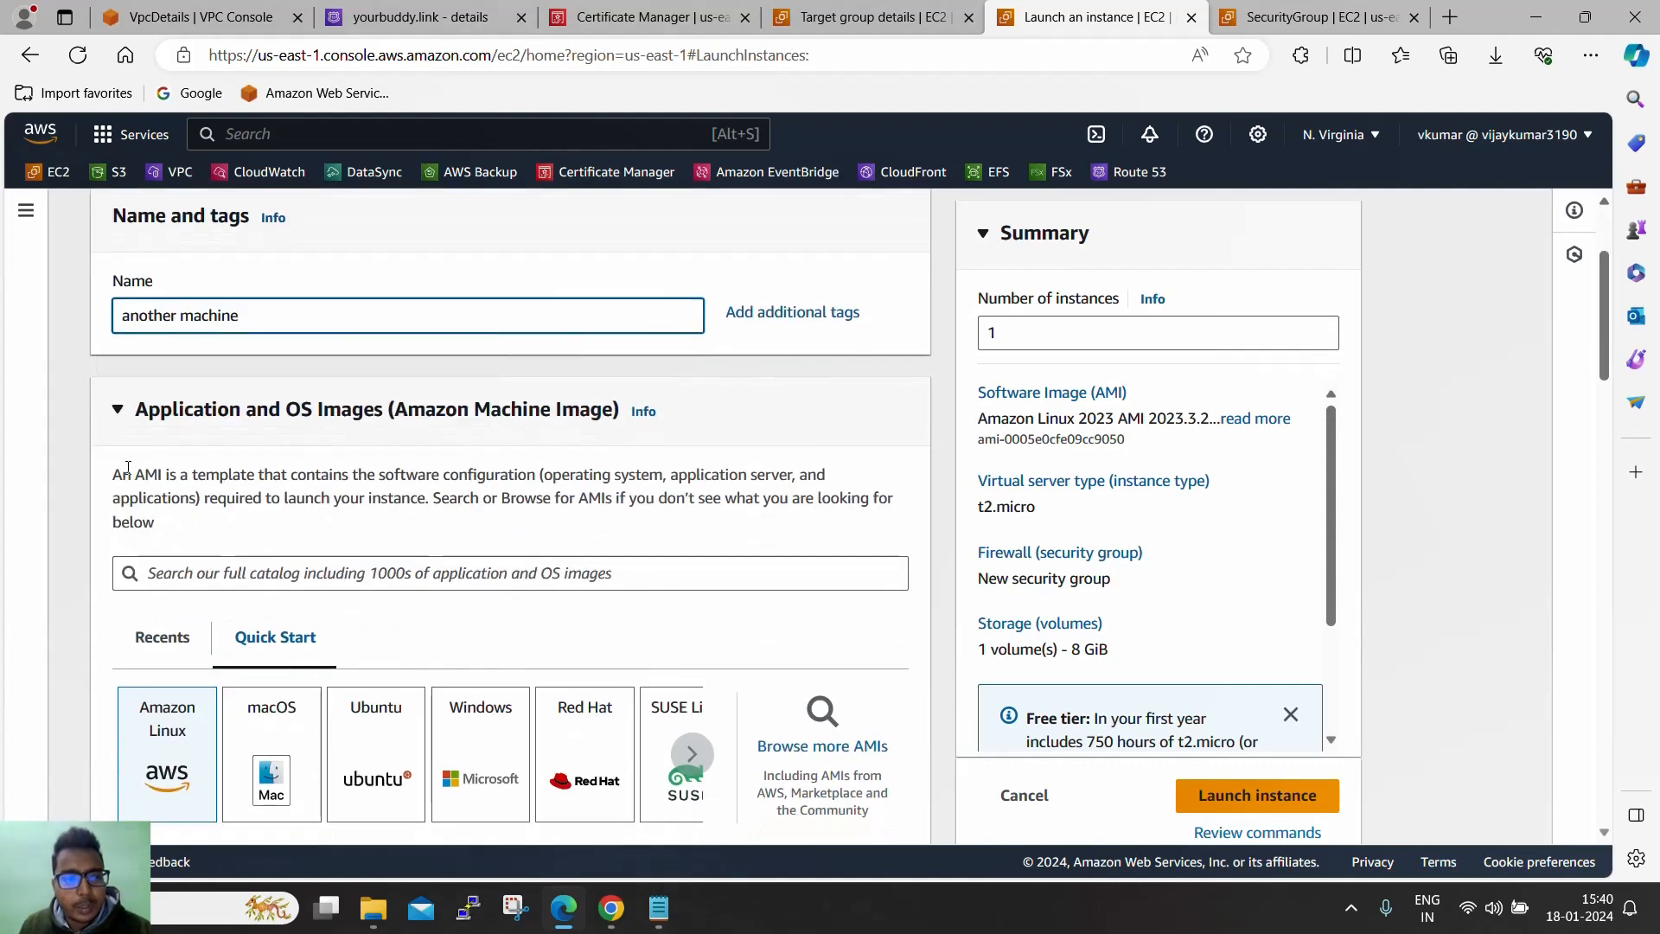
{"action": "scroll", "coordinate": [158, 450], "scroll_direction": "down", "scroll_amount": 2}
{"action": "left_click", "coordinate": [472, 569]}
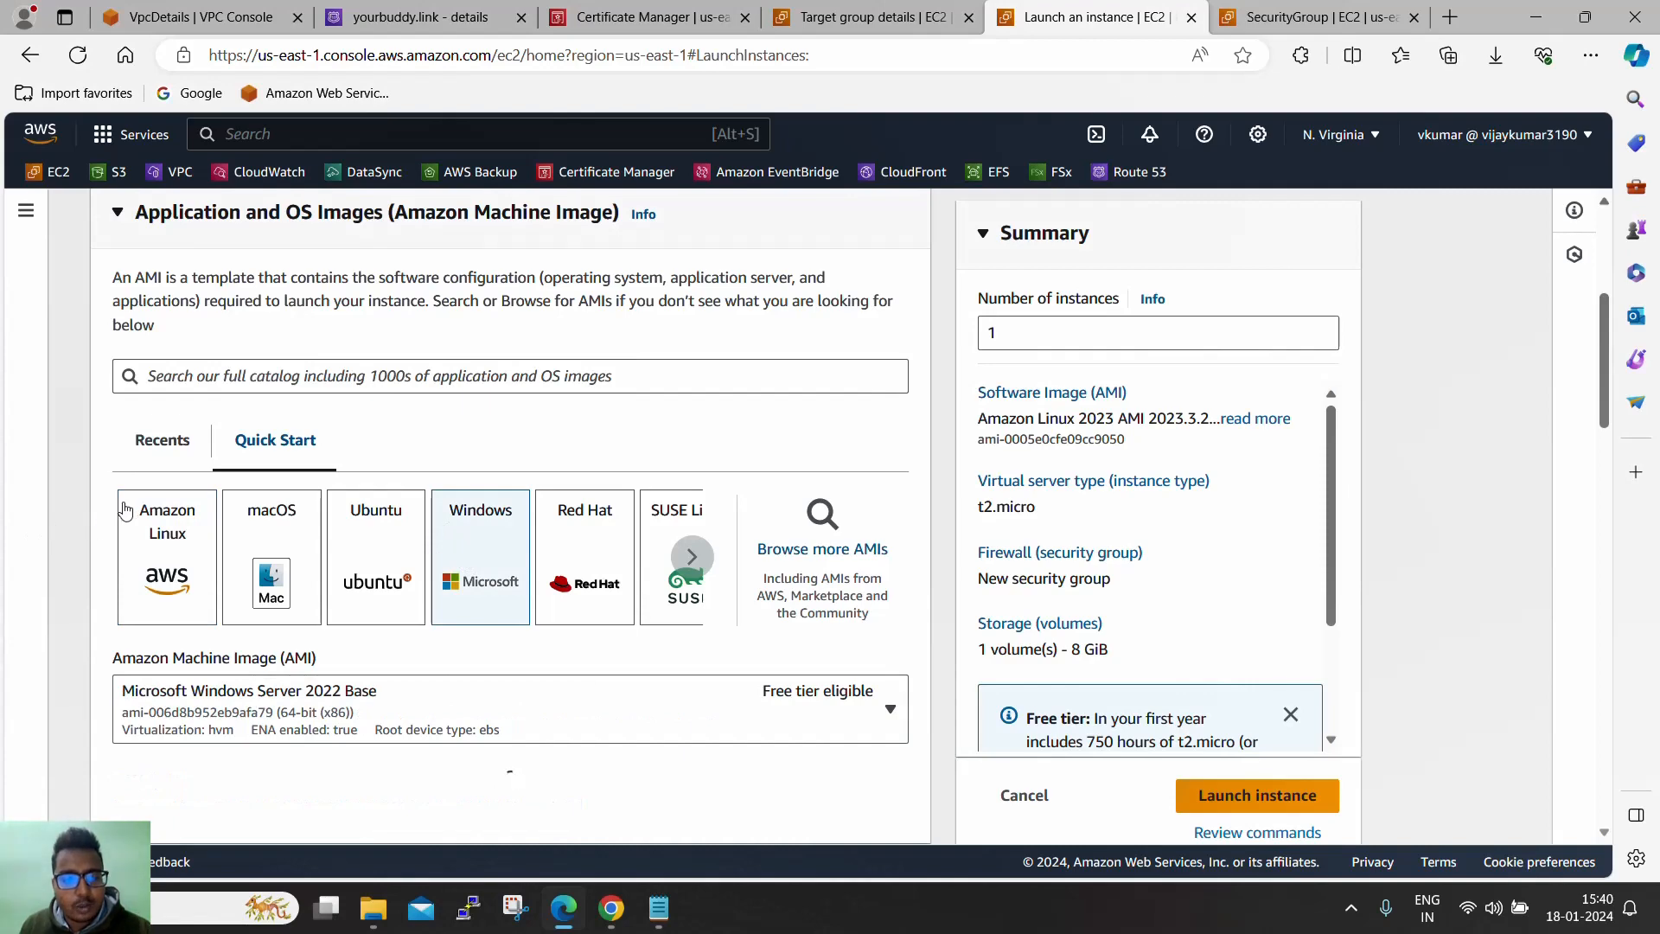
Set the instance type of the new Windows instance to t3.medium
{"action": "scroll", "coordinate": [128, 510], "scroll_direction": "down", "scroll_amount": 1}
{"action": "scroll", "coordinate": [128, 510], "scroll_direction": "down", "scroll_amount": 2}
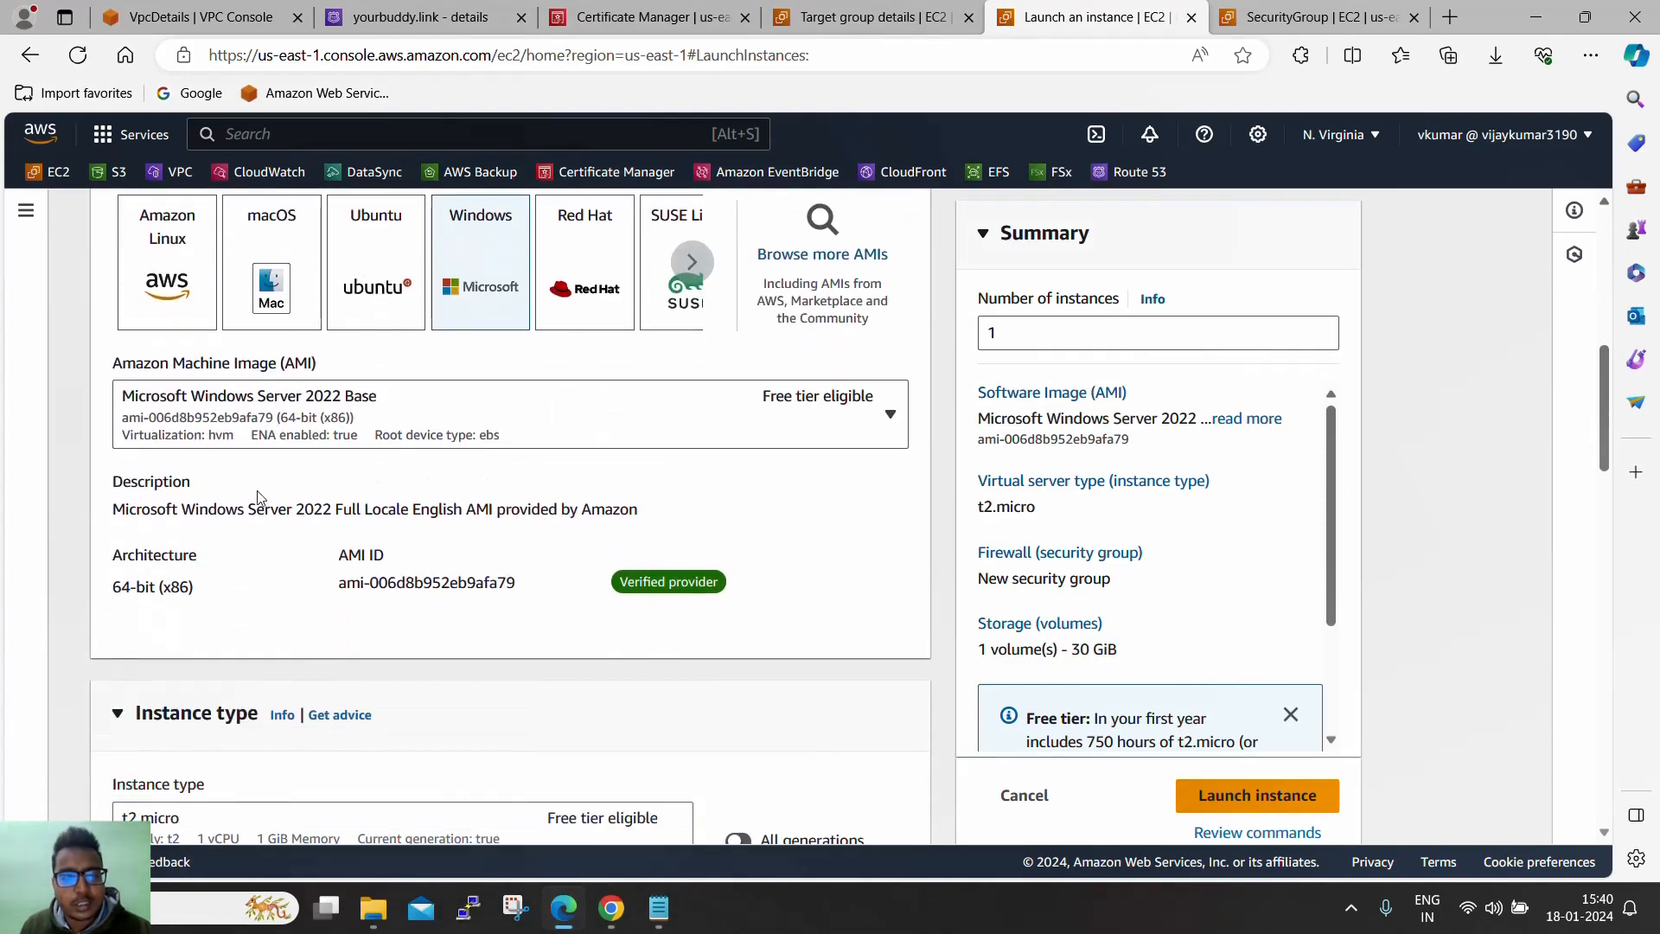
{"action": "scroll", "coordinate": [234, 497], "scroll_direction": "down", "scroll_amount": 2}
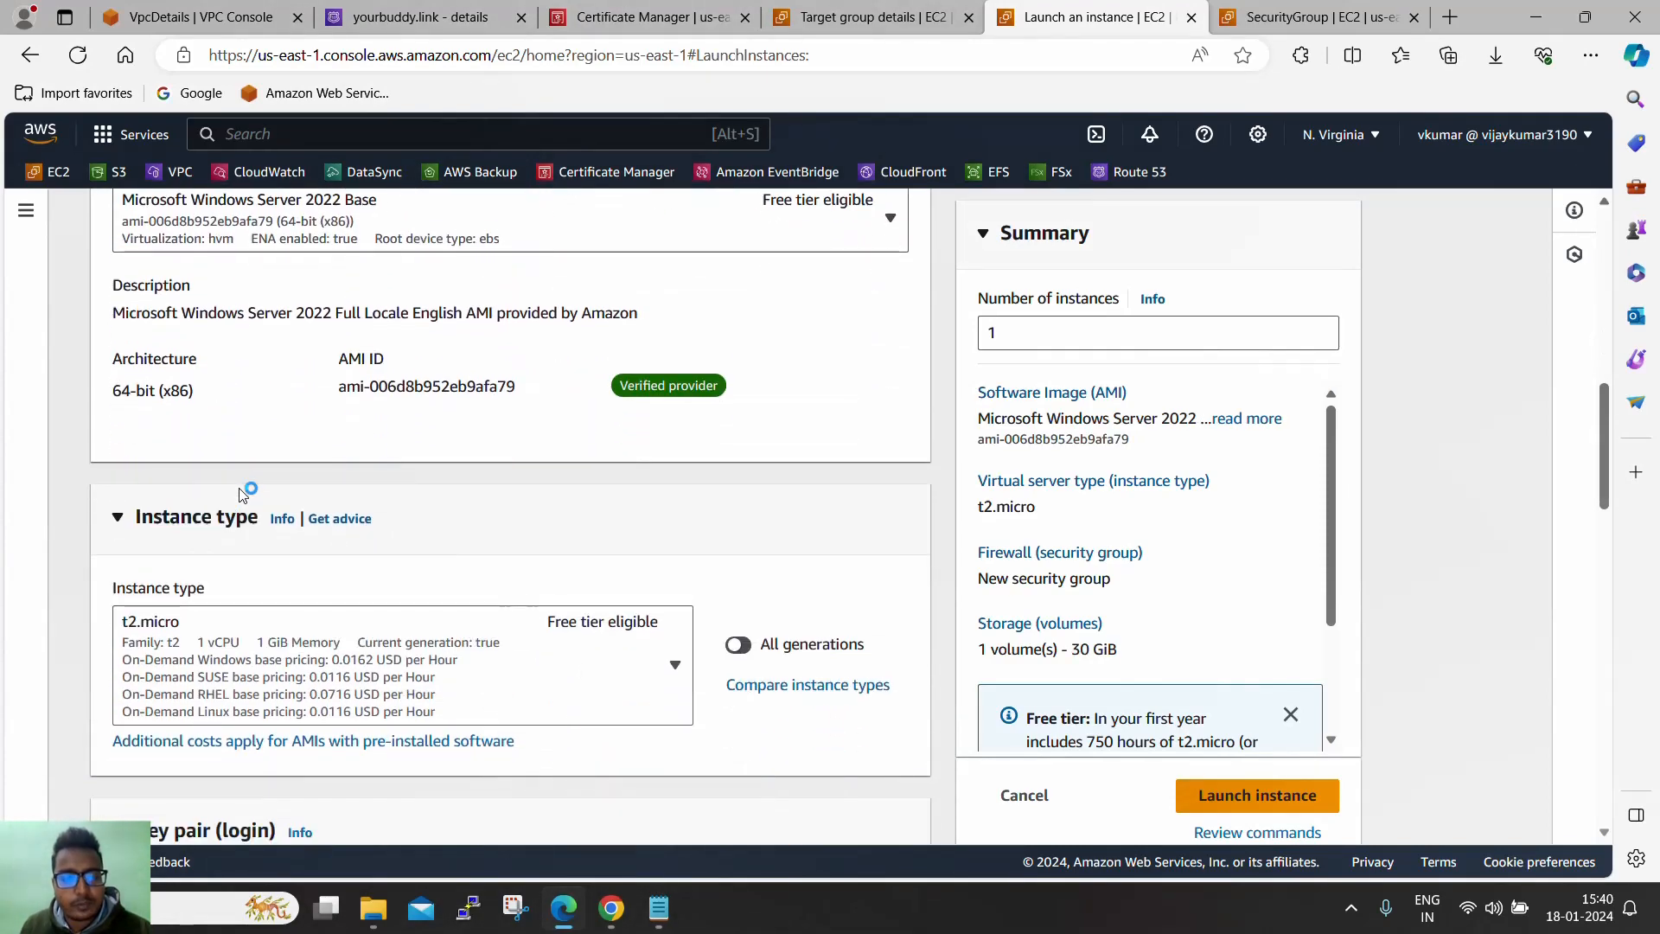
{"action": "scroll", "coordinate": [246, 491], "scroll_direction": "up", "scroll_amount": 1}
{"action": "scroll", "coordinate": [243, 496], "scroll_direction": "down", "scroll_amount": 2}
{"action": "left_click", "coordinate": [335, 572]}
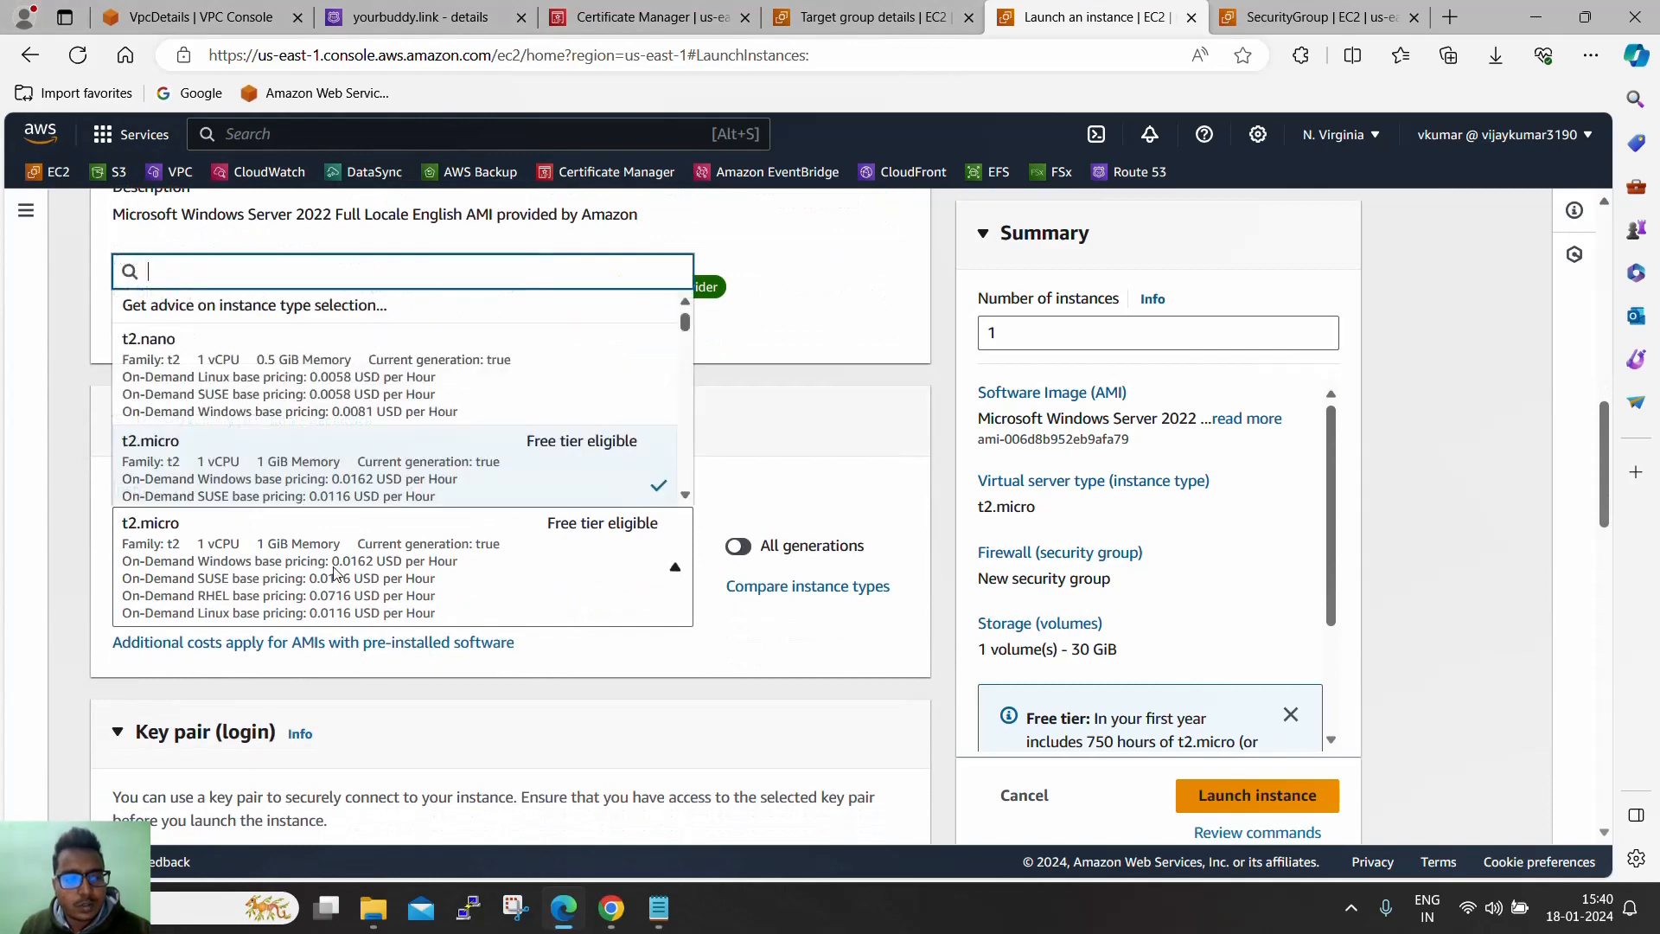
{"action": "type", "text": "t3.m"}
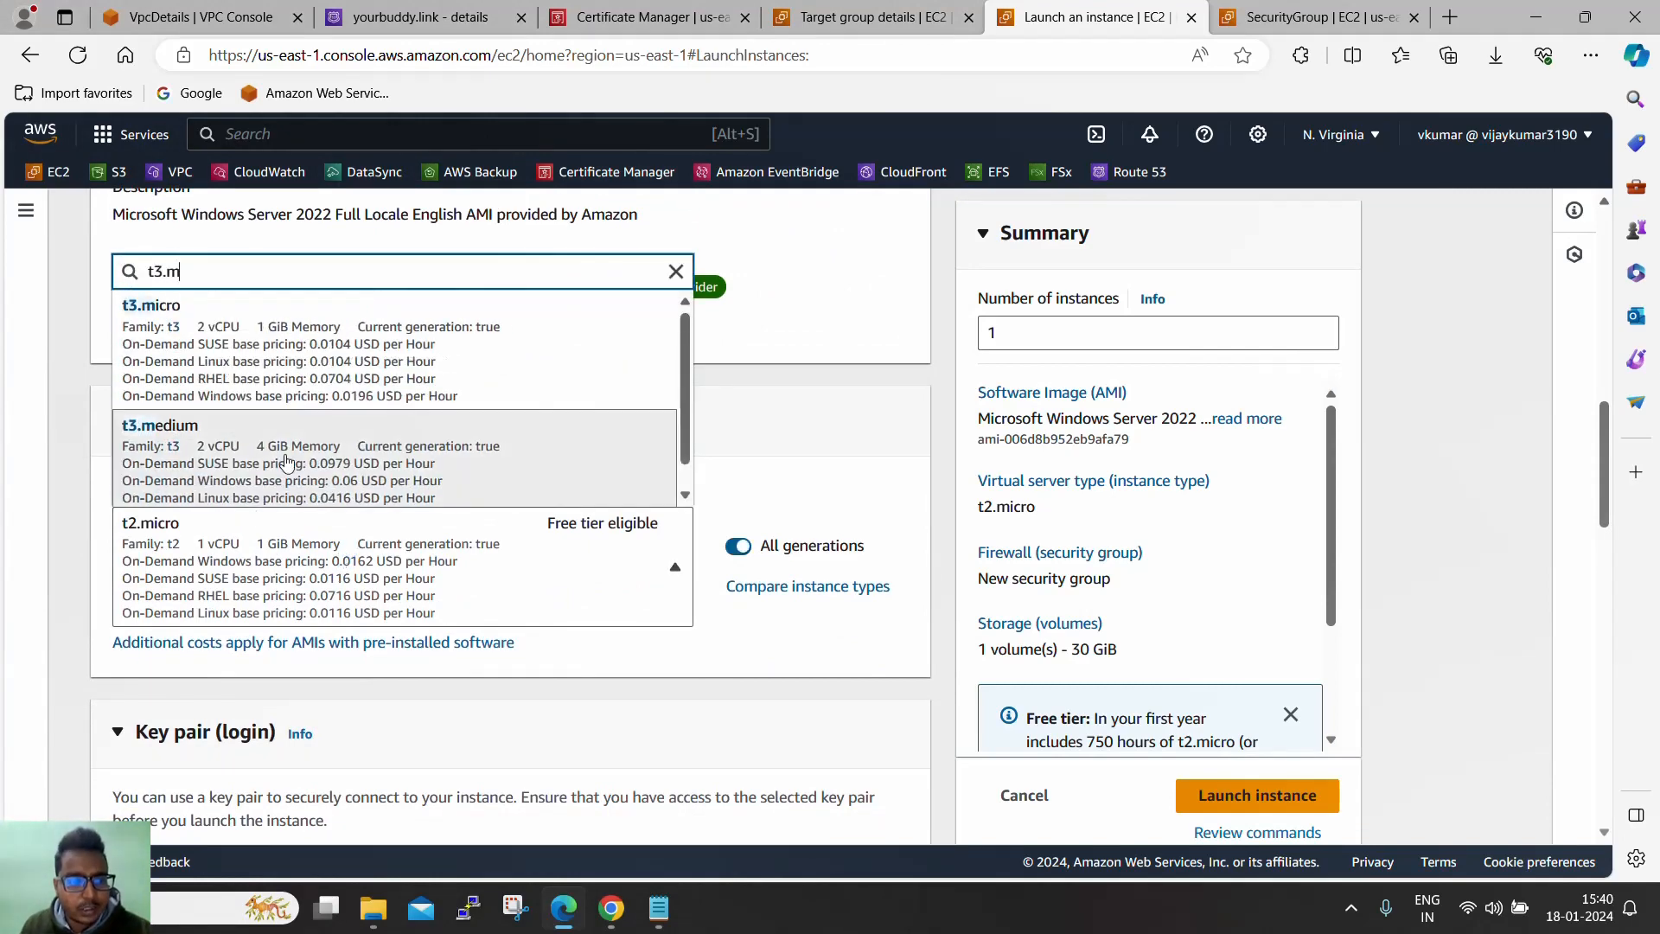
{"action": "left_click", "coordinate": [285, 467]}
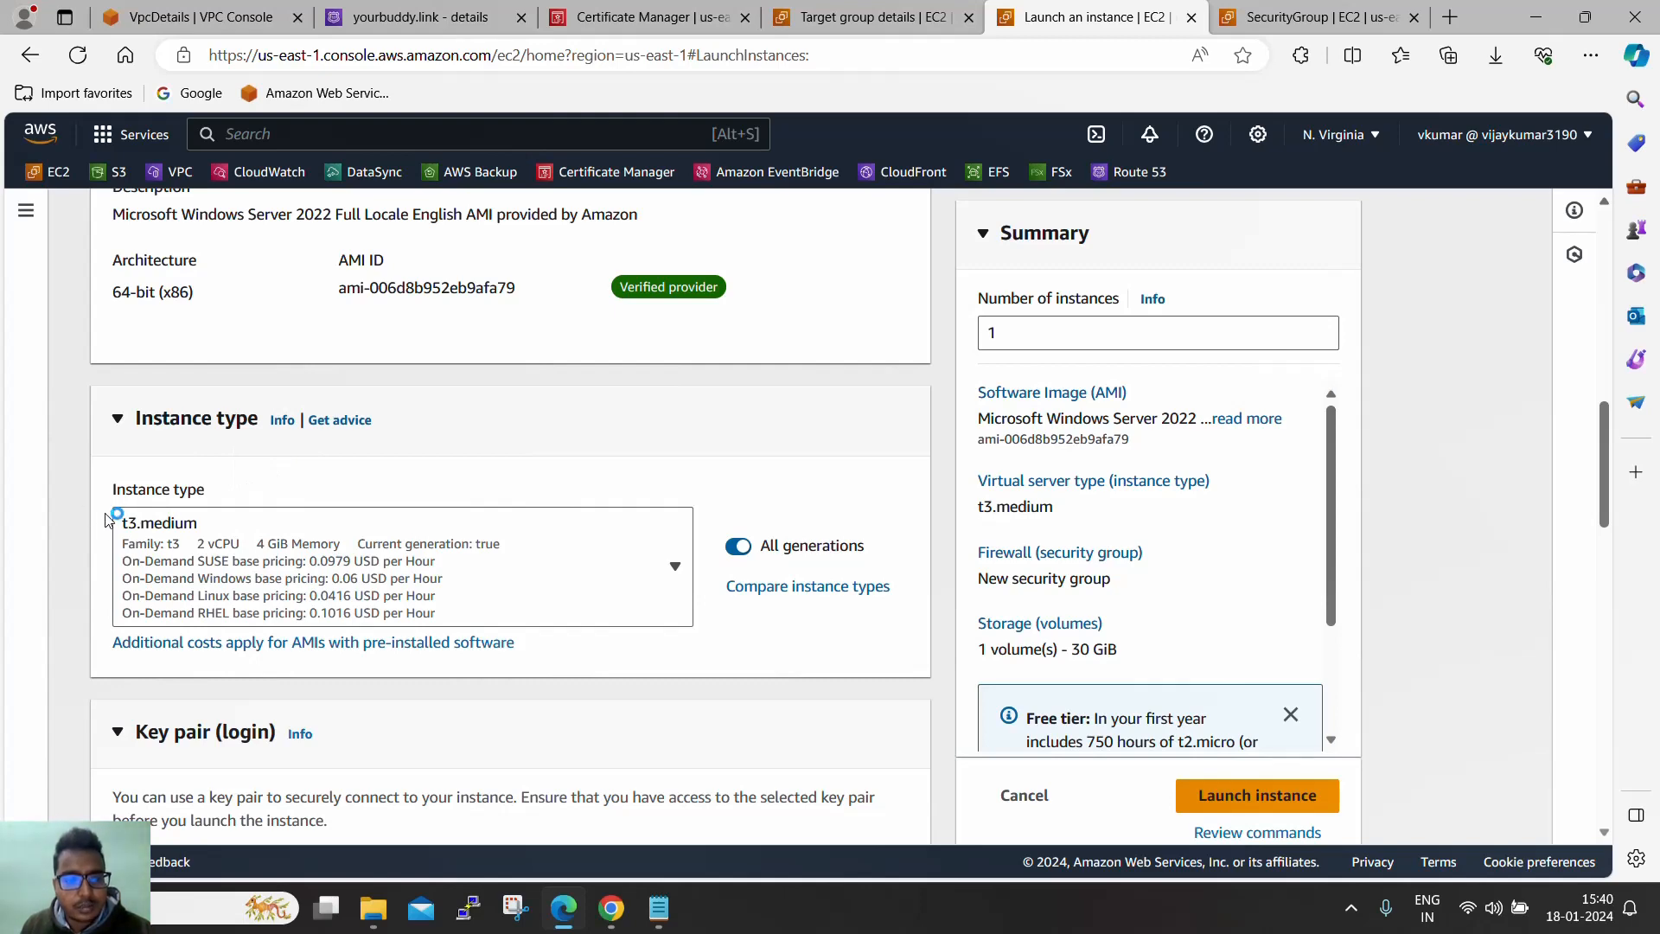
Select the existing us-east-1 key pair that carries the account owner's name for logging in to the instance
{"action": "scroll", "coordinate": [259, 484], "scroll_direction": "down", "scroll_amount": 5}
{"action": "left_click", "coordinate": [352, 408]}
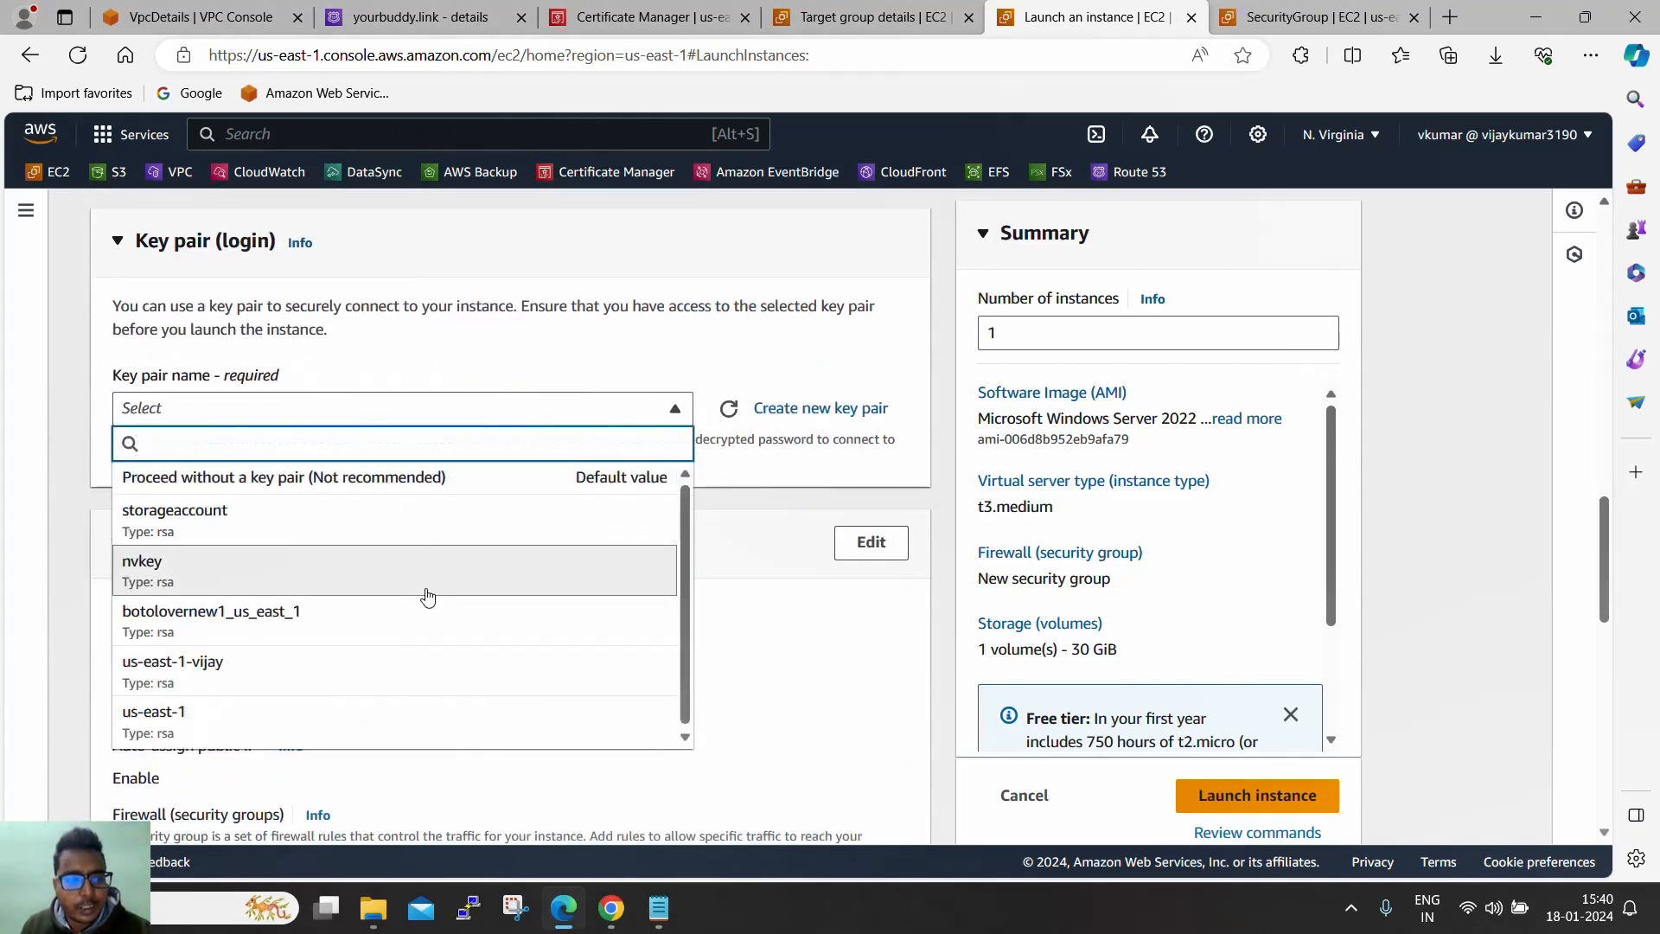
{"action": "left_click", "coordinate": [364, 672]}
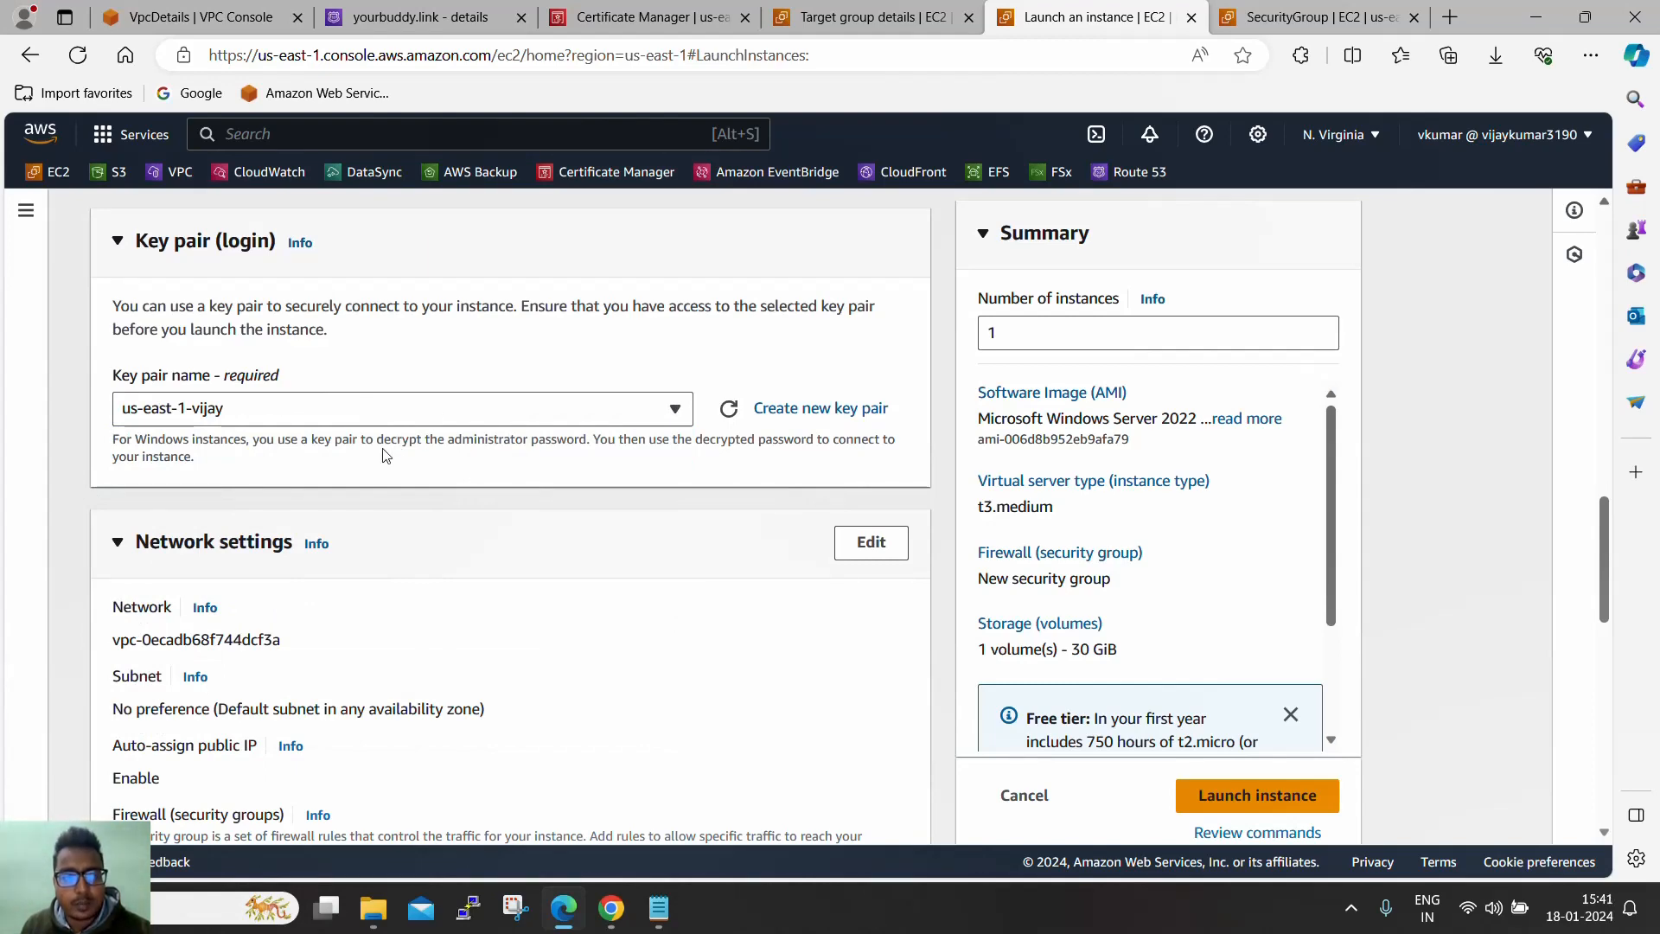
Edit the network settings to place the instance in my-vpc and its PublicA subnet
{"action": "scroll", "coordinate": [385, 456], "scroll_direction": "down", "scroll_amount": 2}
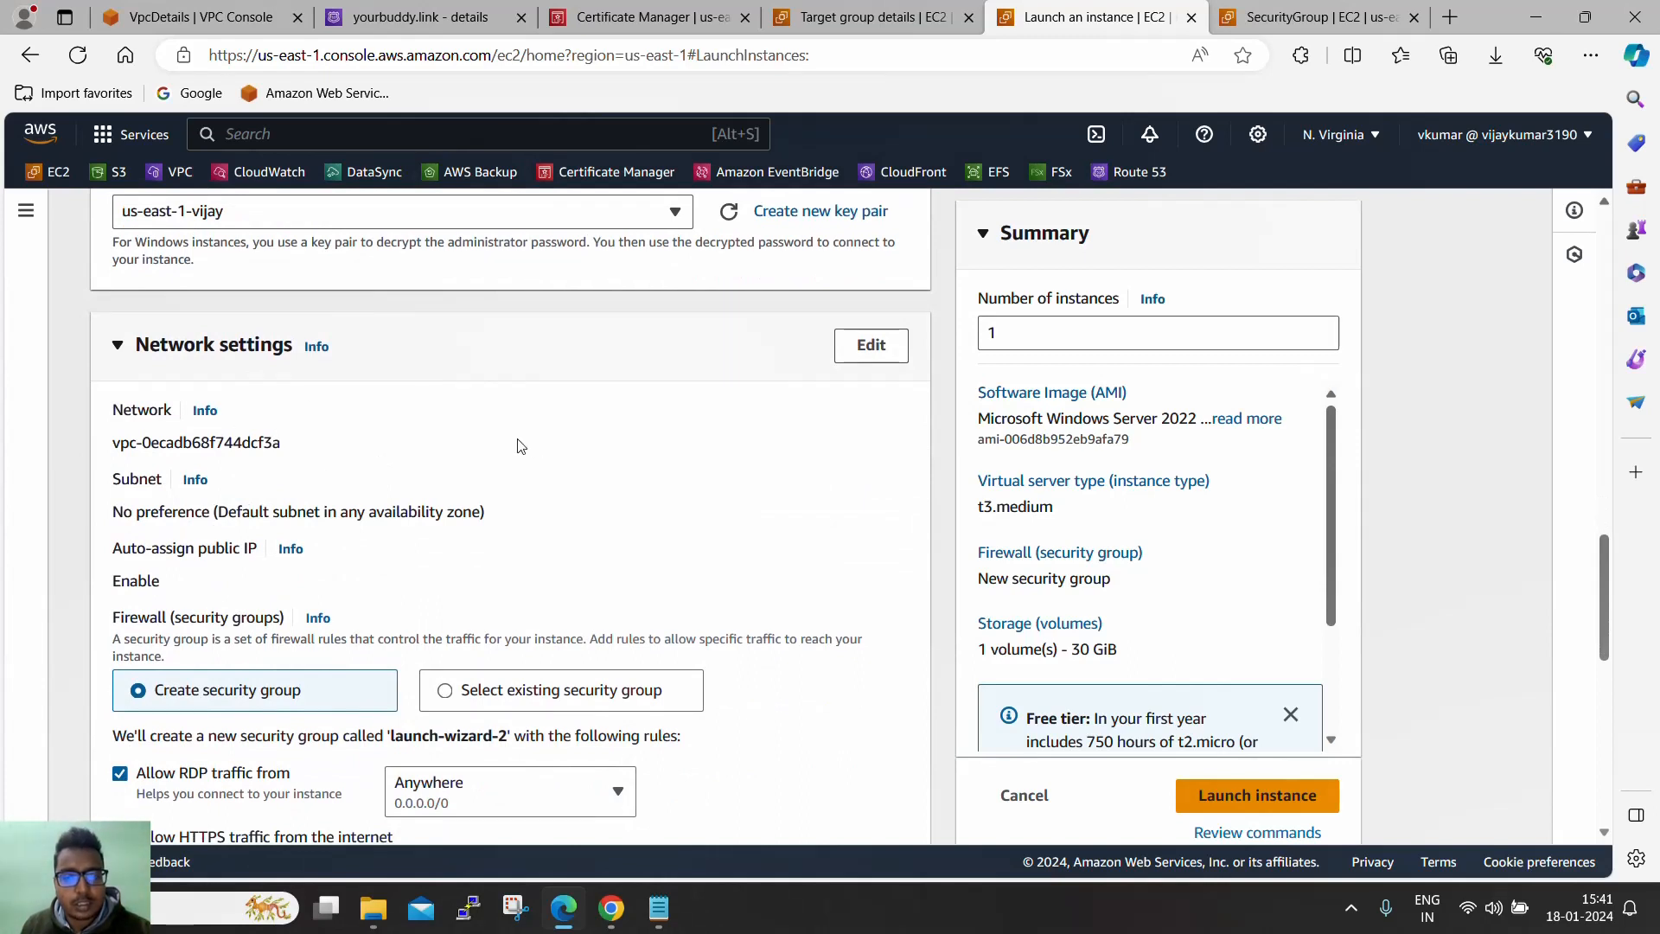
{"action": "left_click", "coordinate": [883, 358]}
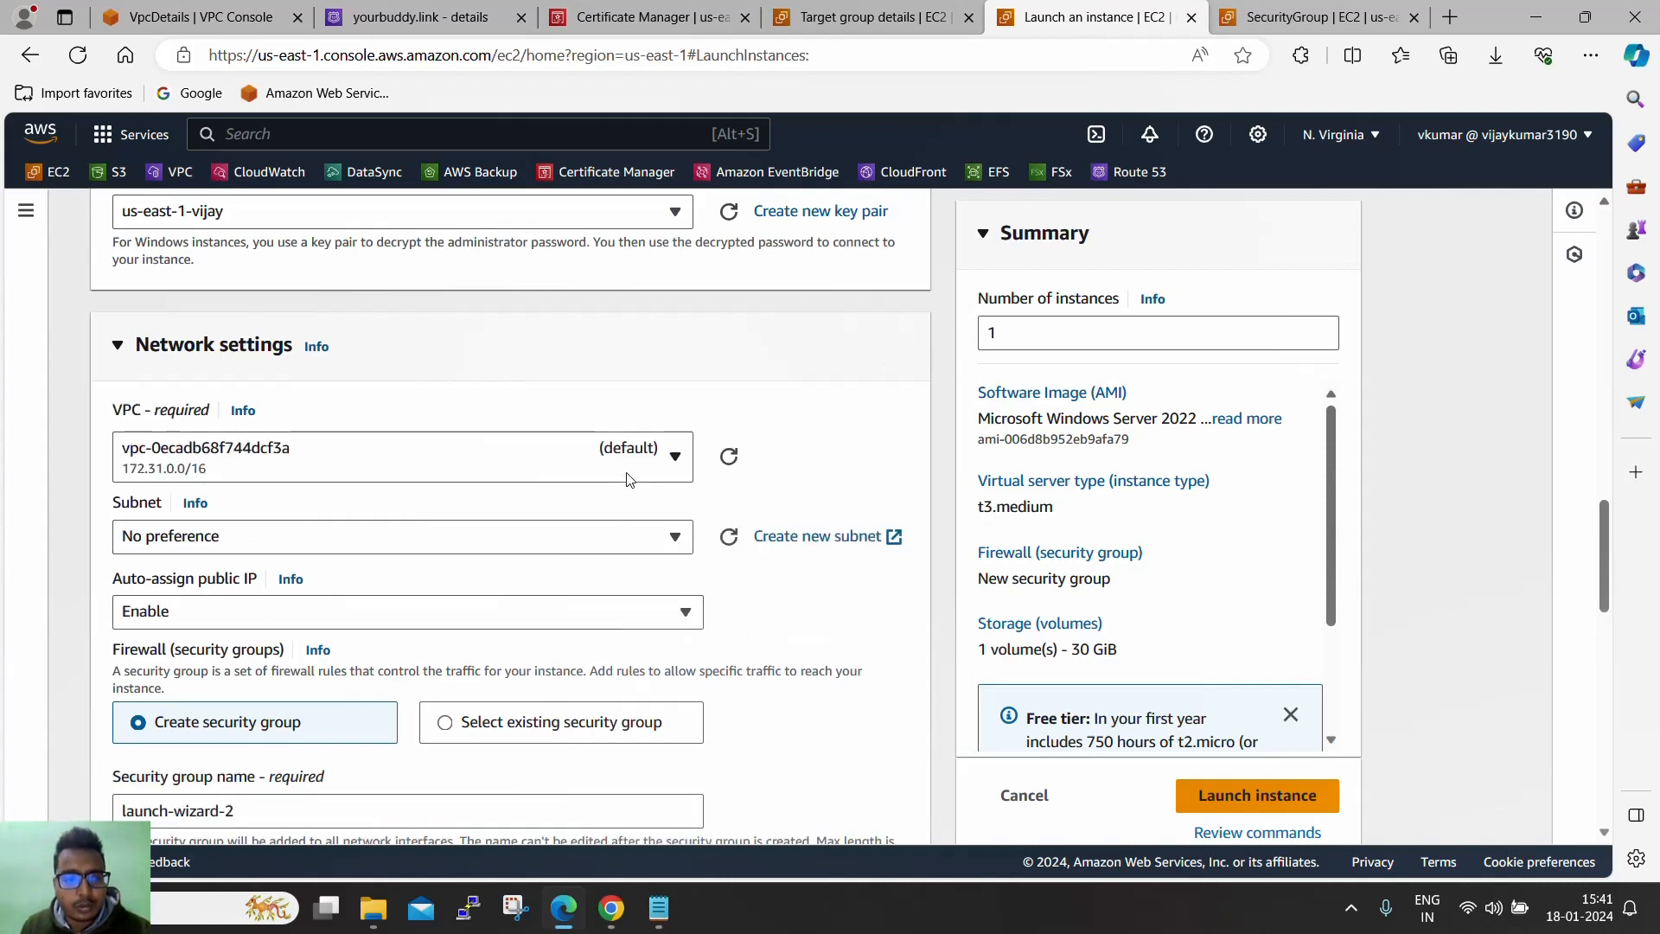
{"action": "left_click", "coordinate": [629, 478]}
{"action": "left_click", "coordinate": [577, 553]}
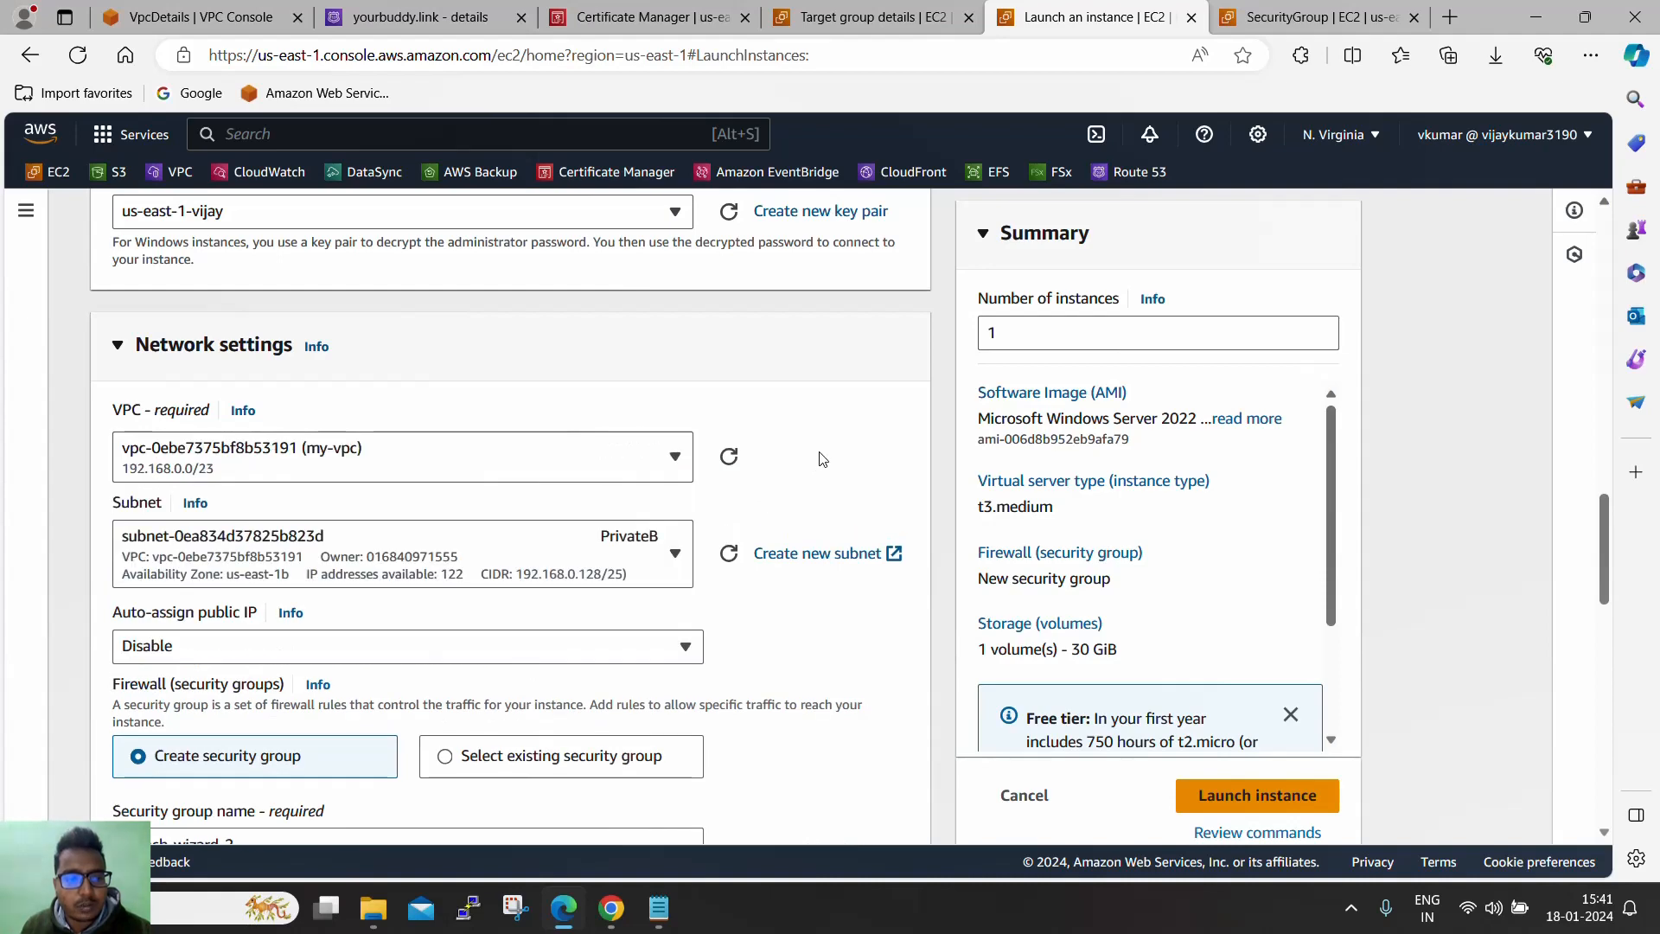
{"action": "scroll", "coordinate": [822, 459], "scroll_direction": "down", "scroll_amount": 1}
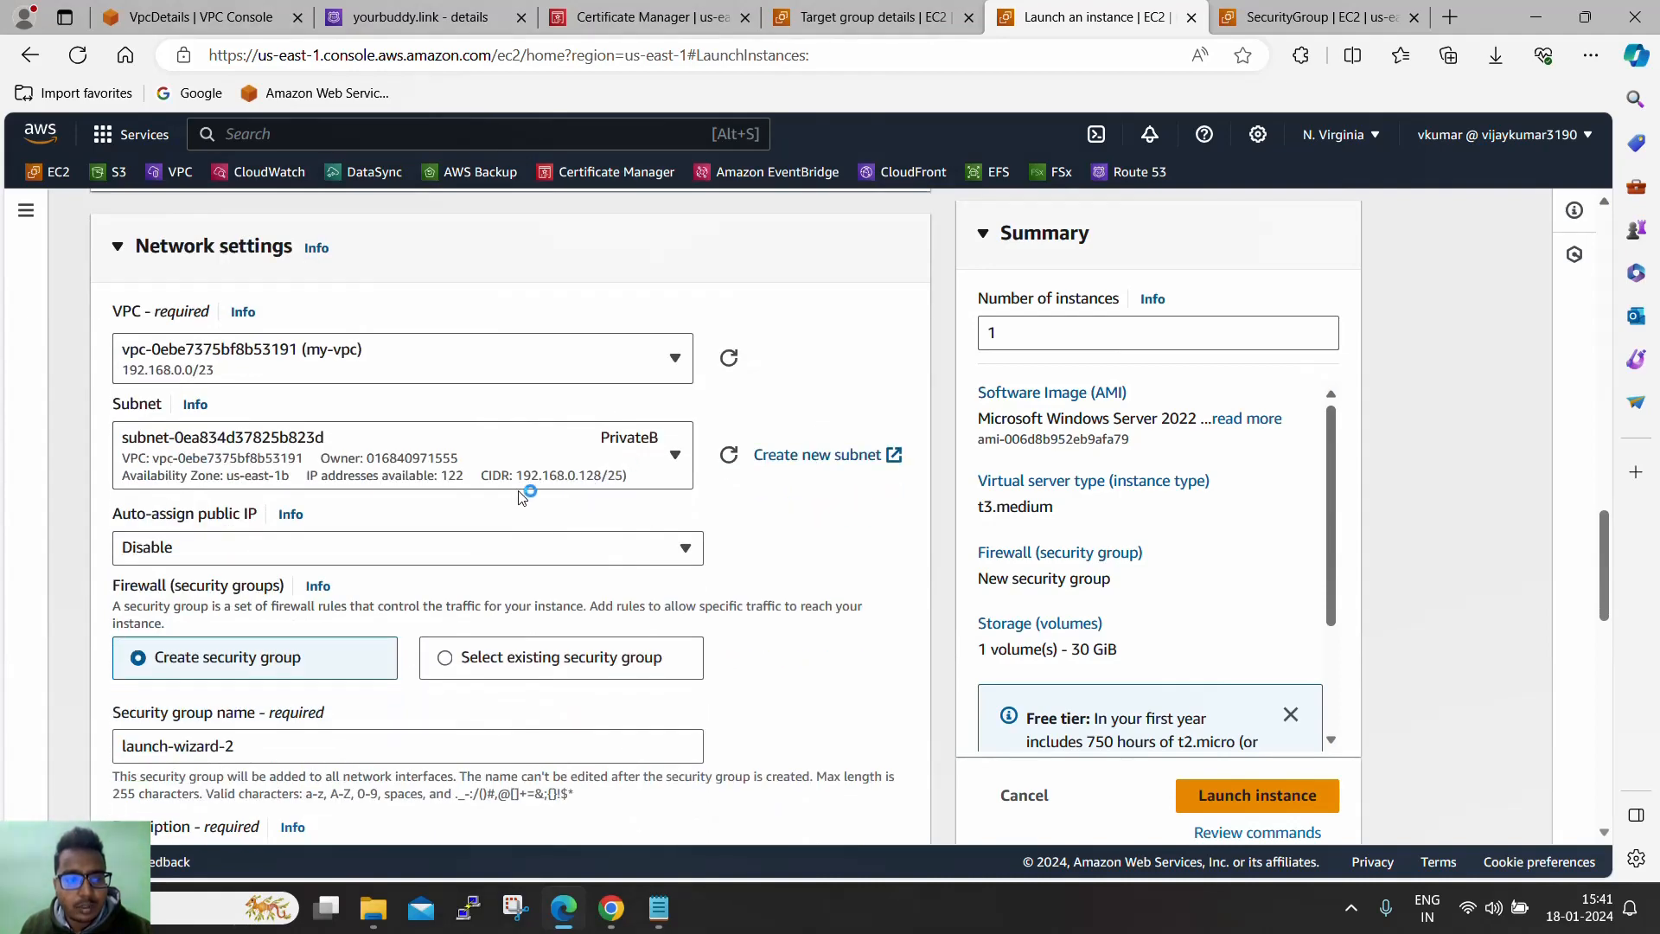
{"action": "left_click", "coordinate": [584, 464]}
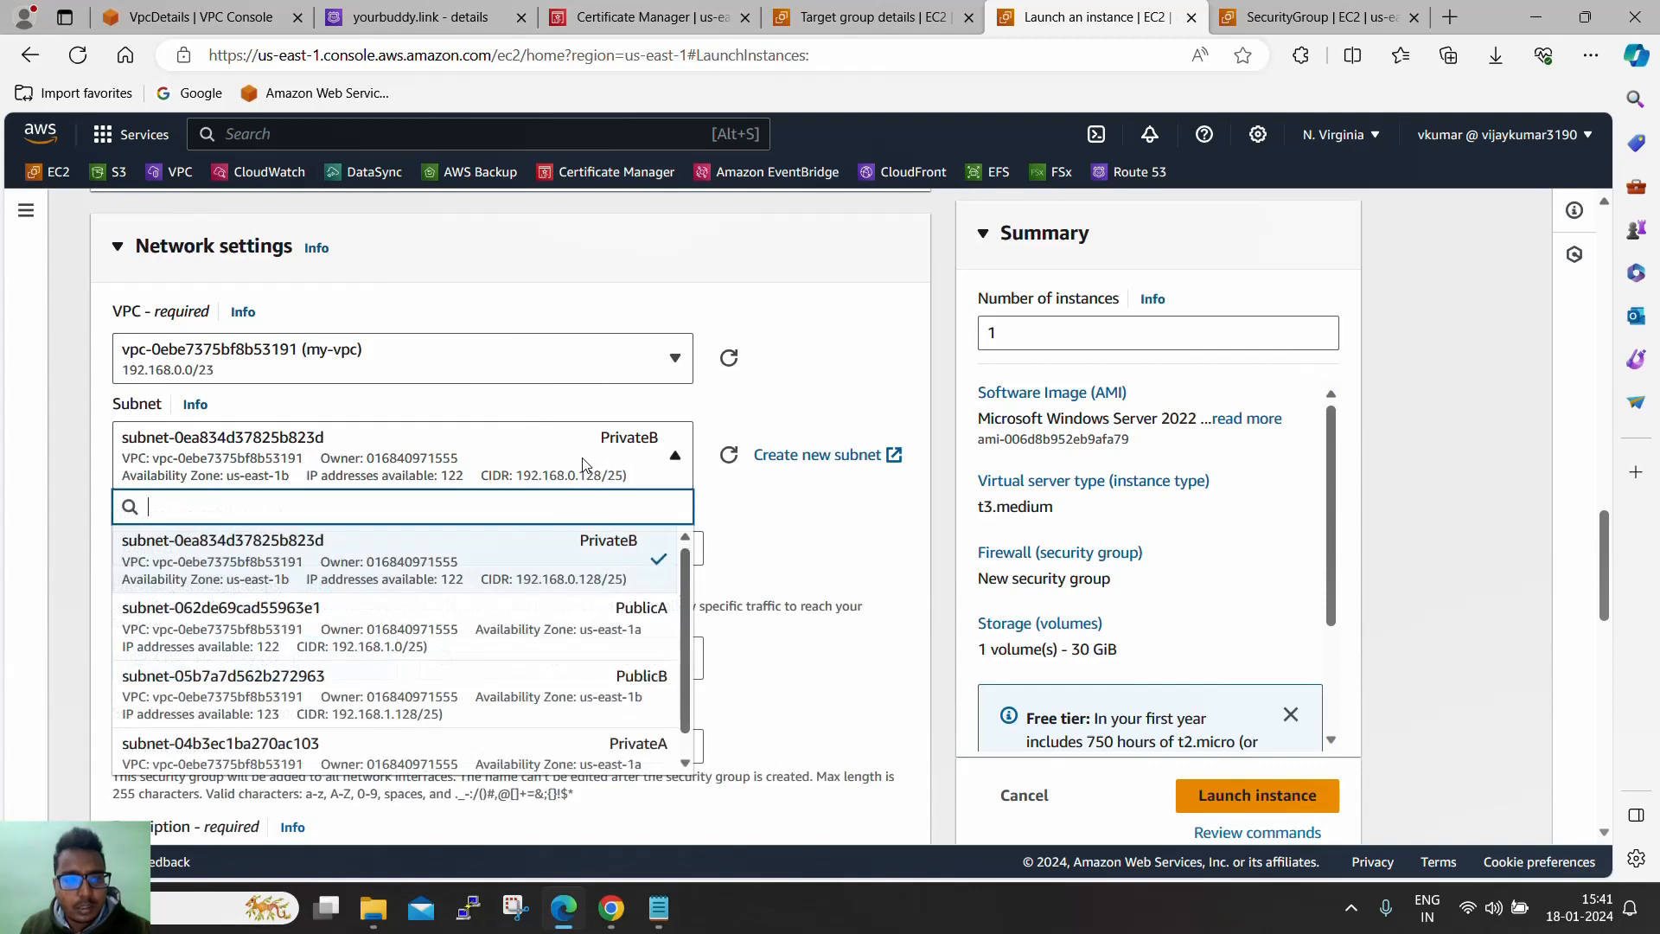
{"action": "left_click", "coordinate": [596, 627]}
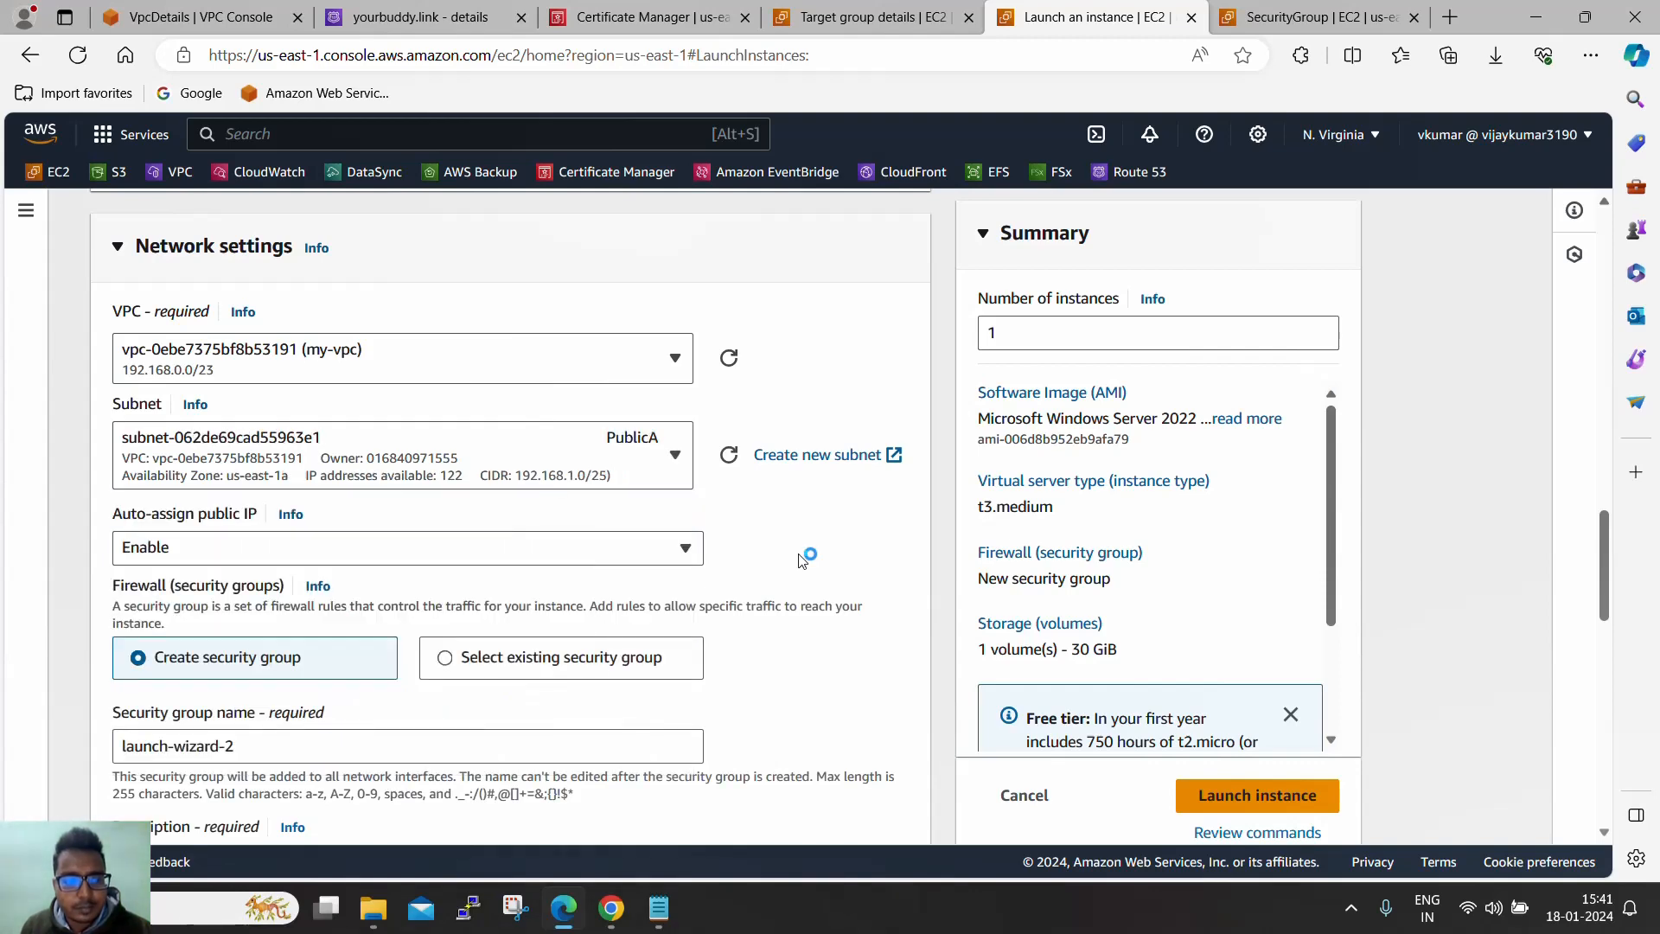
Review the default RDP security group rule and storage settings, and launch the instance
{"action": "scroll", "coordinate": [801, 557], "scroll_direction": "down", "scroll_amount": 5}
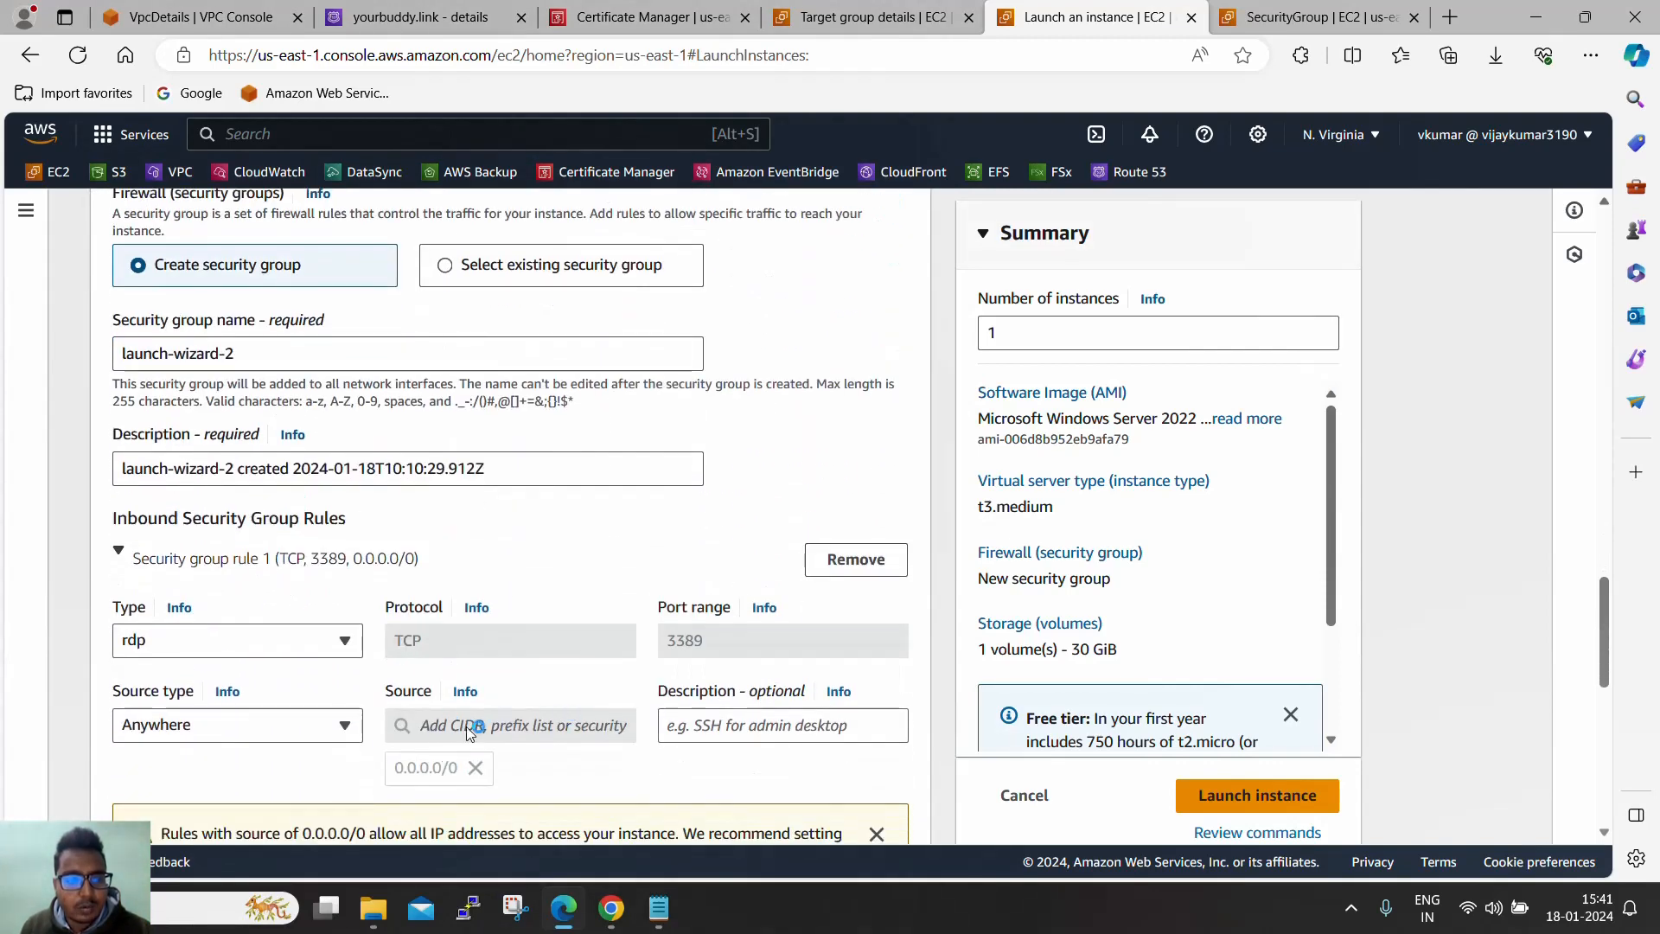
{"action": "scroll", "coordinate": [474, 657], "scroll_direction": "down", "scroll_amount": 5}
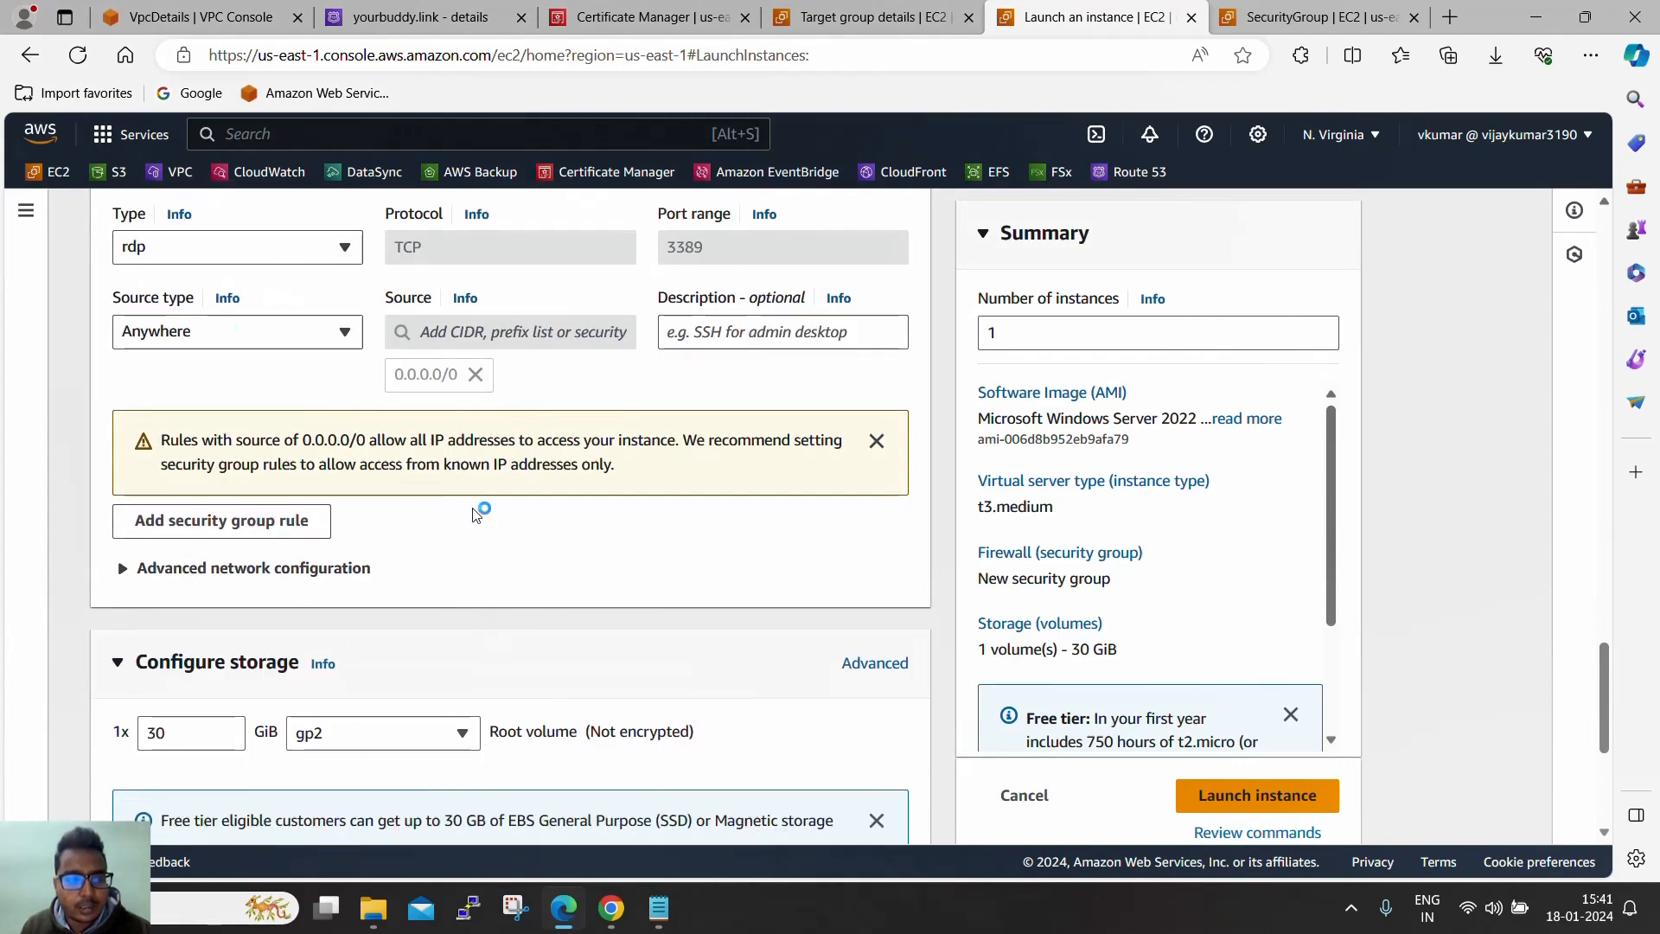
{"action": "scroll", "coordinate": [473, 513], "scroll_direction": "down", "scroll_amount": 5}
{"action": "scroll", "coordinate": [474, 513], "scroll_direction": "up", "scroll_amount": 4}
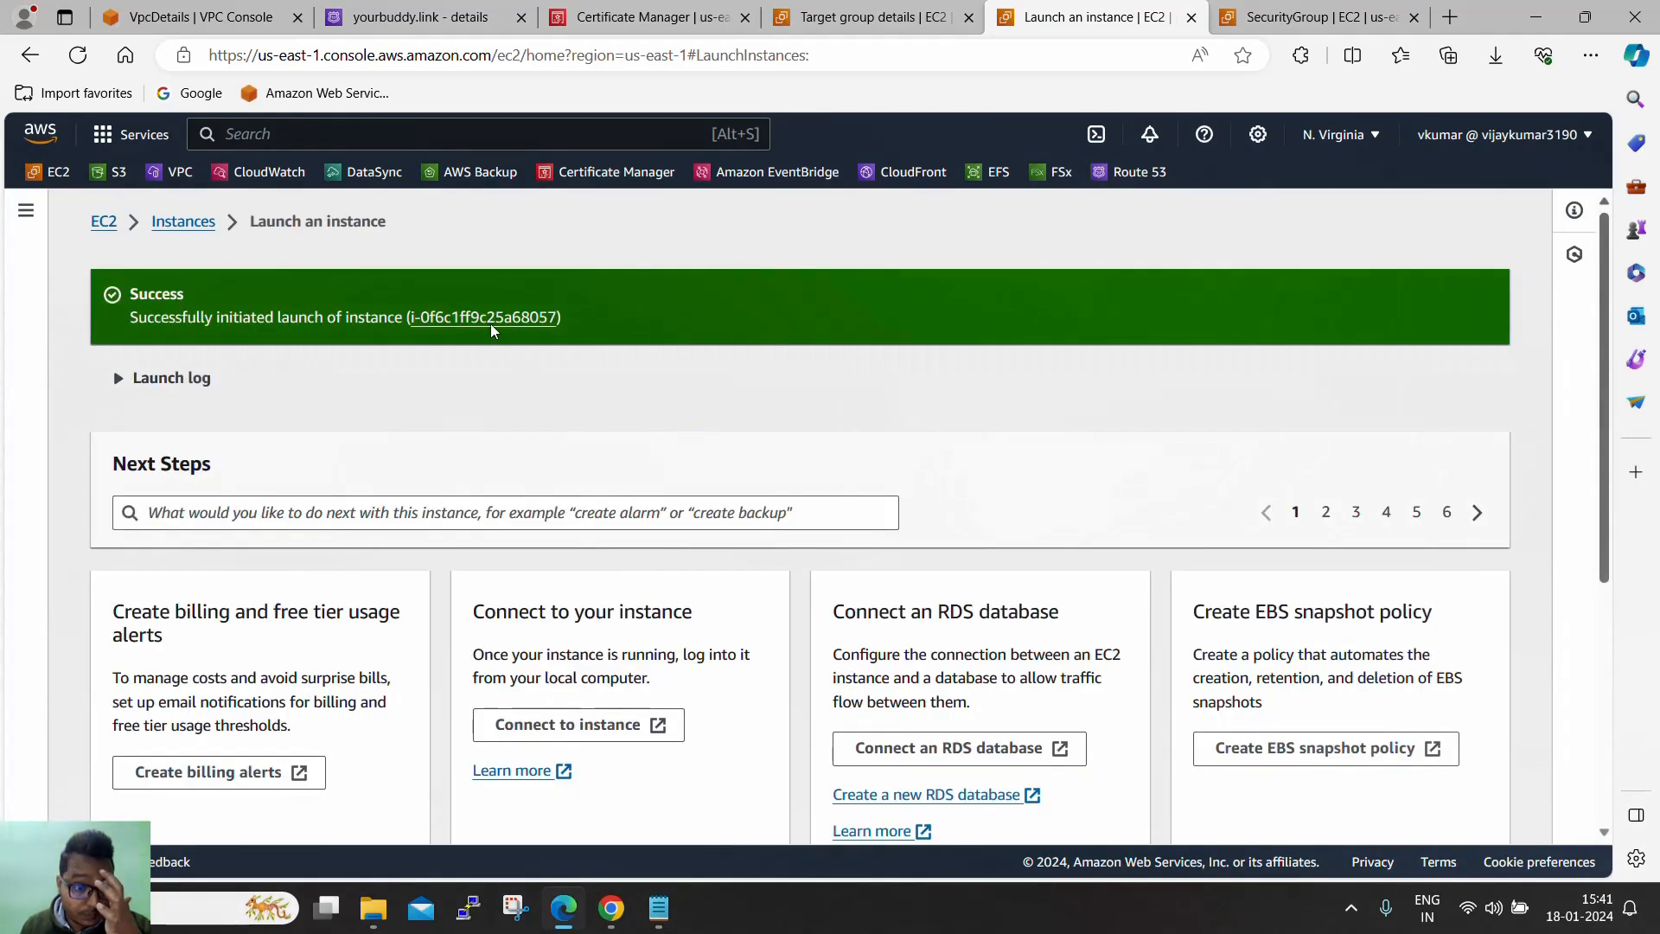
Open the launched instance in the Instances list, filter the list by running state only, and widen the Name column
{"action": "left_click", "coordinate": [506, 319]}
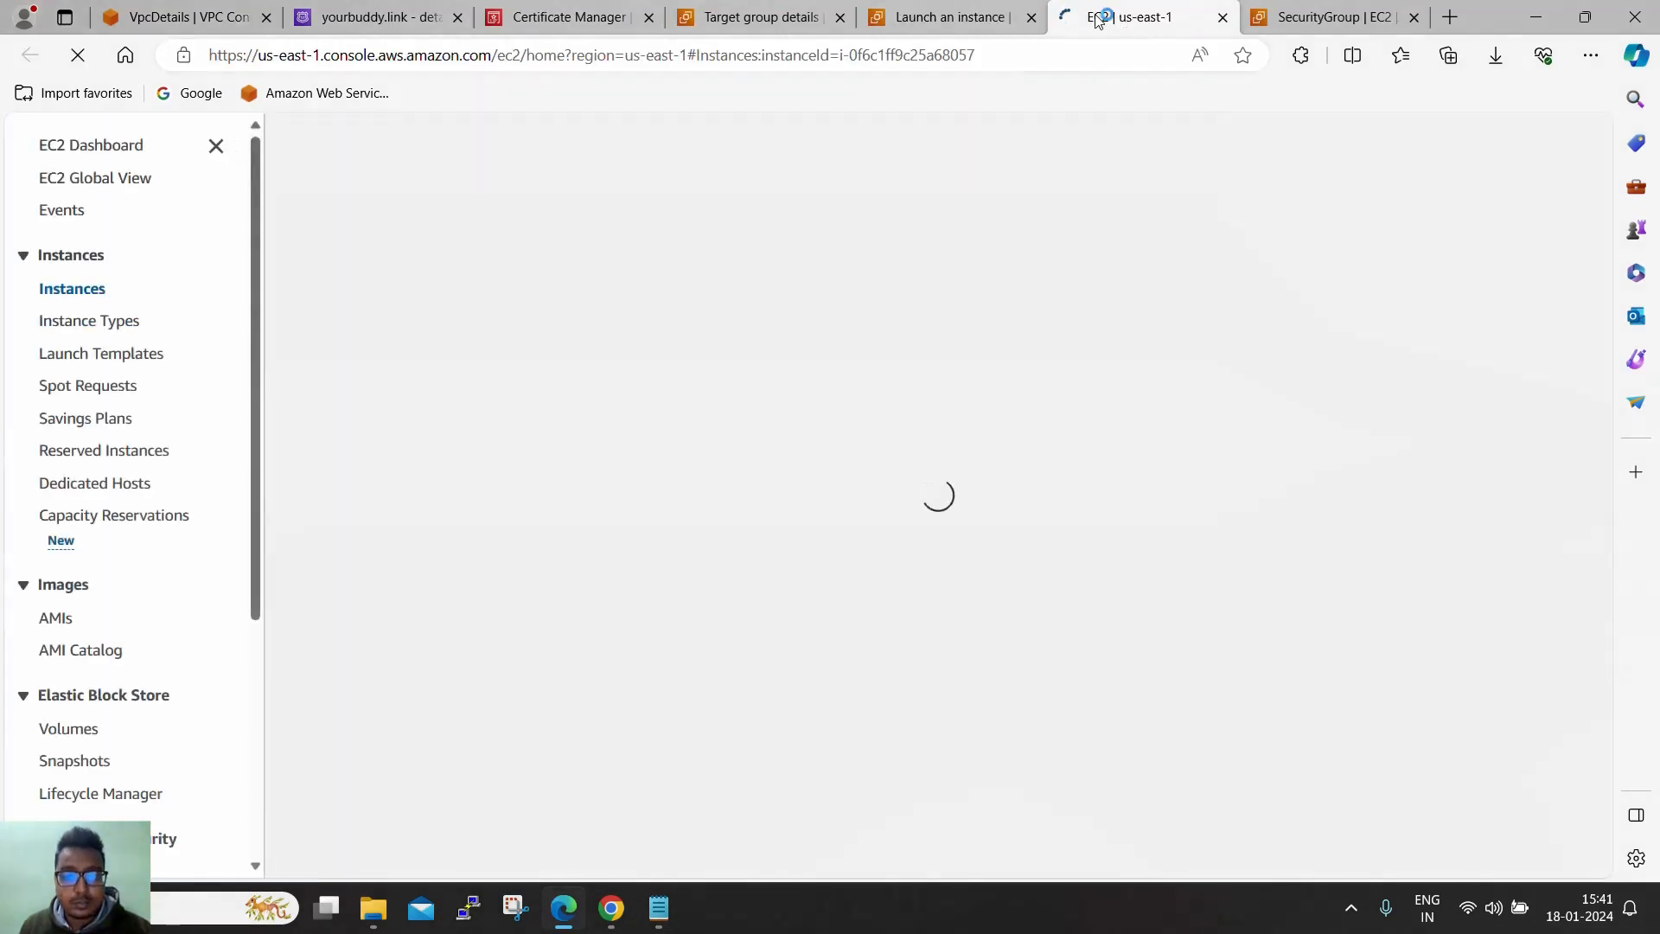
{"action": "left_click", "coordinate": [1031, 17]}
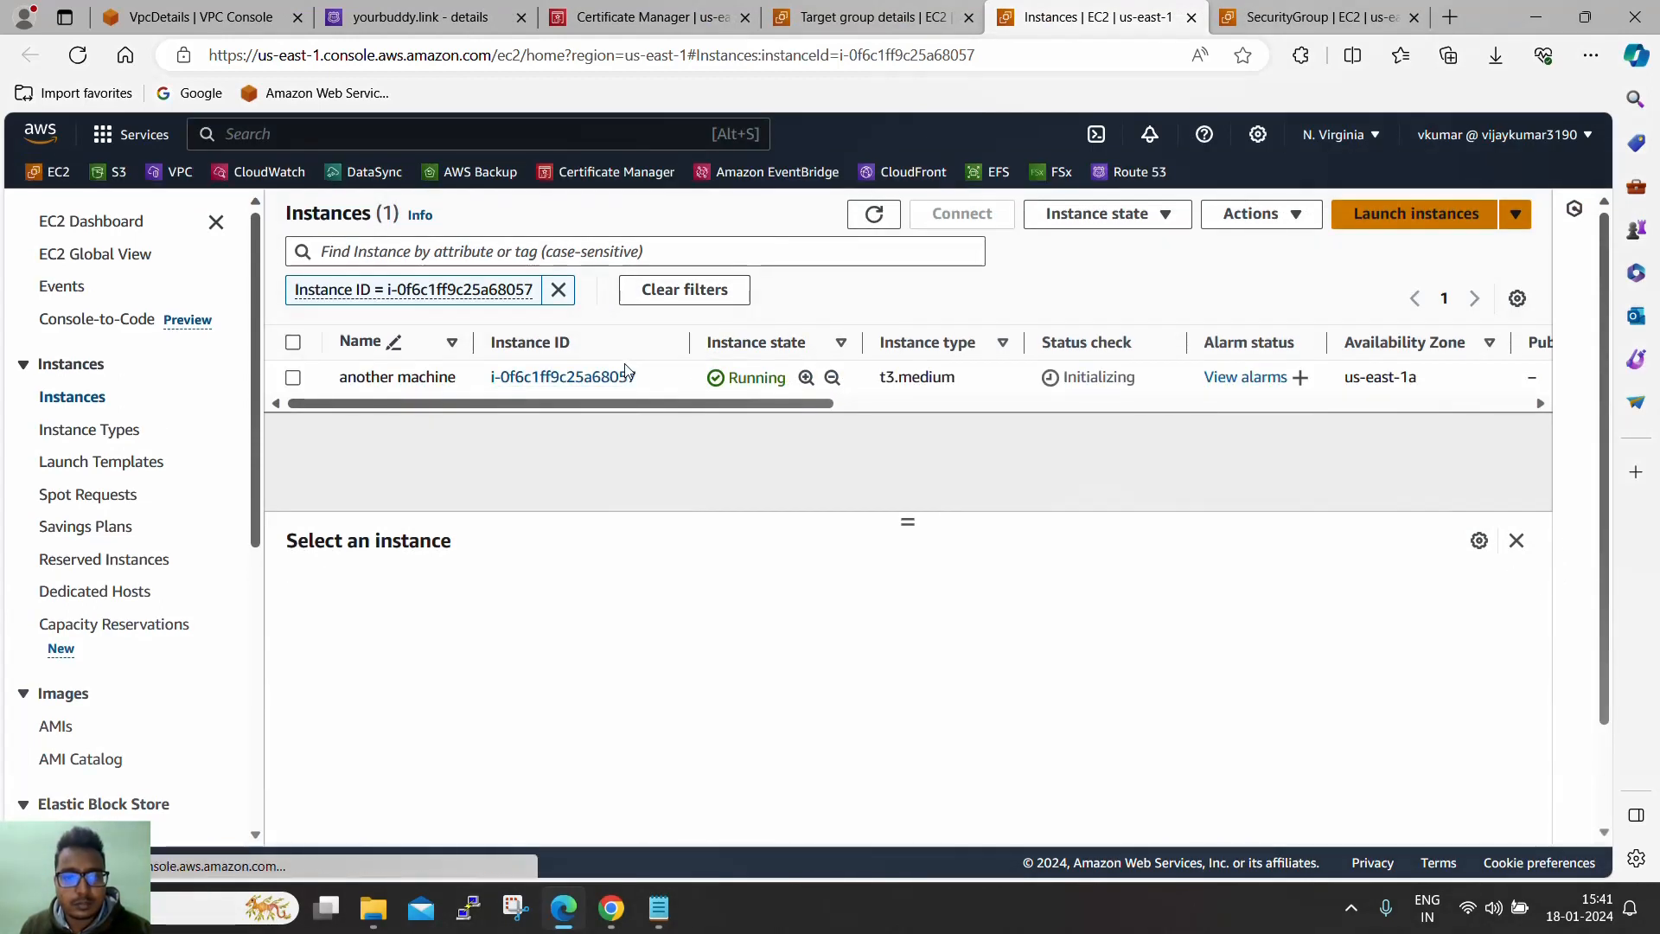
{"action": "left_click", "coordinate": [806, 377]}
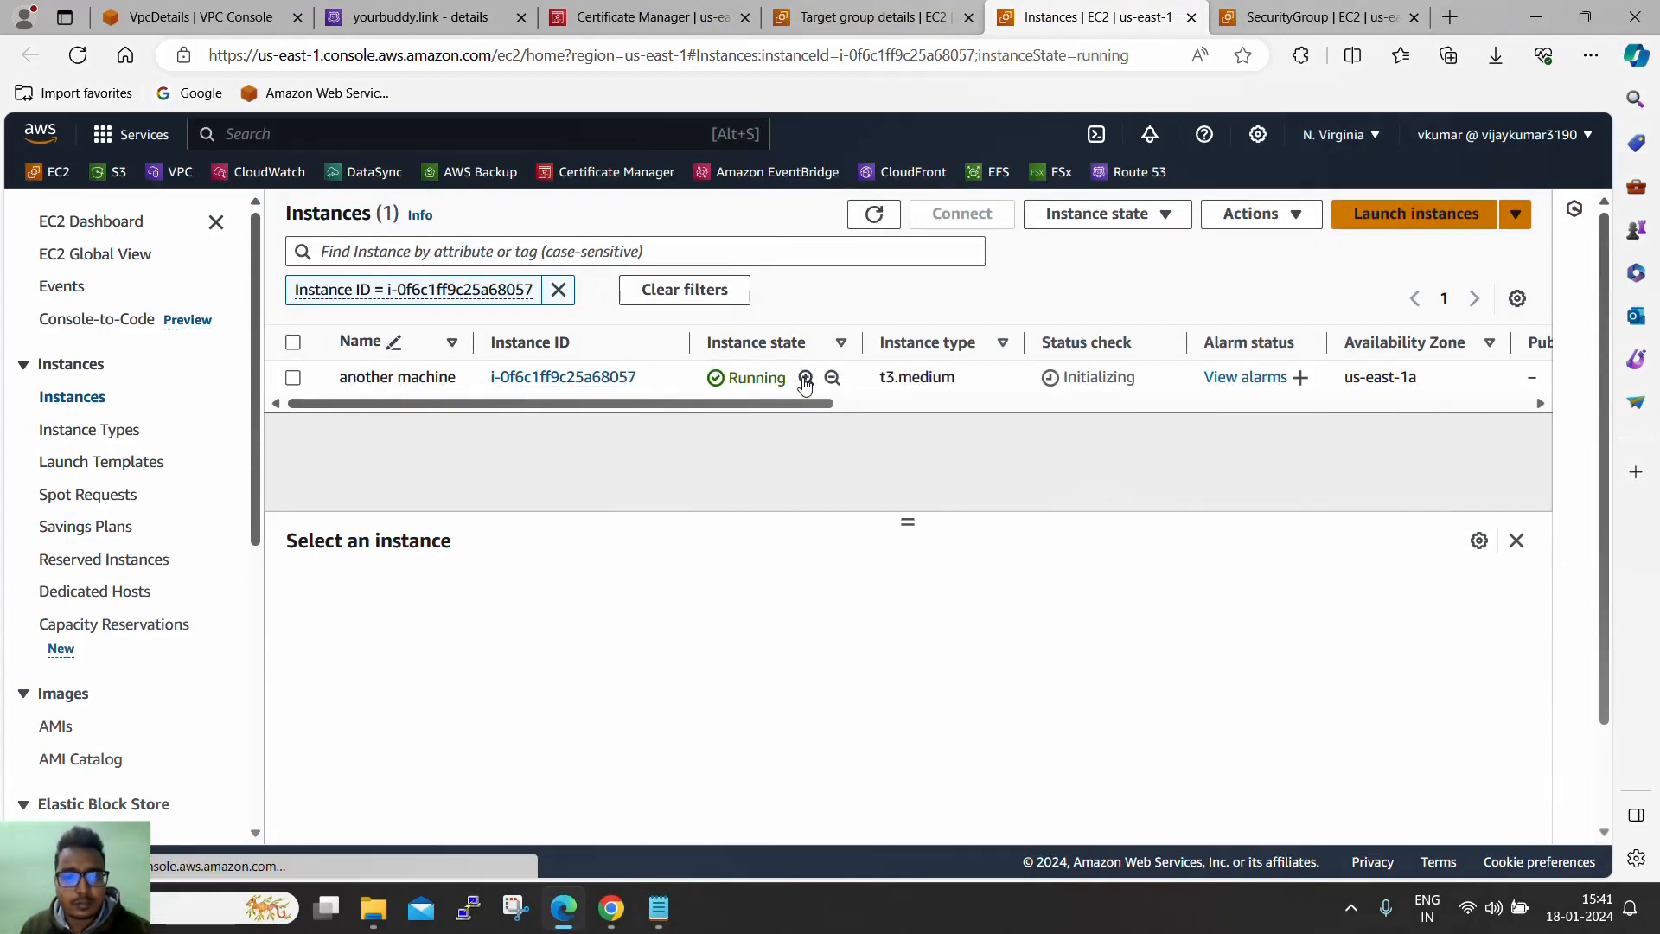
{"action": "left_click", "coordinate": [559, 291]}
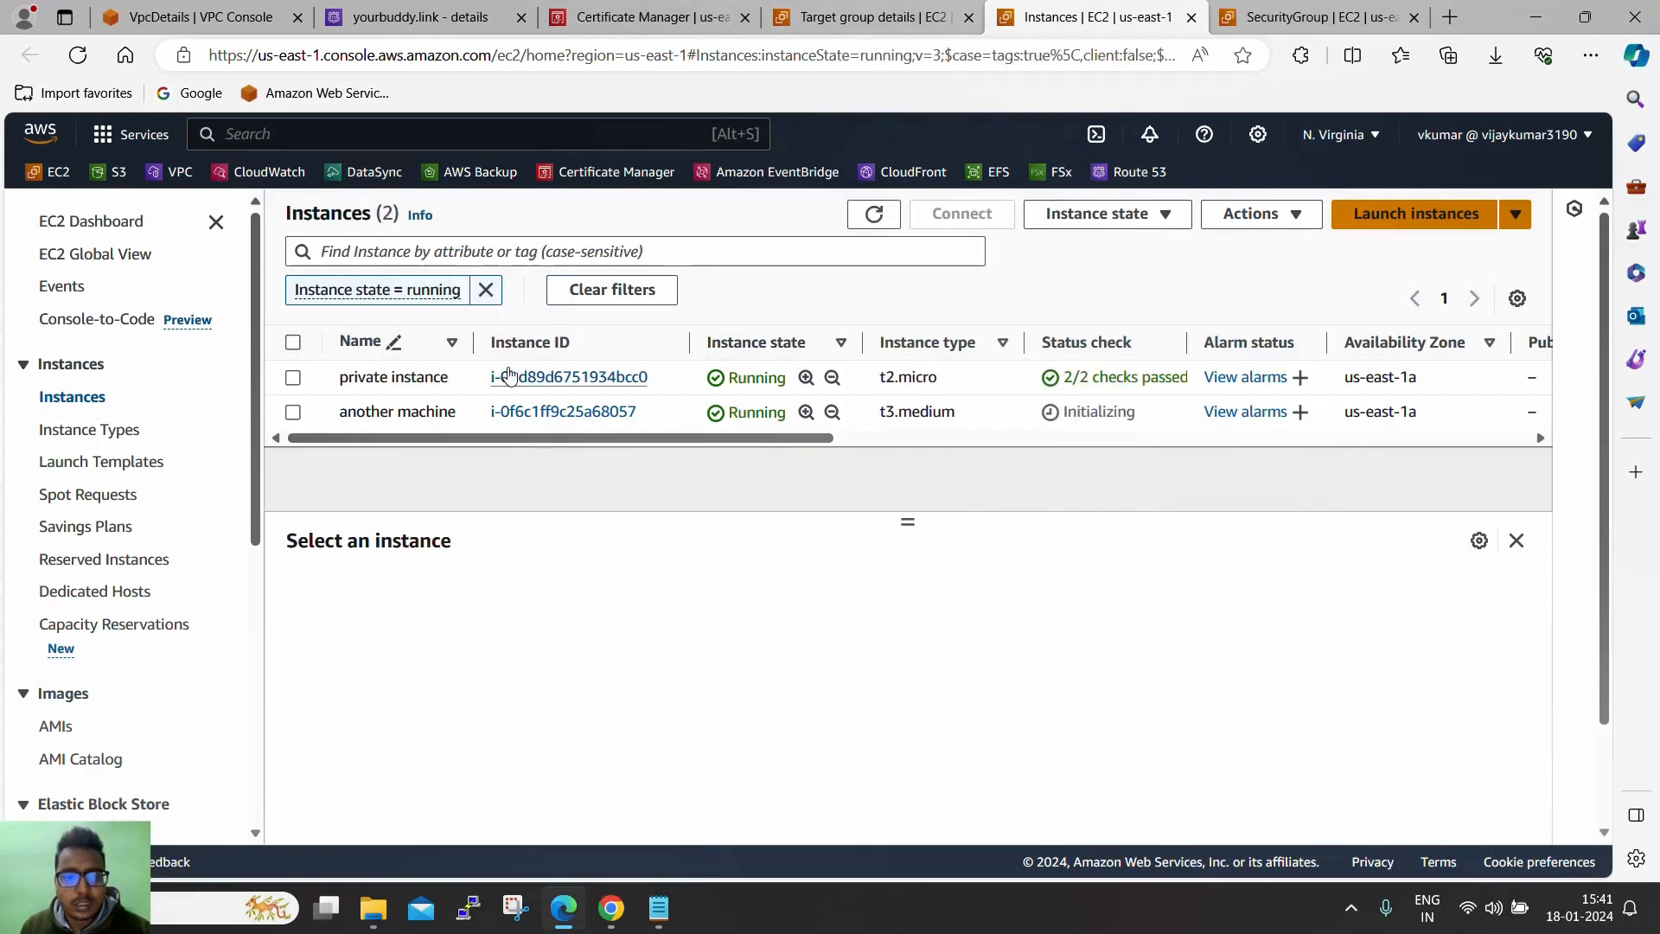
{"action": "left_click_drag", "start_coordinate": [473, 342], "coordinate": [609, 343]}
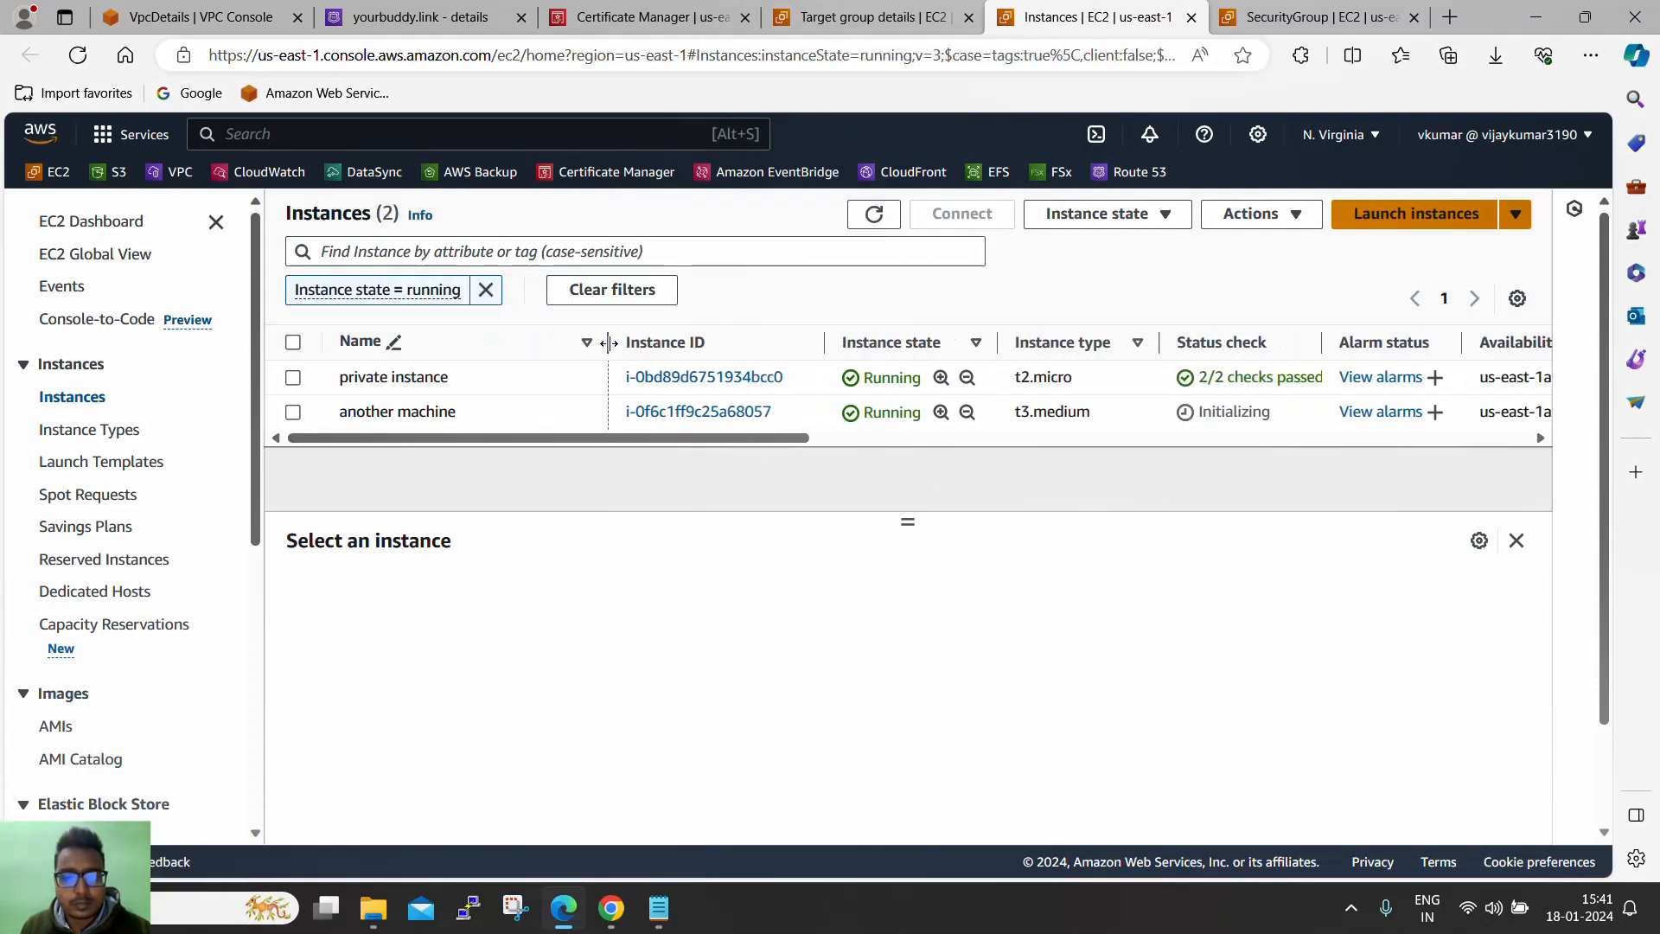
Return to target group TG1 and refresh it to check the health status of its registered private instance
{"action": "left_click", "coordinate": [860, 19]}
{"action": "left_click", "coordinate": [1165, 585]}
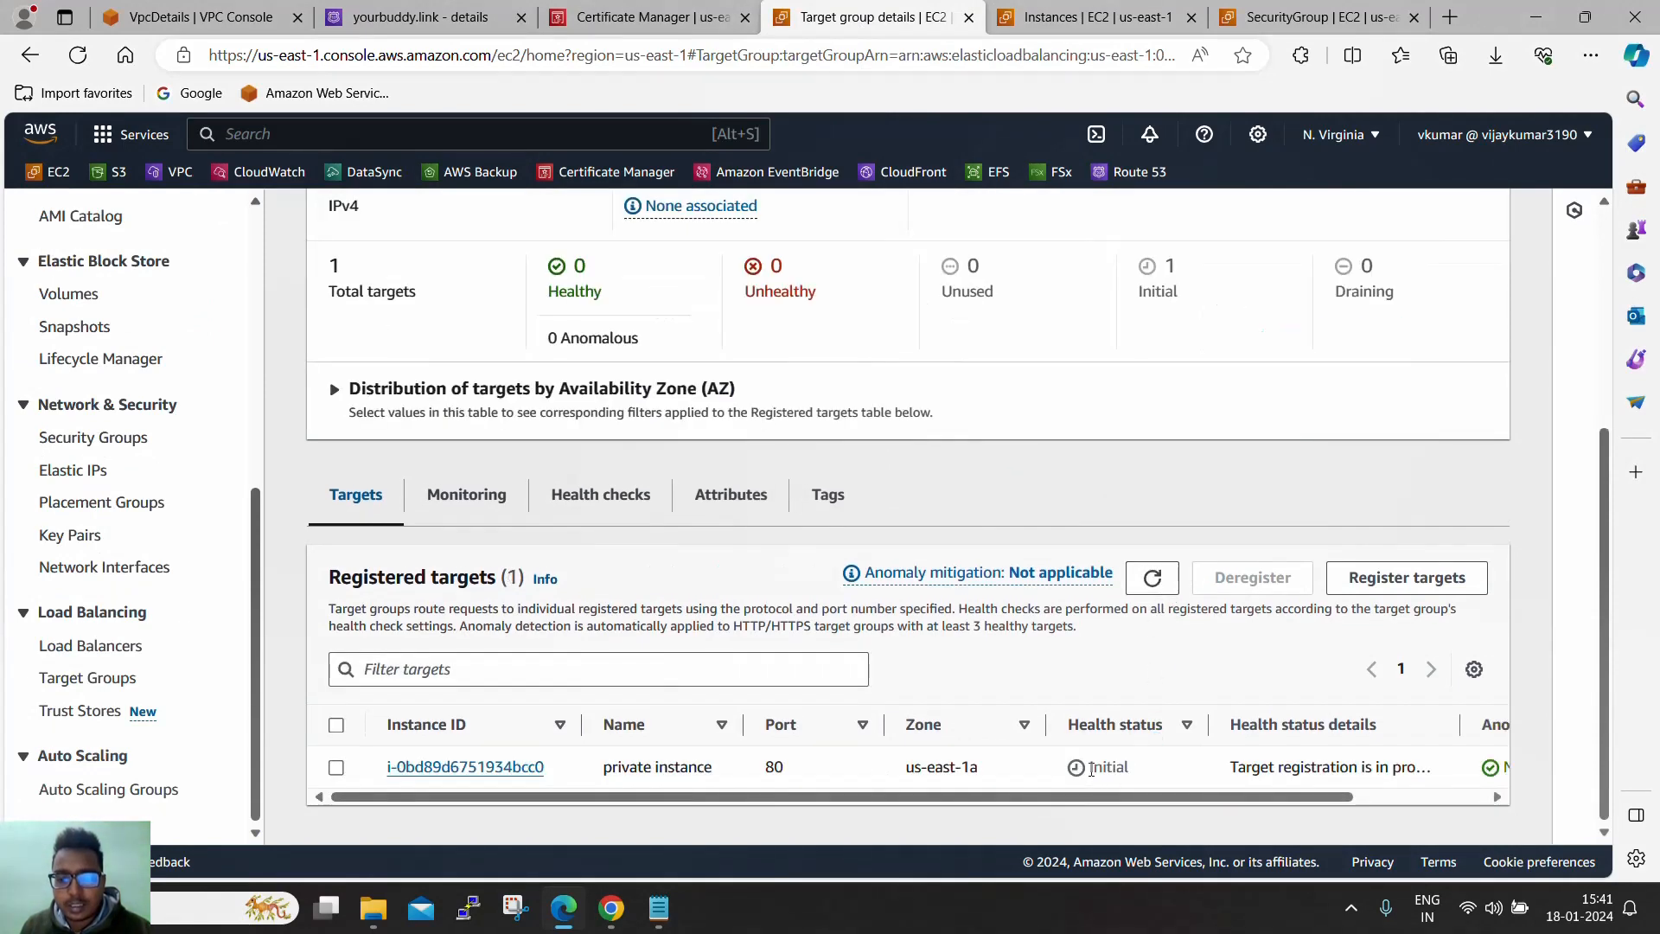
{"action": "double_click", "coordinate": [1096, 768]}
{"action": "left_click", "coordinate": [1151, 582]}
{"action": "left_click", "coordinate": [78, 56]}
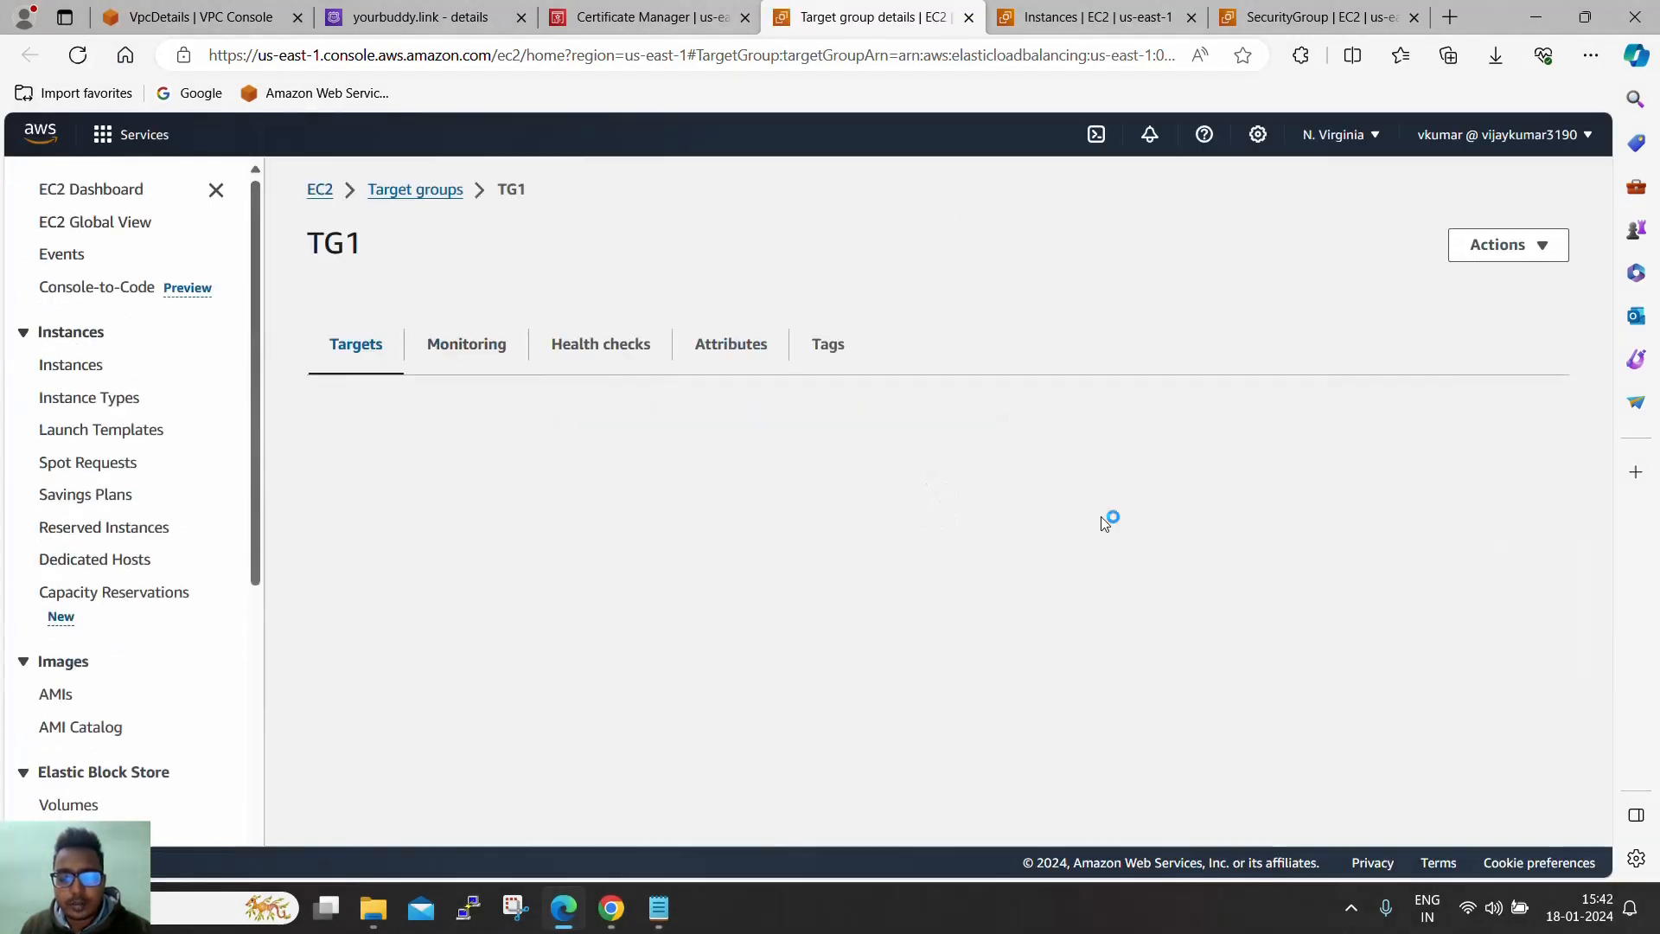
{"action": "scroll", "coordinate": [1131, 563], "scroll_direction": "down", "scroll_amount": 2}
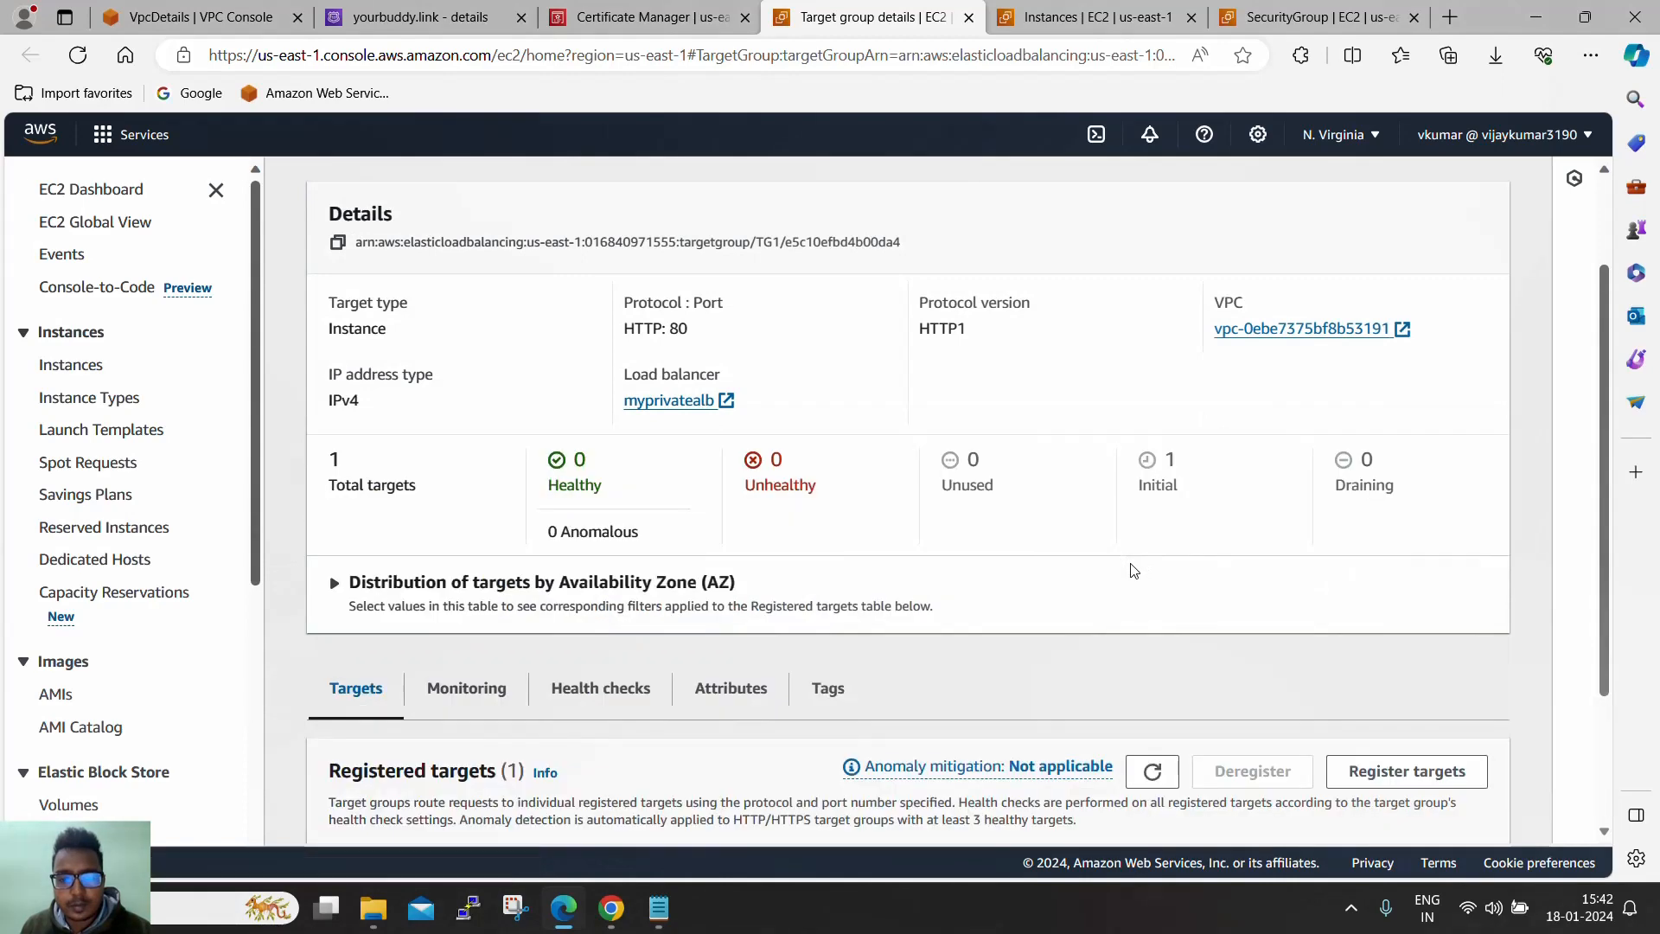
{"action": "scroll", "coordinate": [1135, 573], "scroll_direction": "down", "scroll_amount": 3}
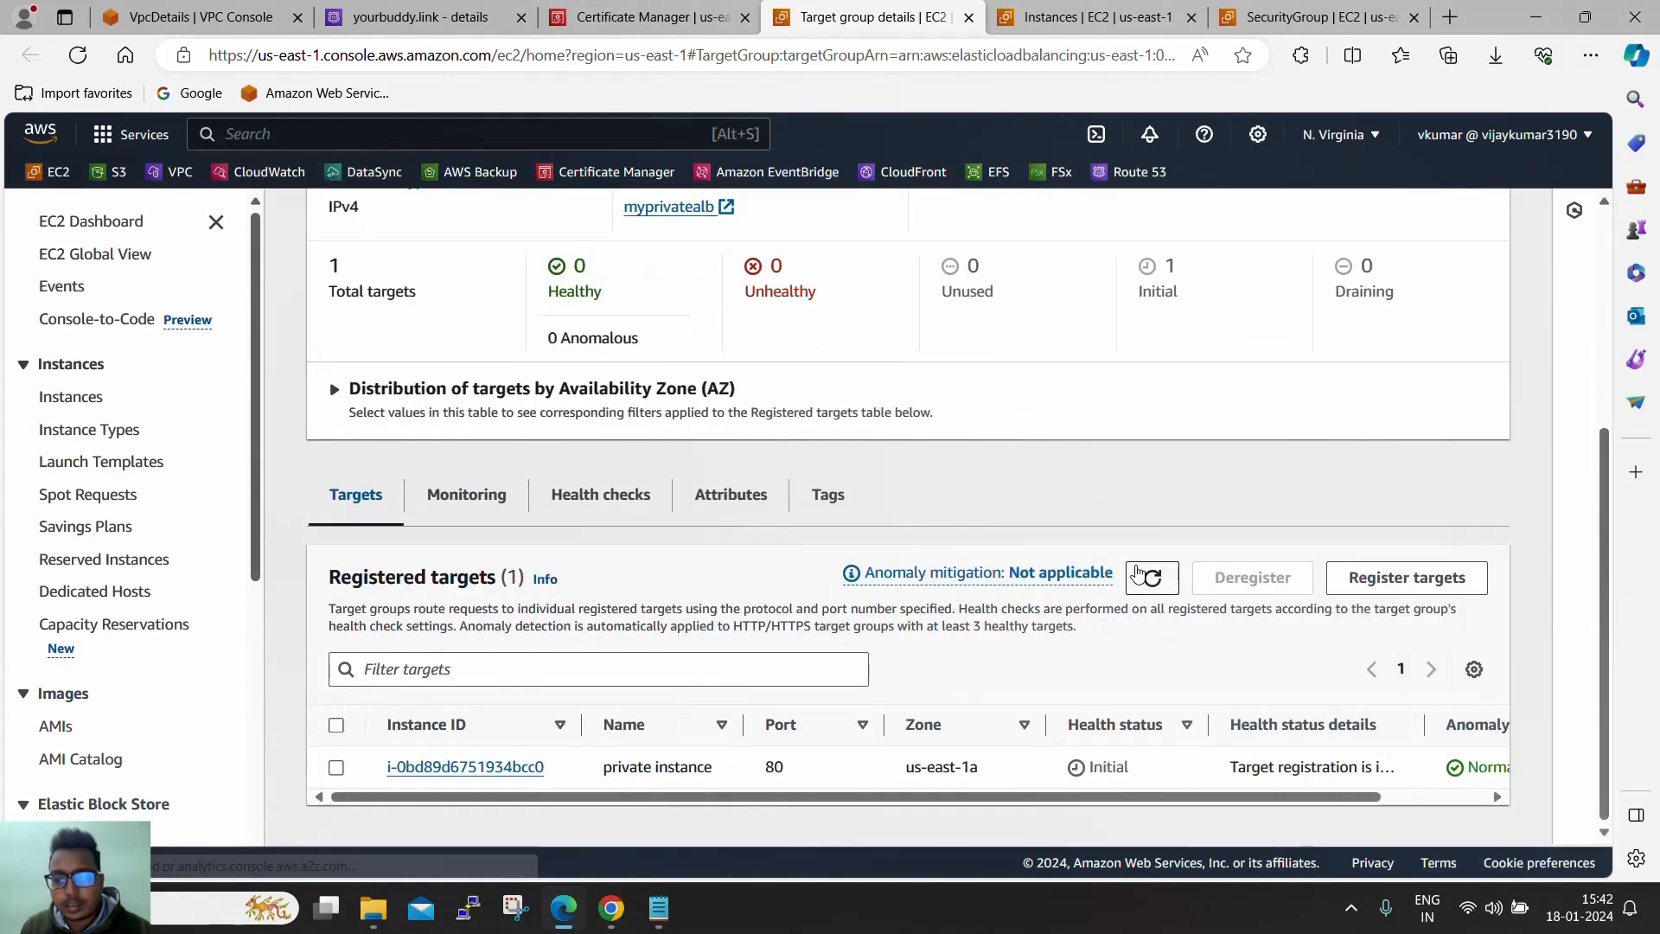
{"action": "left_click_drag", "start_coordinate": [1210, 796], "coordinate": [914, 817]}
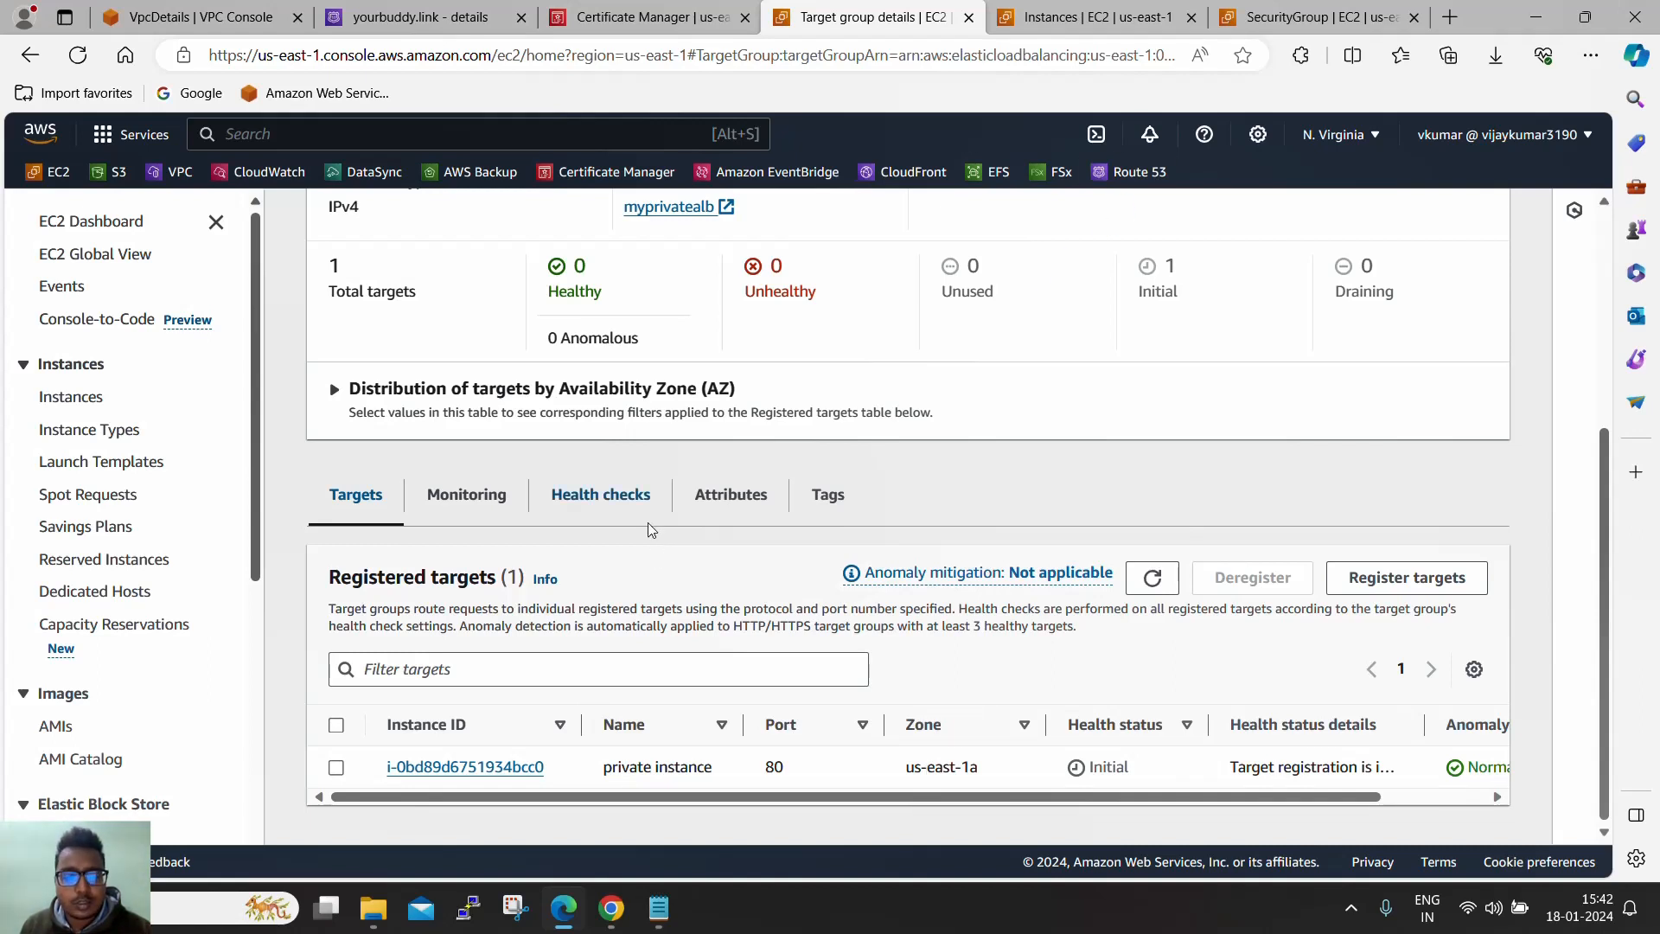
Reload the TG1 details once more and recheck the registered target's health status
{"action": "left_click", "coordinate": [659, 908]}
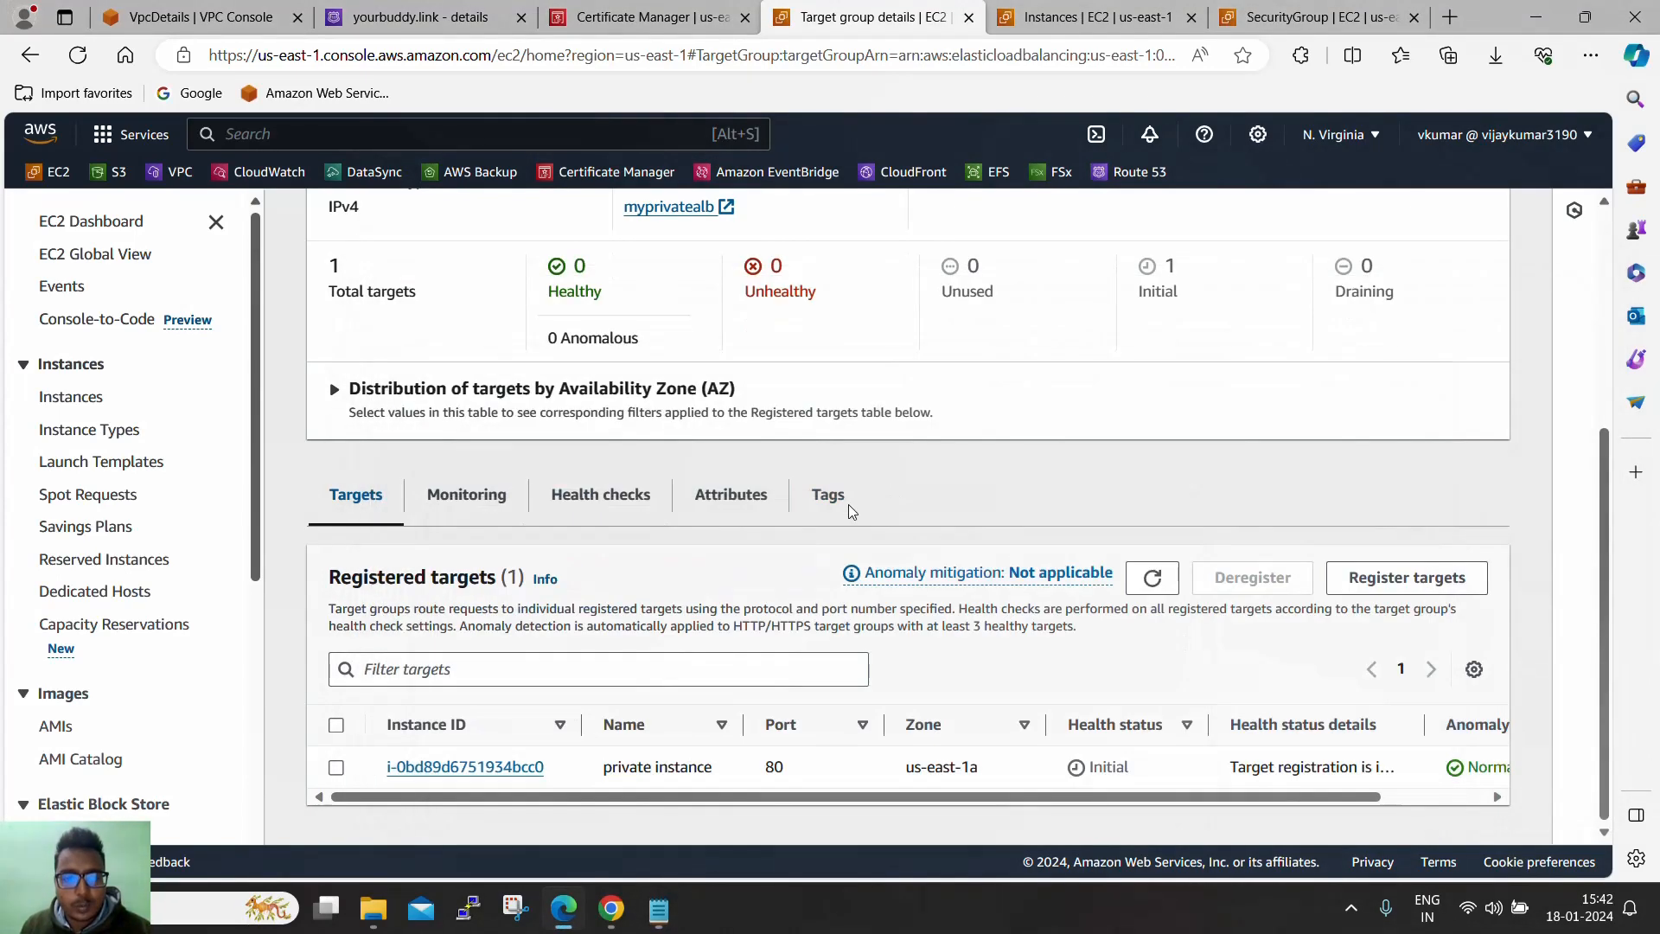
{"action": "left_click", "coordinate": [1476, 269]}
{"action": "scroll", "coordinate": [1033, 383], "scroll_direction": "up", "scroll_amount": 3}
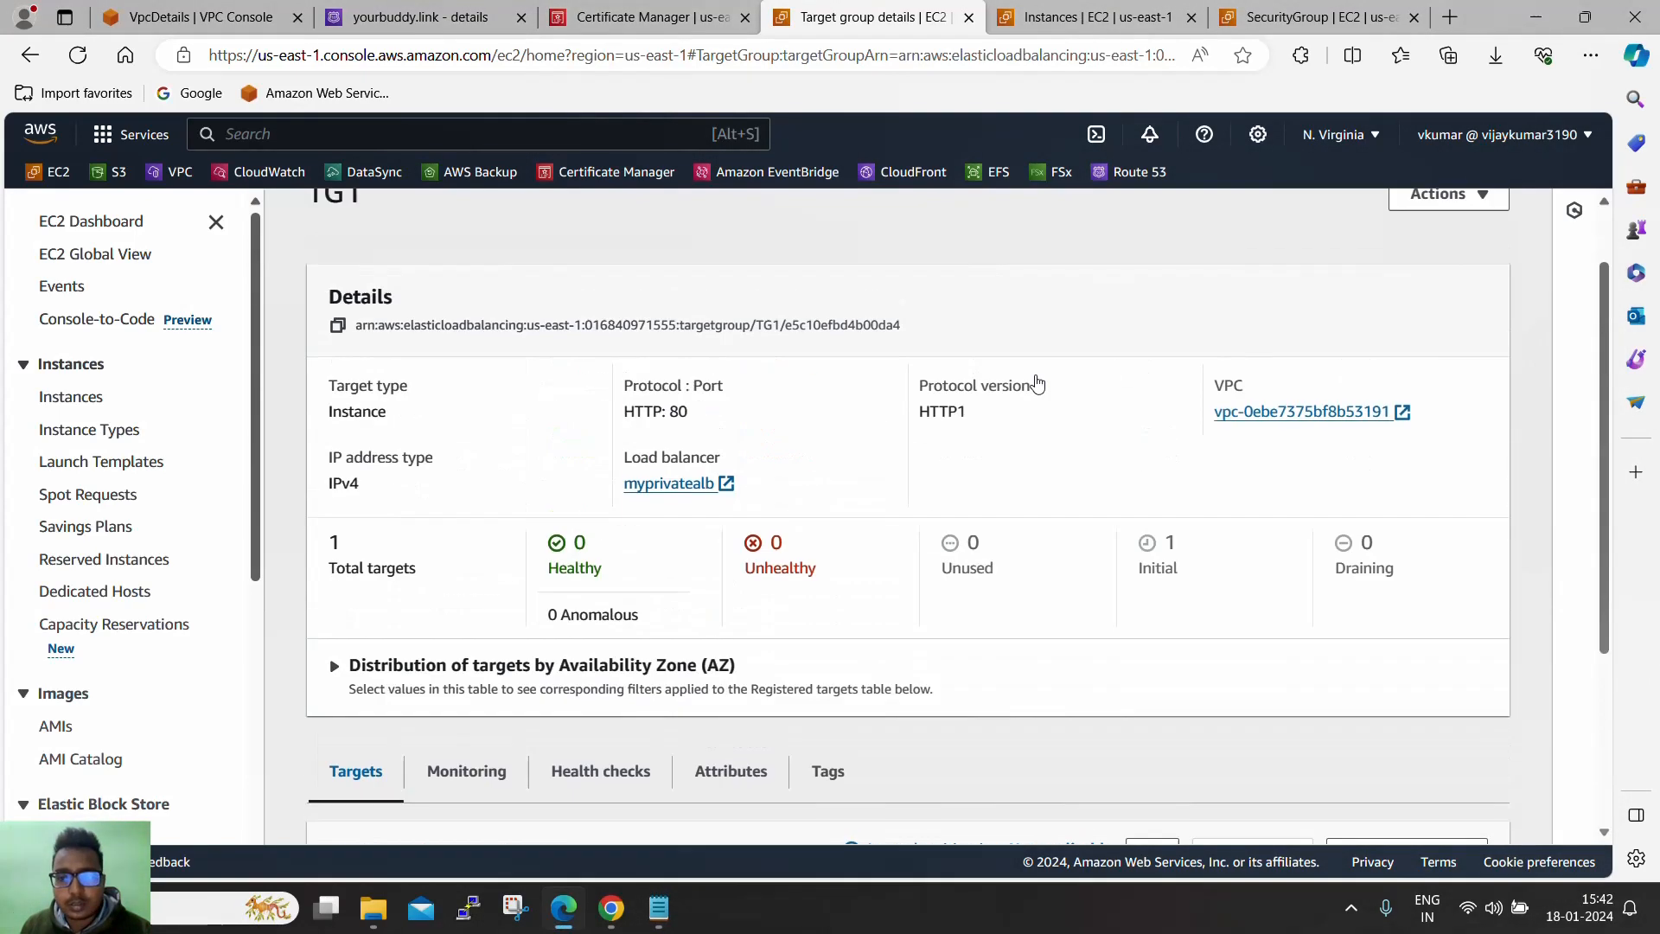
{"action": "scroll", "coordinate": [1168, 364], "scroll_direction": "up", "scroll_amount": 2}
{"action": "left_click", "coordinate": [76, 56]}
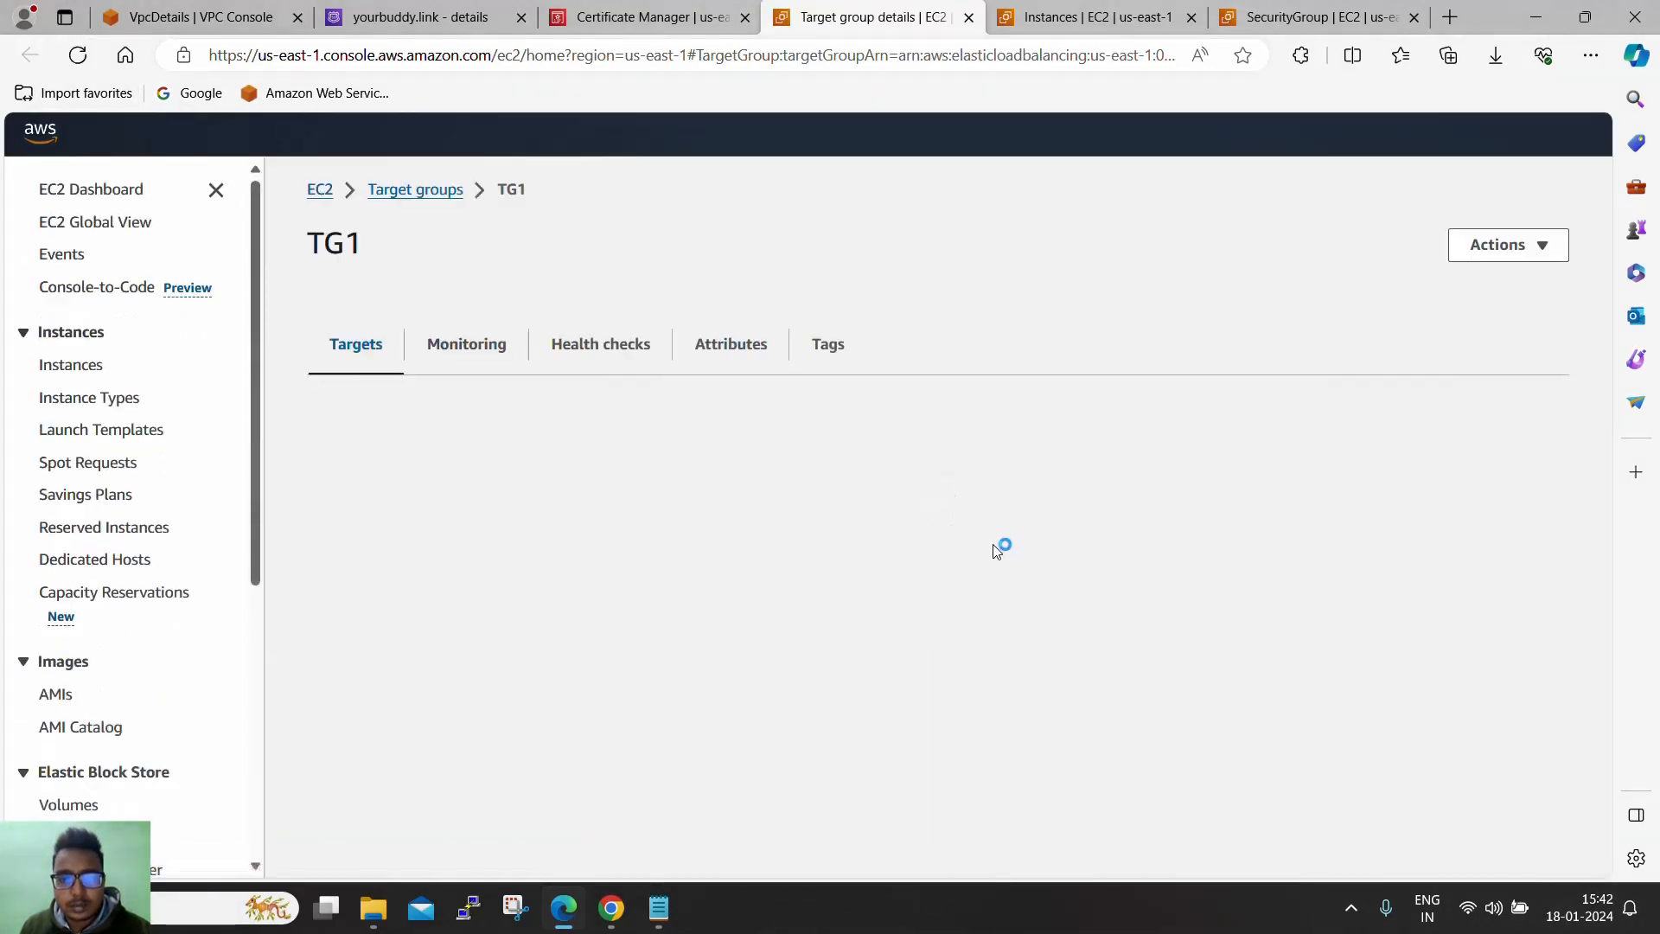
{"action": "scroll", "coordinate": [1003, 572], "scroll_direction": "down", "scroll_amount": 2}
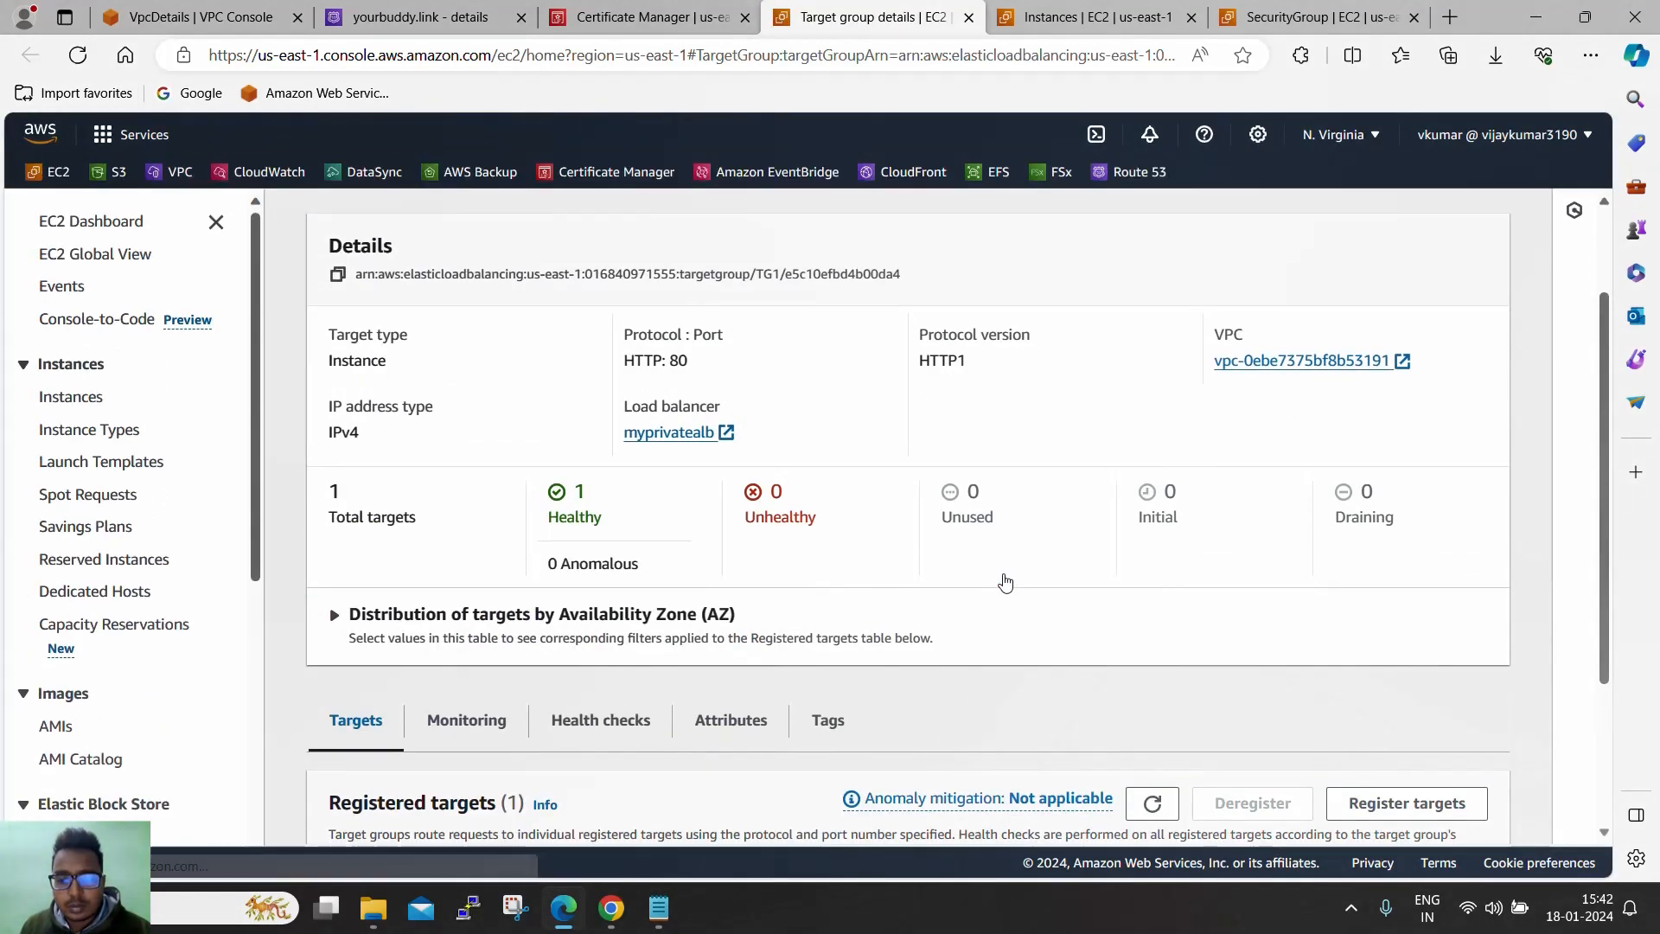
{"action": "scroll", "coordinate": [1005, 582], "scroll_direction": "down", "scroll_amount": 3}
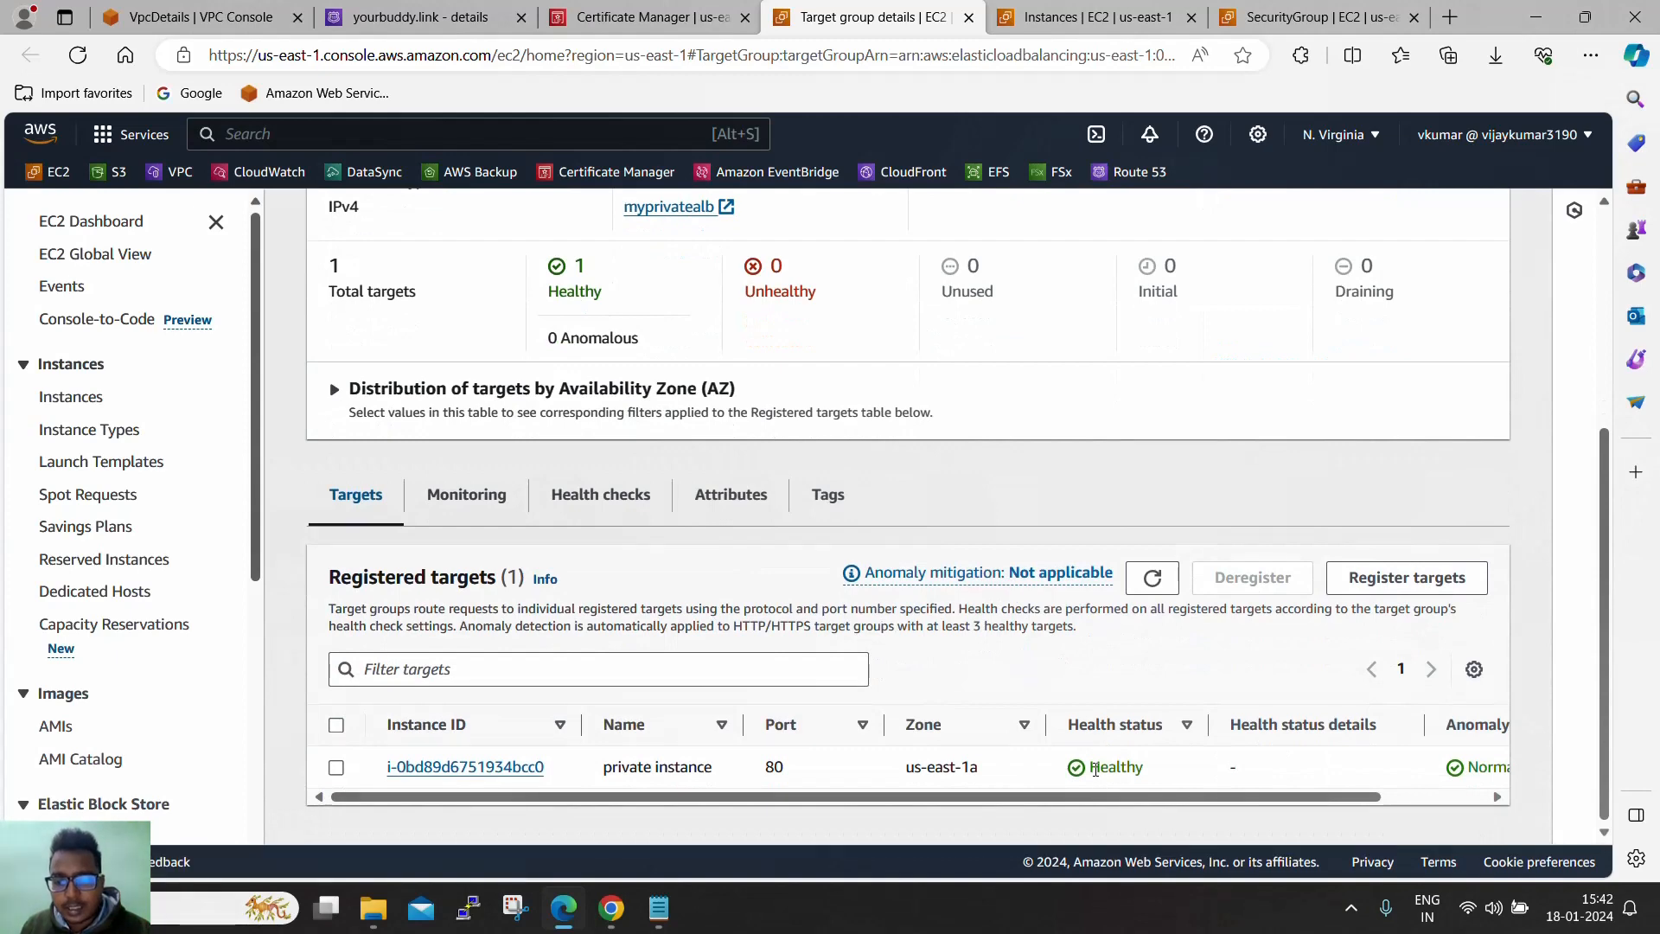
{"action": "double_click", "coordinate": [1096, 768]}
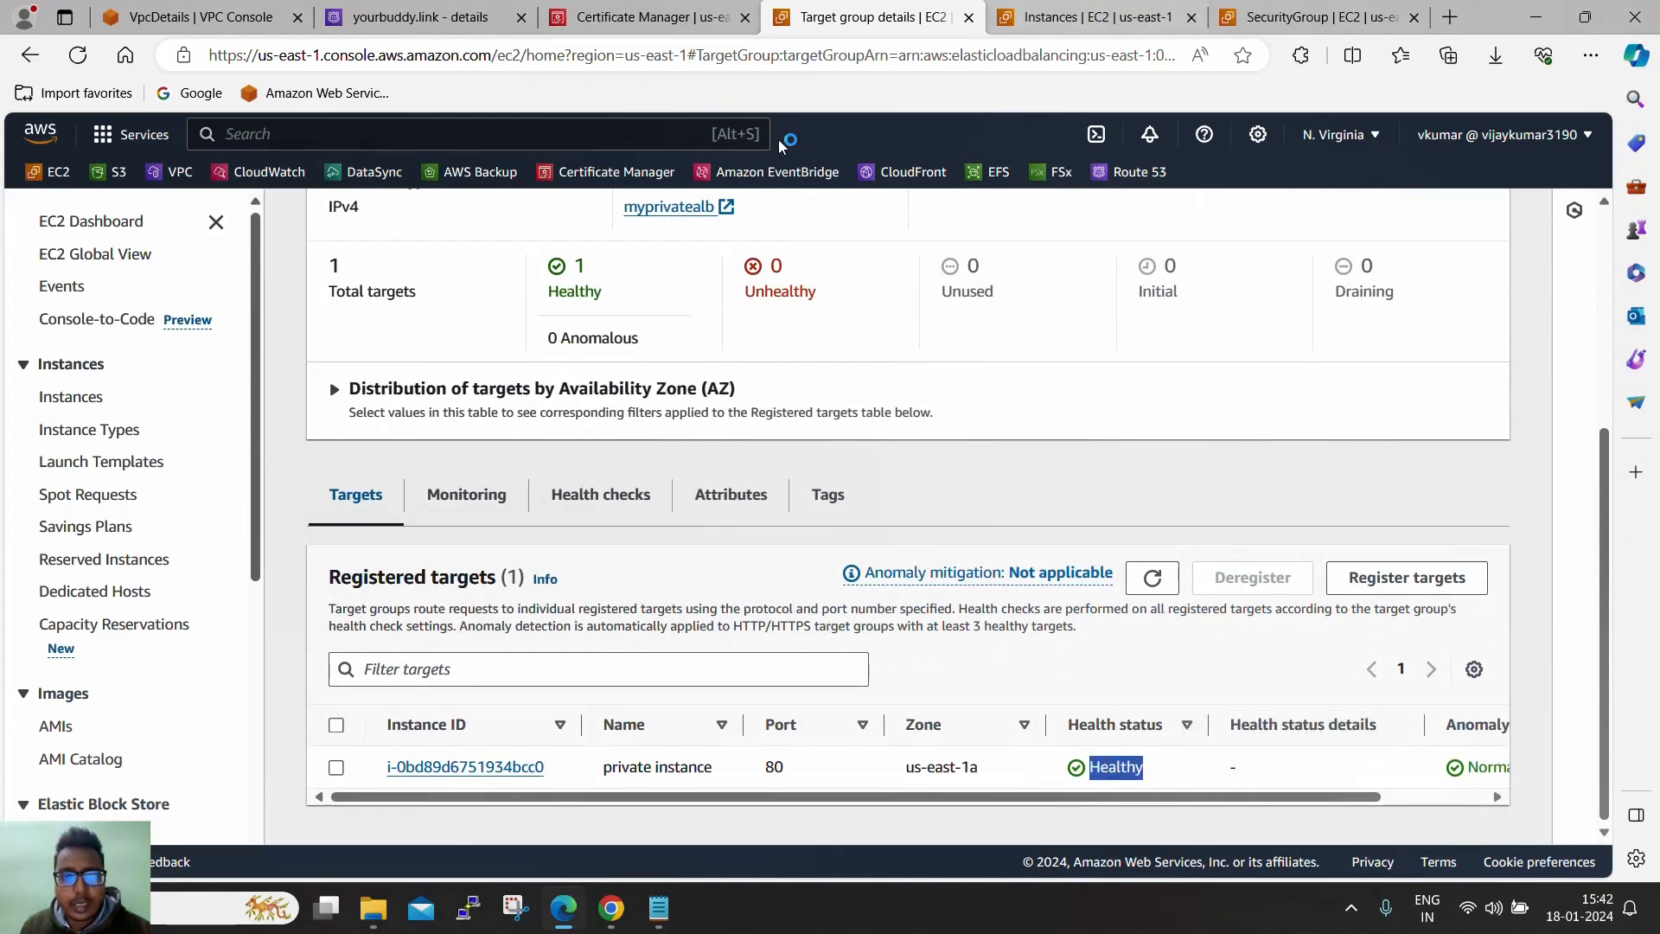
Open the details of load balancer myprivatealb from the load balancer list
{"action": "scroll", "coordinate": [456, 339], "scroll_direction": "up", "scroll_amount": 5}
{"action": "scroll", "coordinate": [129, 519], "scroll_direction": "down", "scroll_amount": 5}
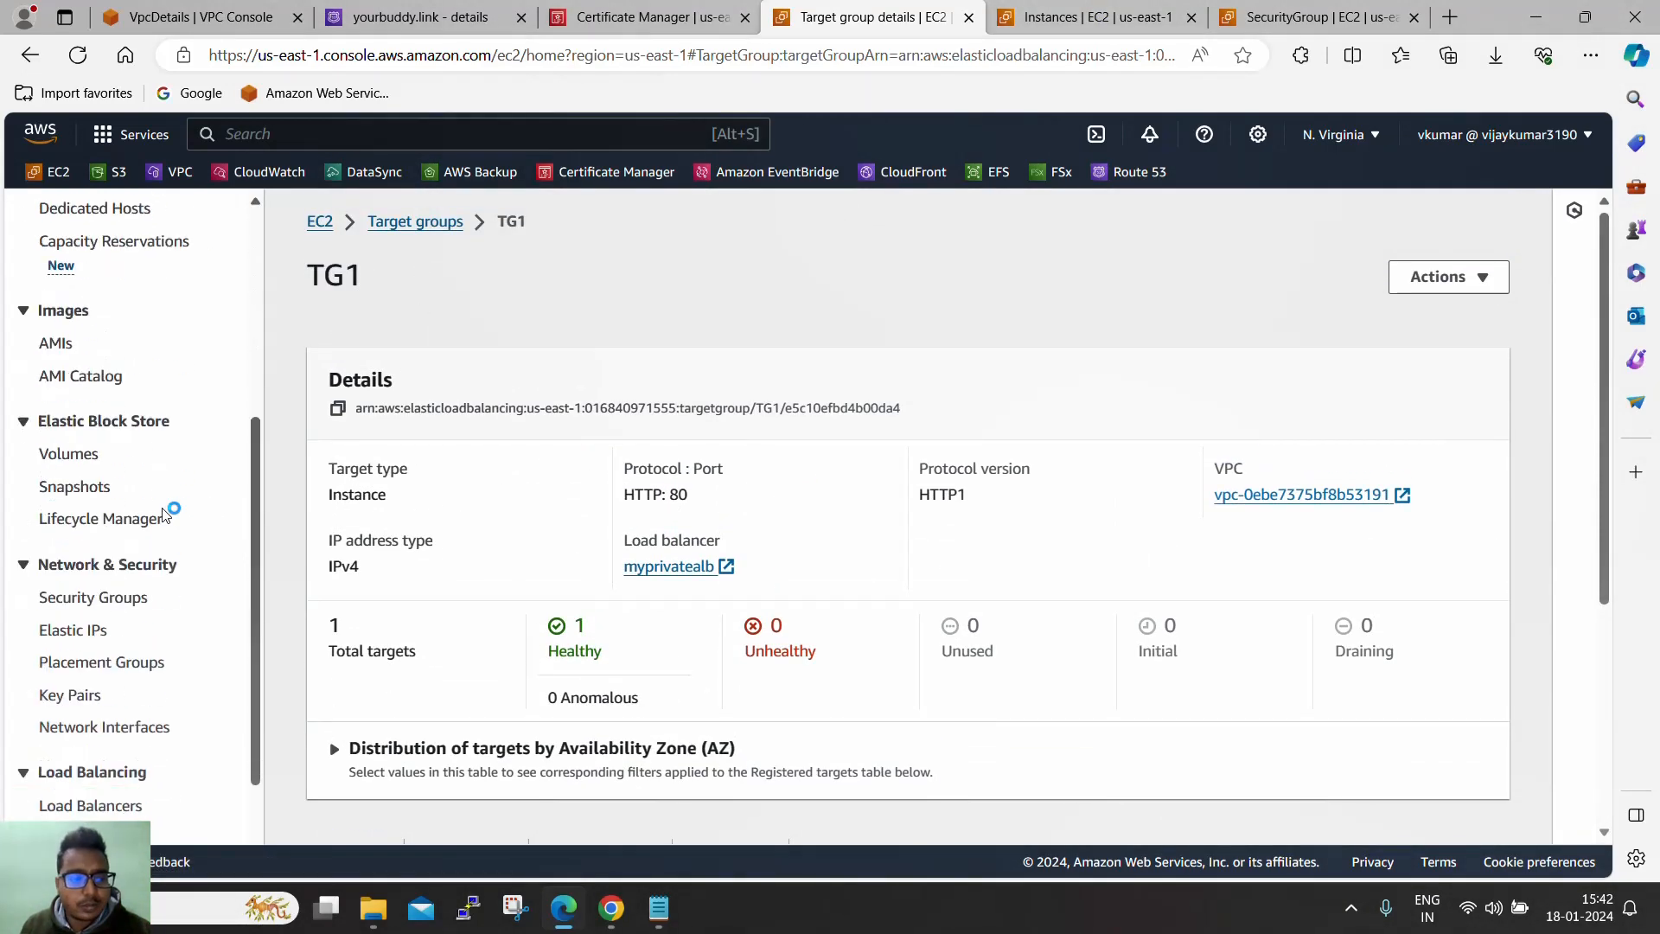
{"action": "left_click", "coordinate": [117, 682]}
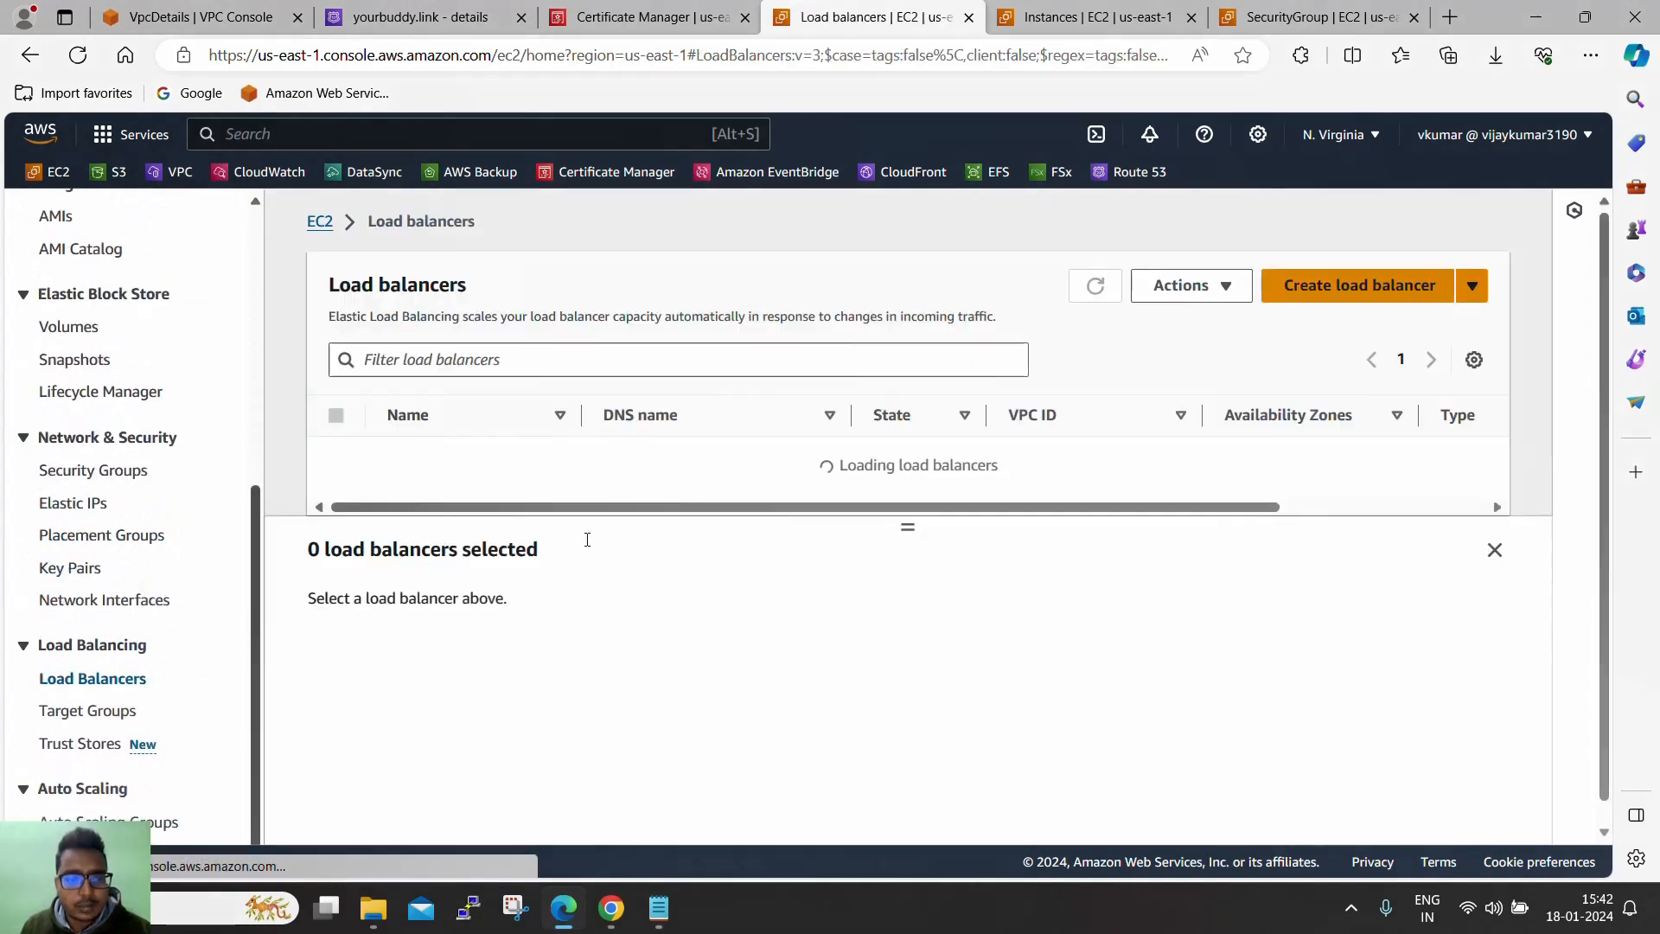
{"action": "left_click", "coordinate": [440, 466]}
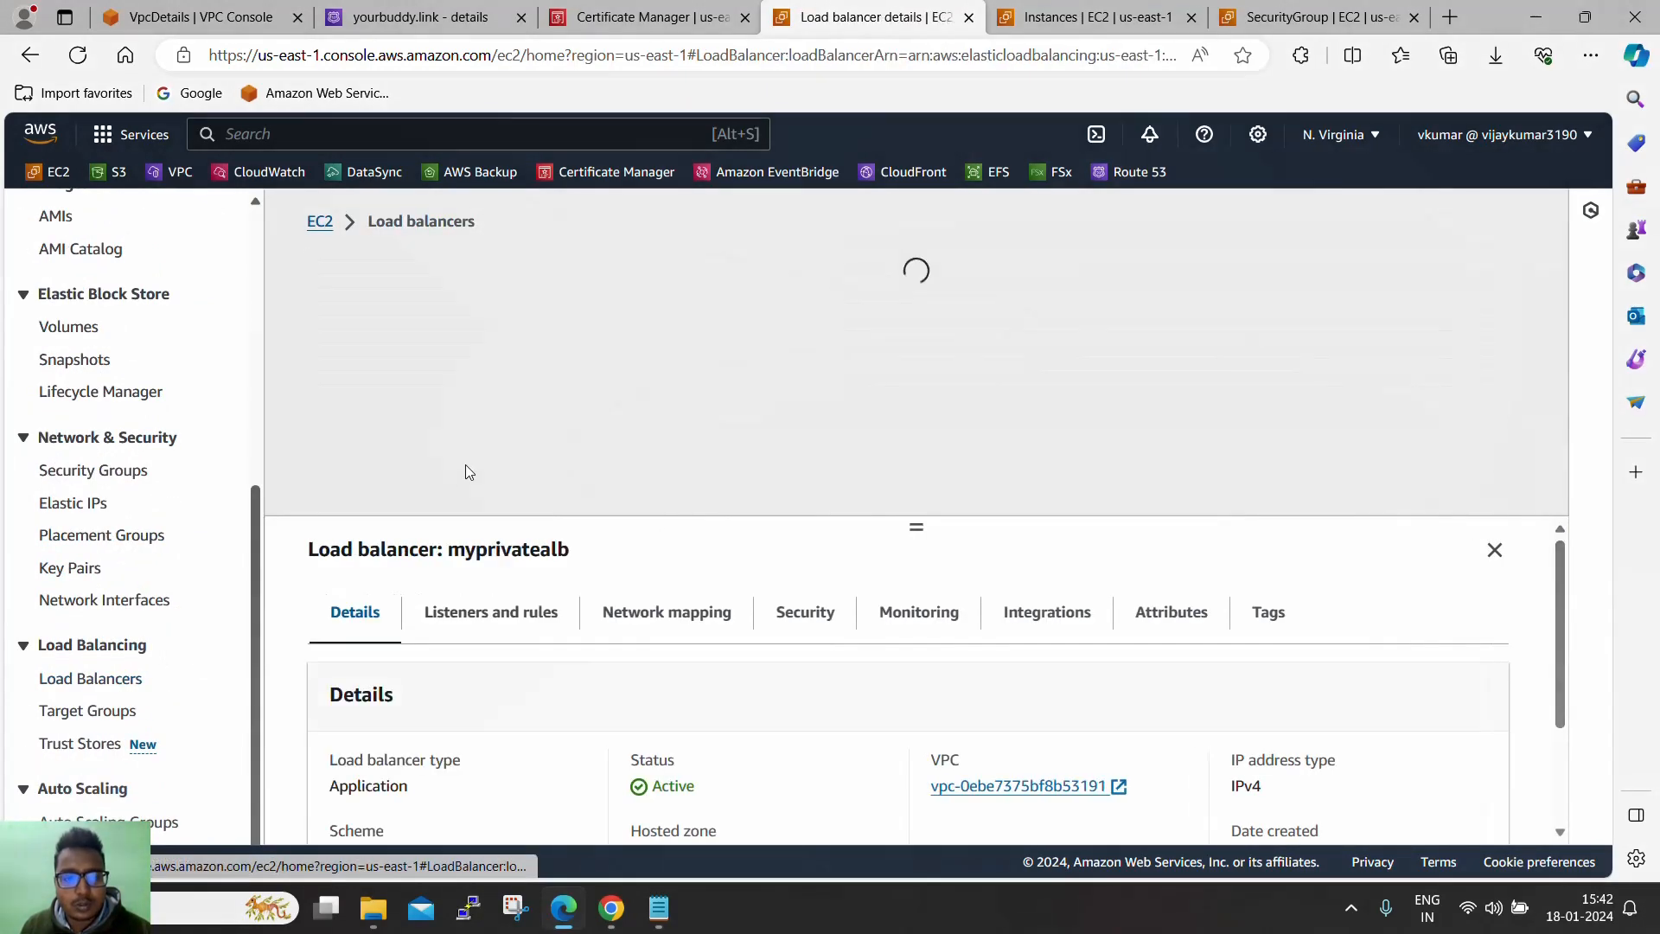
Review the listener, default action and scheme in the details of load balancer myprivatealb
{"action": "scroll", "coordinate": [1043, 538], "scroll_direction": "down", "scroll_amount": 2}
{"action": "scroll", "coordinate": [1031, 543], "scroll_direction": "down", "scroll_amount": 1}
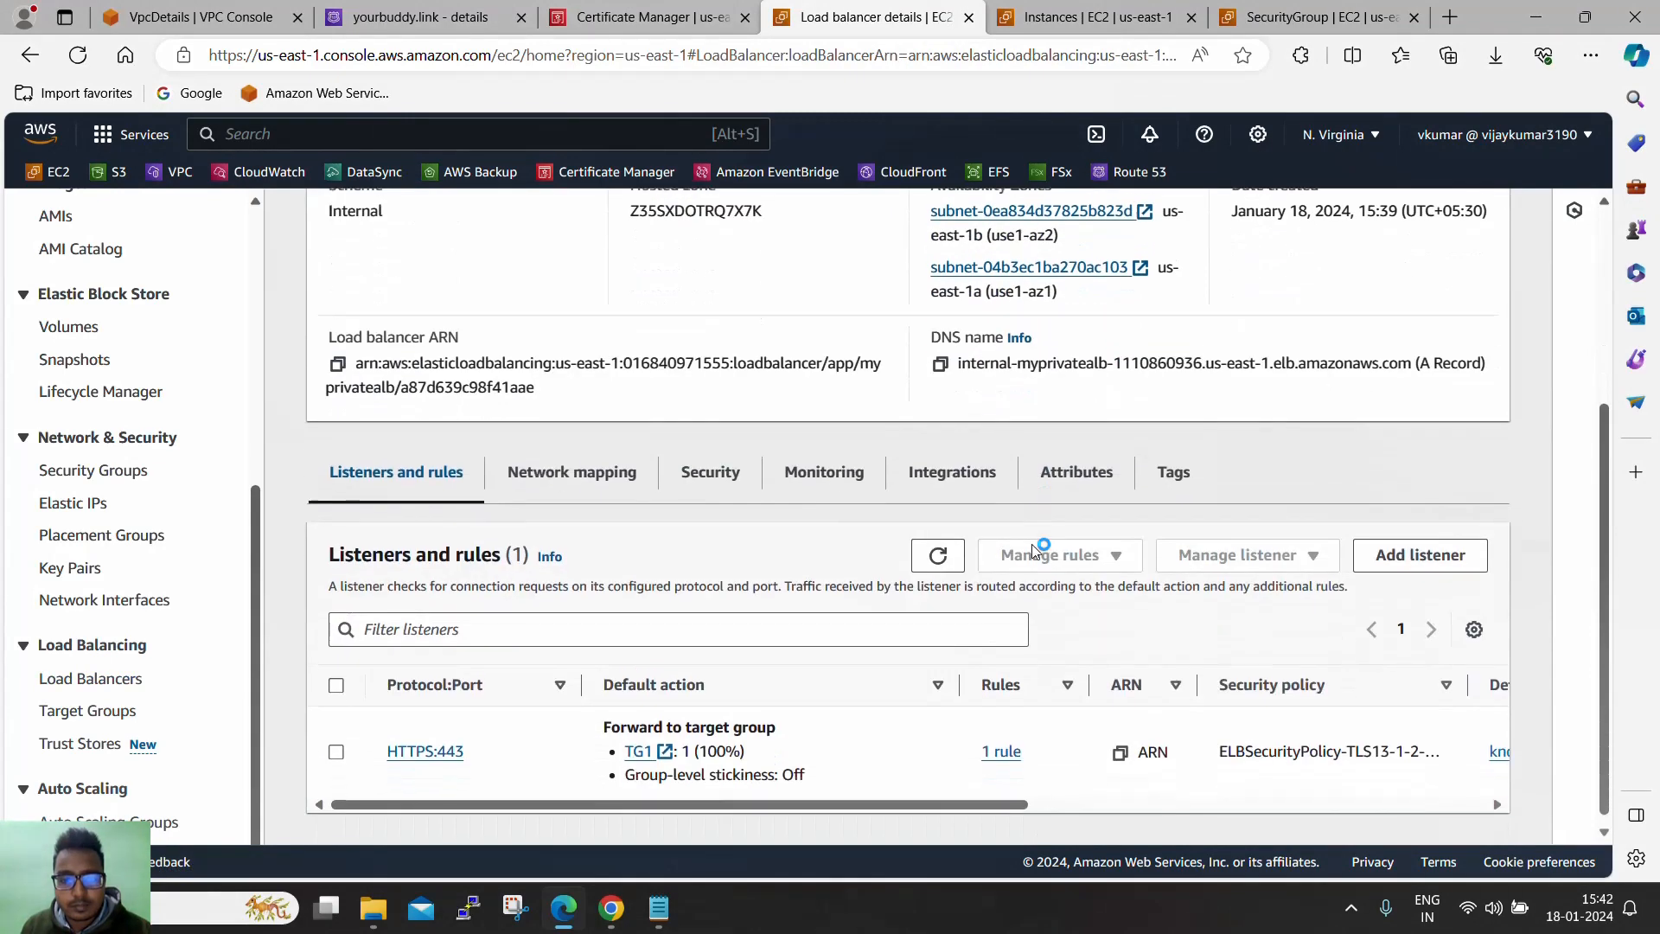
{"action": "scroll", "coordinate": [825, 657], "scroll_direction": "up", "scroll_amount": 2}
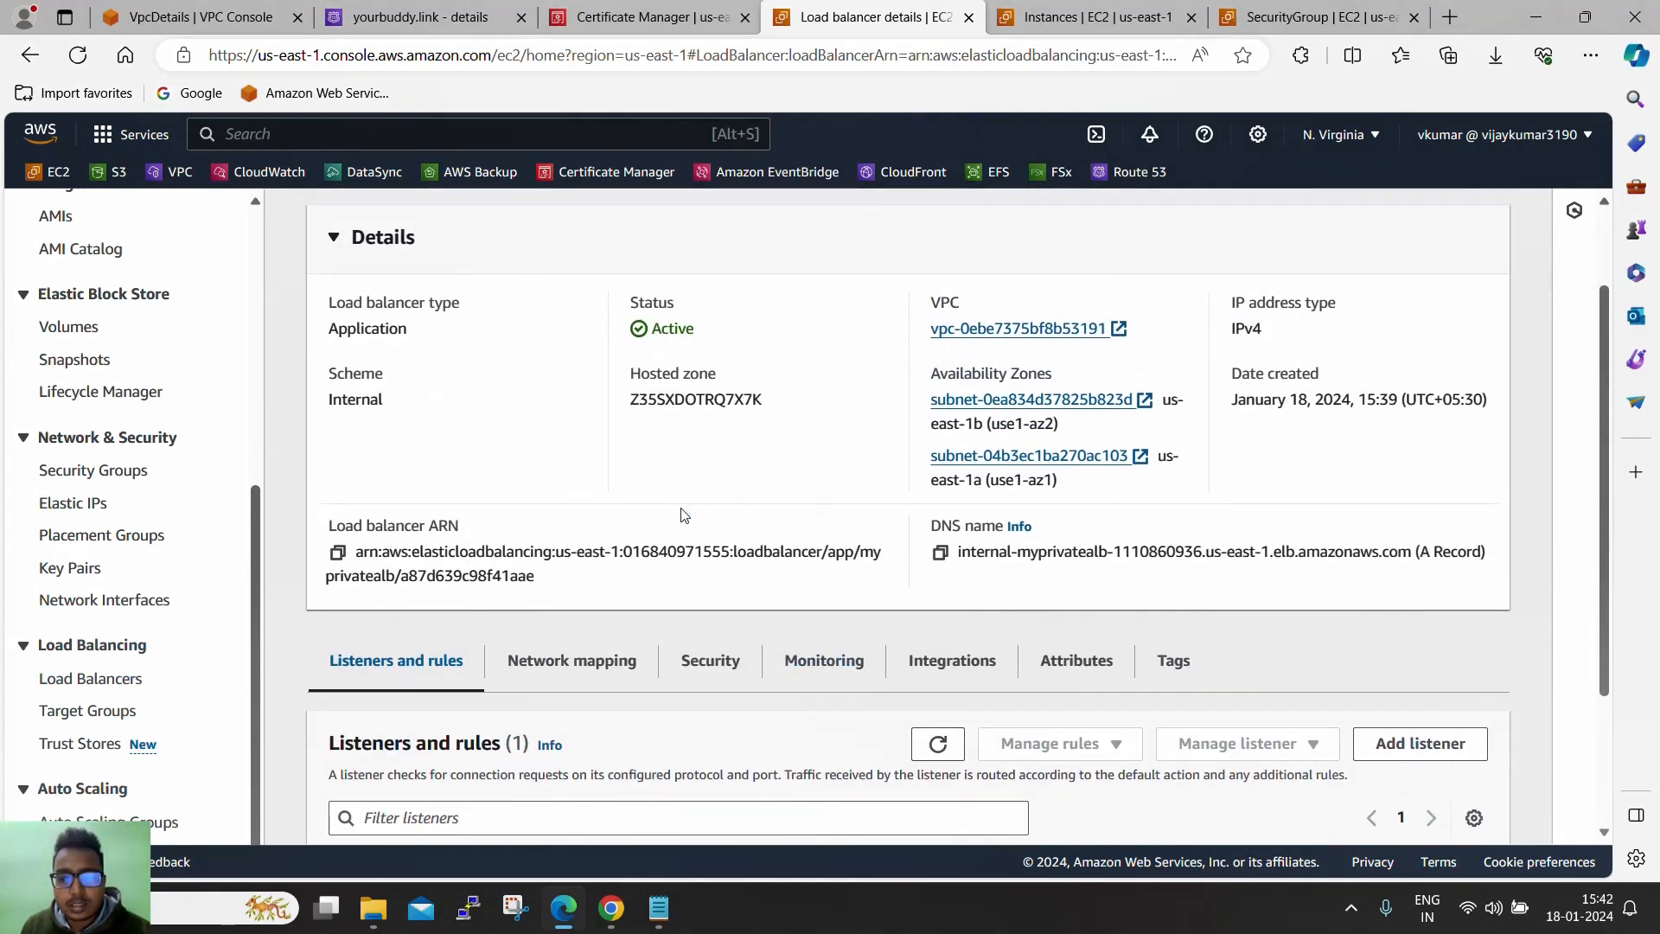
{"action": "double_click", "coordinate": [381, 407]}
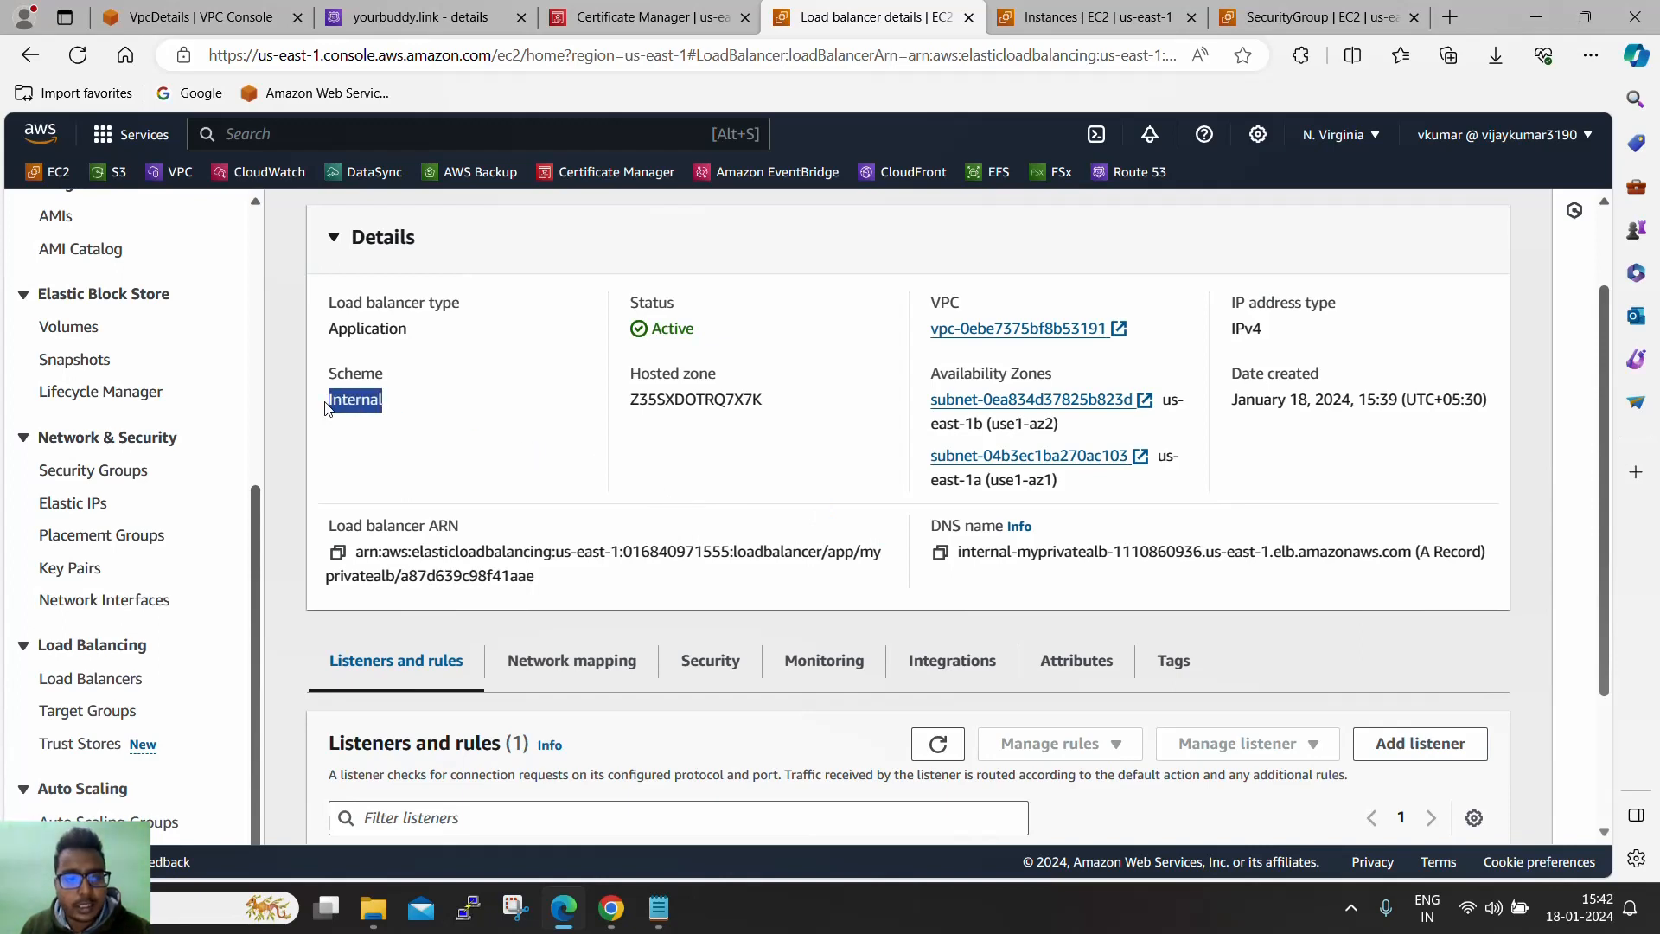
Copy the DNS name of myprivatealb, try opening it in a new browser tab, and return to the load balancer details
{"action": "left_click", "coordinate": [940, 553]}
{"action": "left_click", "coordinate": [1449, 18]}
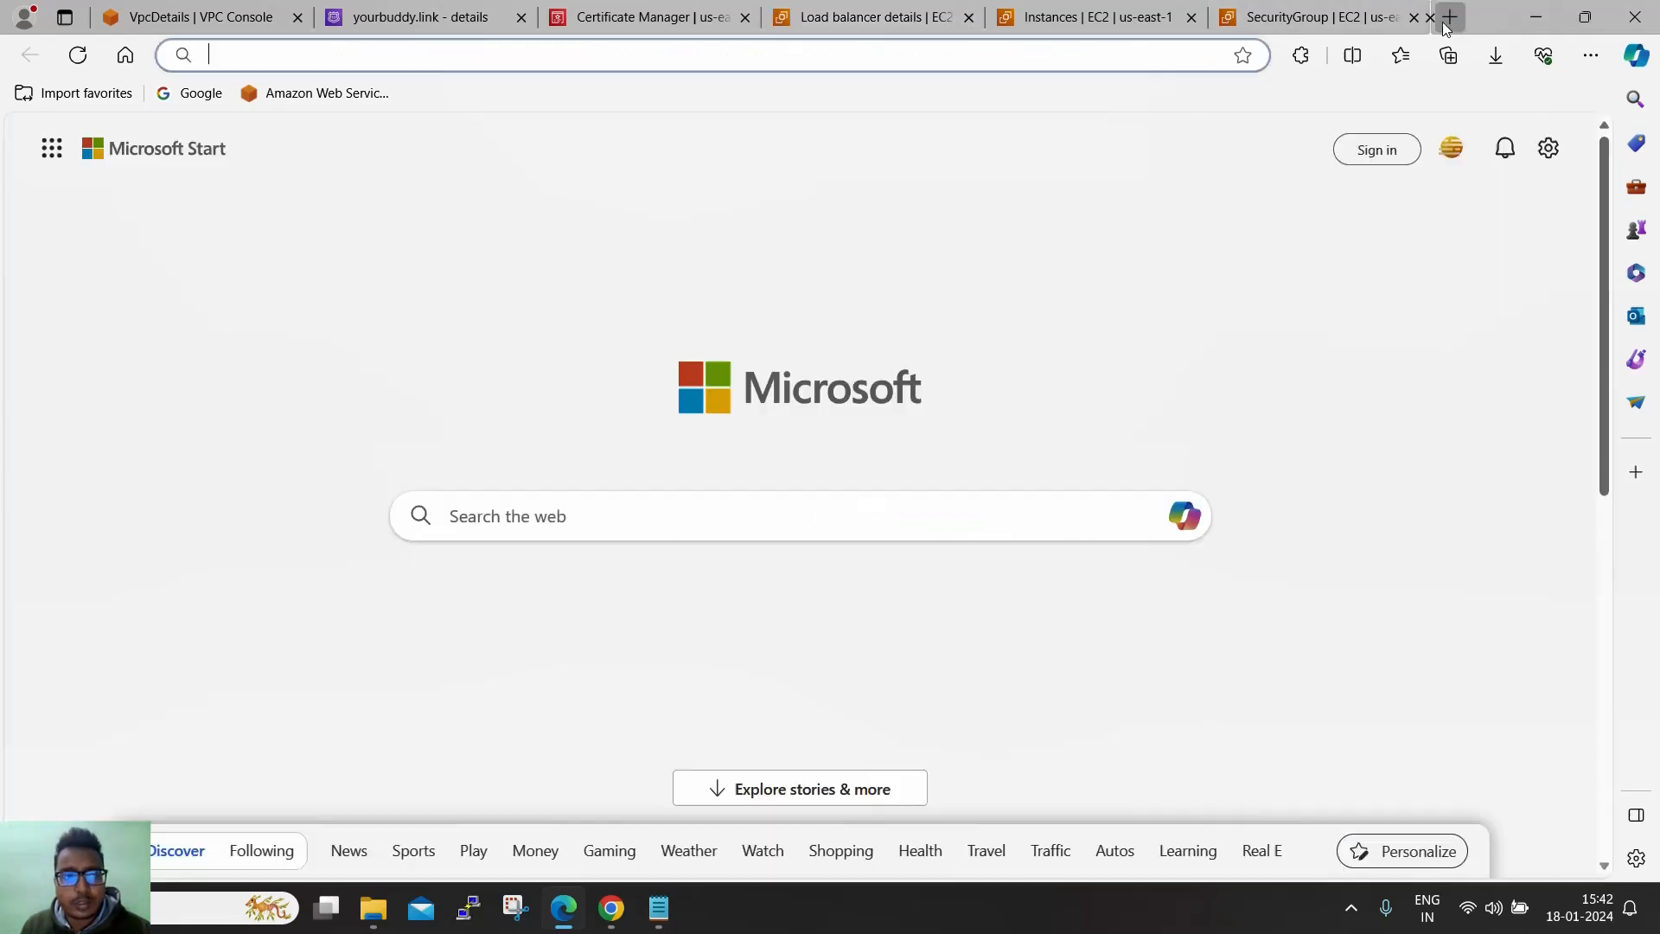
{"action": "key", "text": "ctrl+v"}
{"action": "key", "text": "Return"}
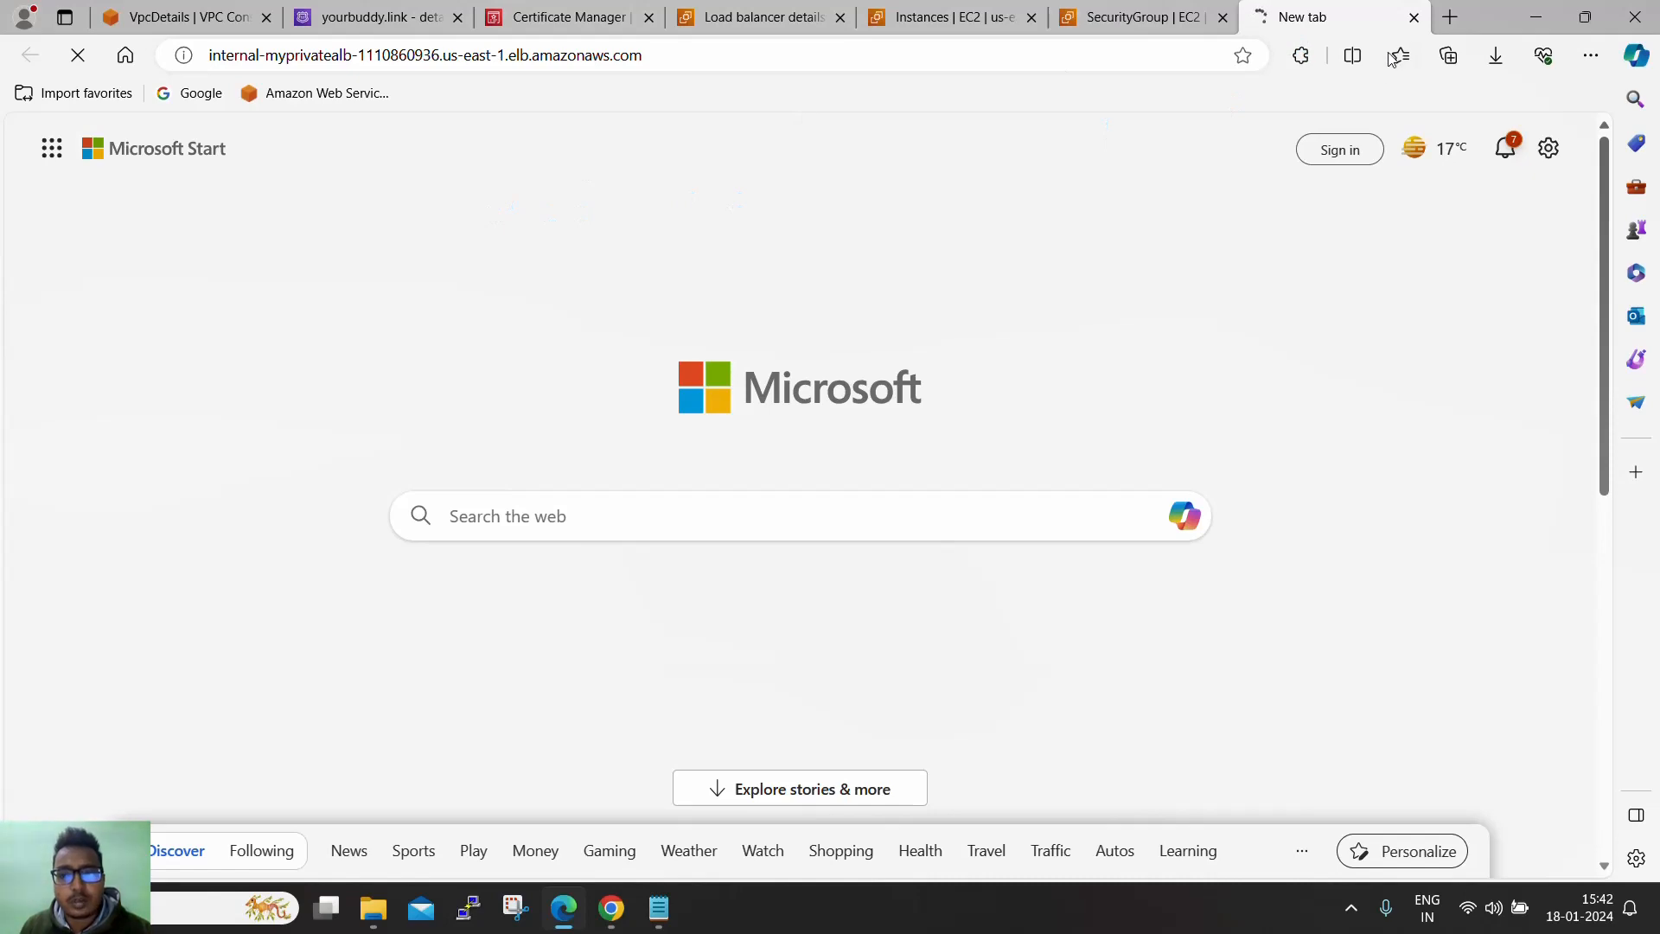
{"action": "left_click", "coordinate": [1415, 17]}
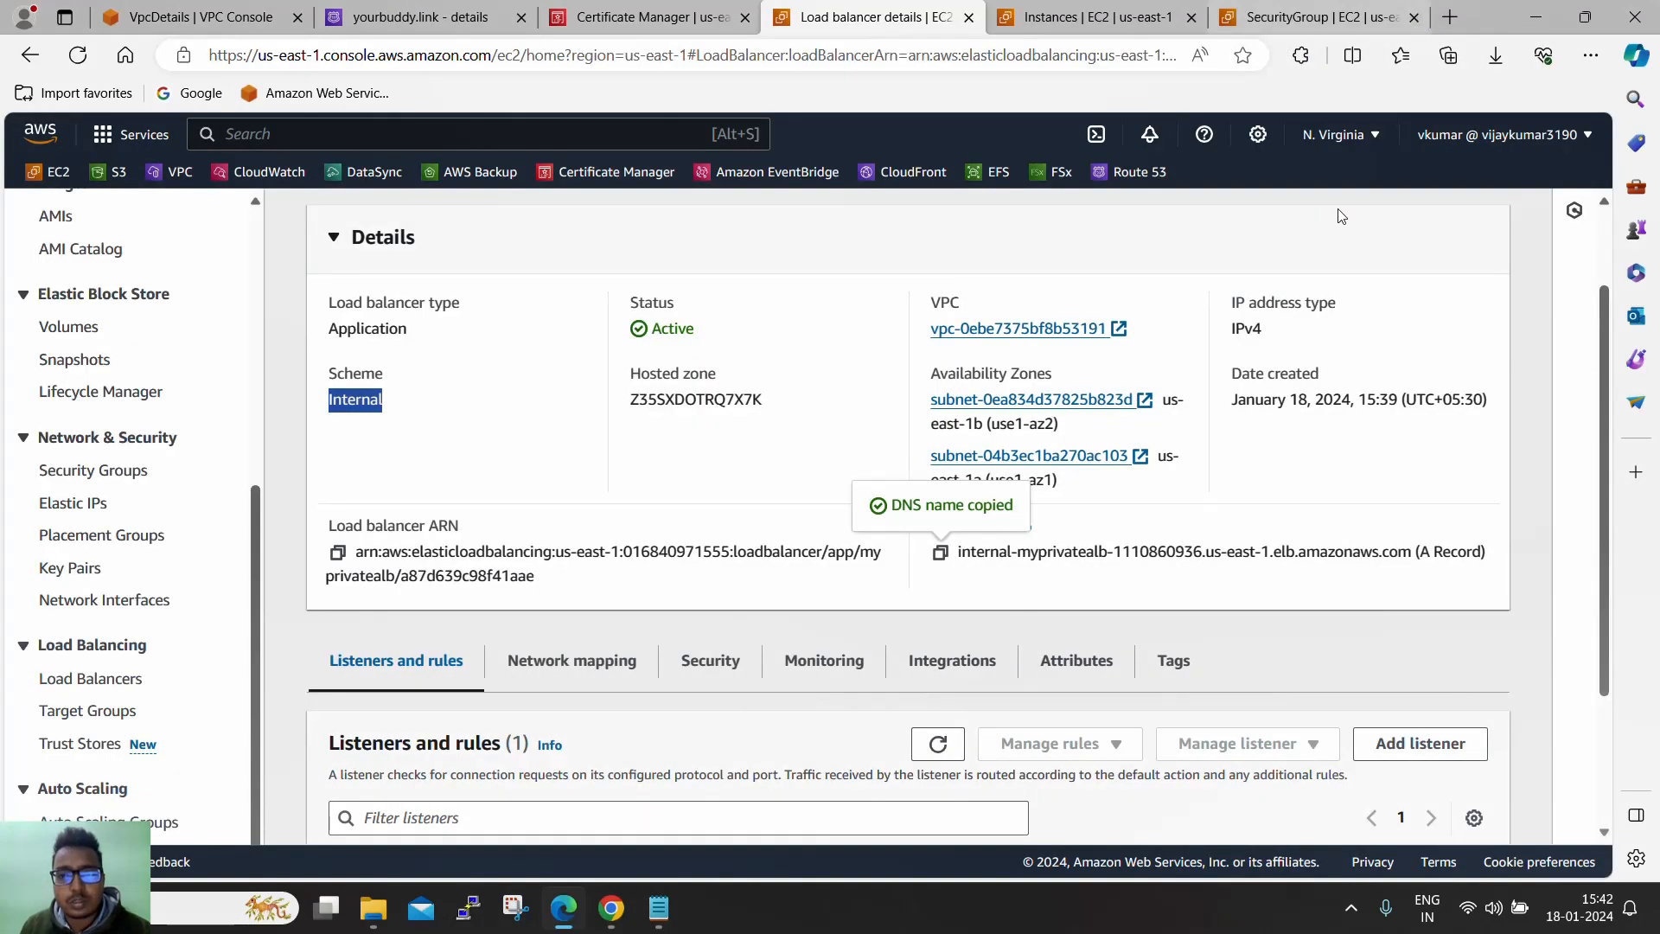
{"action": "scroll", "coordinate": [1098, 459], "scroll_direction": "down", "scroll_amount": 2}
{"action": "scroll", "coordinate": [1111, 456], "scroll_direction": "up", "scroll_amount": 4}
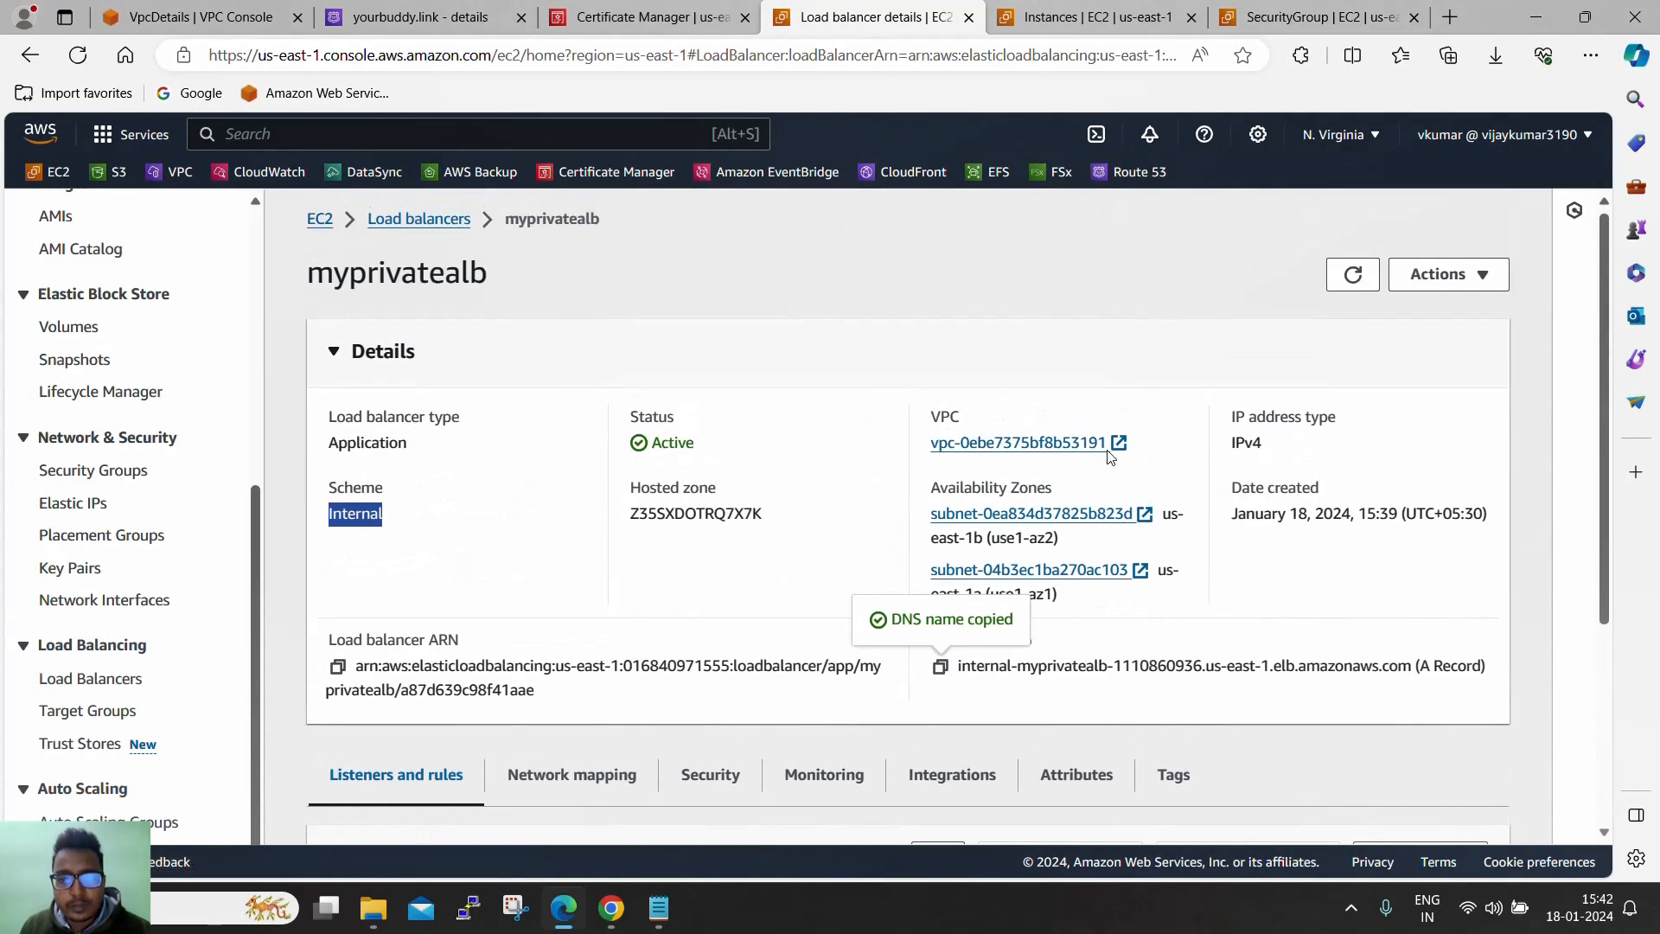
{"action": "scroll", "coordinate": [922, 378], "scroll_direction": "down", "scroll_amount": 3}
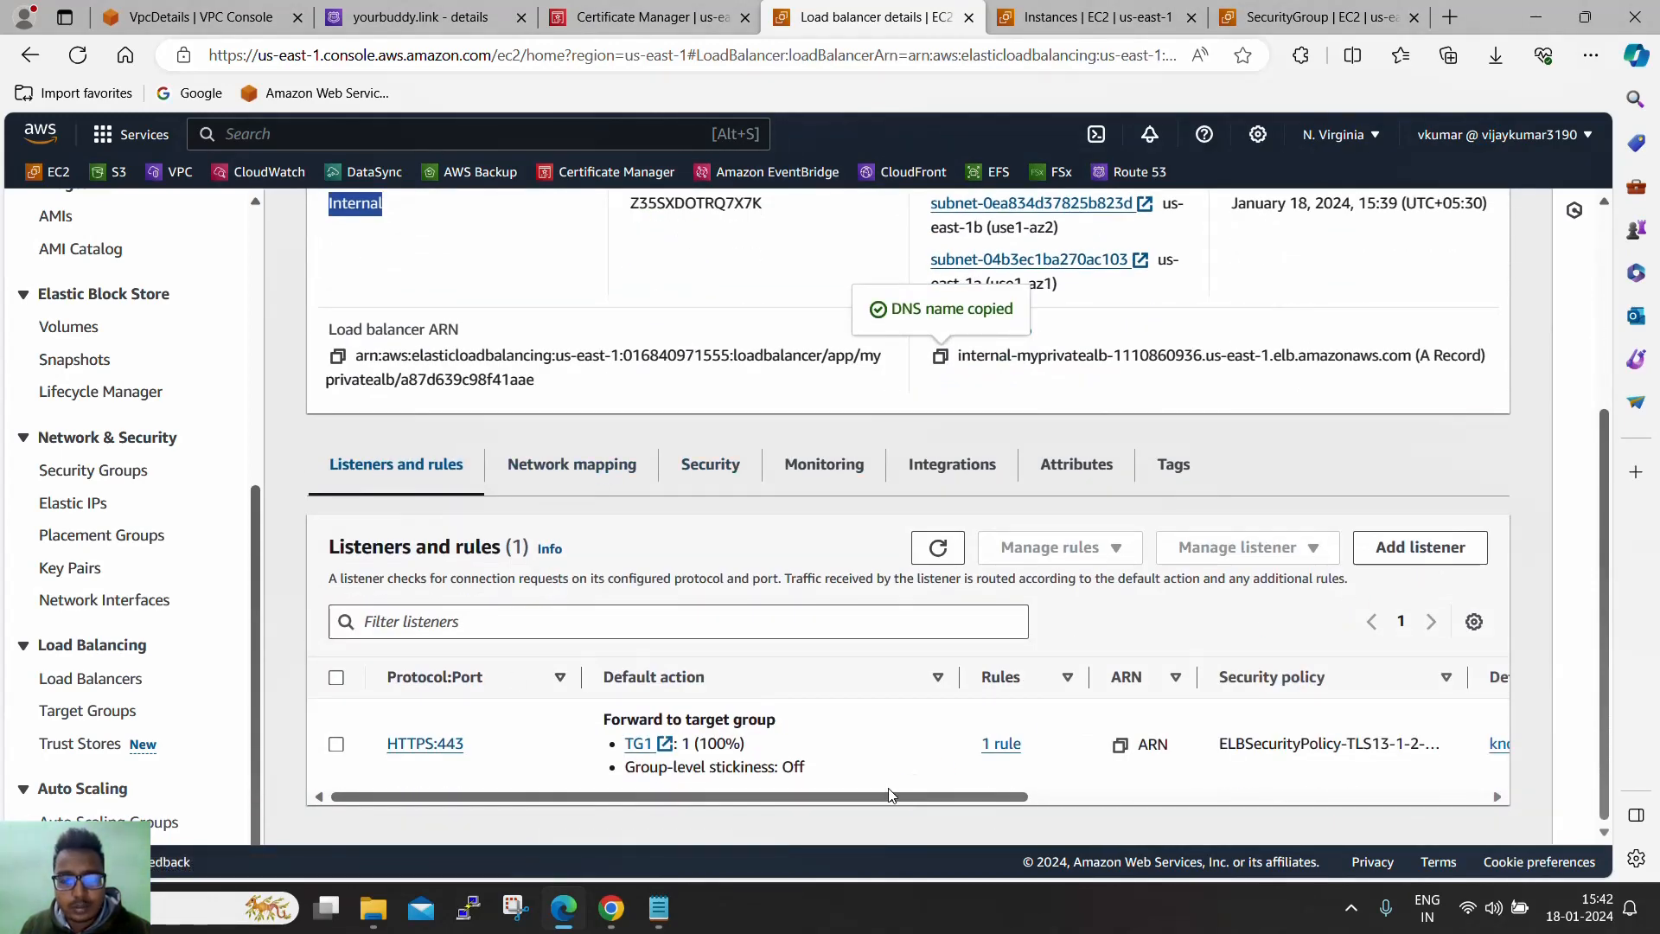
In hosted zone yourbuddy.link, start a CNAME record named knowledgepoint with the copied load balancer DNS name as its value
{"action": "key", "text": "ctrl+2"}
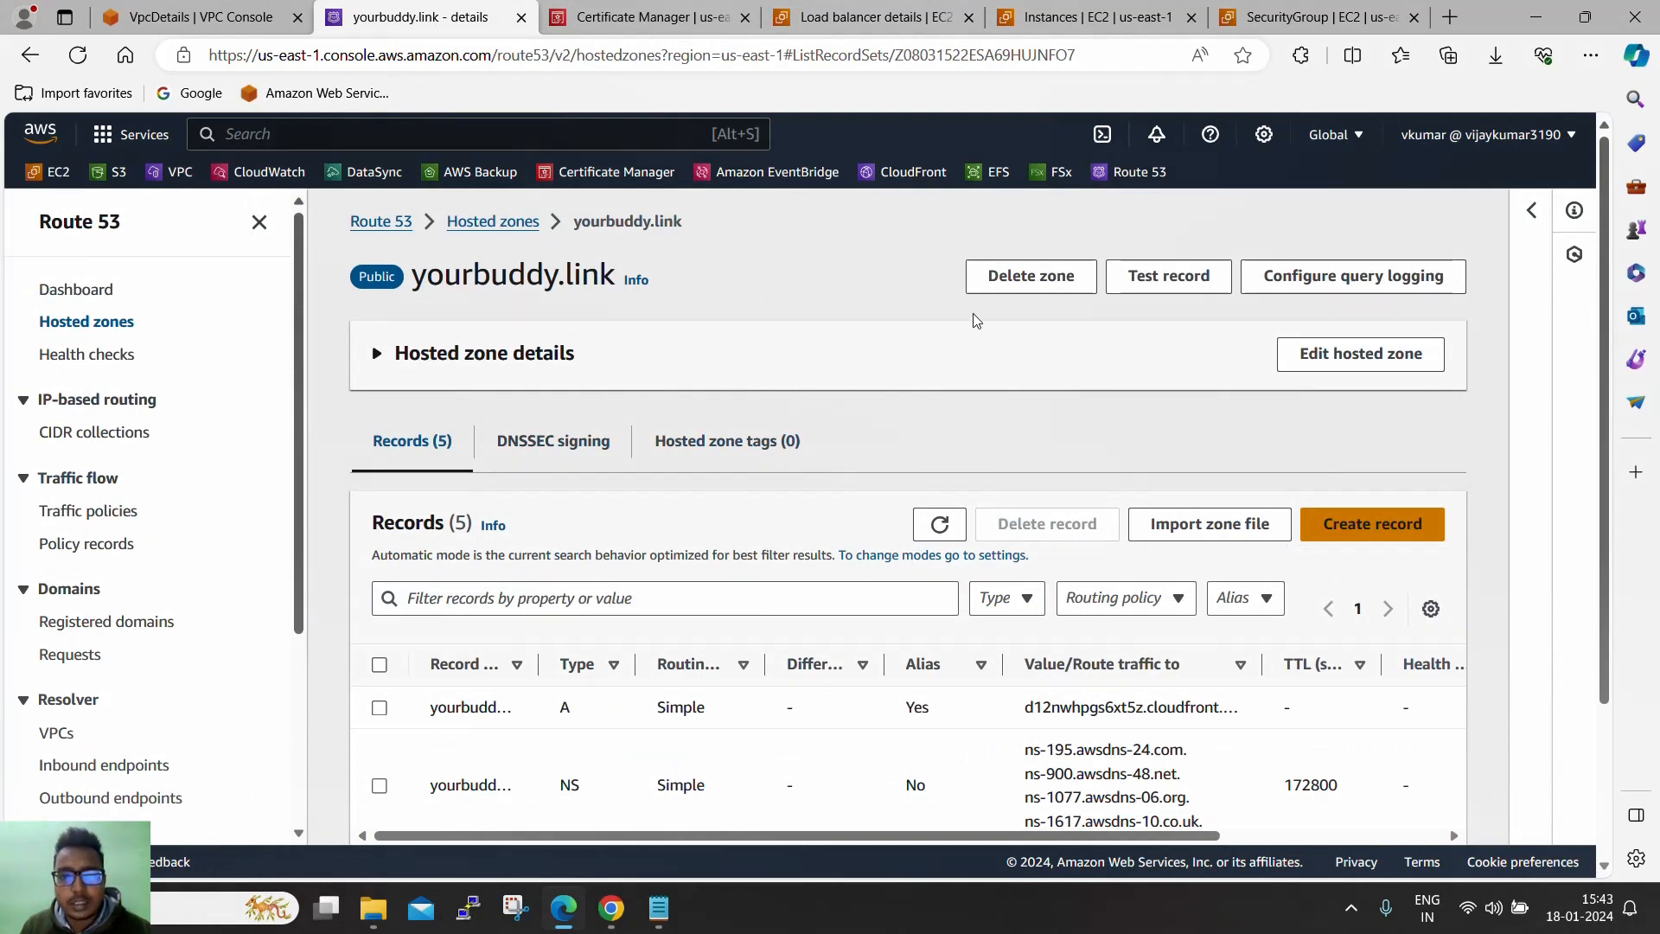
{"action": "left_click", "coordinate": [1373, 525]}
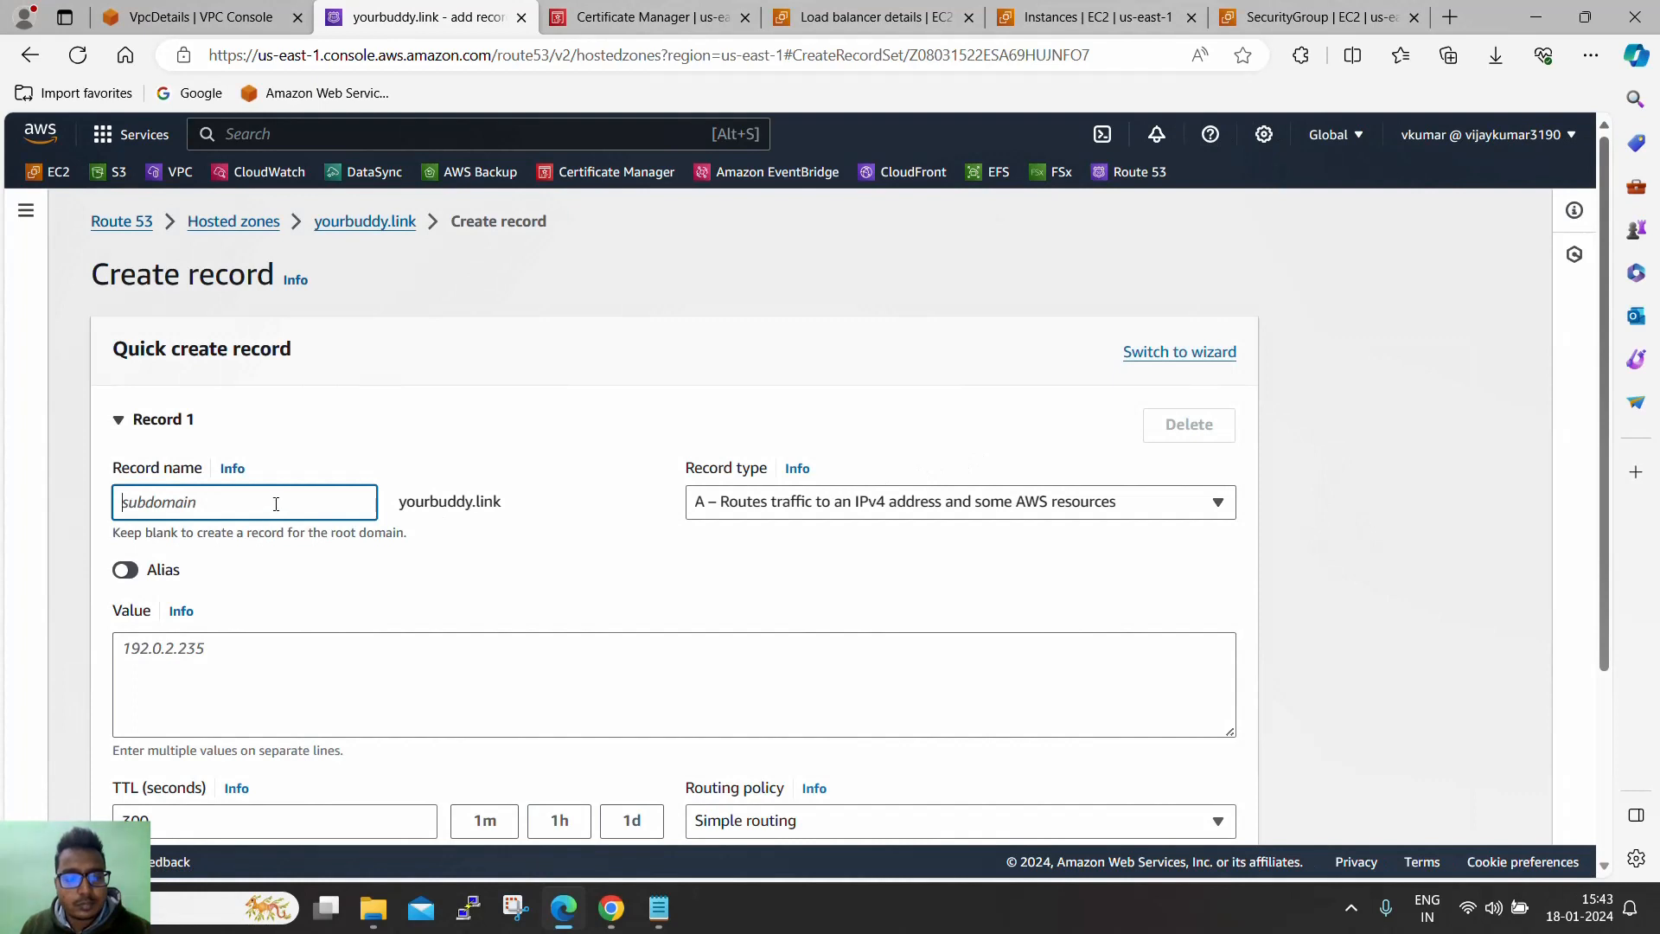
{"action": "type", "text": "knowledgepoint"}
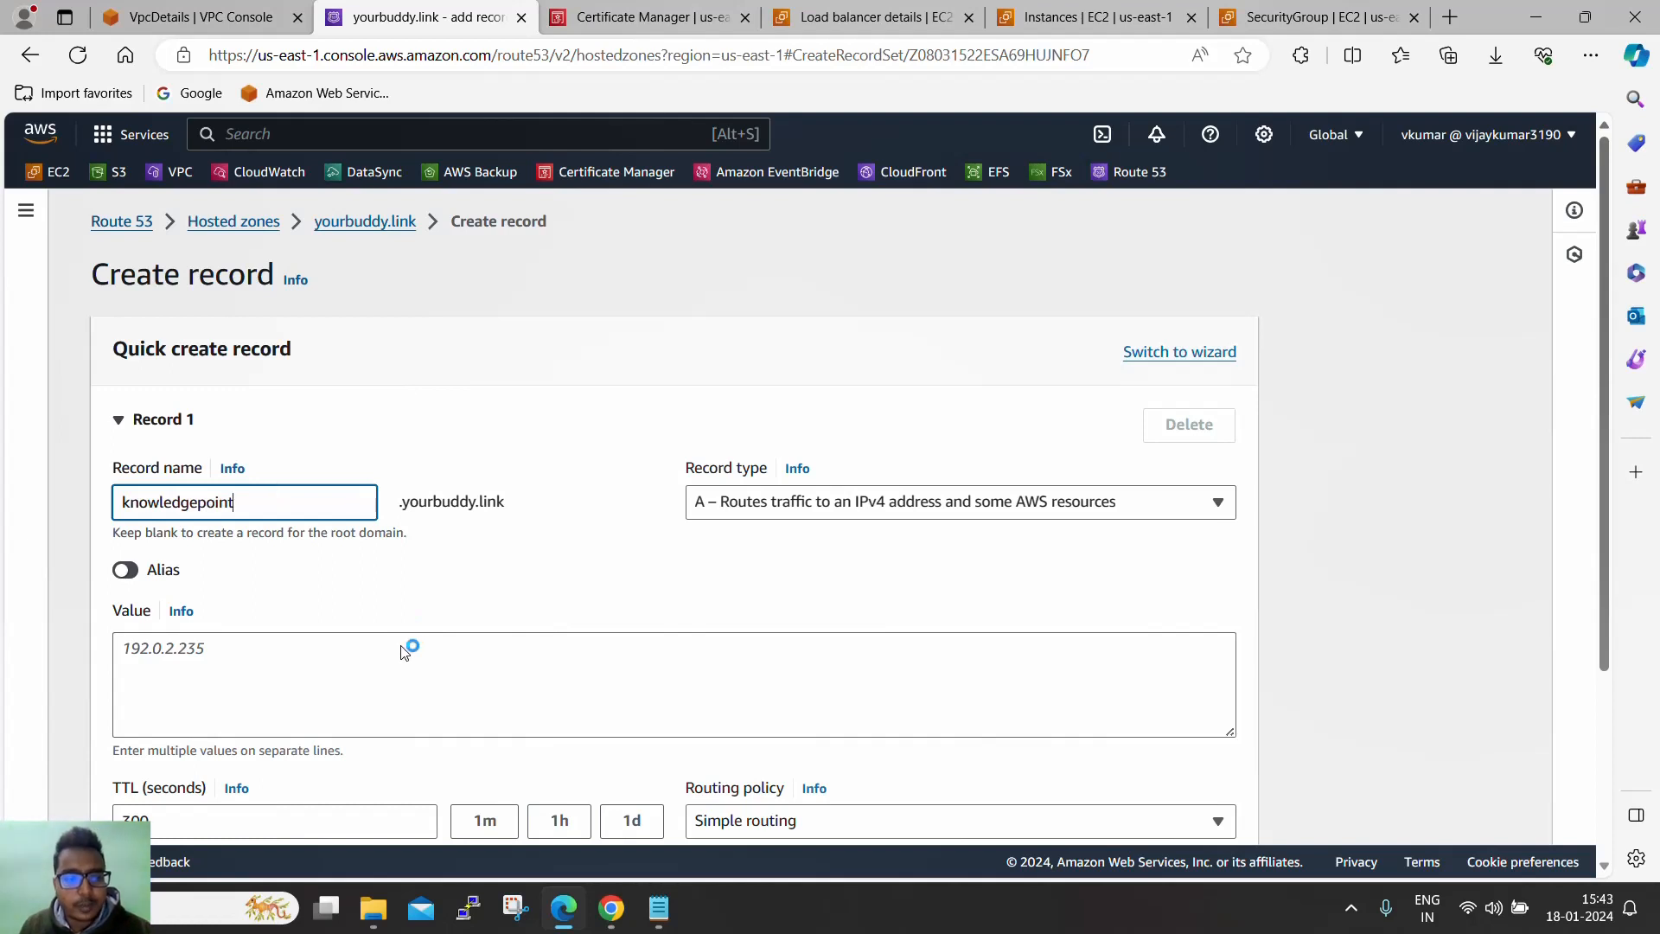
{"action": "left_click", "coordinate": [752, 510]}
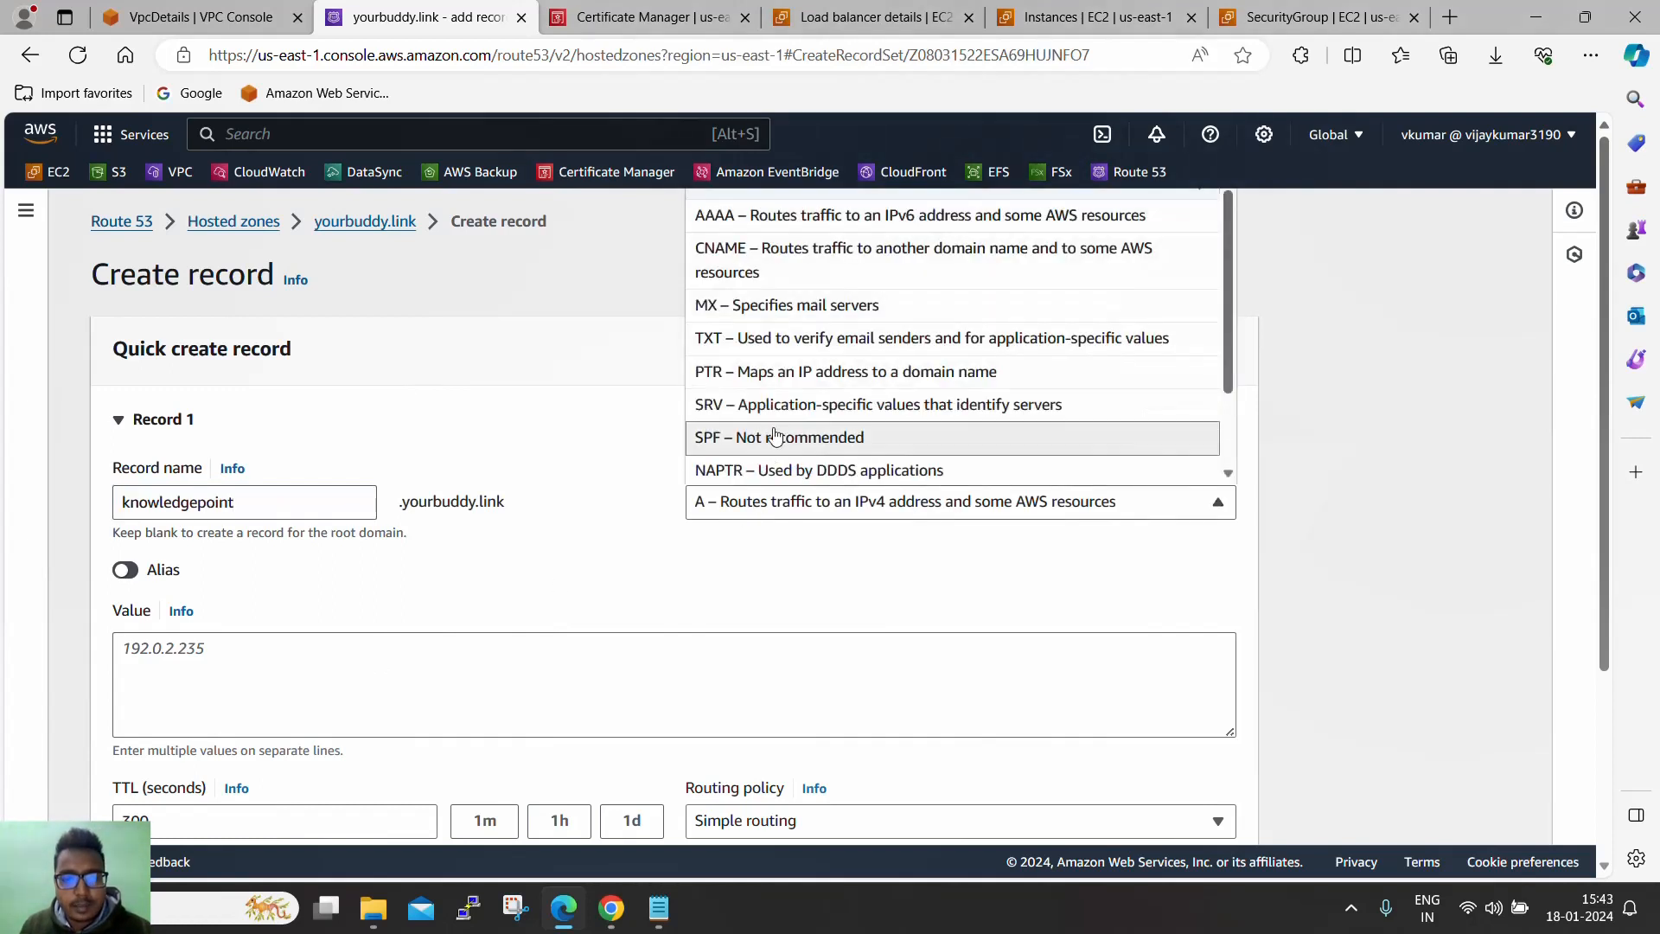
{"action": "left_click", "coordinate": [795, 260]}
{"action": "left_click", "coordinate": [296, 647]}
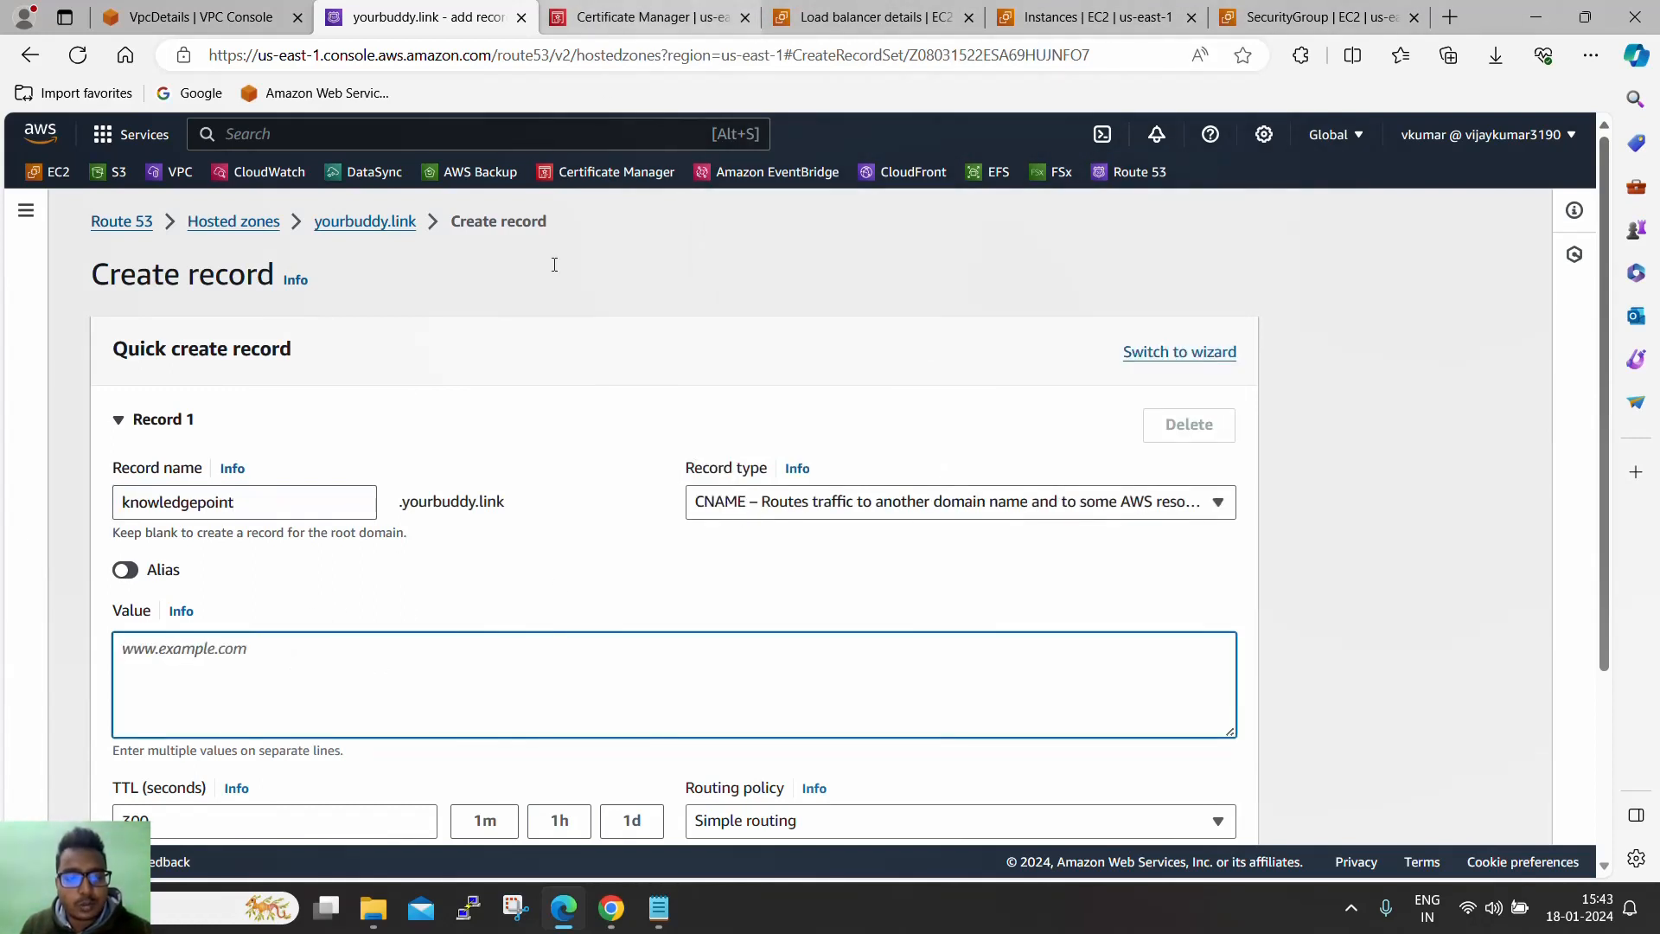
{"action": "key", "text": "ctrl+v"}
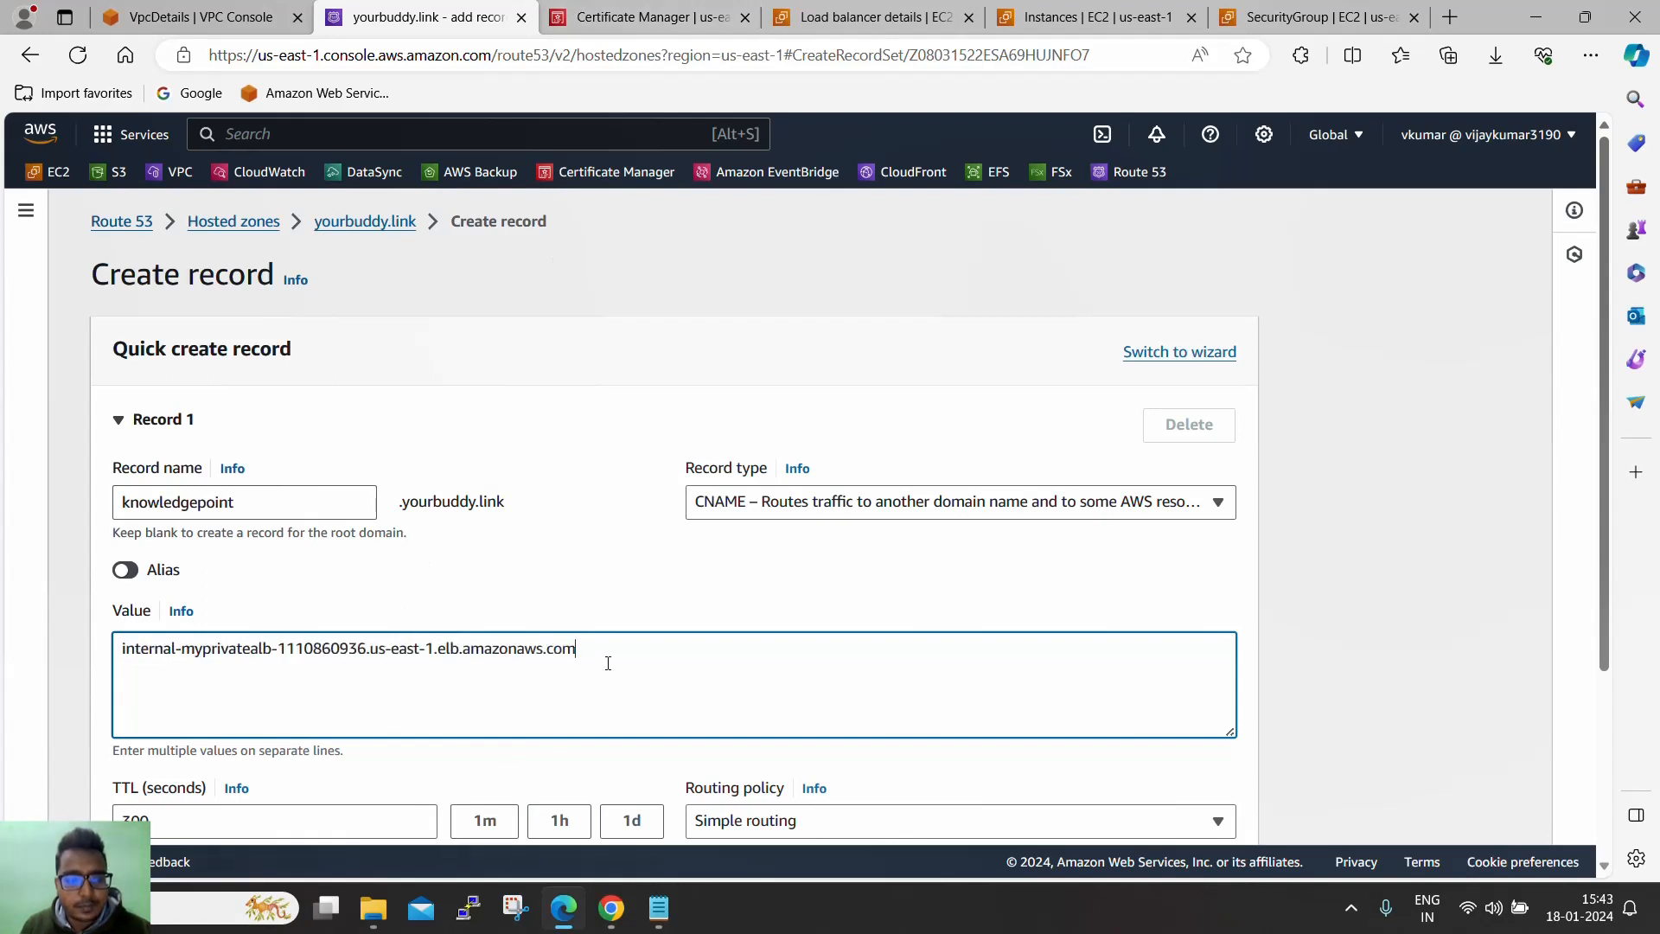
Set the knowledgepoint record's TTL to 60 seconds and create the record with simple routing
{"action": "scroll", "coordinate": [608, 663], "scroll_direction": "down", "scroll_amount": 1}
{"action": "left_click", "coordinate": [259, 705]}
{"action": "left_click_drag", "start_coordinate": [259, 705], "coordinate": [9, 681]}
{"action": "type", "text": "60"}
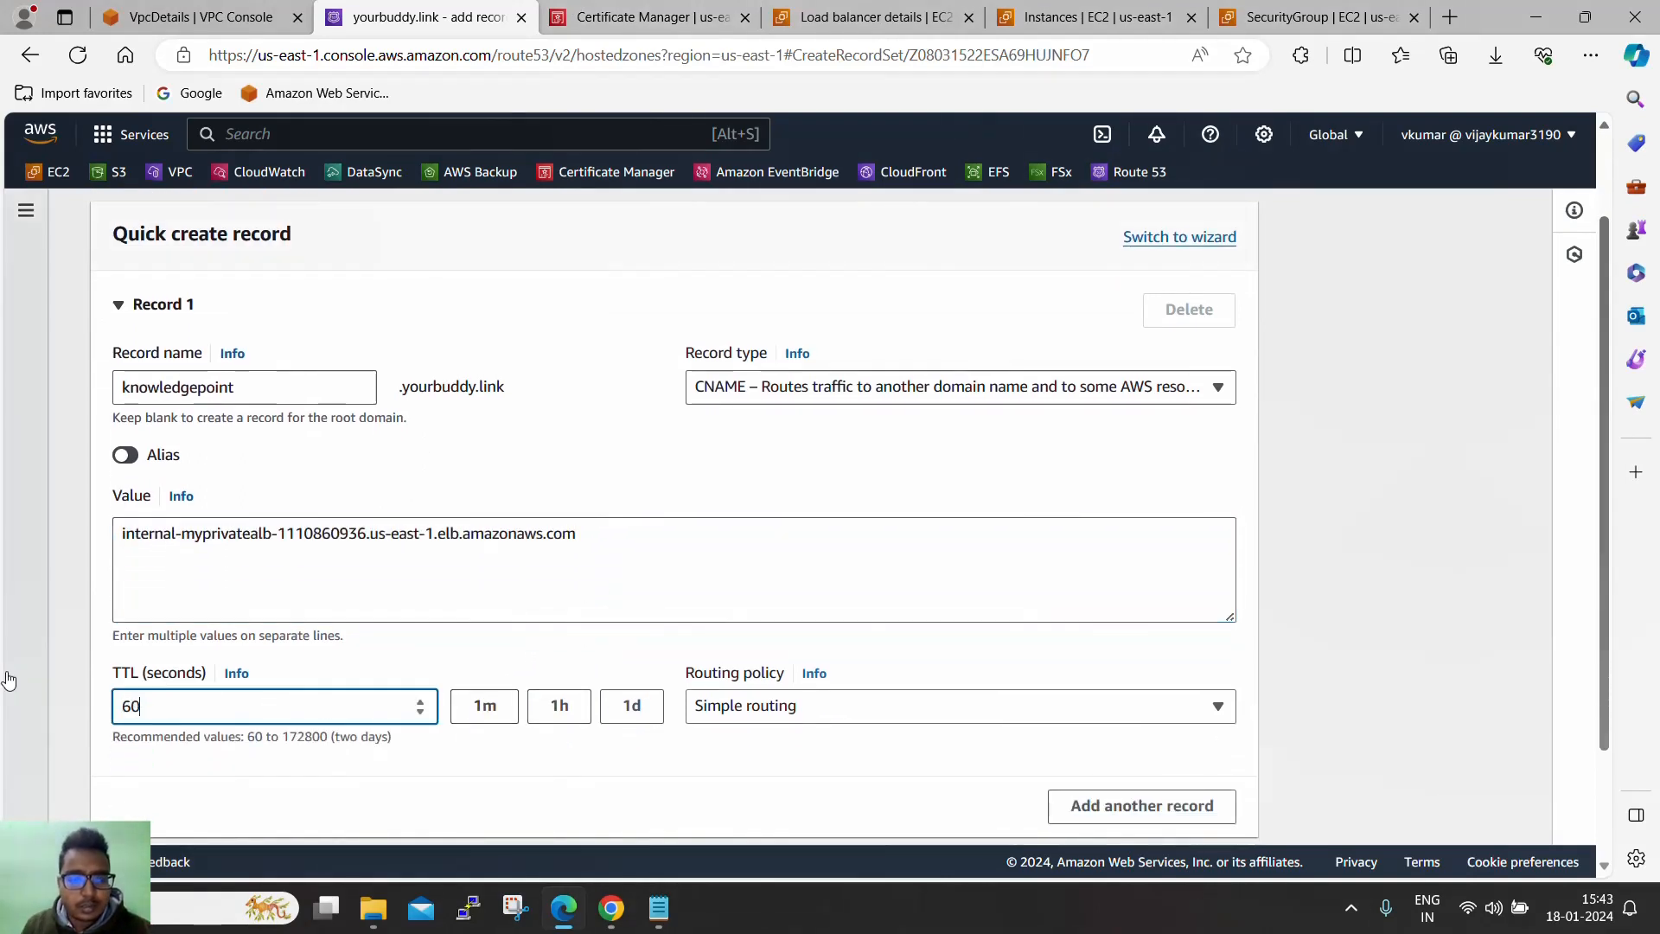
{"action": "left_click", "coordinate": [797, 506]}
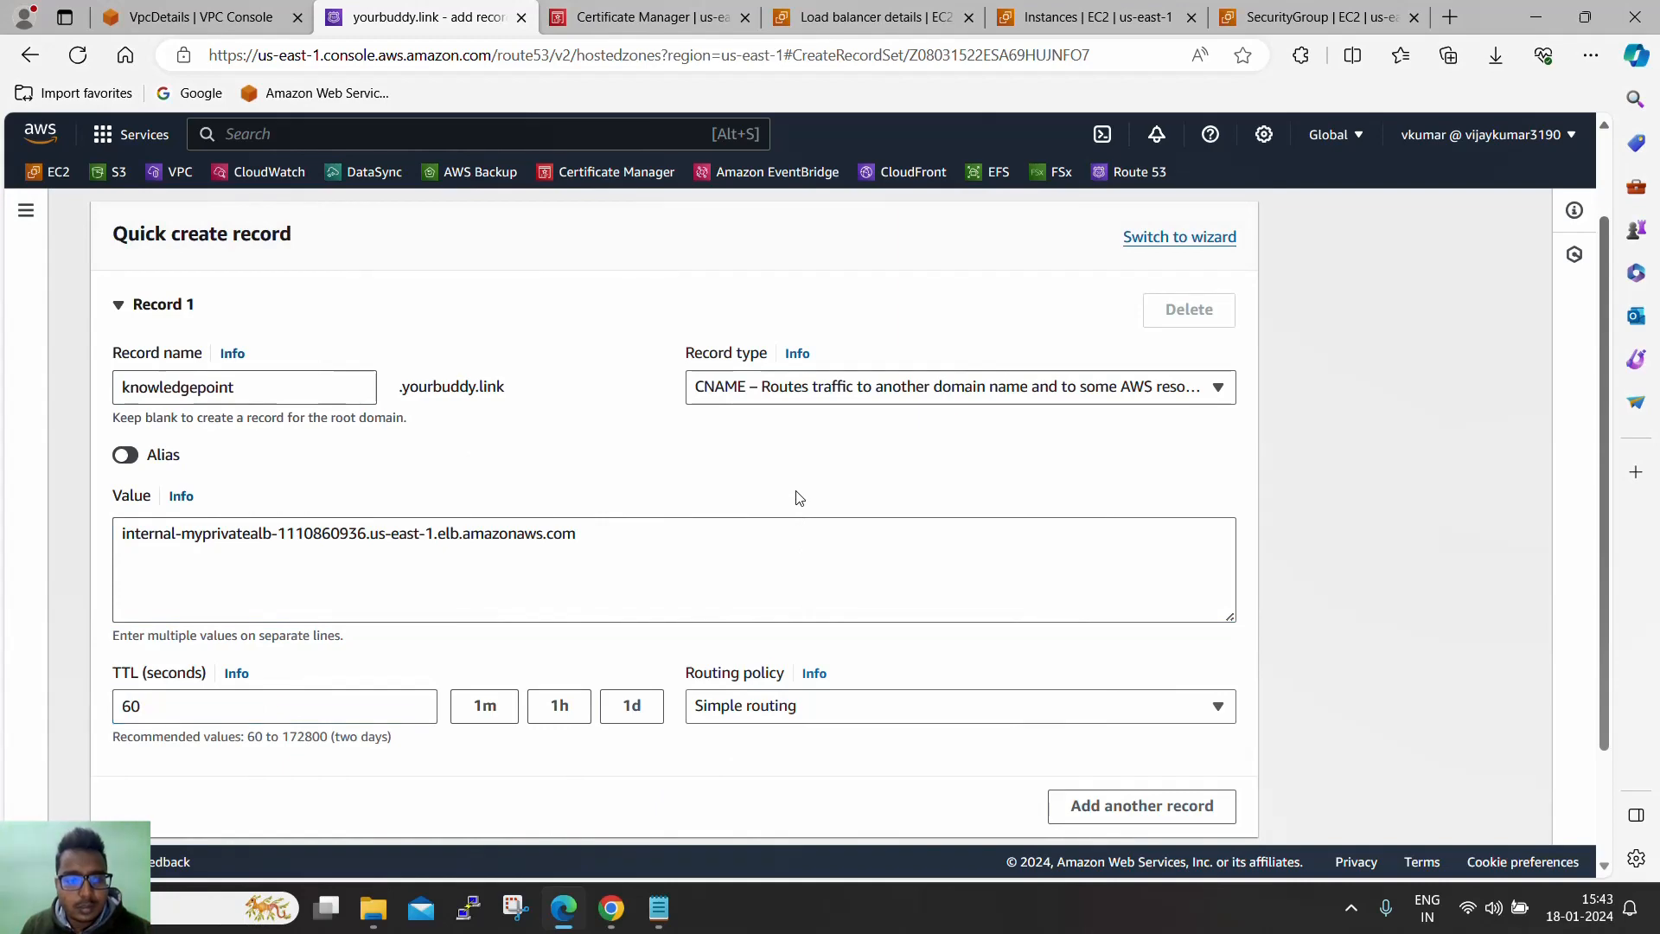
{"action": "scroll", "coordinate": [808, 519], "scroll_direction": "down", "scroll_amount": 2}
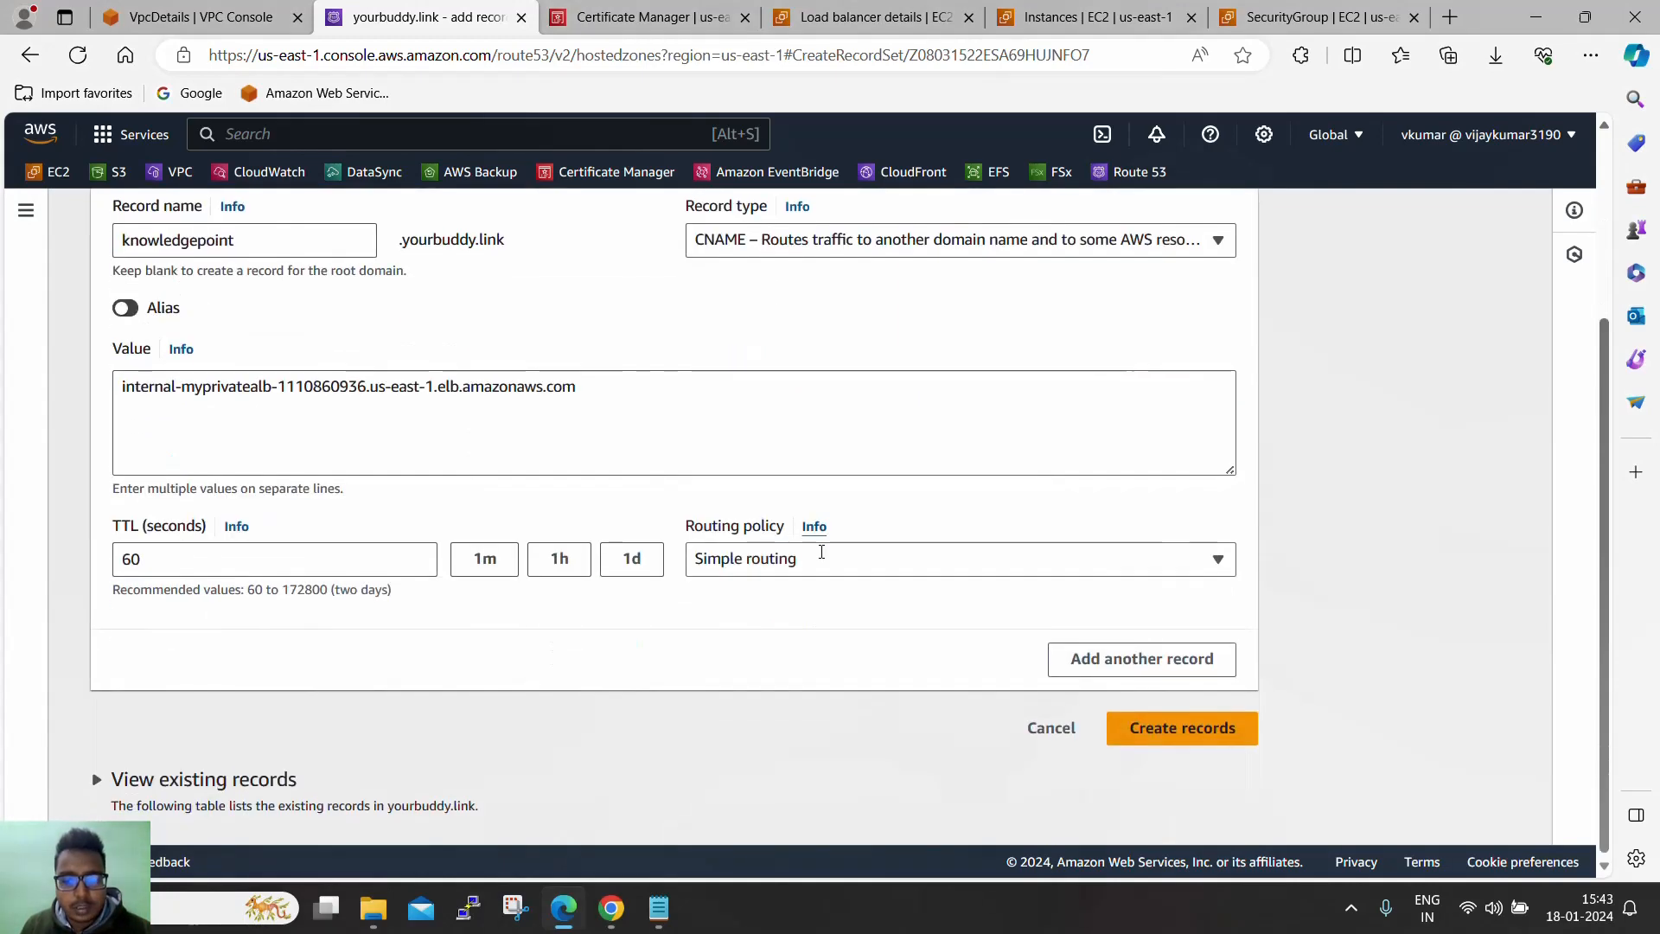
{"action": "left_click", "coordinate": [1210, 731]}
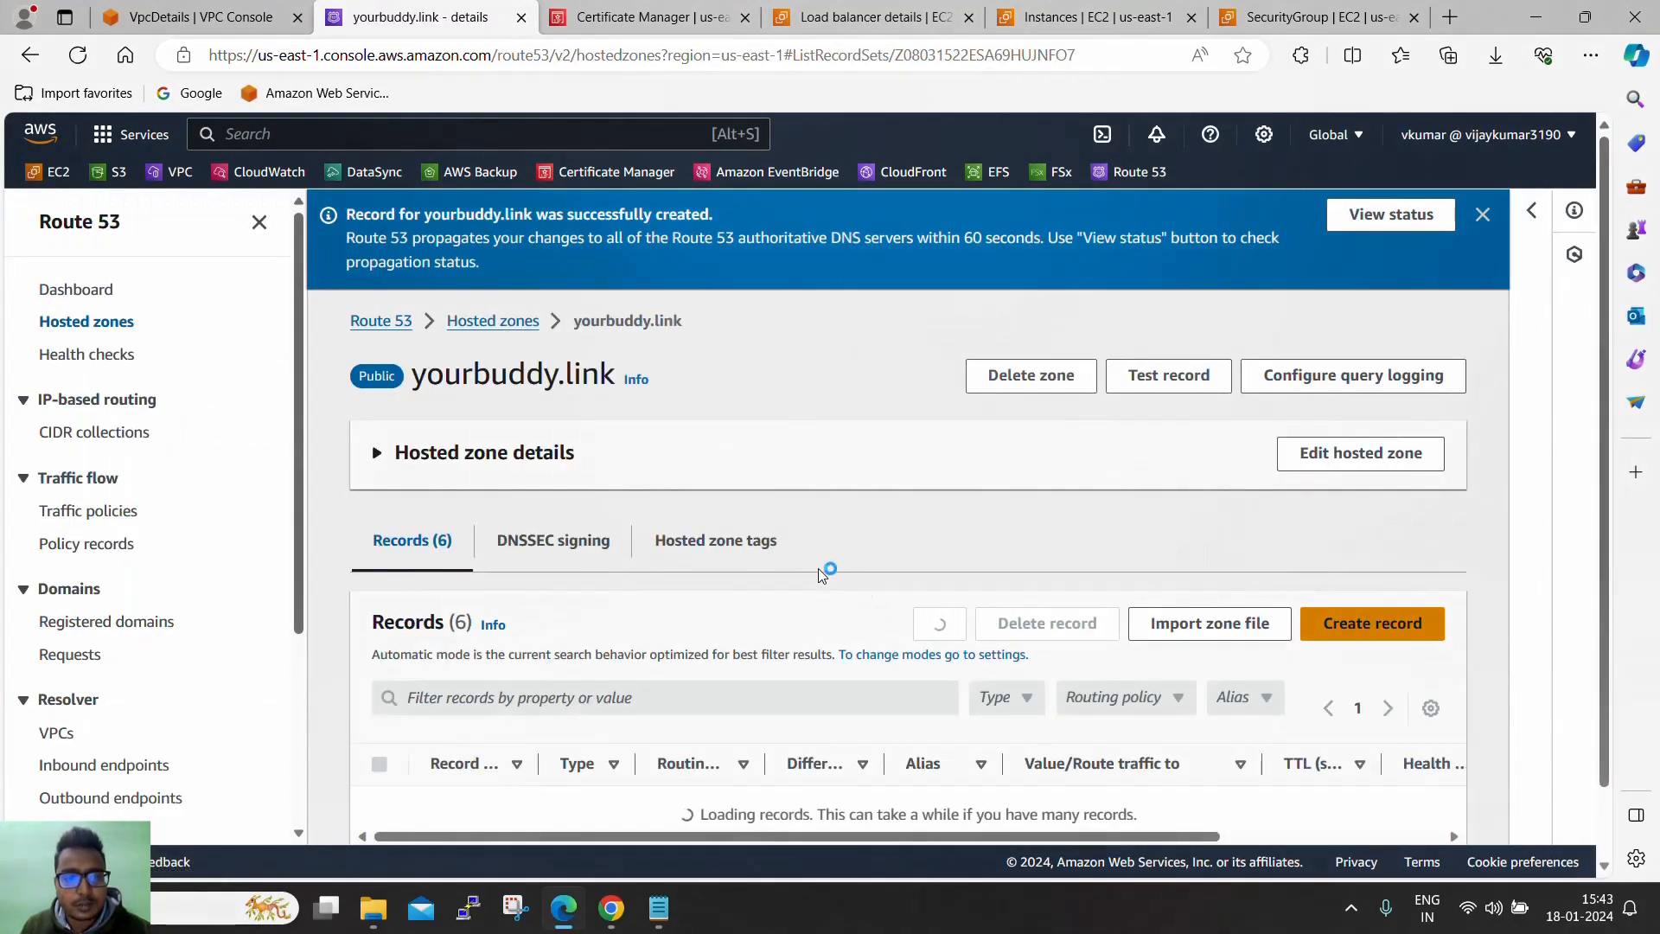
Widen the record name column, show the details of the knowledgepoint CNAME record, and copy its full record name
{"action": "scroll", "coordinate": [808, 571], "scroll_direction": "down", "scroll_amount": 4}
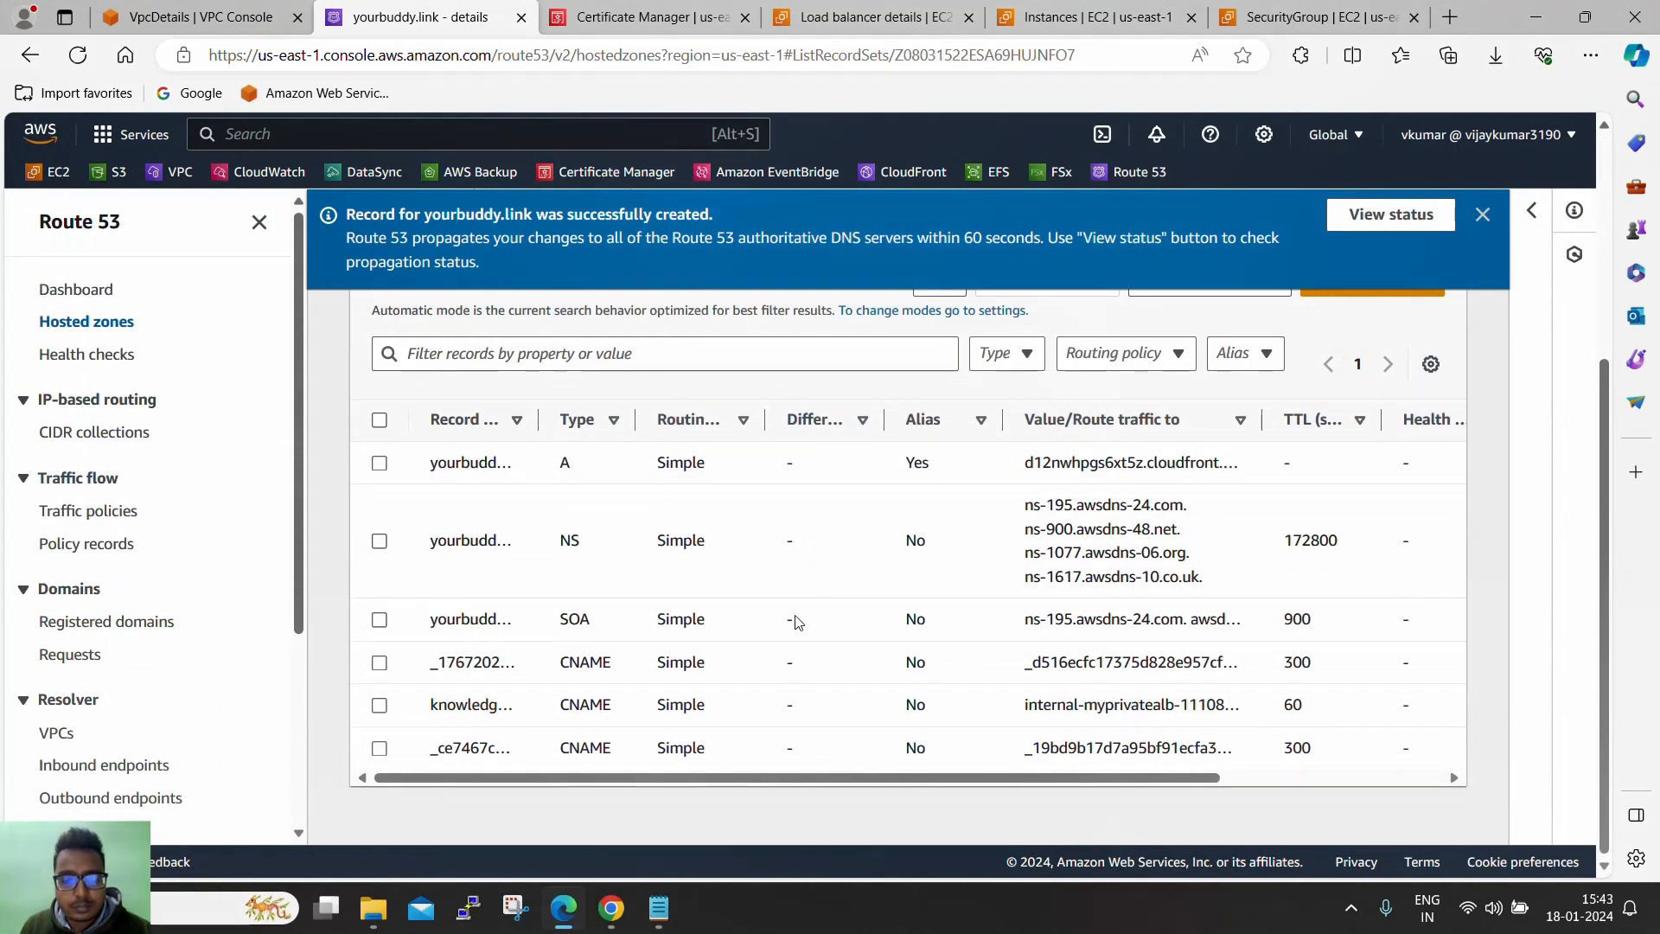
{"action": "left_click_drag", "start_coordinate": [537, 422], "coordinate": [722, 428]}
{"action": "left_click", "coordinate": [380, 705]}
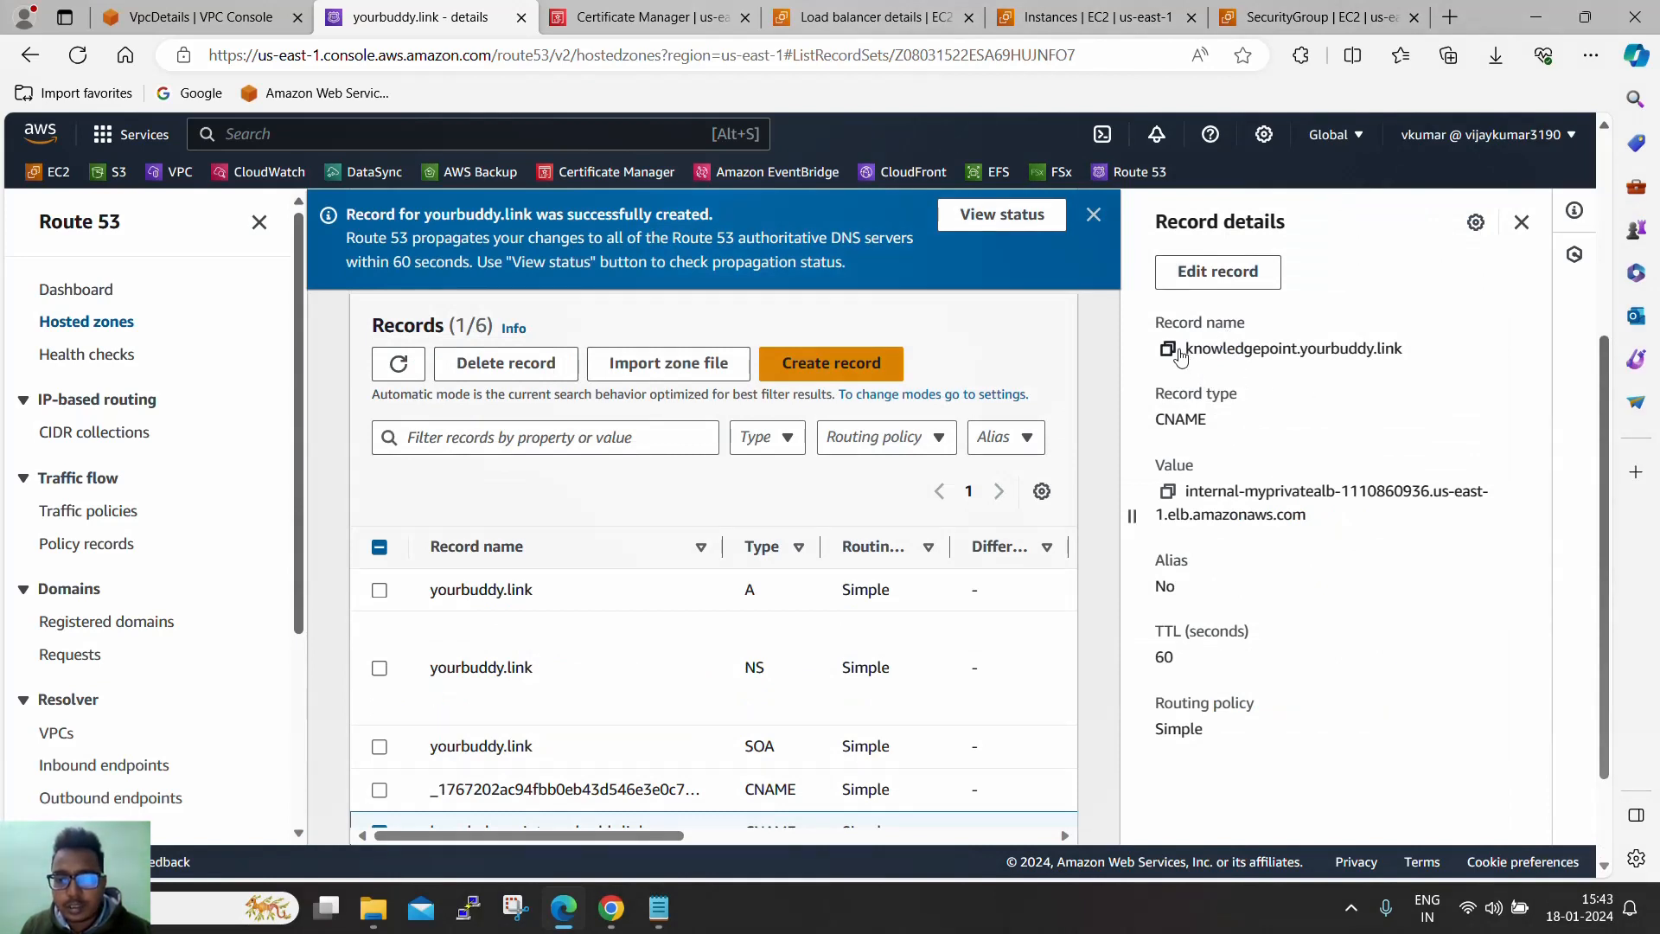
{"action": "triple_click", "coordinate": [1310, 518]}
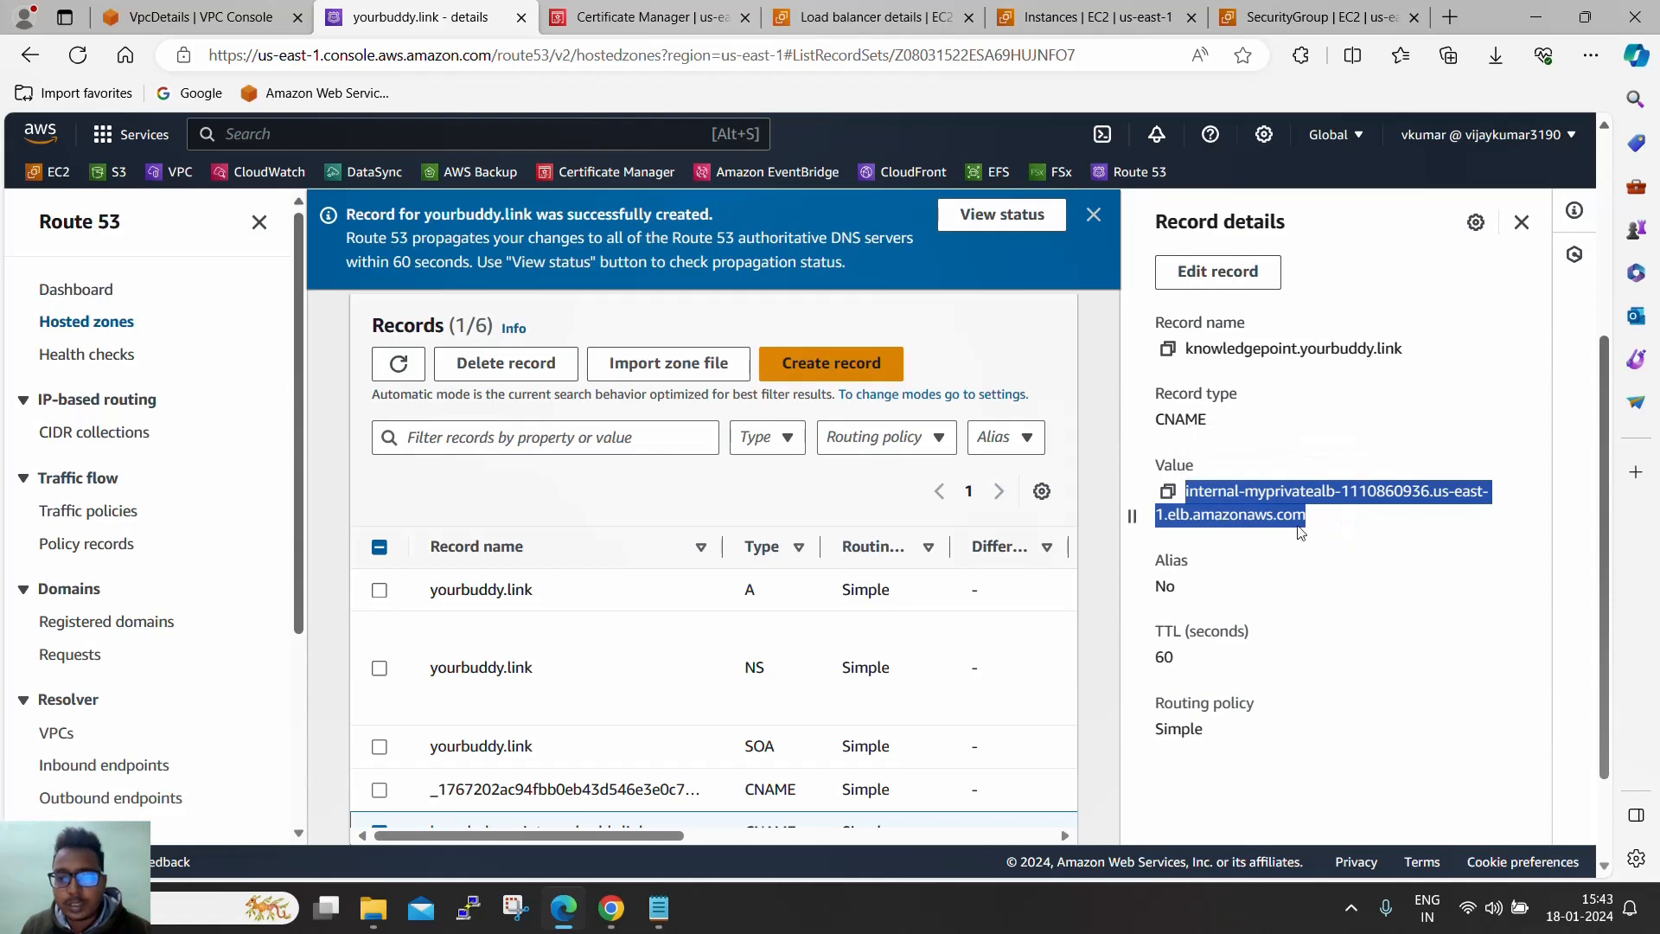
{"action": "left_click", "coordinate": [1283, 532]}
{"action": "left_click", "coordinate": [1167, 348]}
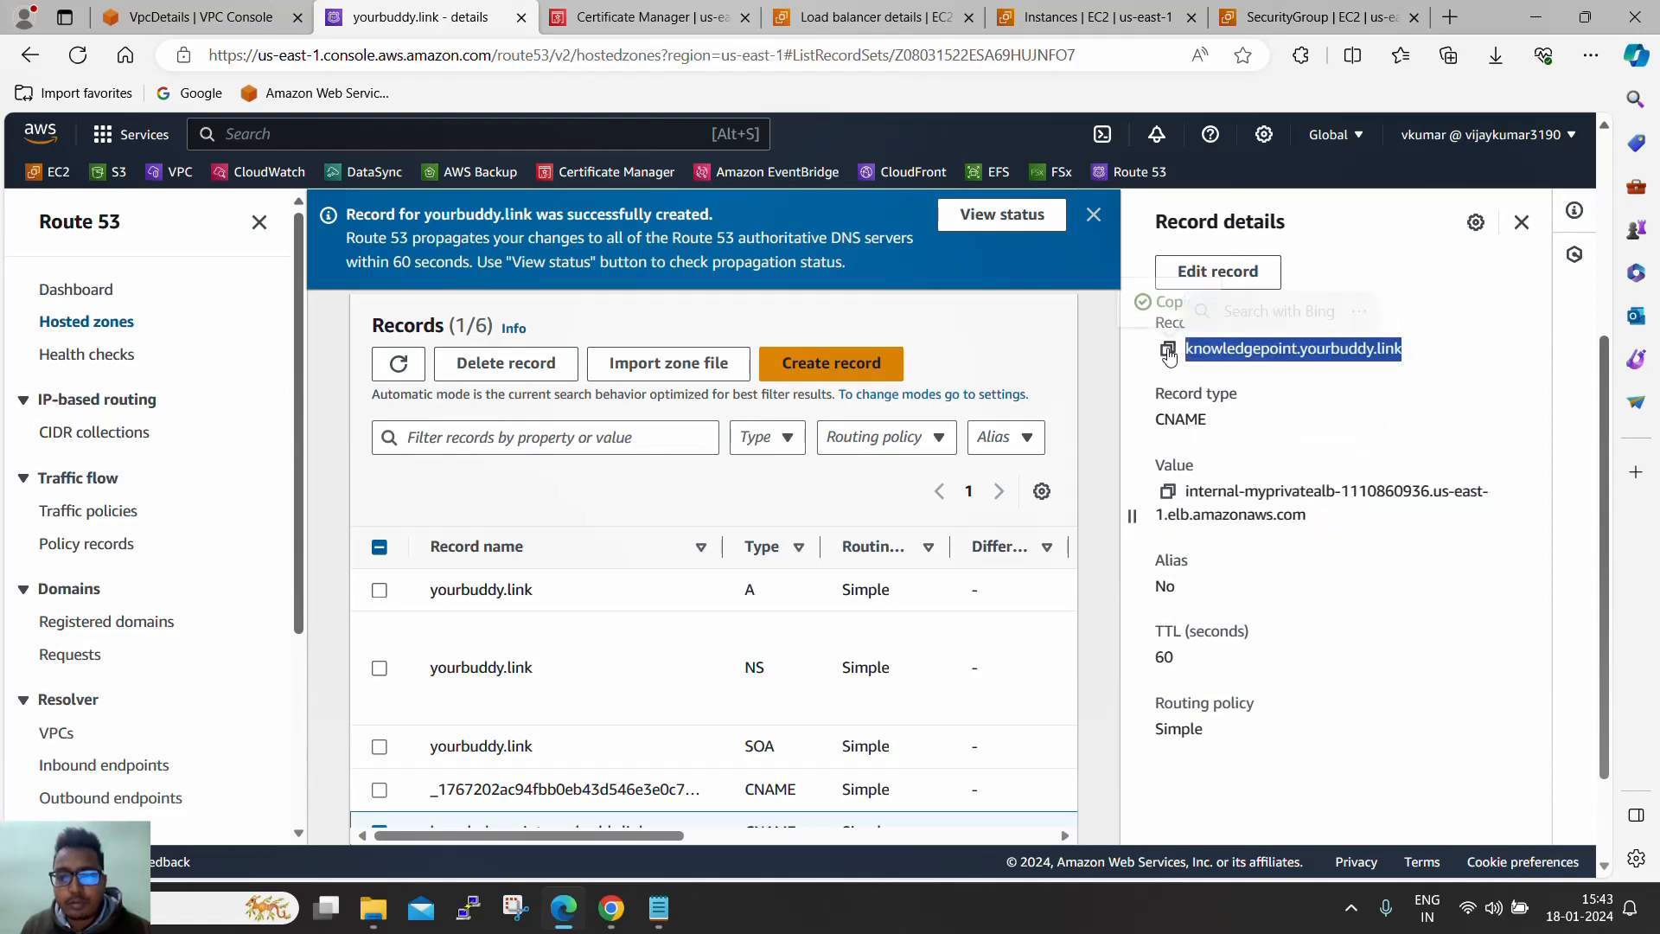
Try to load knowledgepoint.yourbuddy.link in a new browser tab on the local machine
{"action": "left_click", "coordinate": [1450, 17]}
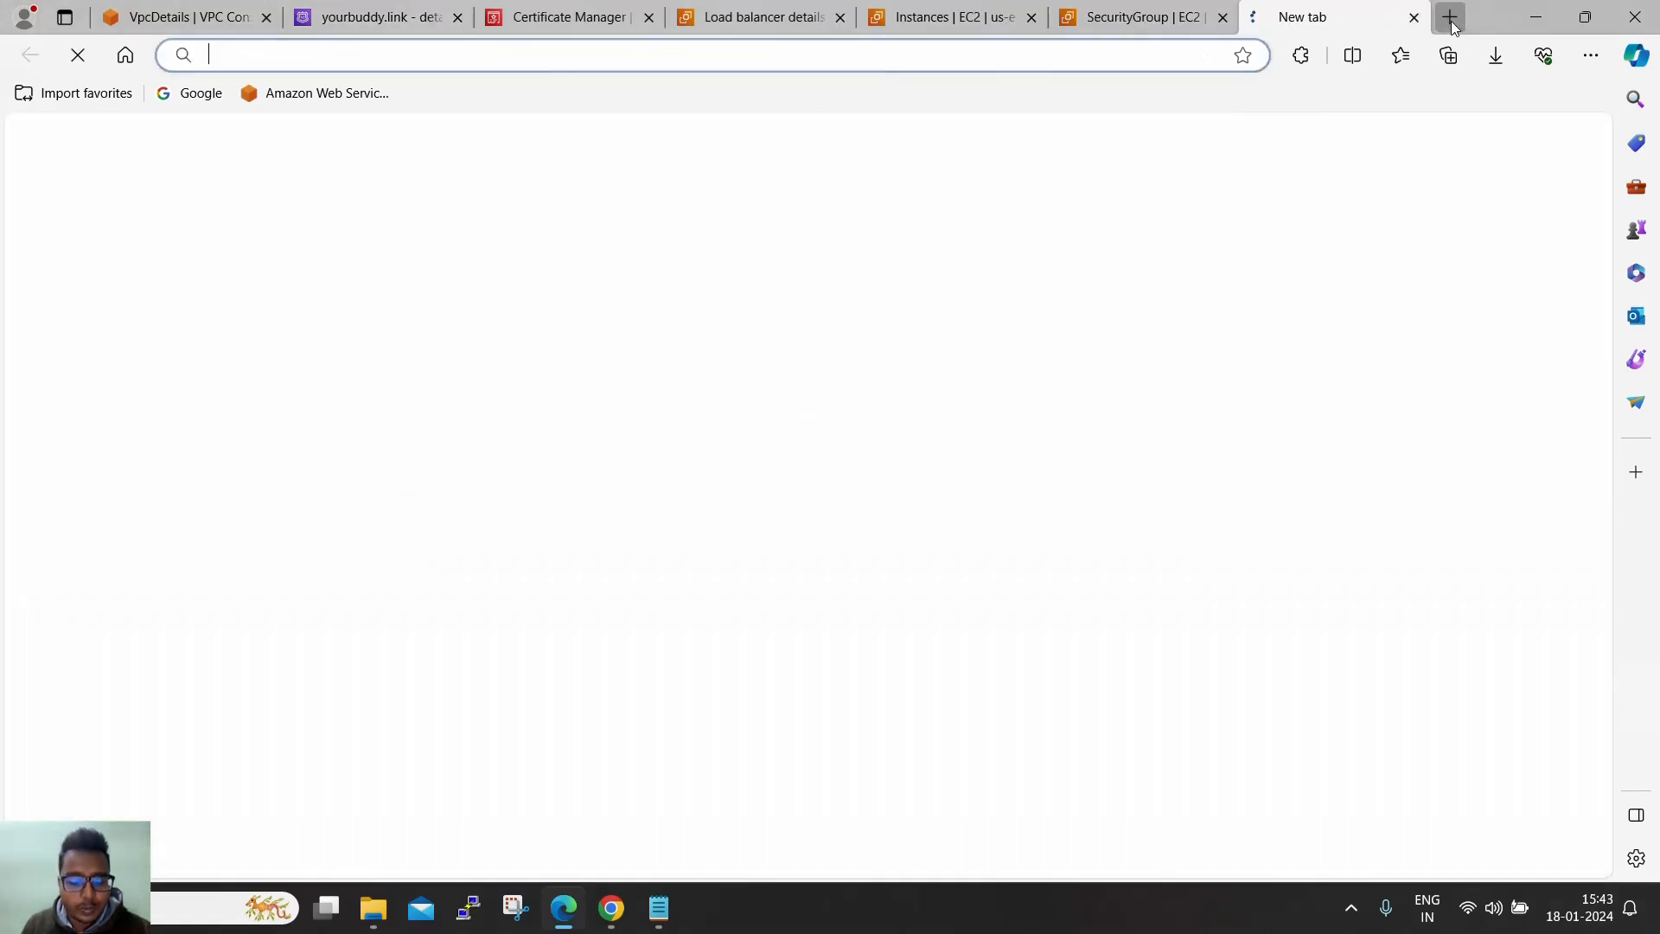
{"action": "key", "text": "ctrl+v"}
{"action": "key", "text": "Return"}
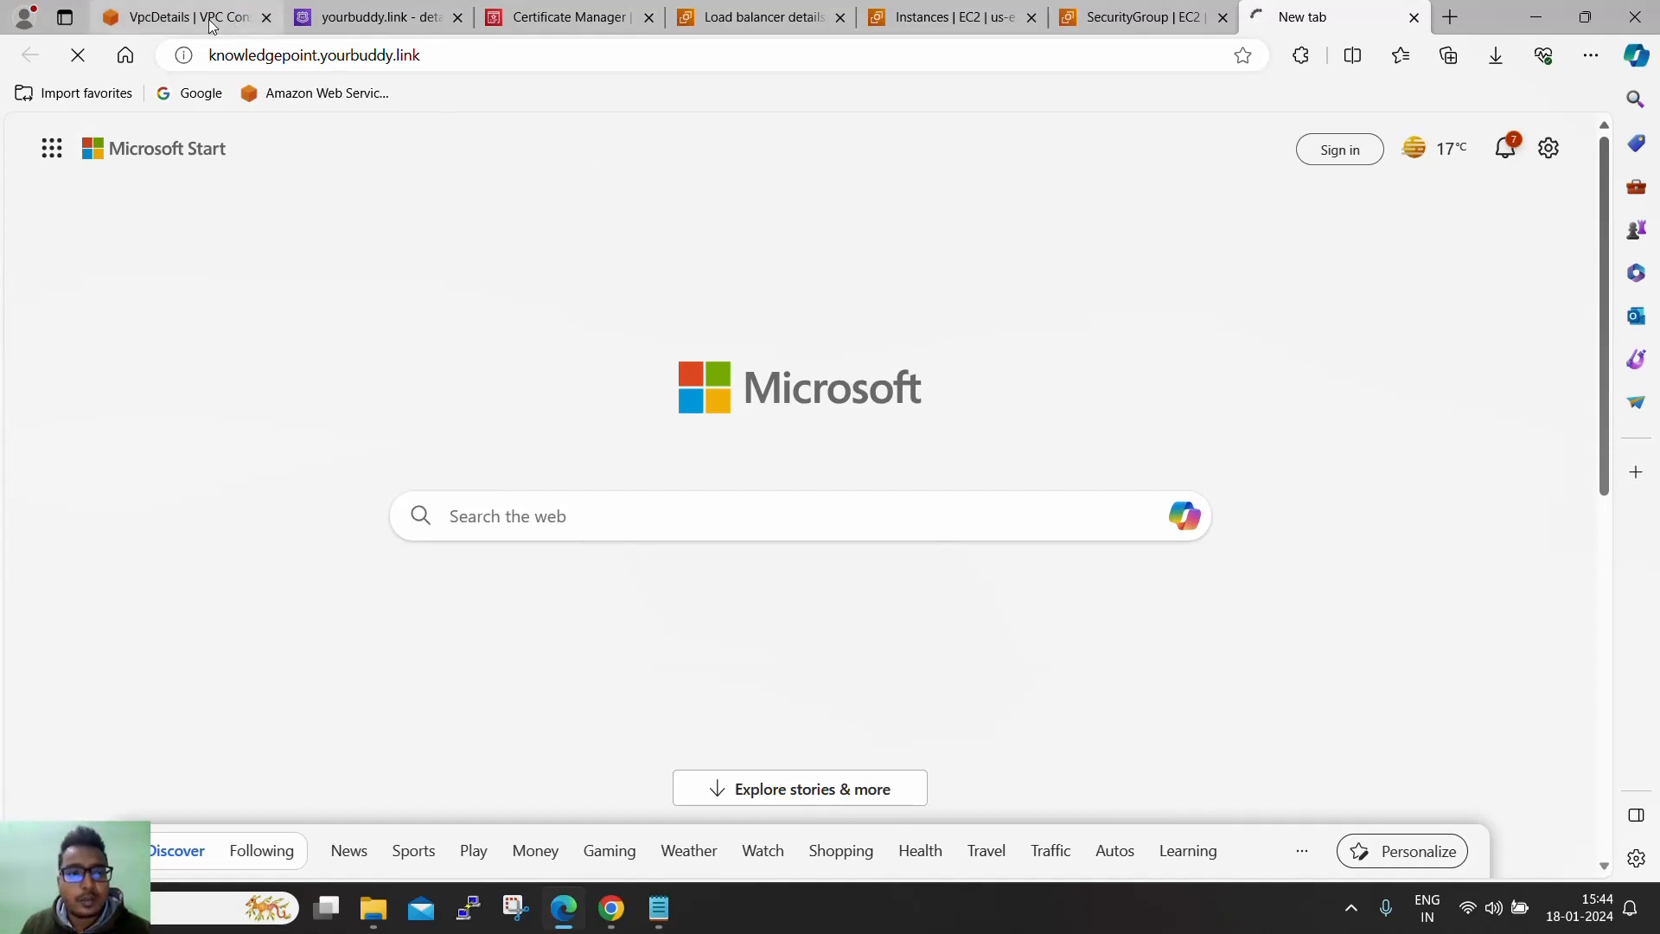
Select the instance "another machine" in the Instances list and copy its public IPv4 address
{"action": "left_click", "coordinate": [943, 17]}
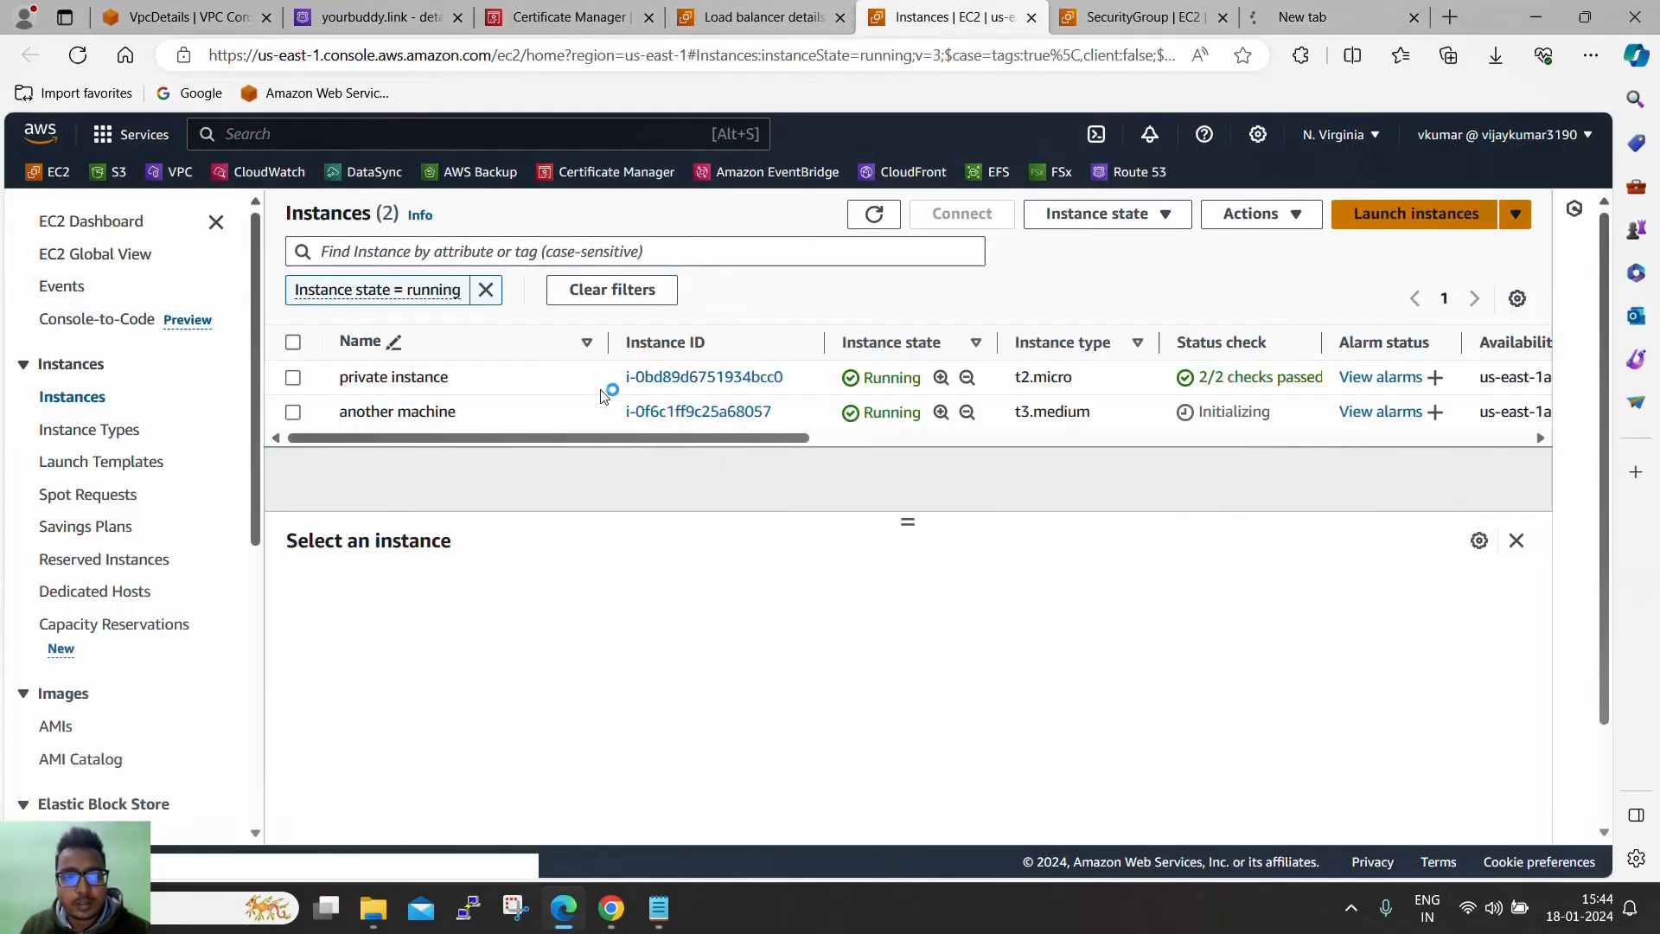
{"action": "left_click", "coordinate": [1121, 415]}
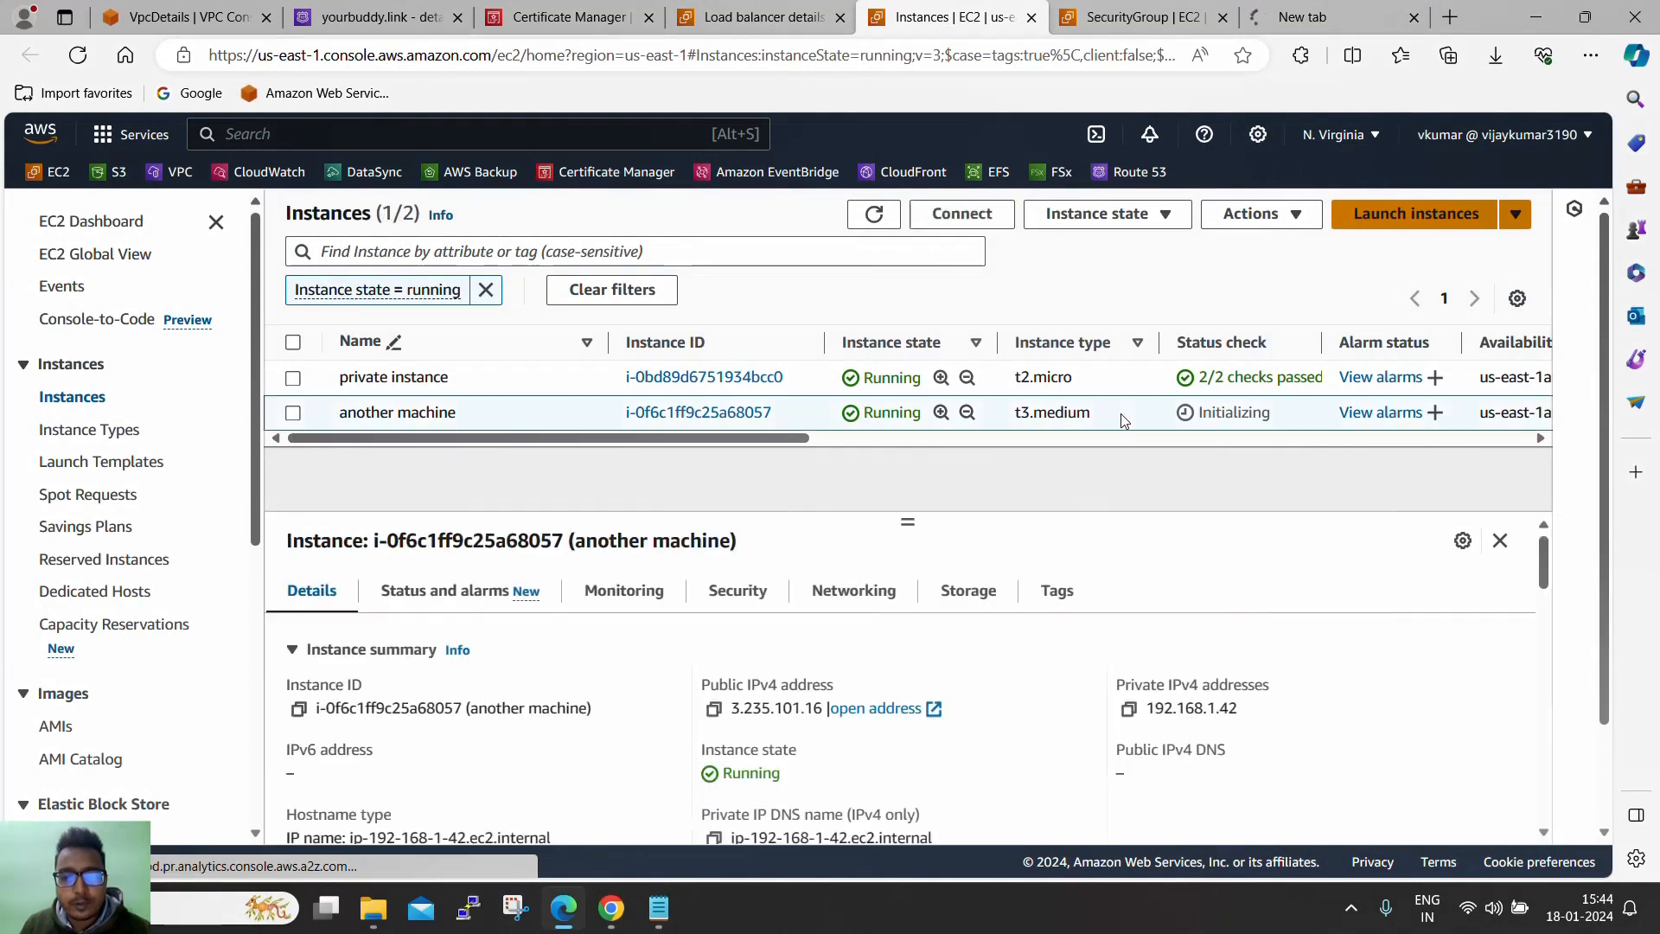
{"action": "left_click", "coordinate": [715, 714]}
{"action": "left_click", "coordinate": [716, 714]}
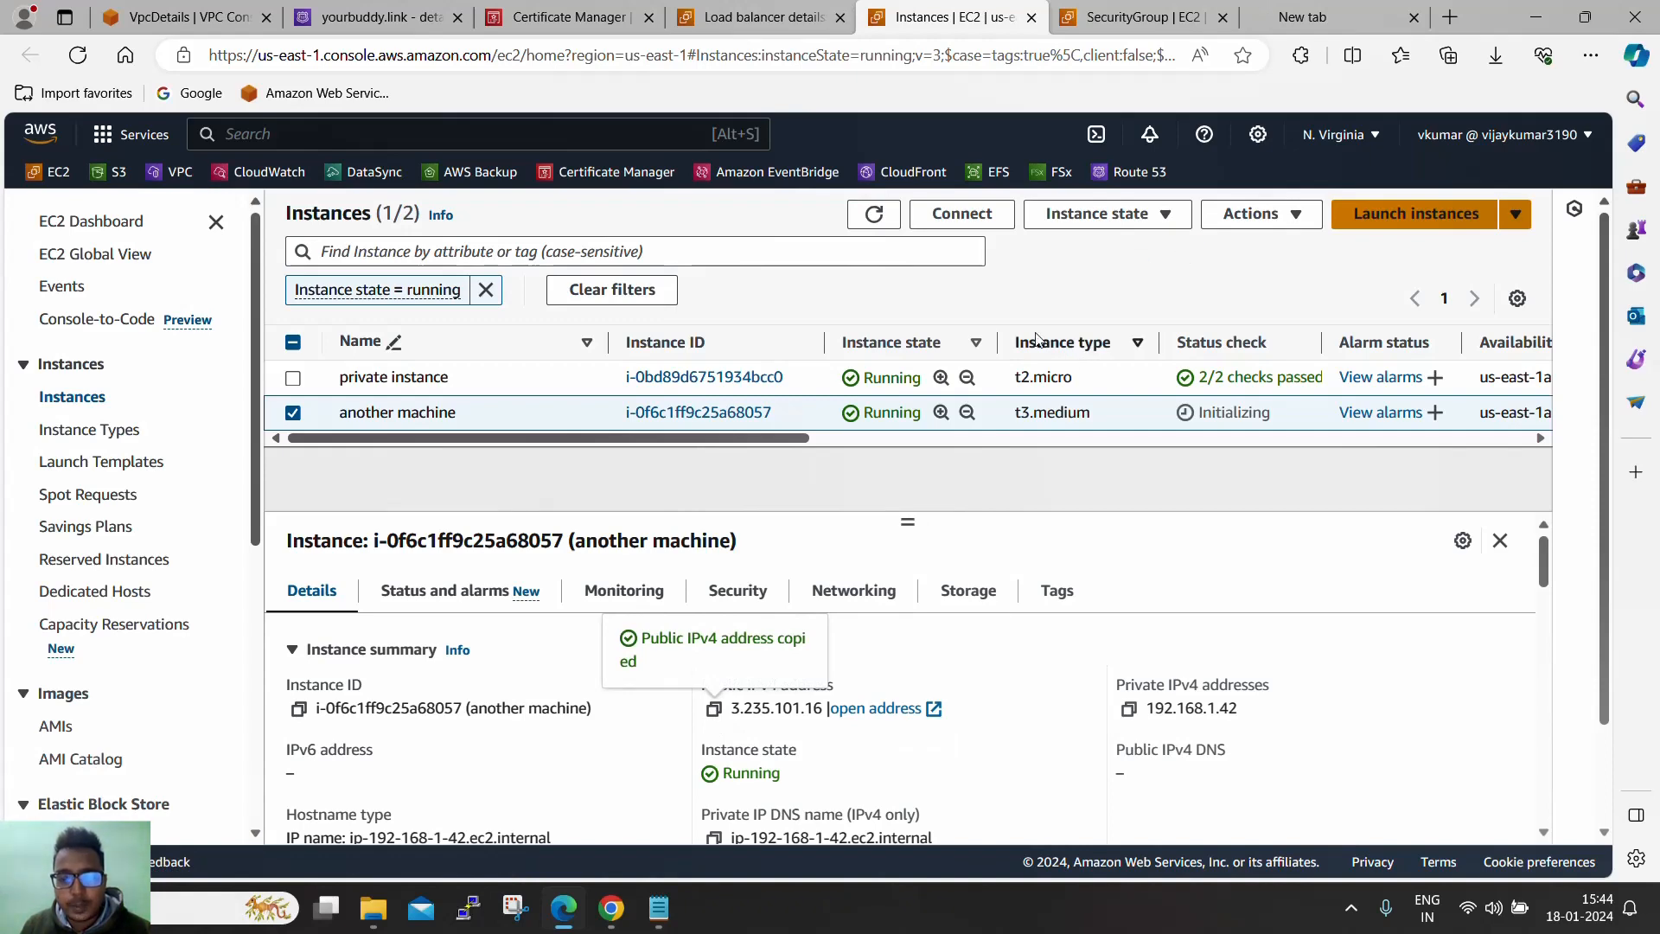
Launch Remote Desktop Connection with mstsc and enter 3.235.101.16 as the computer to connect to
{"action": "key", "text": "super+r"}
{"action": "type", "text": "m"}
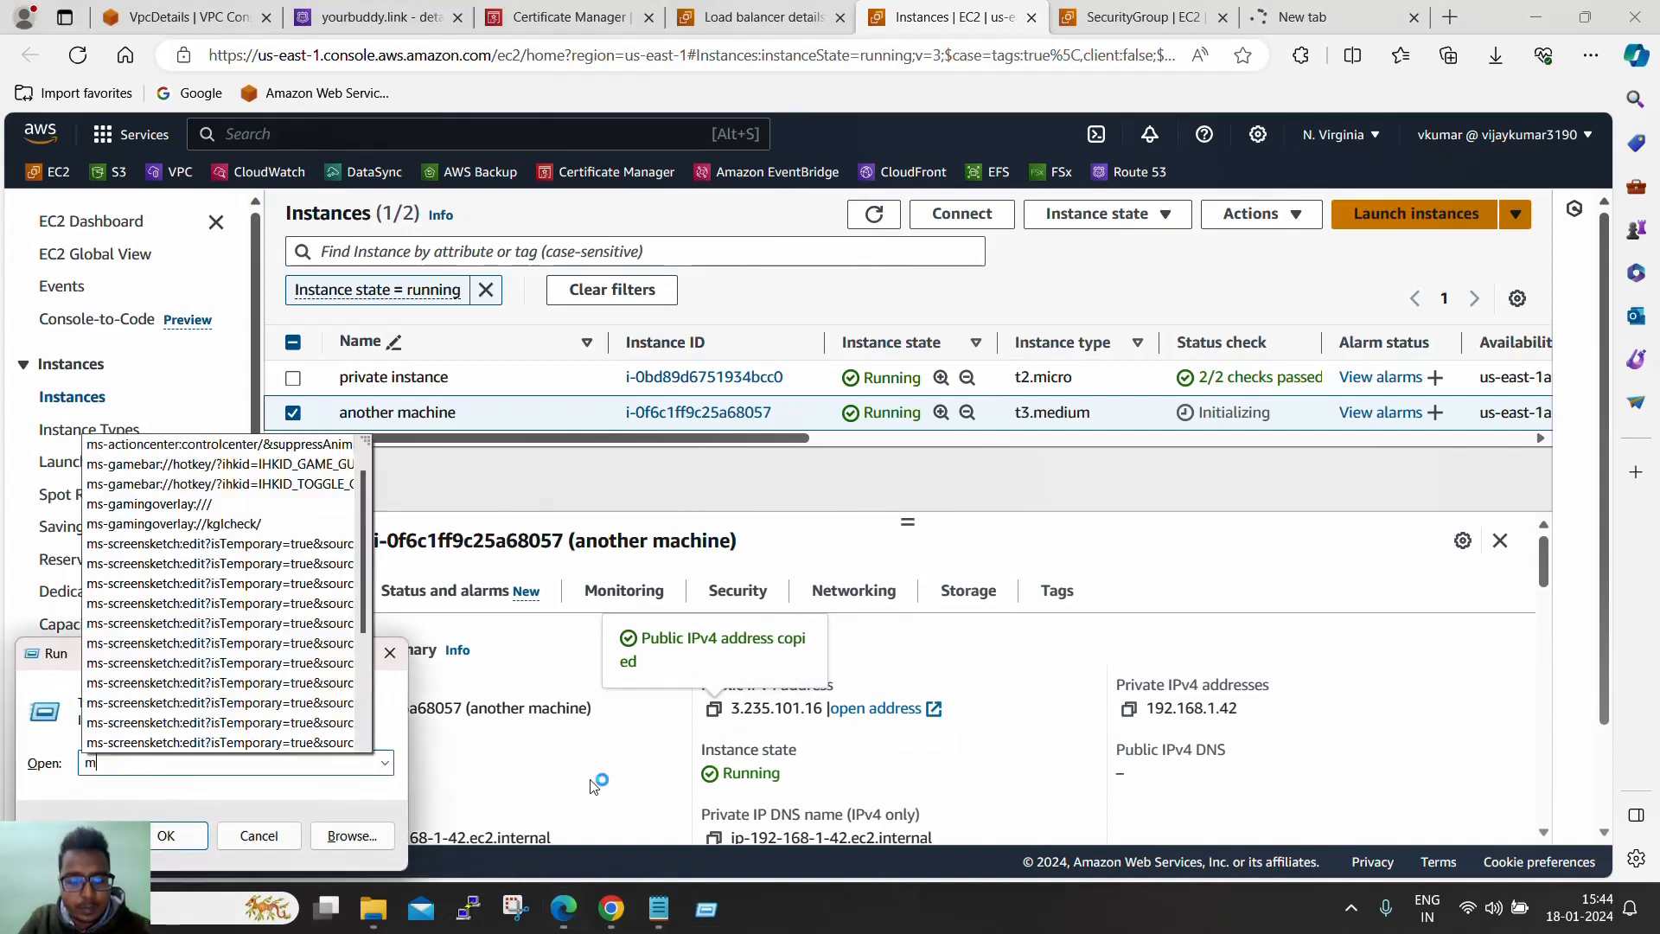
{"action": "type", "text": "stsc"}
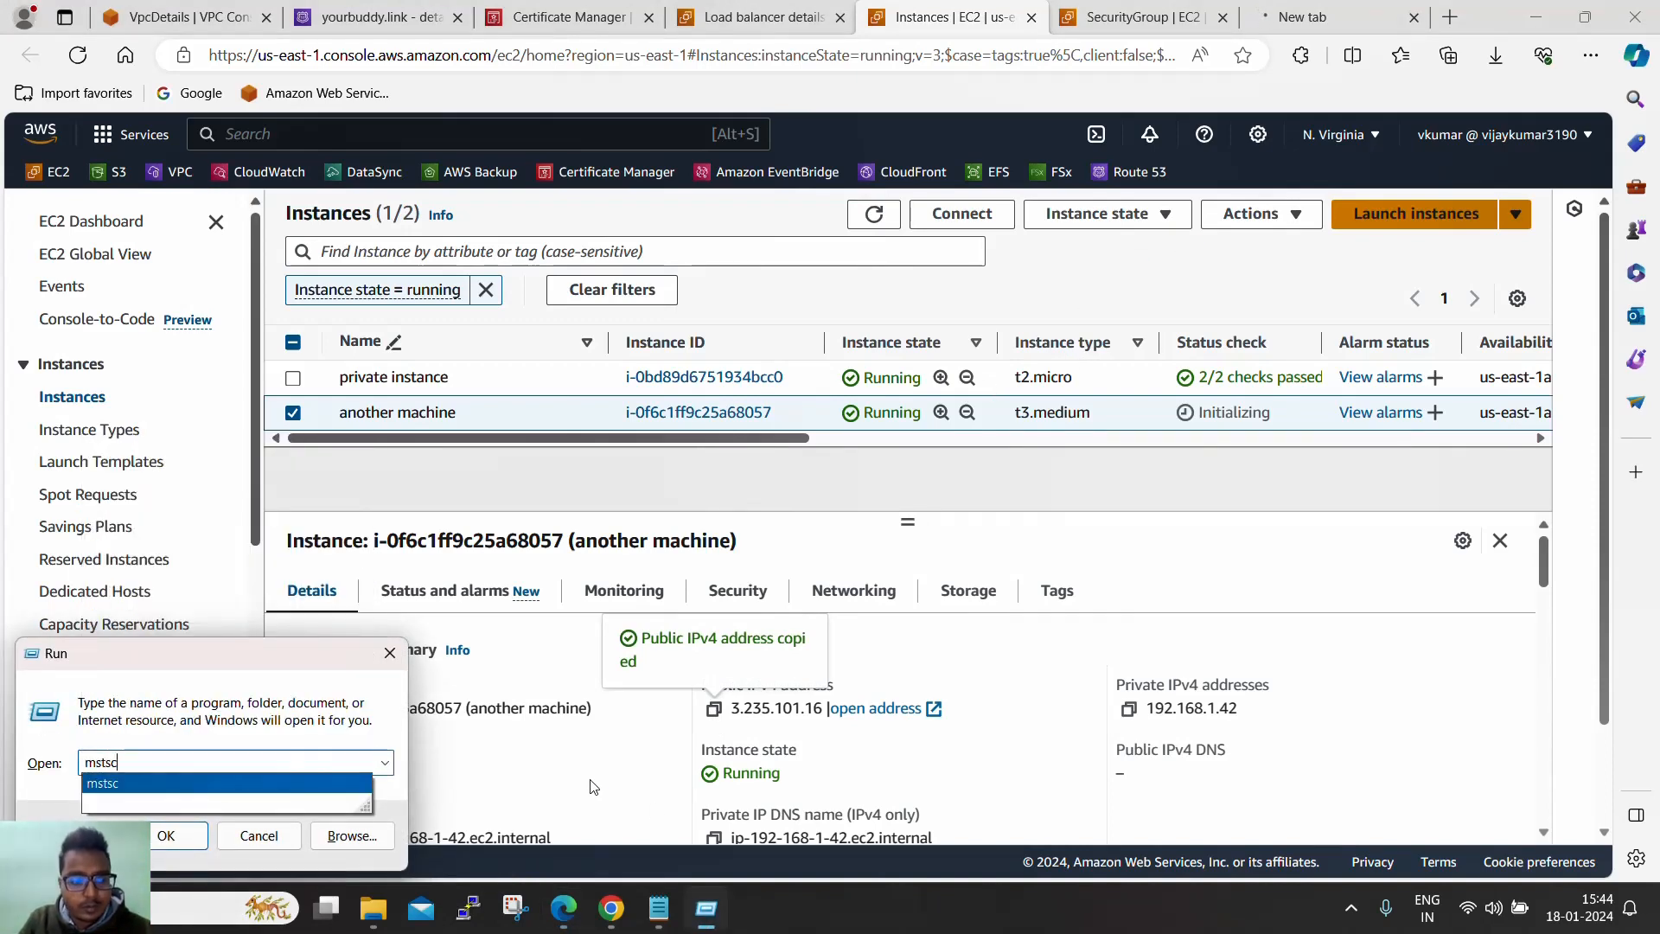
{"action": "key", "text": "Return"}
{"action": "key", "text": "ctrl+v"}
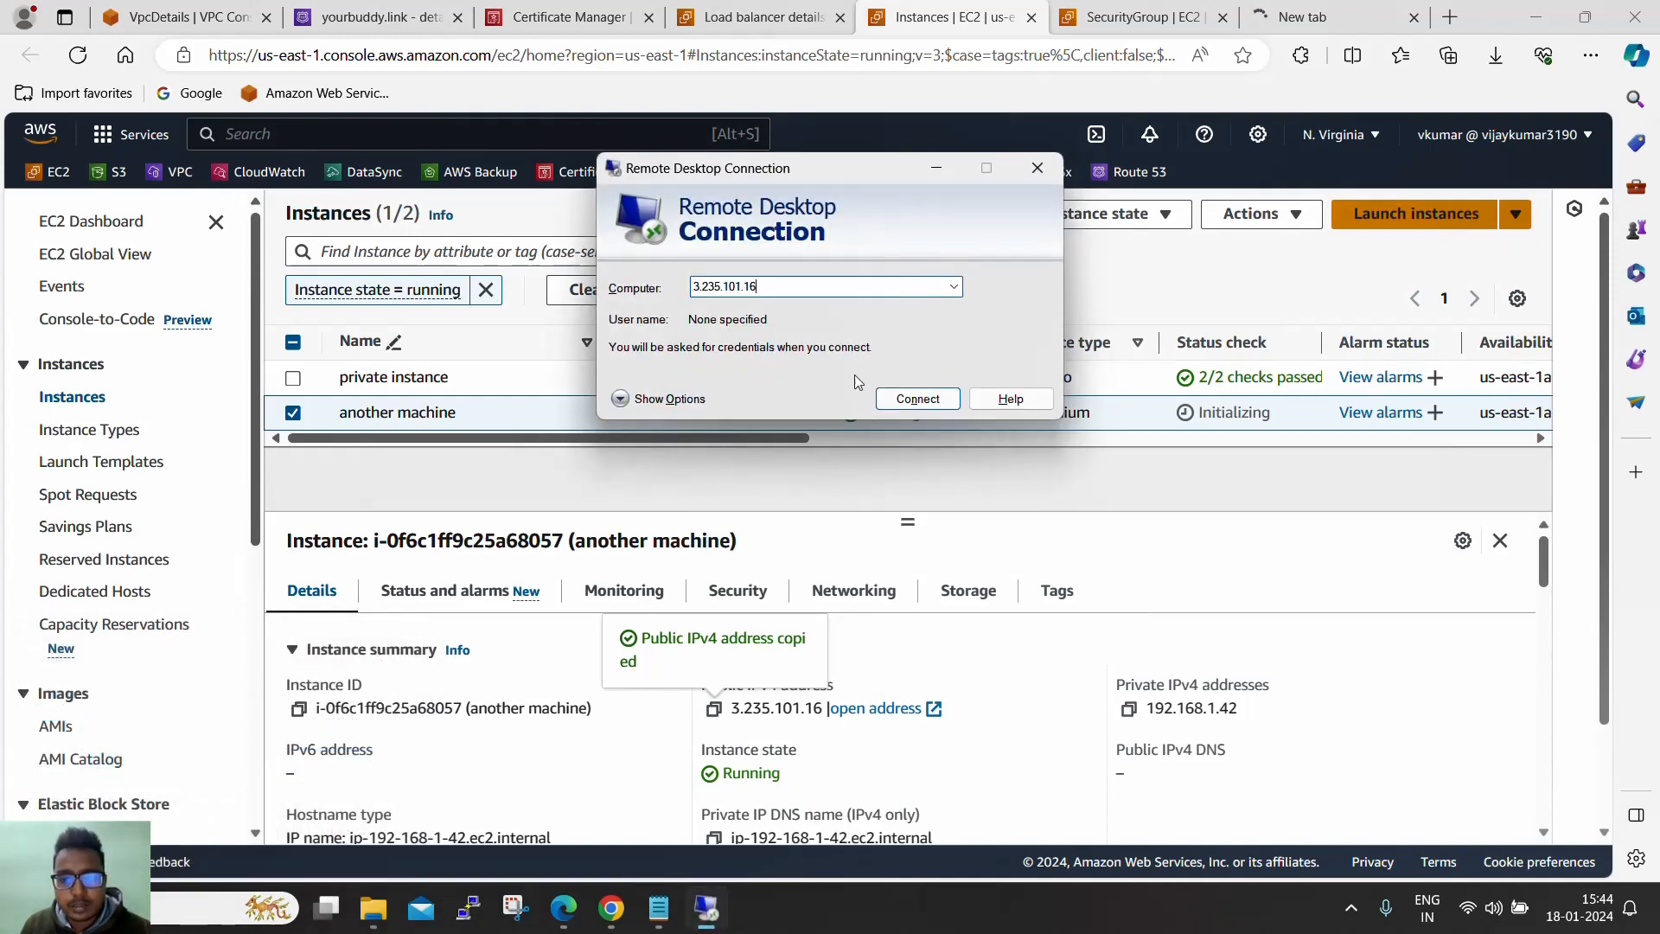
Decrypt the Windows administrator password of "another machine" by uploading its private key file, and copy the username
{"action": "left_click", "coordinate": [1159, 214]}
{"action": "left_click", "coordinate": [1297, 215]}
{"action": "mouse_move", "coordinate": [1208, 412]}
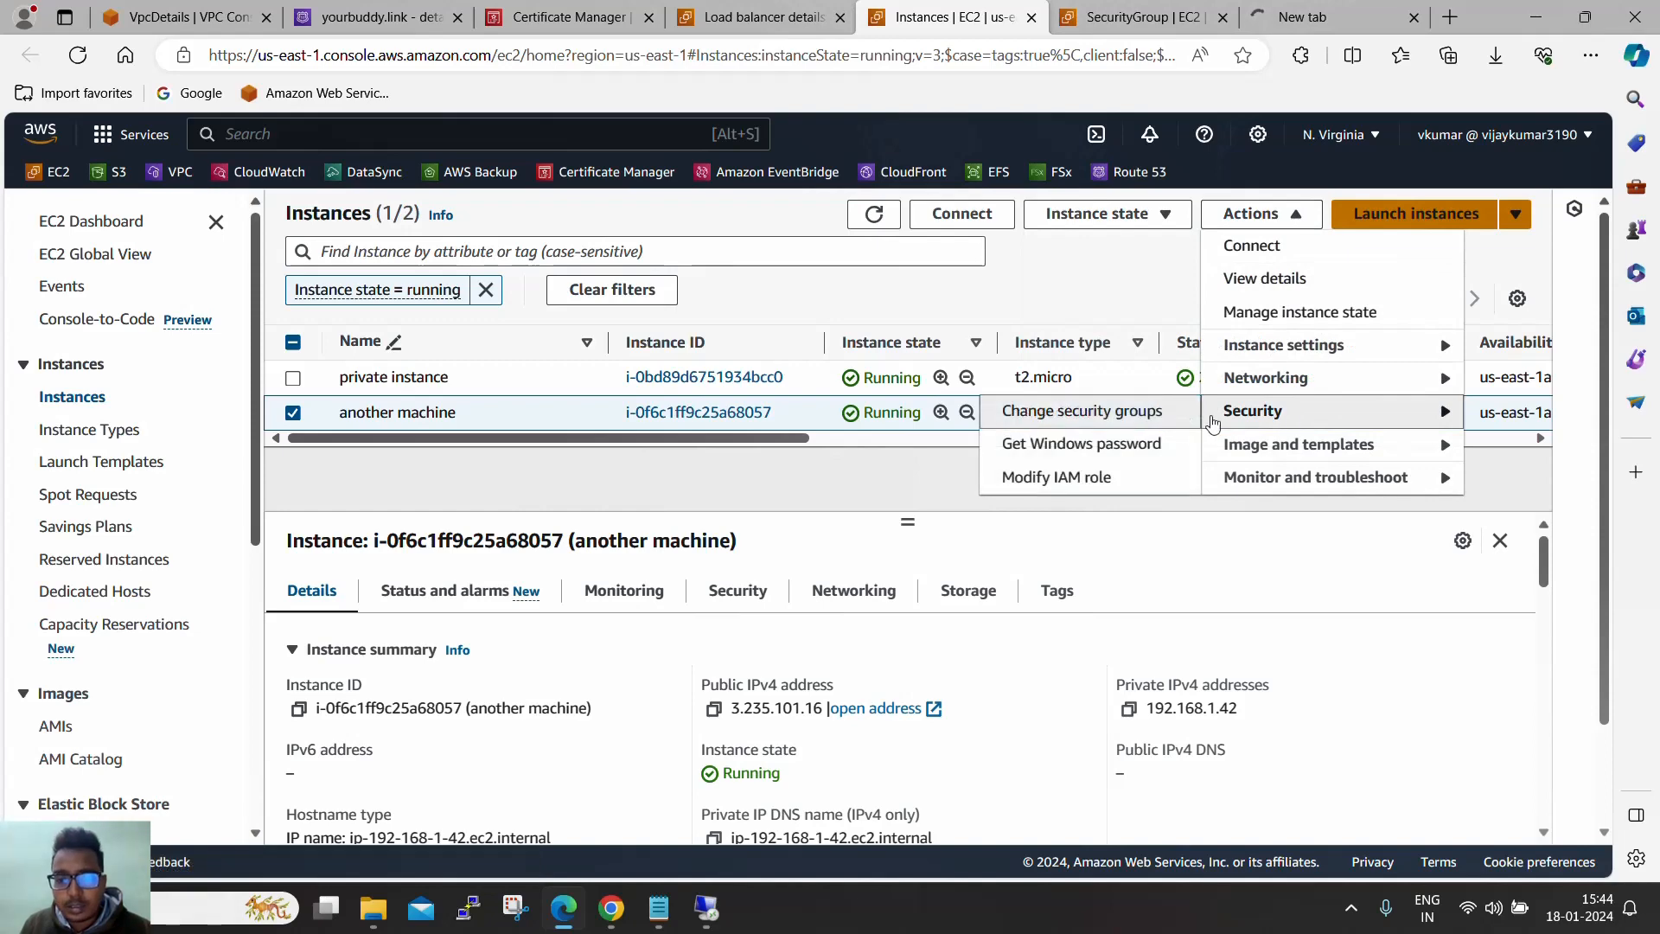
{"action": "left_click", "coordinate": [1101, 444]}
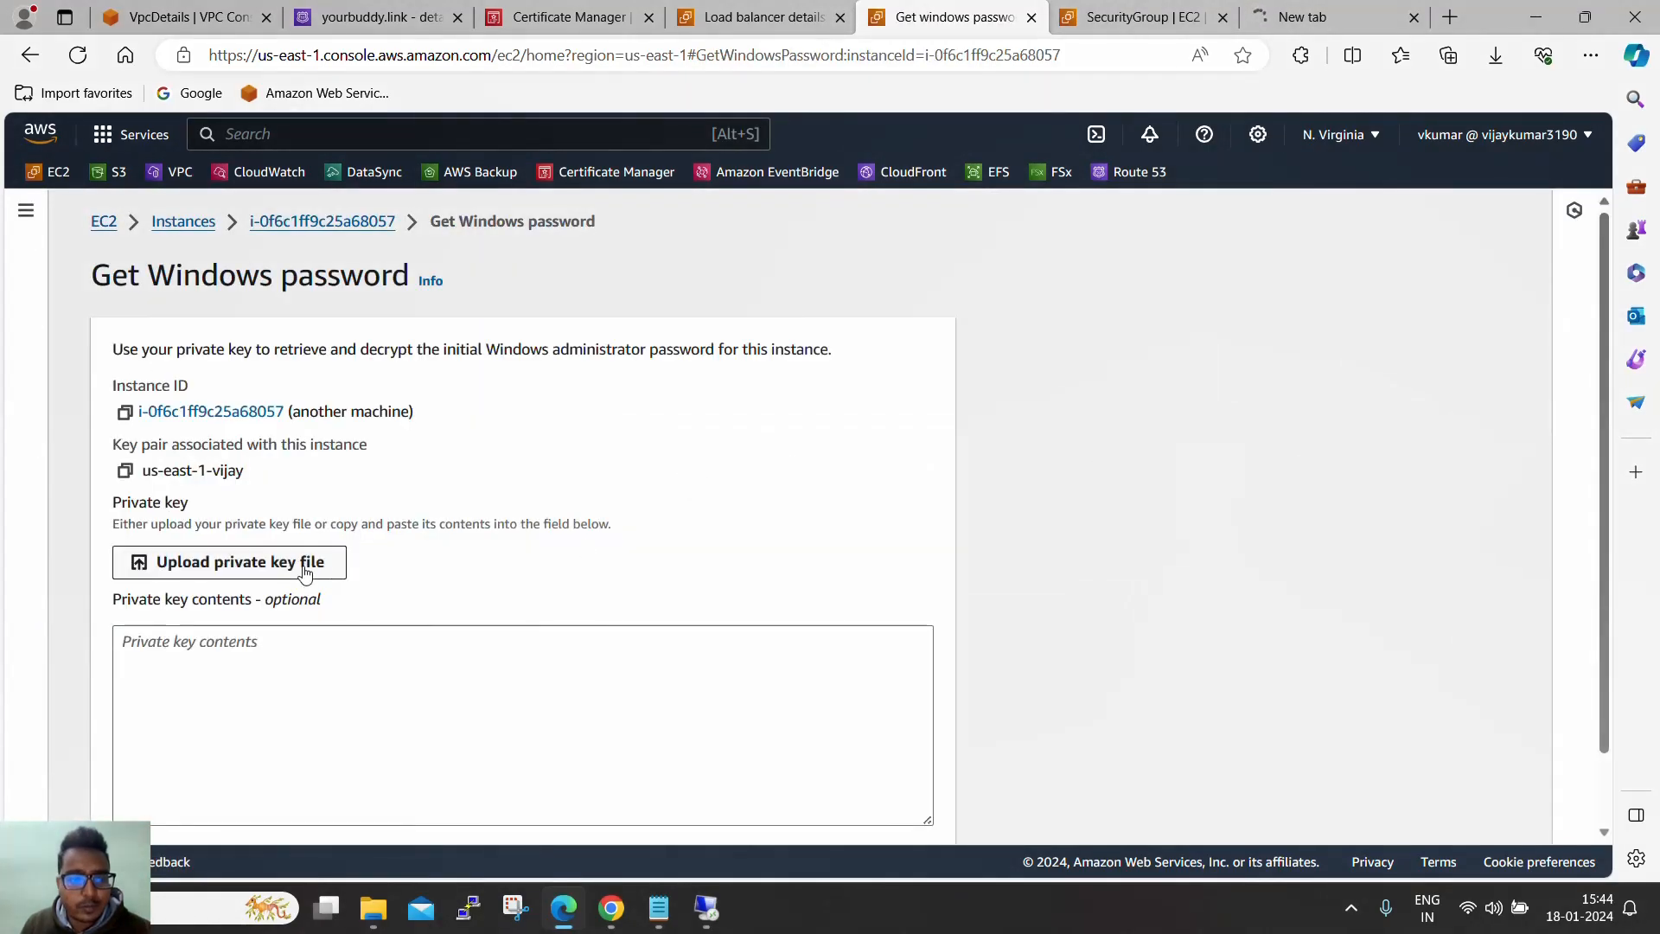
{"action": "left_click", "coordinate": [307, 567]}
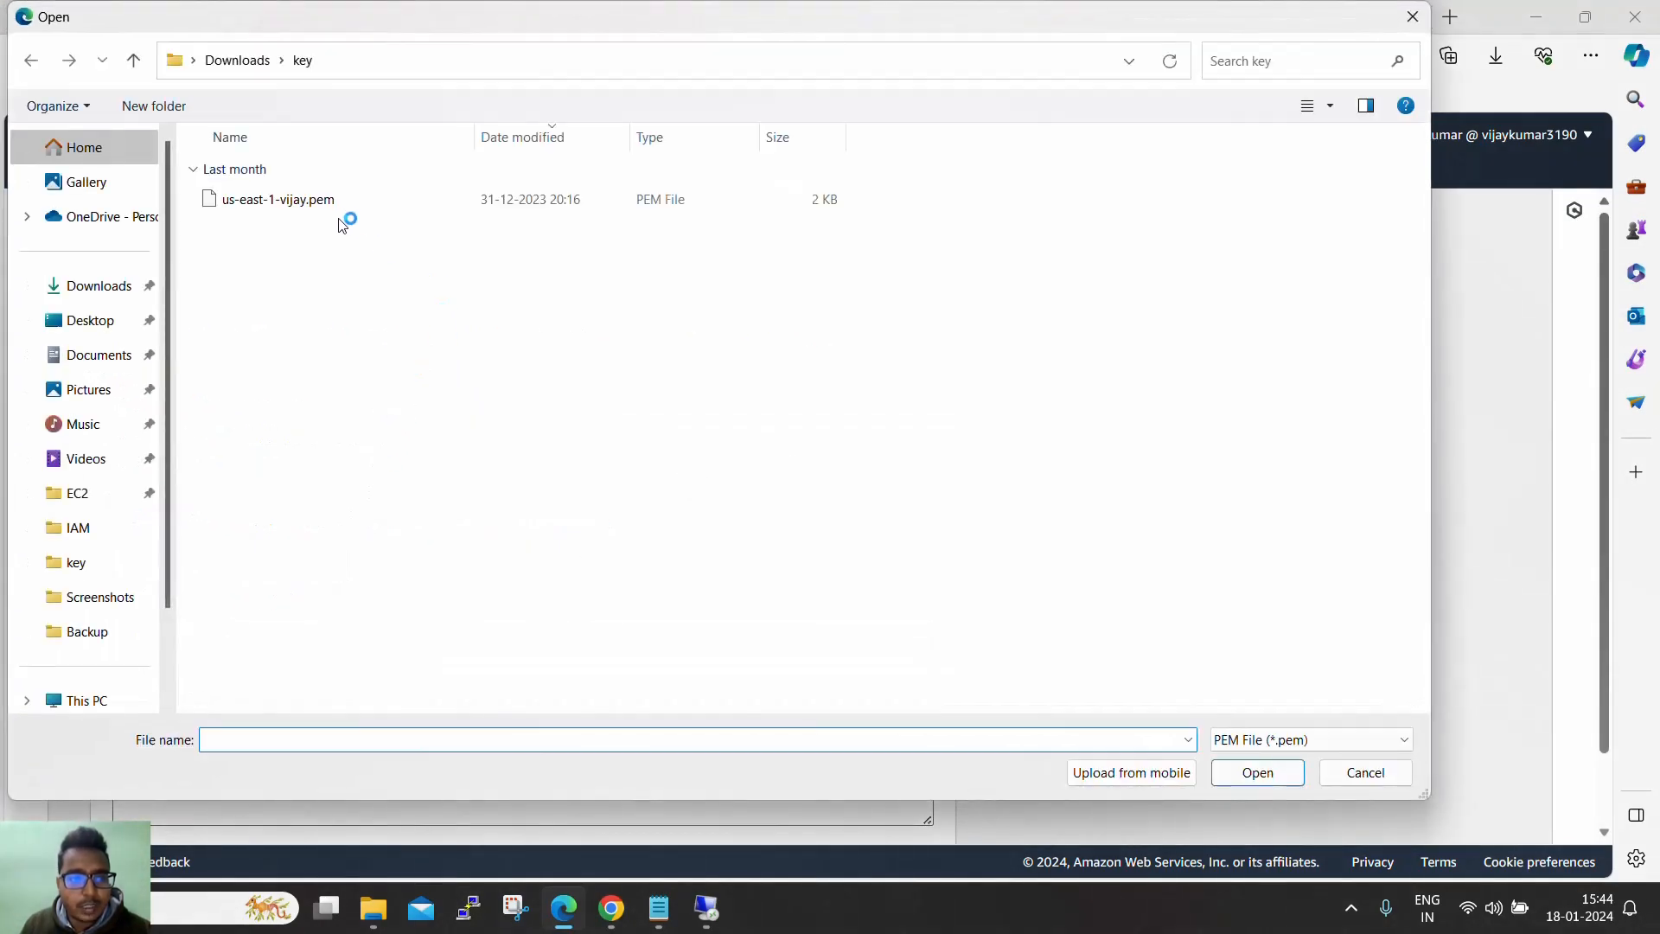
{"action": "double_click", "coordinate": [337, 209]}
{"action": "scroll", "coordinate": [603, 474], "scroll_direction": "down", "scroll_amount": 2}
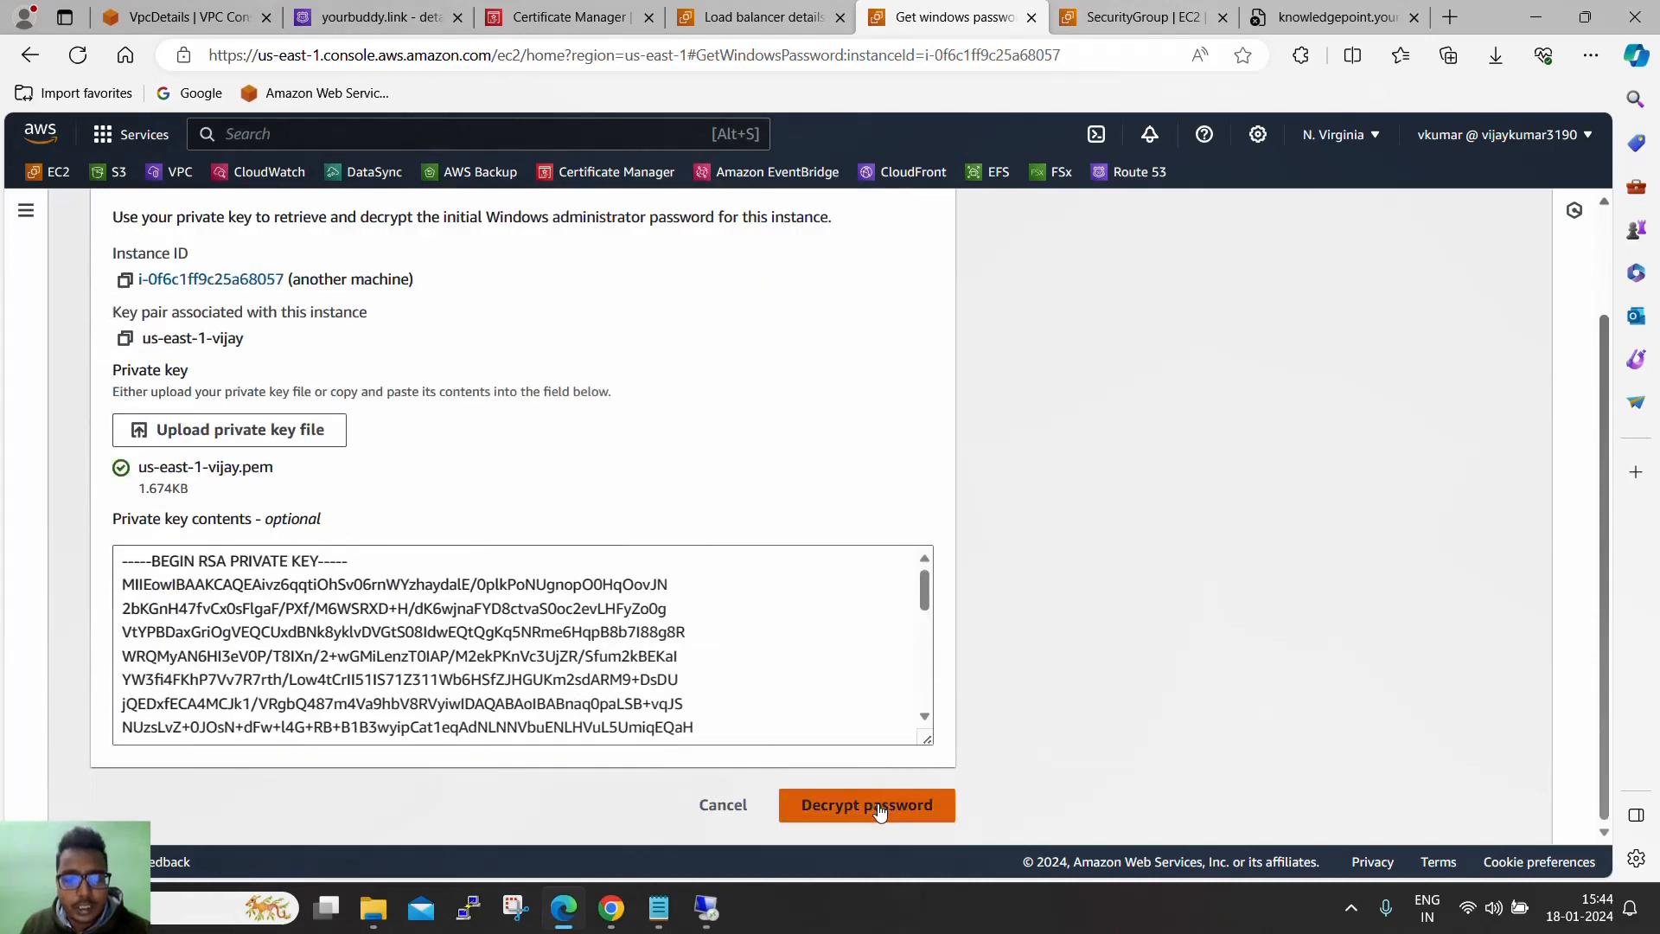
{"action": "left_click", "coordinate": [868, 800]}
{"action": "left_click", "coordinate": [539, 510]}
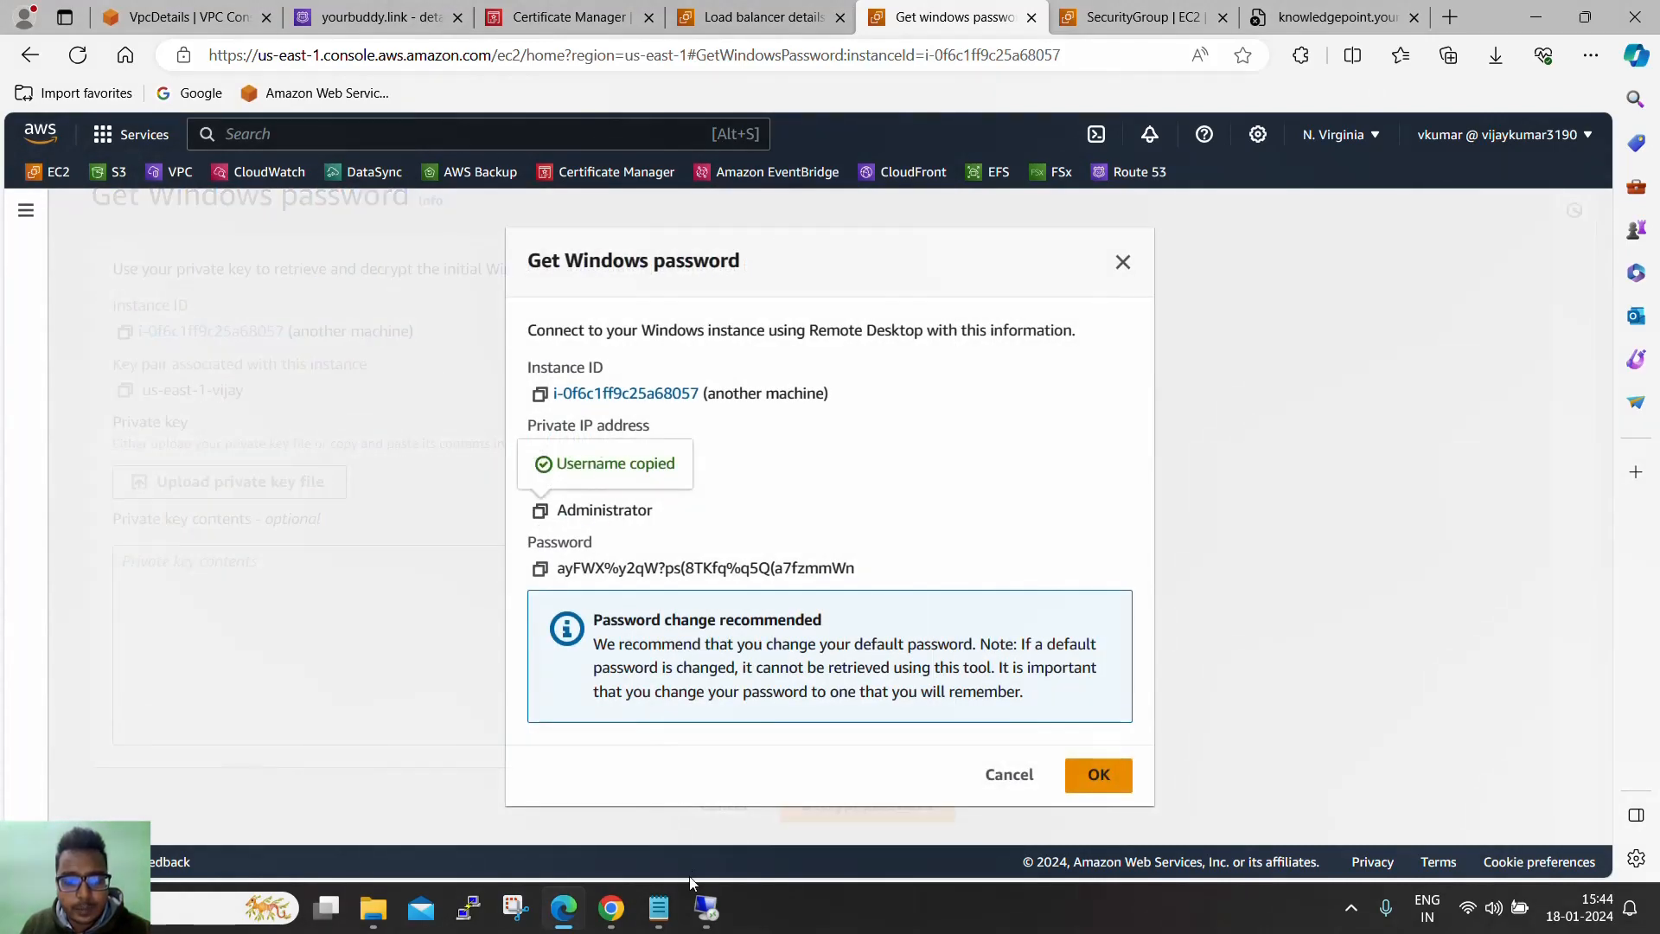
Sign in to the remote computer 3.235.101.16 as Administrator with the decrypted account password and accept the connection
{"action": "key", "text": "alt+Tab"}
{"action": "left_click", "coordinate": [916, 399]}
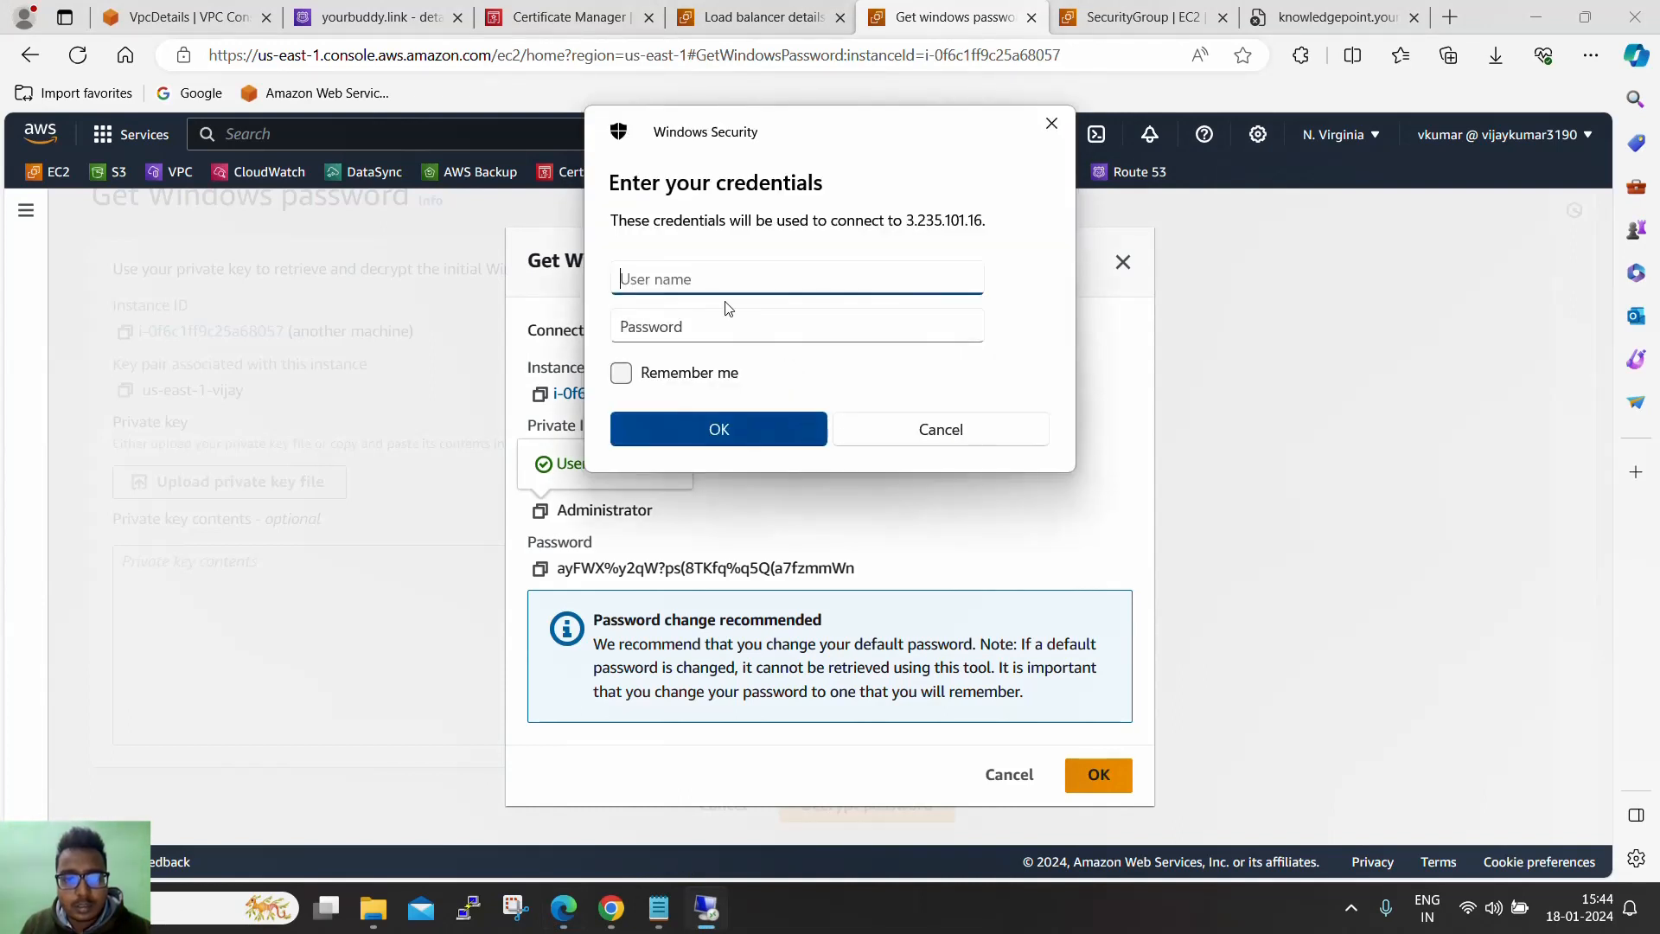
{"action": "key", "text": "ctrl+v"}
{"action": "left_click", "coordinate": [812, 504]}
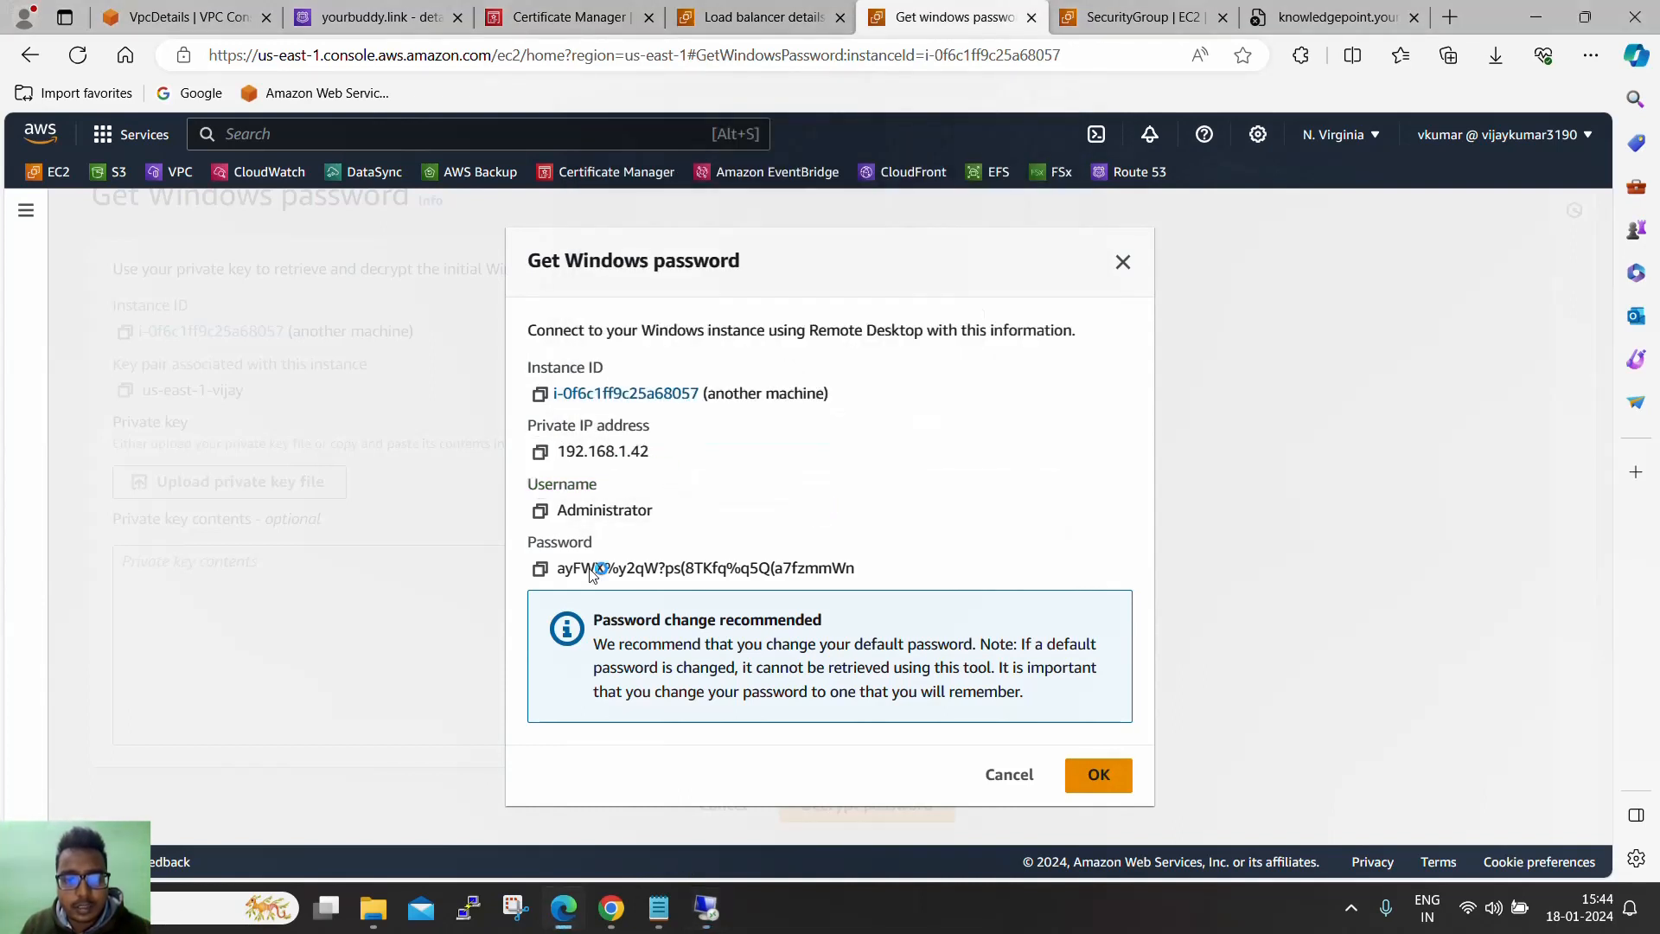
{"action": "left_click", "coordinate": [540, 569]}
{"action": "left_click", "coordinate": [709, 908]}
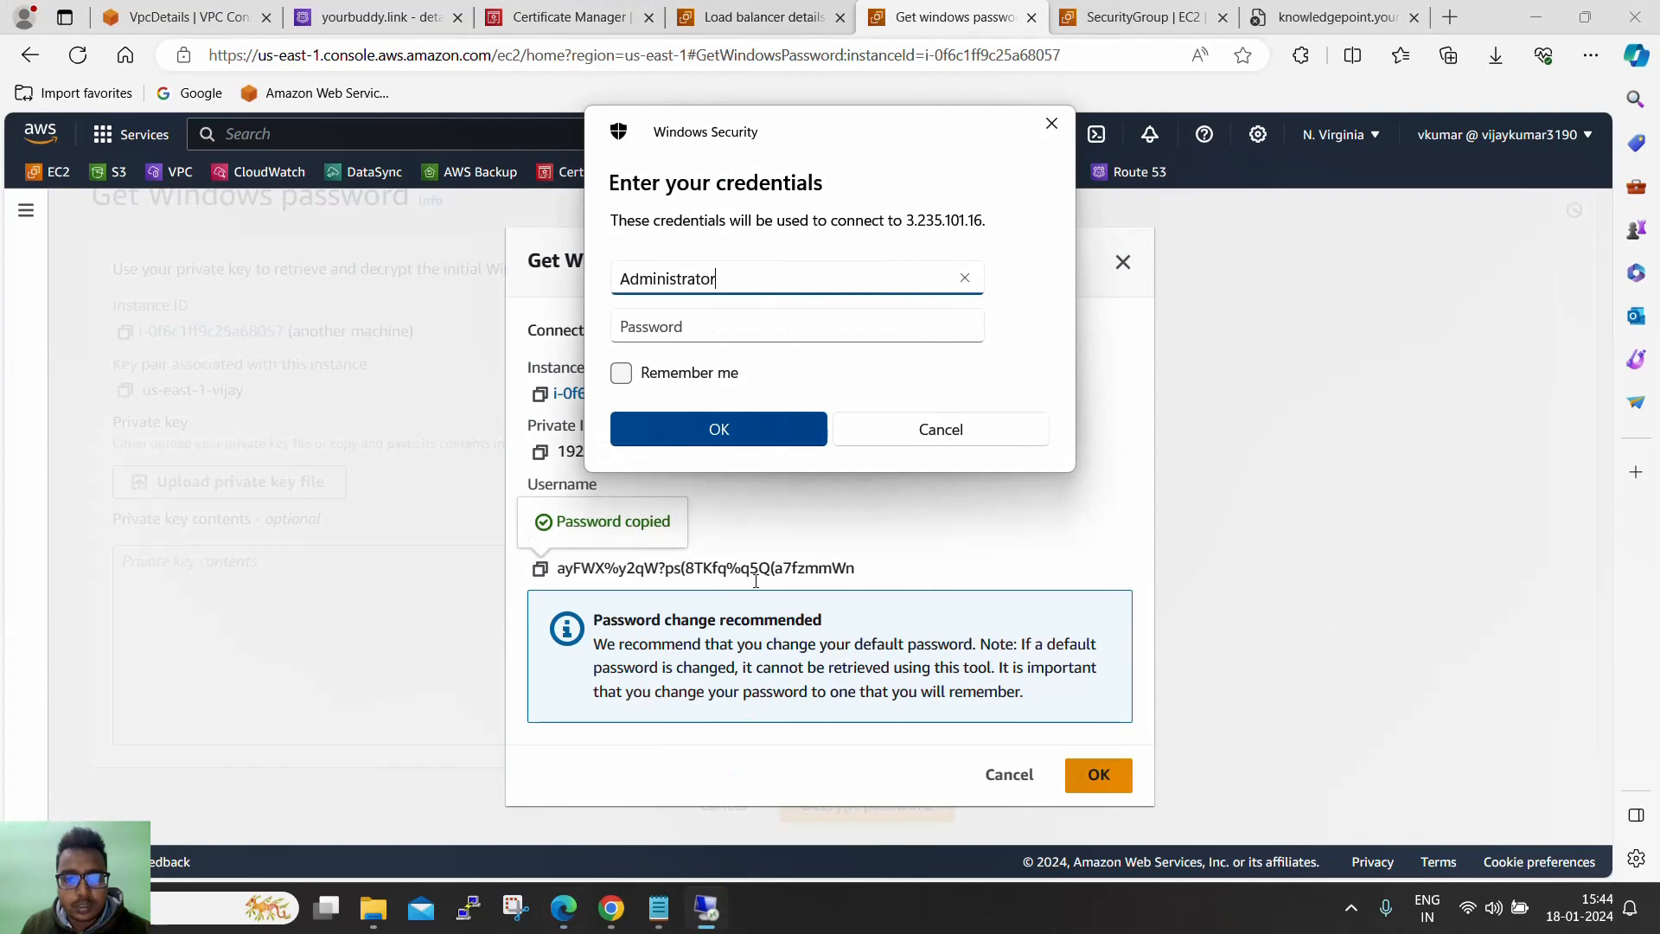
{"action": "left_click", "coordinate": [769, 328]}
{"action": "key", "text": "ctrl+v"}
{"action": "left_click", "coordinate": [750, 444]}
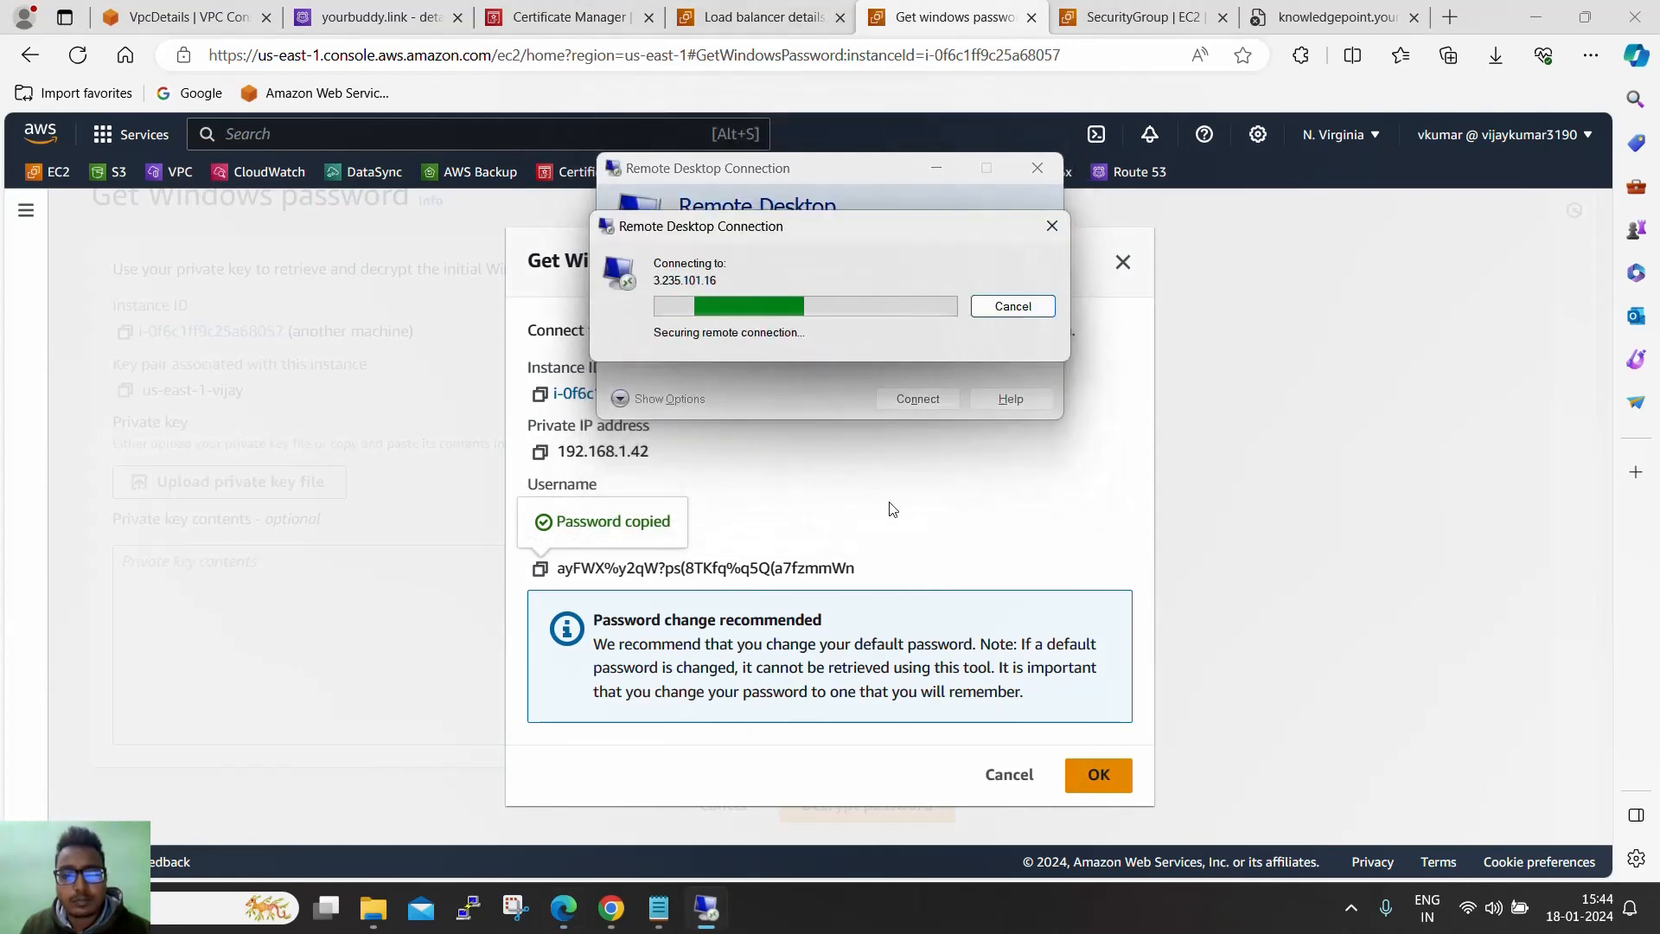
{"action": "left_click", "coordinate": [903, 473]}
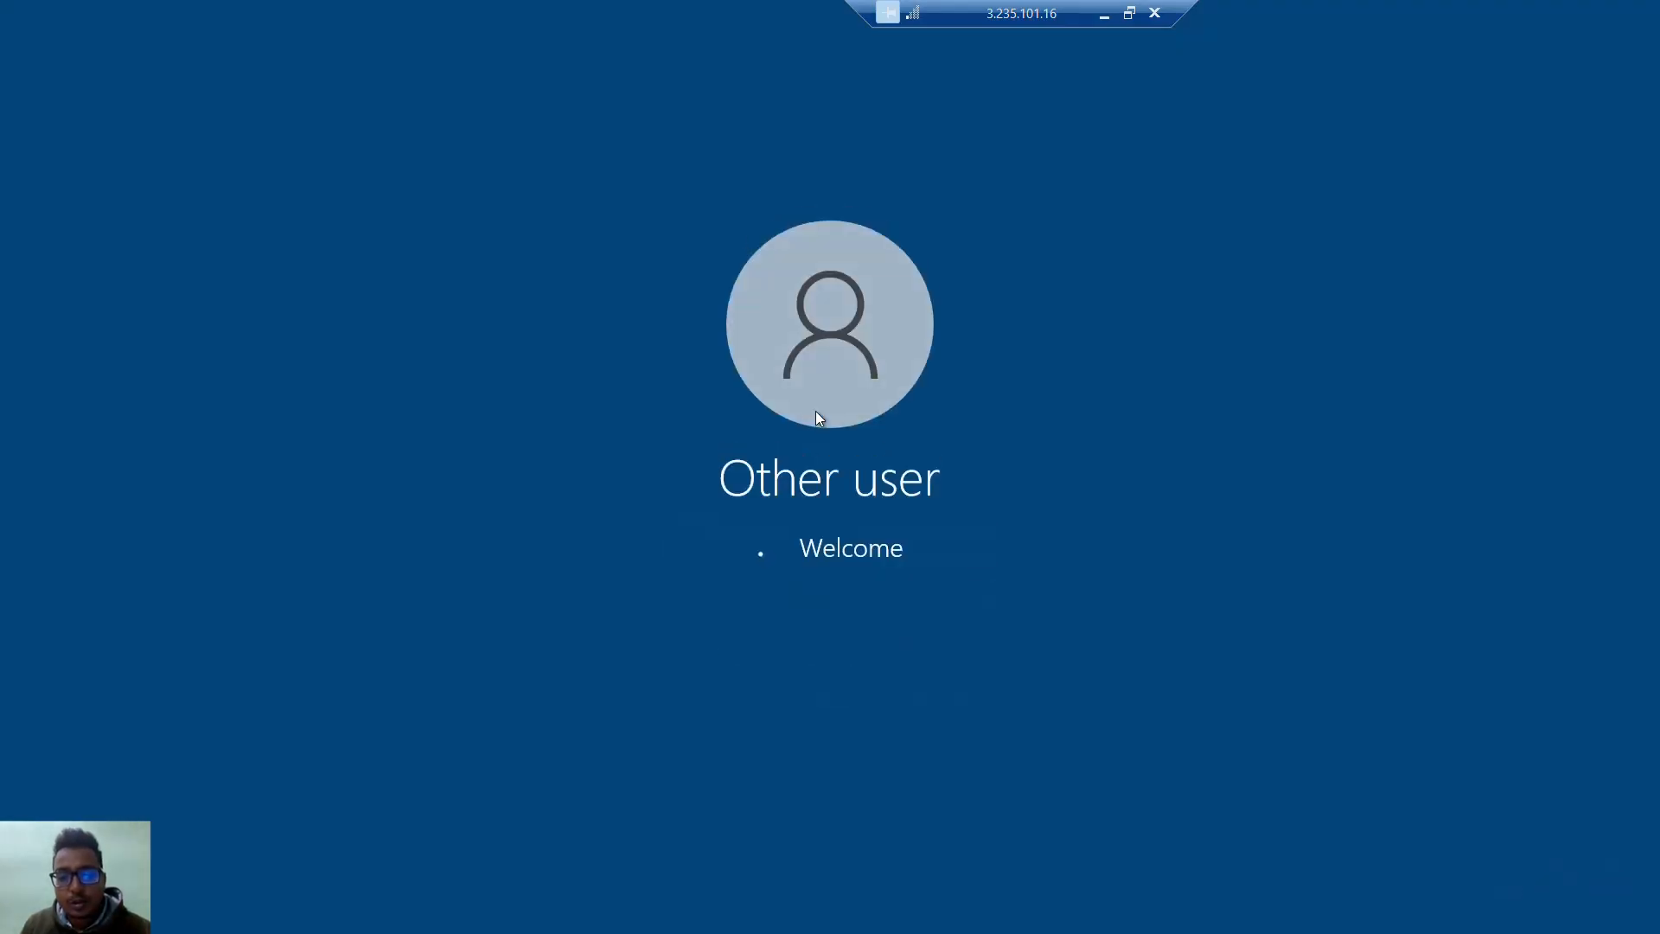
Move the Remote Desktop connection bar aside while the remote desktop loads
{"action": "left_click_drag", "start_coordinate": [1055, 10], "coordinate": [363, 11]}
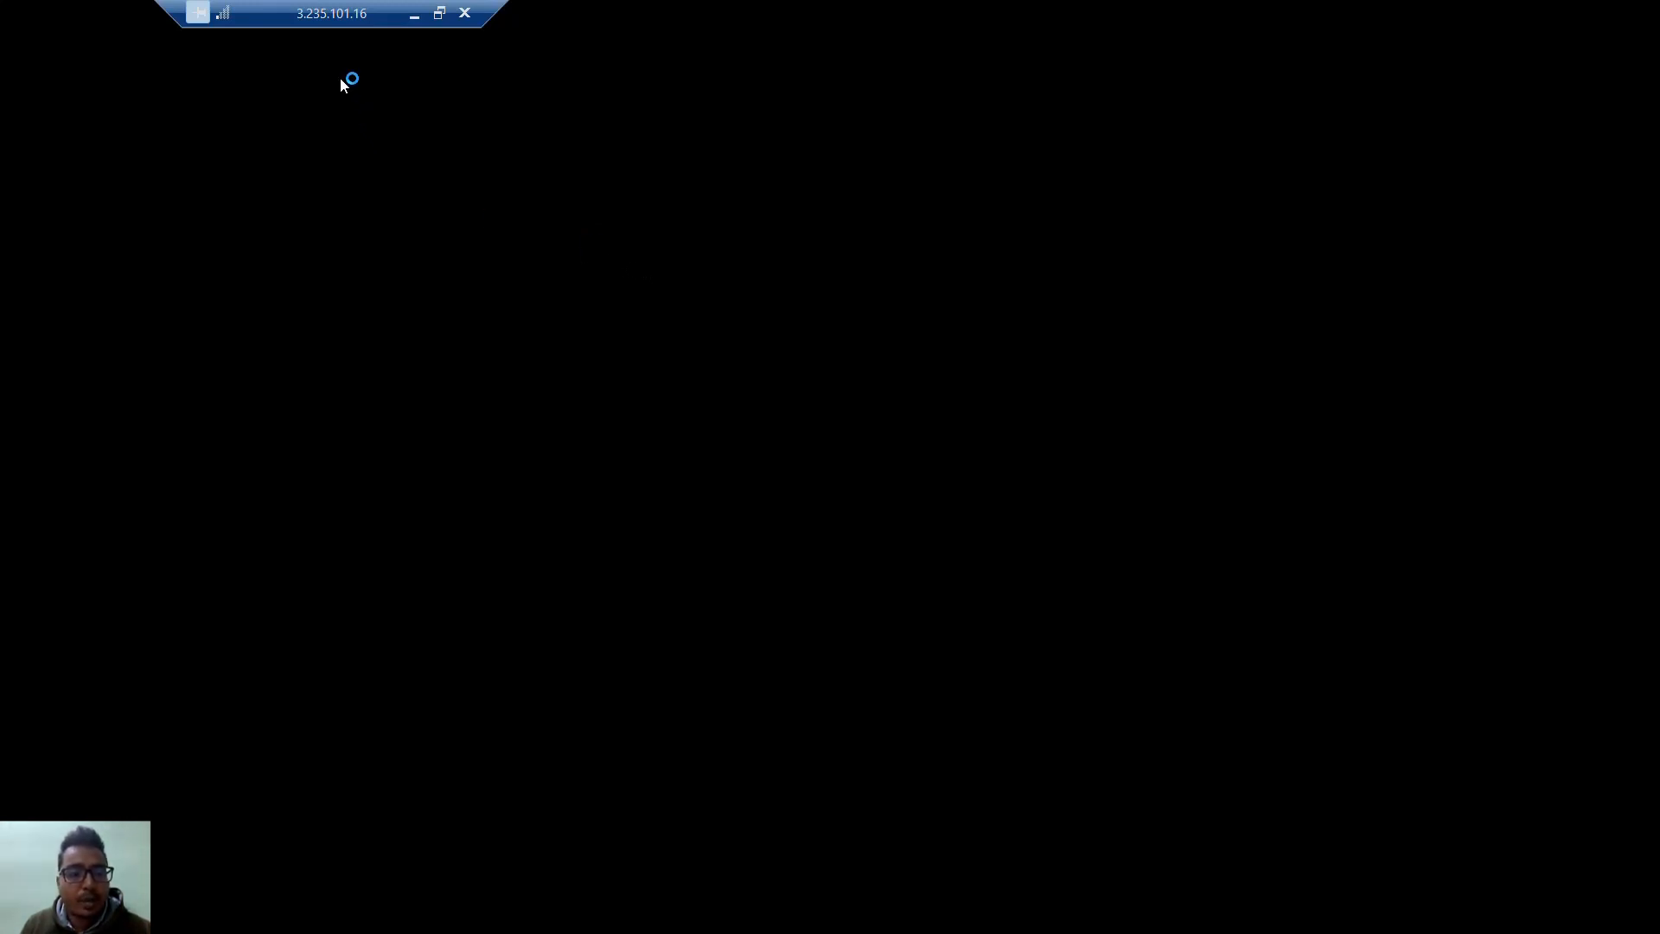
{"action": "left_click_drag", "start_coordinate": [353, 17], "coordinate": [270, 17]}
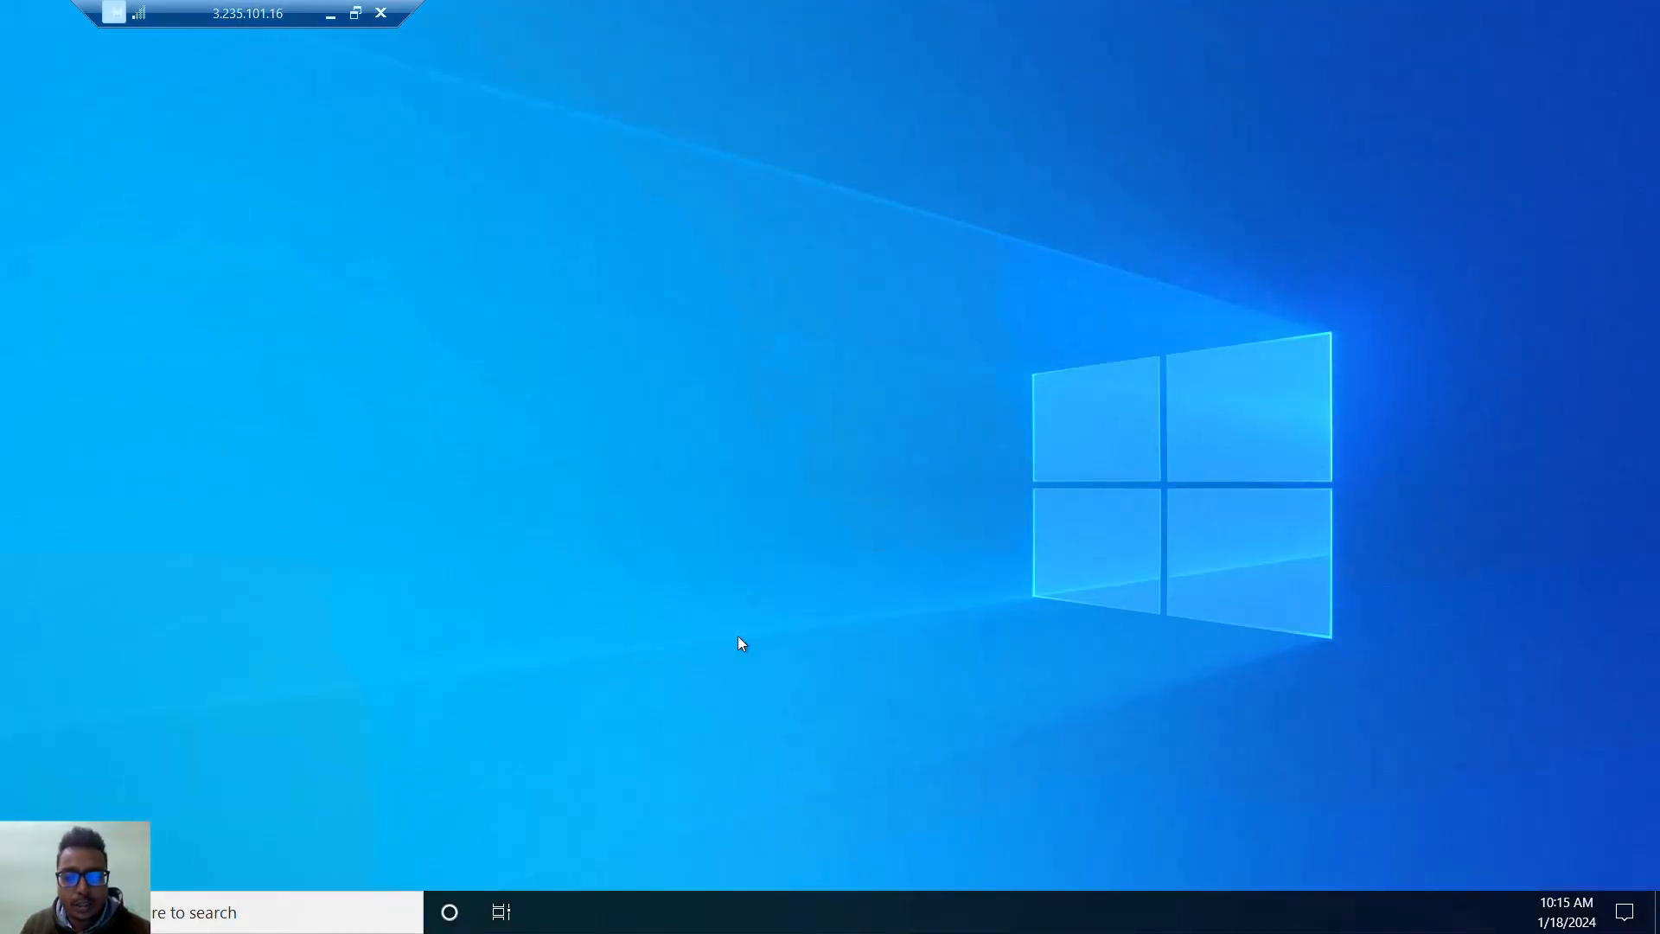
{"action": "right_click", "coordinate": [782, 356]}
{"action": "left_click", "coordinate": [810, 426]}
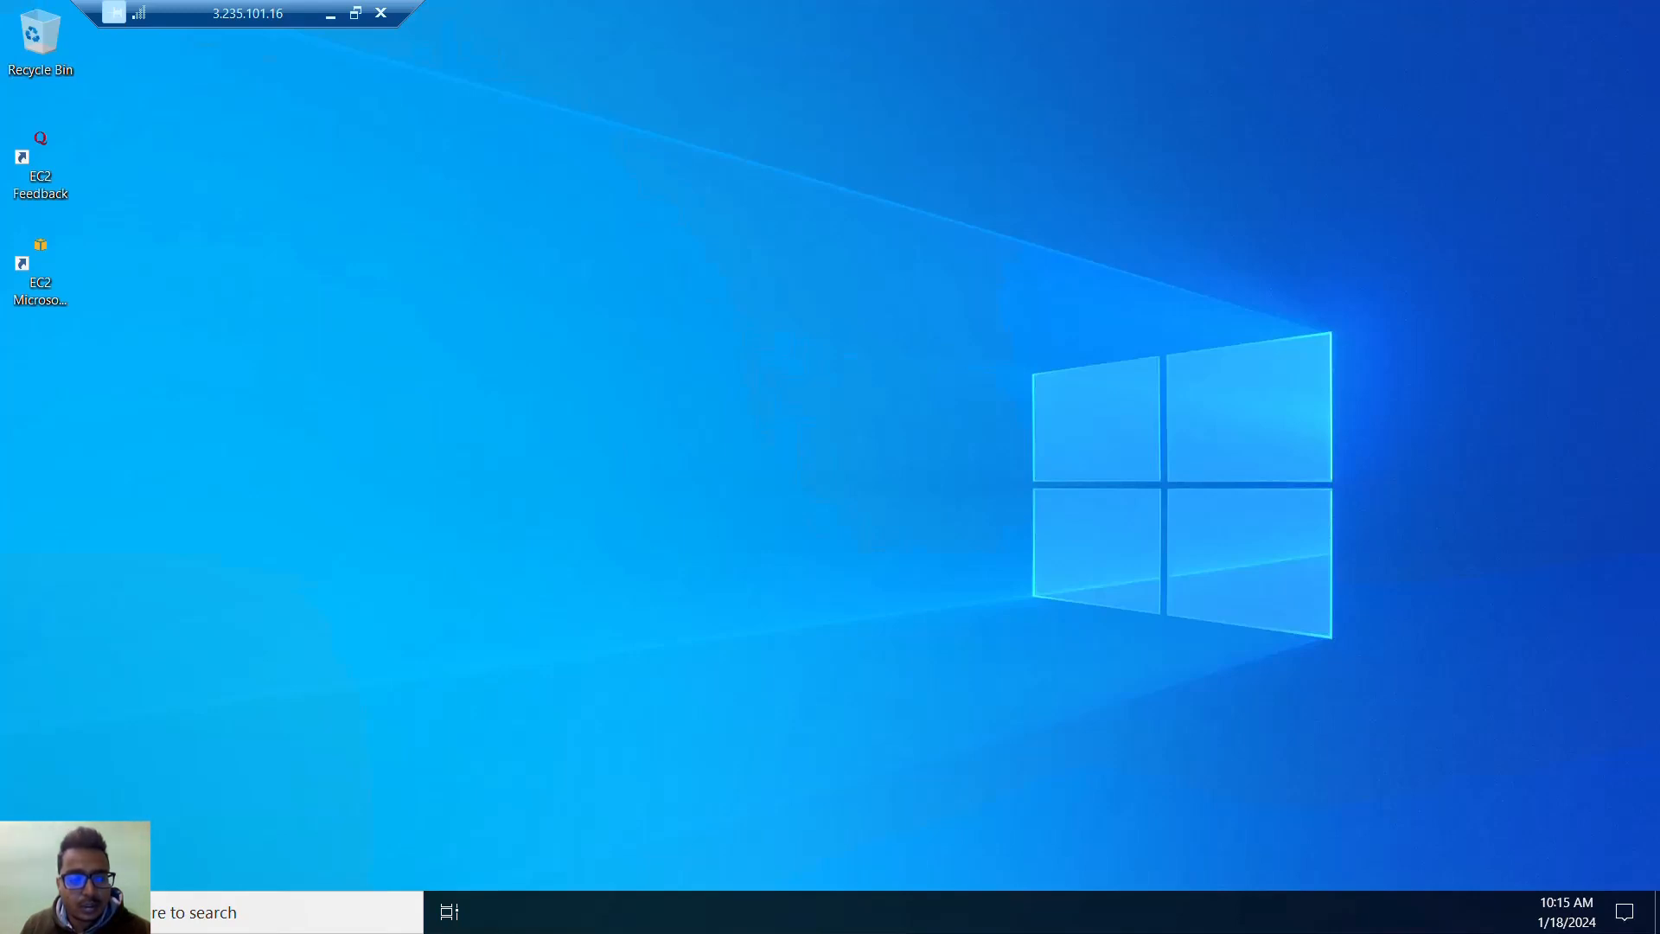
Set up Microsoft Edge on the remote machine without account sign-in or imported data, declining network discovery, and open a new tab
{"action": "key", "text": "super"}
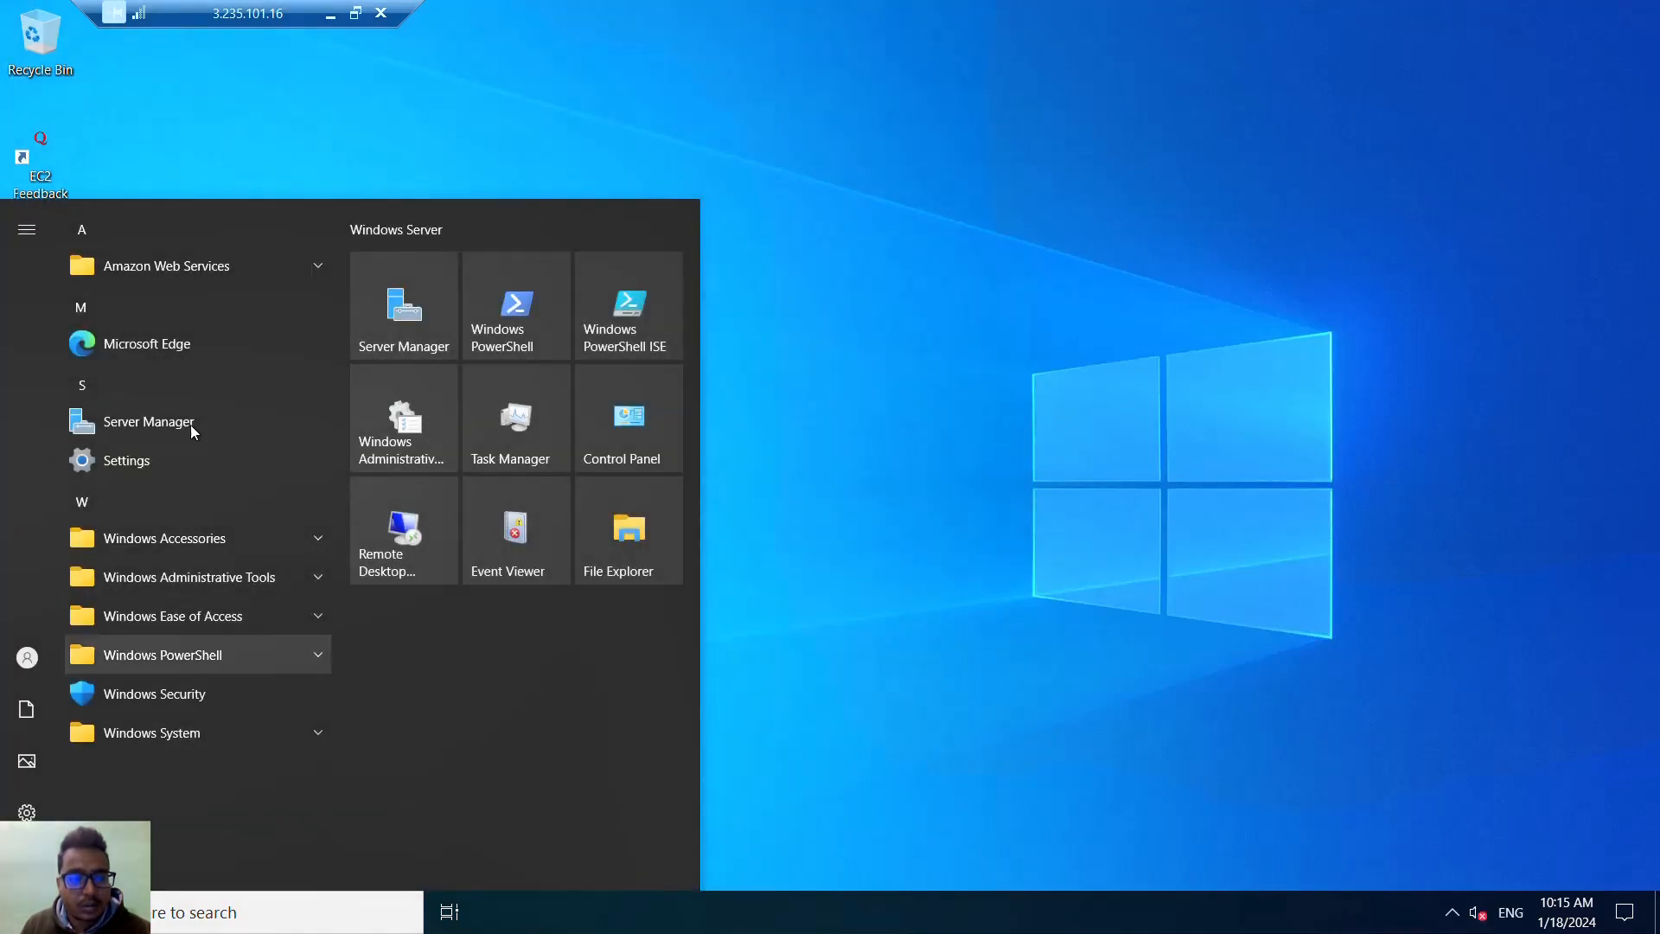
{"action": "left_click", "coordinate": [184, 345]}
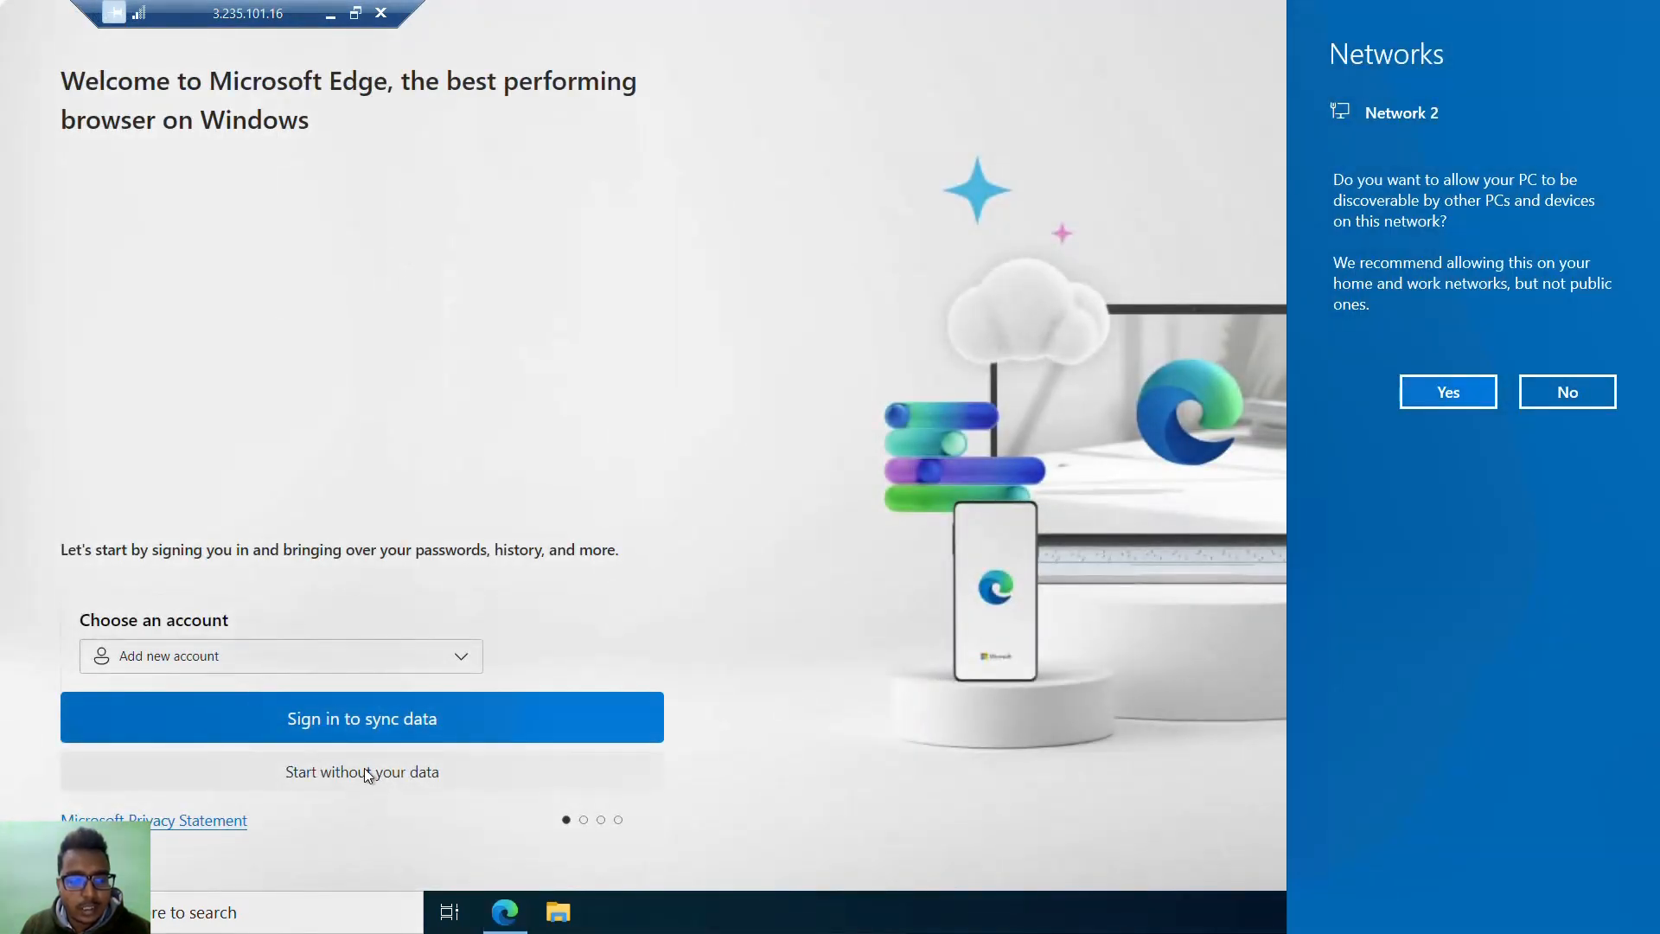
{"action": "left_click", "coordinate": [1591, 392]}
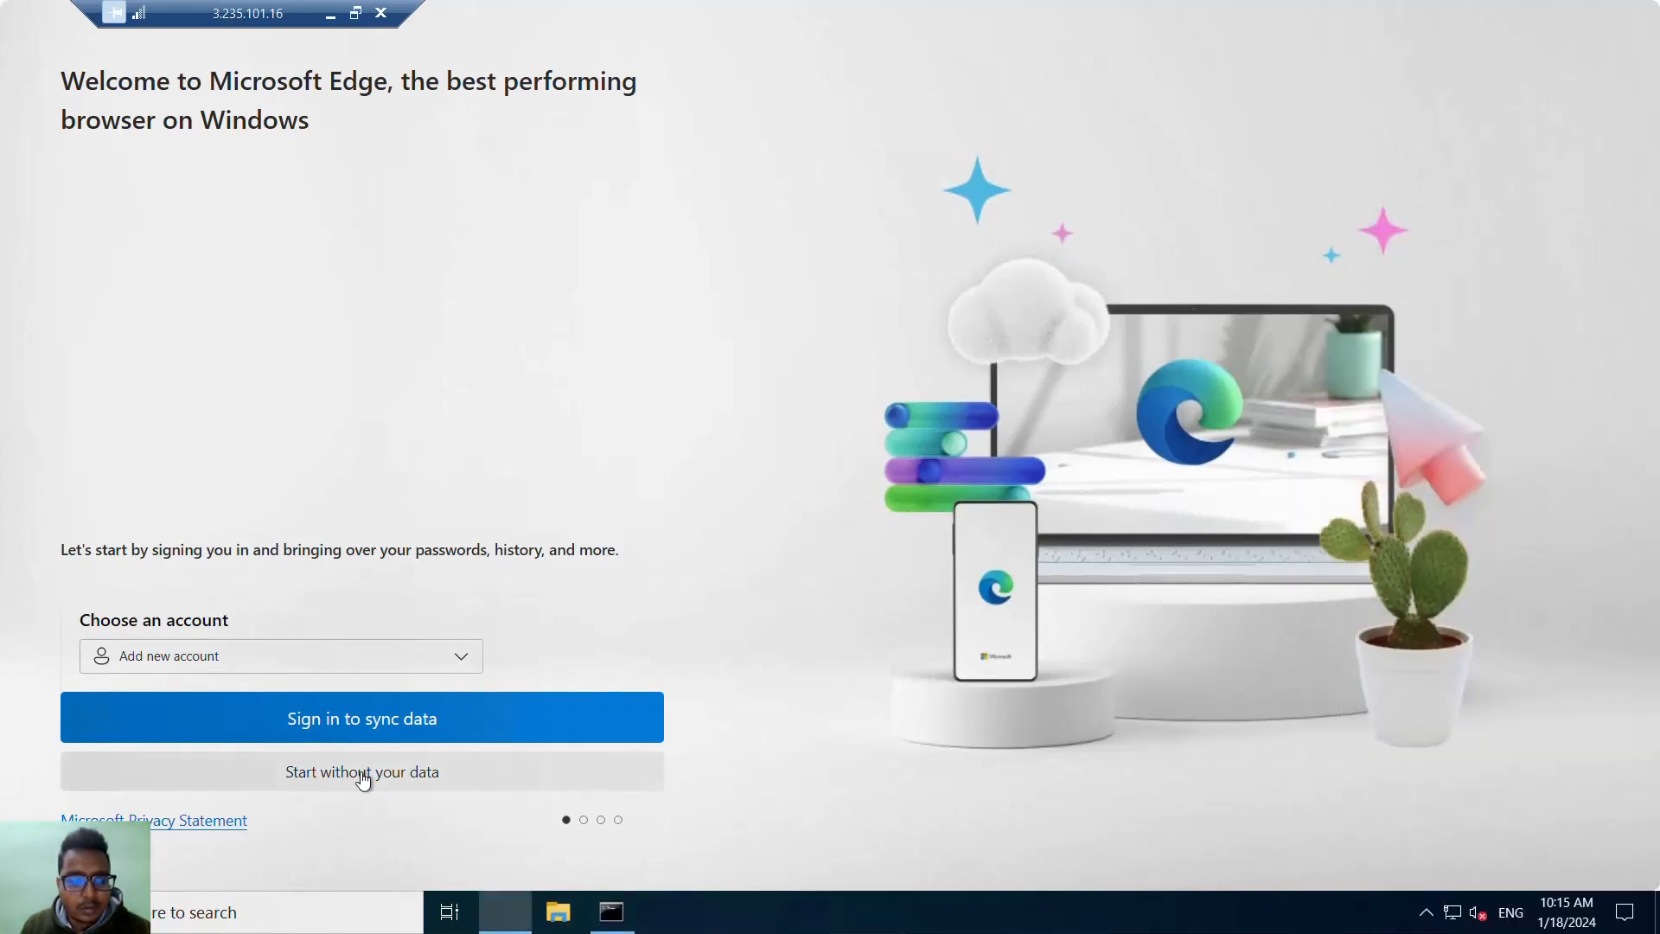
{"action": "left_click", "coordinate": [368, 766]}
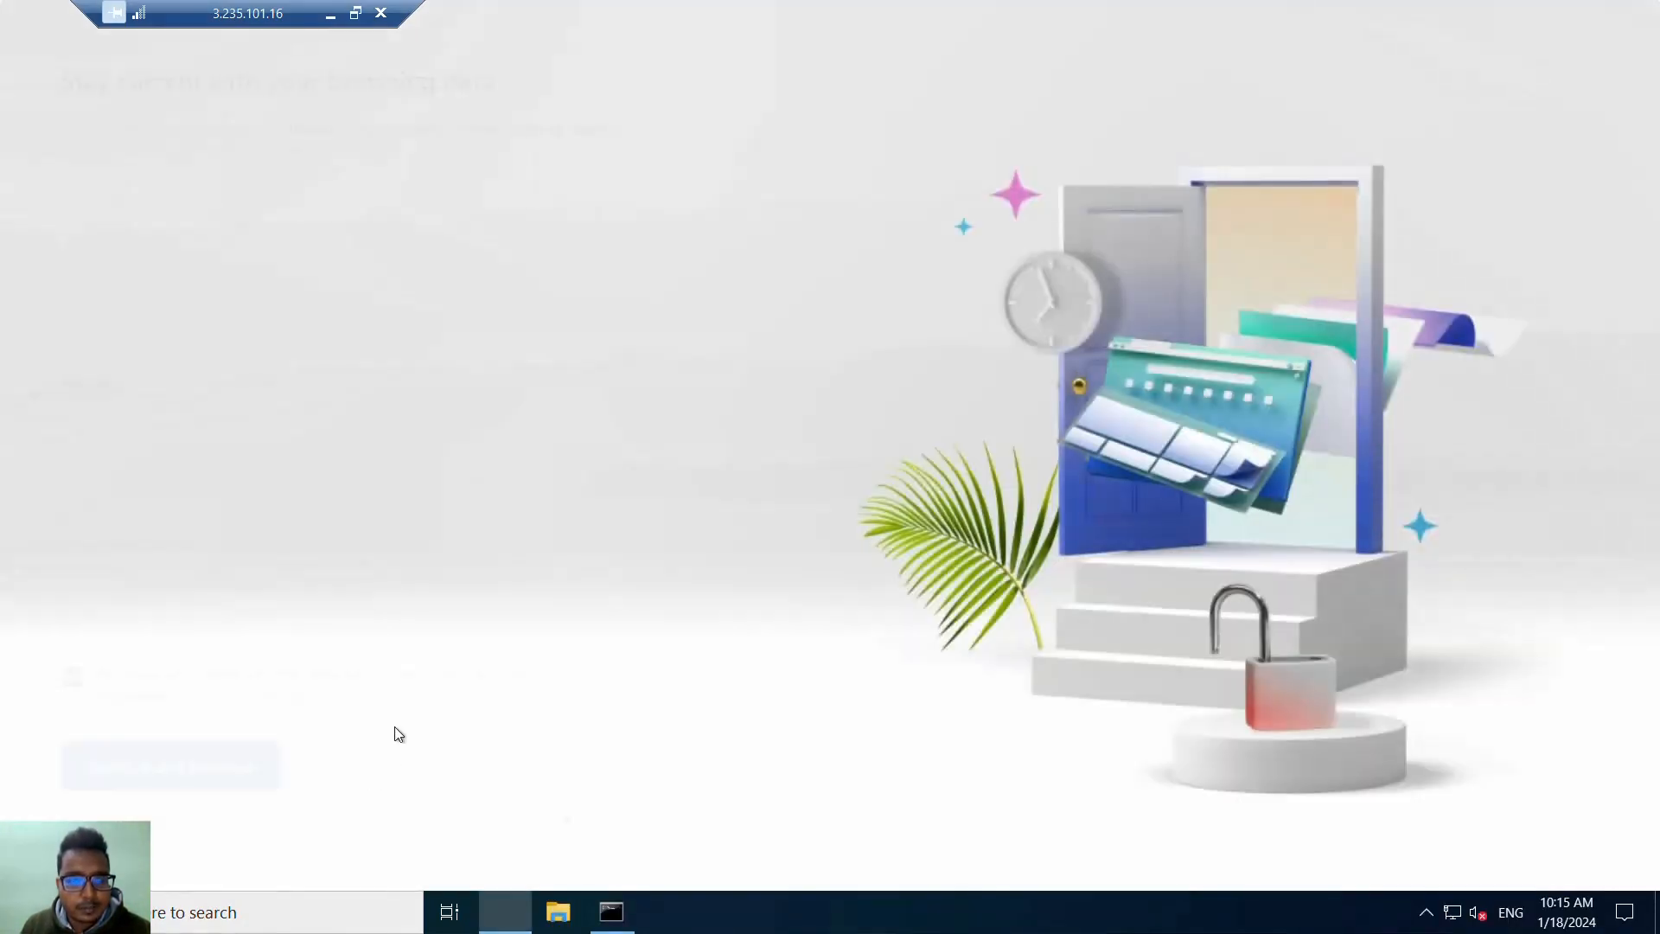
{"action": "left_click", "coordinate": [227, 768]}
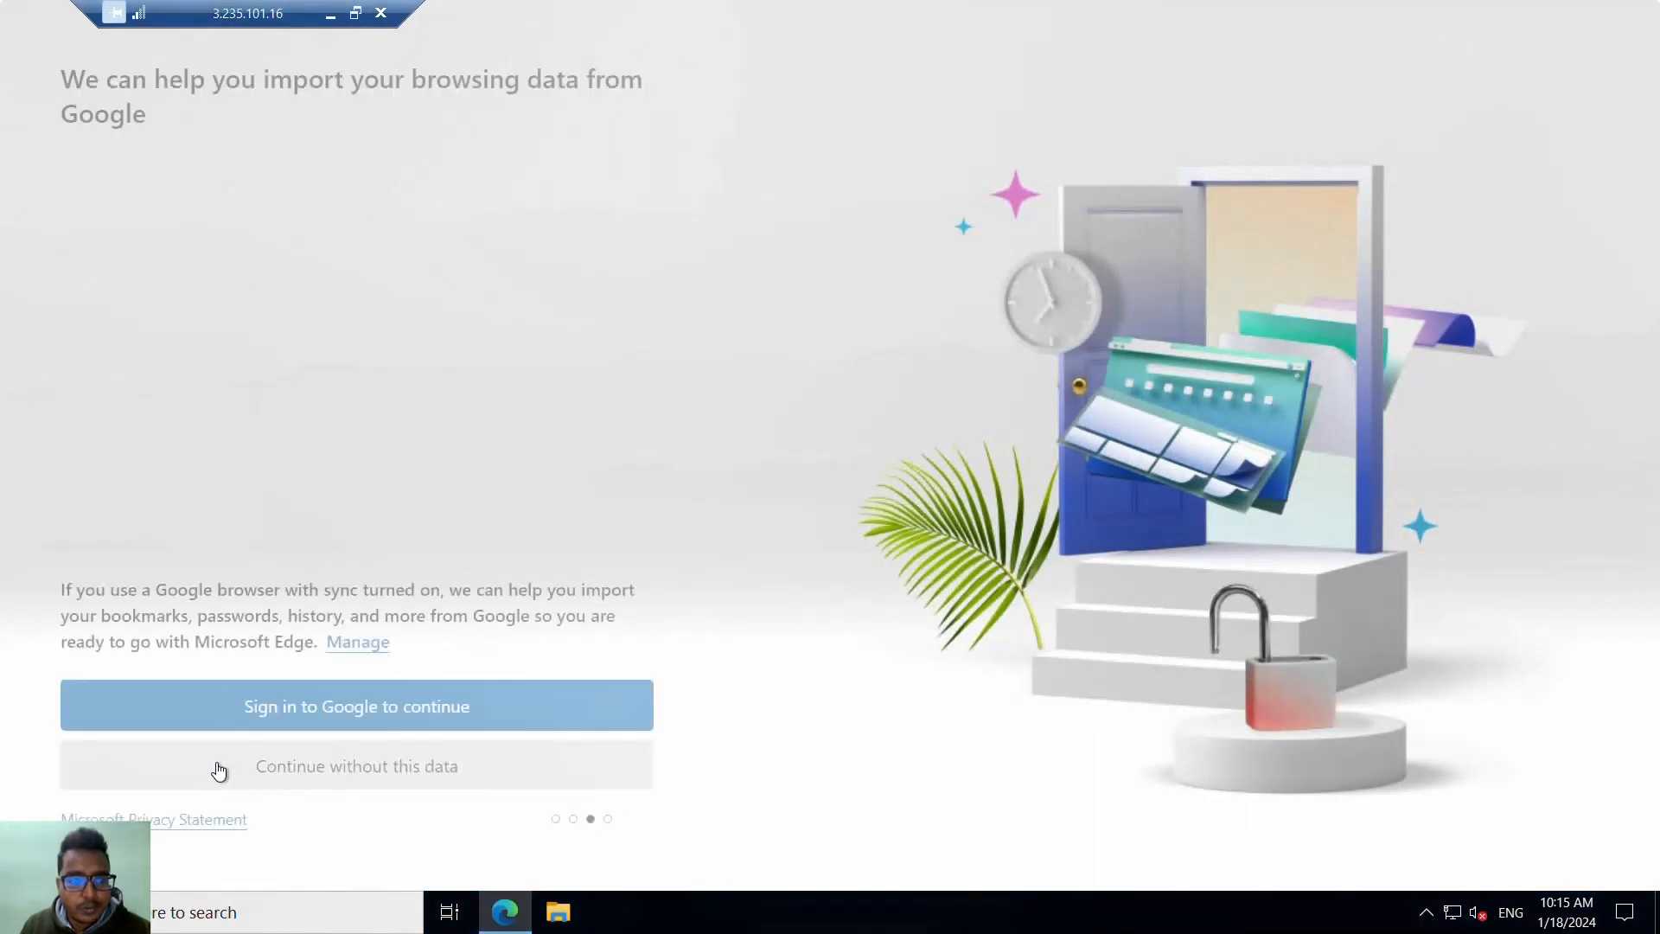
{"action": "left_click", "coordinate": [325, 776]}
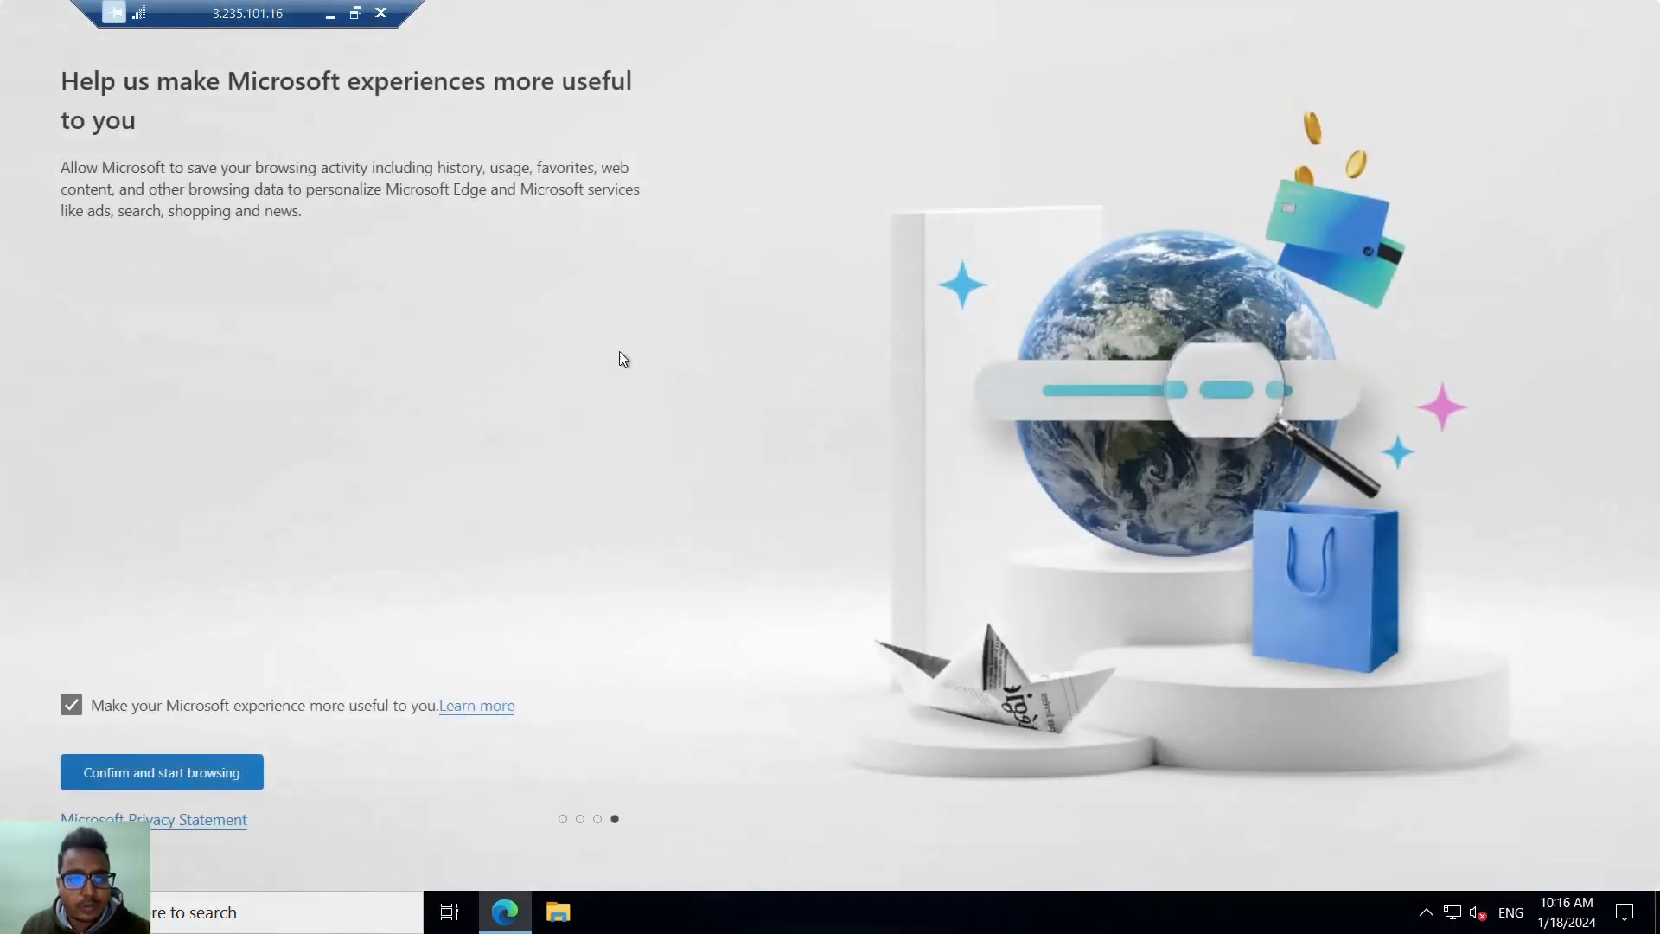
{"action": "left_click", "coordinate": [207, 783]}
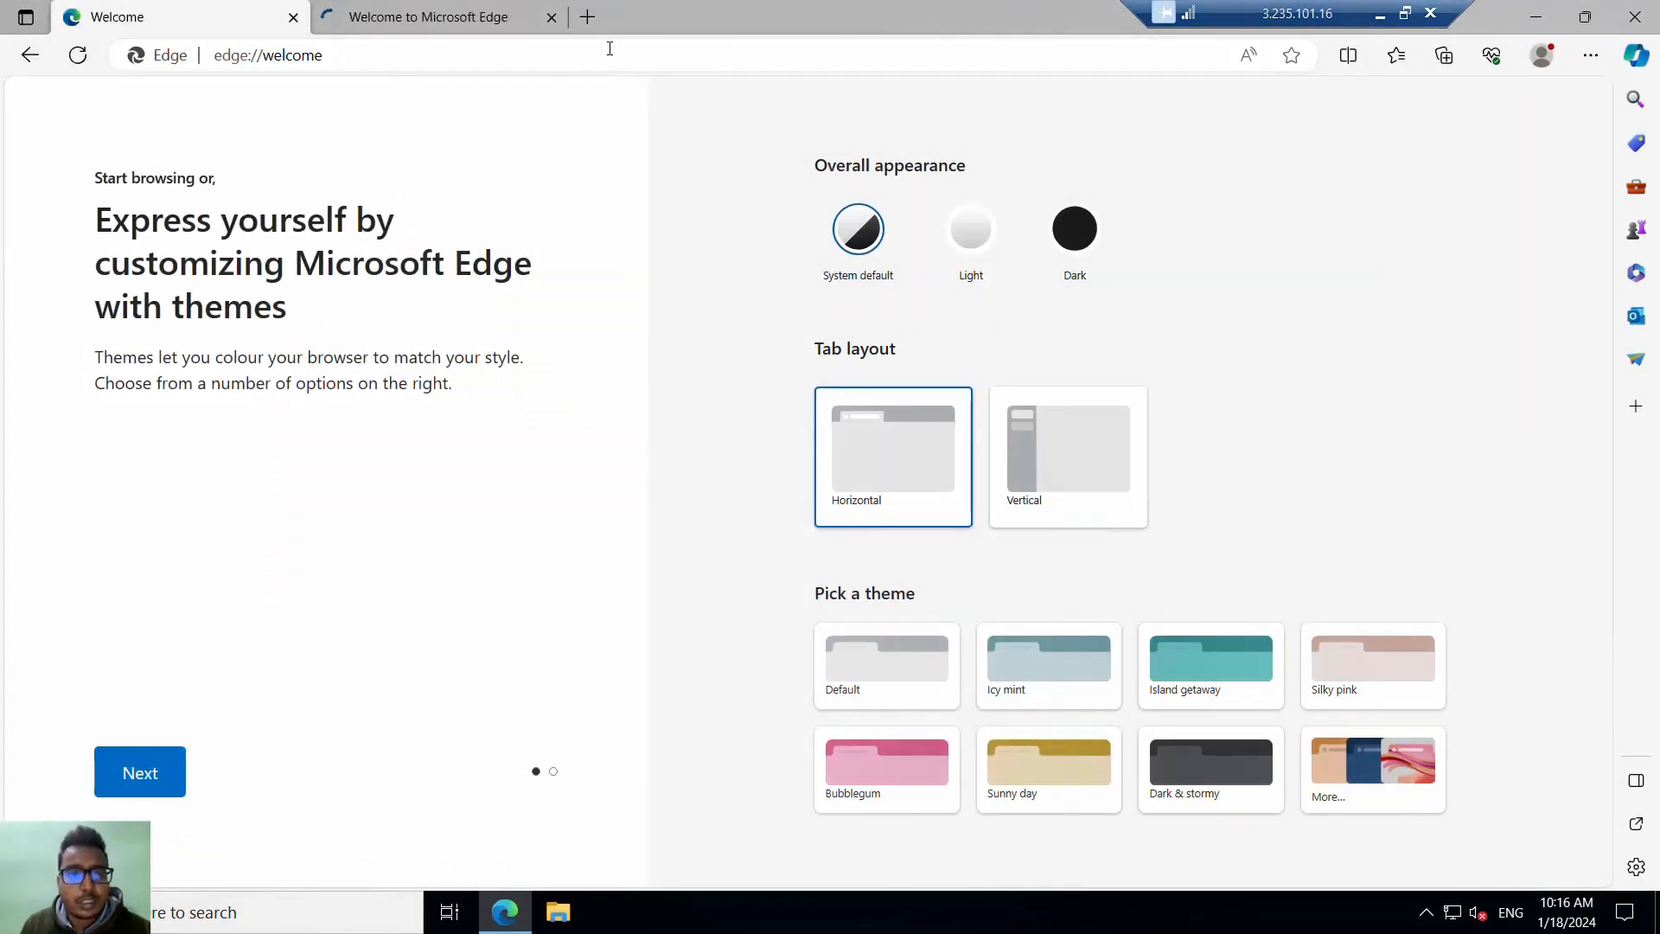
{"action": "left_click", "coordinate": [588, 17]}
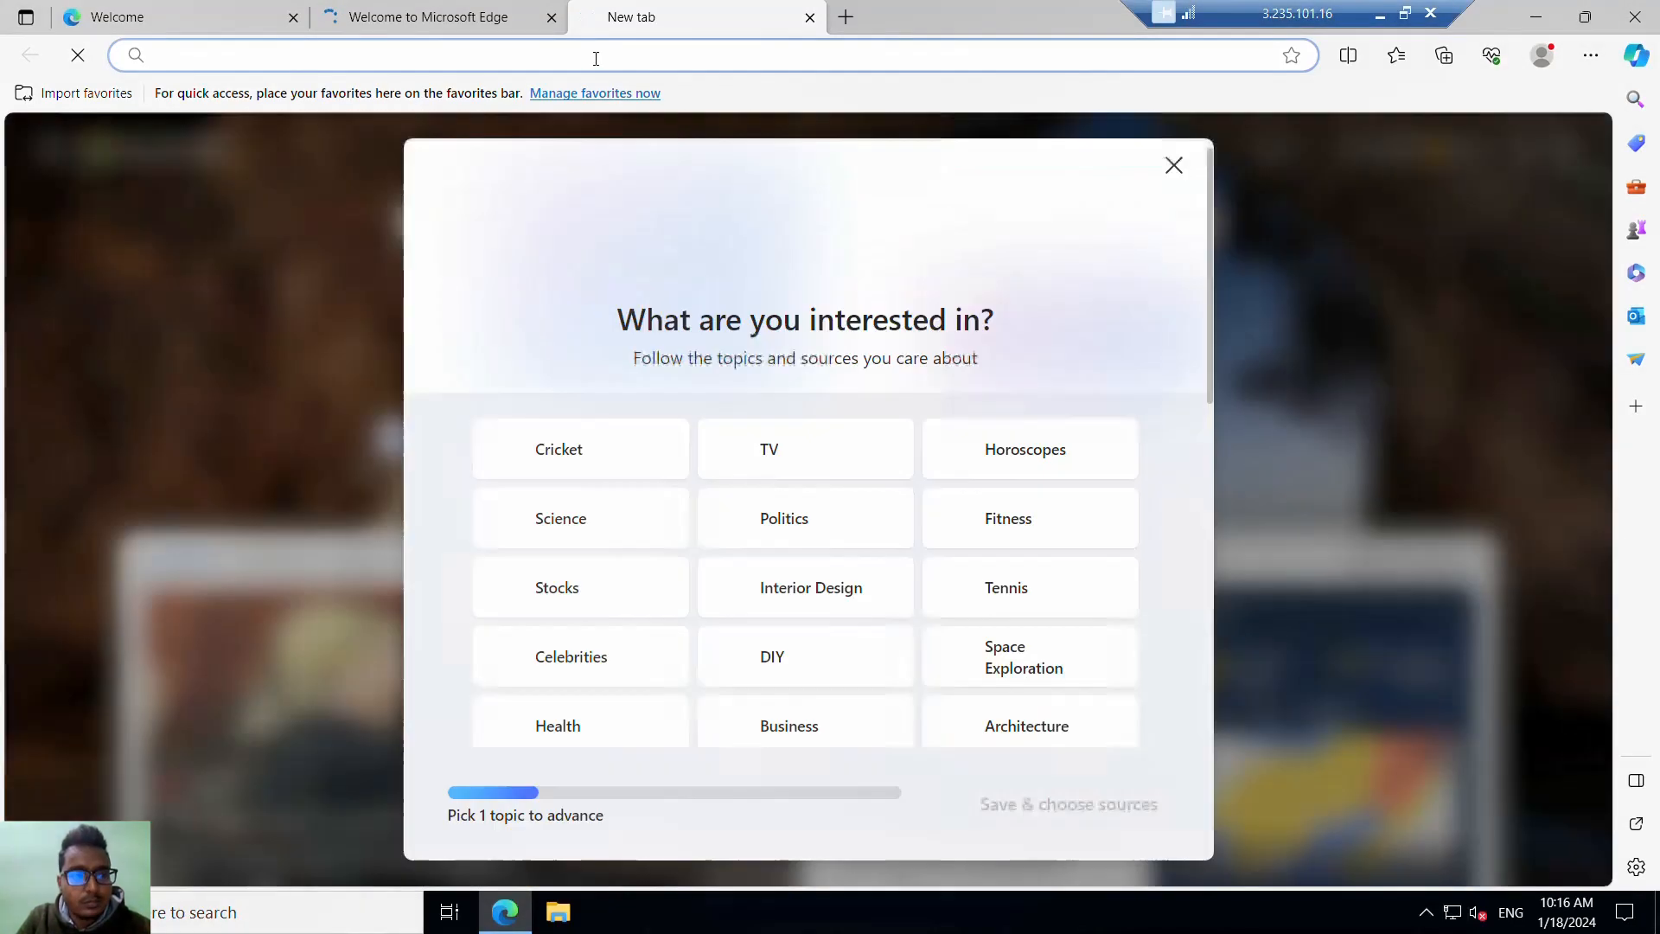
{"action": "type", "text": "know"}
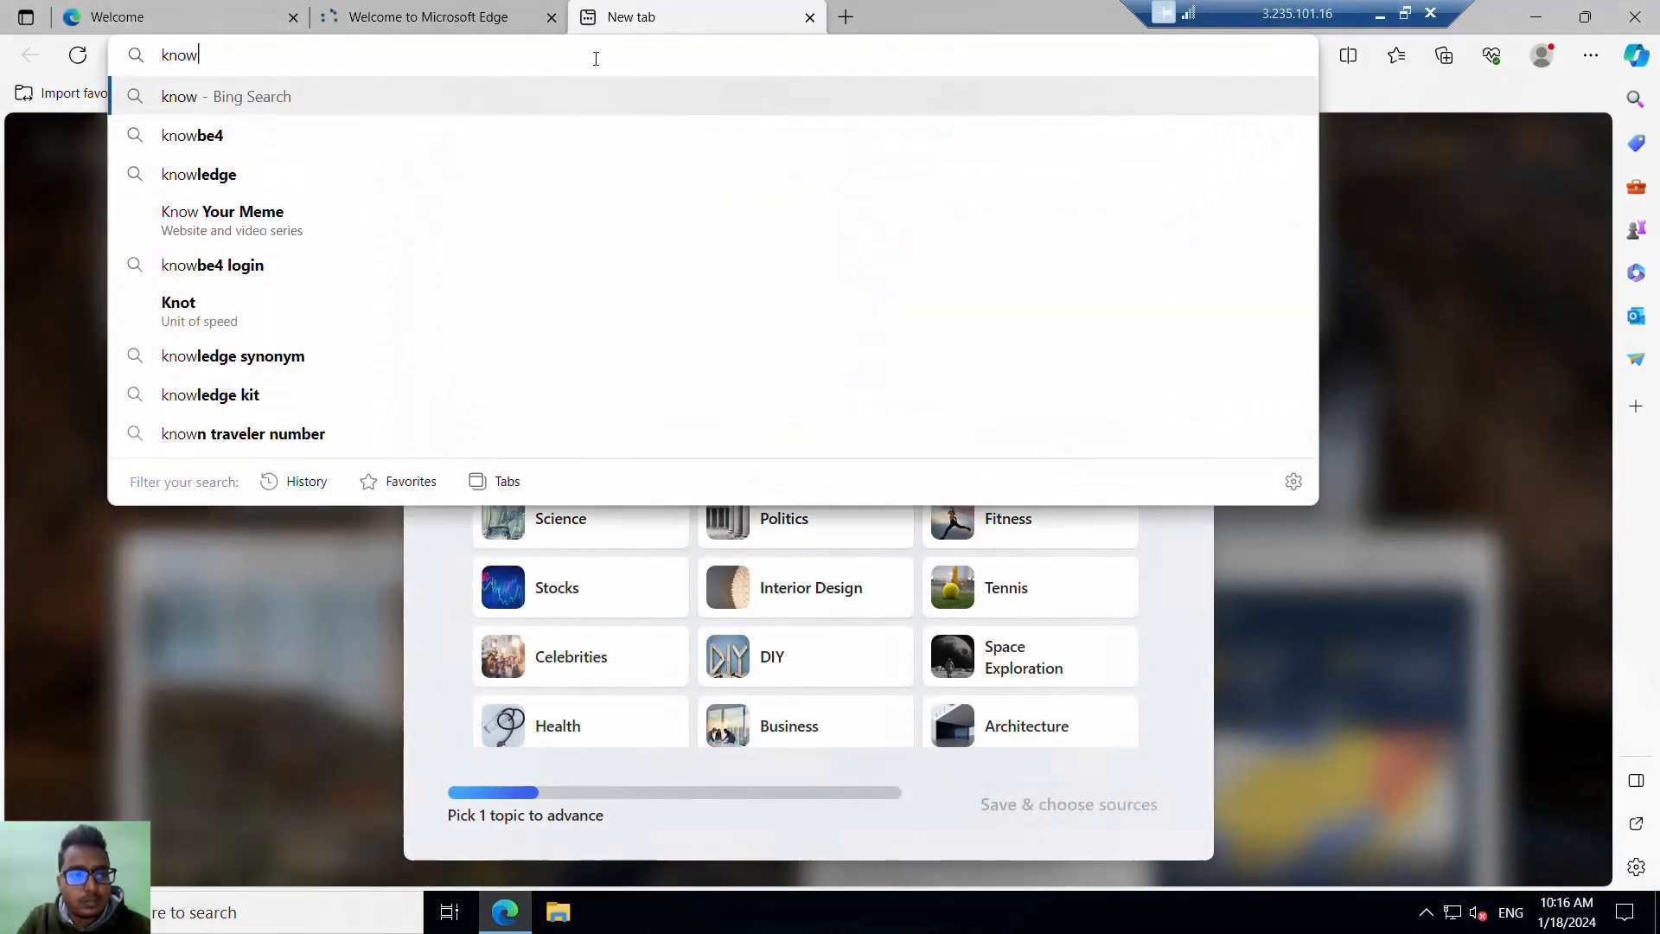
{"action": "type", "text": "lede"}
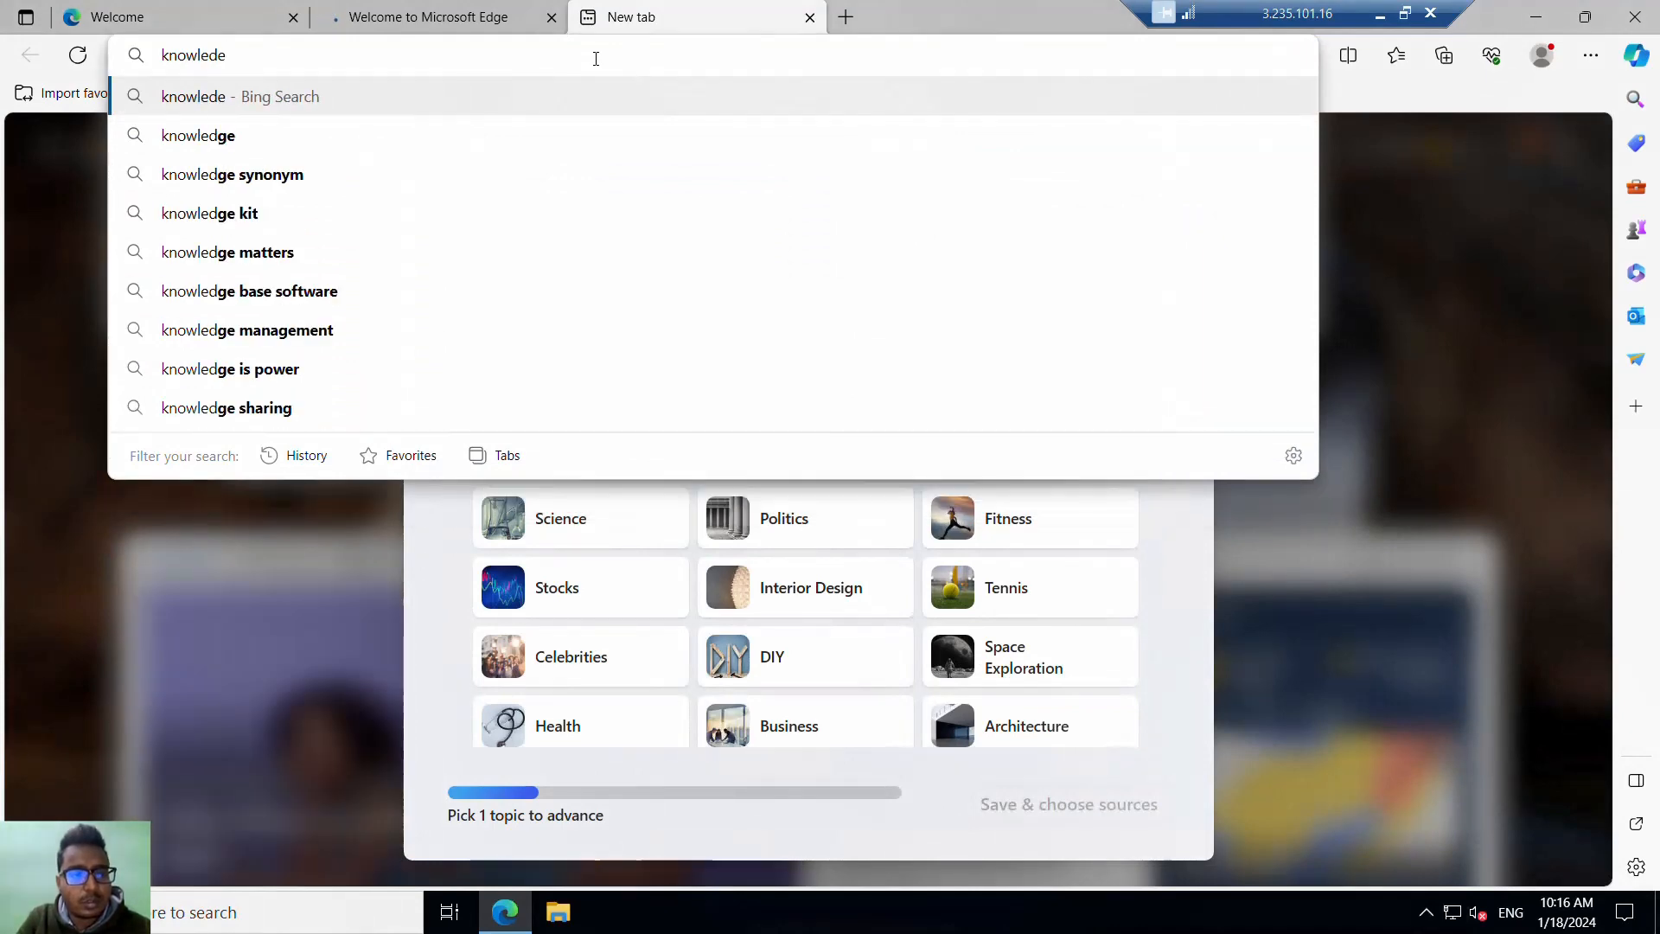
{"action": "key", "text": "BackSpace"}
{"action": "key", "text": "BackSpace"}
{"action": "key", "text": "BackSpace"}
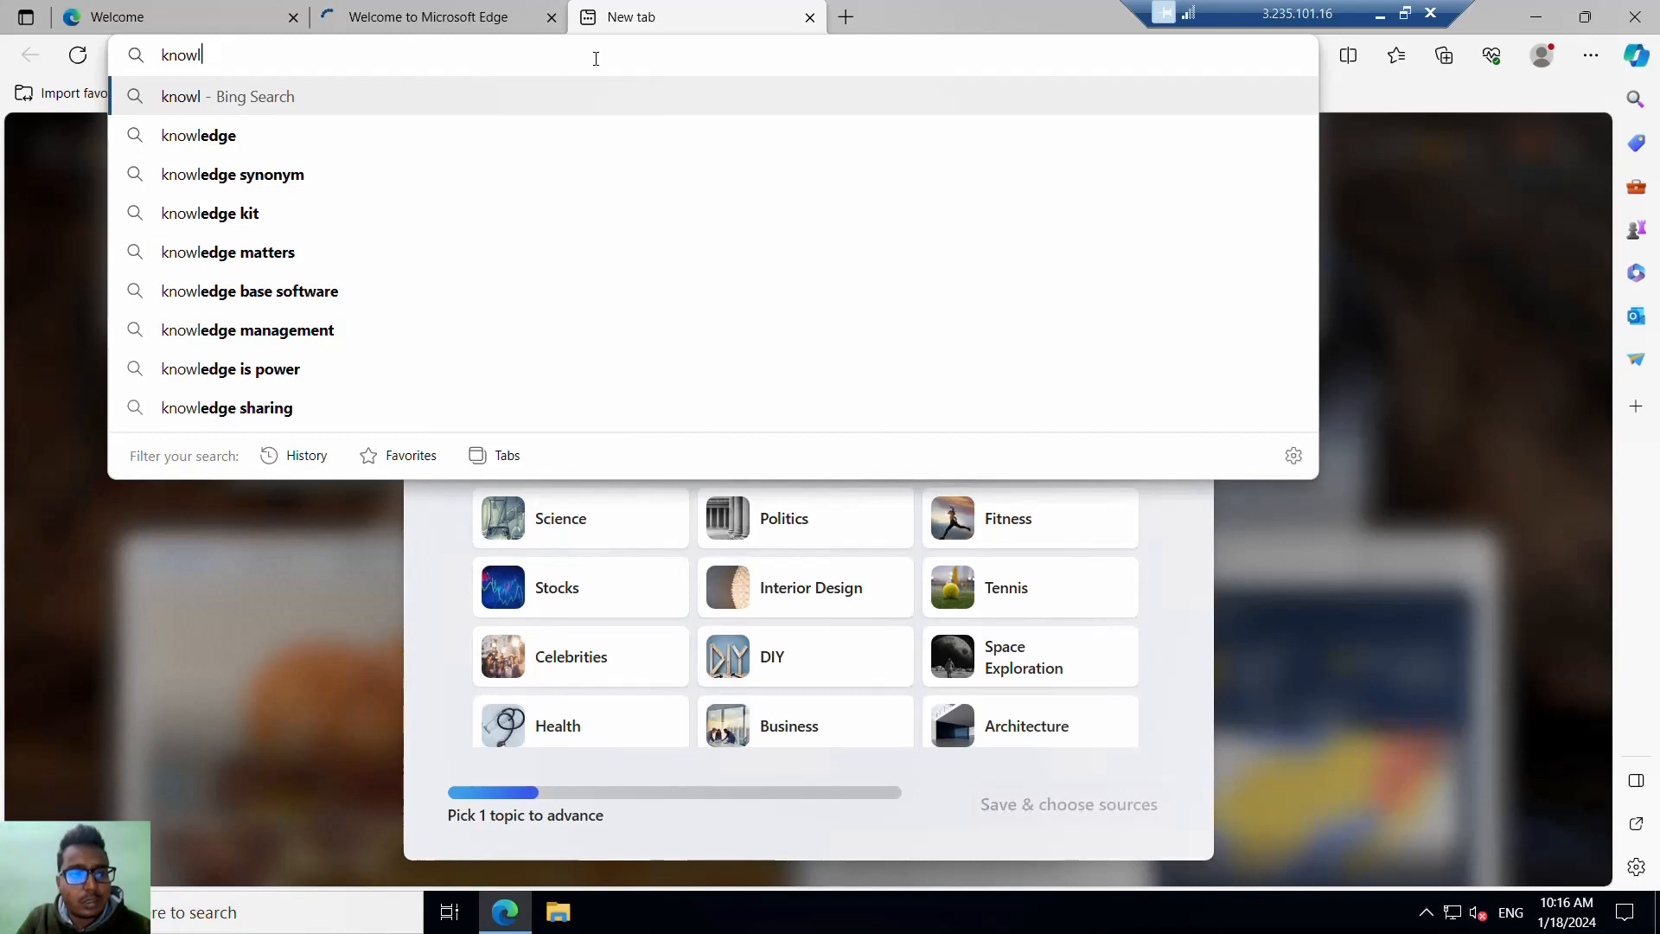
{"action": "type", "text": "edge"}
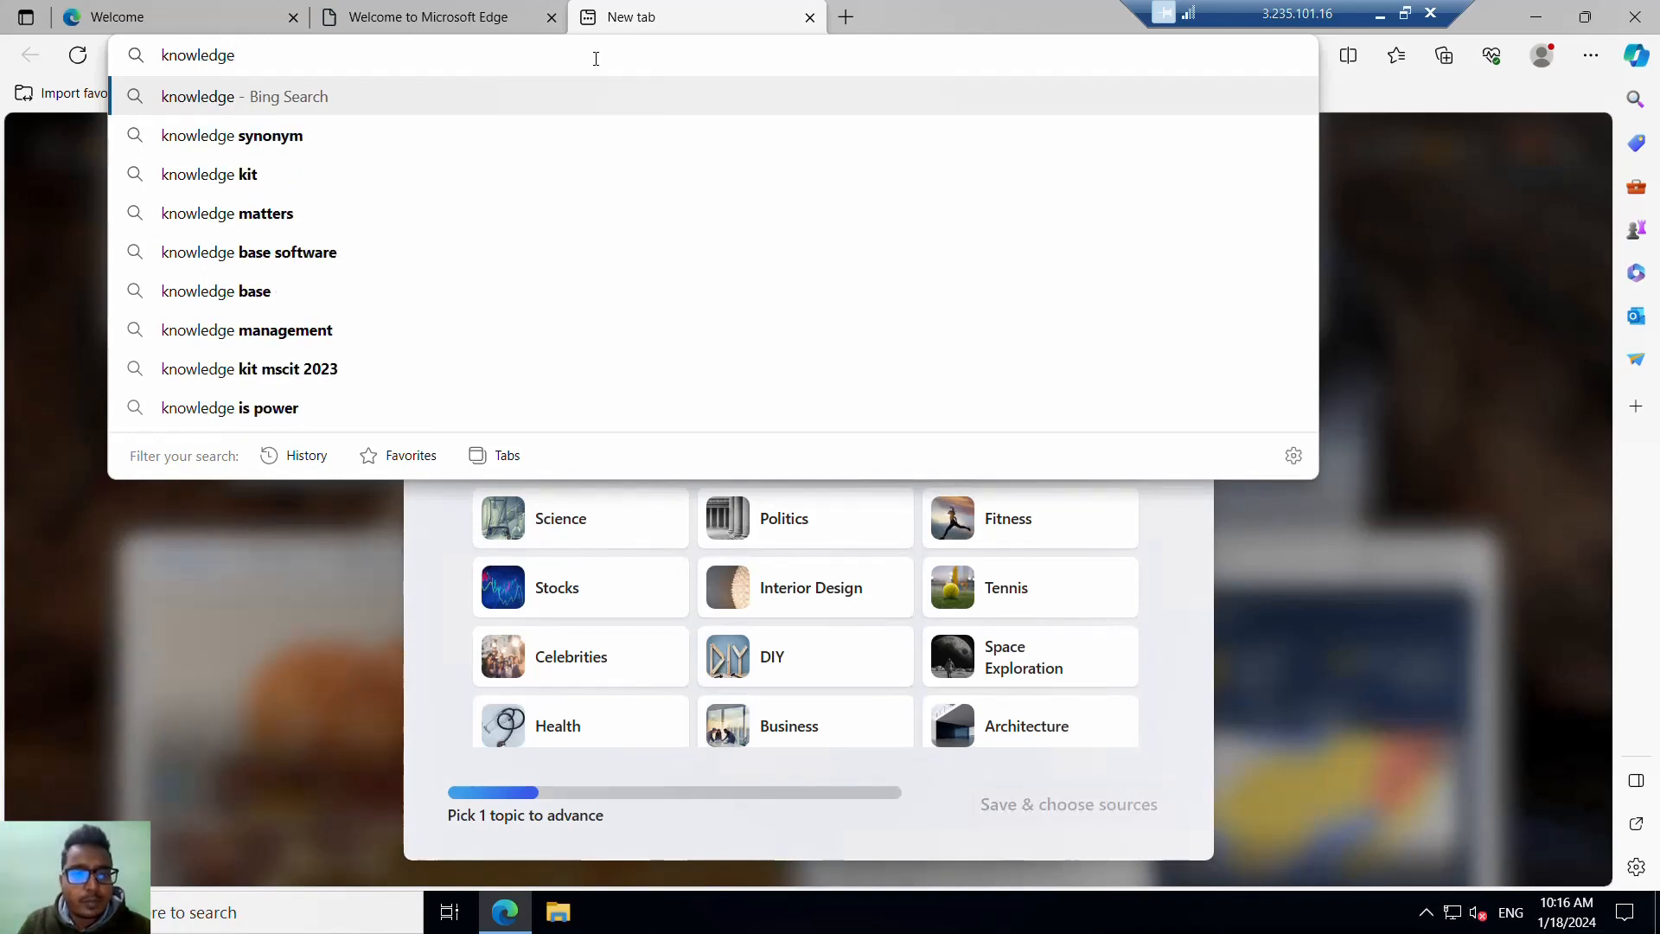
Copy the record name knowledgepoint.yourbuddy.link from the Route 53 hosted zone and load it in the remote machine's browser
{"action": "left_click", "coordinate": [1380, 14]}
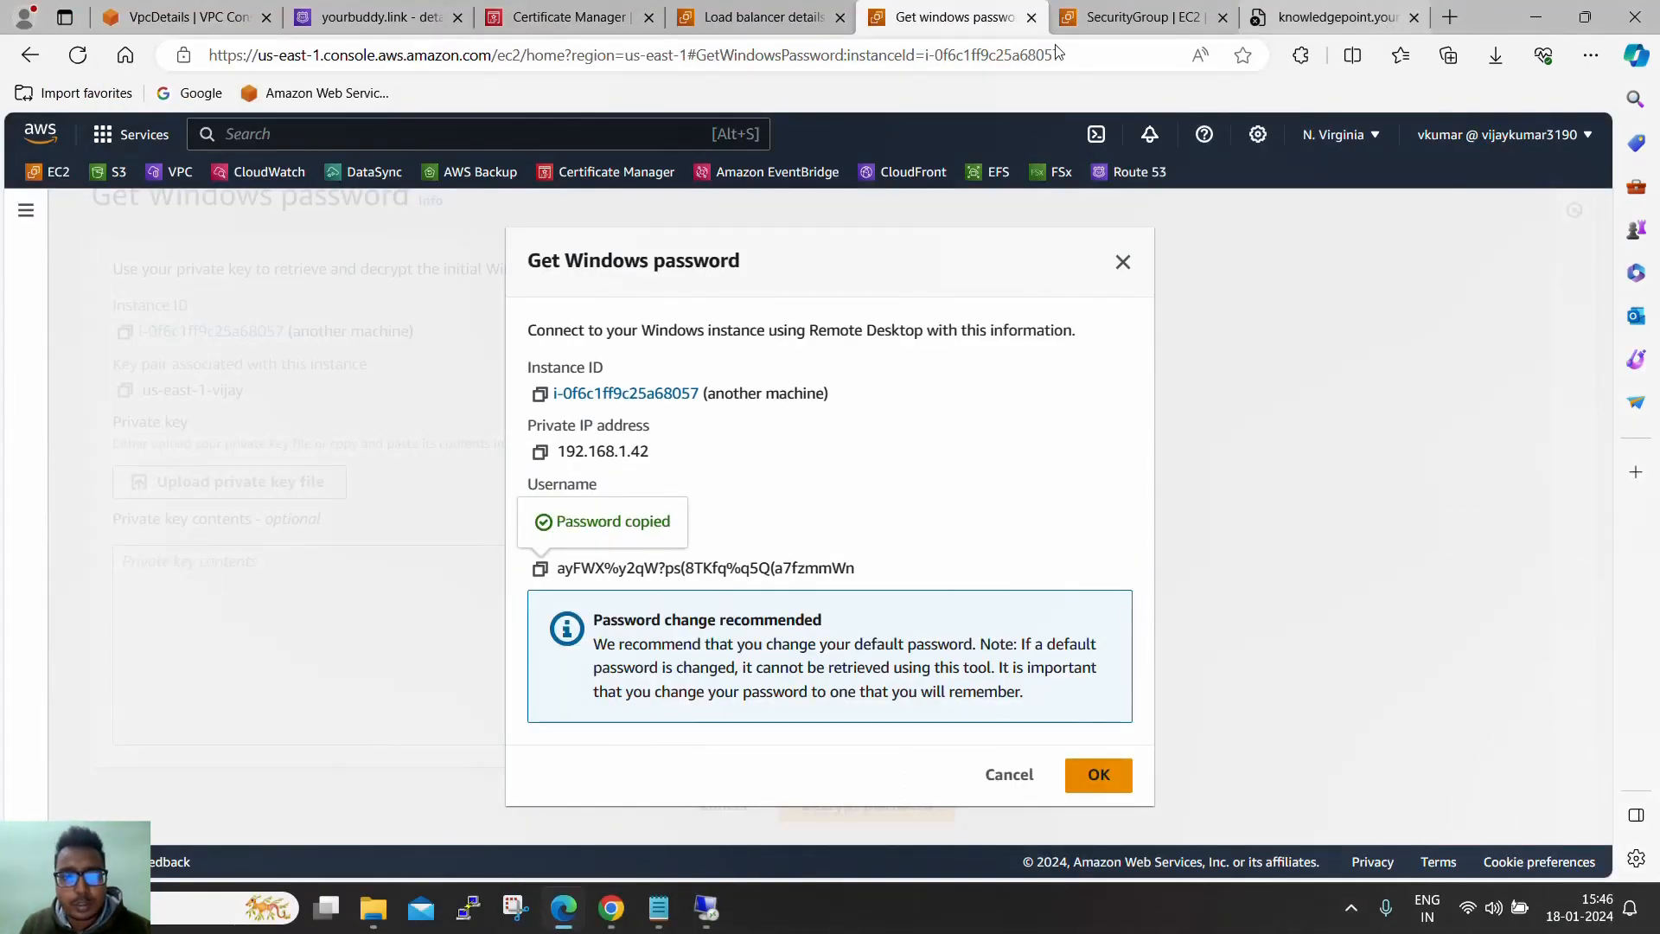
{"action": "left_click", "coordinate": [416, 21]}
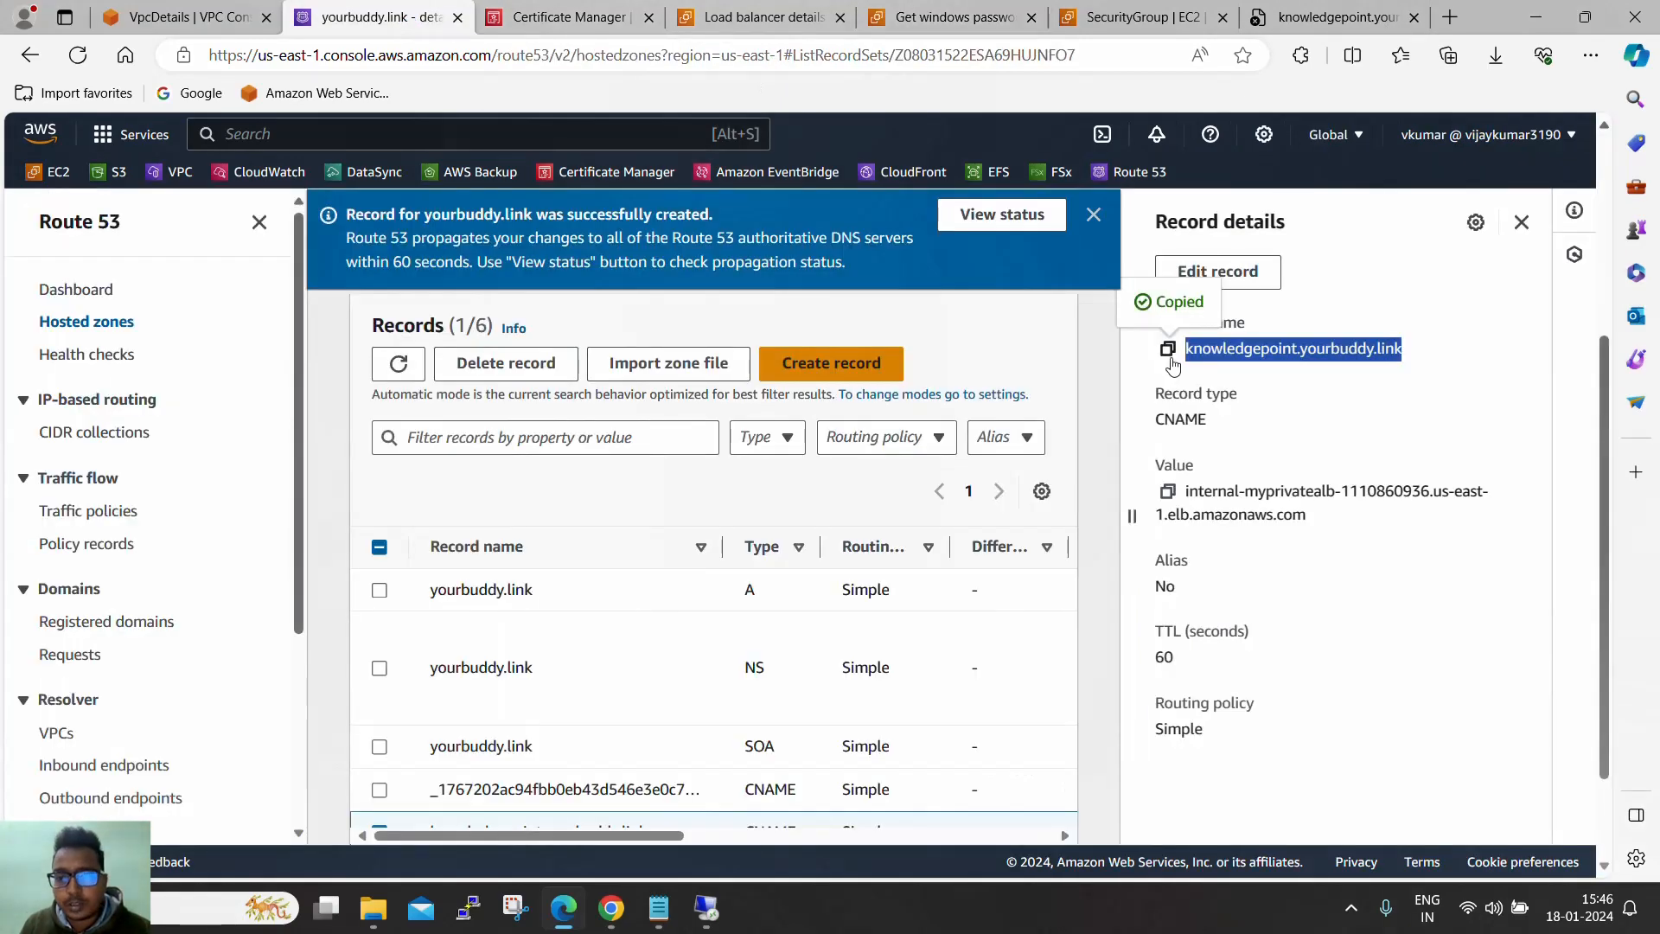
{"action": "left_click", "coordinate": [707, 907]}
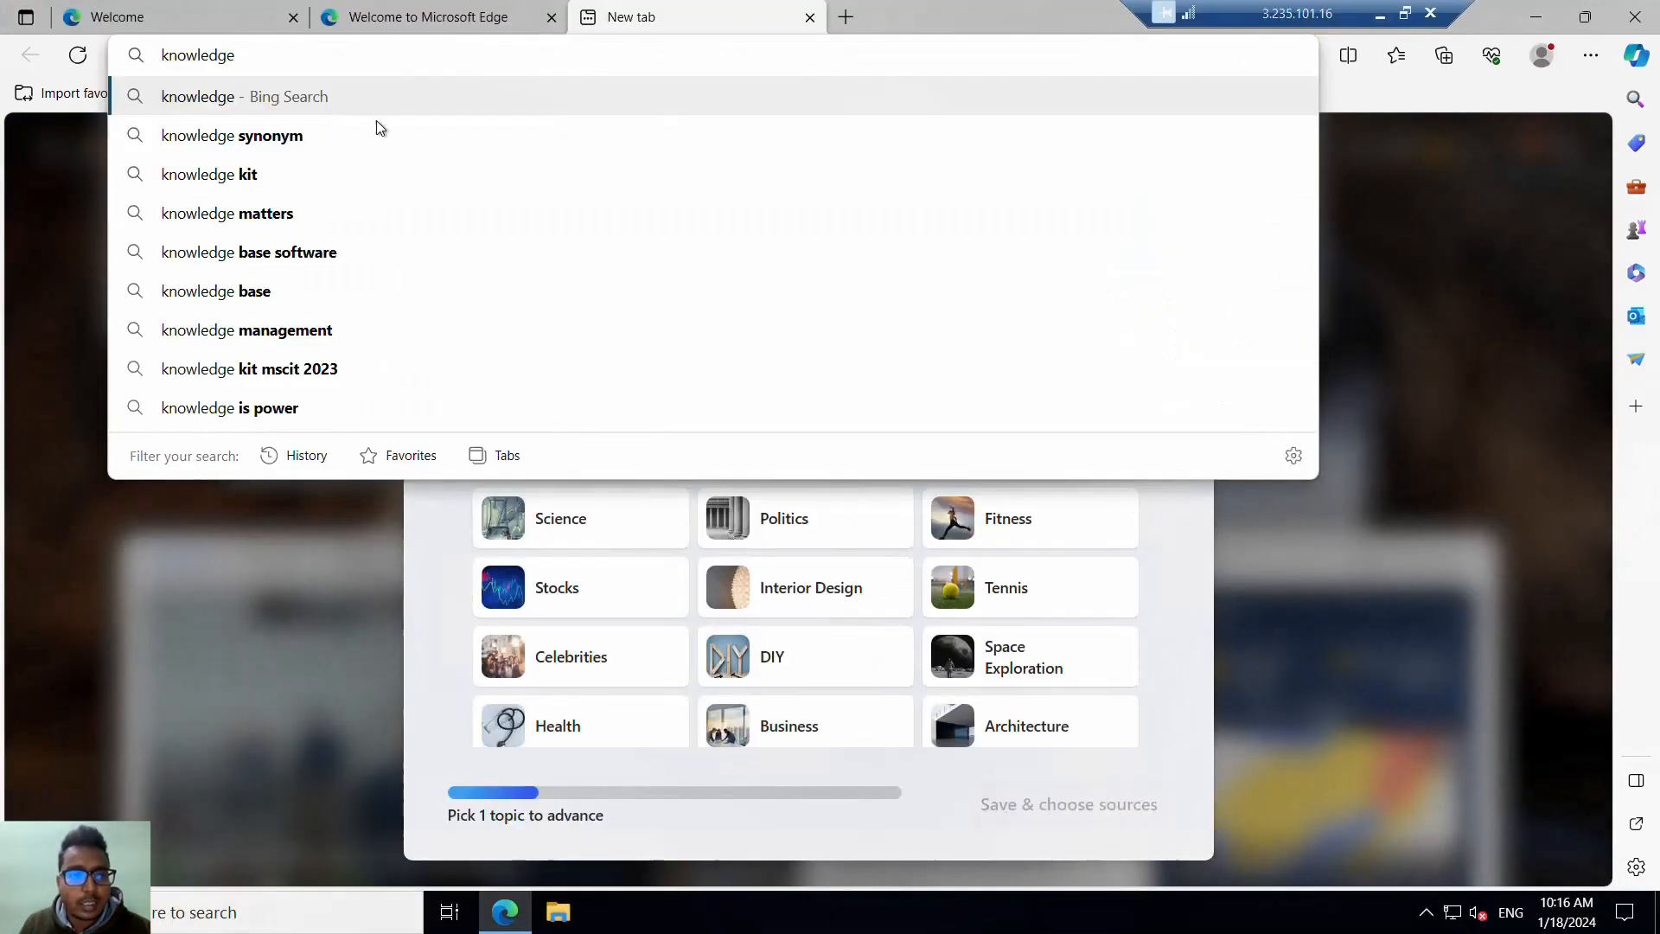
{"action": "left_click_drag", "start_coordinate": [272, 58], "coordinate": [61, 59]}
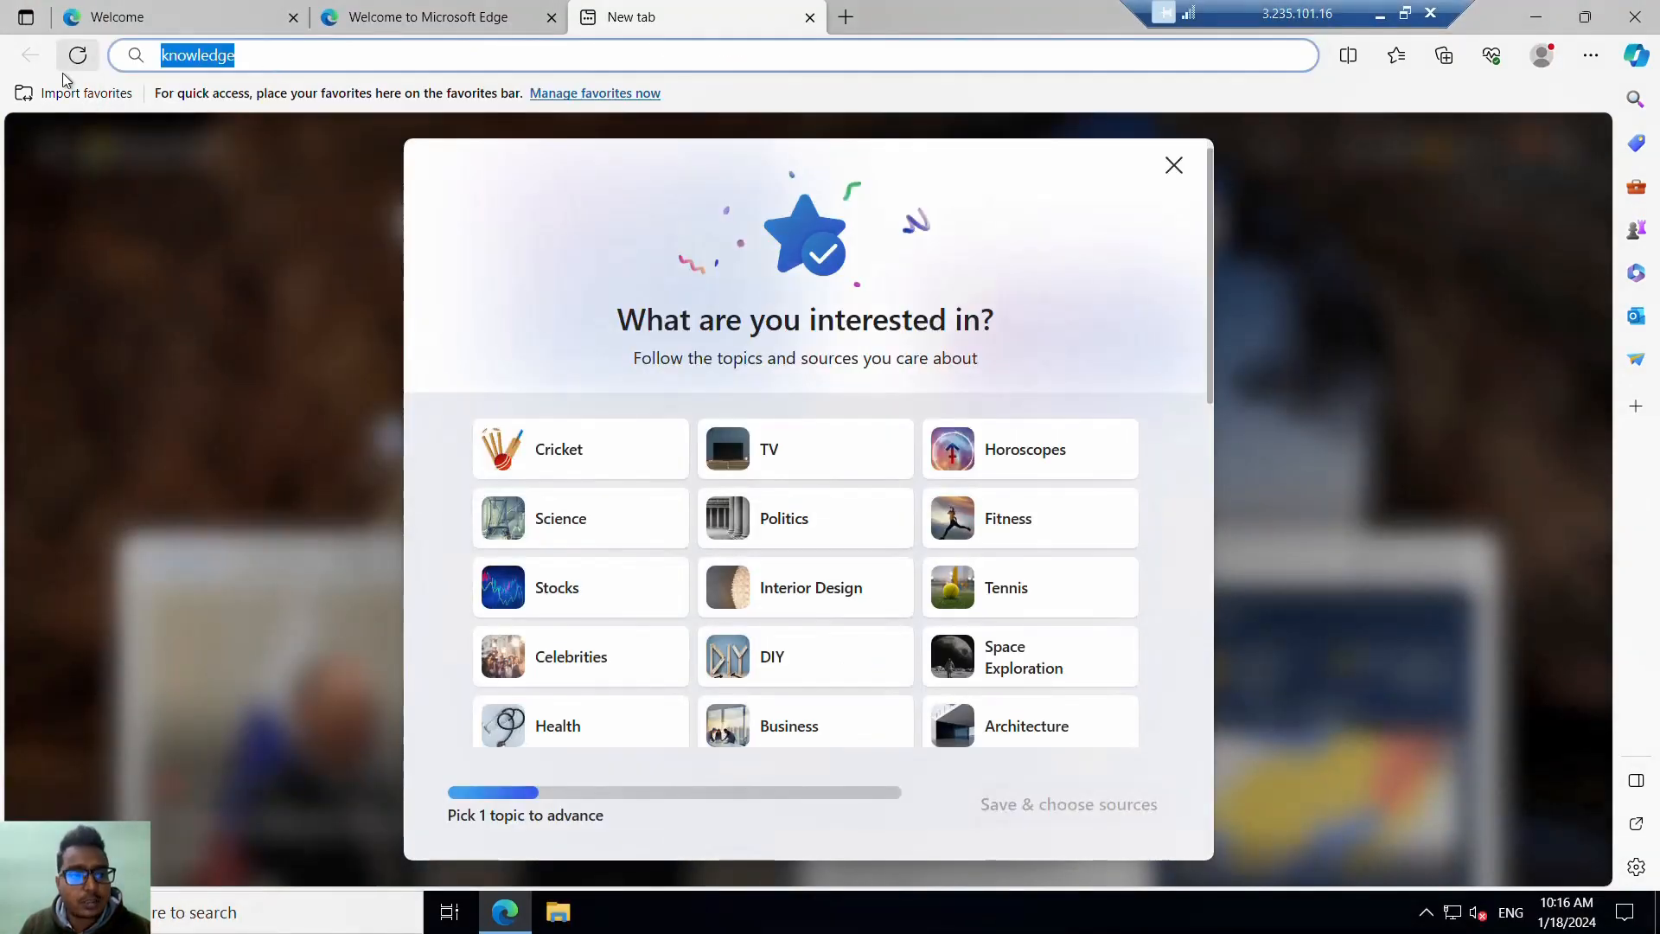
{"action": "type", "text": "knowledgepoint.yourbuddy.link"}
{"action": "key", "text": "Return"}
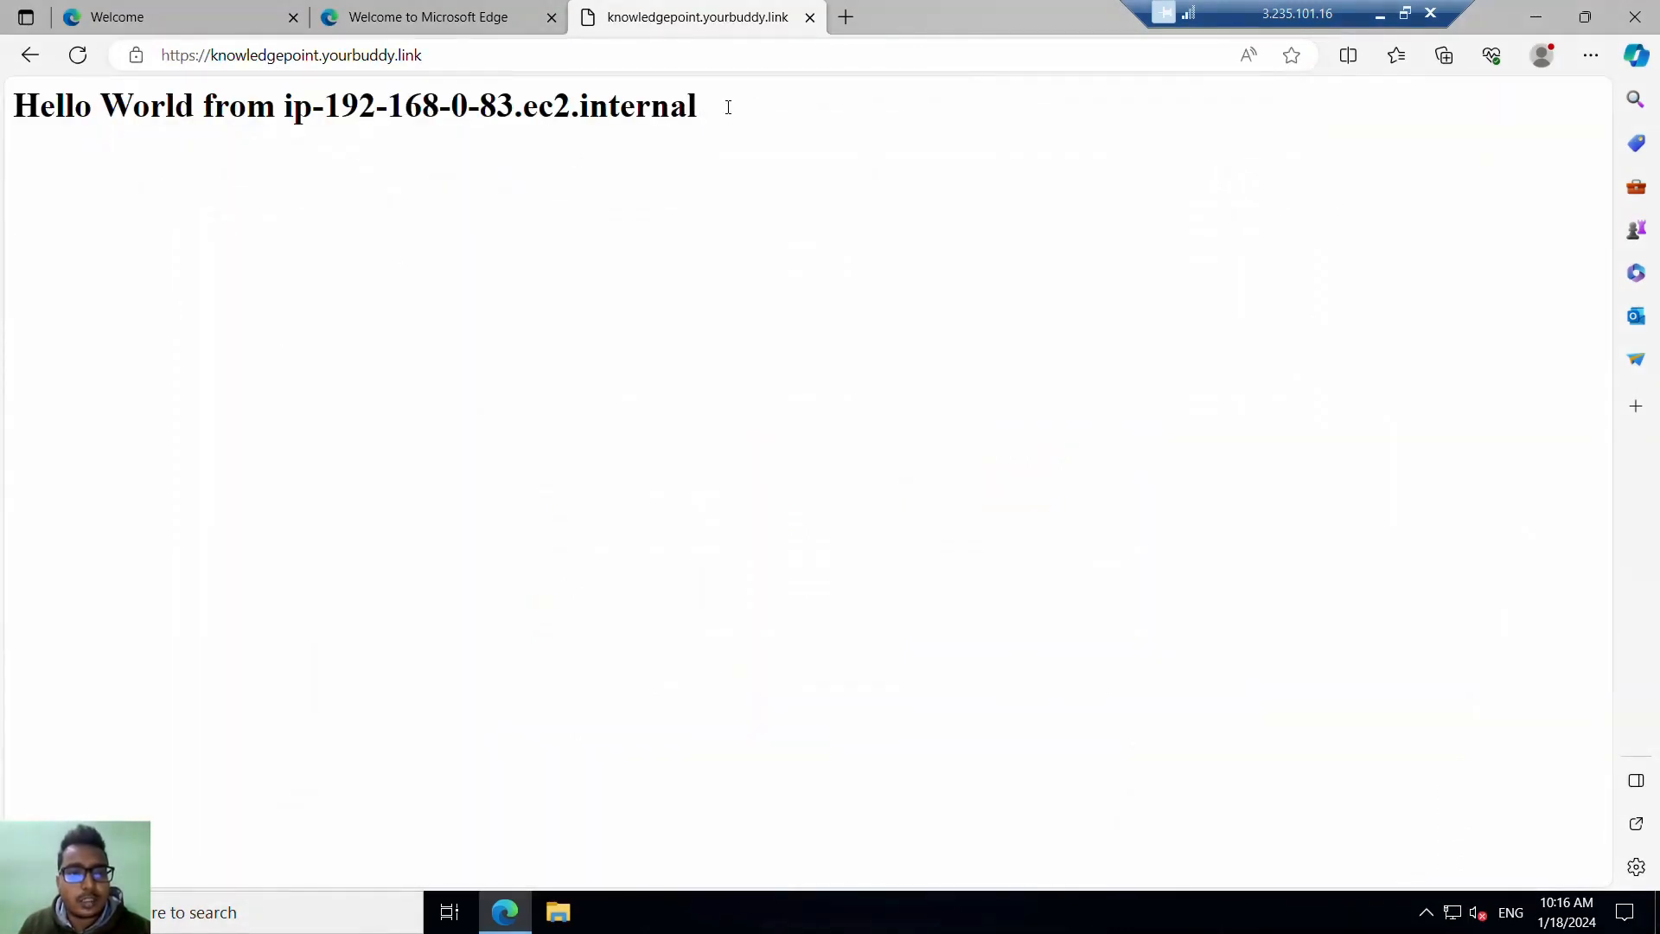
Check the page's response text and connection security information, including the Learn more article, and close that article
{"action": "left_click_drag", "start_coordinate": [698, 107], "coordinate": [7, 108]}
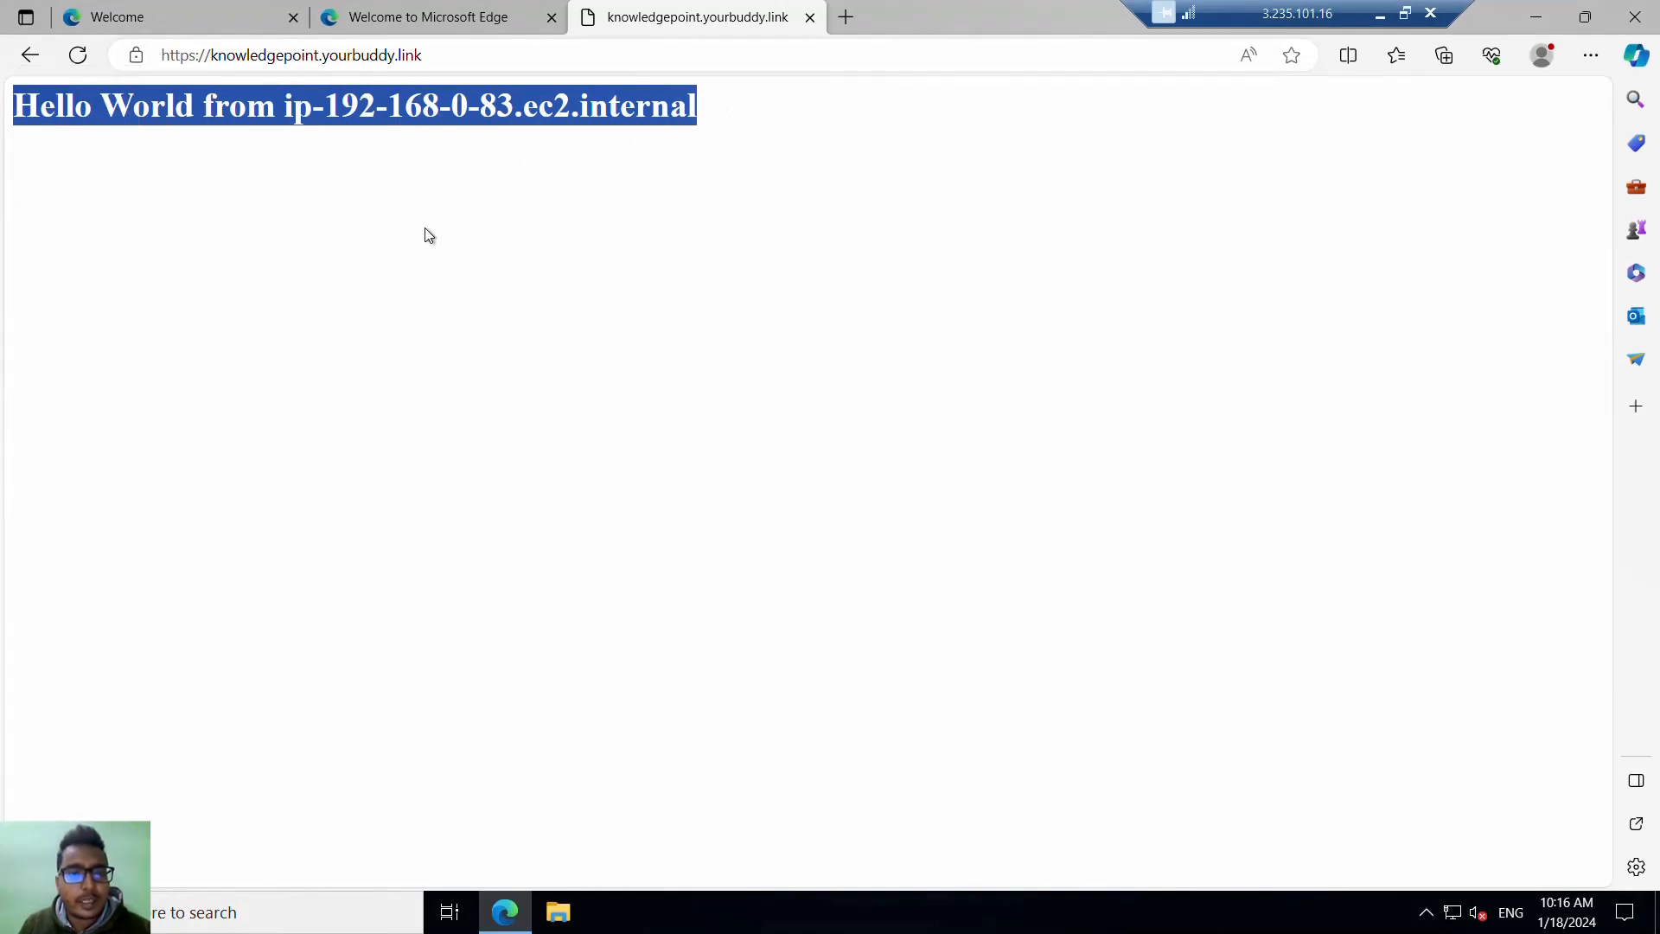
{"action": "left_click", "coordinate": [215, 109]}
{"action": "left_click", "coordinate": [135, 58]}
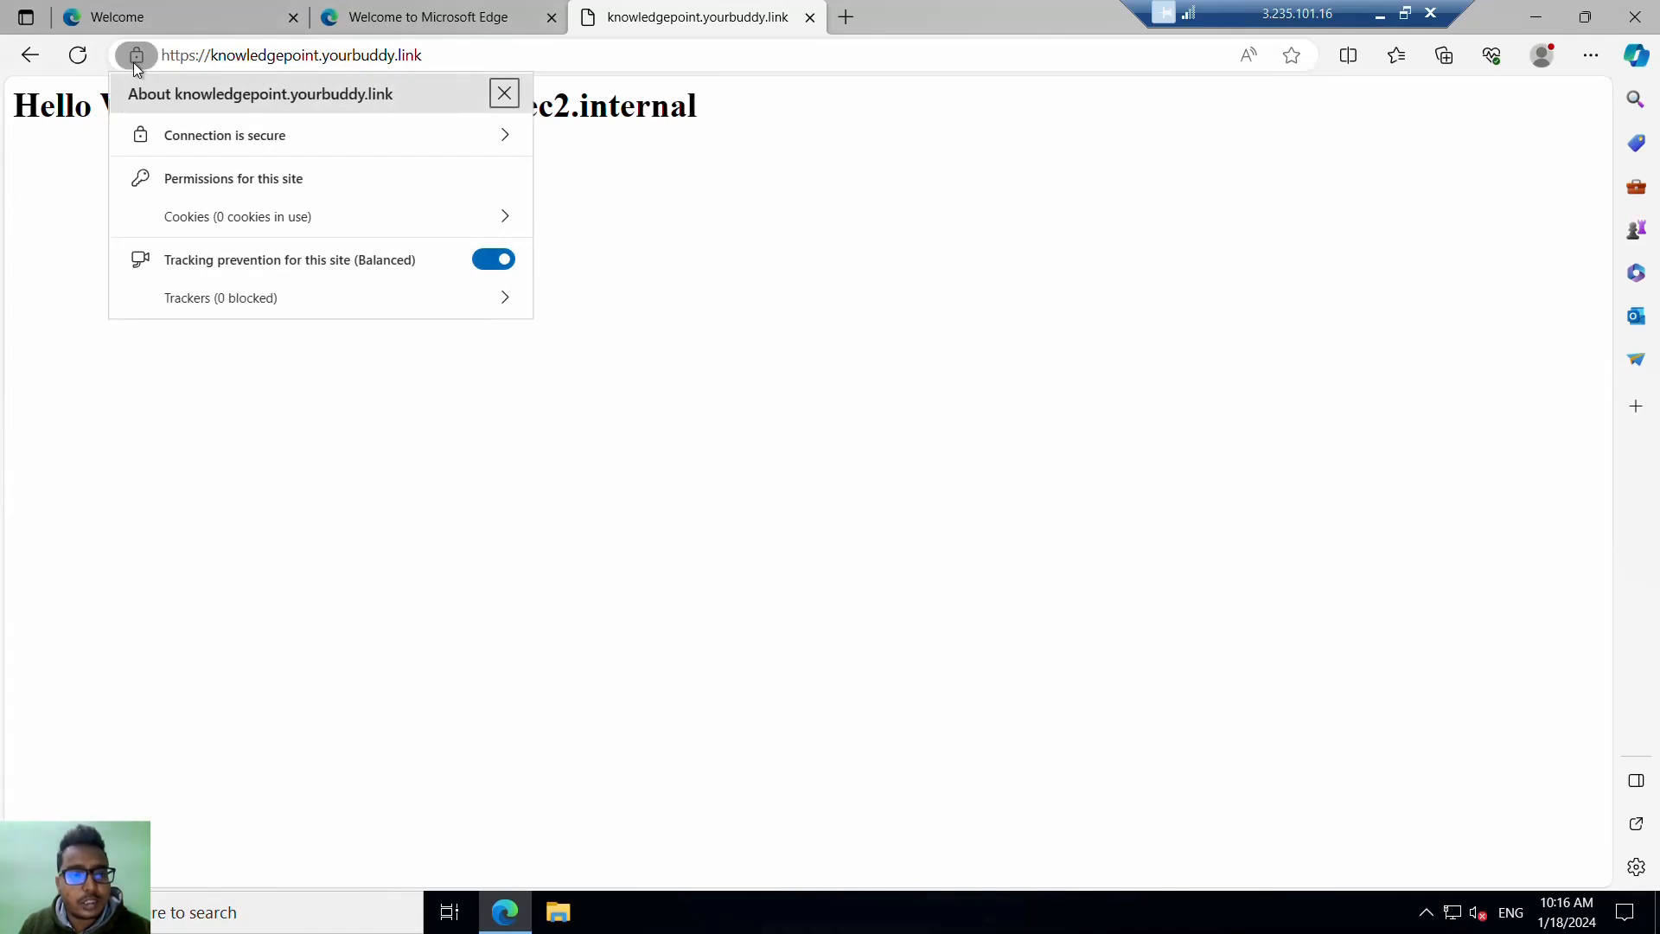
{"action": "left_click", "coordinate": [200, 139]}
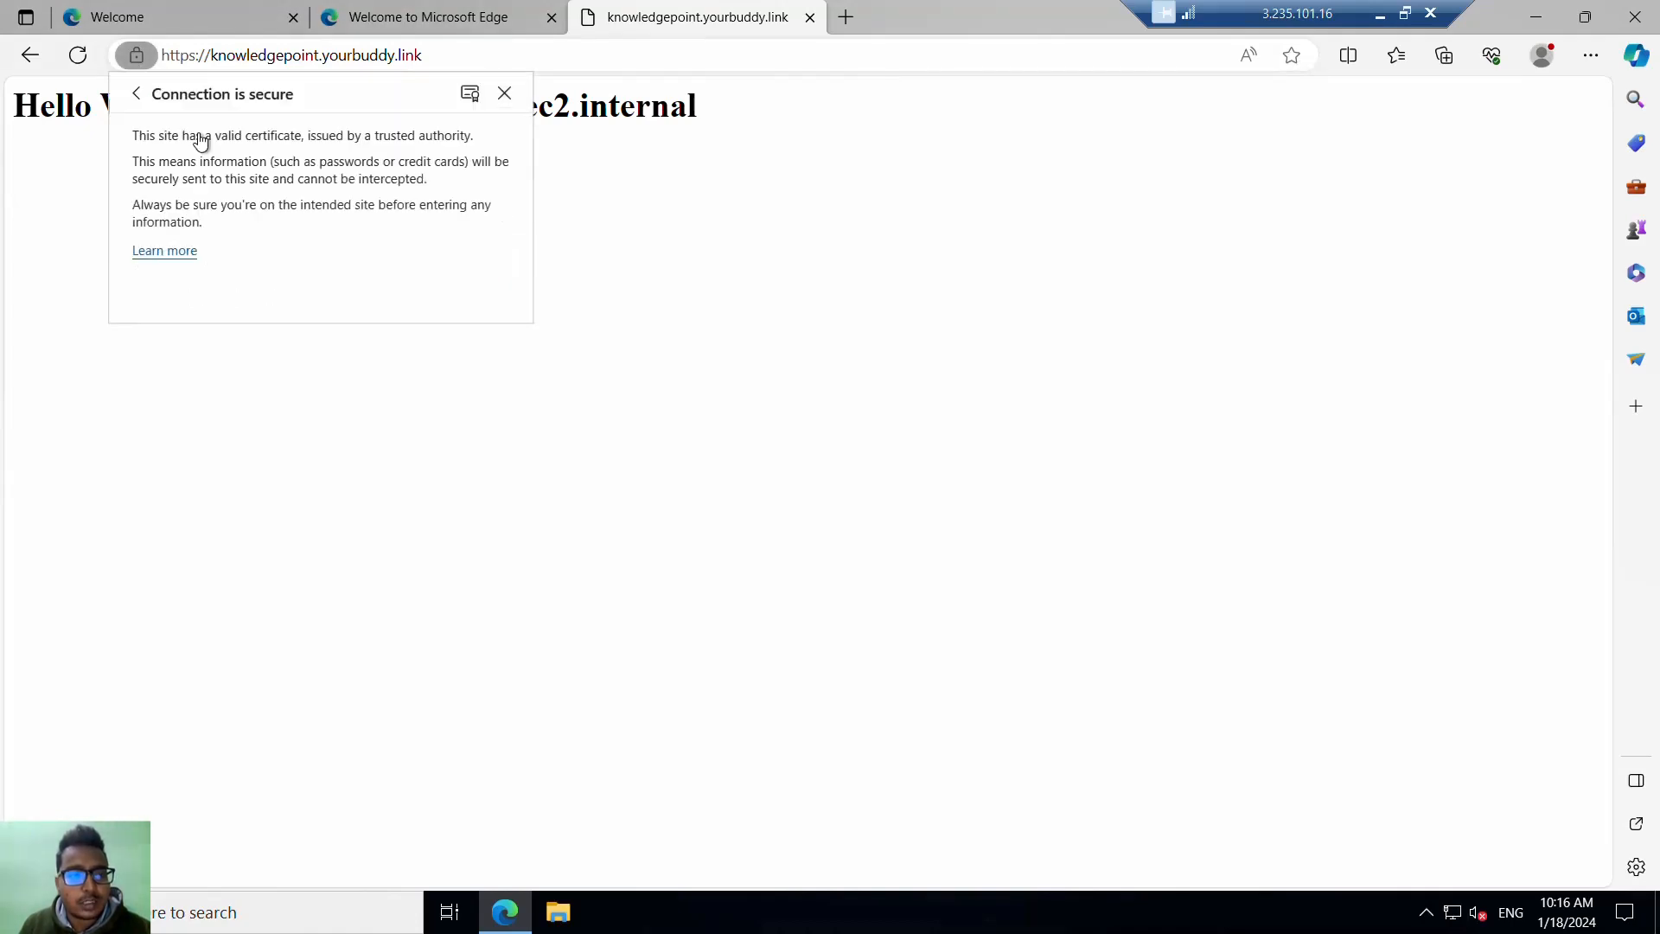
{"action": "left_click", "coordinate": [188, 257]}
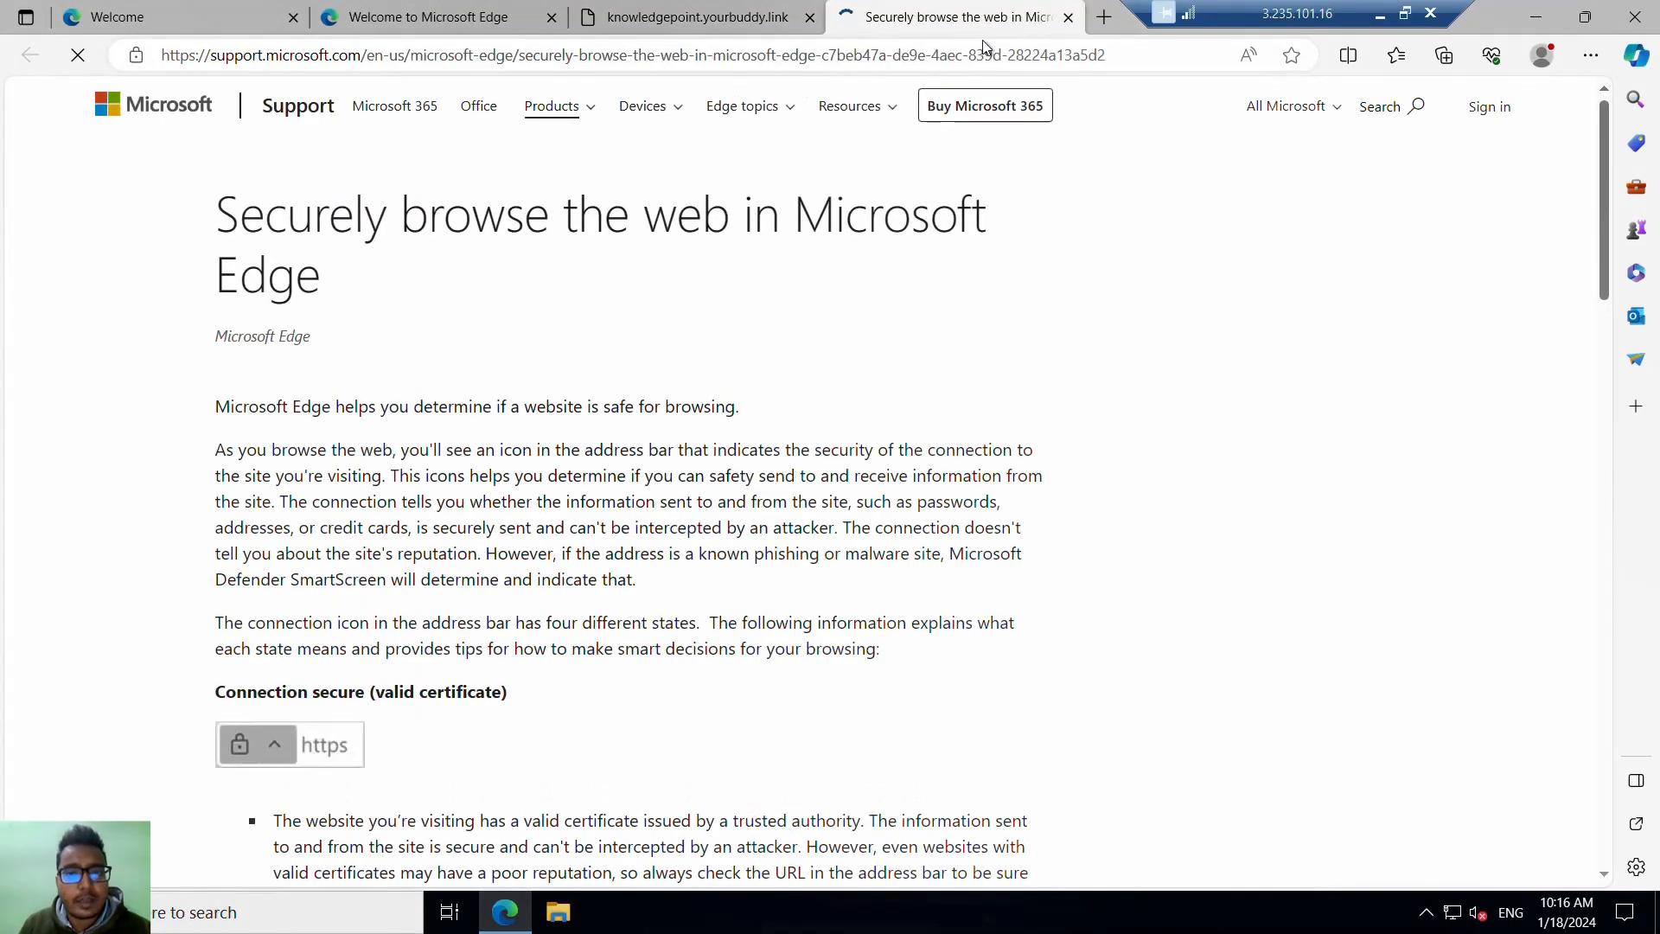
{"action": "left_click", "coordinate": [1068, 17]}
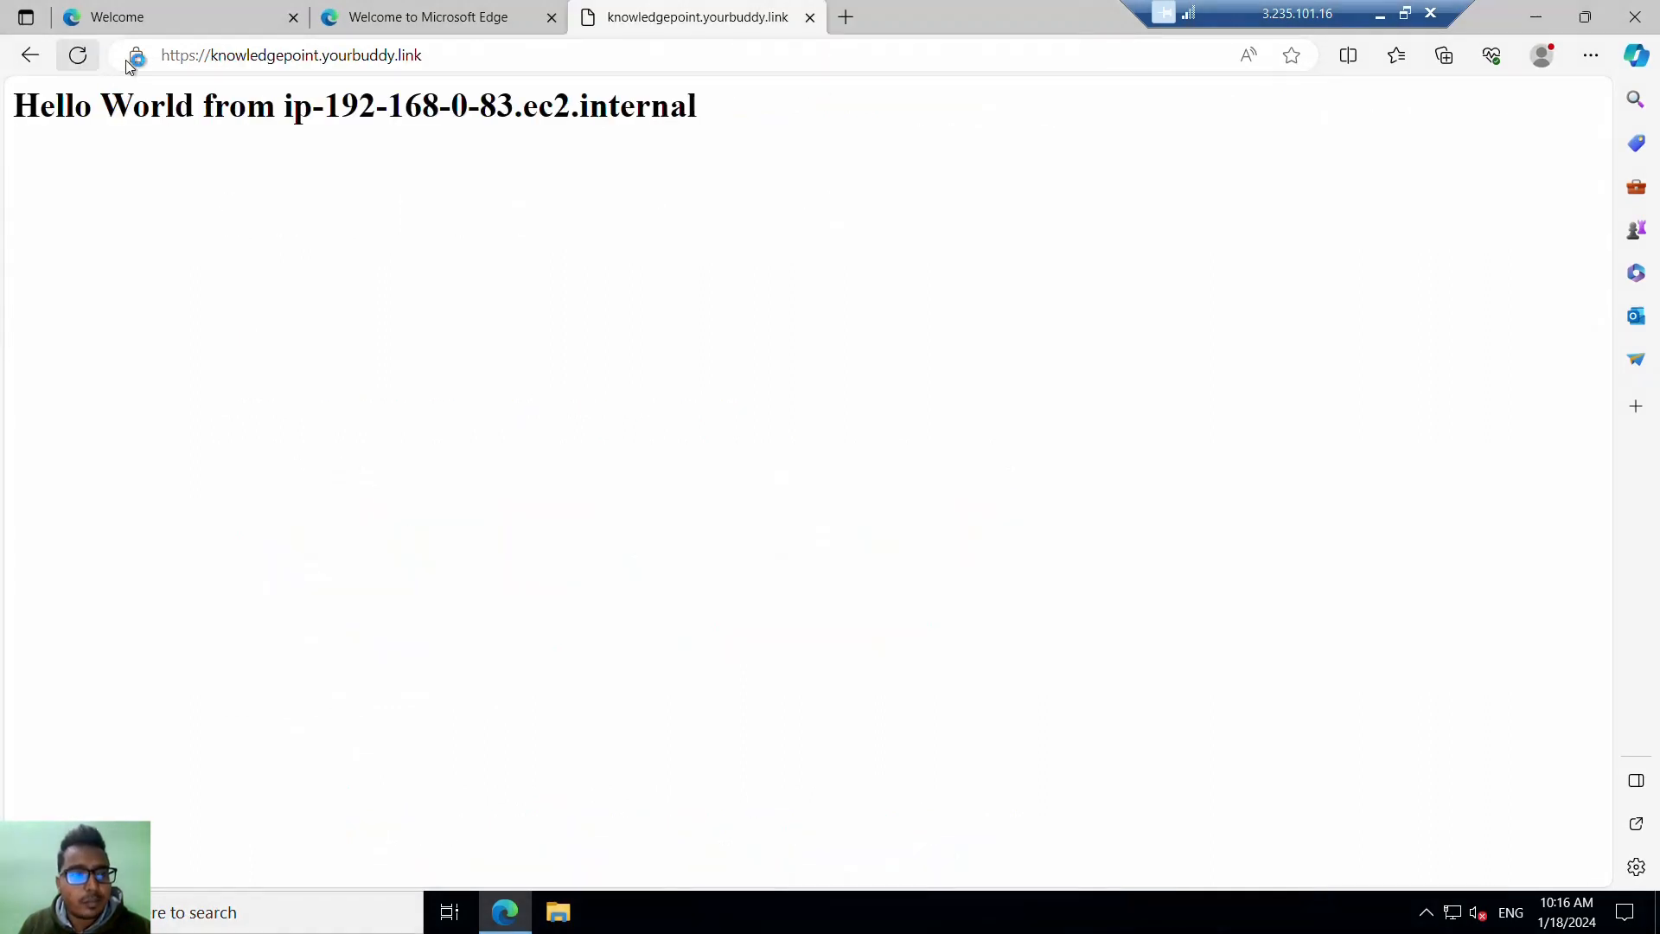
Inspect the site certificate of knowledgepoint.yourbuddy.link for its common name, issuer and validity period, and close the certificate viewer
{"action": "left_click", "coordinate": [138, 55]}
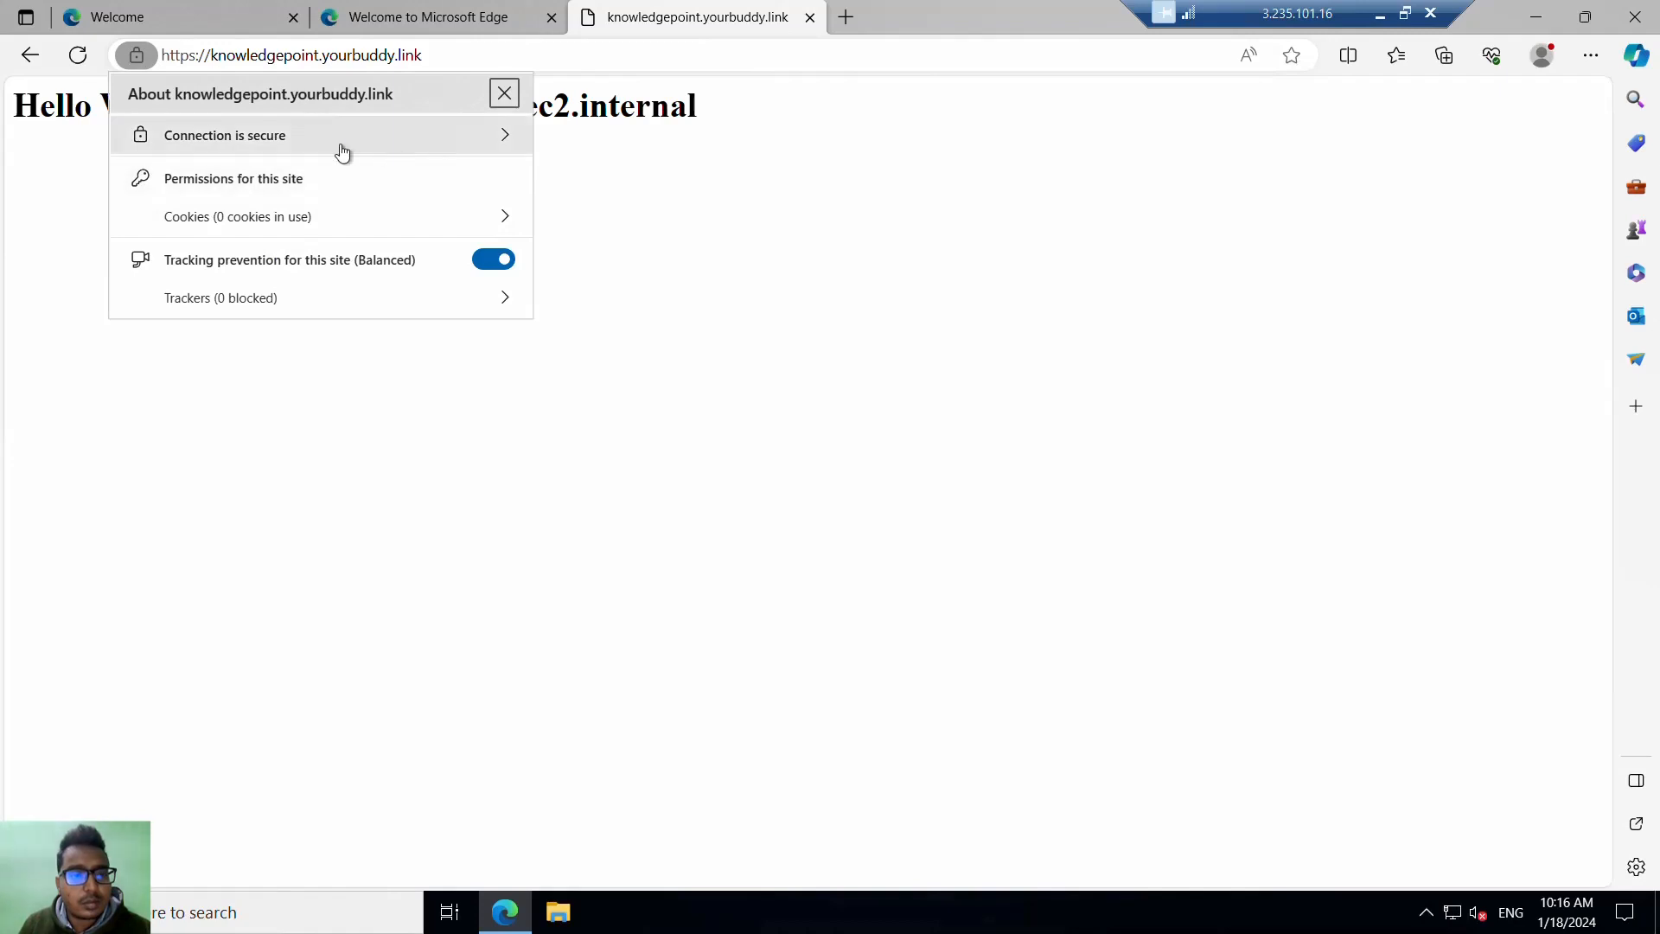
{"action": "left_click", "coordinate": [217, 139]}
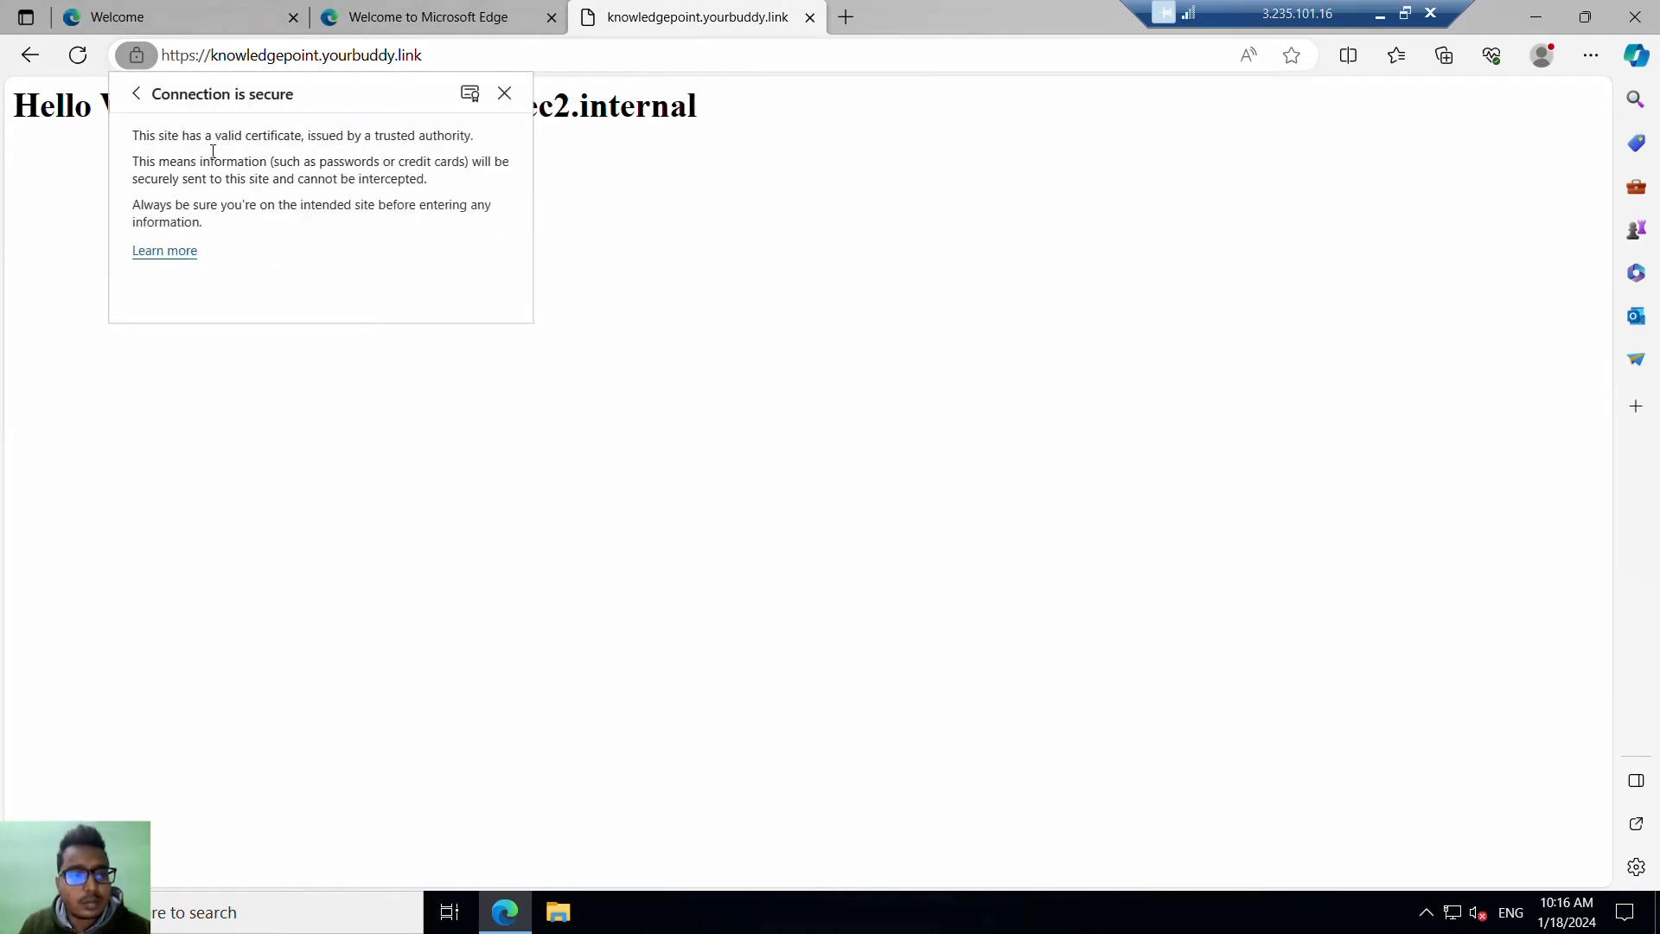
{"action": "left_click", "coordinate": [469, 93]}
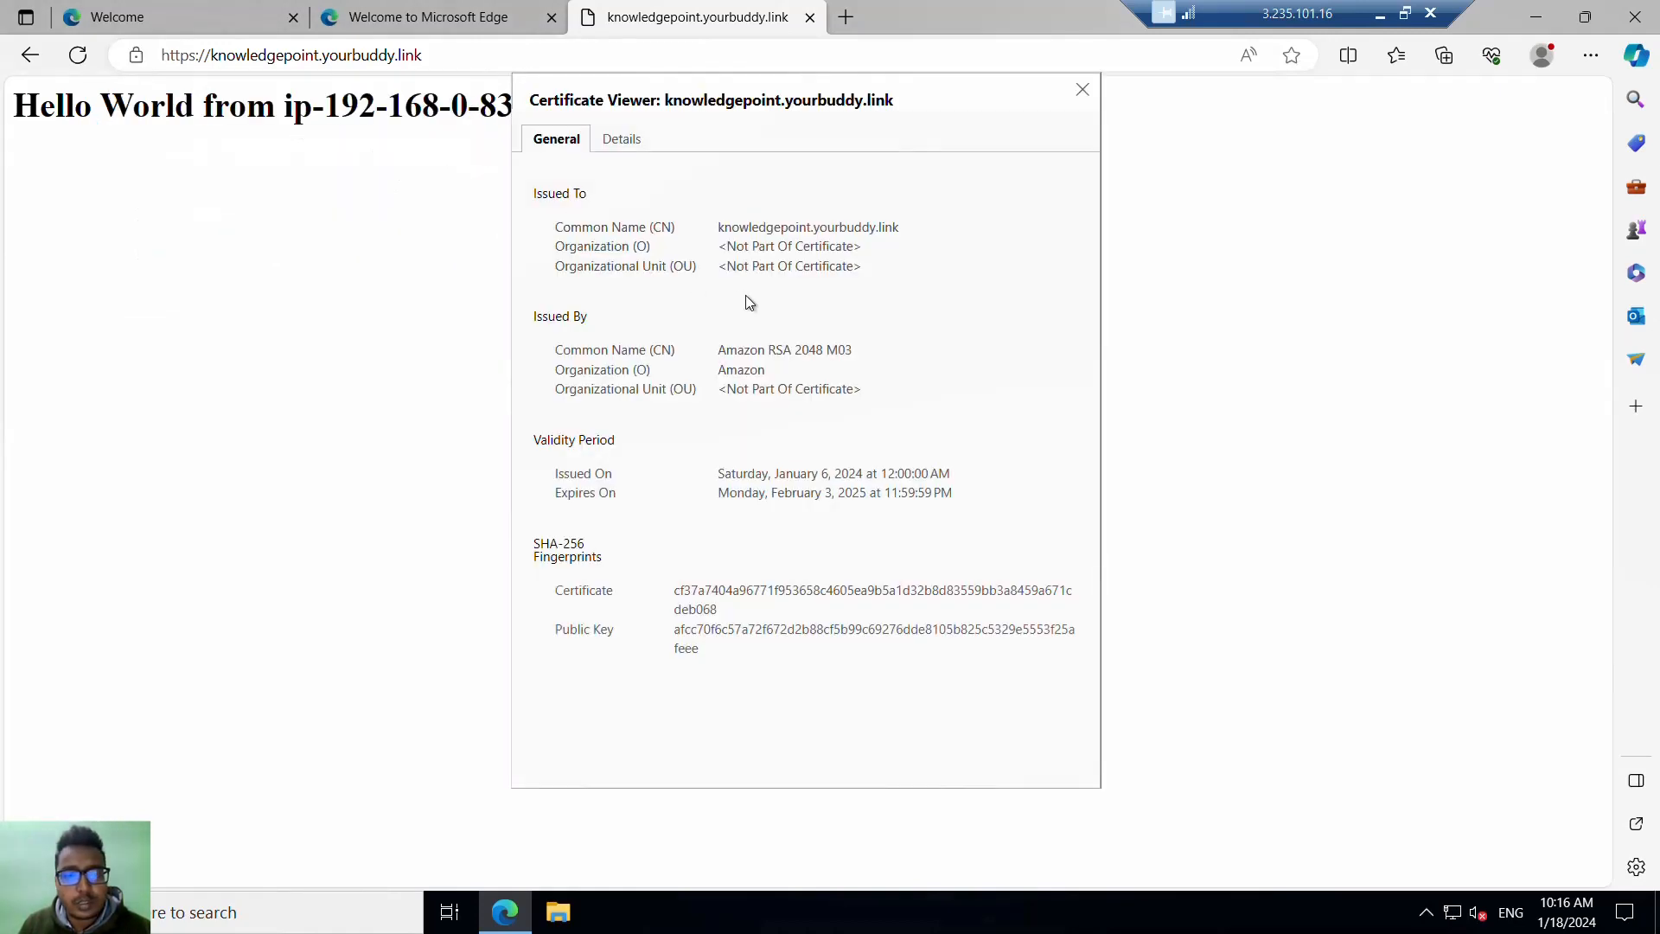
{"action": "left_click_drag", "start_coordinate": [720, 232], "coordinate": [891, 476]}
{"action": "left_click_drag", "start_coordinate": [767, 492], "coordinate": [875, 493]}
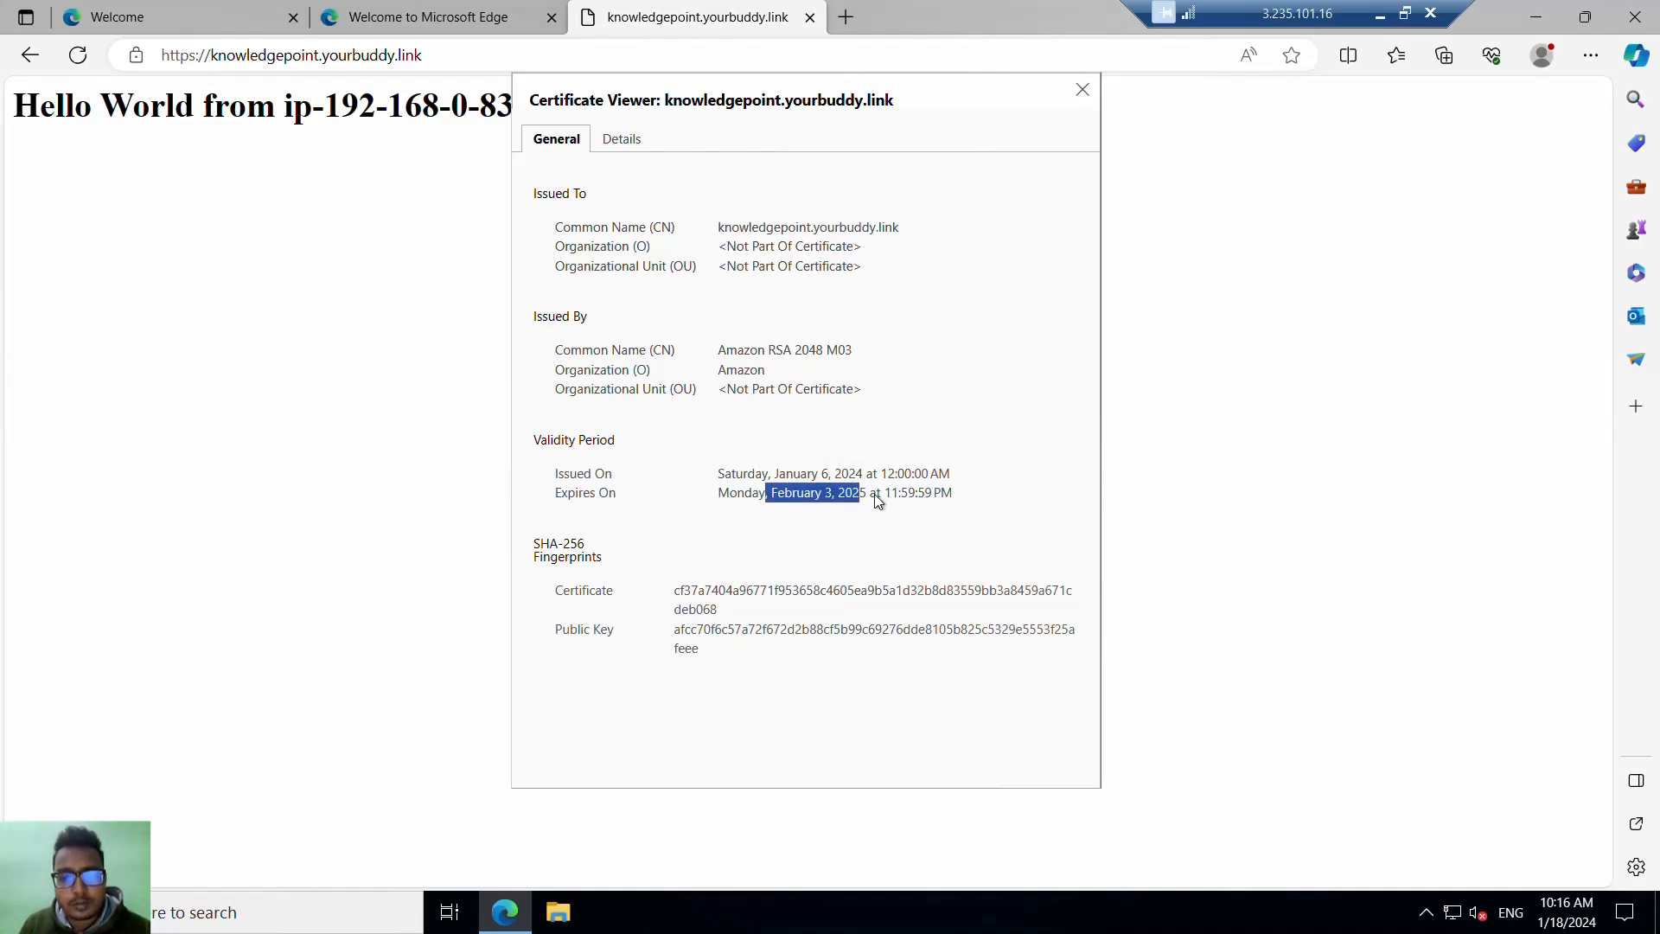
{"action": "left_click", "coordinate": [1079, 91]}
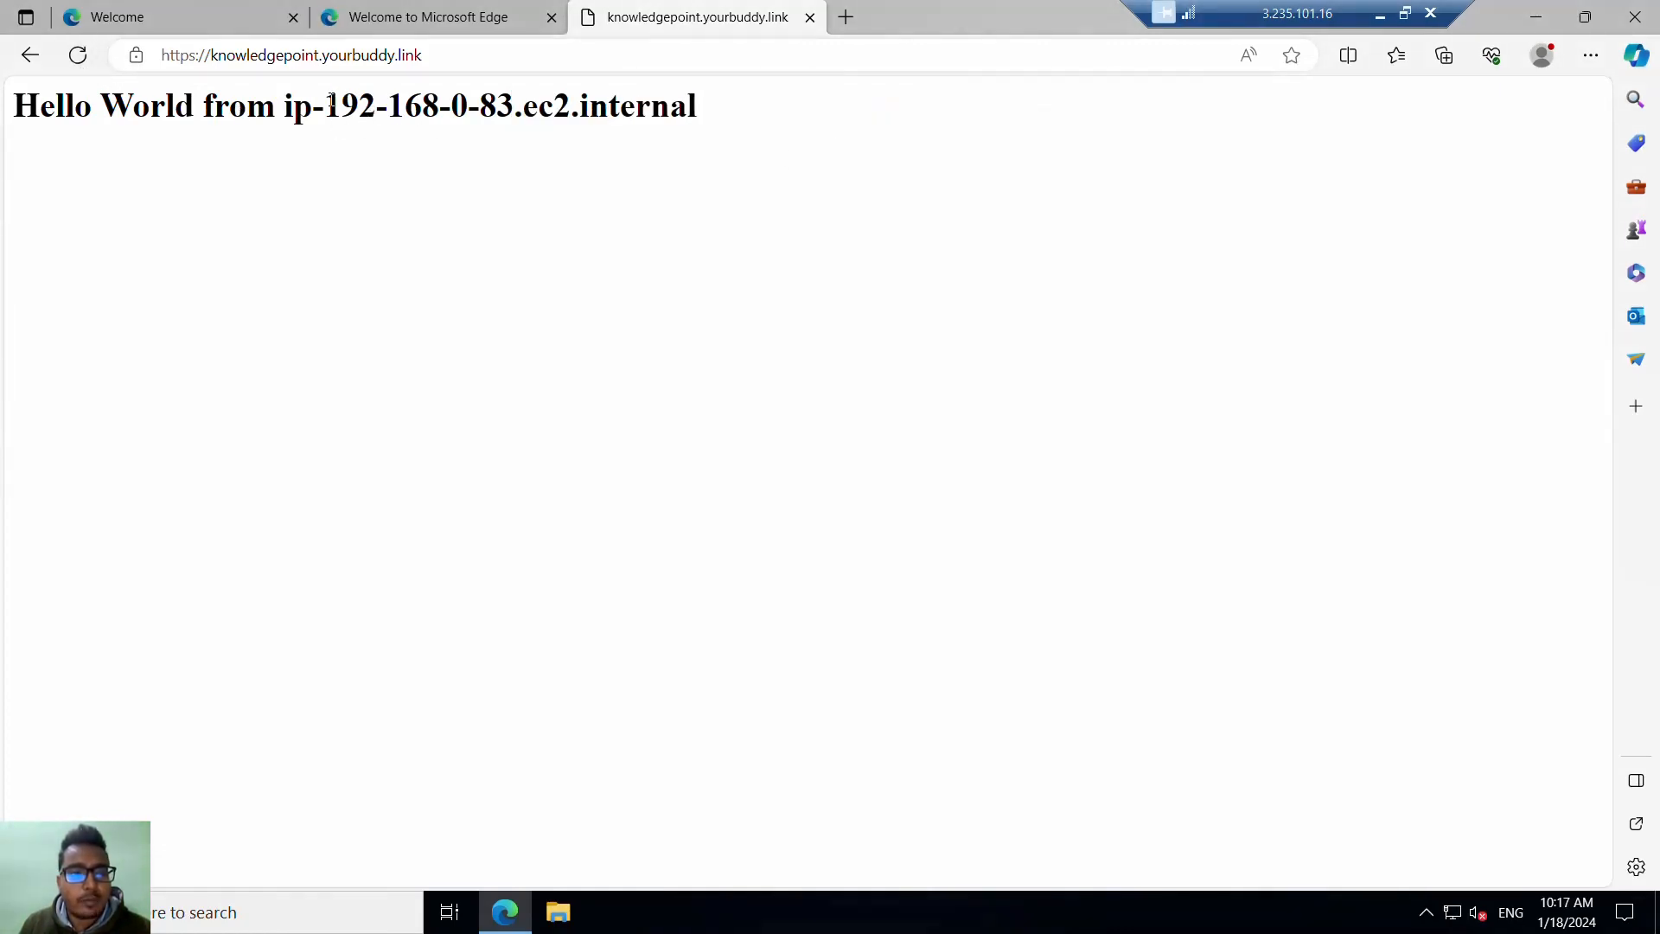
Compare the IP address in the remote page's greeting with the private IPv4 address of the running private instance in EC2
{"action": "left_click_drag", "start_coordinate": [329, 99], "coordinate": [514, 105]}
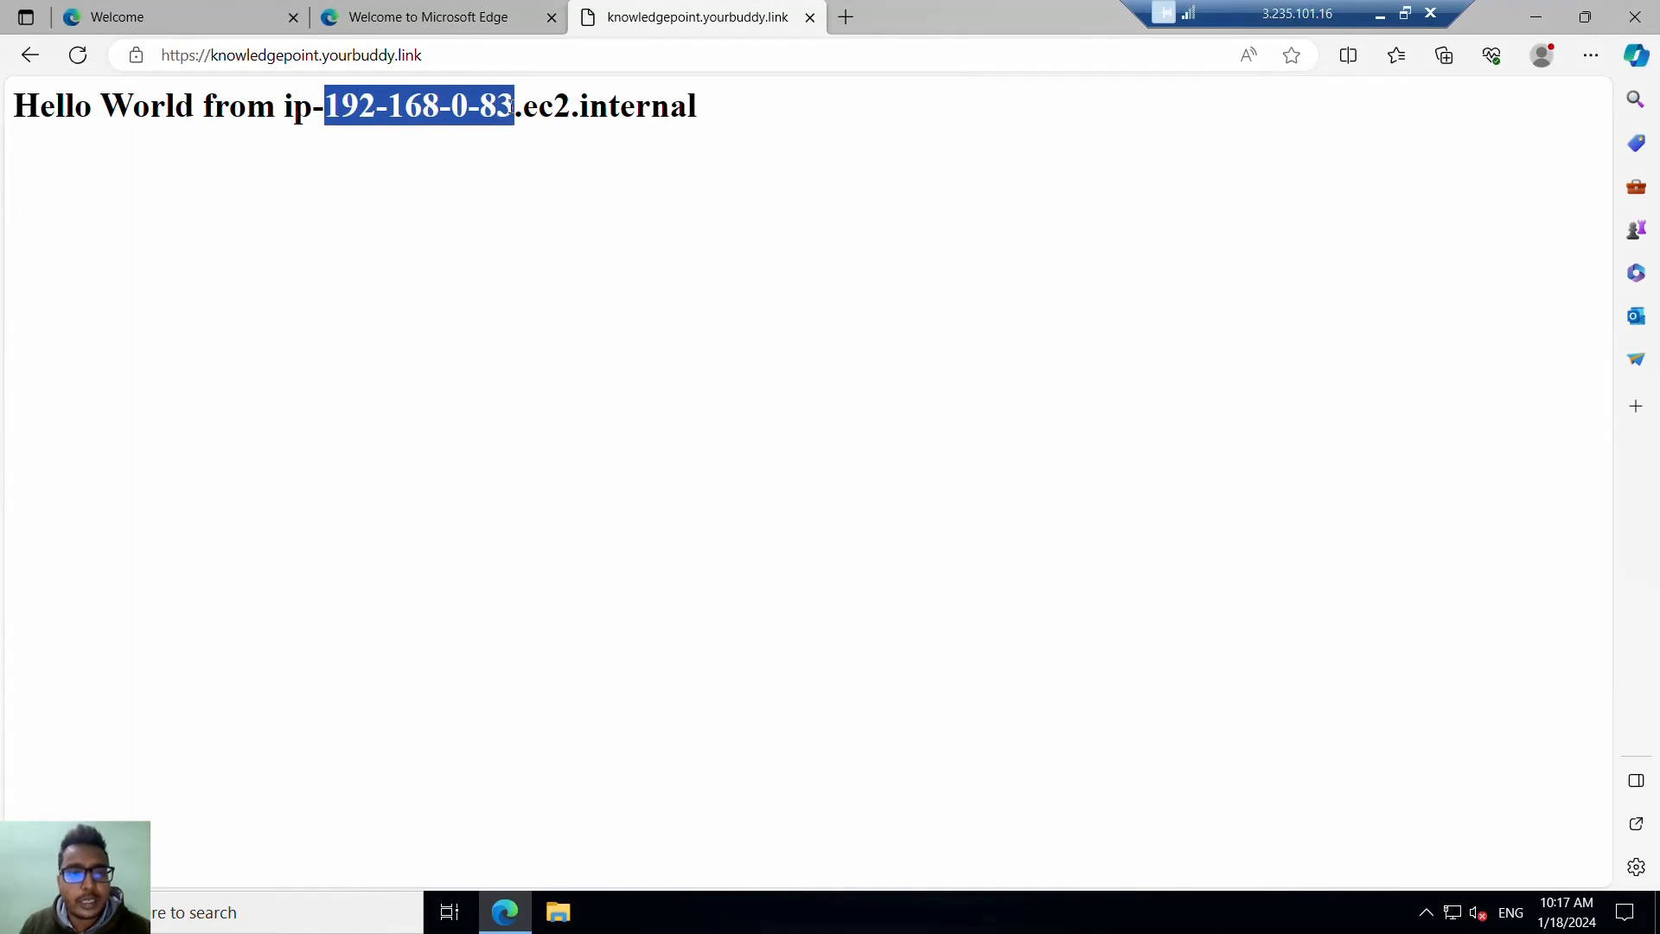
{"action": "left_click", "coordinate": [1379, 12]}
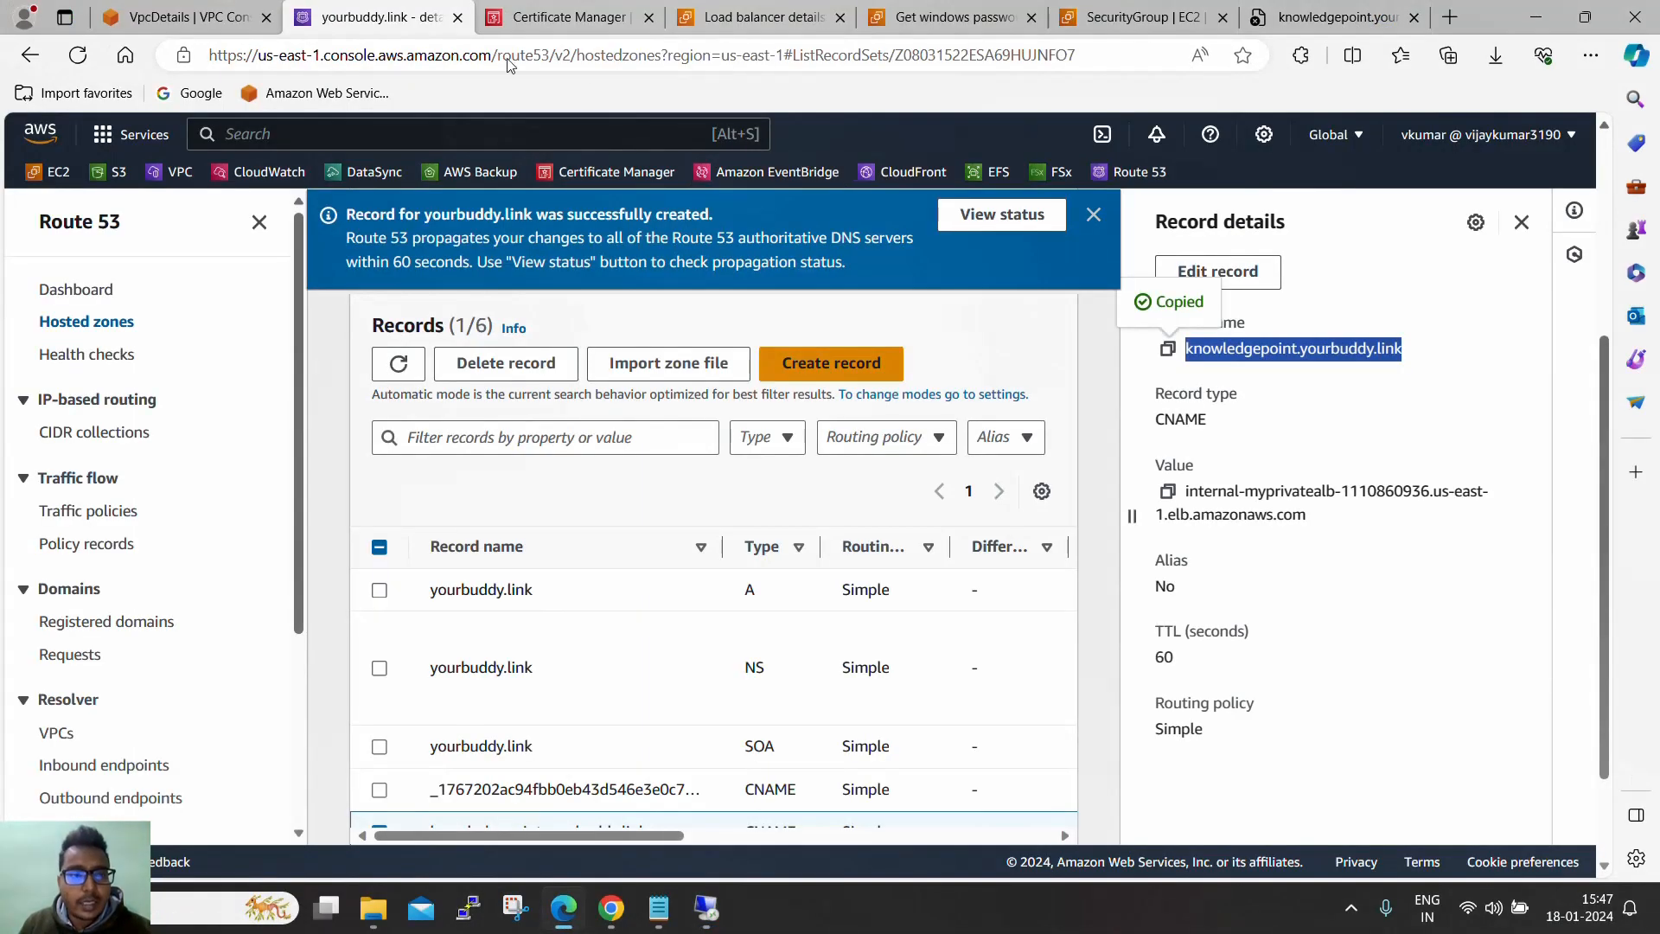
{"action": "left_click", "coordinate": [750, 19]}
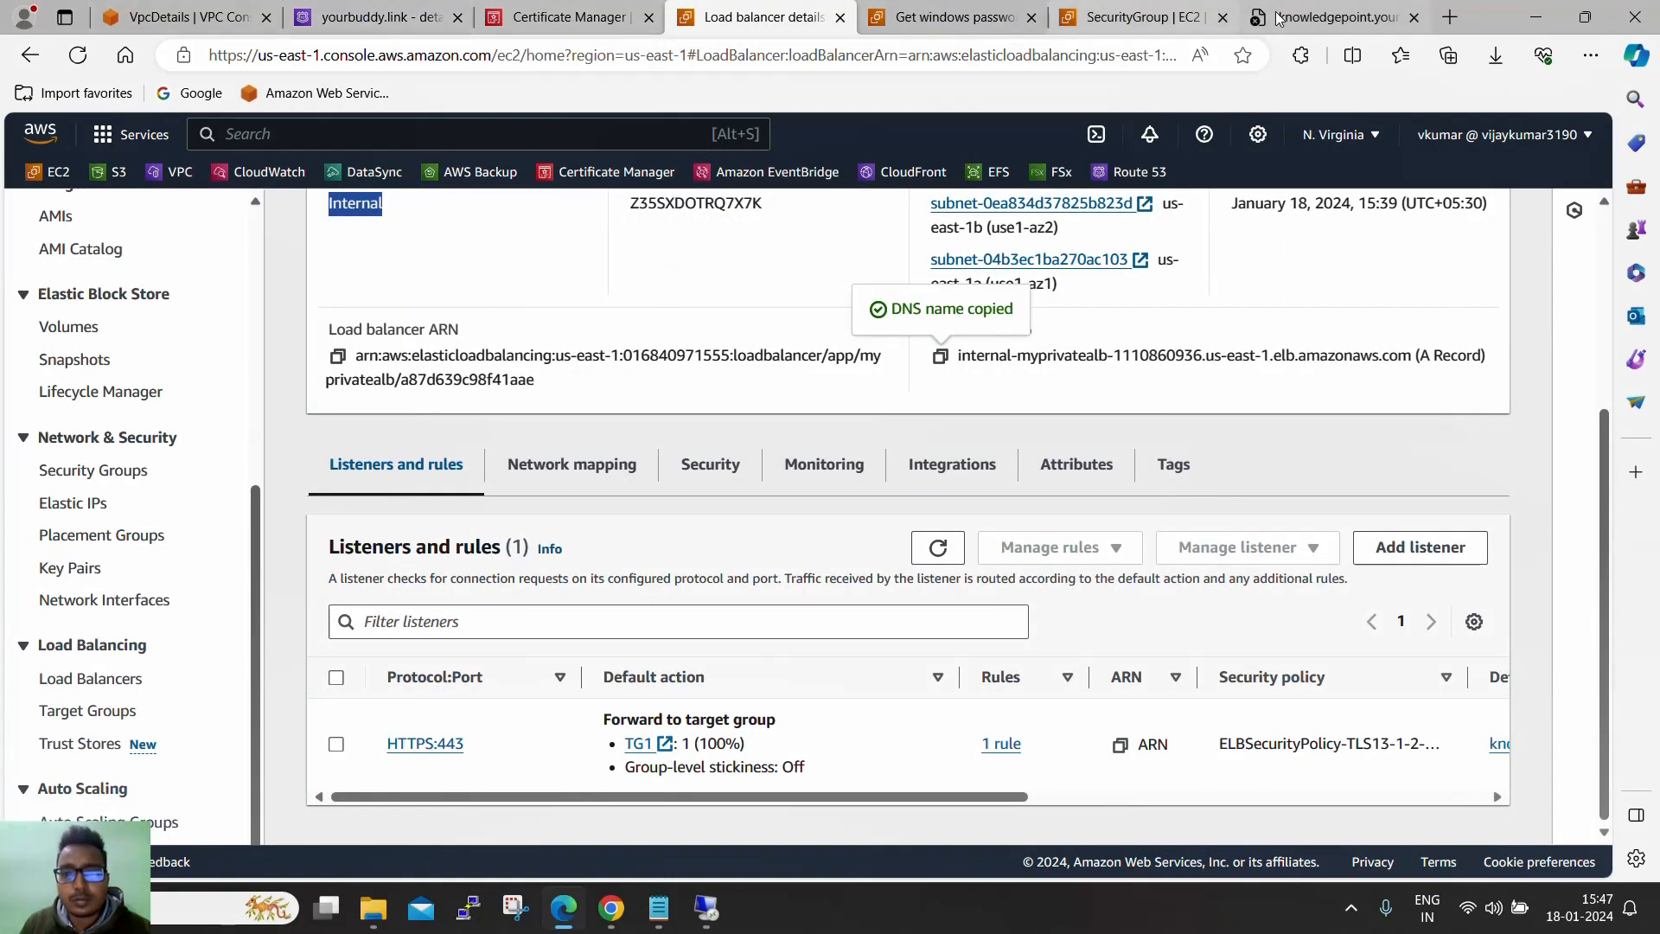
{"action": "left_click", "coordinate": [1132, 23]}
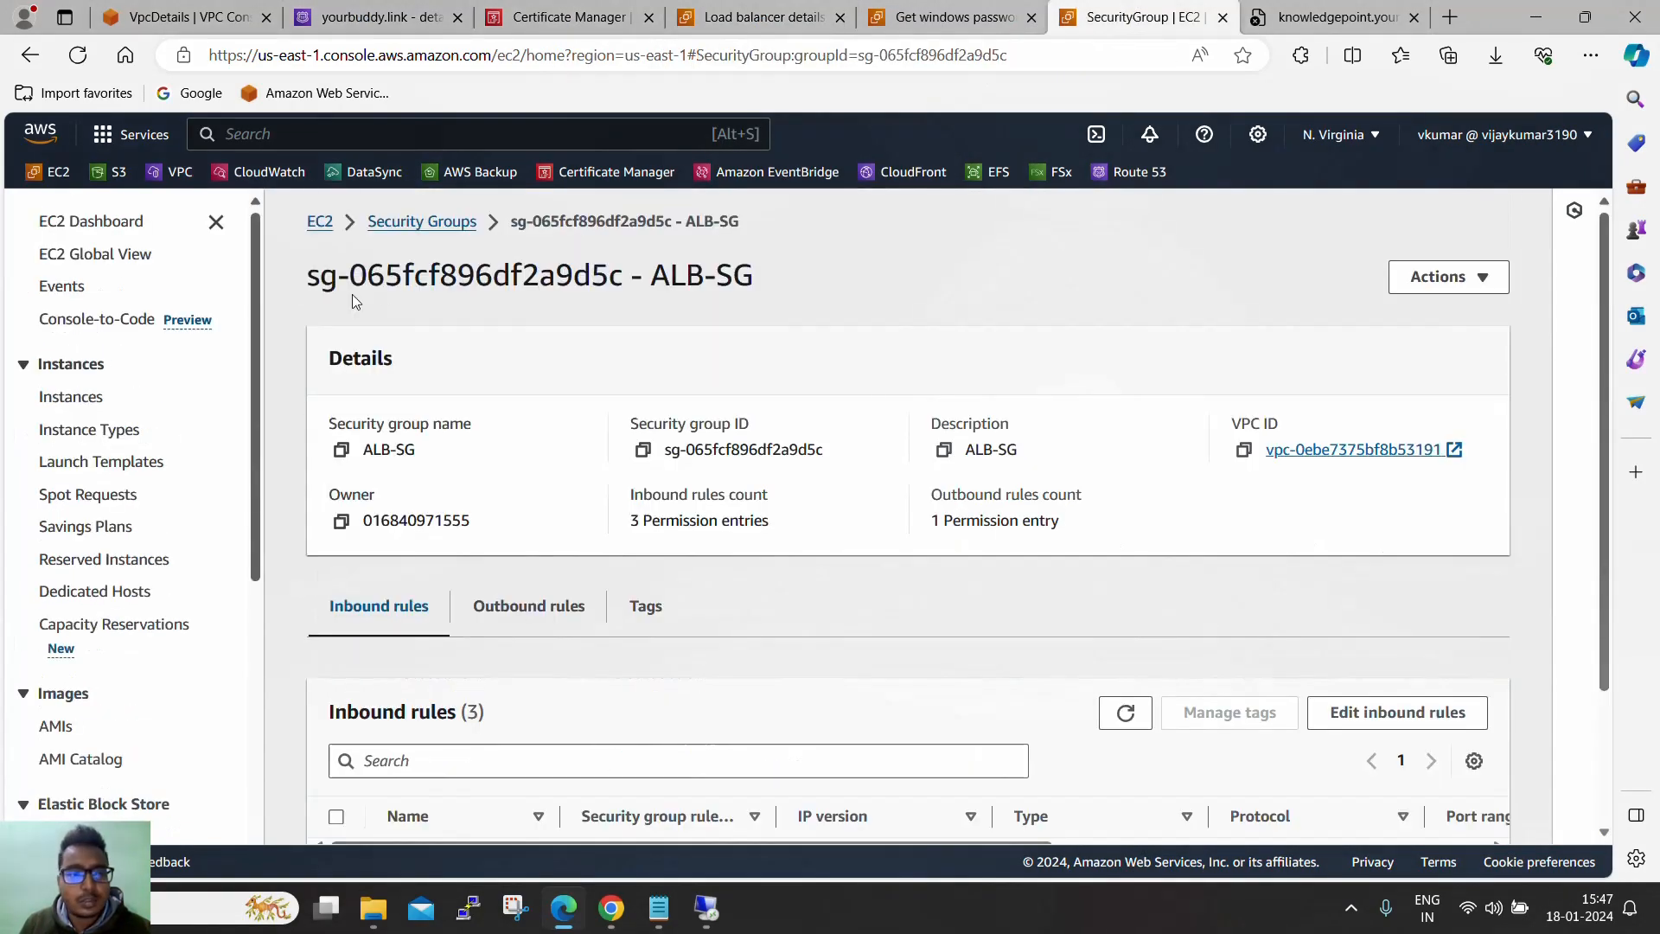
{"action": "left_click", "coordinate": [319, 219]}
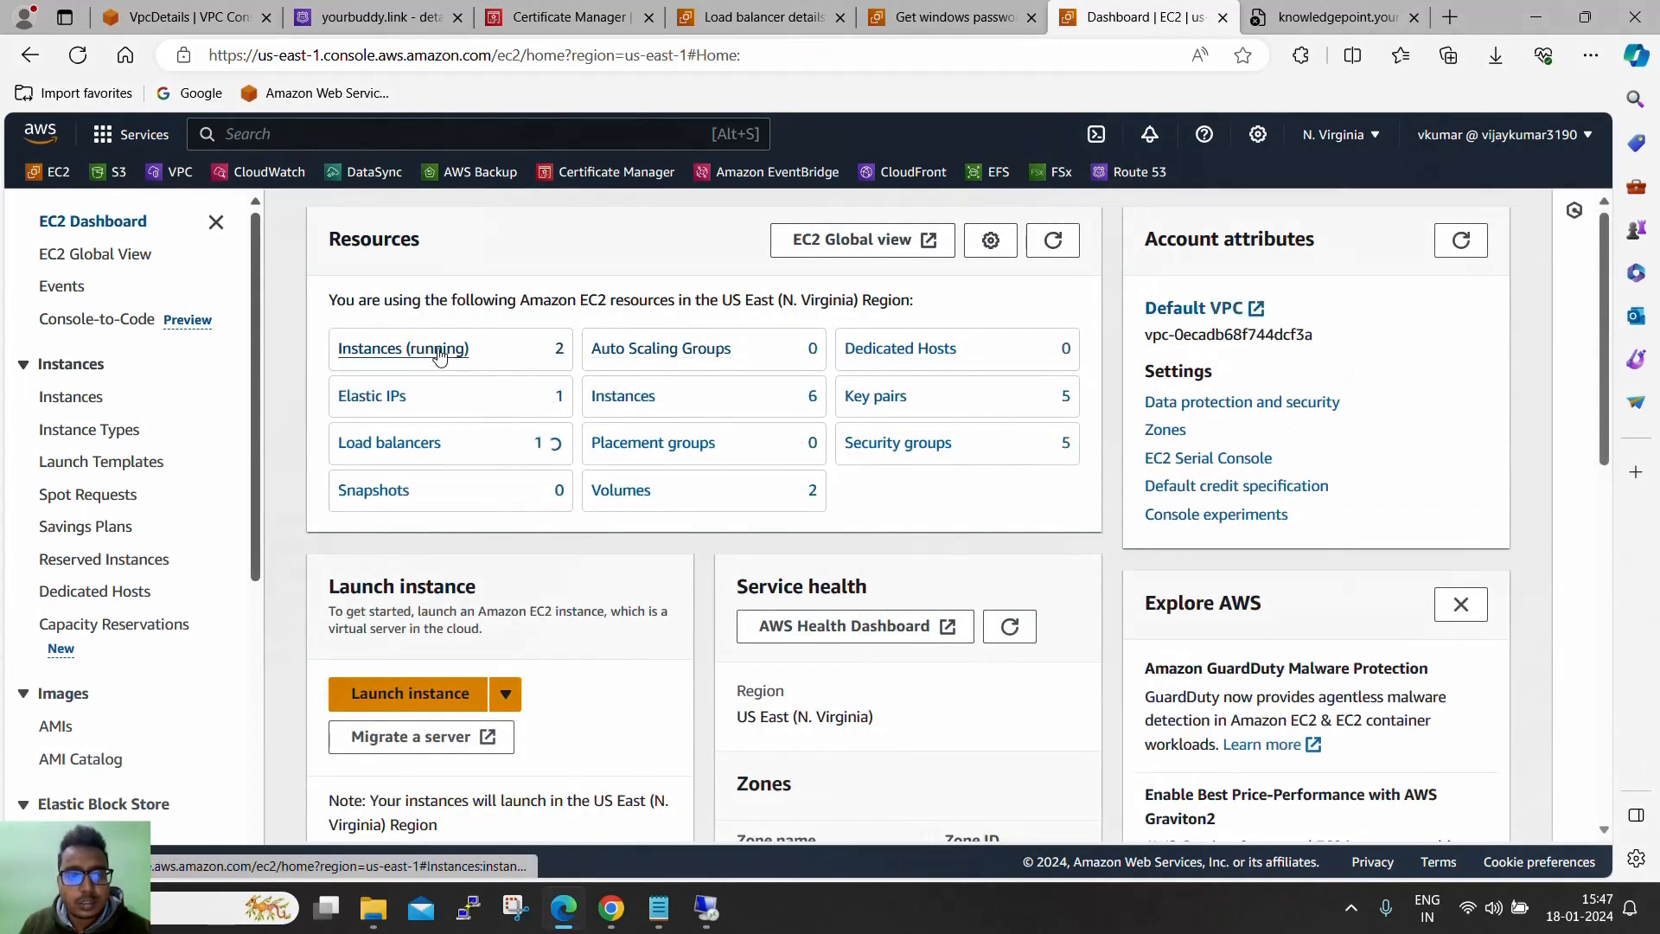
{"action": "left_click", "coordinate": [440, 351]}
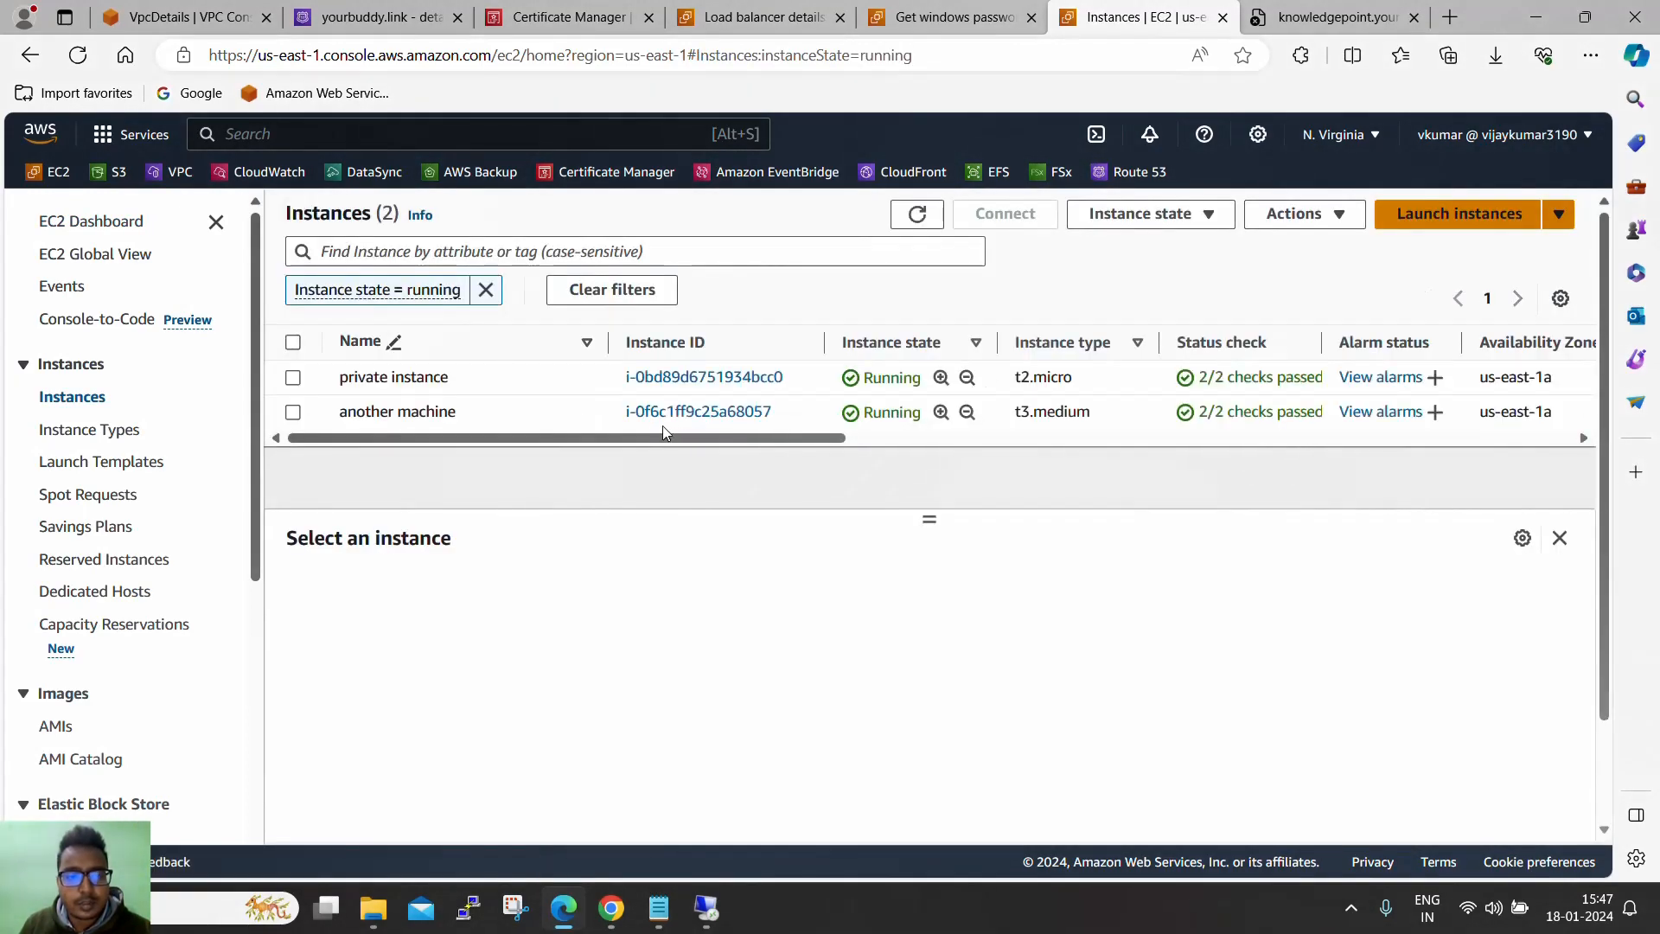
{"action": "left_click", "coordinate": [1005, 378]}
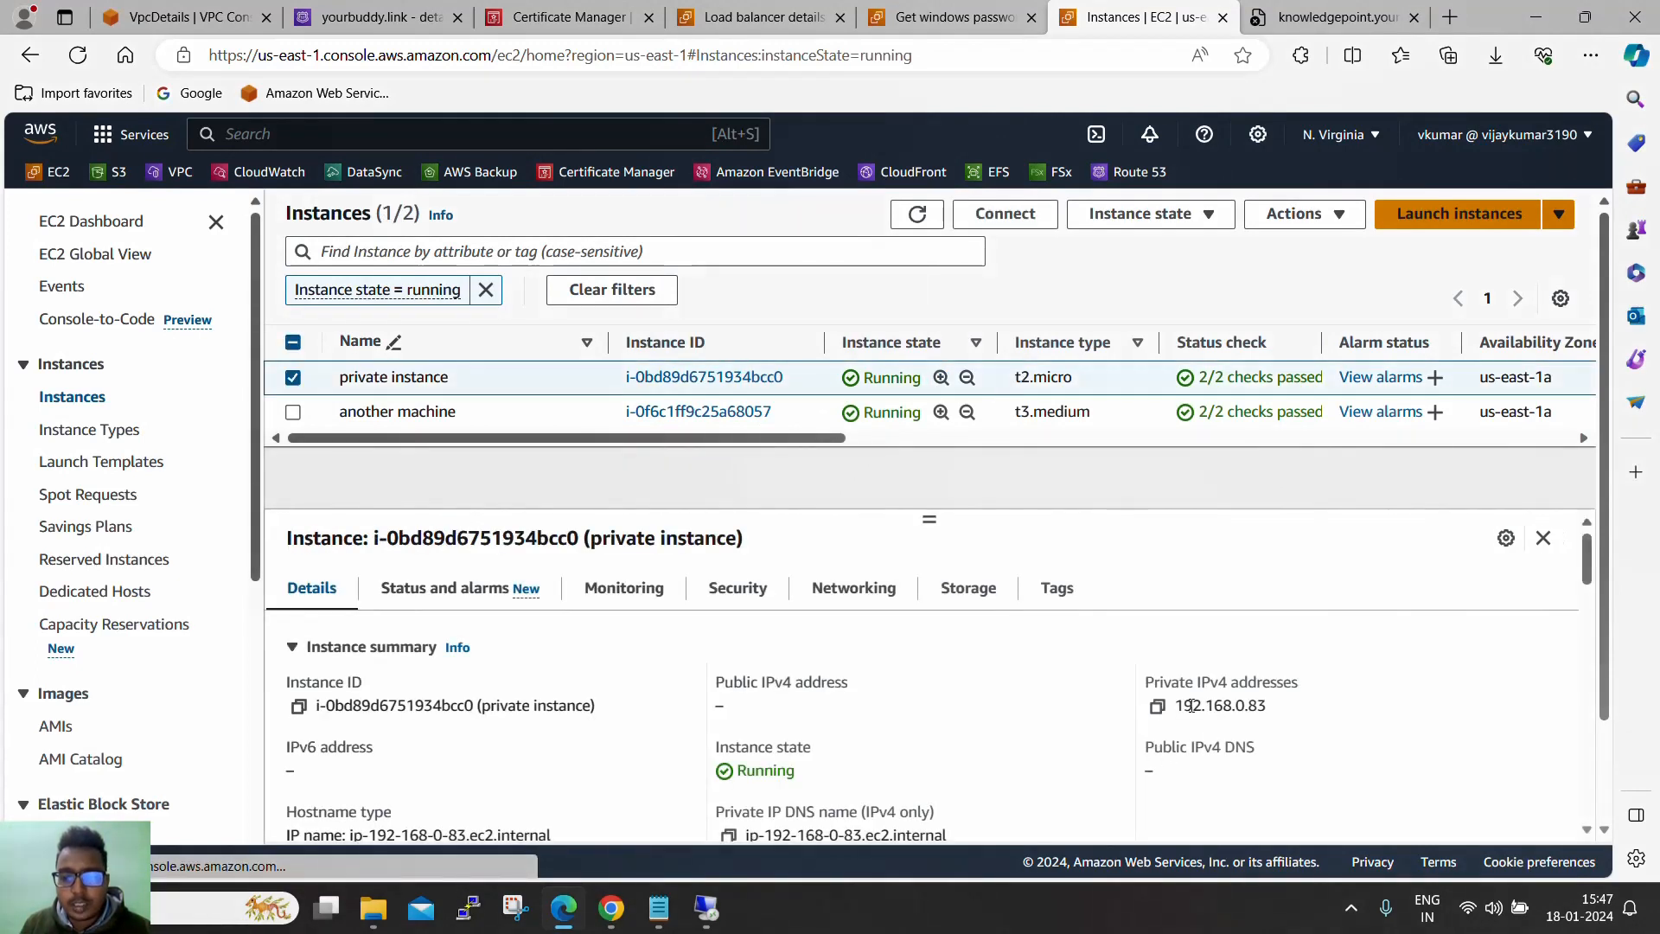
{"action": "left_click_drag", "start_coordinate": [1193, 706], "coordinate": [1270, 705]}
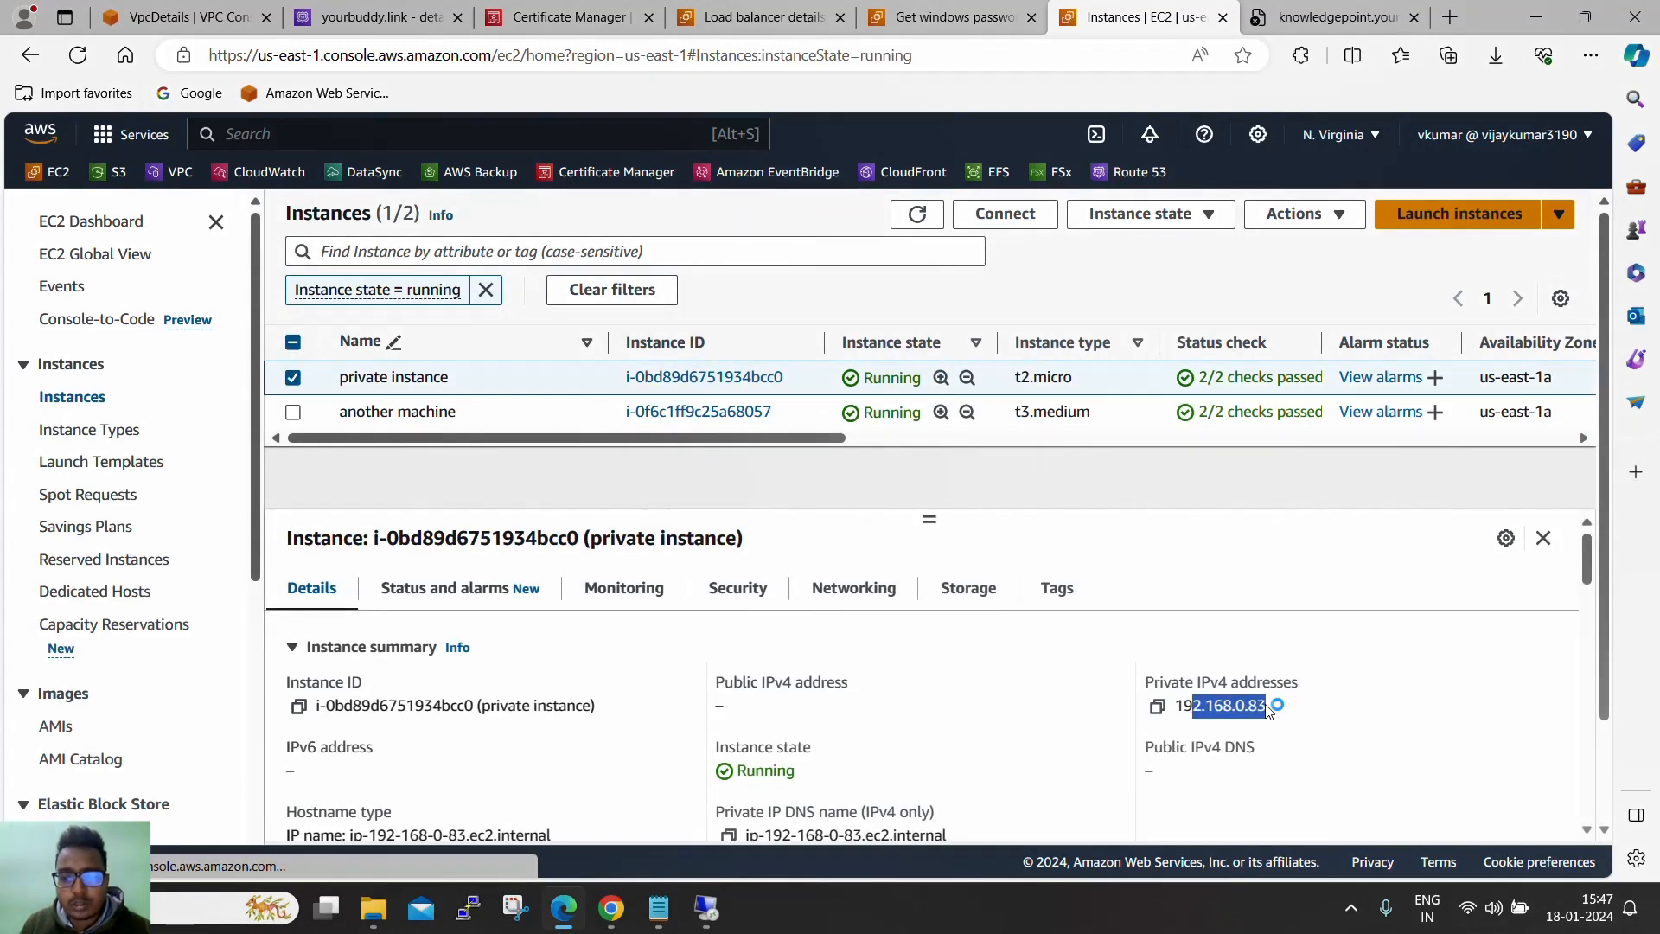
Reload knowledgepoint.yourbuddy.link in the remote machine's browser and close the two welcome tabs
{"action": "left_click", "coordinate": [710, 909]}
{"action": "left_click", "coordinate": [388, 121]}
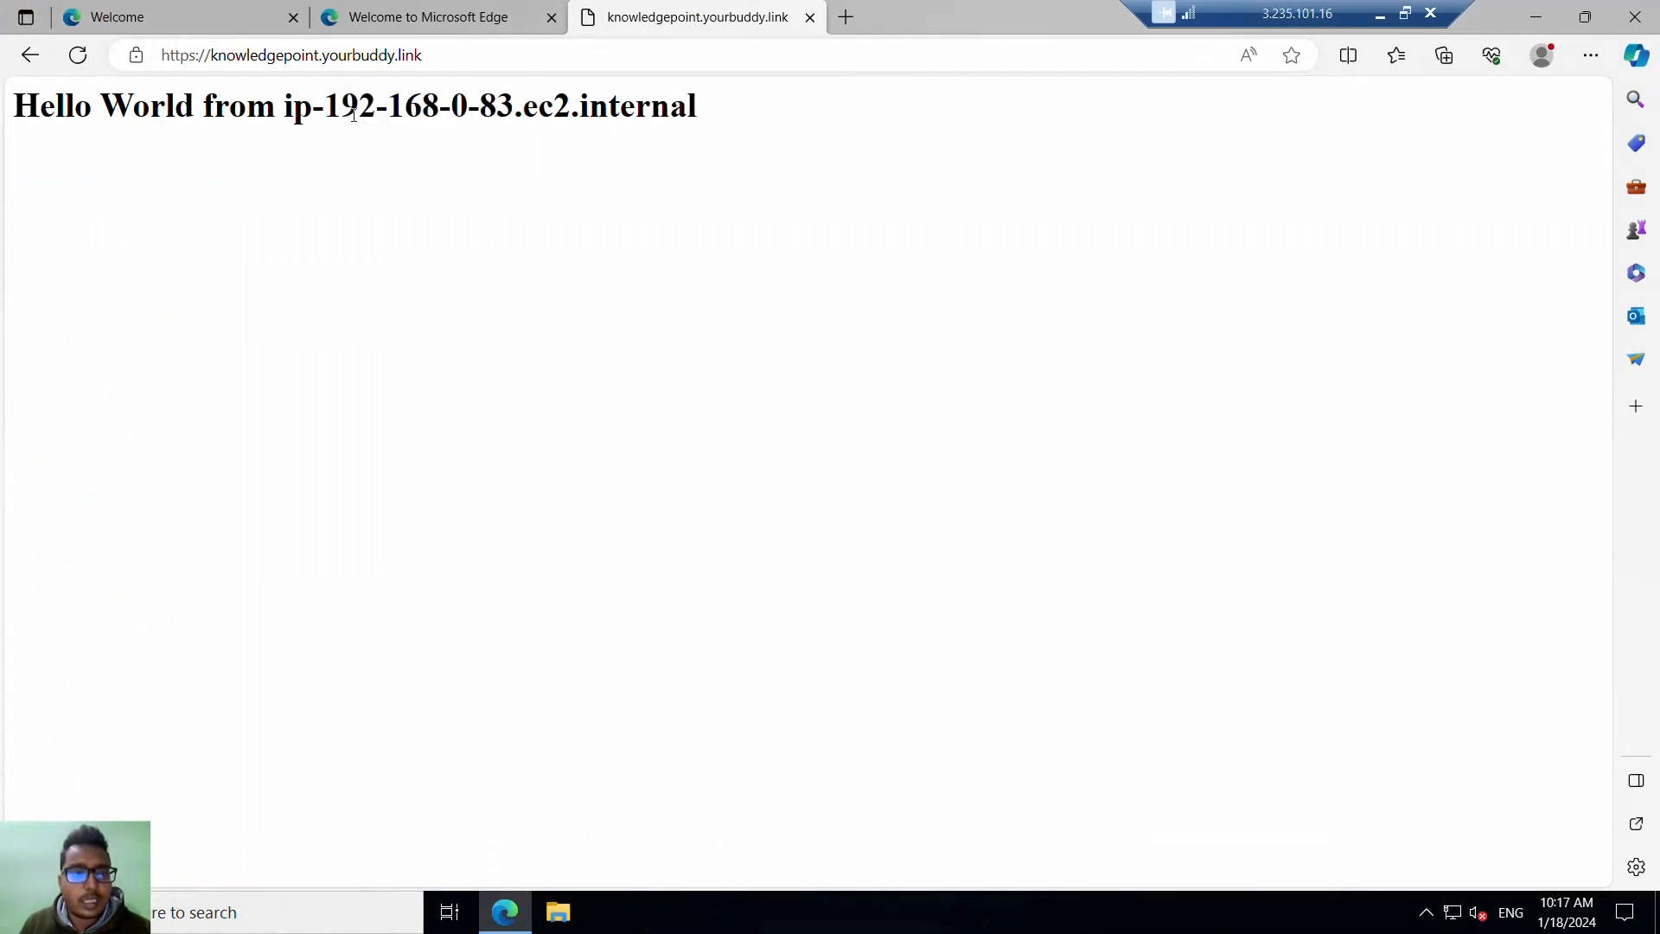
{"action": "left_click", "coordinate": [77, 54]}
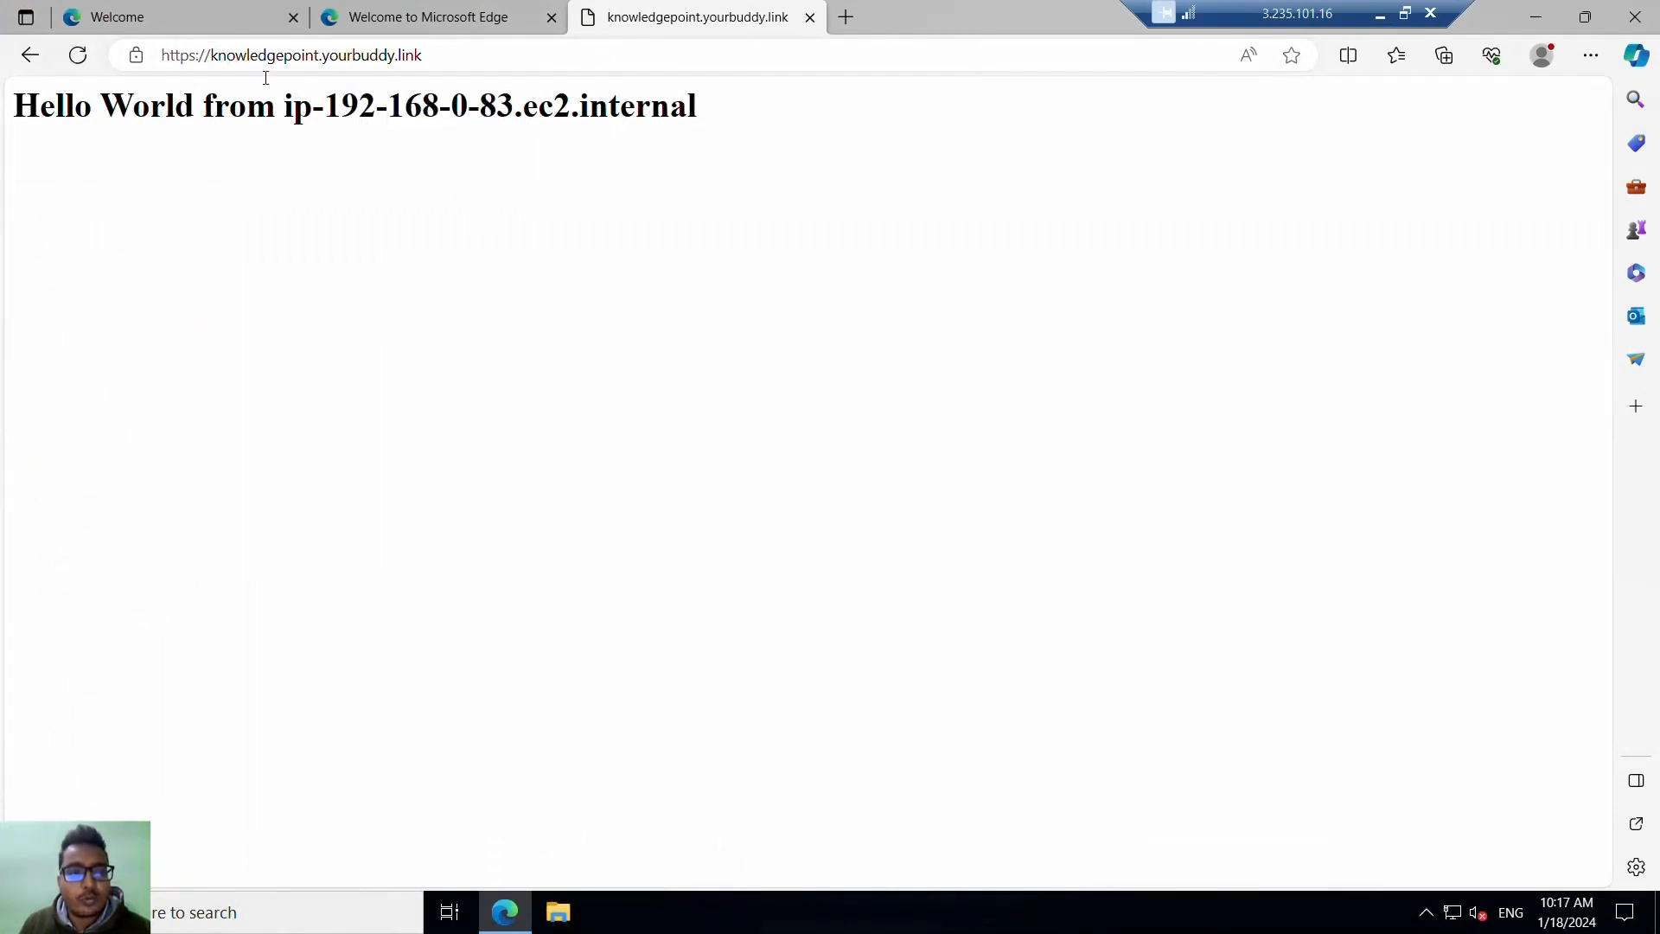
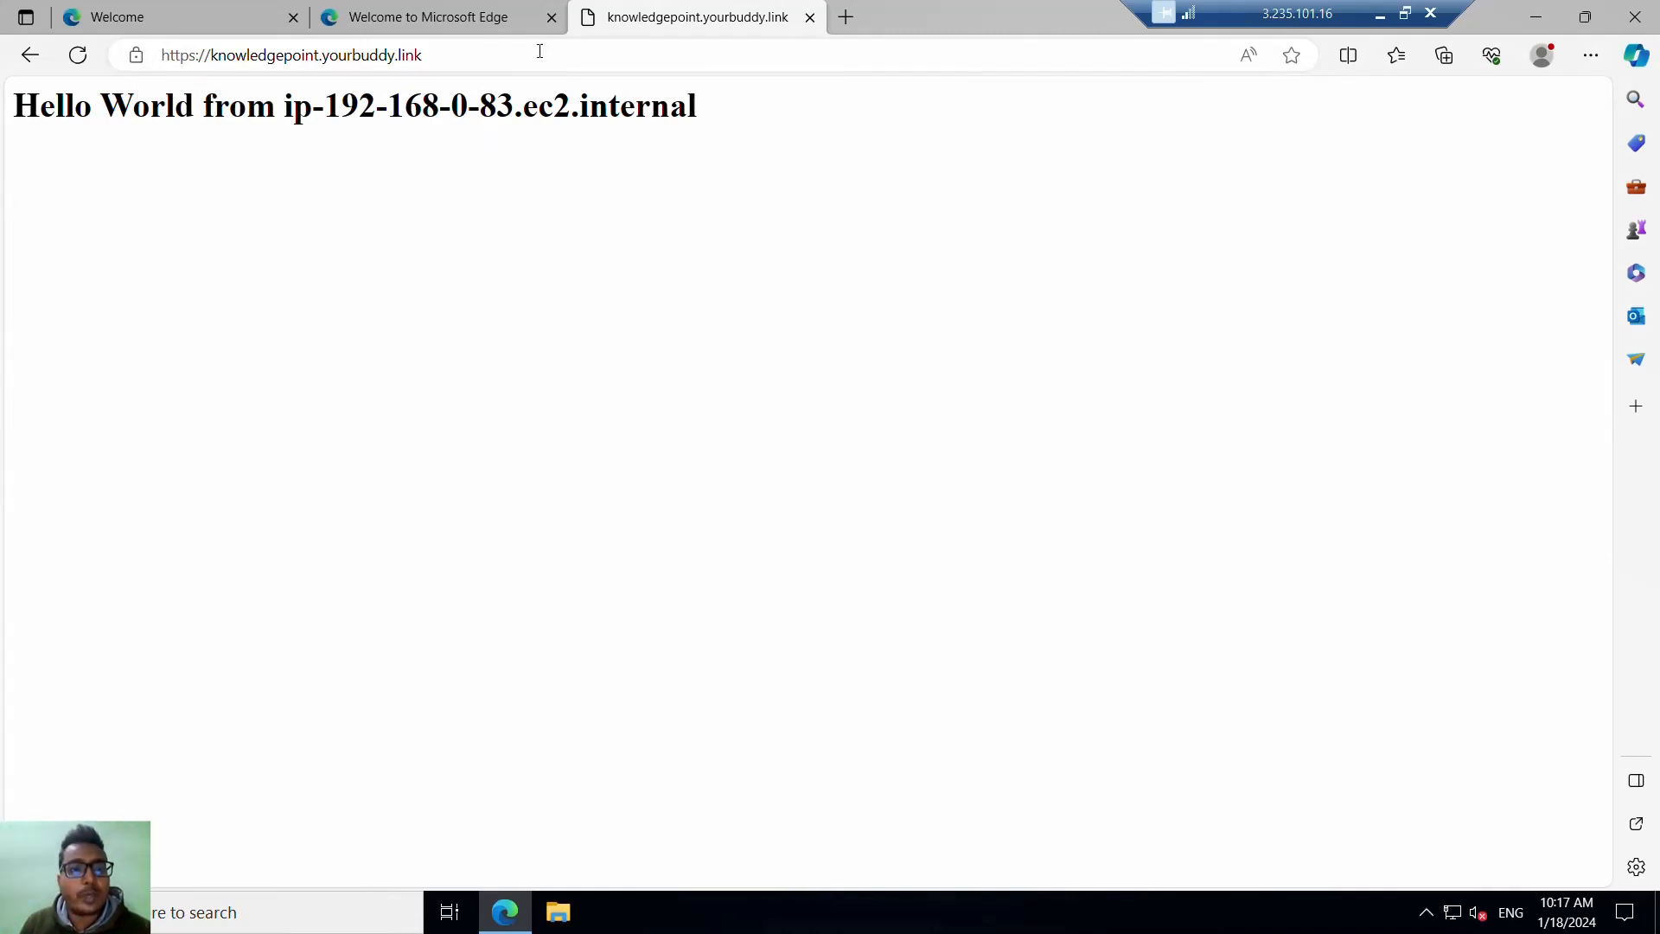
{"action": "left_click", "coordinate": [552, 17]}
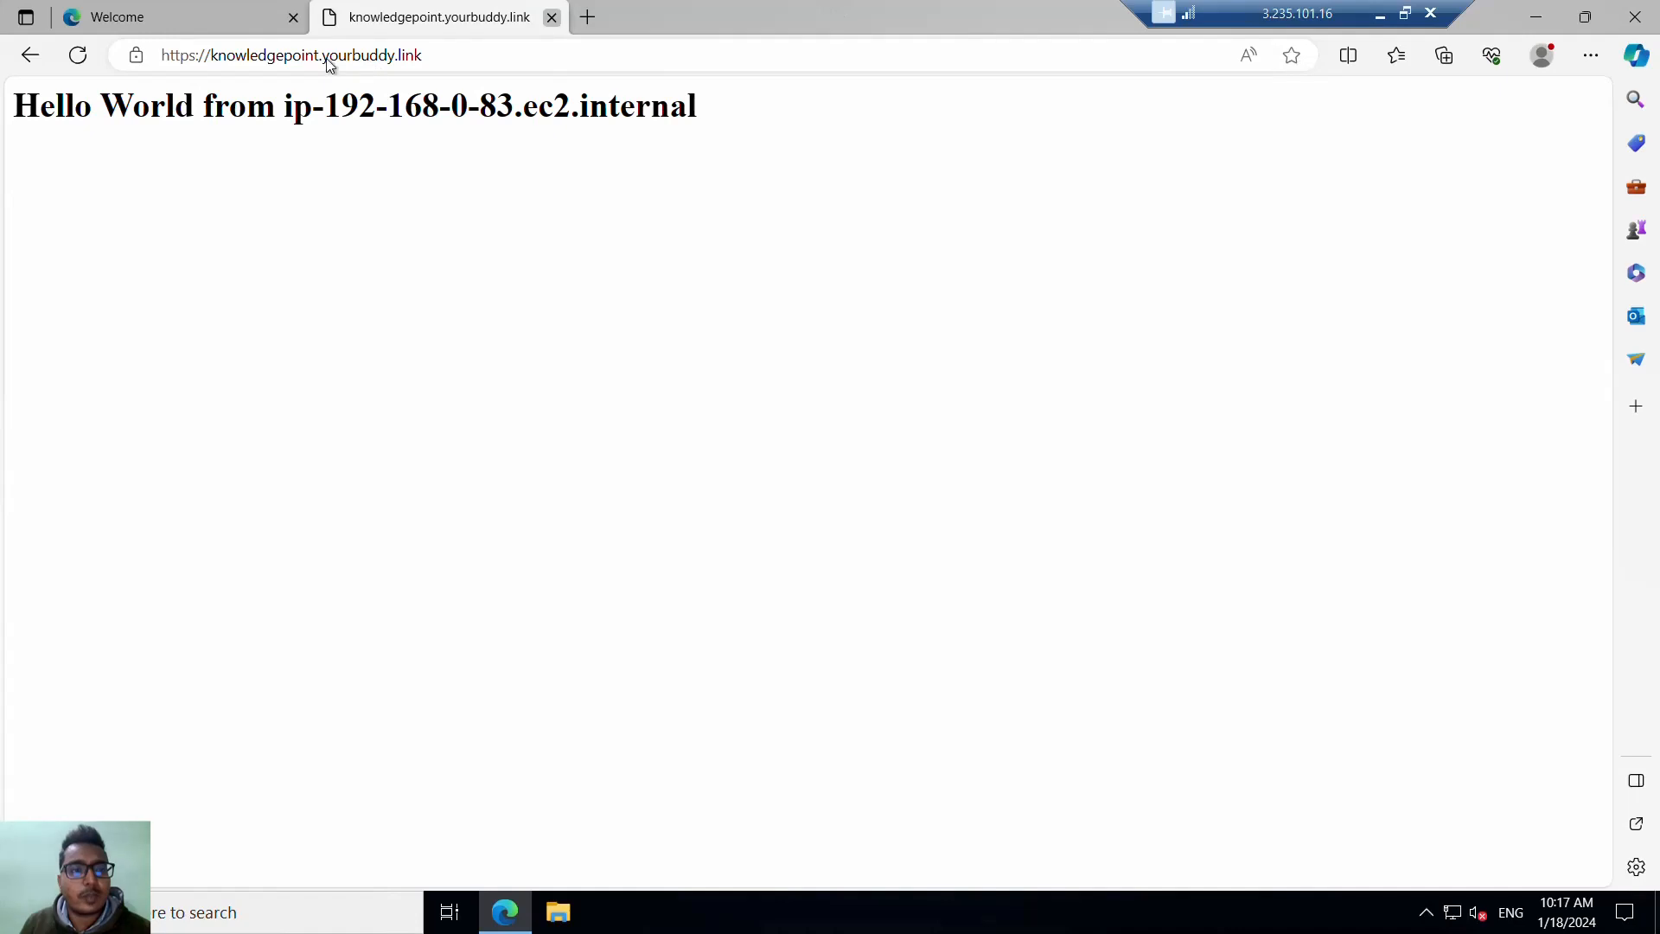
{"action": "left_click", "coordinate": [293, 18]}
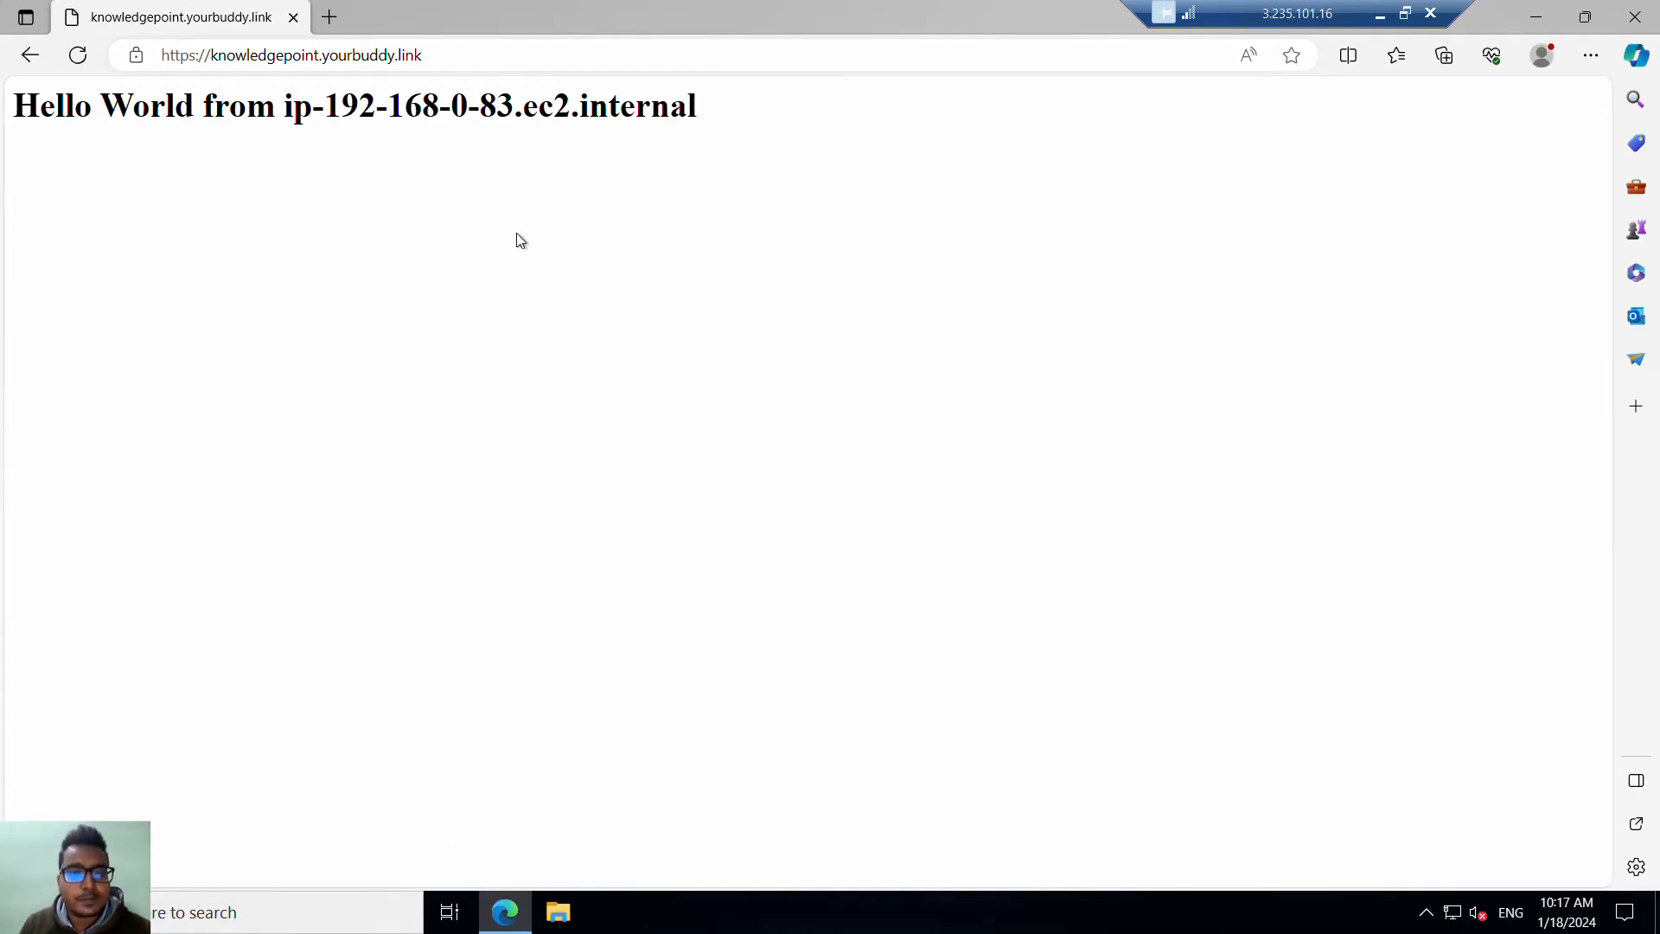
{"action": "left_click", "coordinate": [468, 55]}
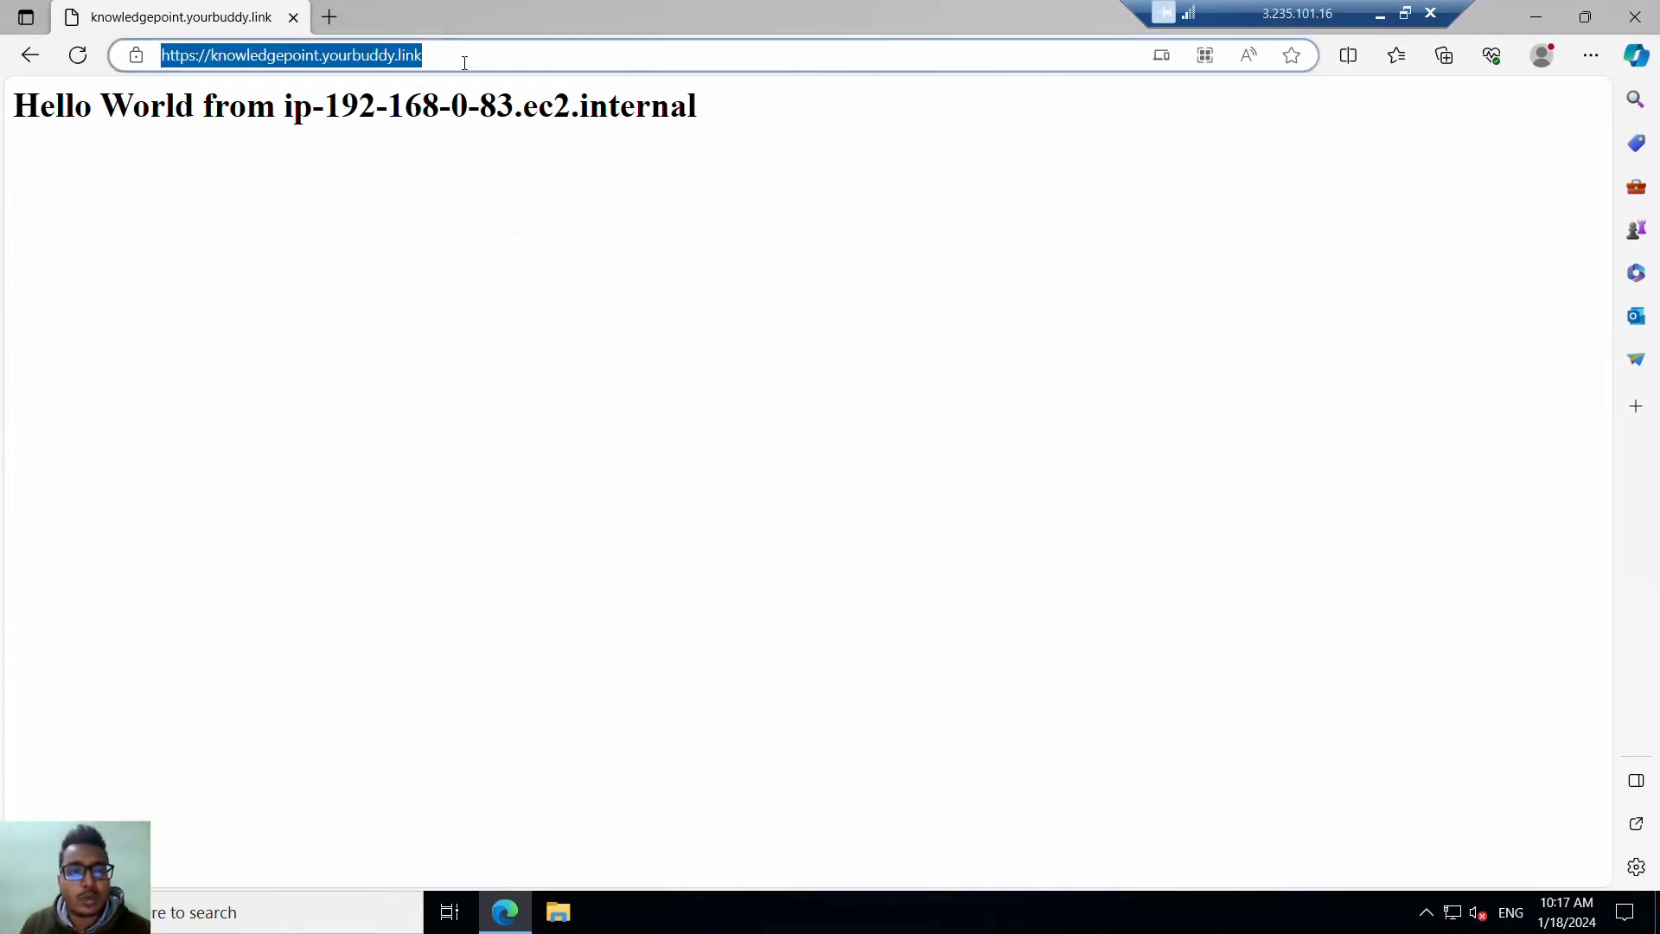
{"action": "left_click", "coordinate": [464, 59]}
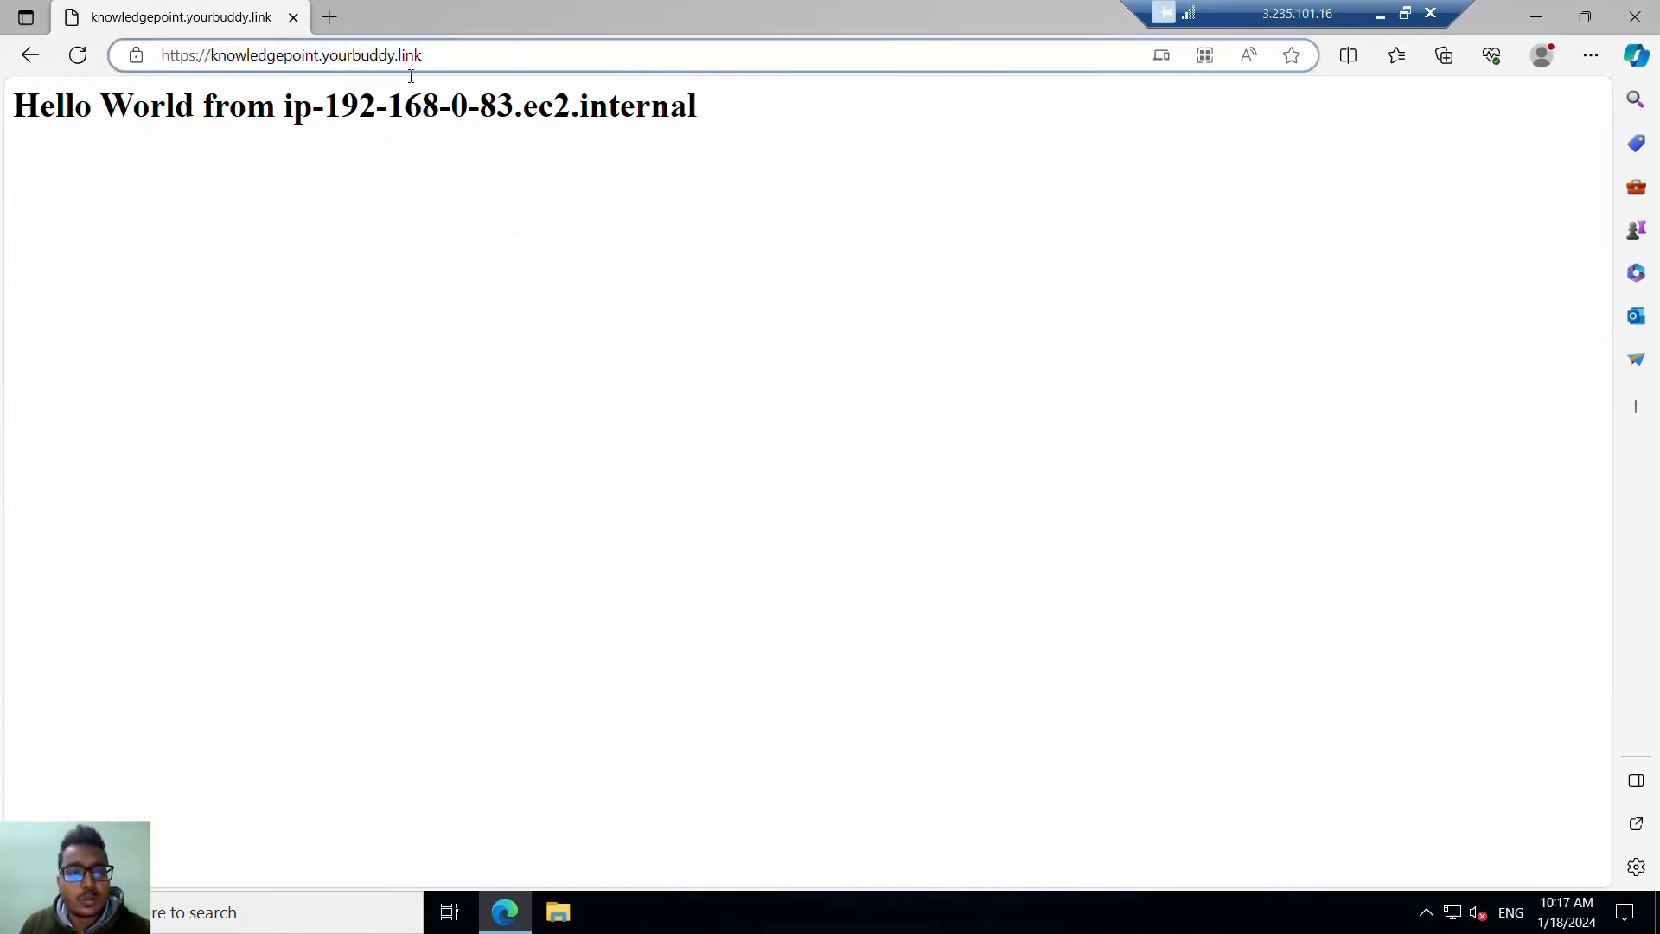
Return to the AWS console and start adding a rule to the HTTPS:443 listener of myprivatealb
{"action": "left_click", "coordinate": [1379, 16]}
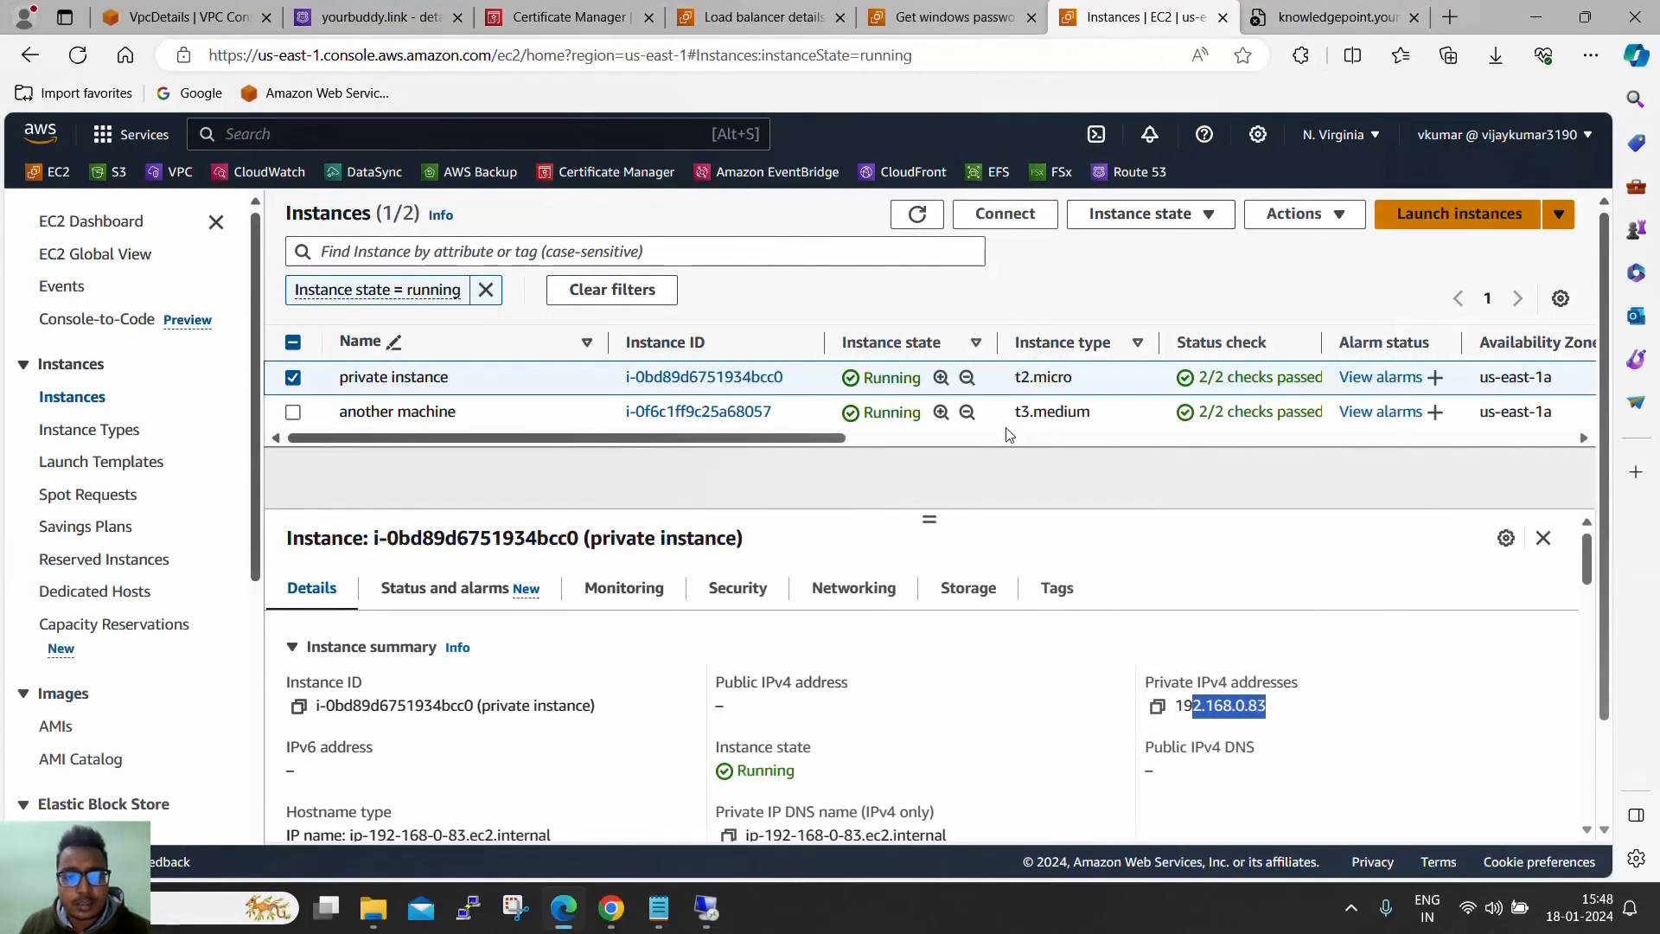
{"action": "left_click", "coordinate": [812, 26]}
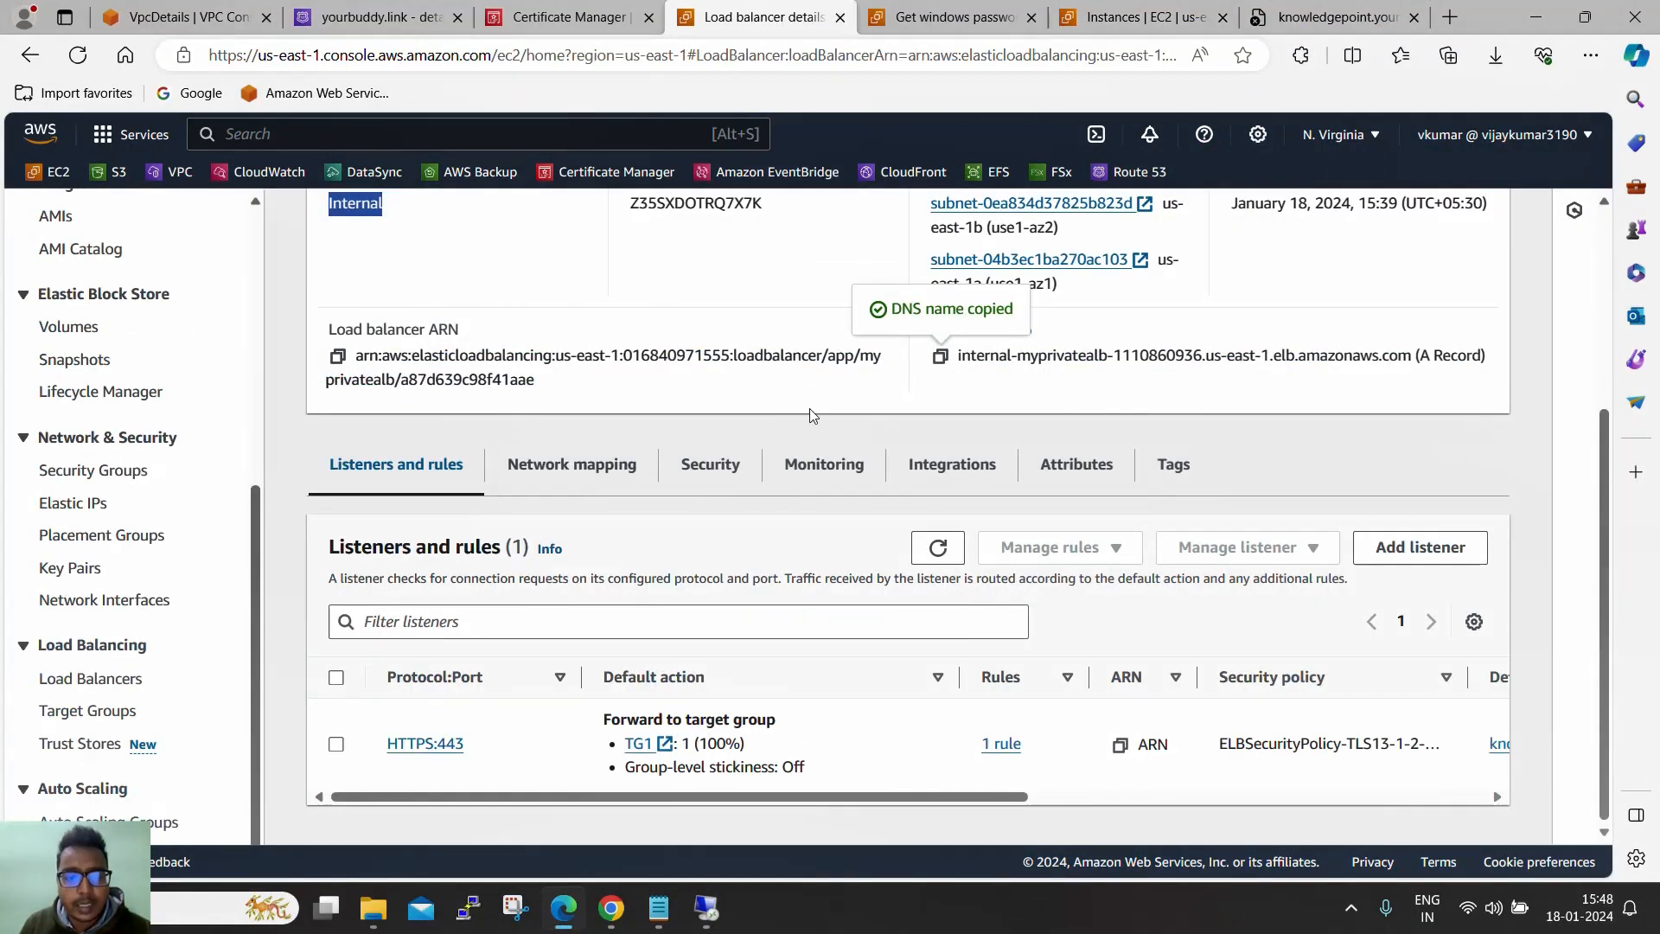
{"action": "left_click", "coordinate": [1001, 743]}
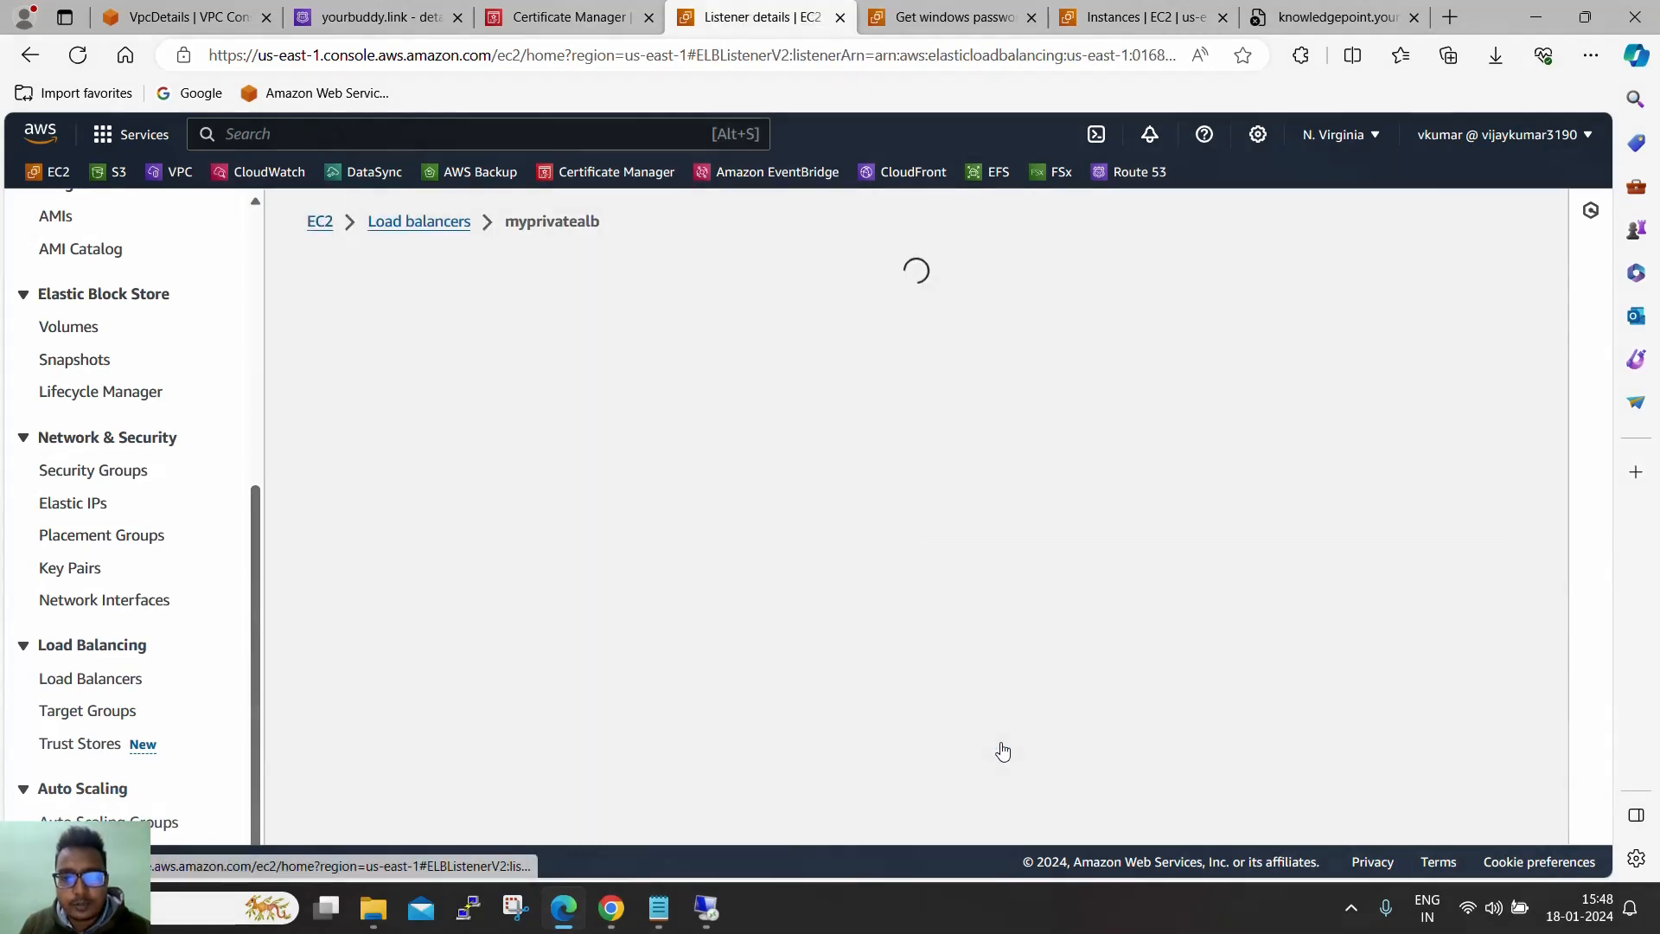
{"action": "scroll", "coordinate": [900, 501], "scroll_direction": "down", "scroll_amount": 5}
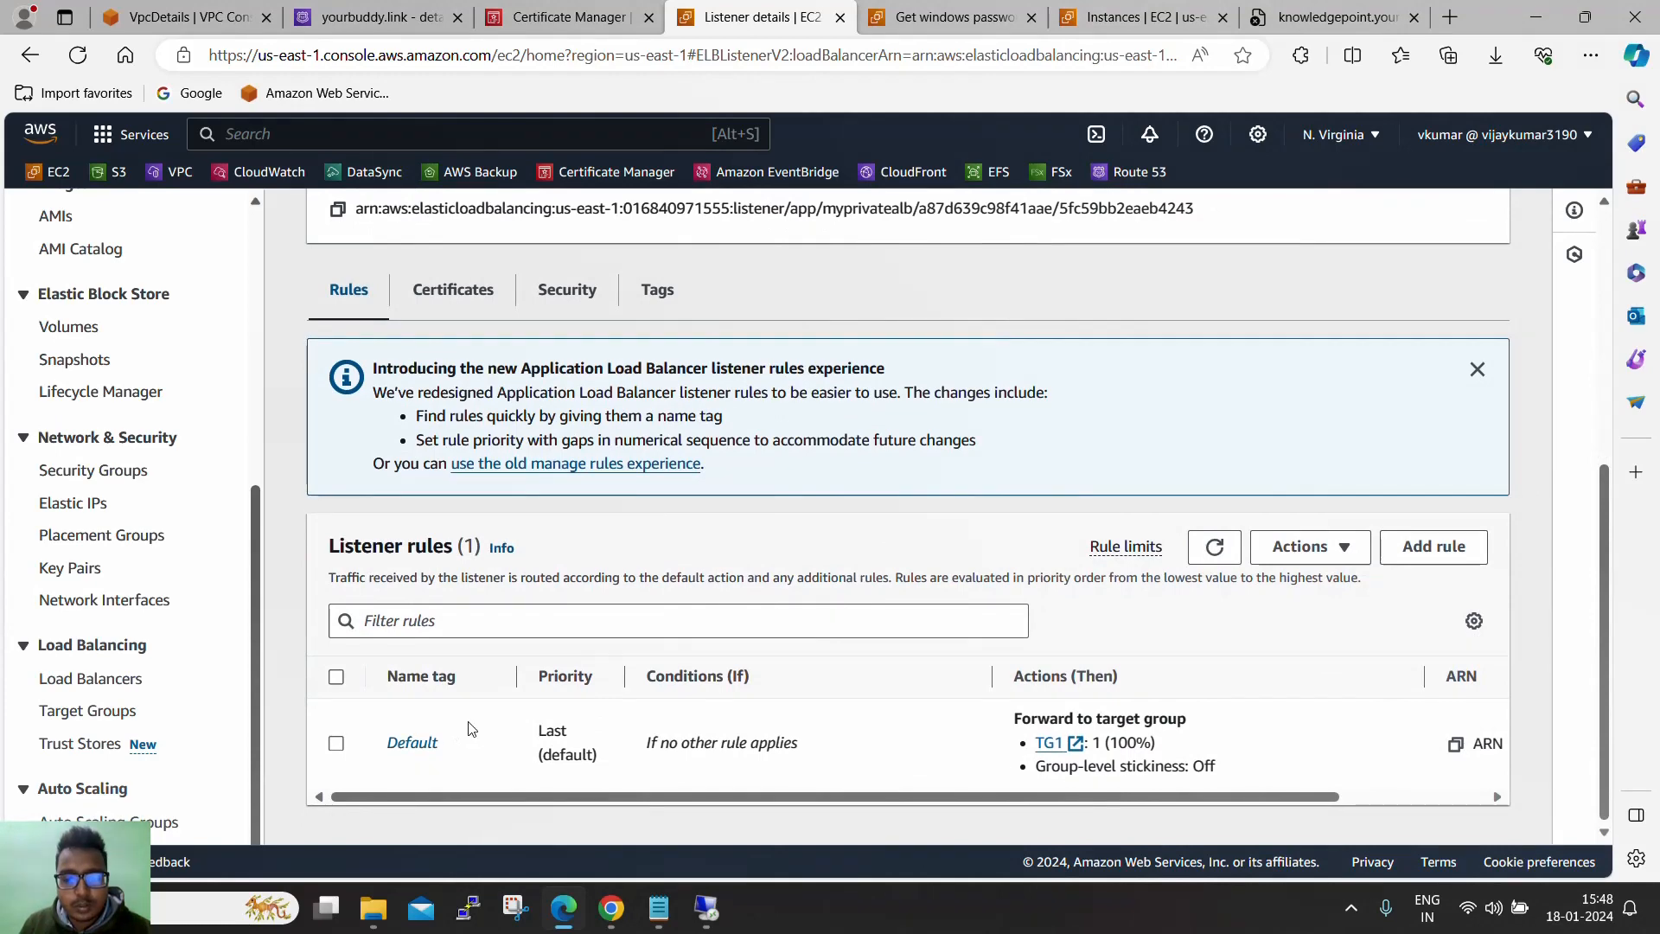
{"action": "left_click", "coordinate": [1418, 548]}
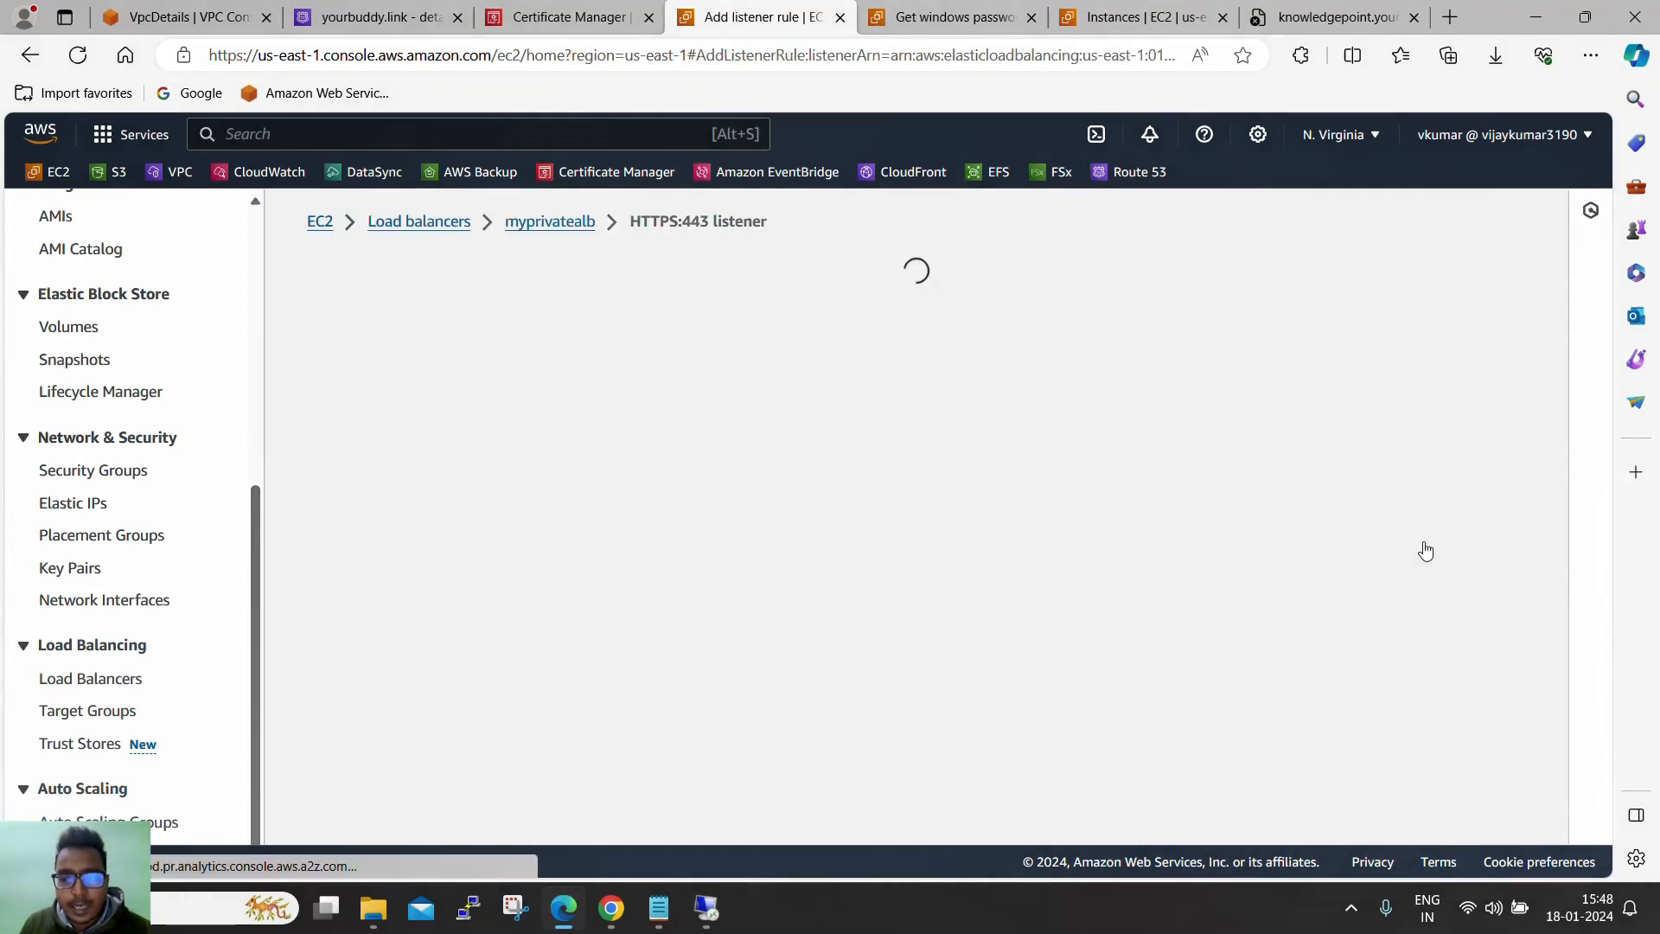
{"action": "left_click", "coordinate": [600, 593]}
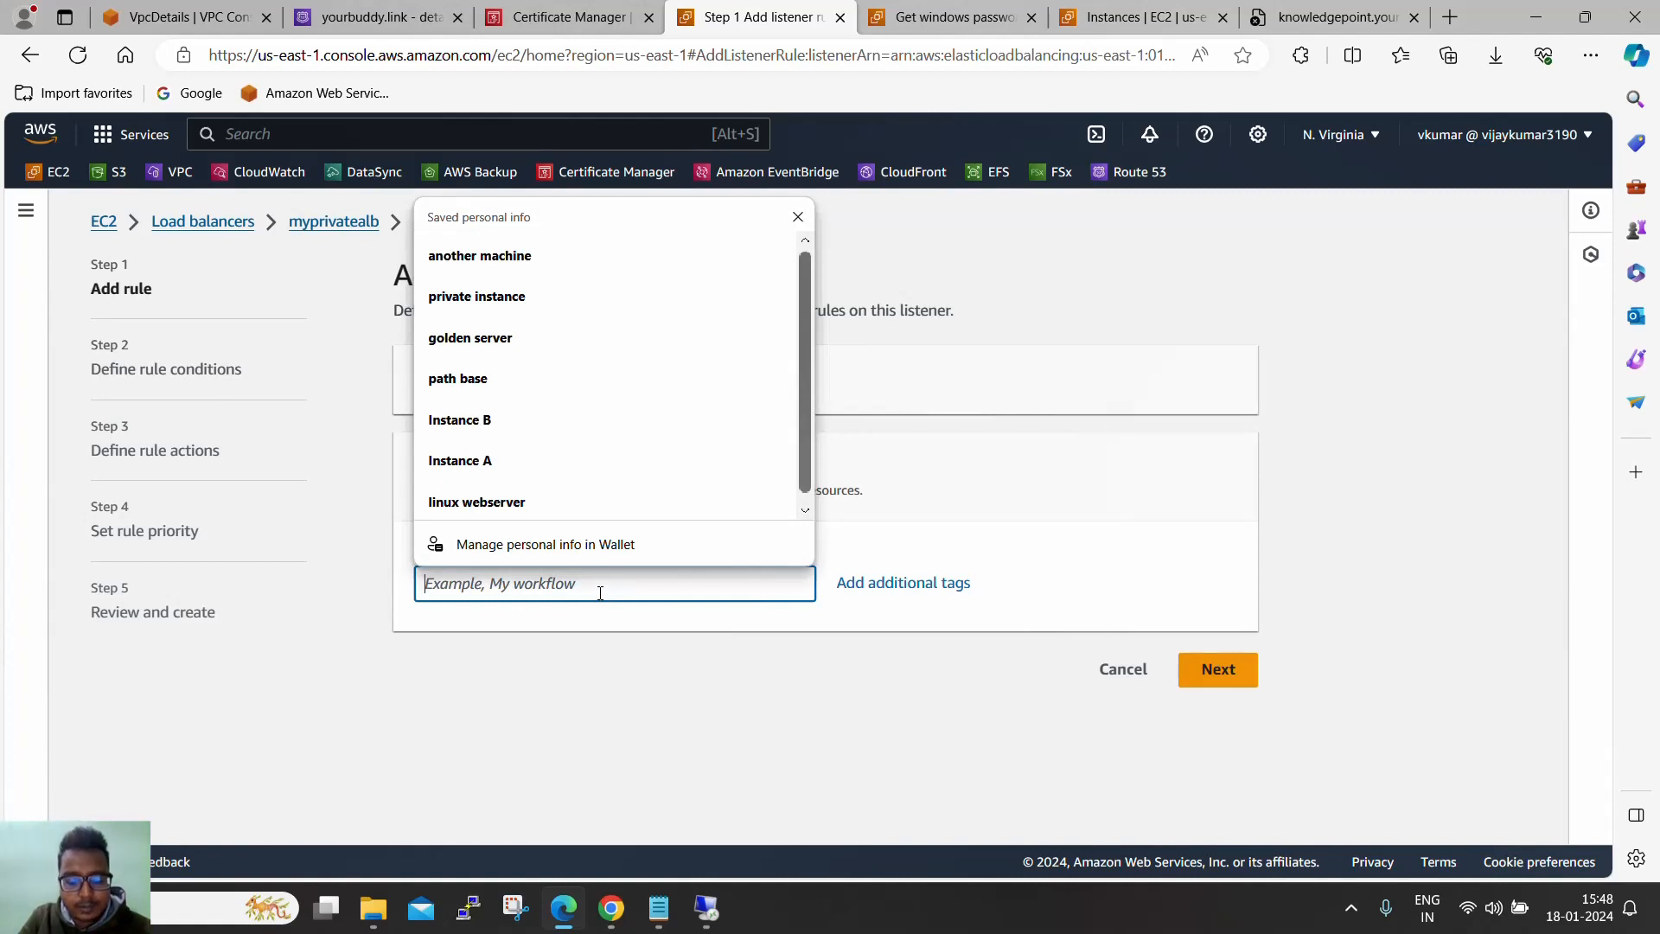
{"action": "type", "text": "fr"}
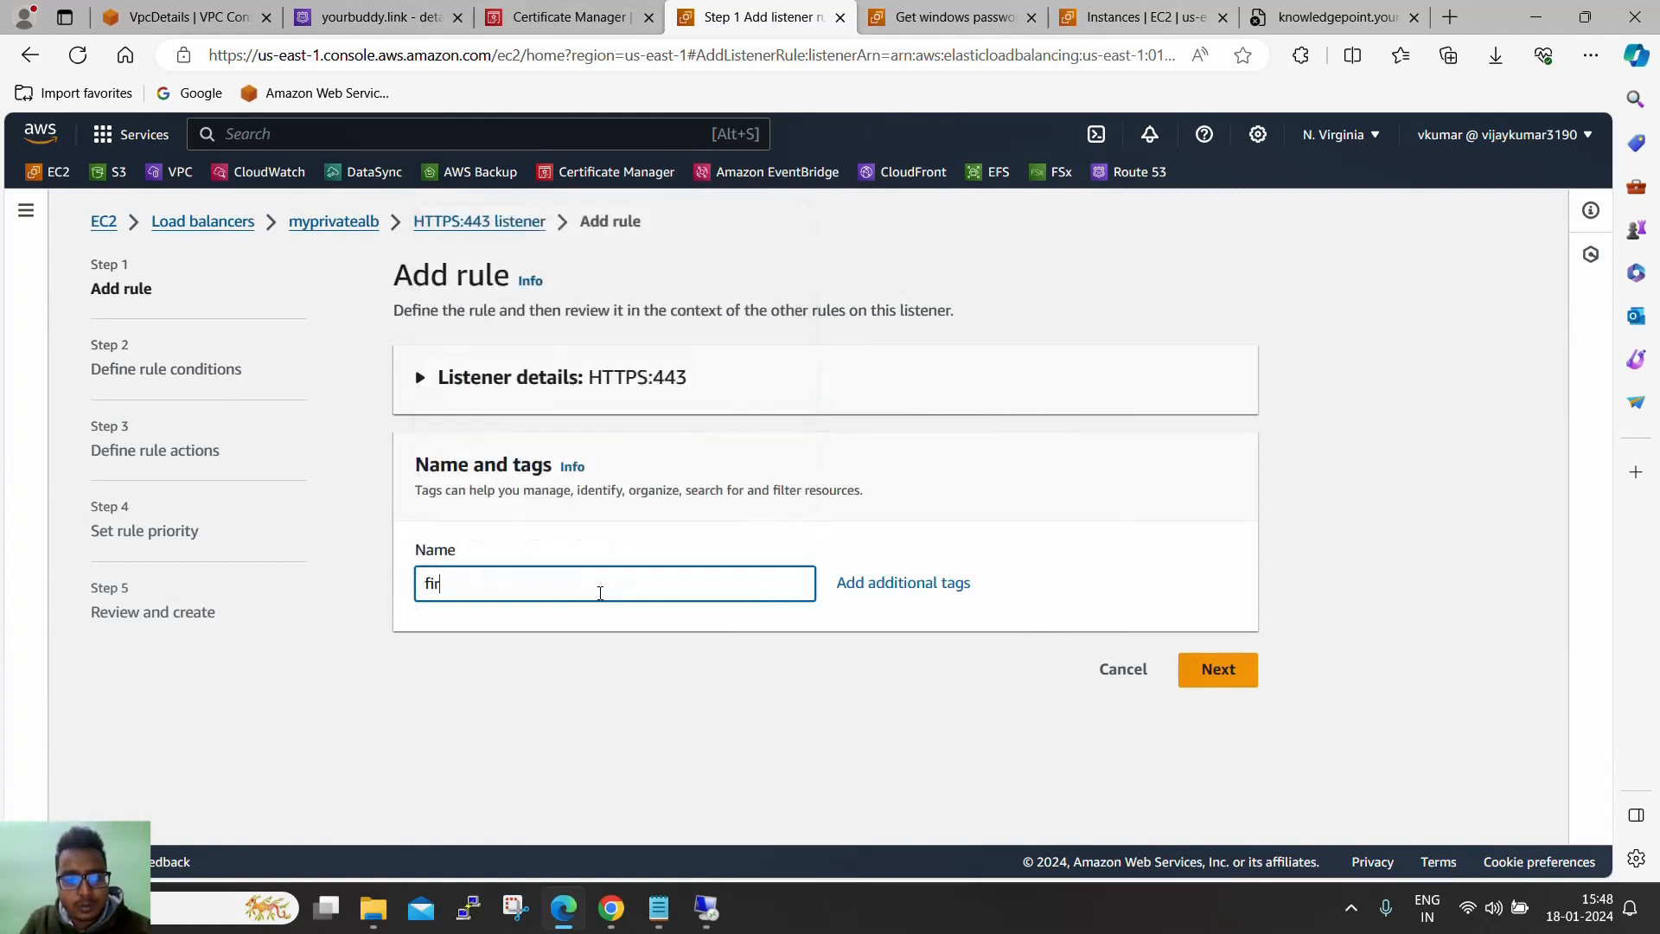
{"action": "key", "text": "BackSpace"}
{"action": "key", "text": "BackSpace"}
{"action": "key", "text": "BackSpace"}
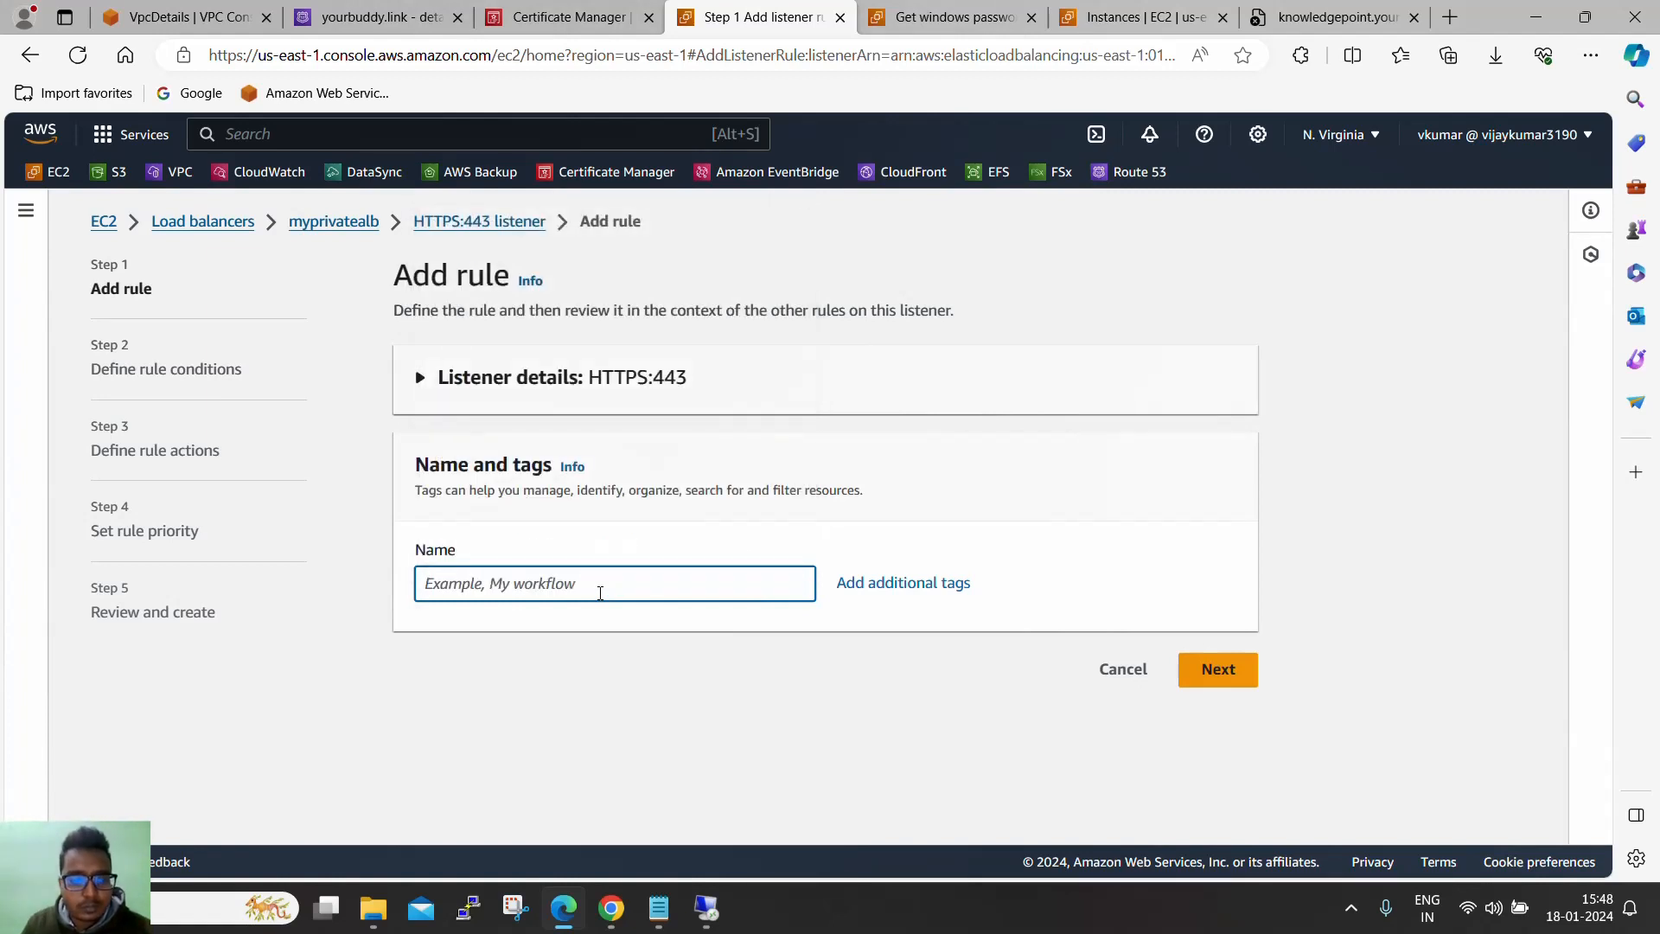
{"action": "left_click", "coordinate": [642, 693]}
Name the listener rule first and proceed to defining its conditions
{"action": "left_click", "coordinate": [637, 585]}
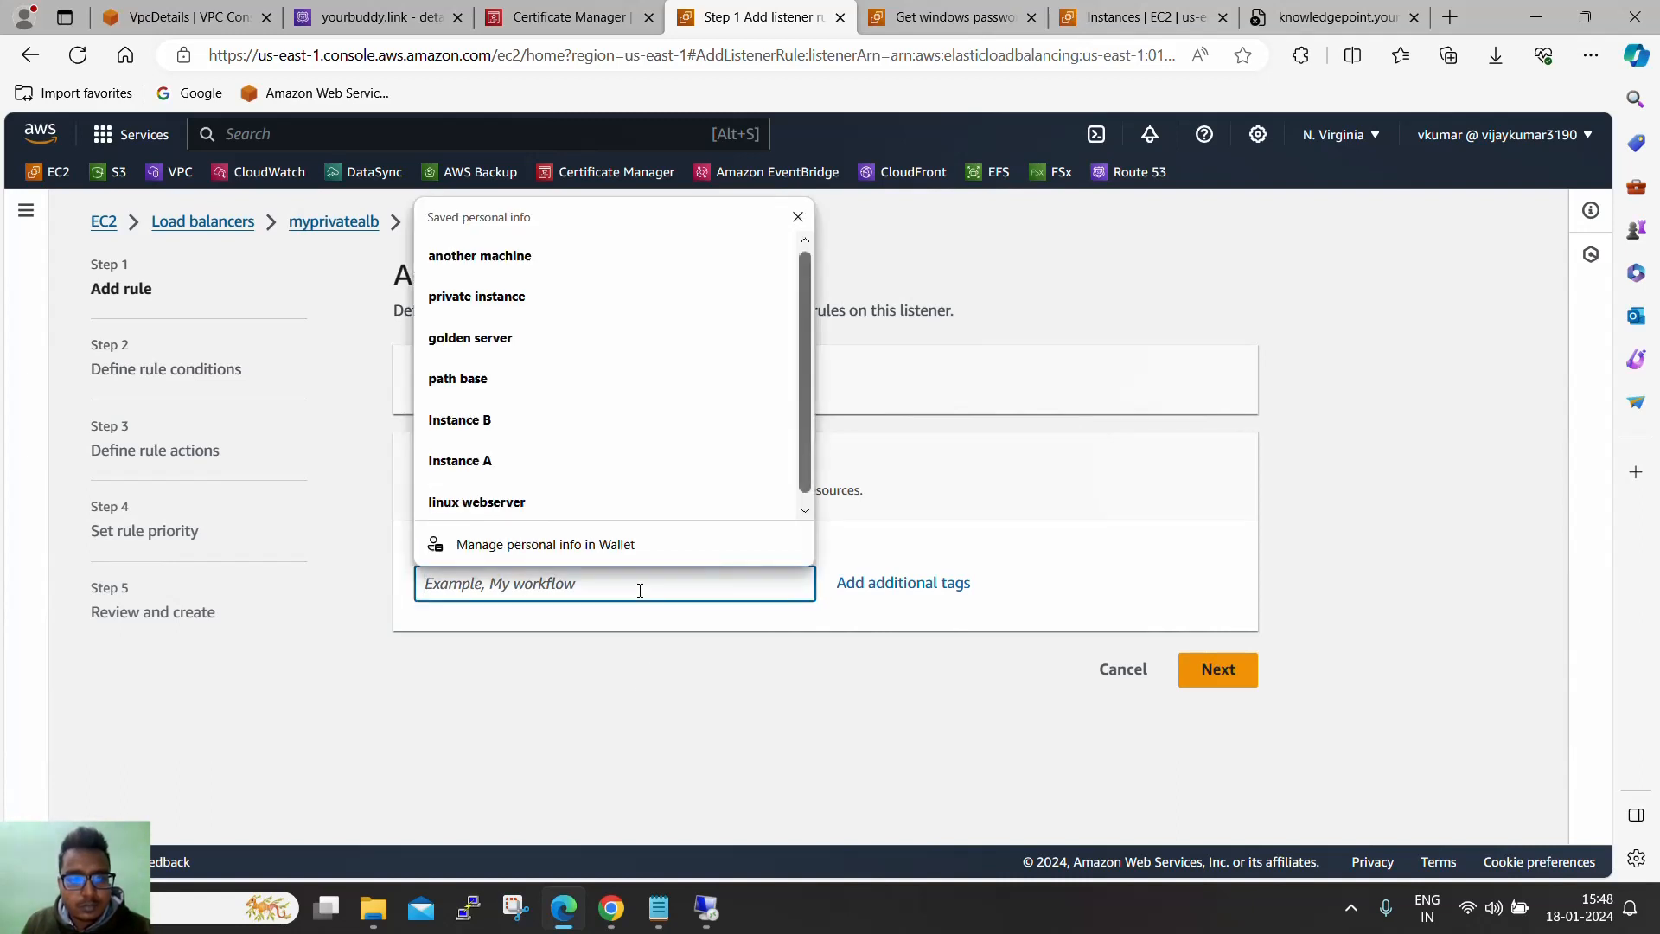
{"action": "type", "text": "firs"}
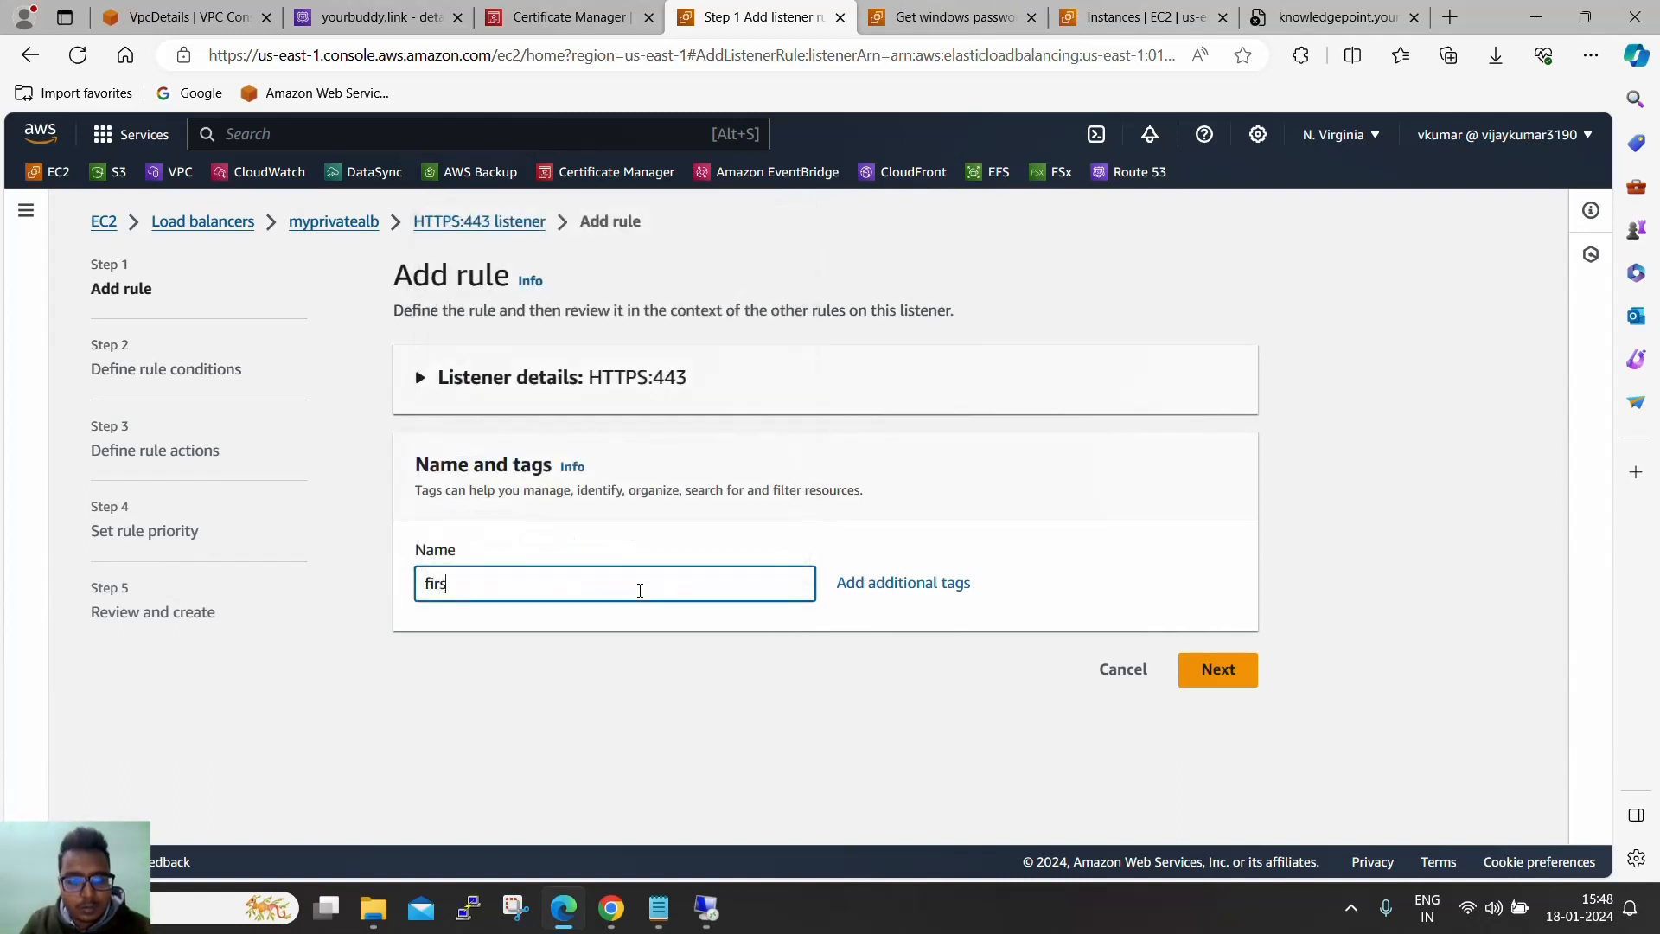
{"action": "type", "text": "t"}
{"action": "left_click", "coordinate": [1206, 675]}
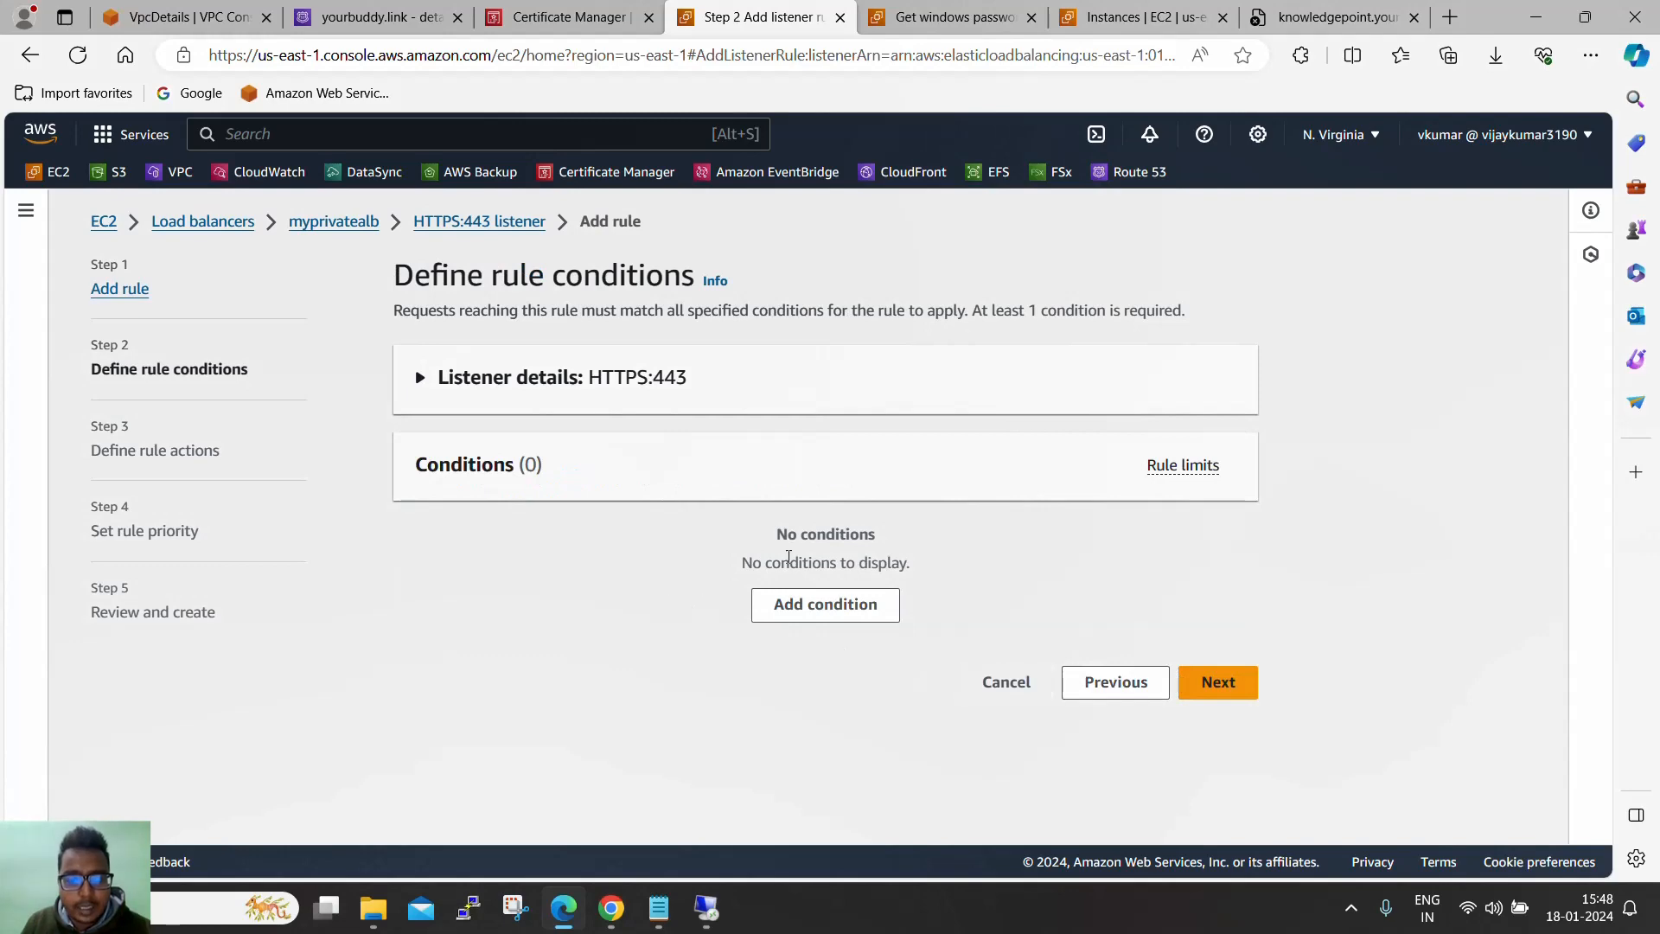
Add a Path condition with the value /login to the rule and proceed to its actions
{"action": "left_click", "coordinate": [822, 600]}
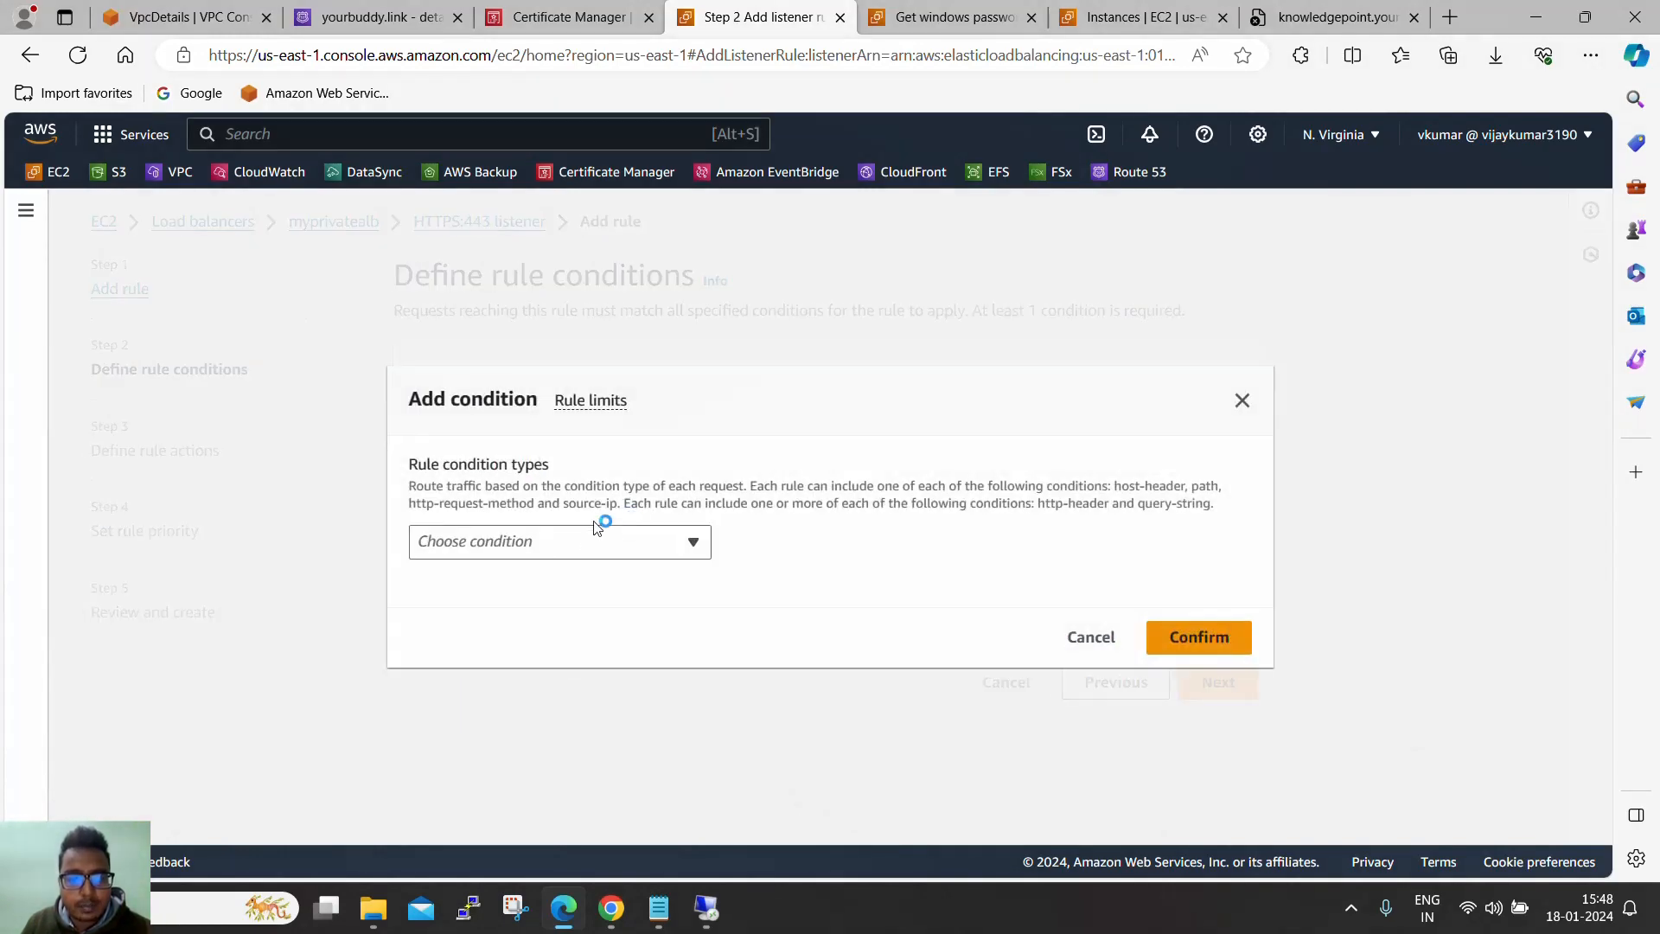
{"action": "left_click", "coordinate": [590, 545]}
{"action": "left_click", "coordinate": [552, 329]}
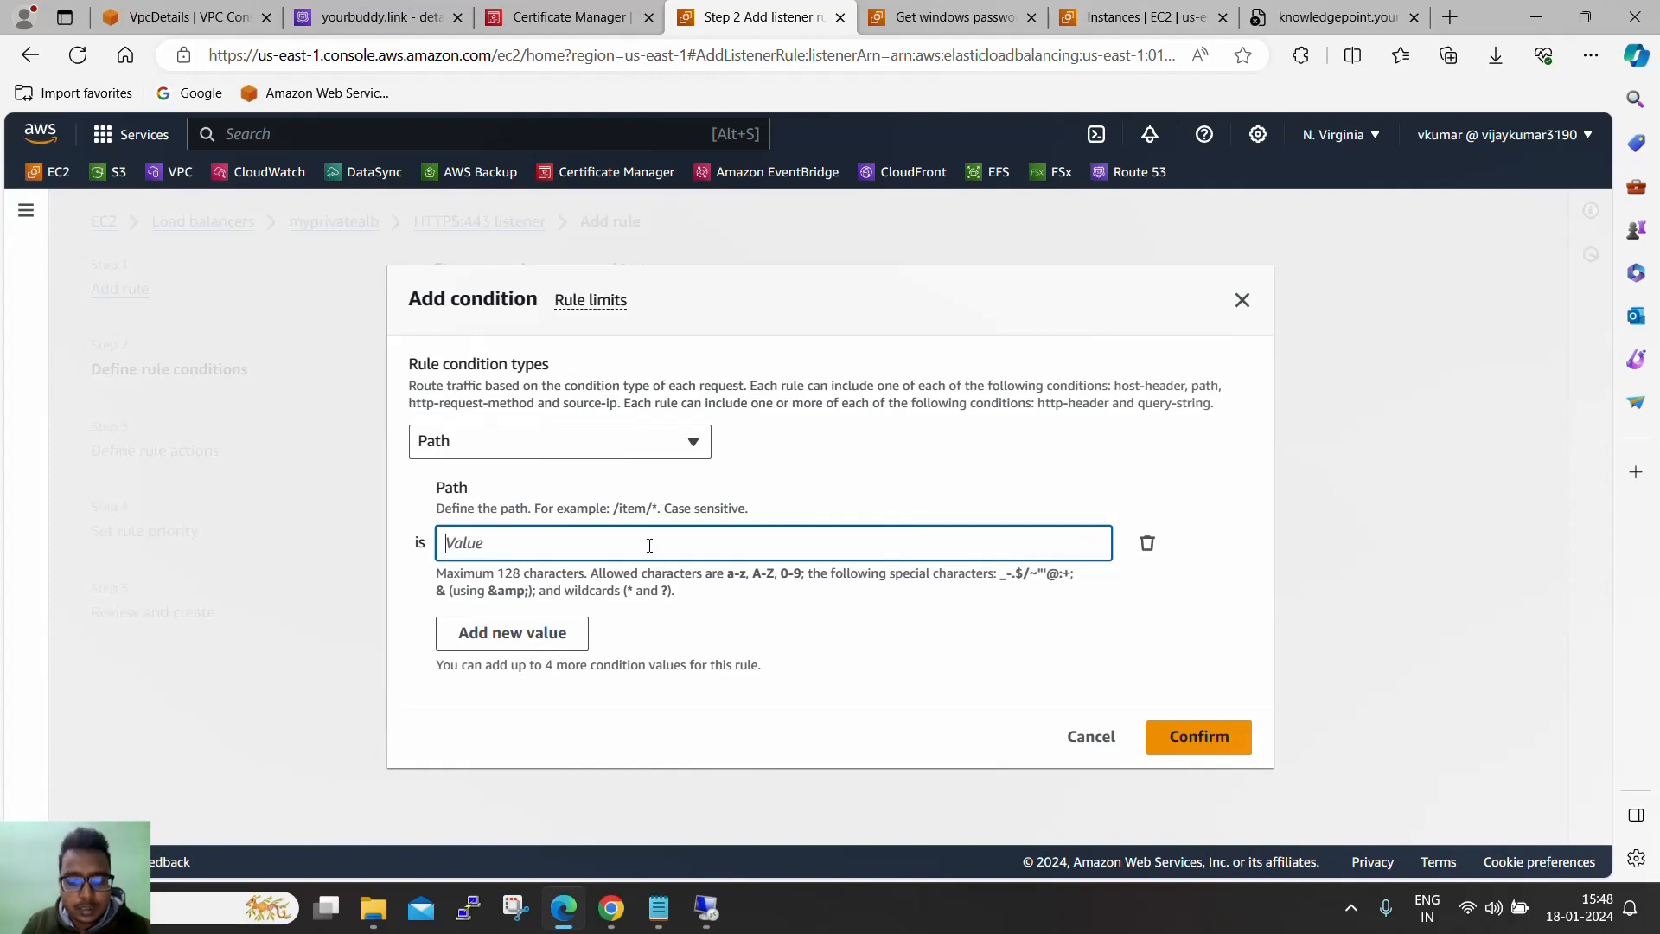
{"action": "type", "text": "/lo"}
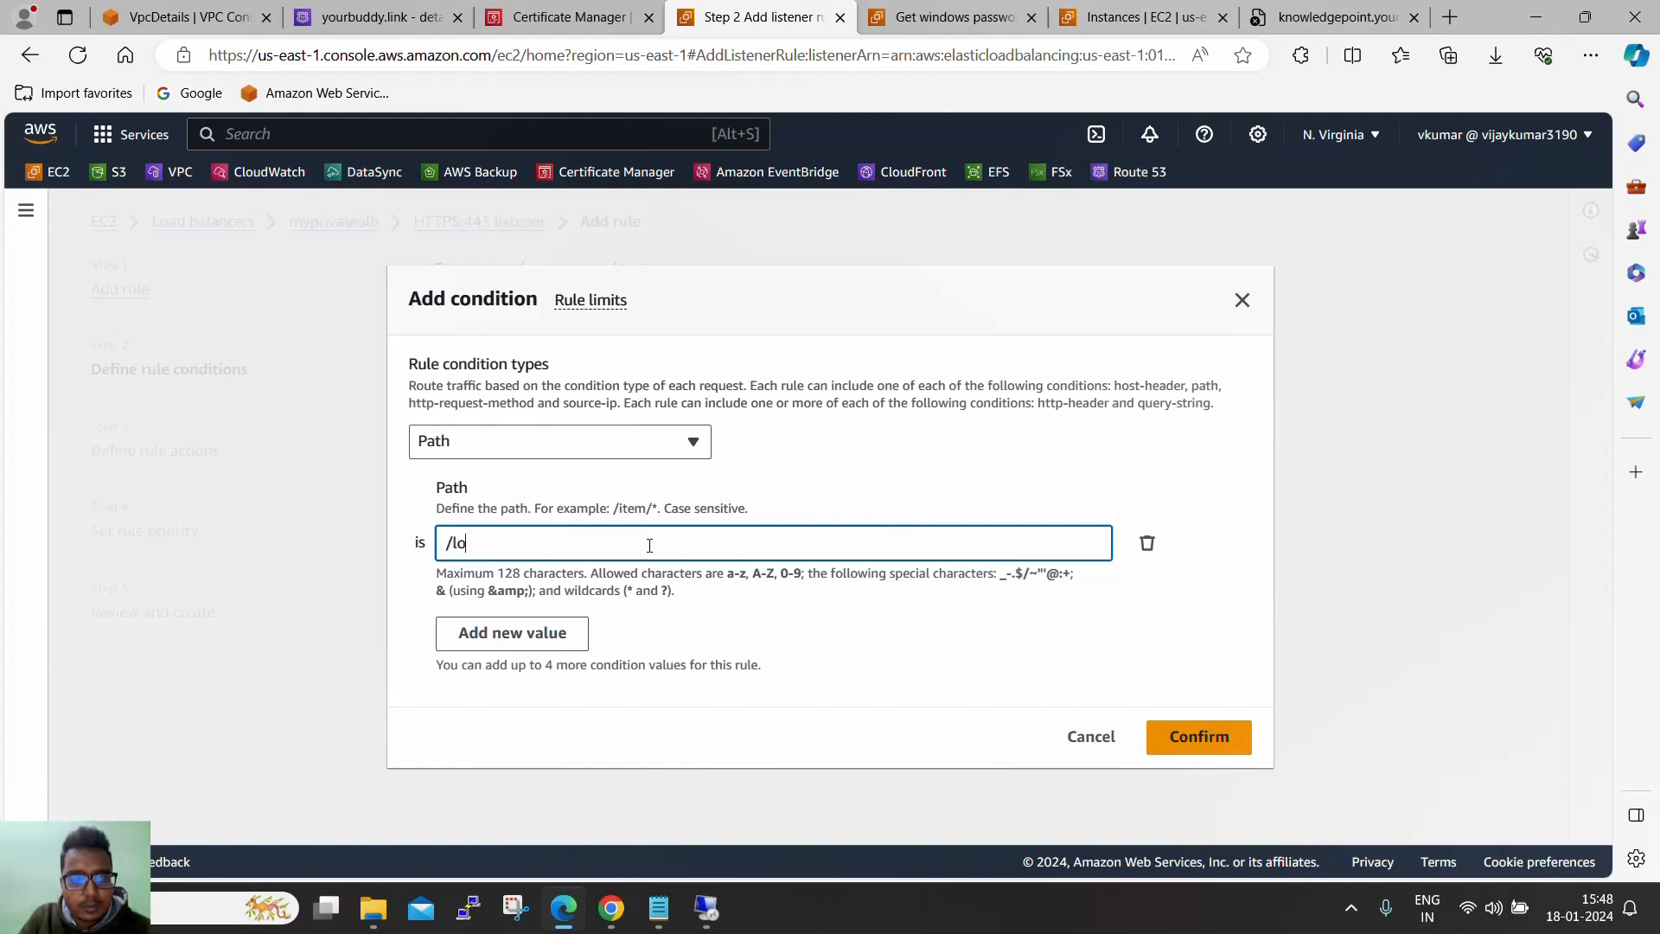
{"action": "type", "text": "gin"}
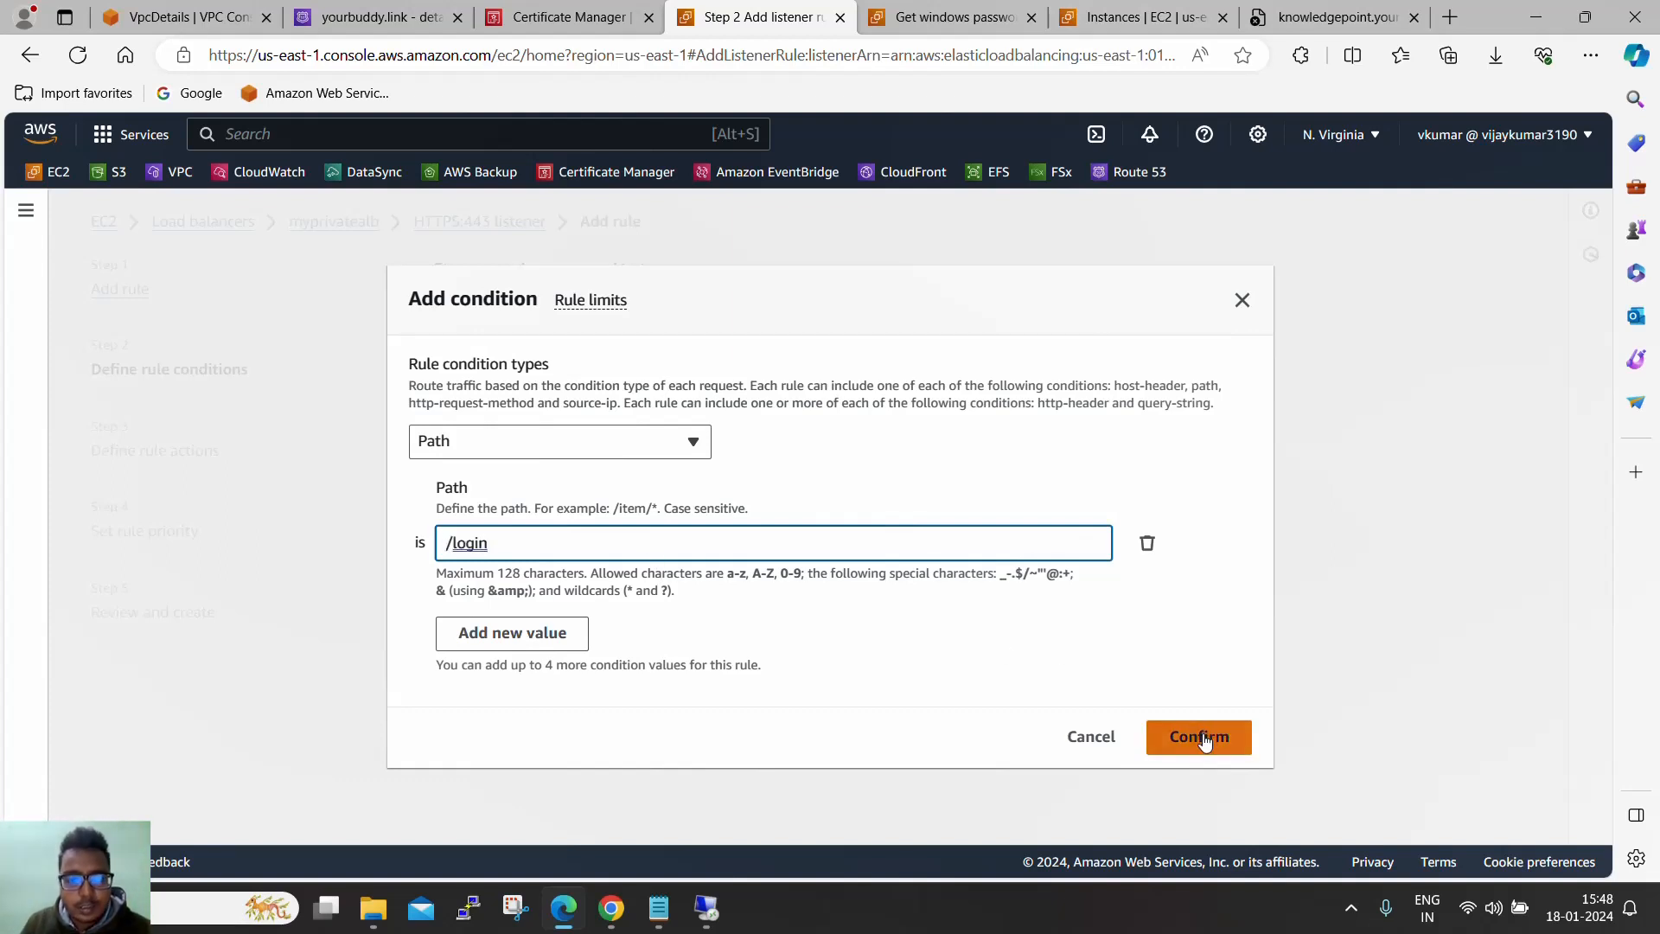
{"action": "left_click", "coordinate": [1197, 736]}
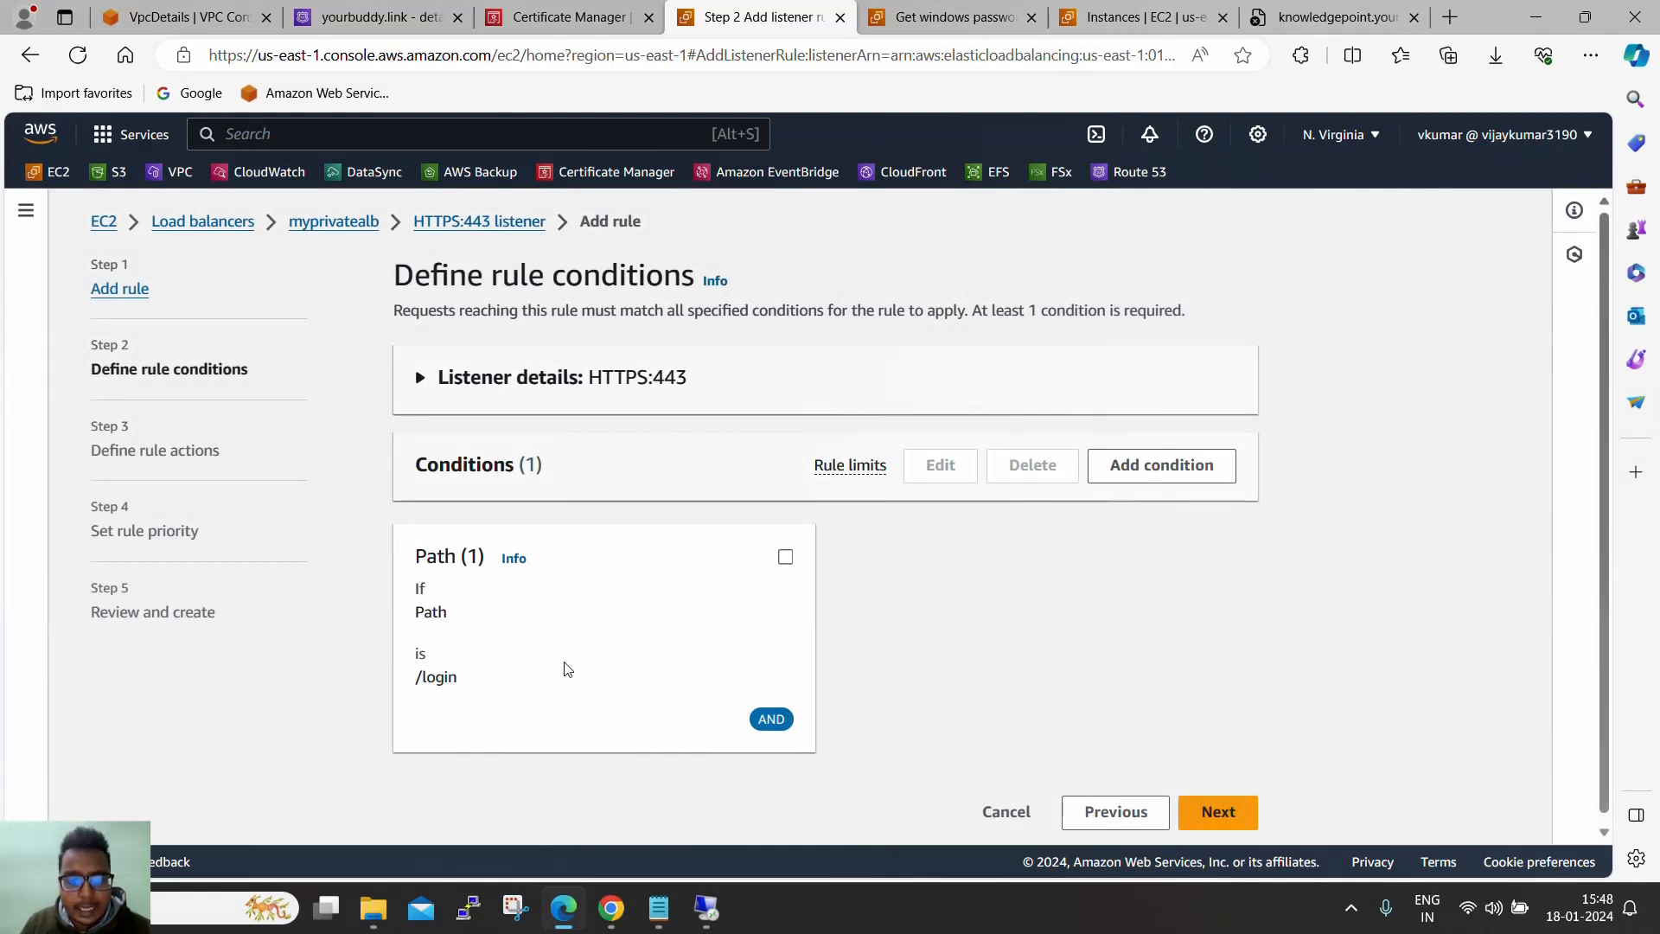
{"action": "left_click", "coordinate": [1219, 813]}
Have the rule return a fixed 503 text/plain response with the body "Bye Bye you are not wrong page." and proceed to its priority
{"action": "scroll", "coordinate": [1079, 657], "scroll_direction": "down", "scroll_amount": 2}
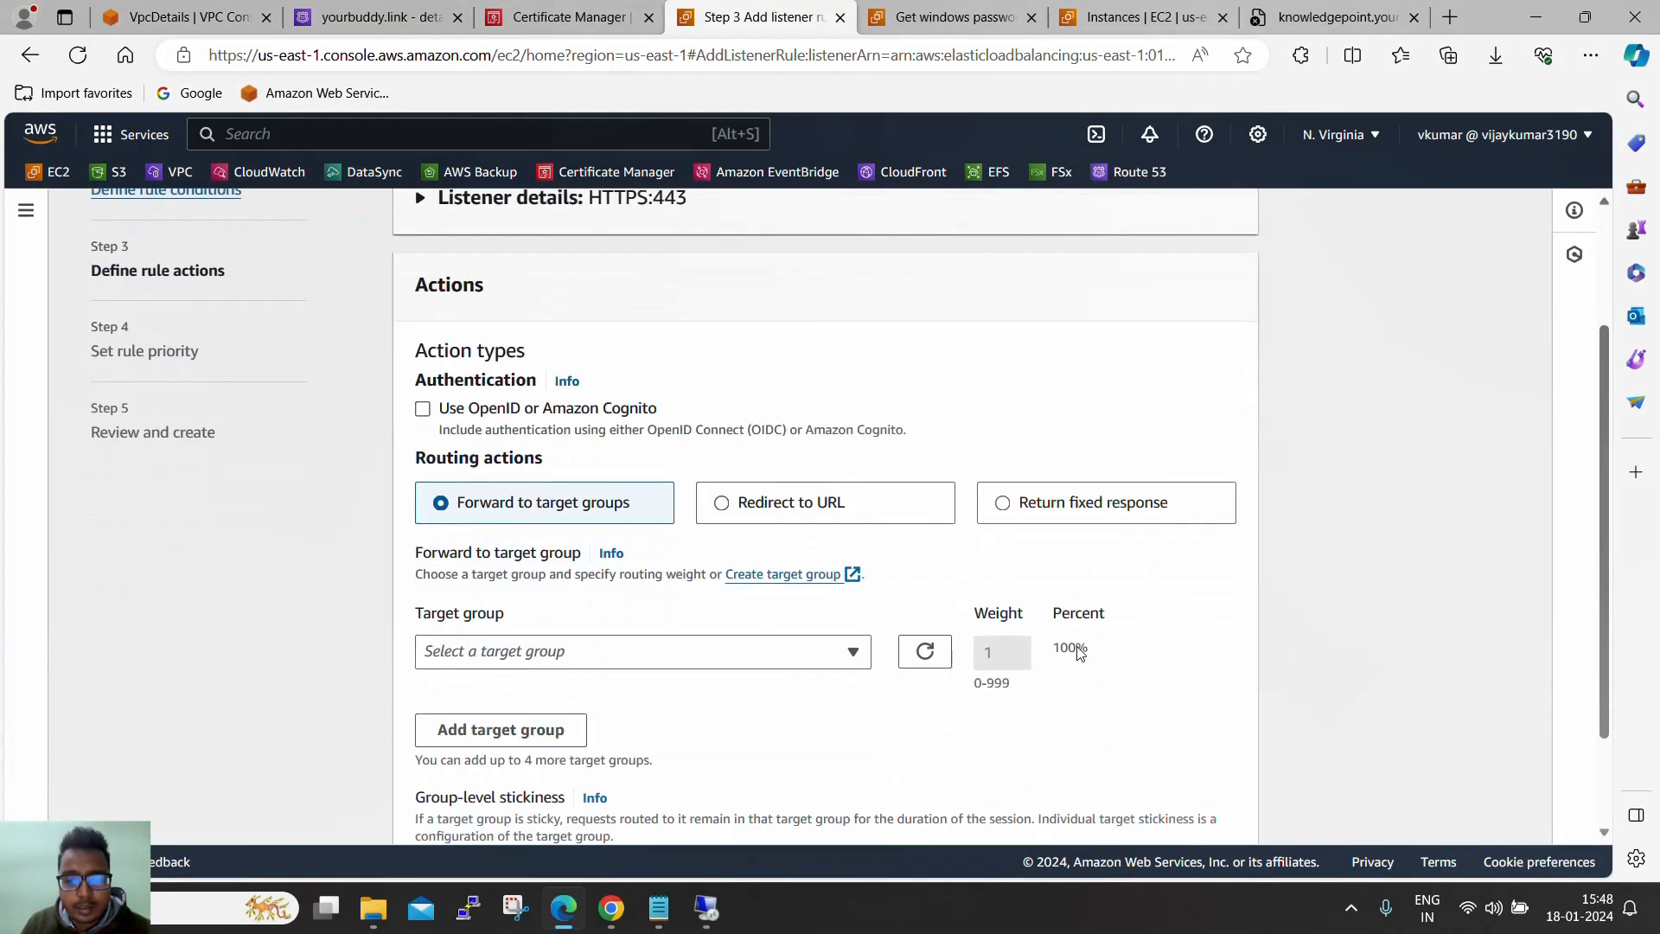
{"action": "left_click", "coordinate": [1041, 486]}
{"action": "scroll", "coordinate": [734, 689], "scroll_direction": "down", "scroll_amount": 1}
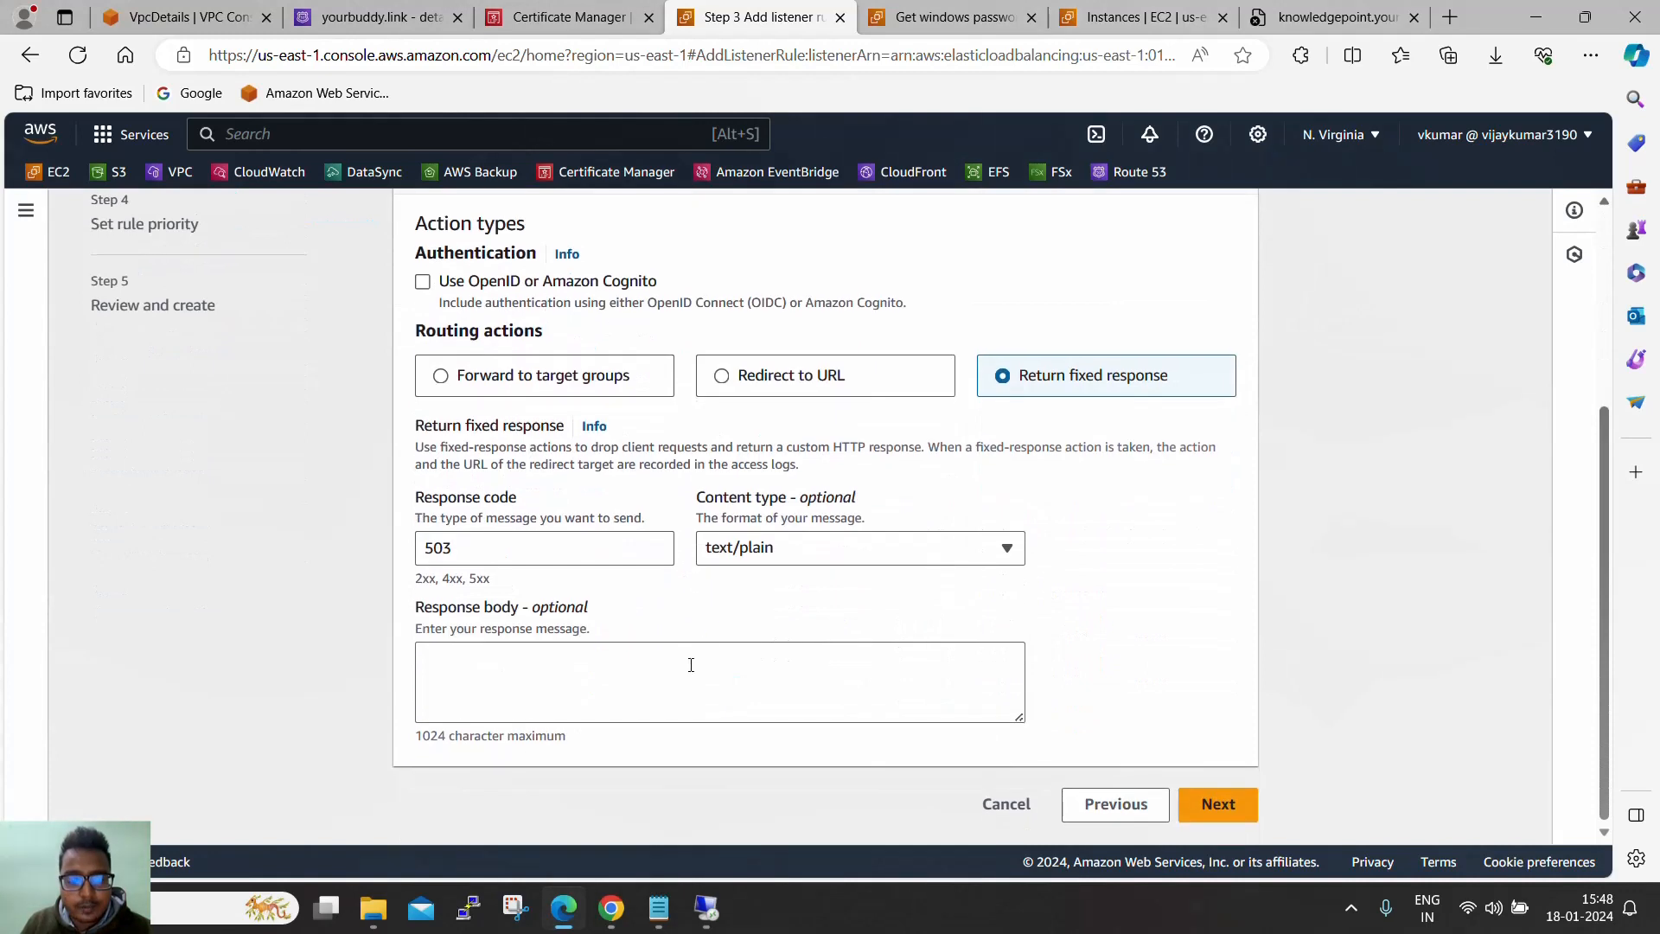
{"action": "left_click", "coordinate": [691, 665]}
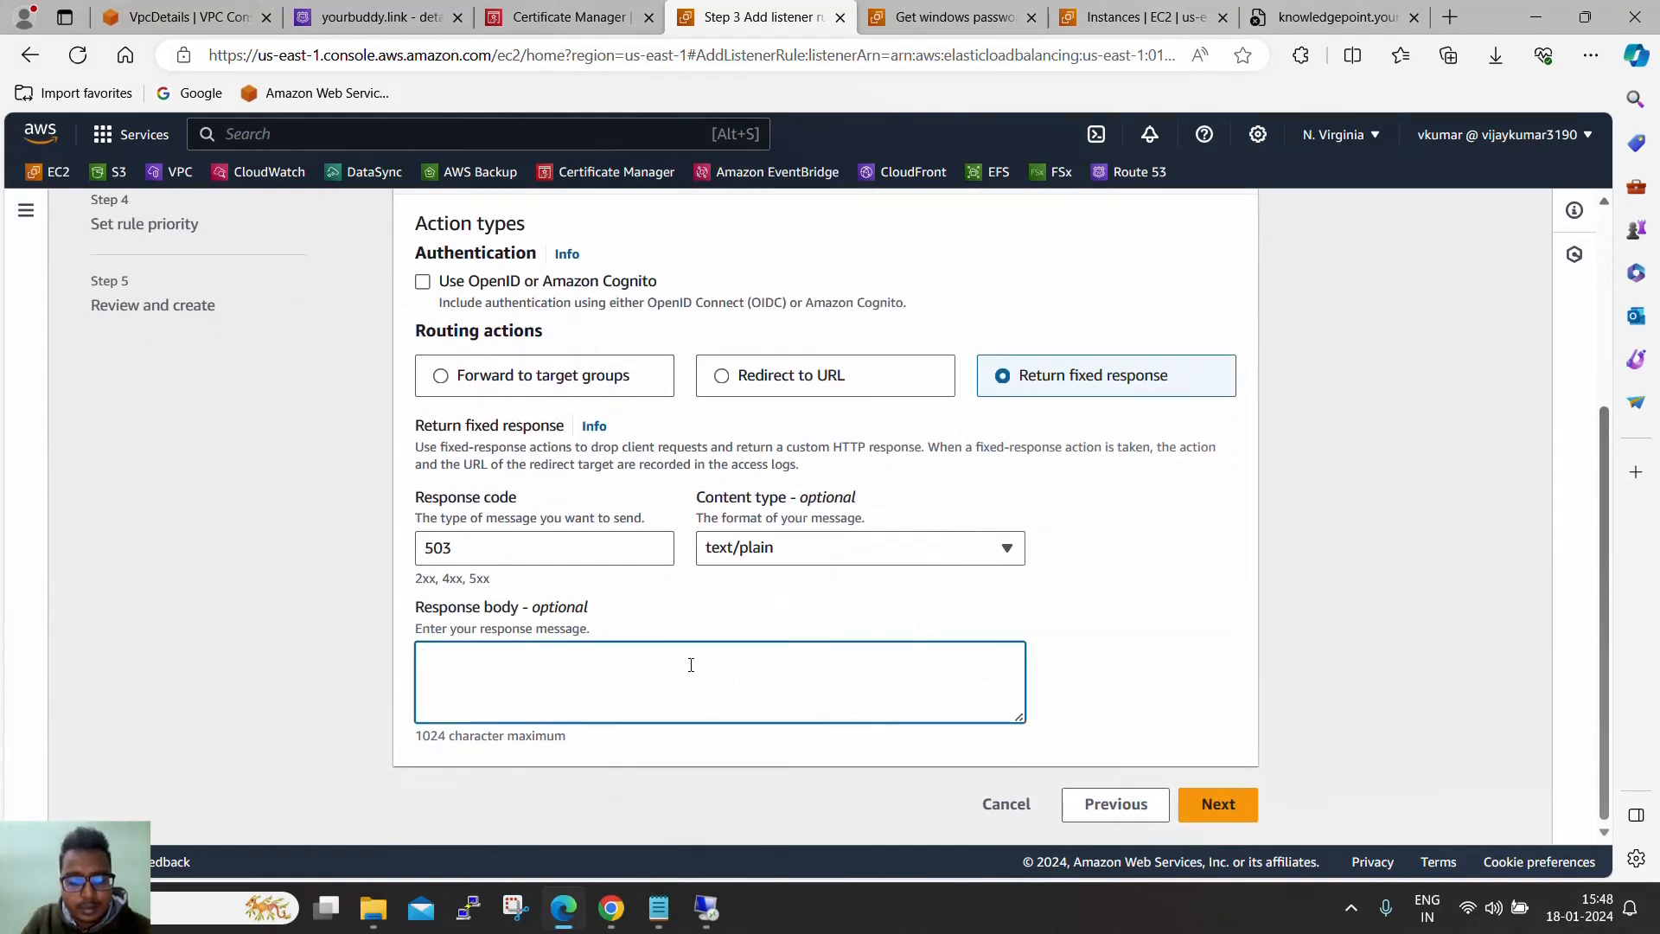
{"action": "type", "text": "Bye "}
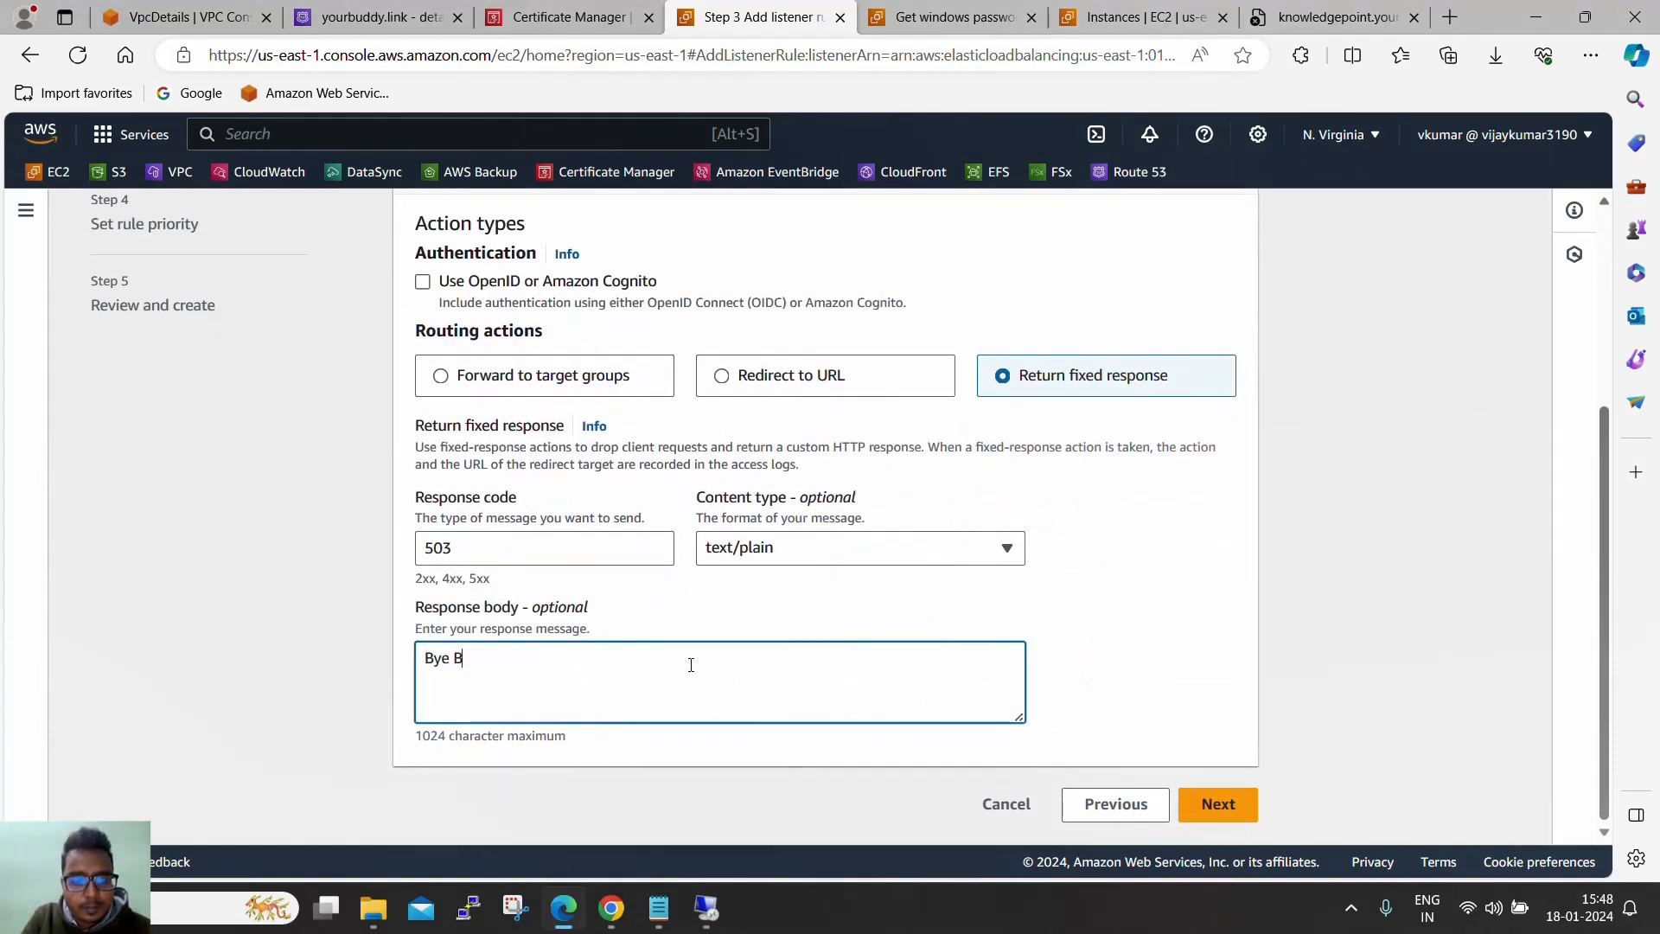
{"action": "type", "text": "Bye you "}
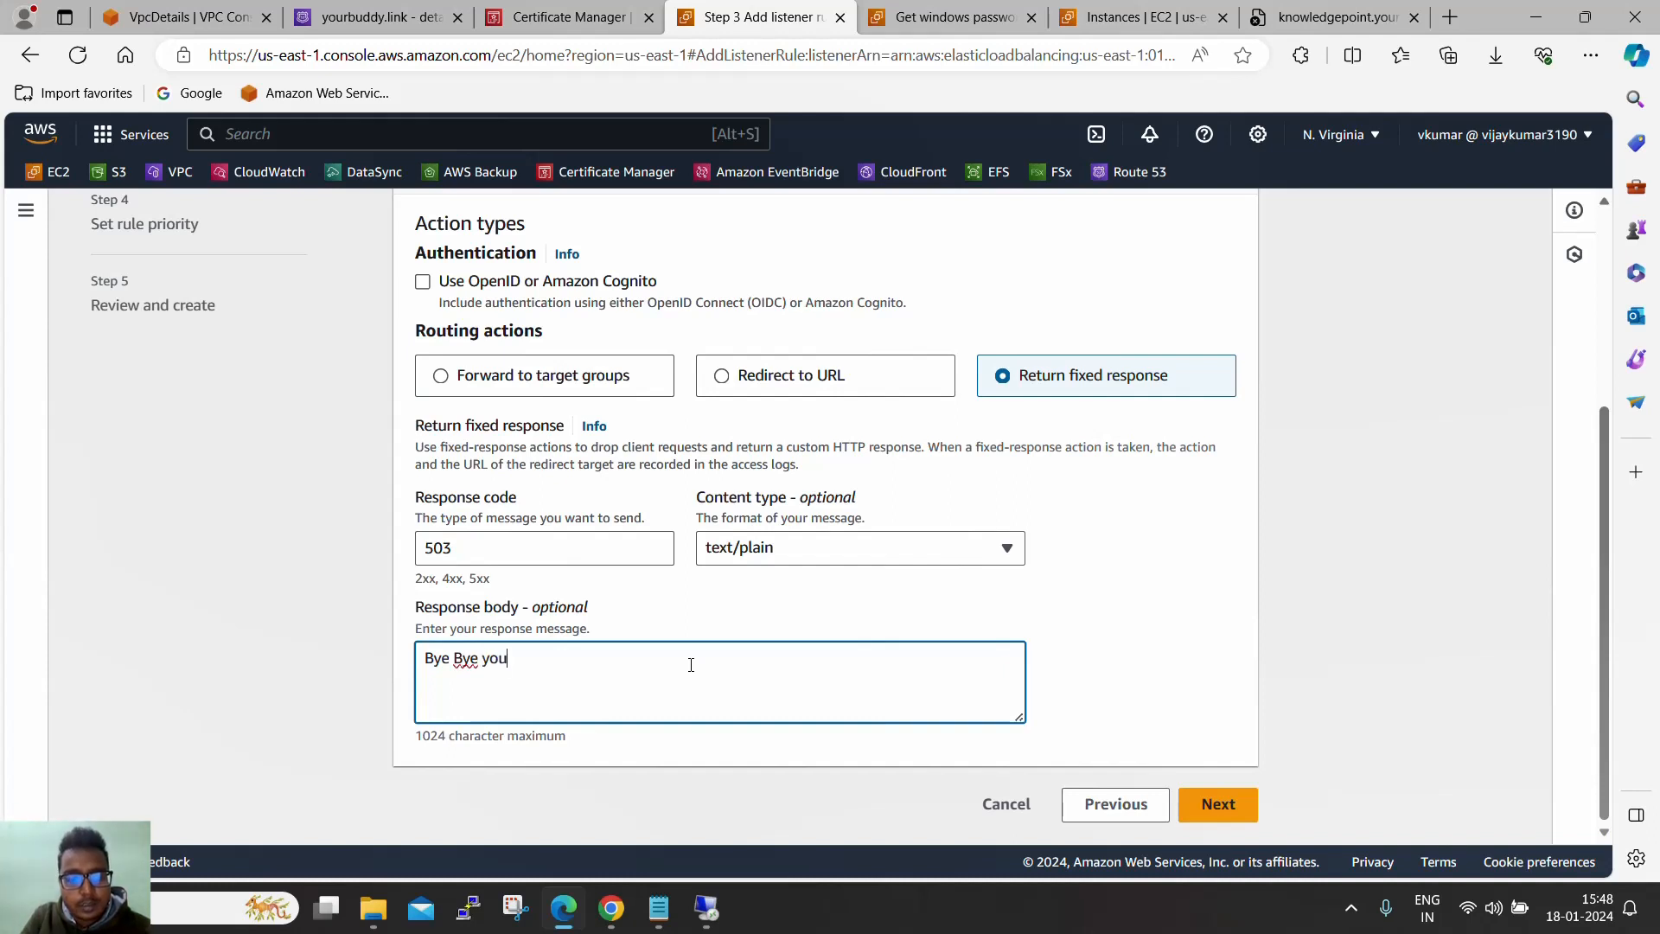
{"action": "type", "text": "are not "}
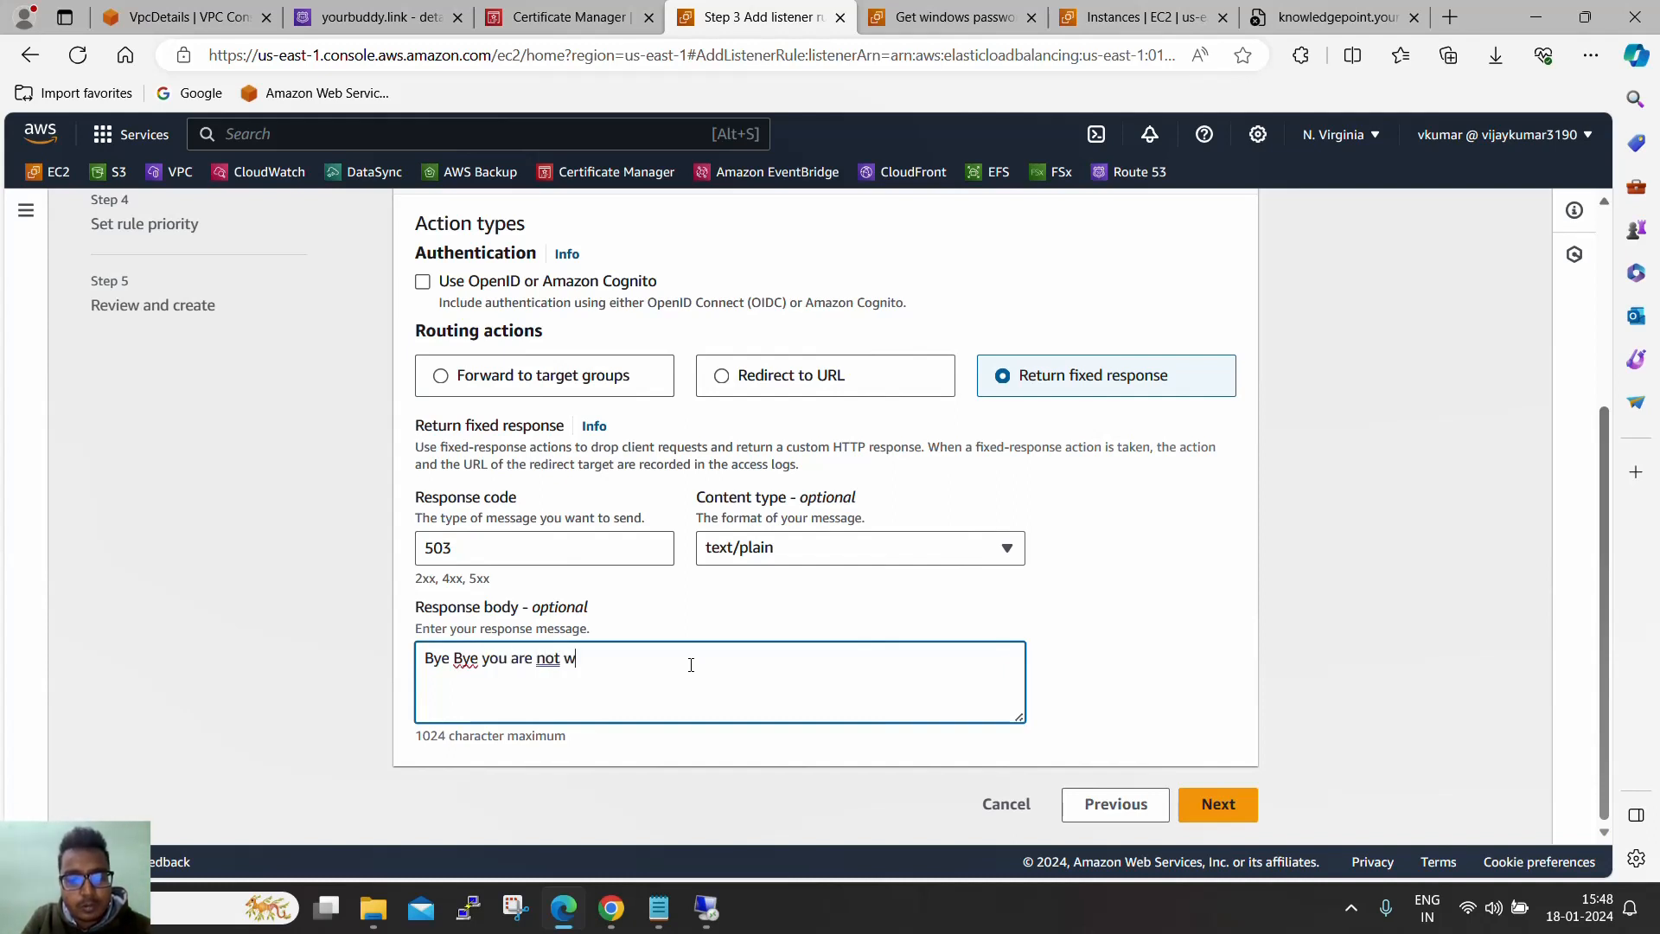
{"action": "type", "text": "wrong plage."}
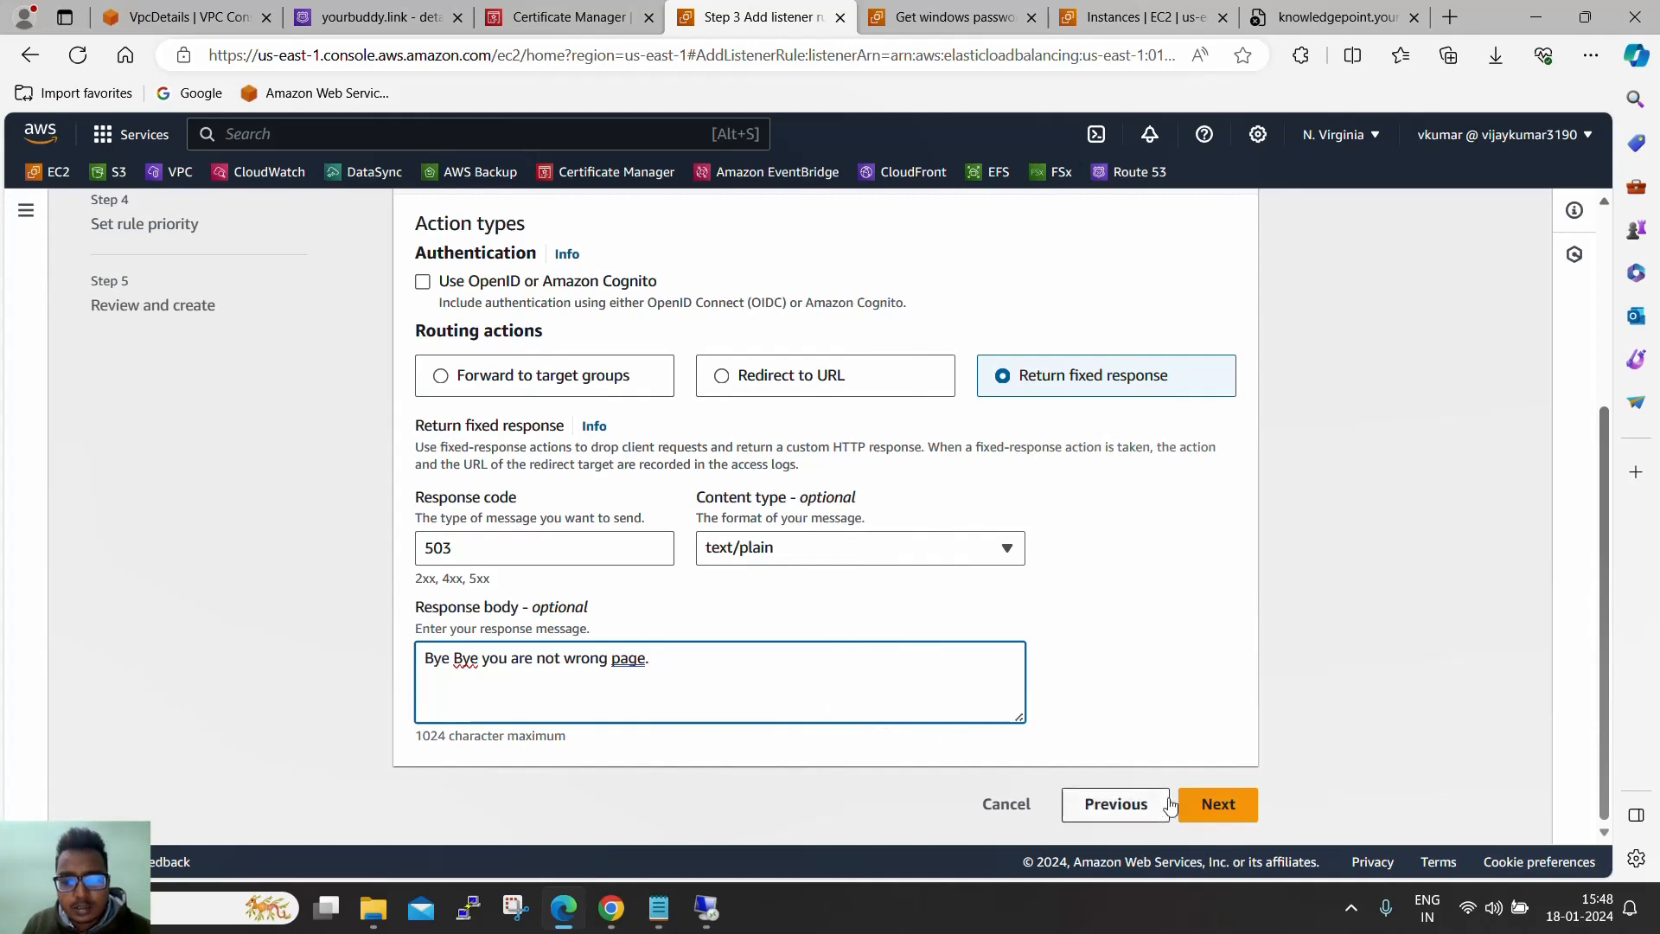
{"action": "left_click", "coordinate": [1217, 803]}
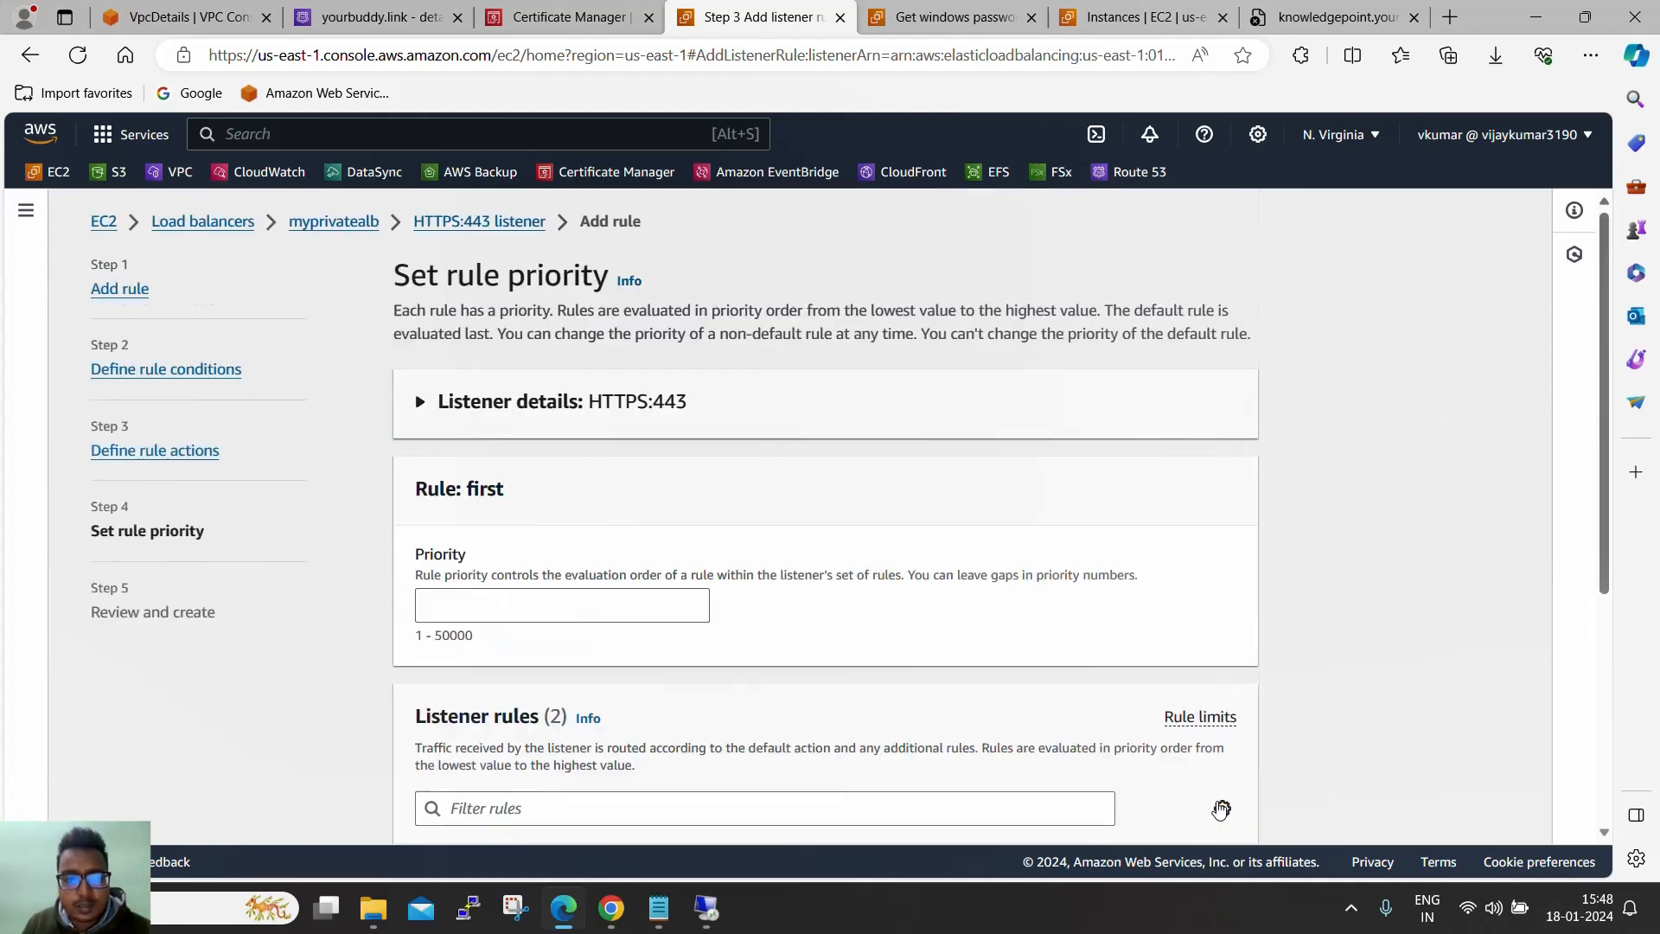
Set the rule's priority to 1 and create the rule on the HTTPS:443 listener
{"action": "left_click", "coordinate": [594, 616]}
{"action": "type", "text": "1"}
{"action": "scroll", "coordinate": [922, 579], "scroll_direction": "down", "scroll_amount": 3}
{"action": "scroll", "coordinate": [922, 584], "scroll_direction": "down", "scroll_amount": 1}
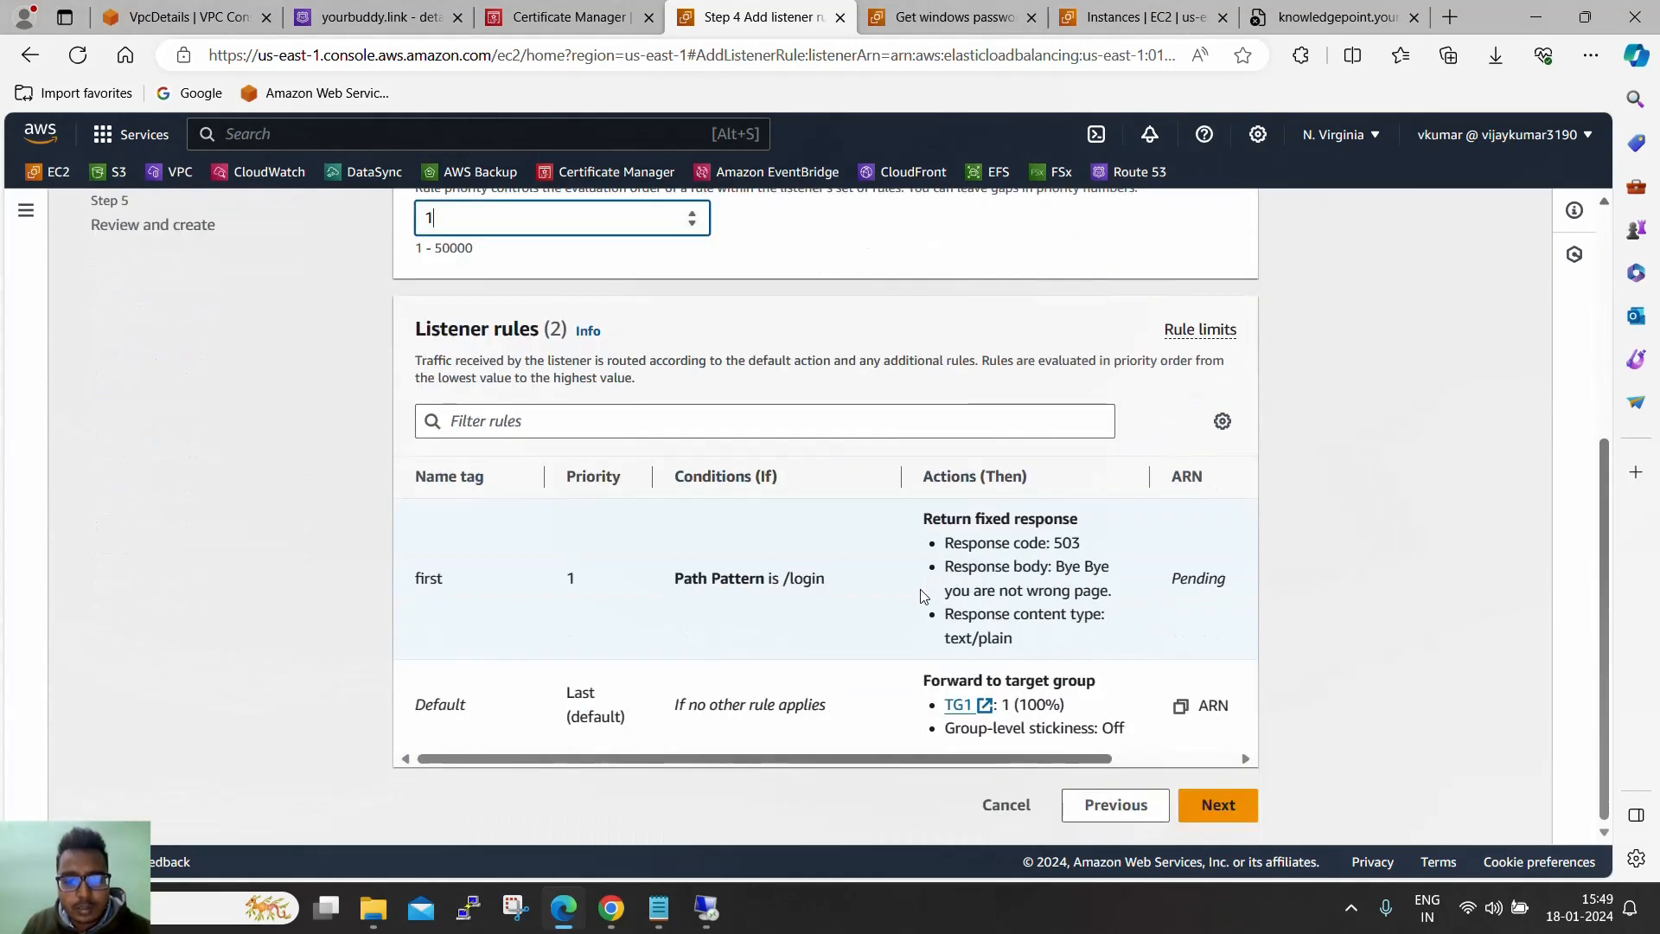
{"action": "left_click", "coordinate": [1211, 803]}
{"action": "scroll", "coordinate": [1070, 711], "scroll_direction": "down", "scroll_amount": 1}
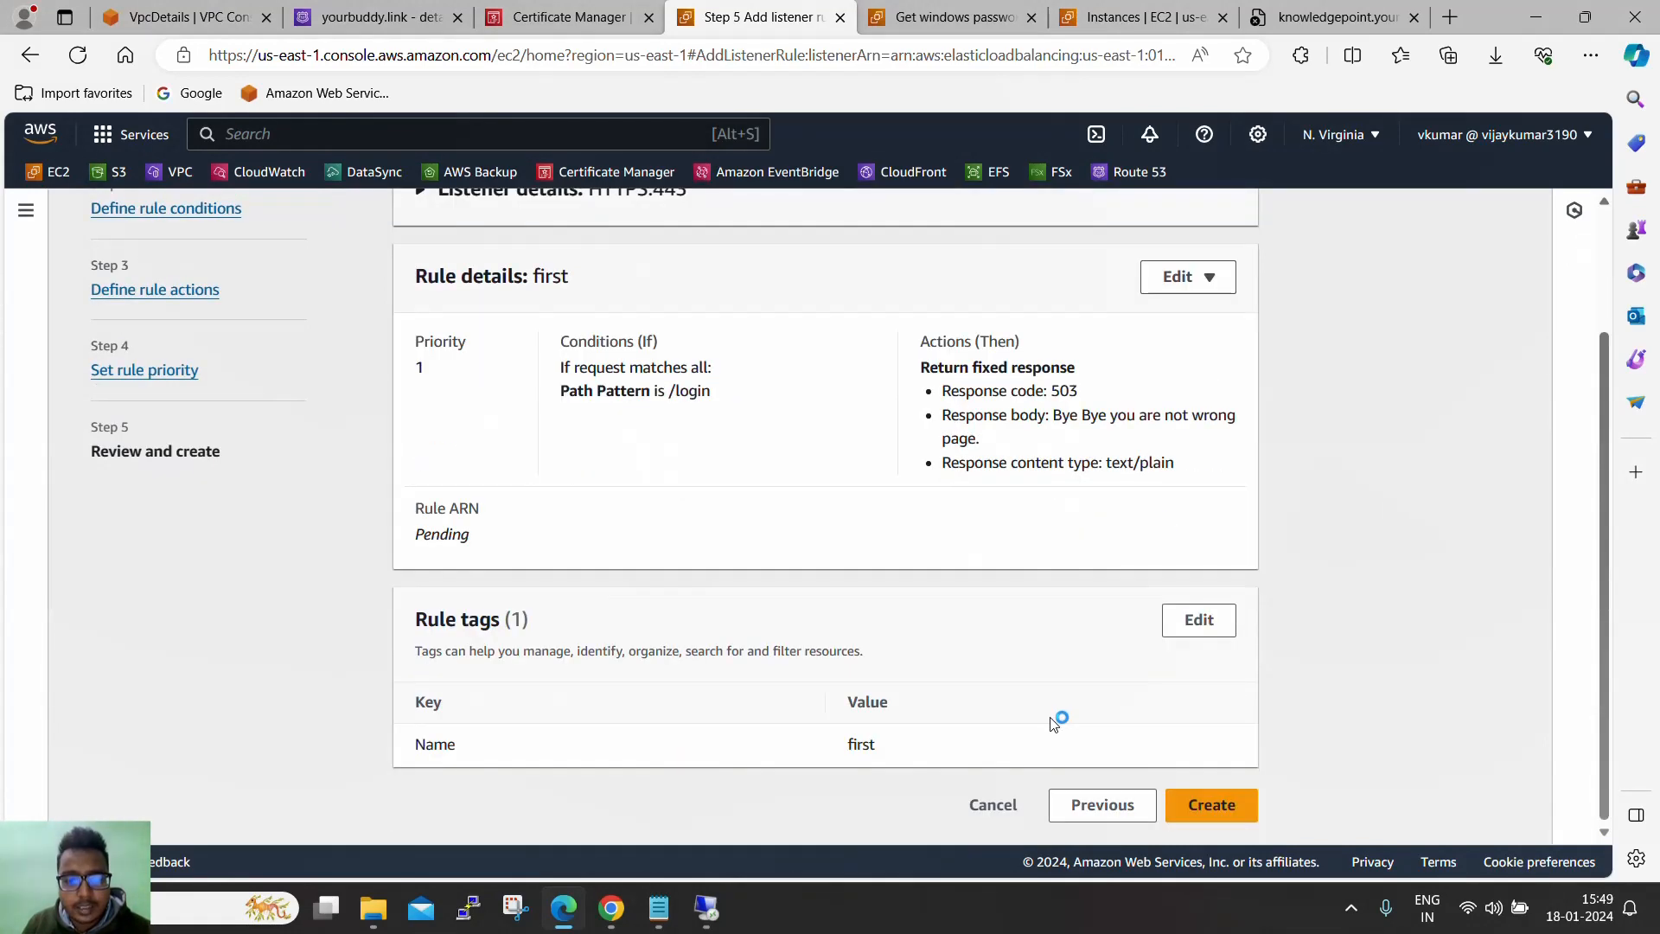
{"action": "left_click", "coordinate": [1204, 804]}
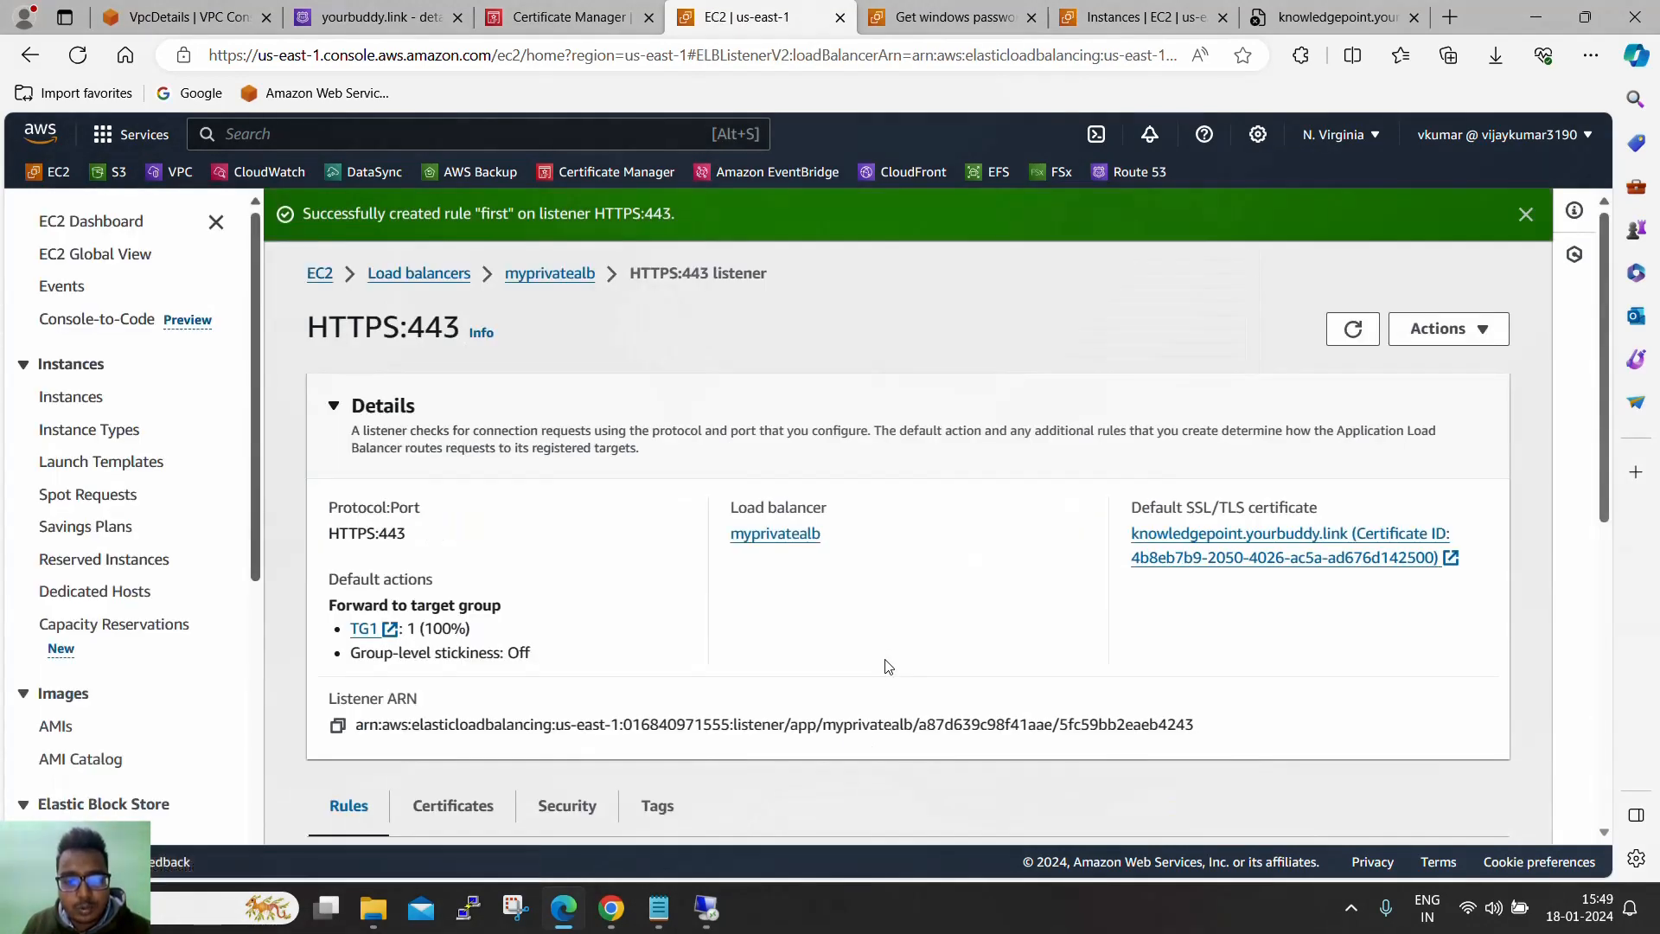
{"action": "scroll", "coordinate": [889, 669], "scroll_direction": "down", "scroll_amount": 7}
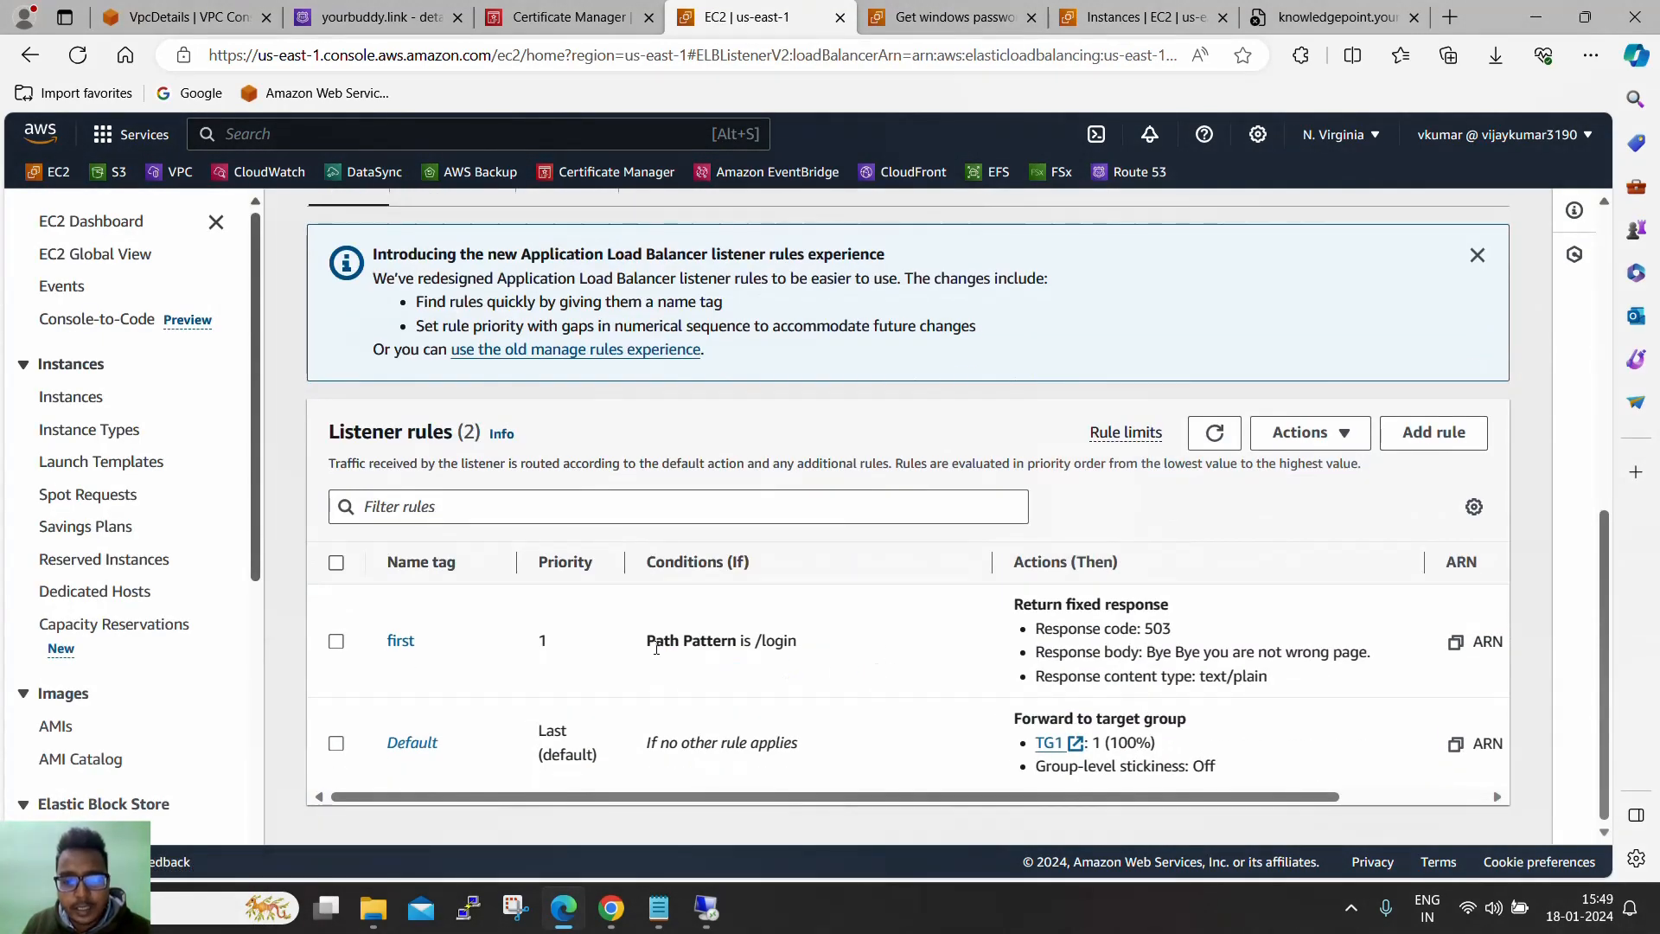
{"action": "left_click_drag", "start_coordinate": [803, 640], "coordinate": [754, 642]}
{"action": "left_click", "coordinate": [708, 914]}
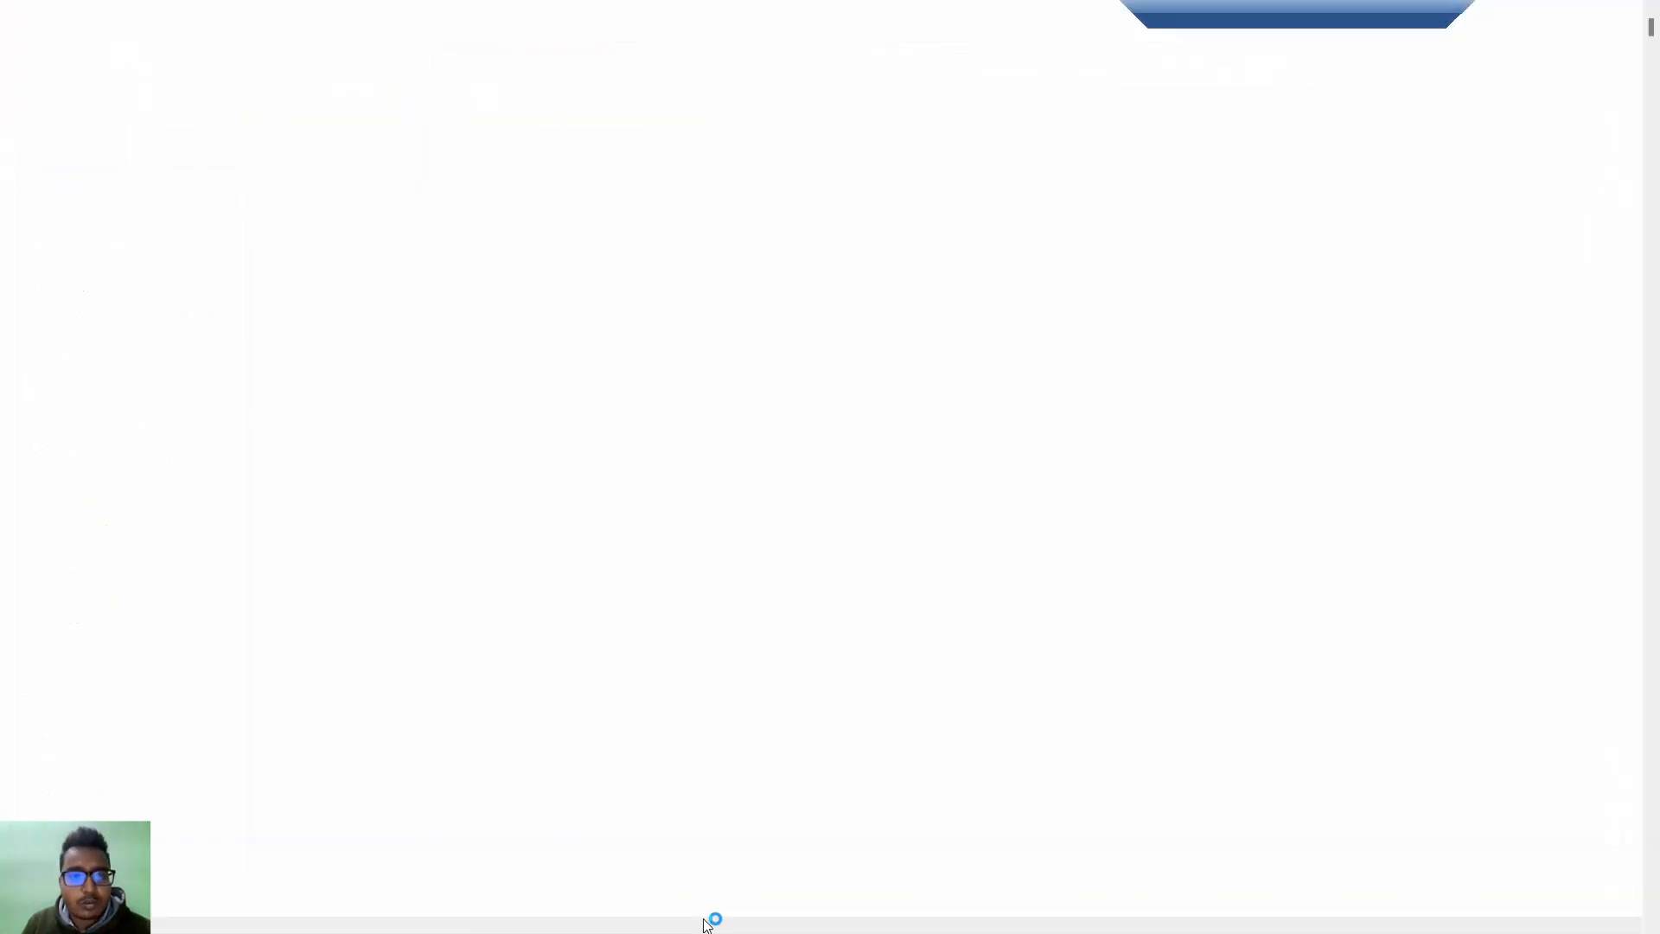
{"action": "left_click", "coordinate": [453, 55]}
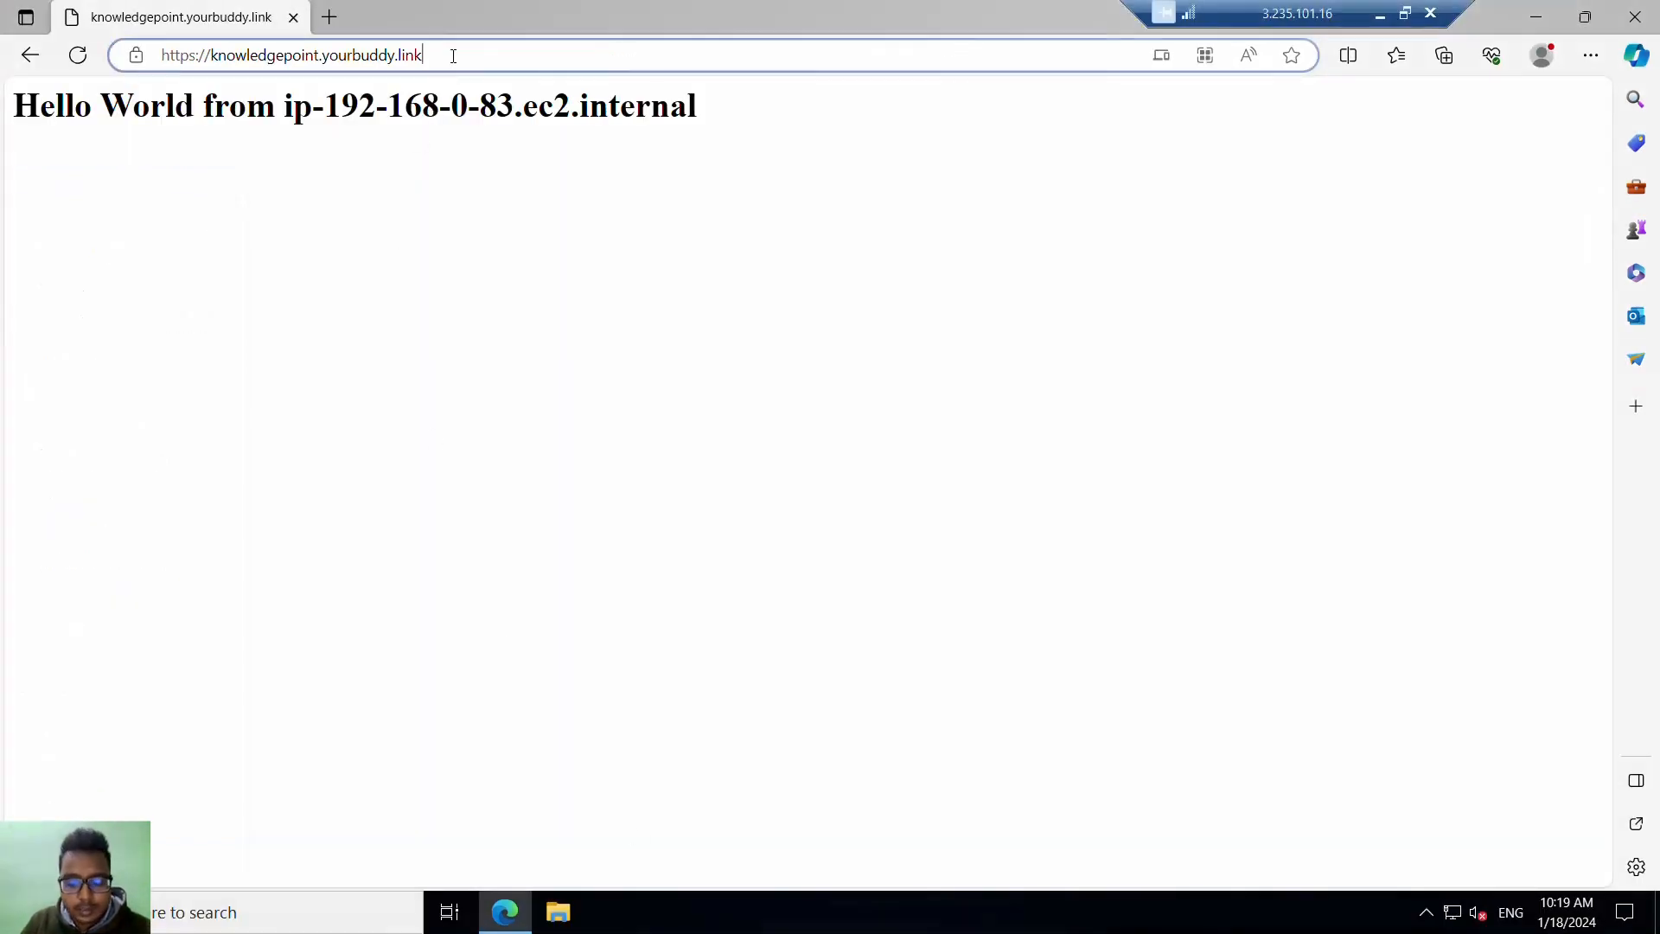
{"action": "type", "text": "/login"}
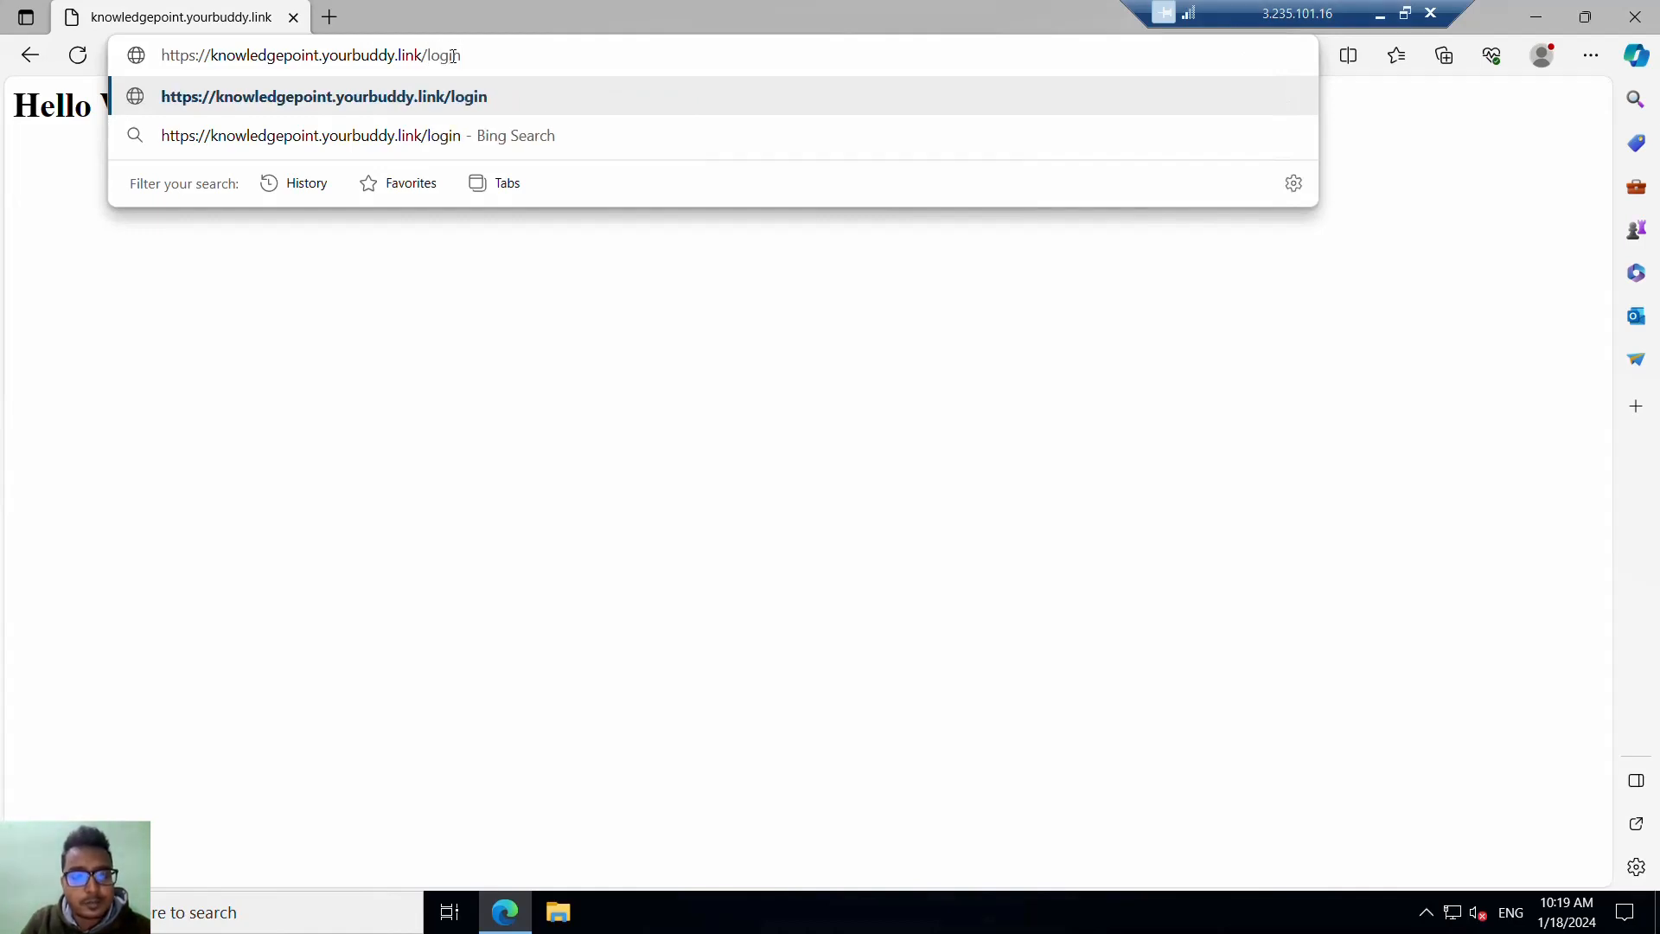
{"action": "key", "text": "Return"}
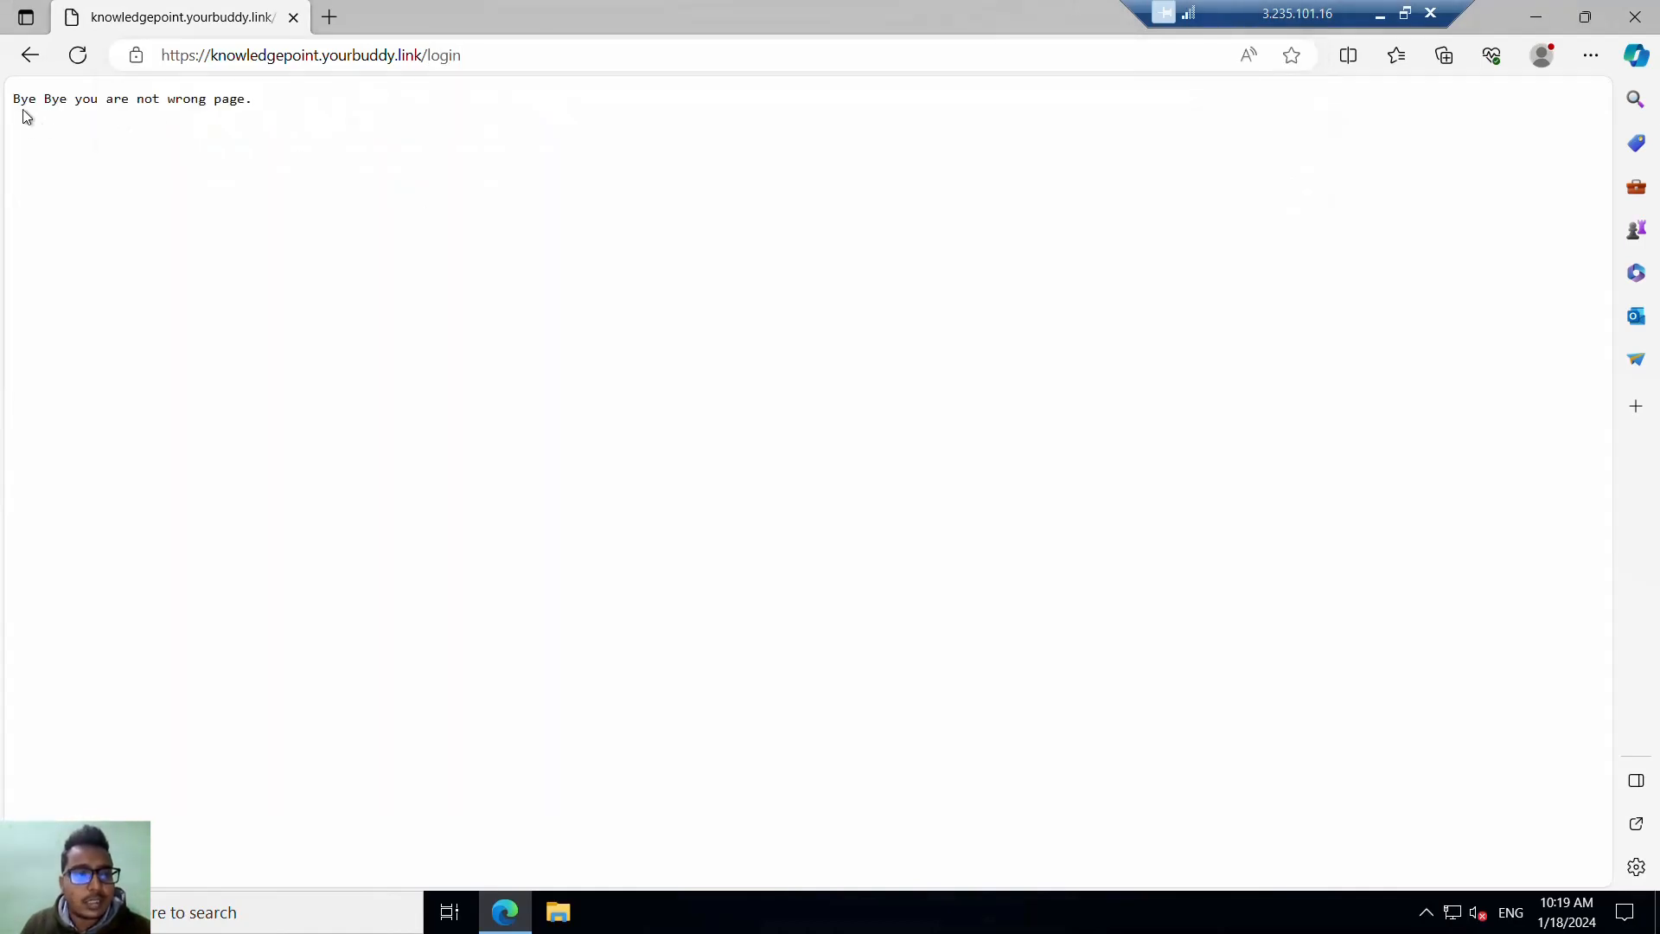
{"action": "left_click_drag", "start_coordinate": [14, 97], "coordinate": [136, 147]}
{"action": "left_click", "coordinate": [208, 176]}
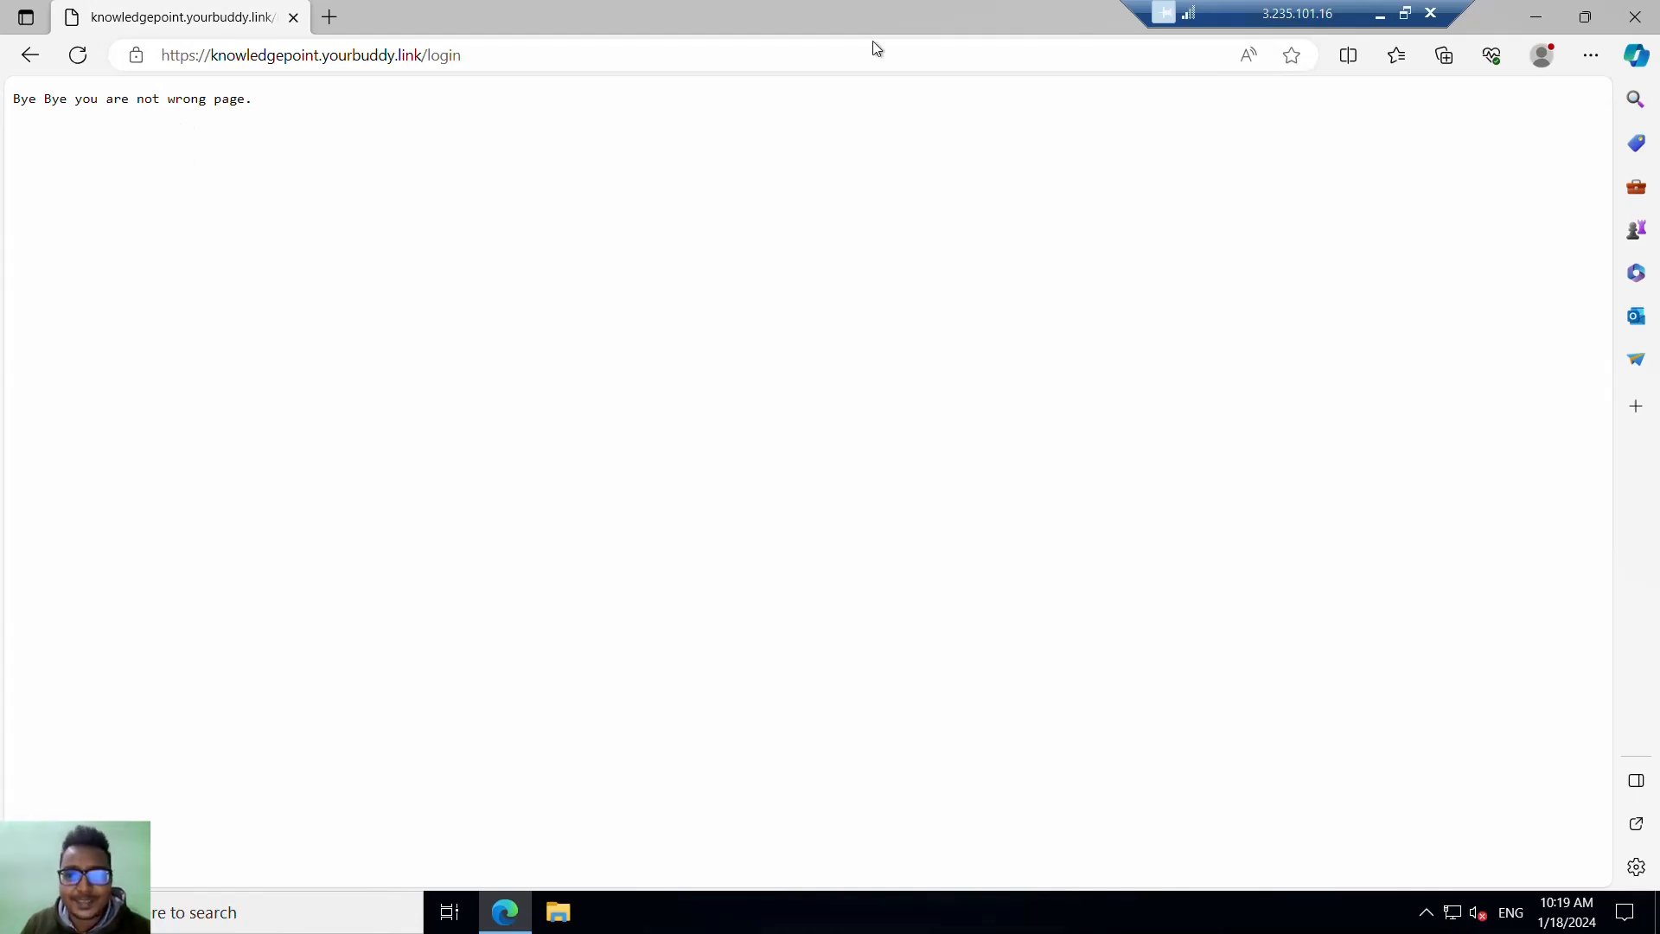
{"action": "left_click", "coordinate": [1380, 13]}
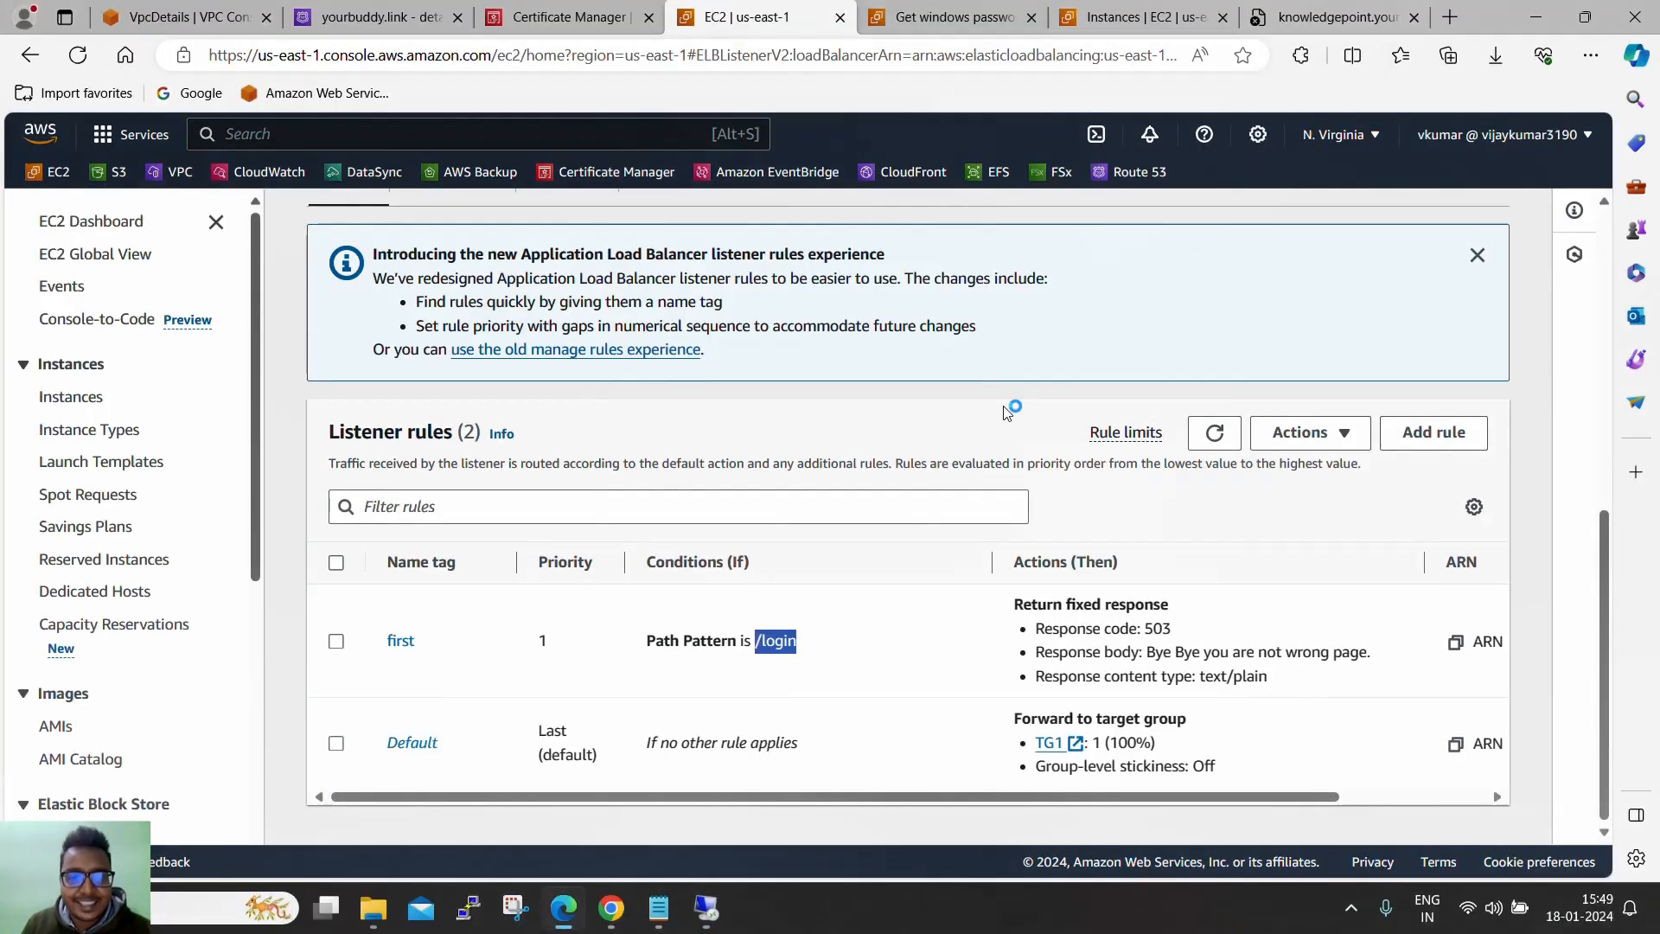
{"action": "left_click", "coordinate": [938, 646]}
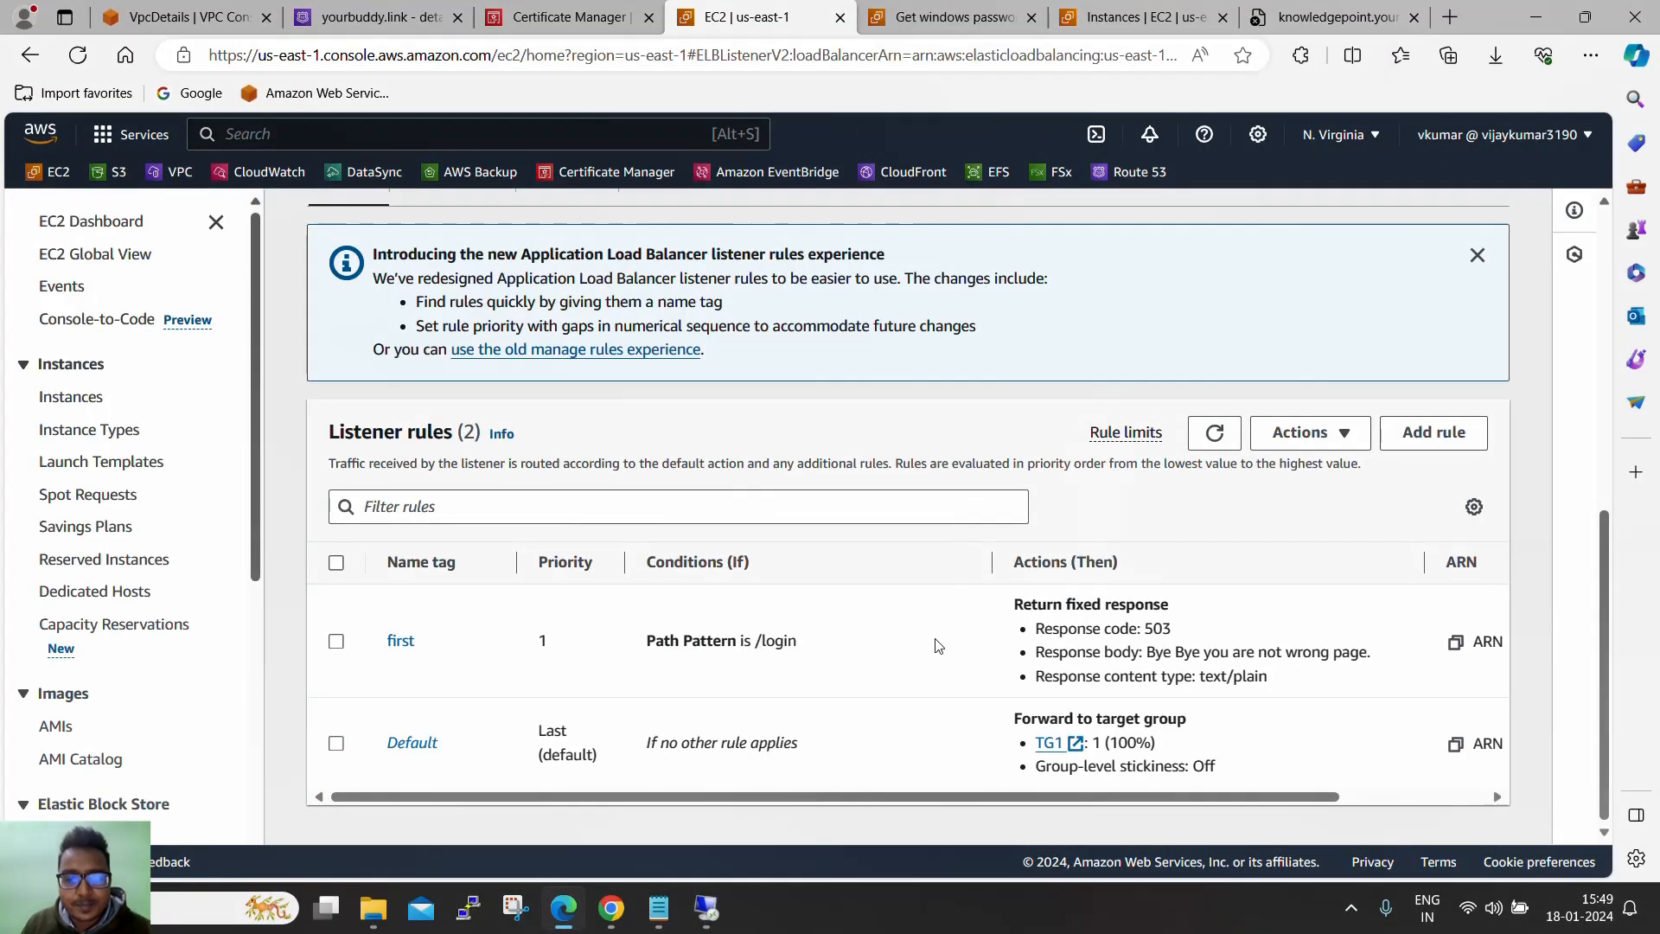
{"action": "left_click", "coordinate": [1426, 441]}
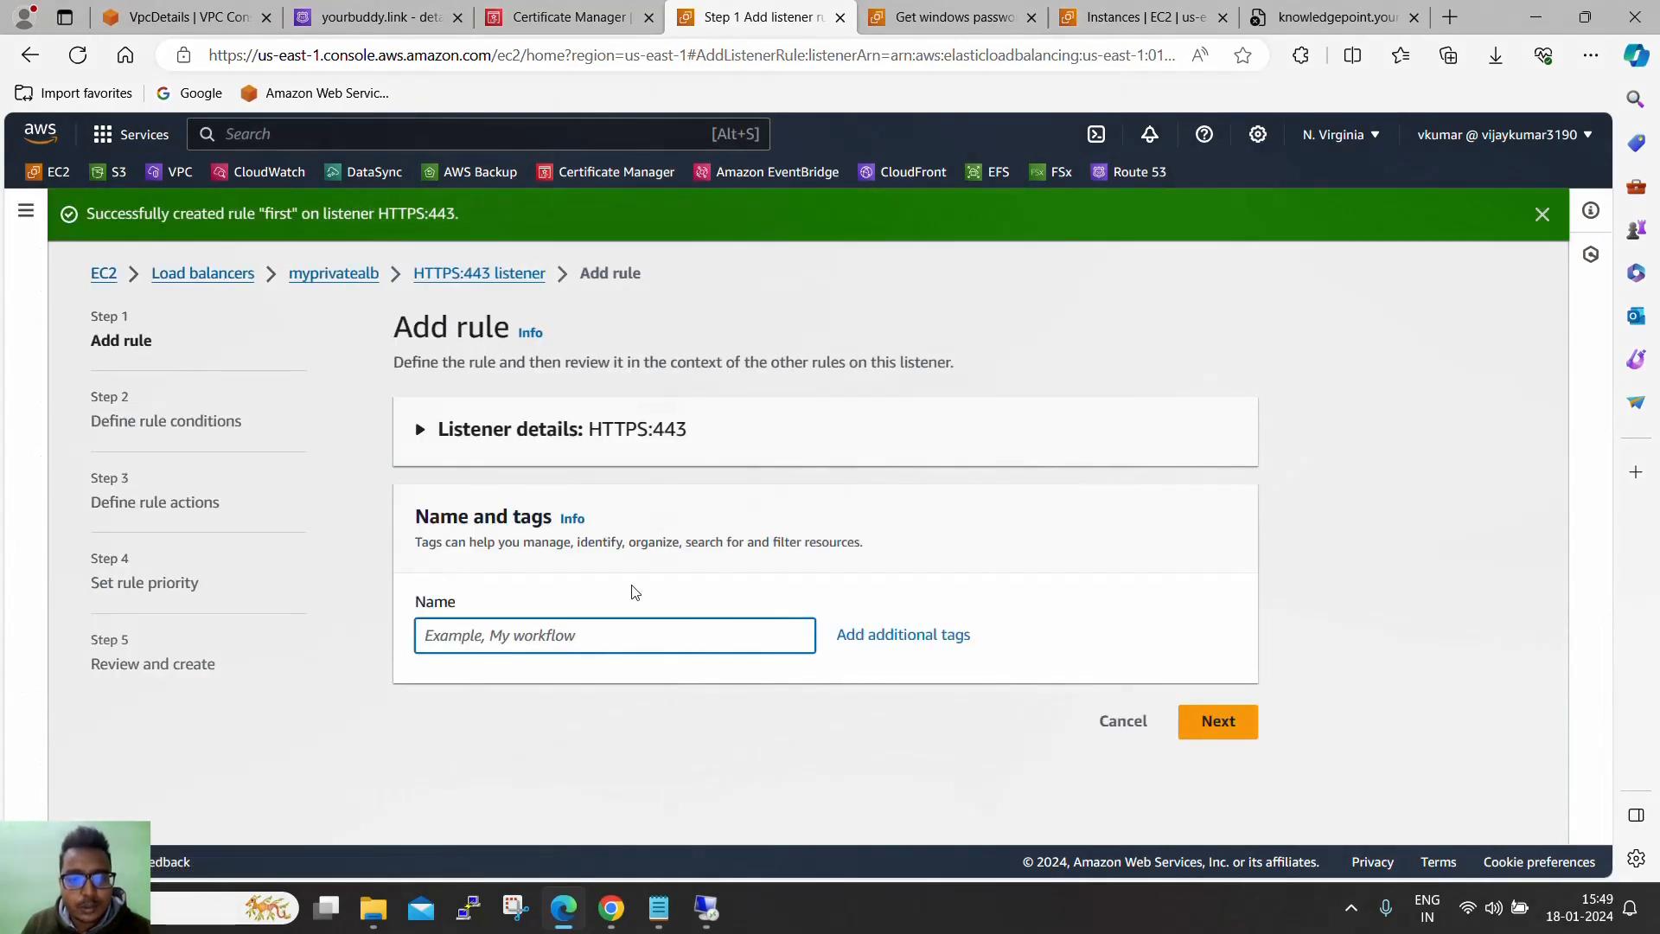
{"action": "left_click", "coordinate": [628, 633]}
{"action": "type", "text": "second"}
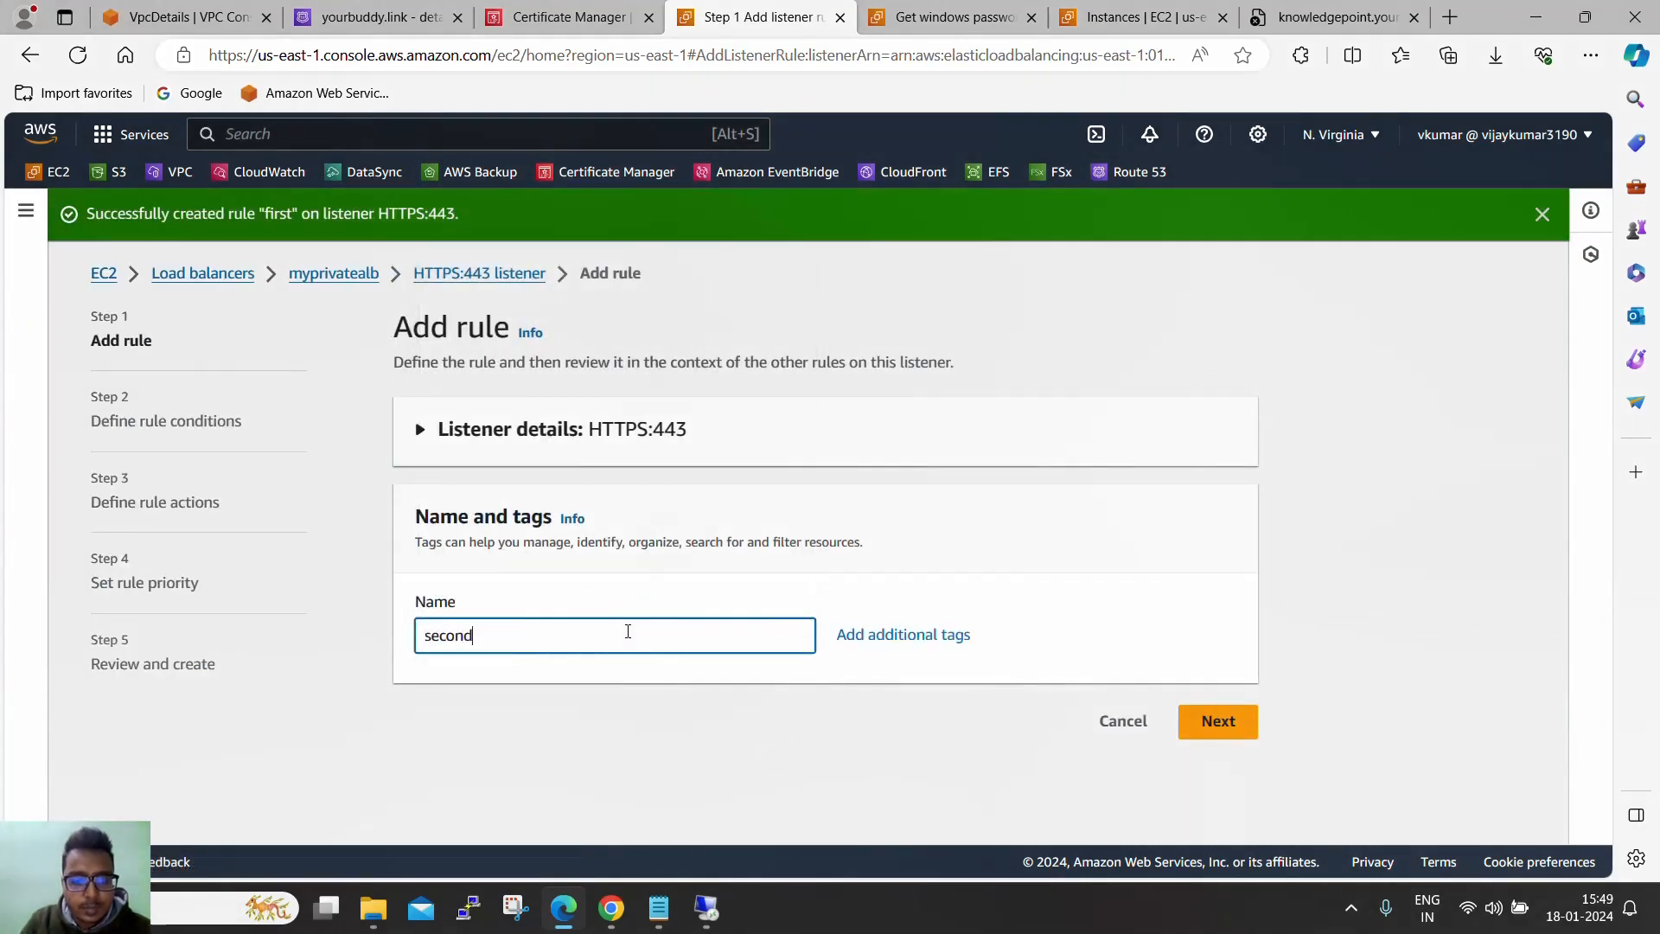
{"action": "left_click", "coordinate": [1214, 721]}
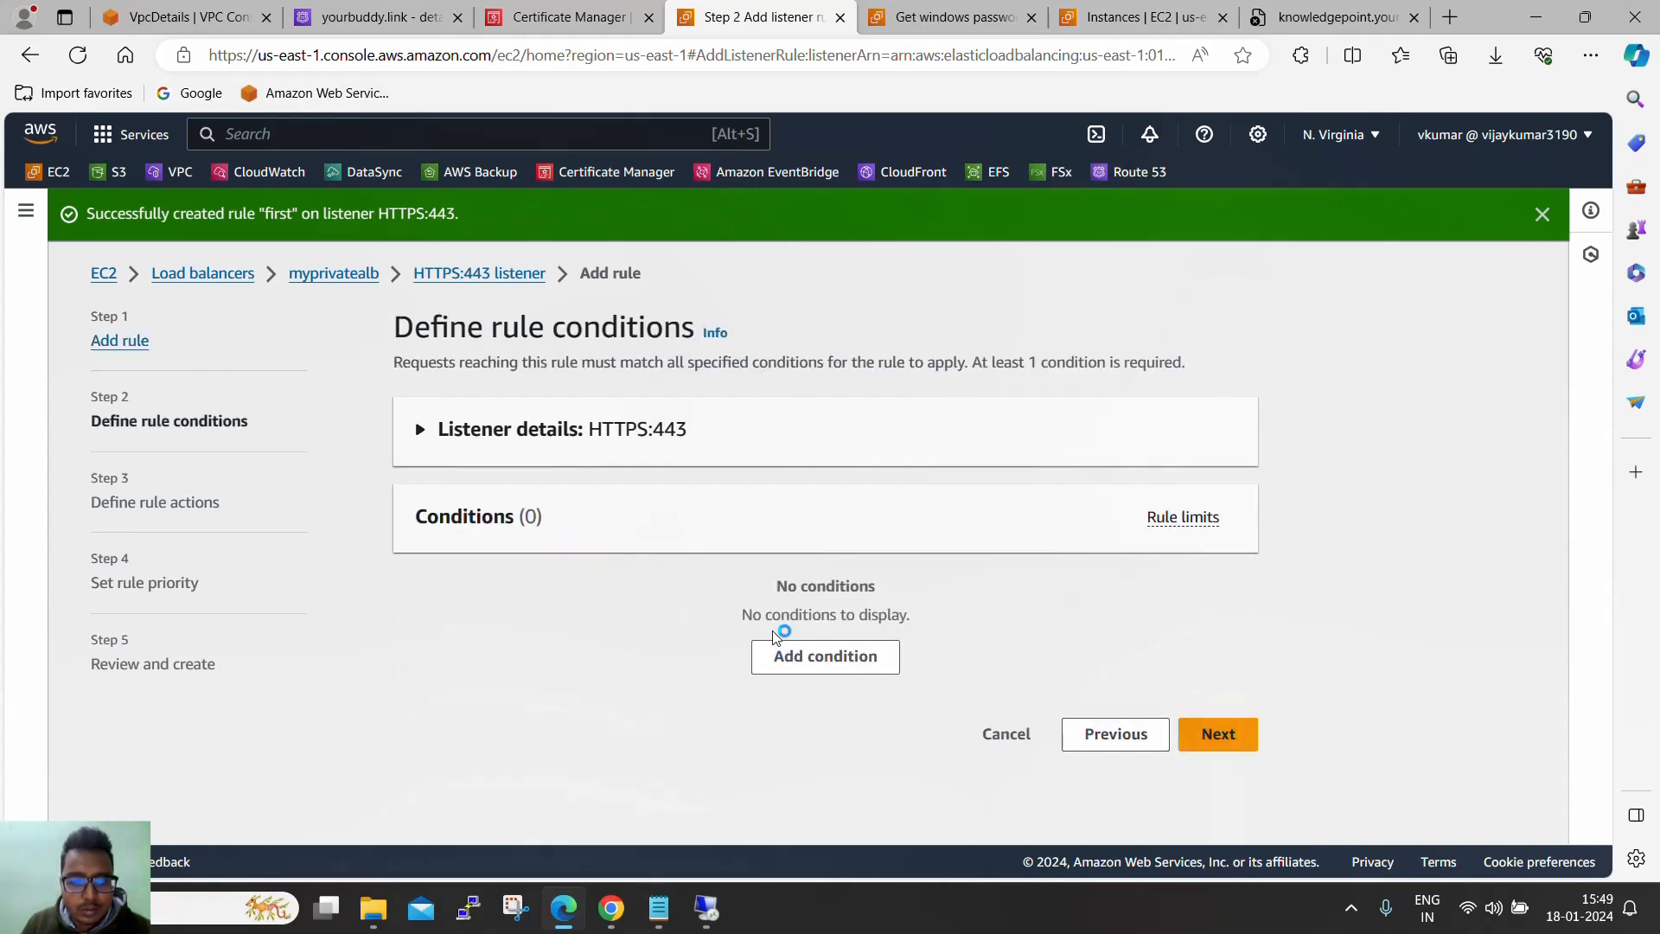
{"action": "left_click", "coordinate": [815, 654]}
{"action": "left_click", "coordinate": [630, 552]}
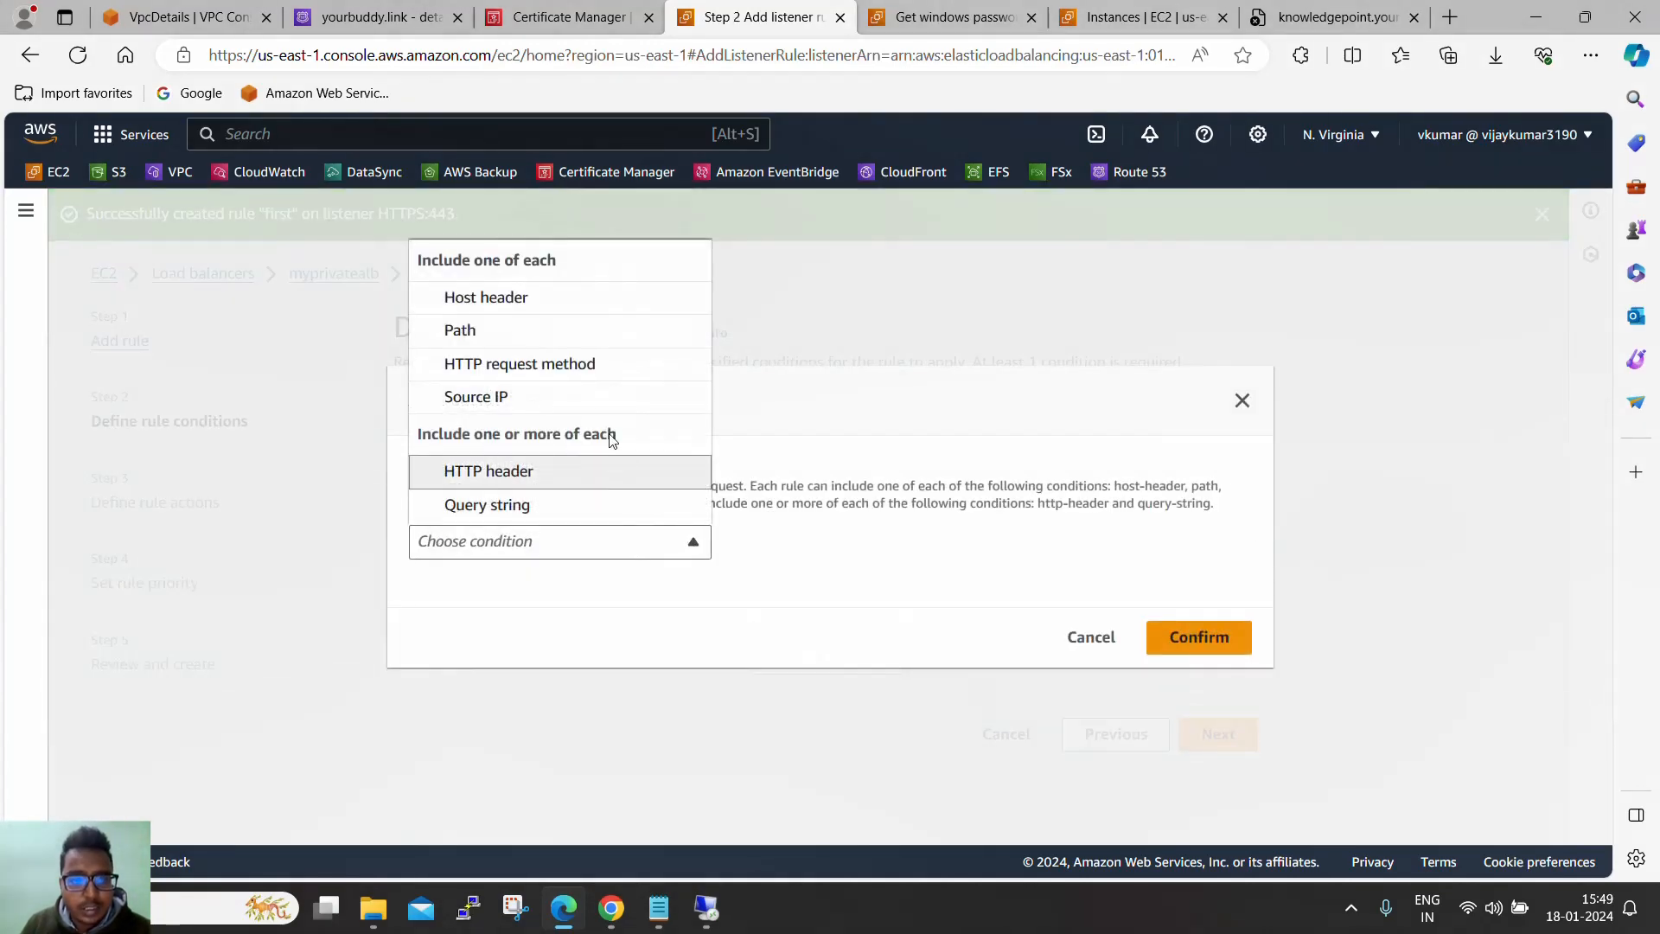
{"action": "left_click", "coordinate": [571, 298]}
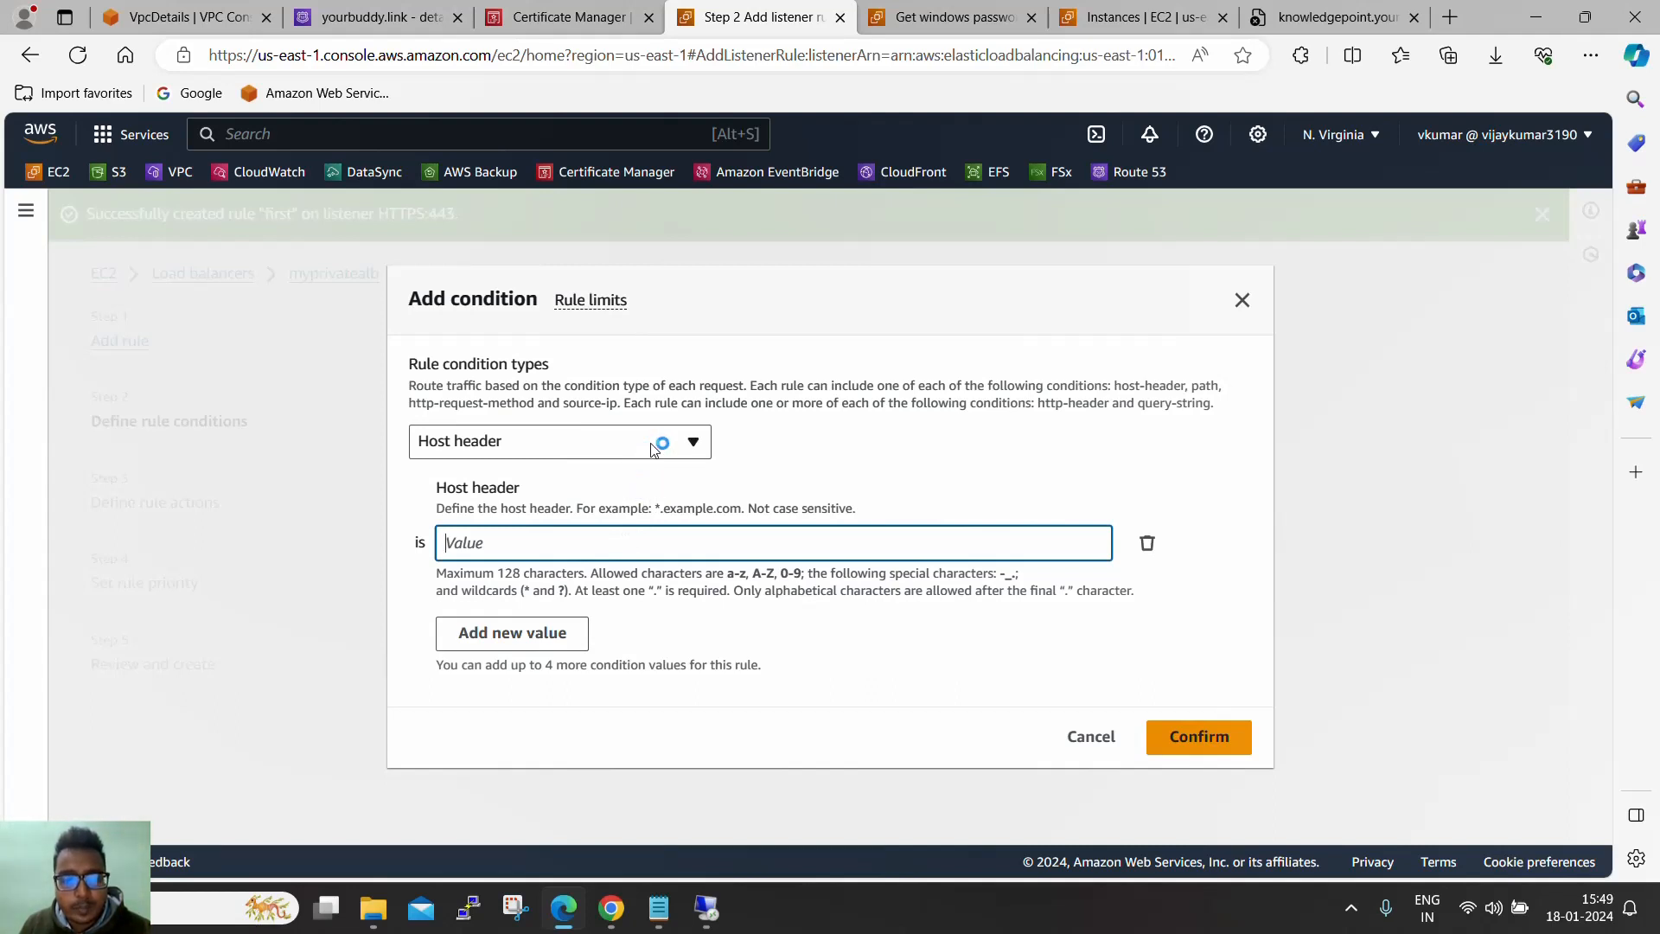
{"action": "left_click", "coordinate": [653, 449]}
{"action": "left_click", "coordinate": [605, 551]}
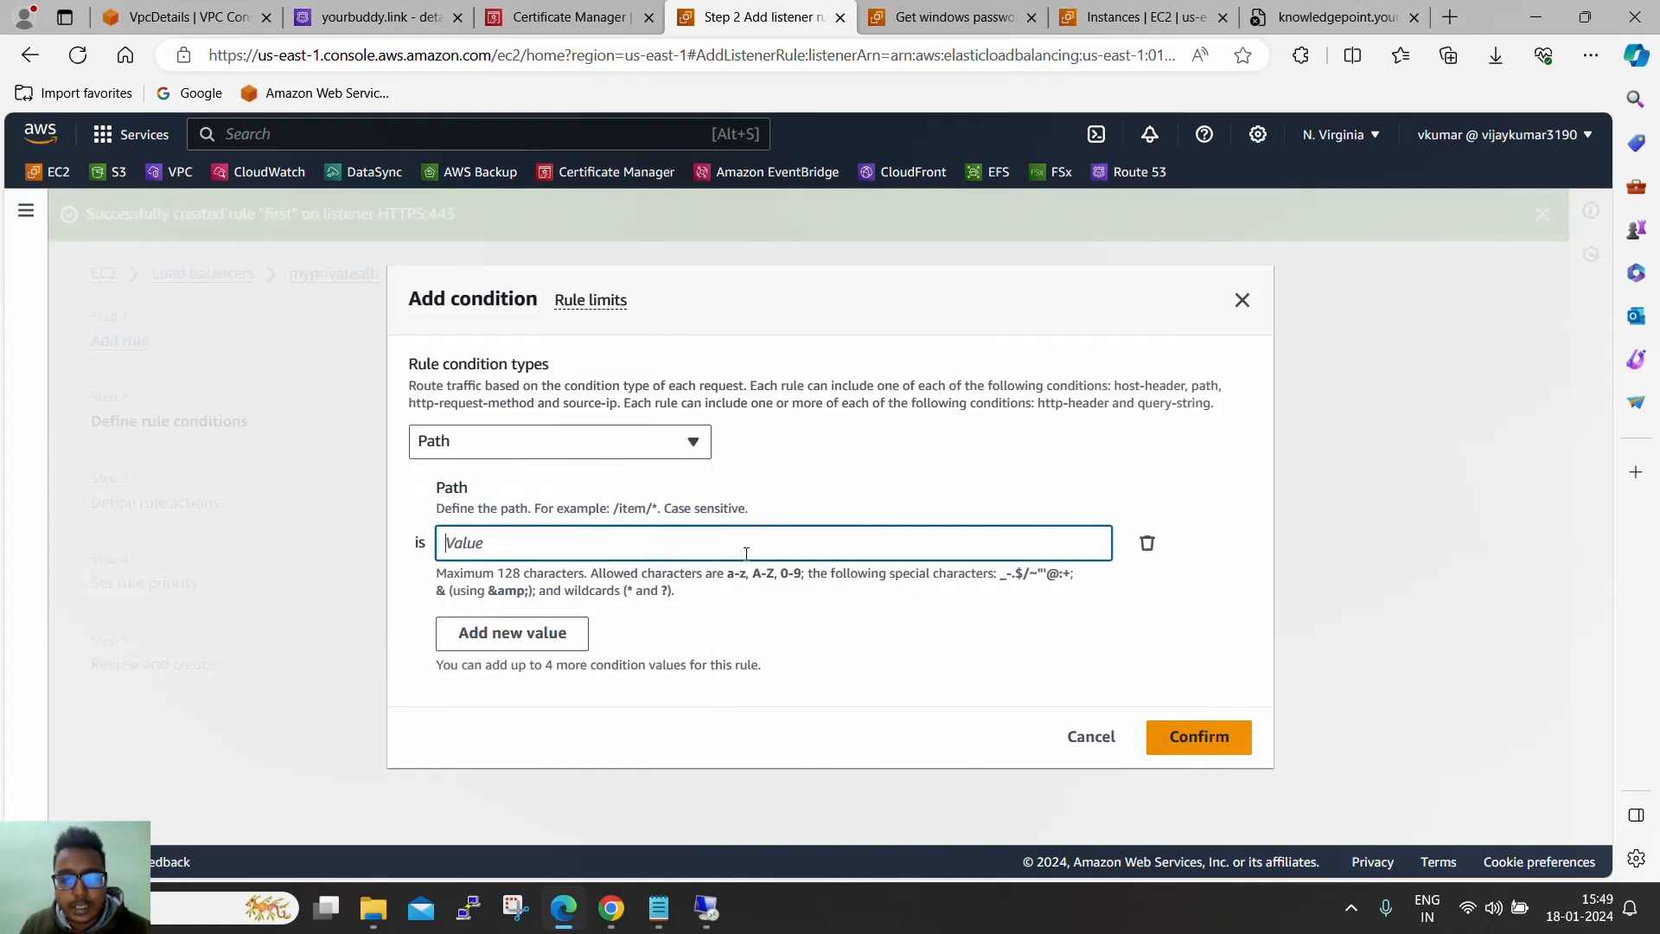
{"action": "type", "text": "/login"}
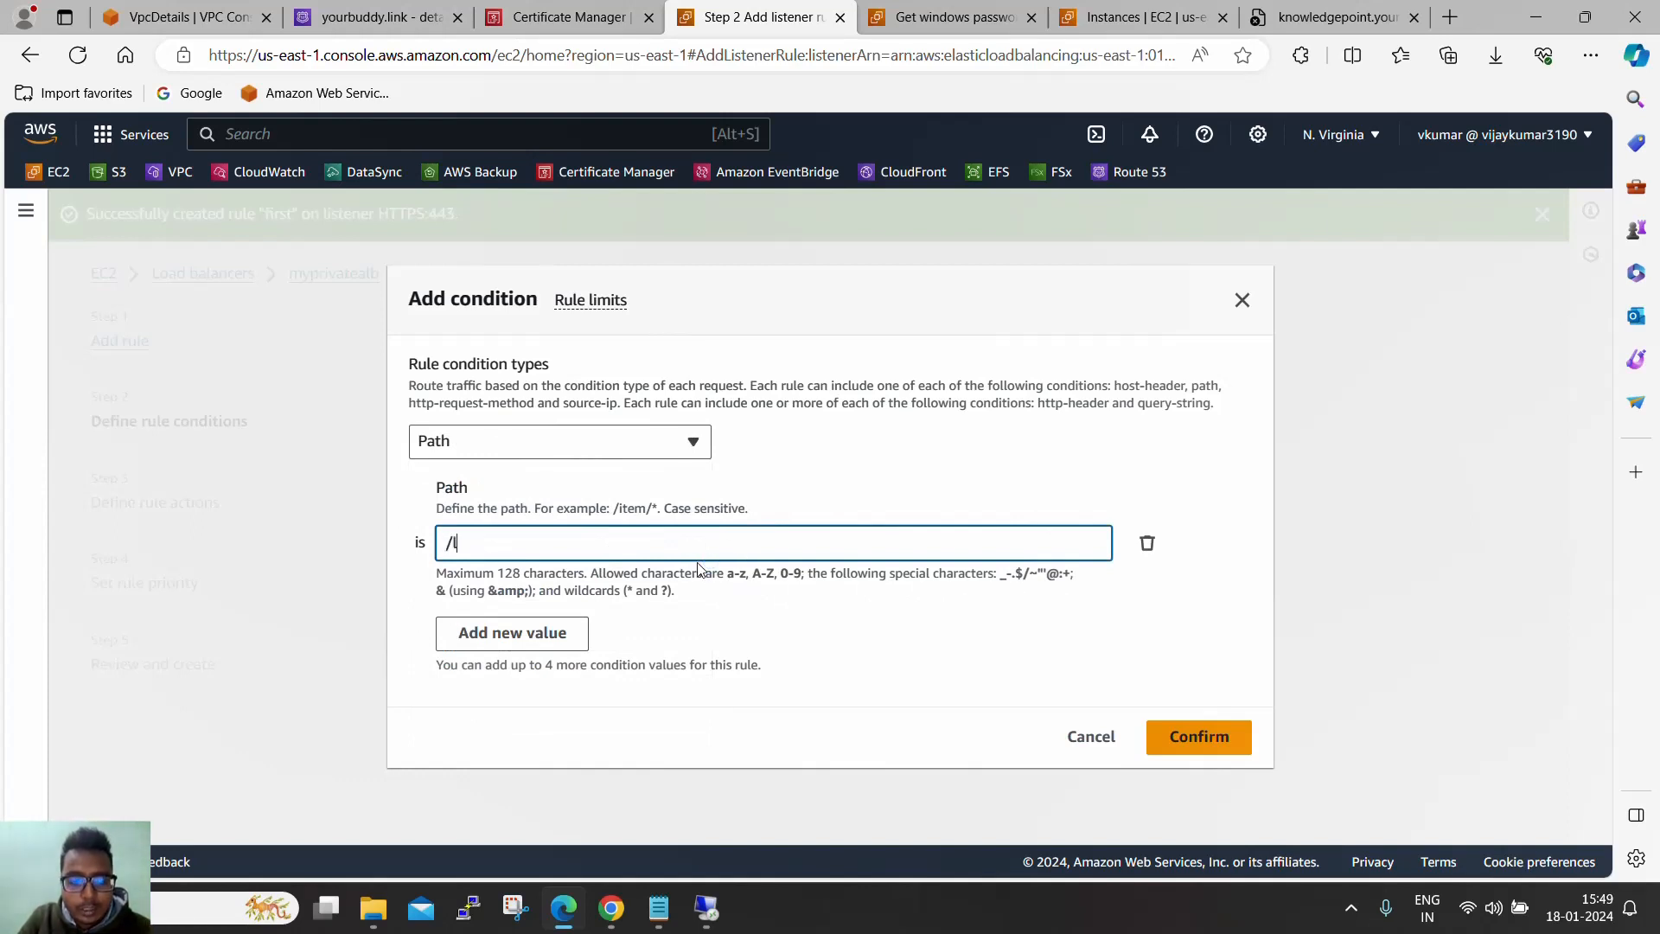
{"action": "left_click", "coordinate": [1193, 735]}
{"action": "key", "text": "BackSpace"}
{"action": "key", "text": "BackSpace"}
{"action": "key", "text": "BackSpace"}
{"action": "key", "text": "BackSpace"}
{"action": "type", "text": "data"}
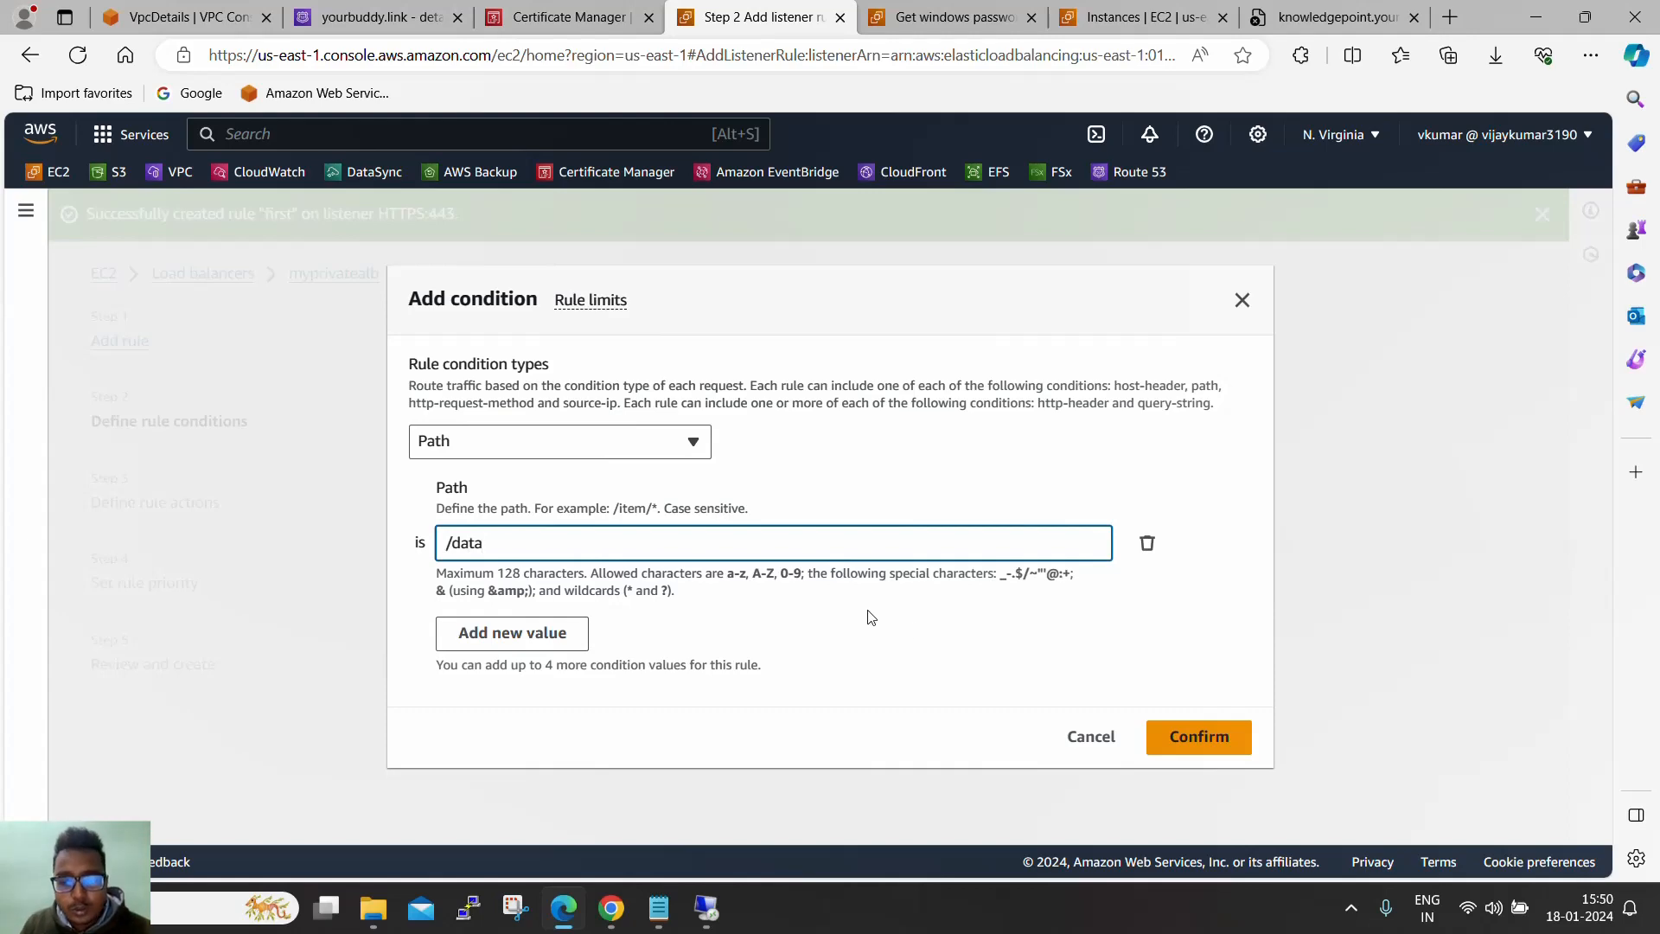
{"action": "left_click", "coordinate": [1202, 735]}
{"action": "scroll", "coordinate": [1030, 702], "scroll_direction": "down", "scroll_amount": 1}
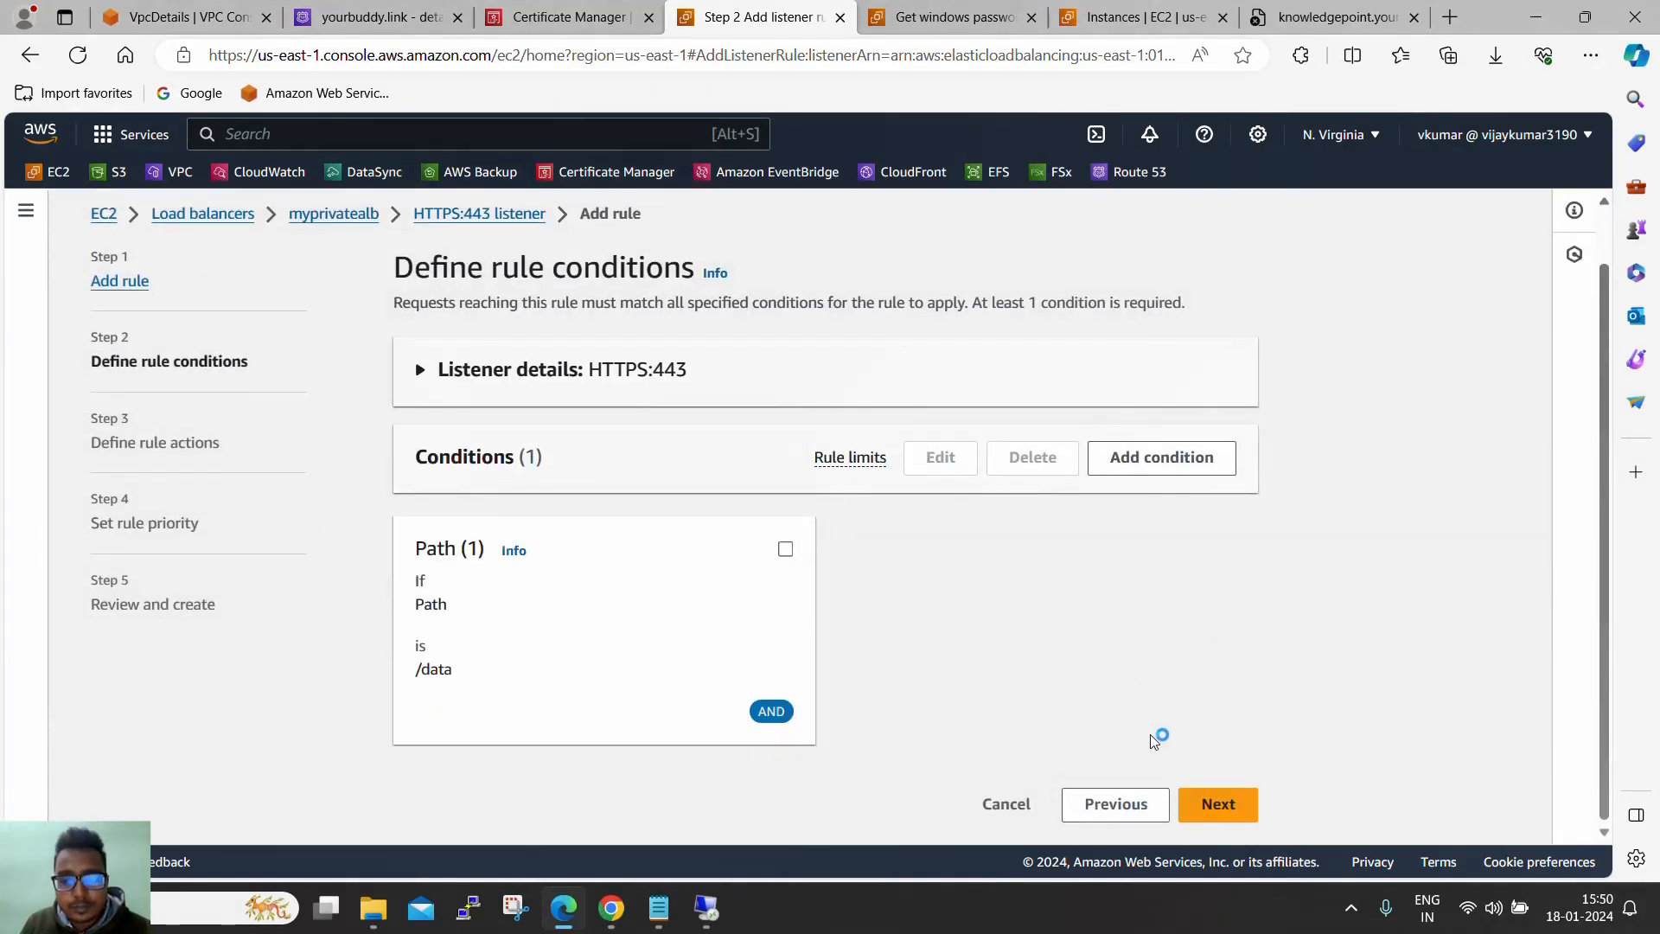
{"action": "left_click", "coordinate": [1216, 802]}
{"action": "scroll", "coordinate": [649, 567], "scroll_direction": "down", "scroll_amount": 3}
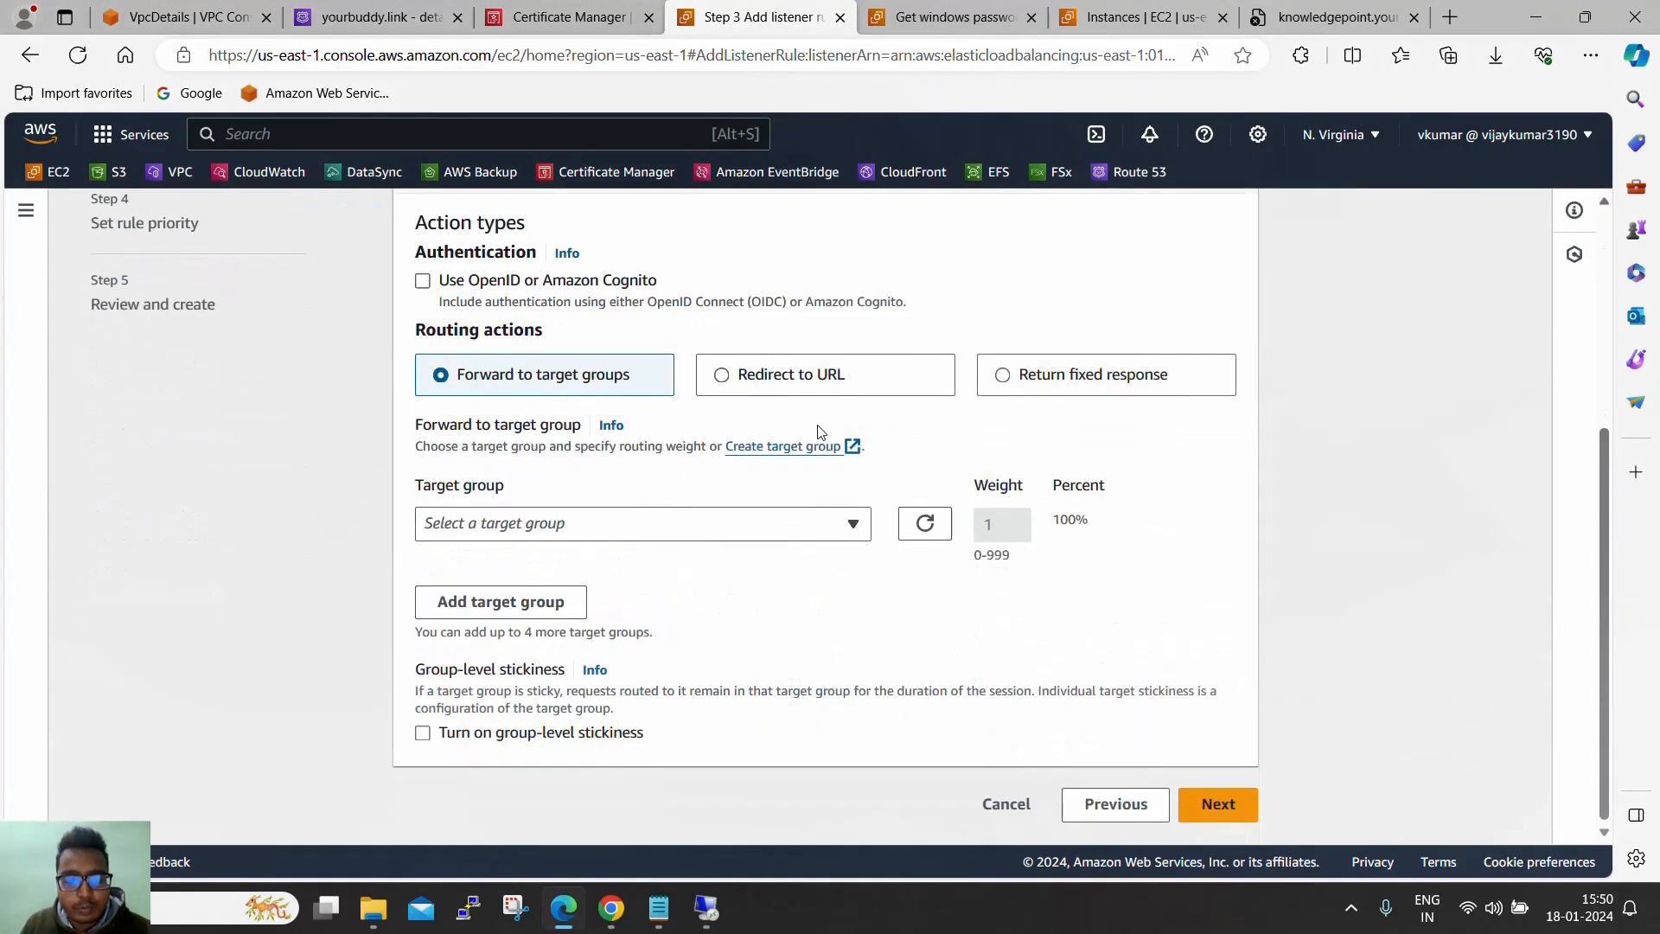
{"action": "left_click", "coordinate": [808, 525]}
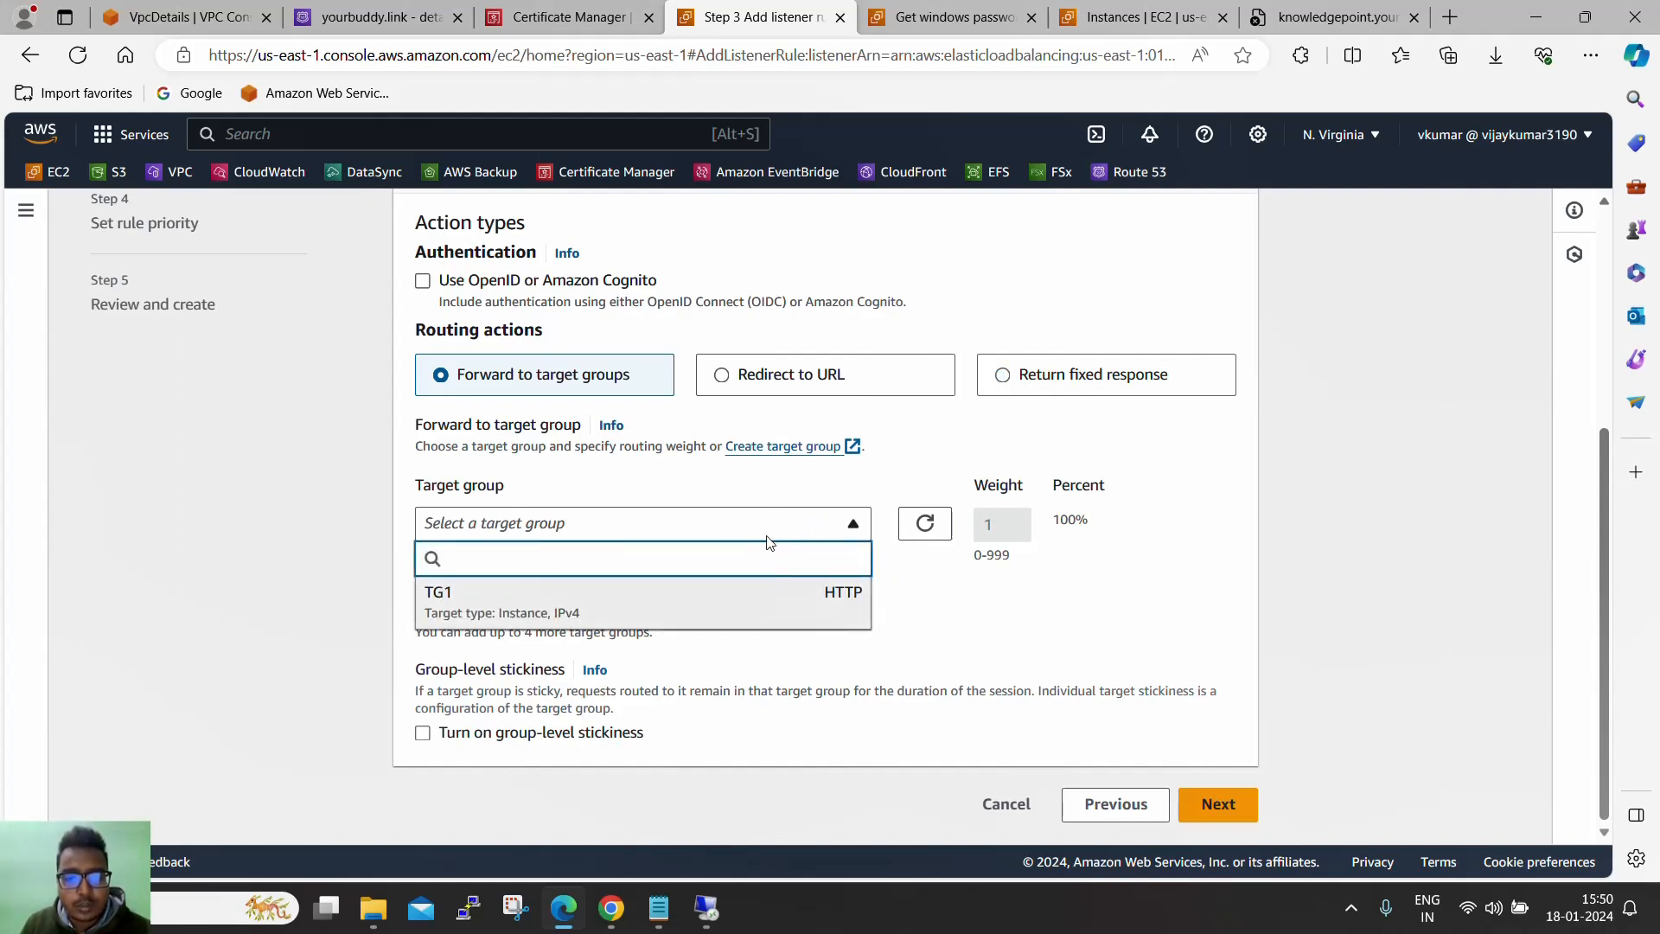
{"action": "left_click", "coordinate": [1034, 619]}
{"action": "left_click", "coordinate": [722, 380]}
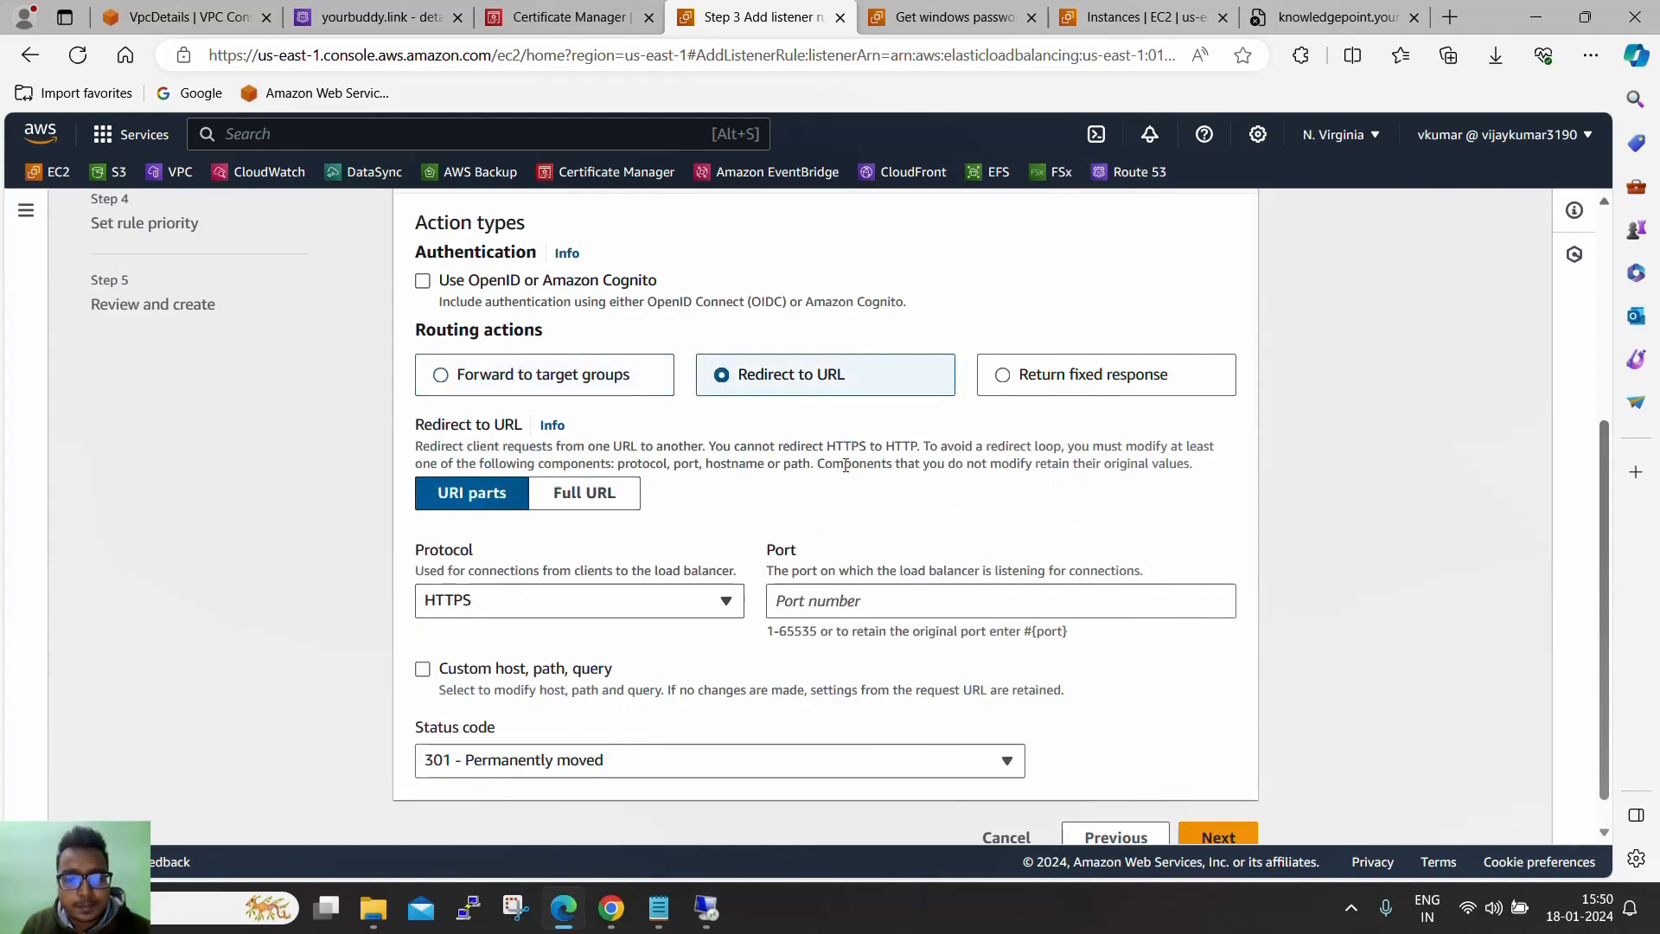
{"action": "scroll", "coordinate": [846, 465], "scroll_direction": "down", "scroll_amount": 1}
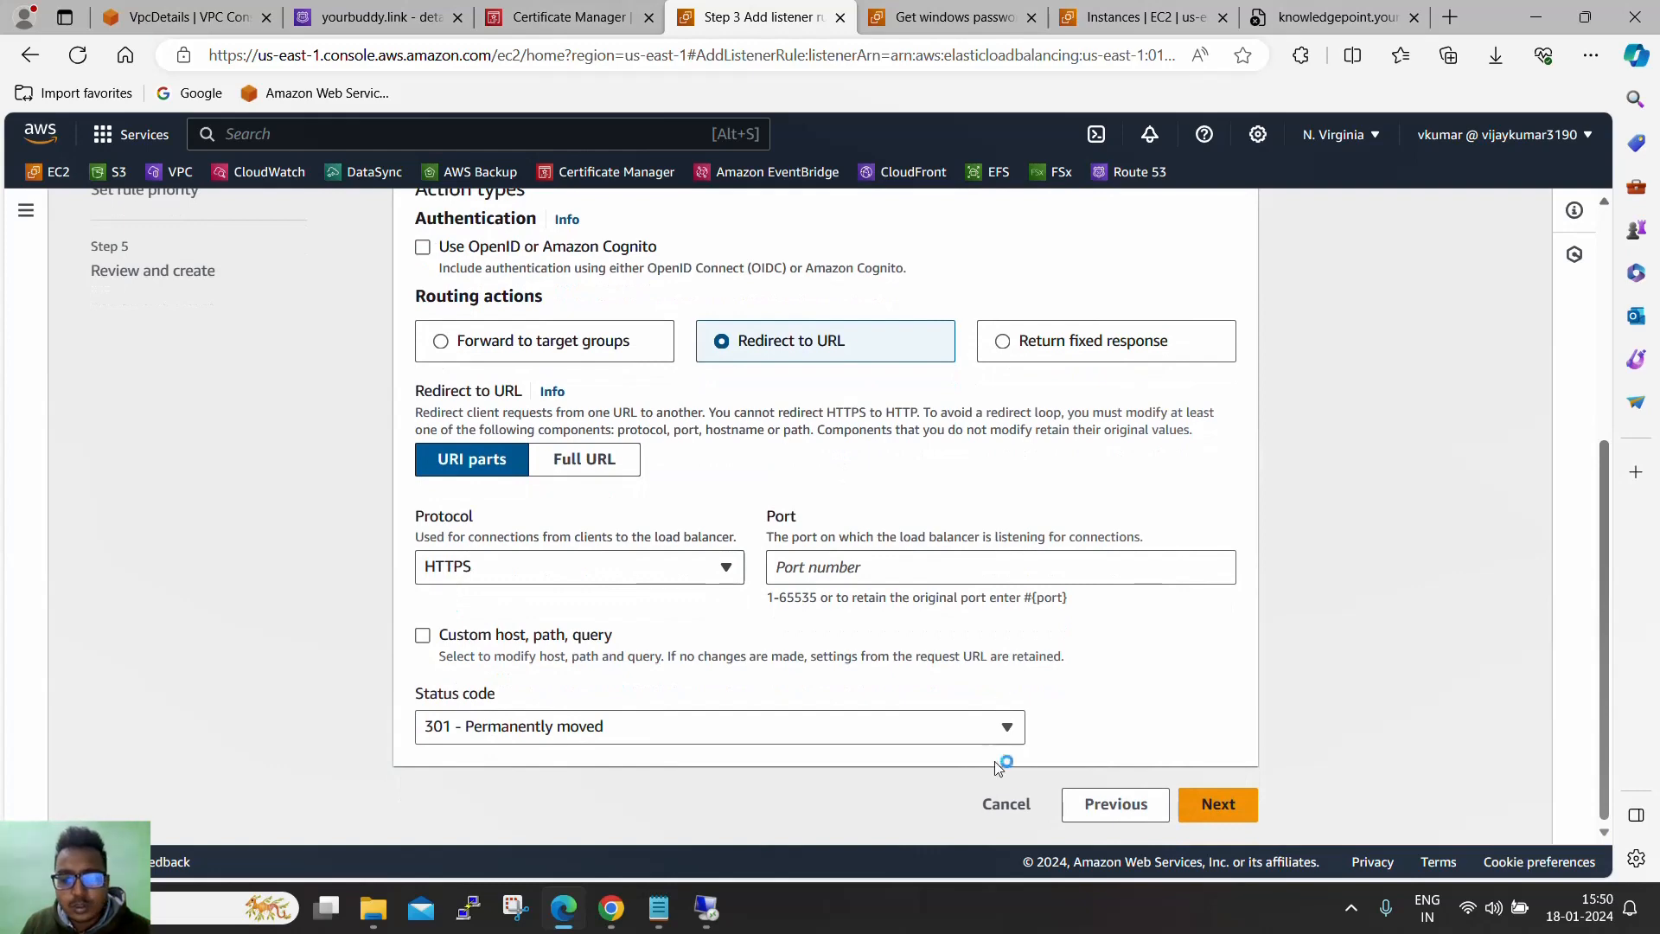
{"action": "left_click", "coordinate": [1003, 804]}
{"action": "left_click", "coordinate": [1095, 617]}
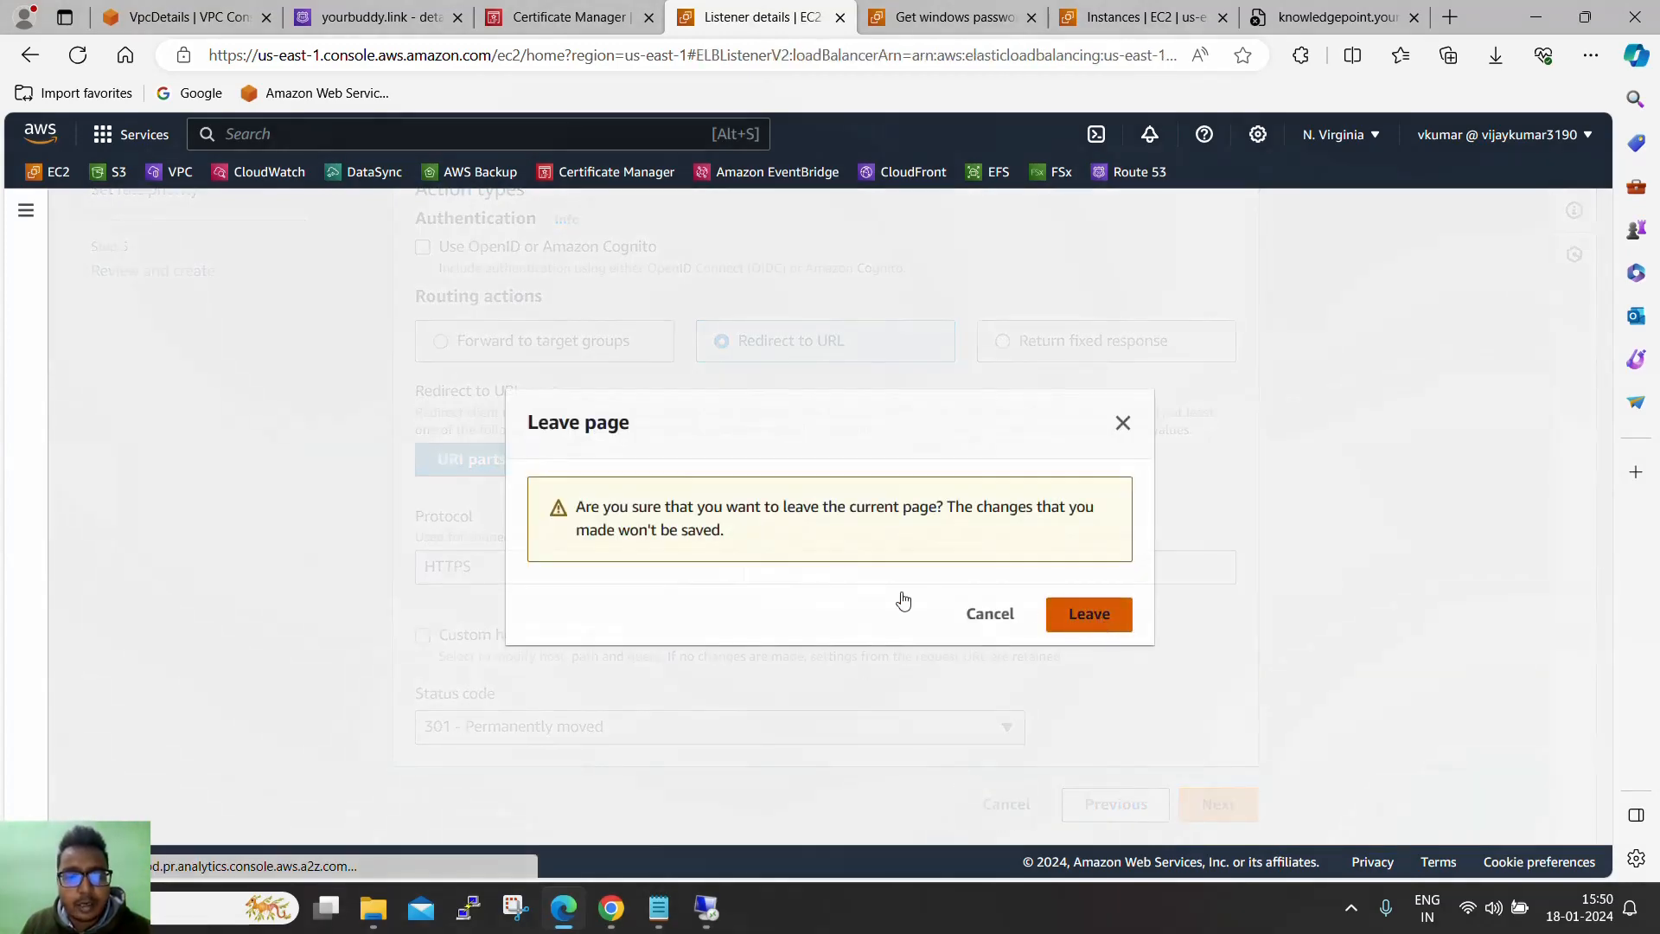
{"action": "scroll", "coordinate": [653, 534], "scroll_direction": "down", "scroll_amount": 6}
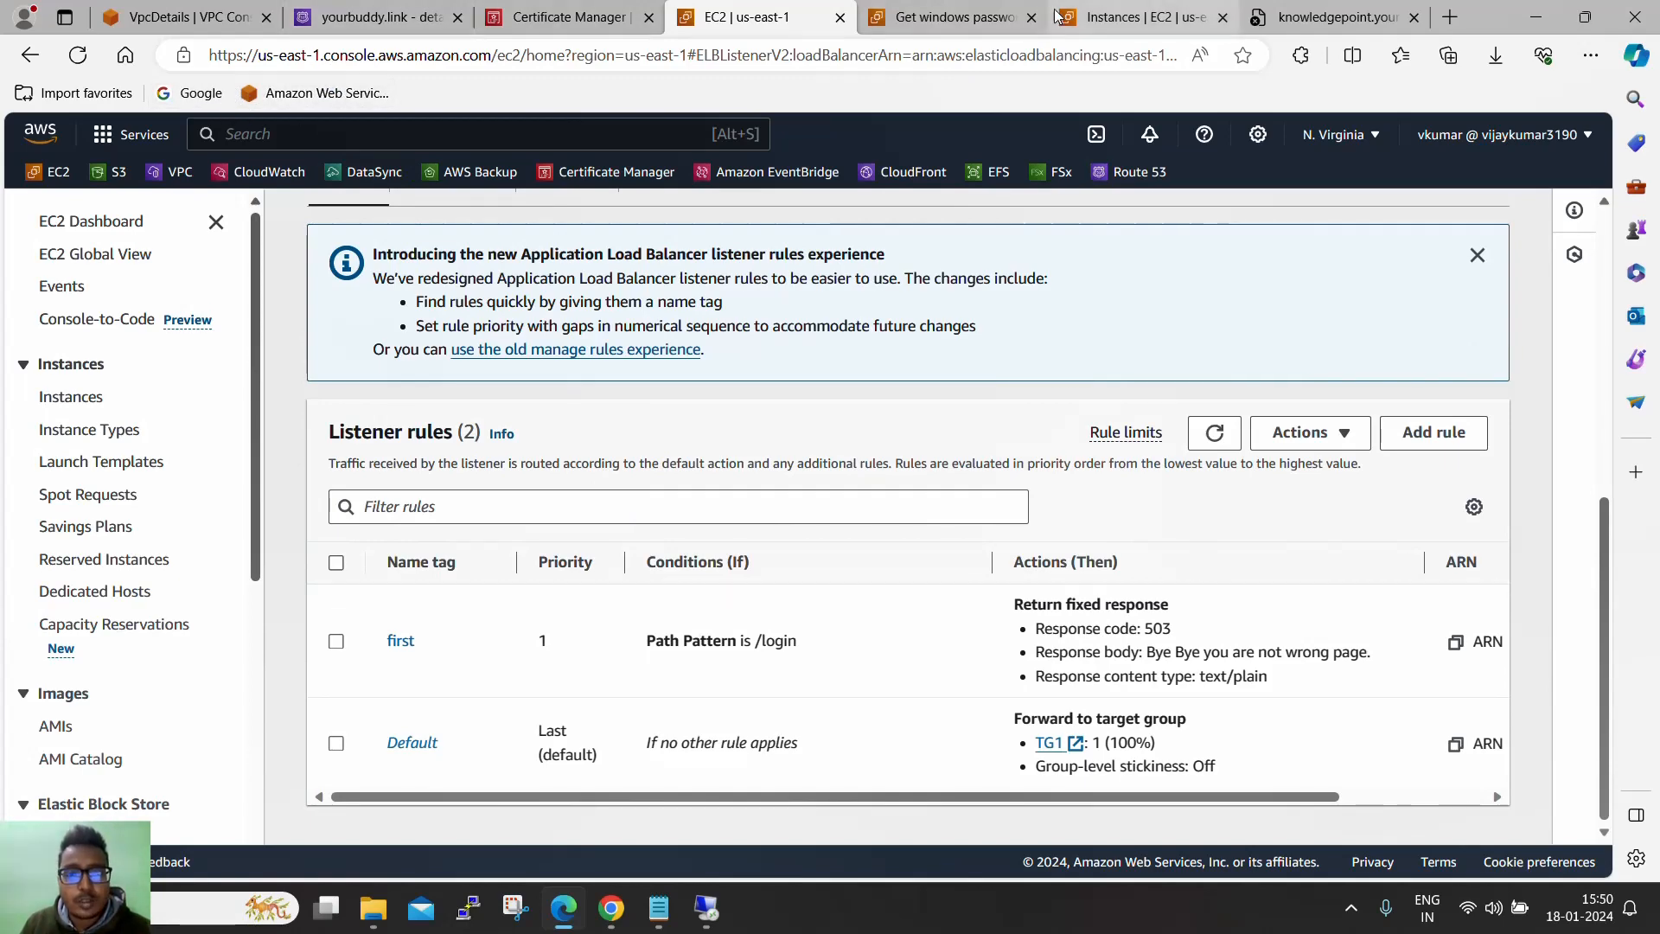
{"action": "scroll", "coordinate": [597, 268], "scroll_direction": "up", "scroll_amount": 4}
{"action": "scroll", "coordinate": [145, 536], "scroll_direction": "down", "scroll_amount": 8}
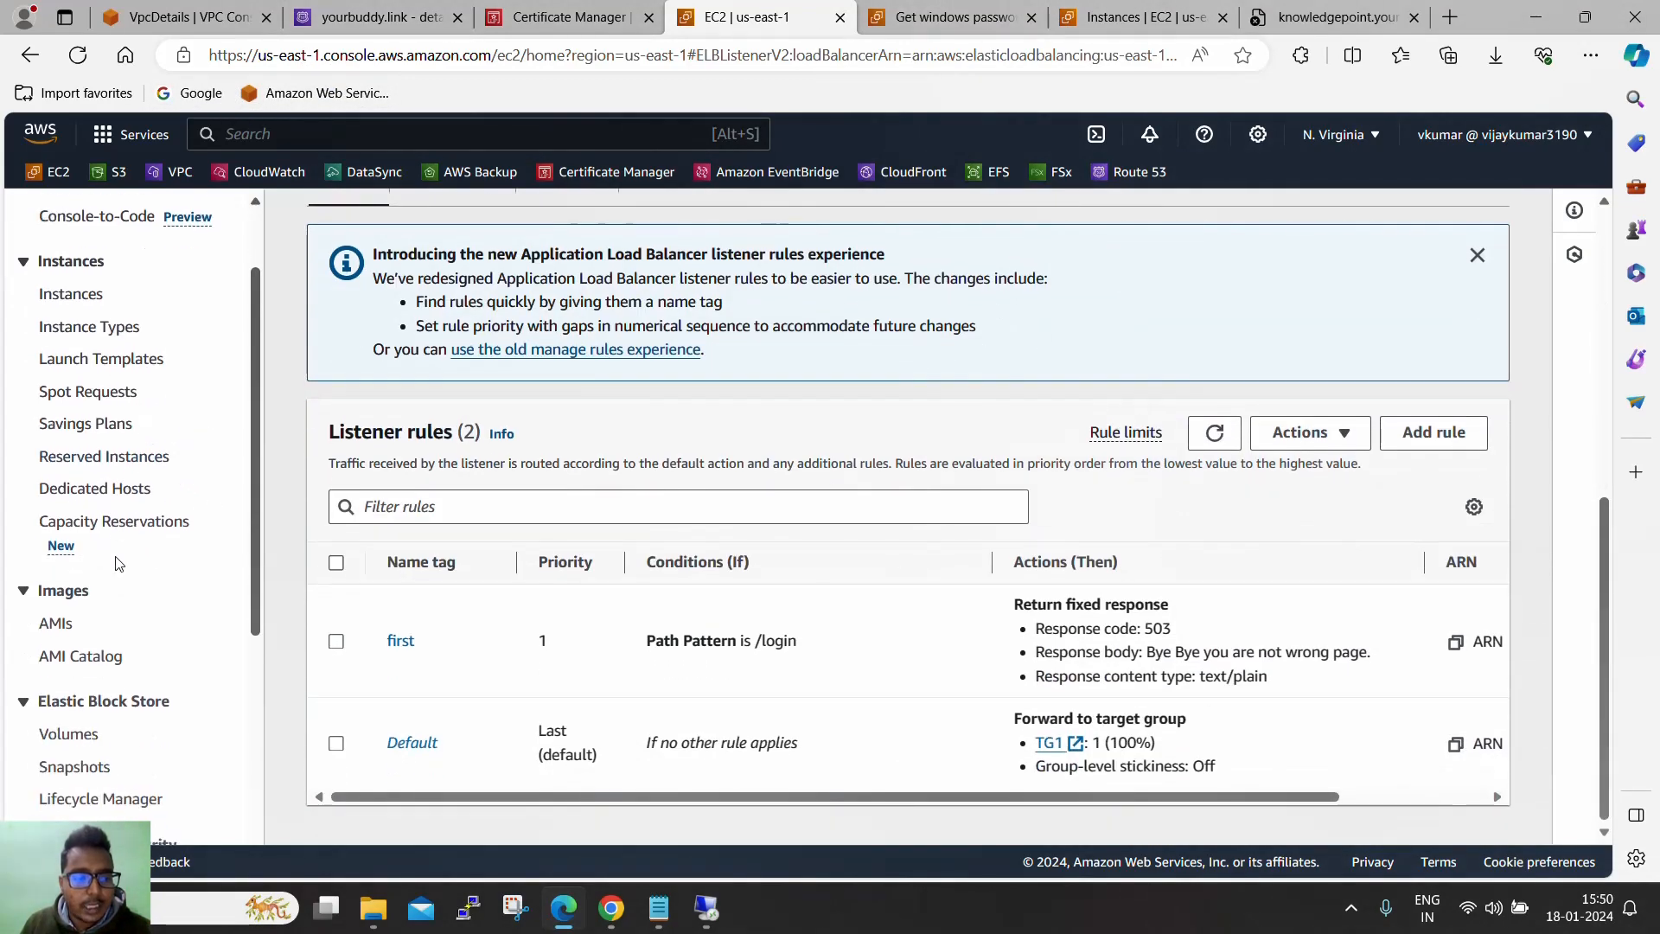
Open the details of load balancer myprivatealb and review its scheme, DNS name and listeners
{"action": "scroll", "coordinate": [121, 687], "scroll_direction": "down", "scroll_amount": 5}
{"action": "left_click", "coordinate": [113, 692]}
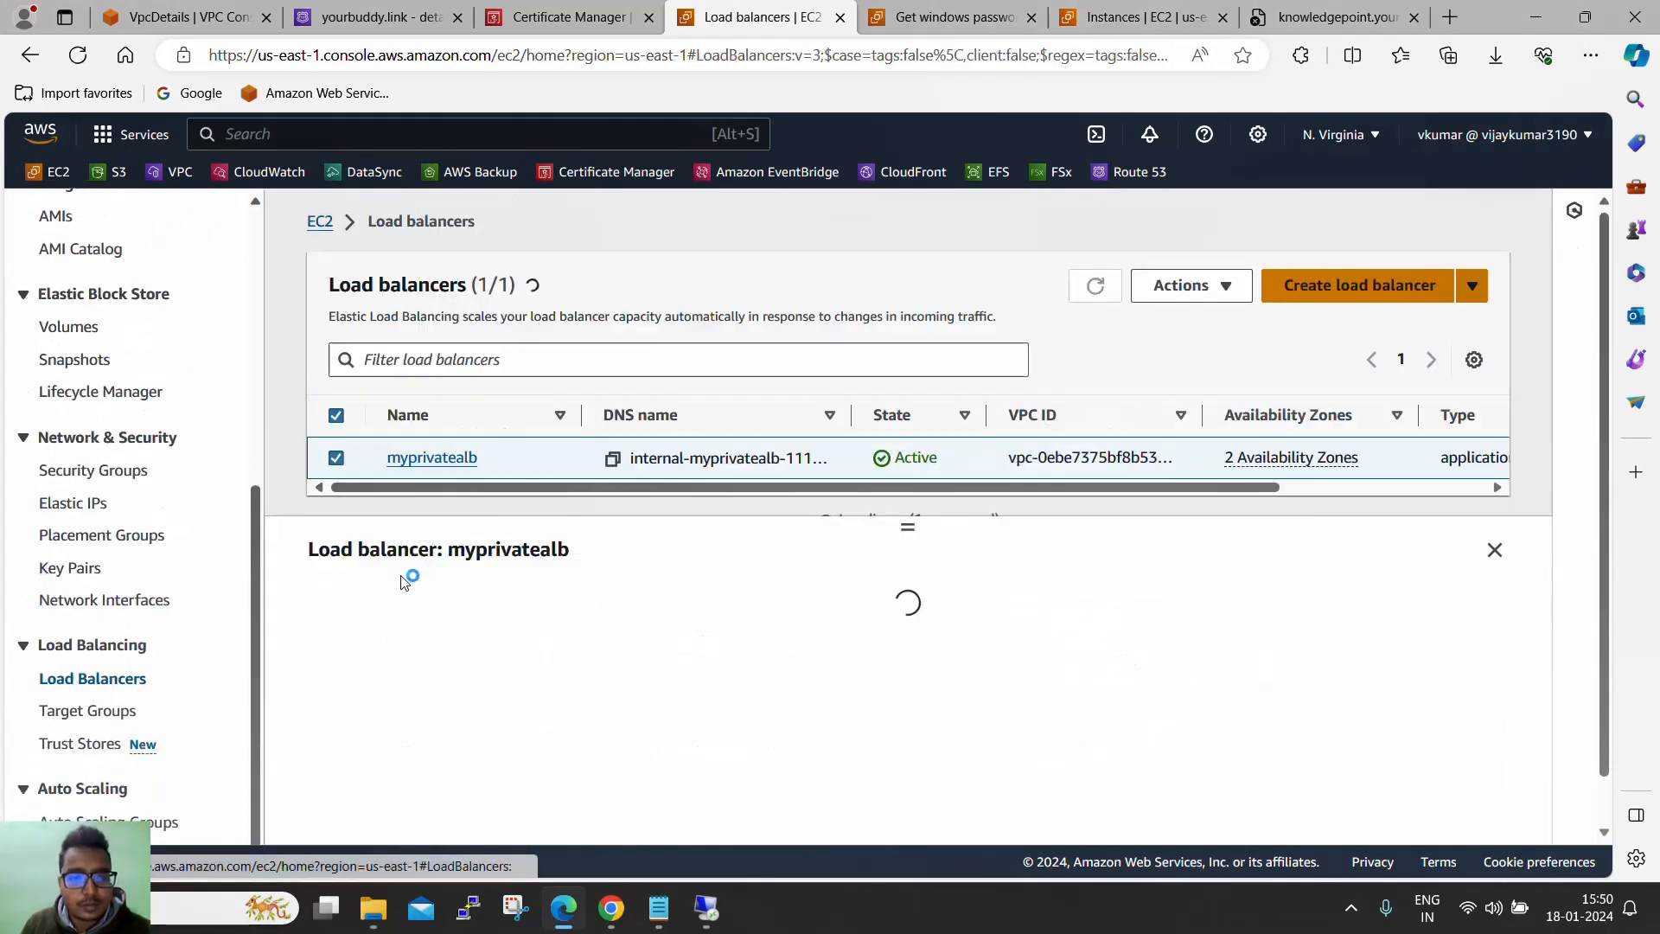
{"action": "left_click", "coordinate": [432, 458]}
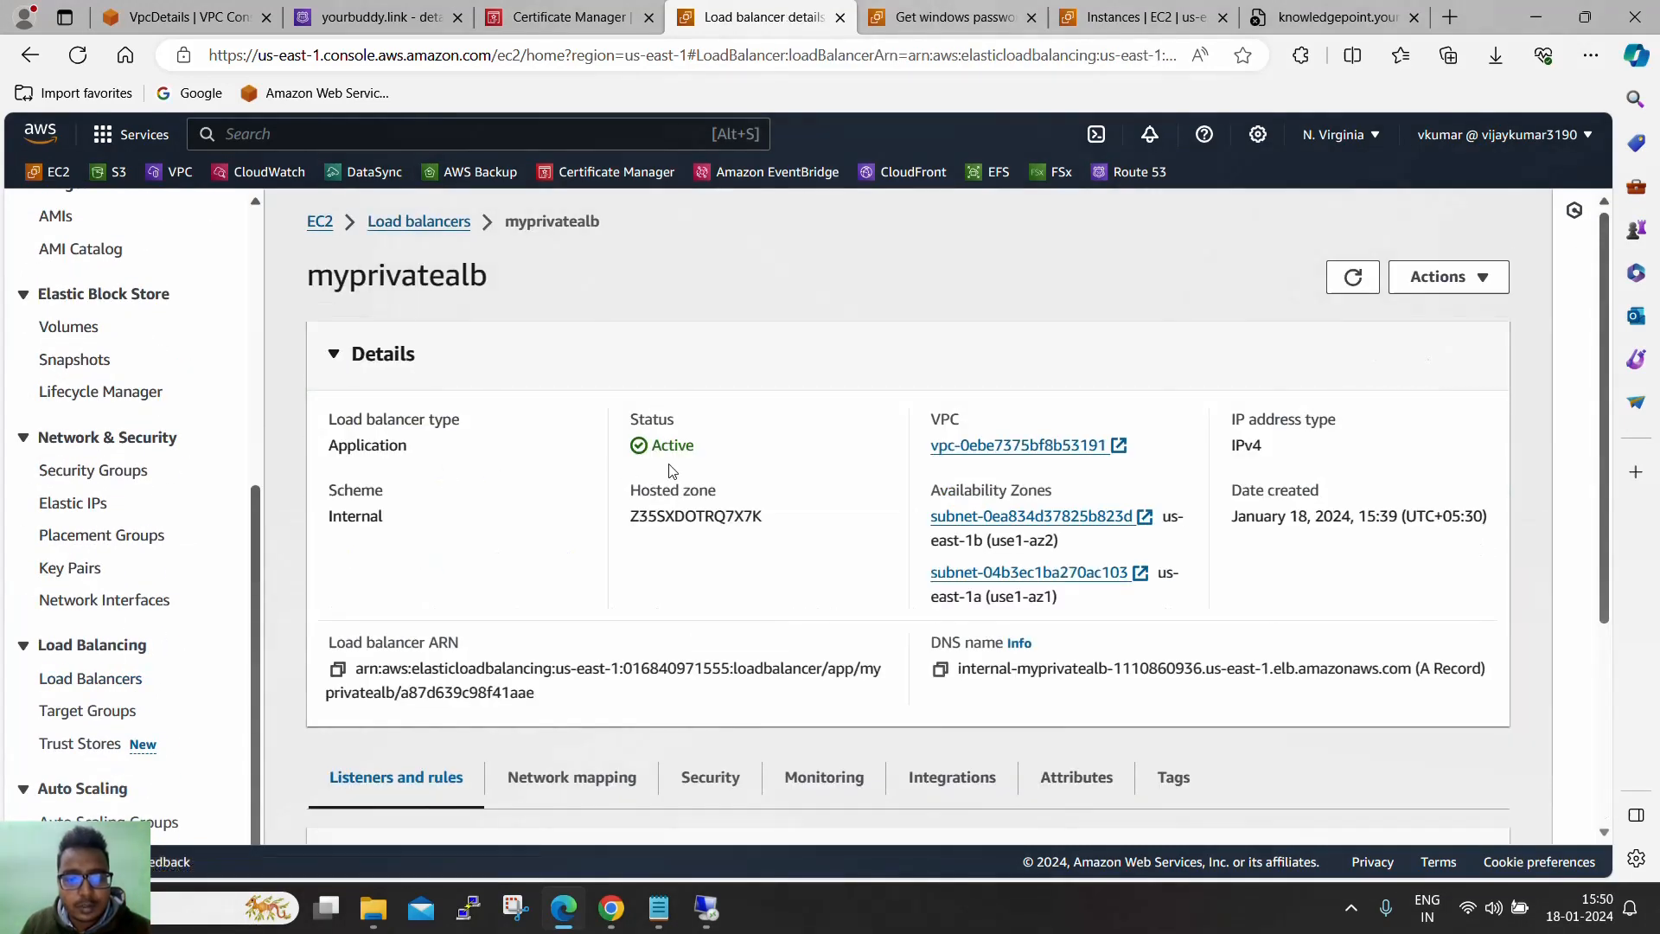
{"action": "scroll", "coordinate": [673, 471], "scroll_direction": "down", "scroll_amount": 2}
{"action": "scroll", "coordinate": [605, 471], "scroll_direction": "up", "scroll_amount": 1}
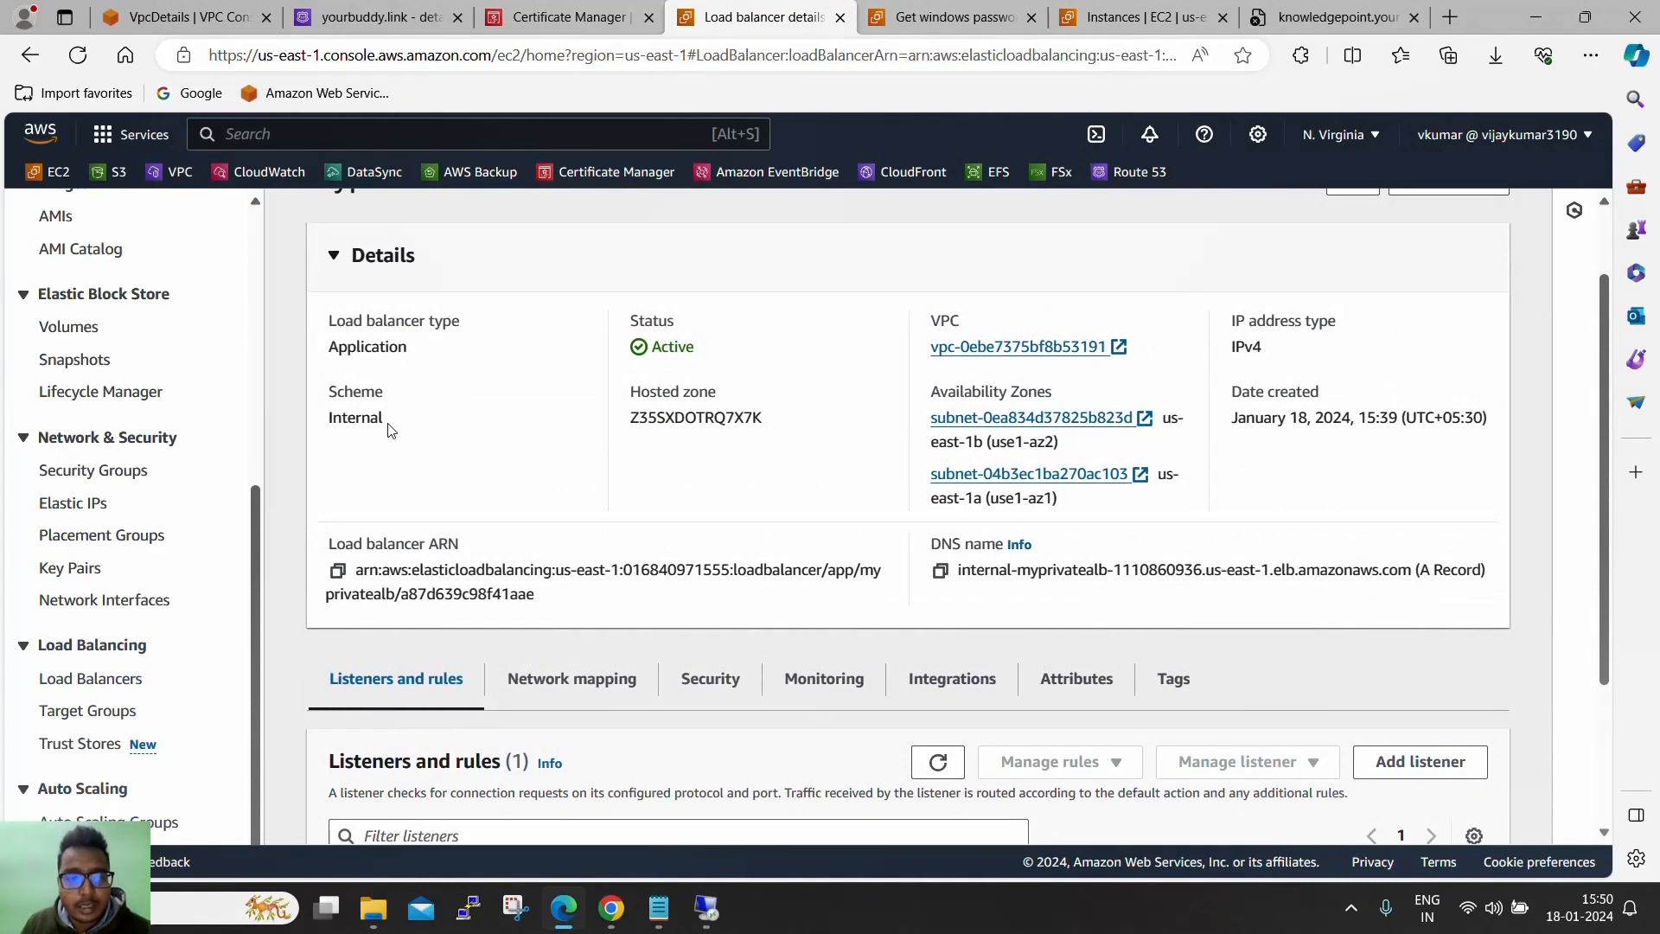
{"action": "left_click_drag", "start_coordinate": [386, 420], "coordinate": [329, 423]}
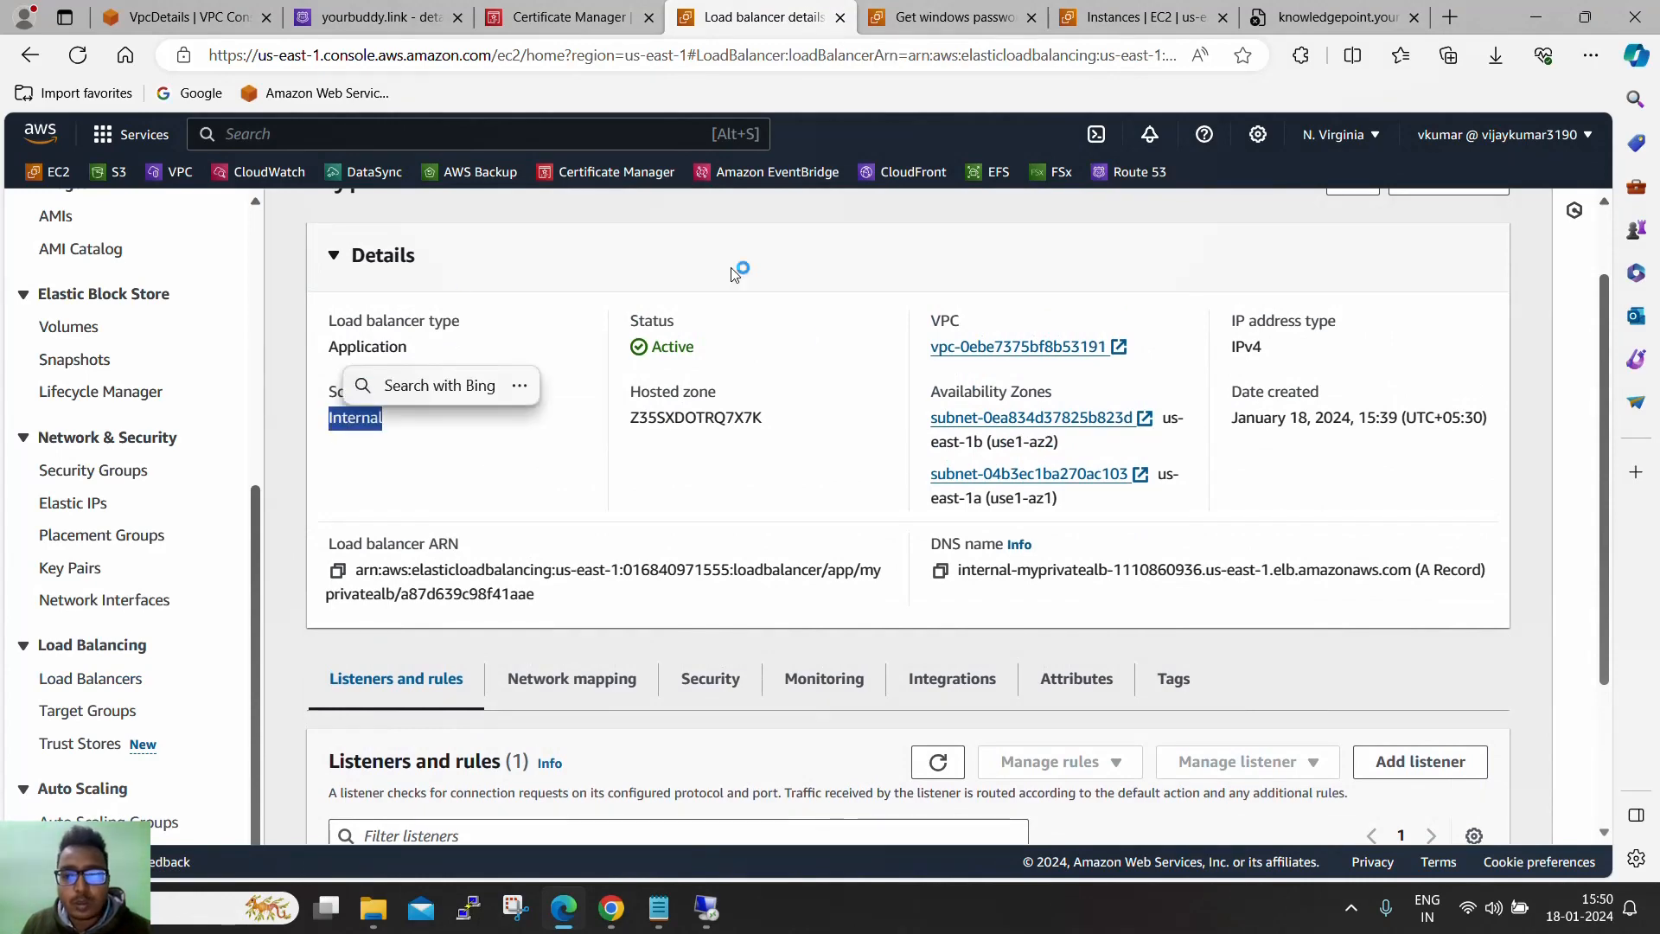
{"action": "scroll", "coordinate": [581, 515], "scroll_direction": "down", "scroll_amount": 2}
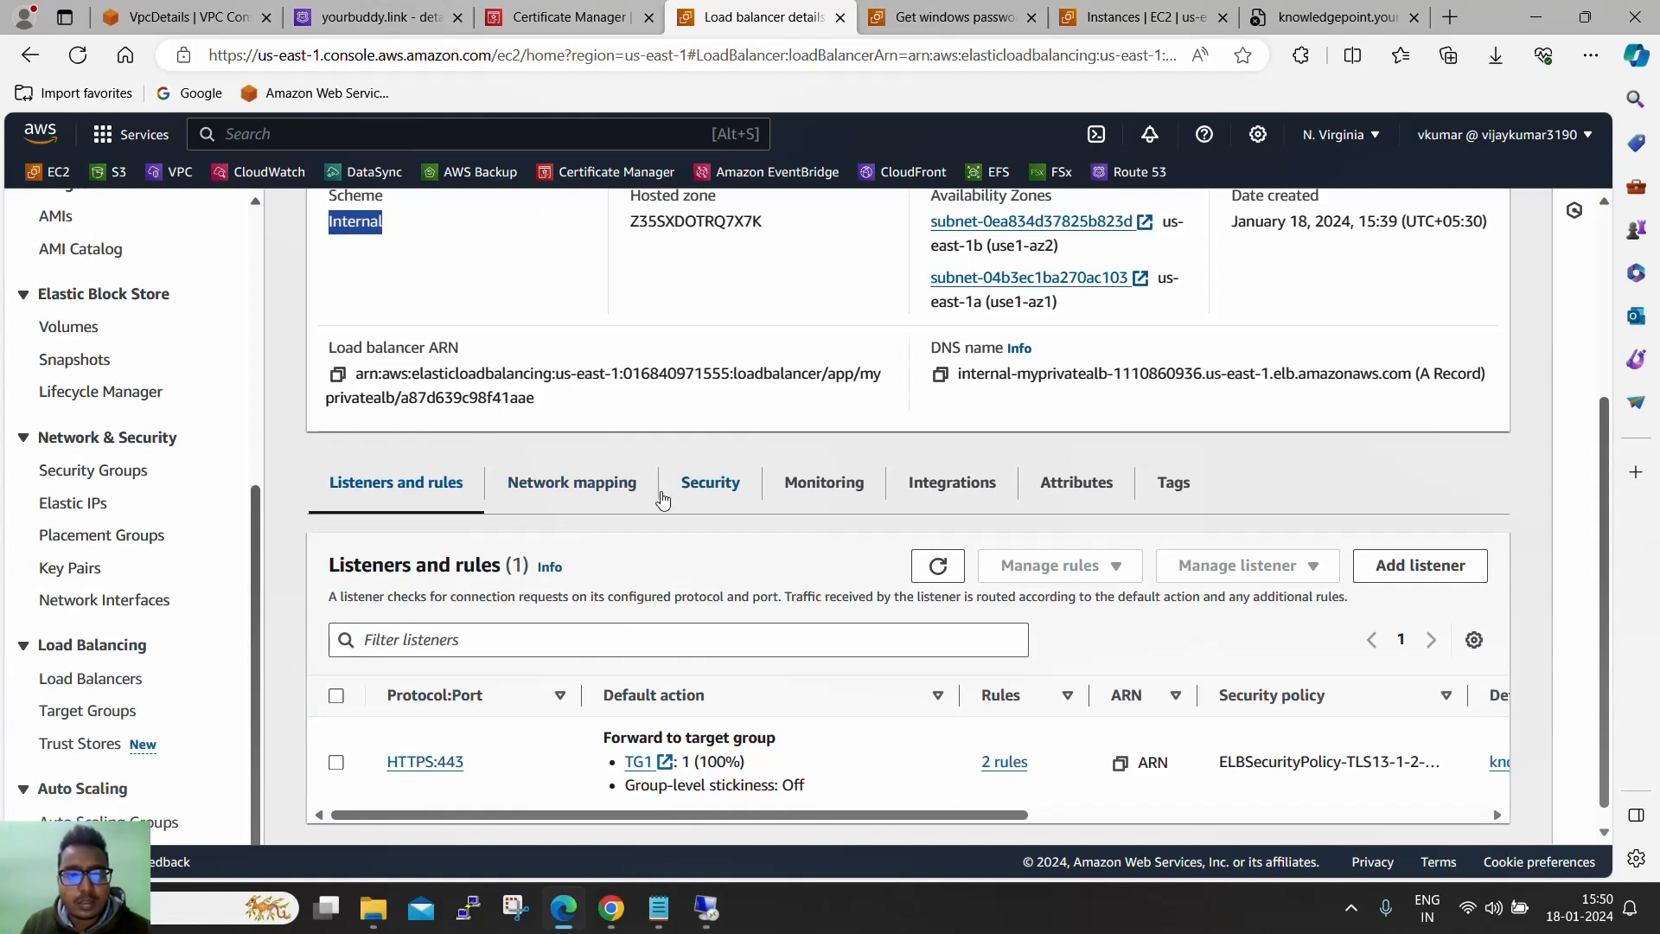
{"action": "scroll", "coordinate": [714, 531], "scroll_direction": "up", "scroll_amount": 1}
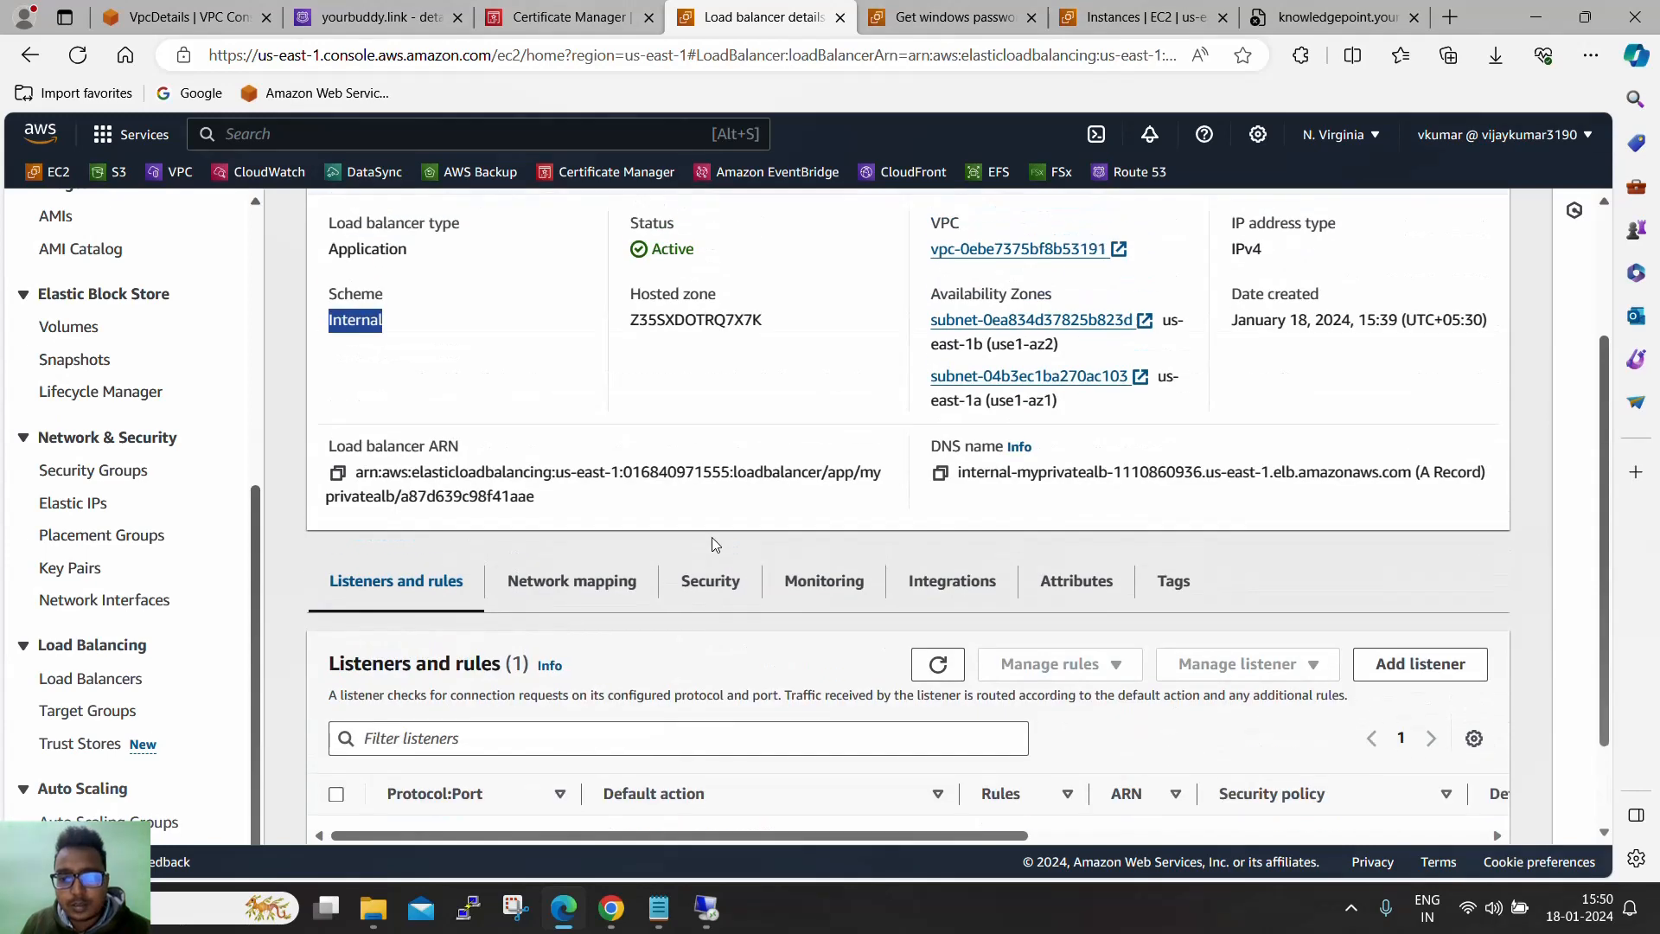
{"action": "scroll", "coordinate": [713, 543], "scroll_direction": "down", "scroll_amount": 1}
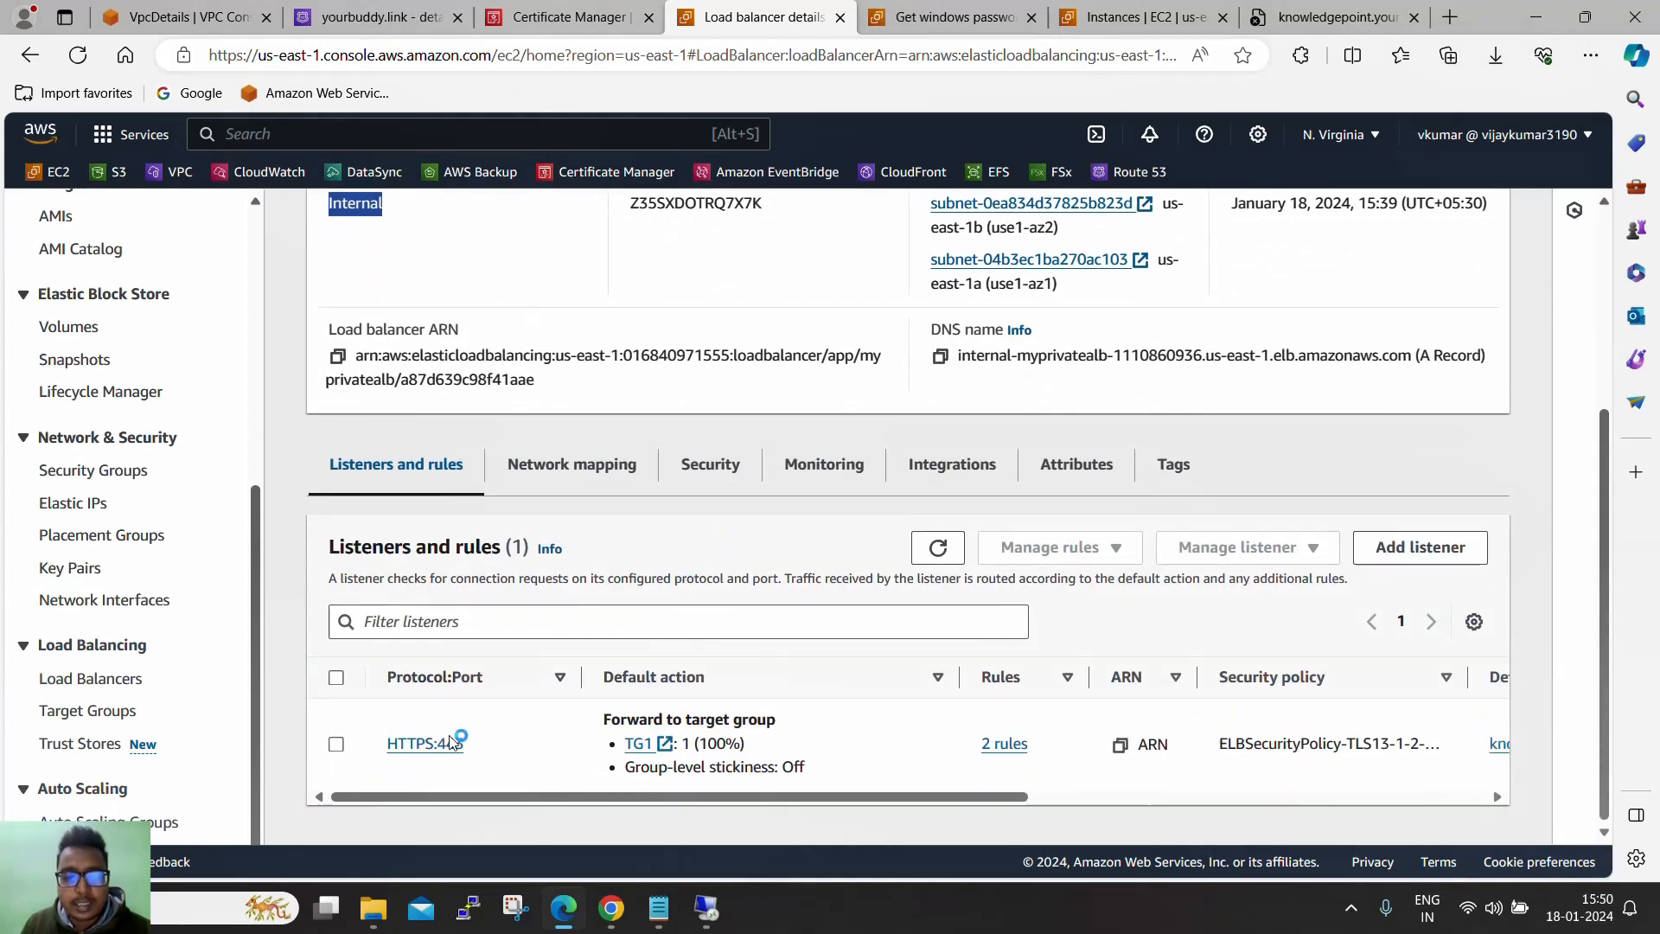
Open the load balancer's HTTPS:443 listener and review its default action, certificate and listener rules
{"action": "left_click", "coordinate": [458, 743]}
{"action": "scroll", "coordinate": [804, 545], "scroll_direction": "down", "scroll_amount": 5}
{"action": "scroll", "coordinate": [796, 541], "scroll_direction": "up", "scroll_amount": 2}
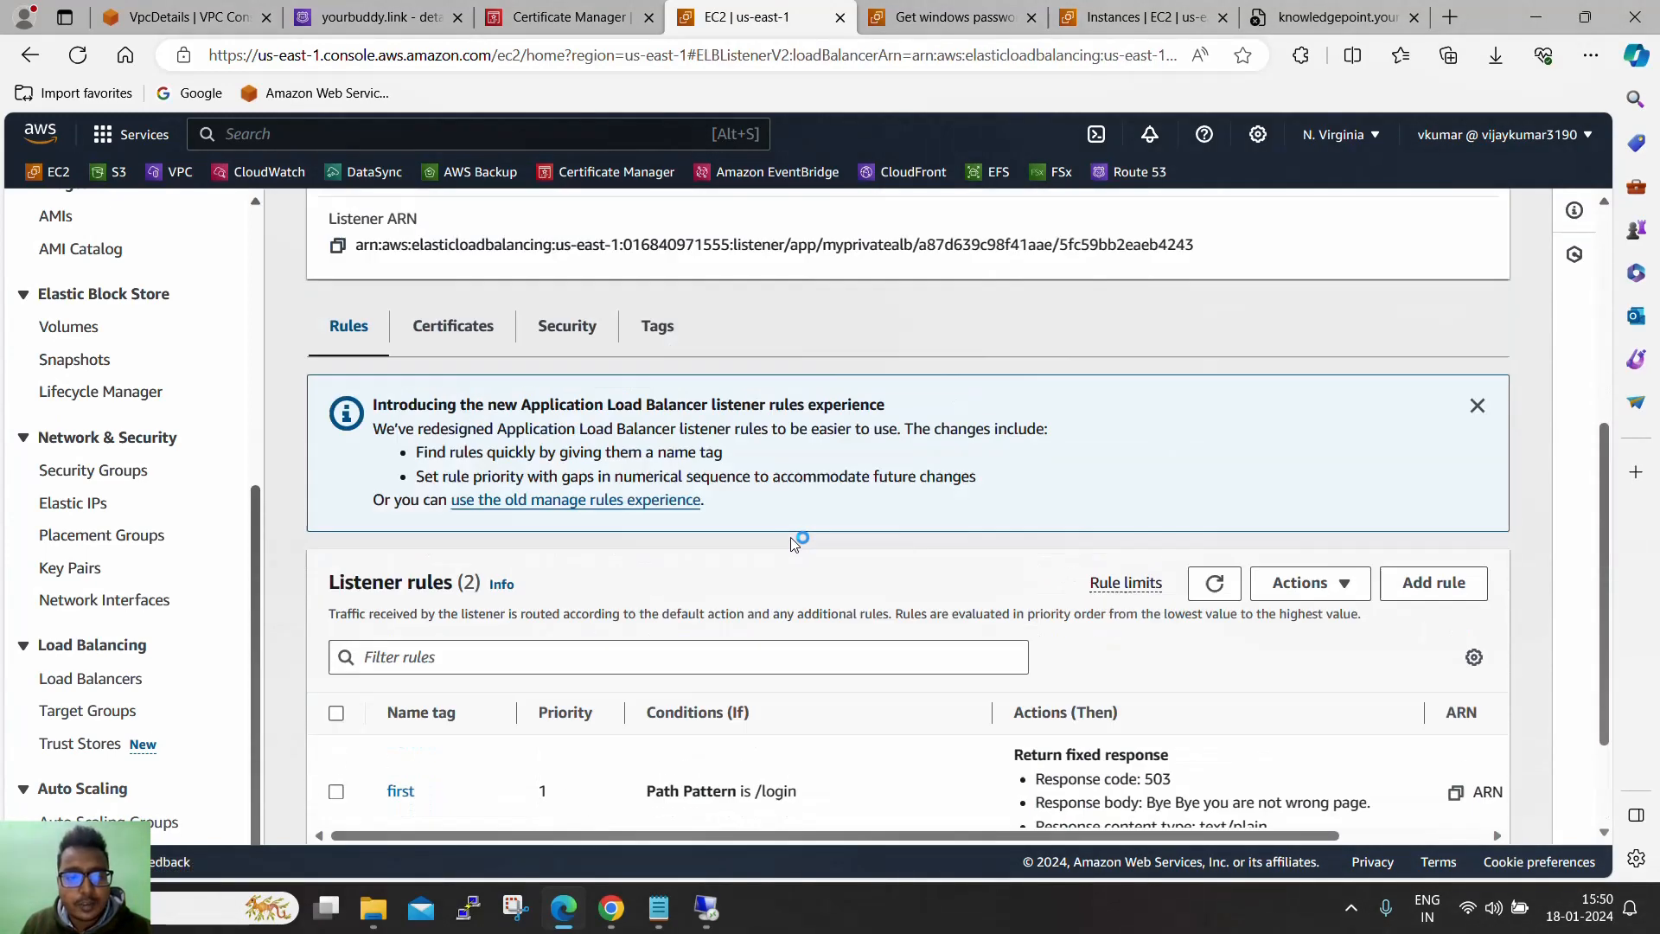
{"action": "scroll", "coordinate": [438, 386], "scroll_direction": "up", "scroll_amount": 3}
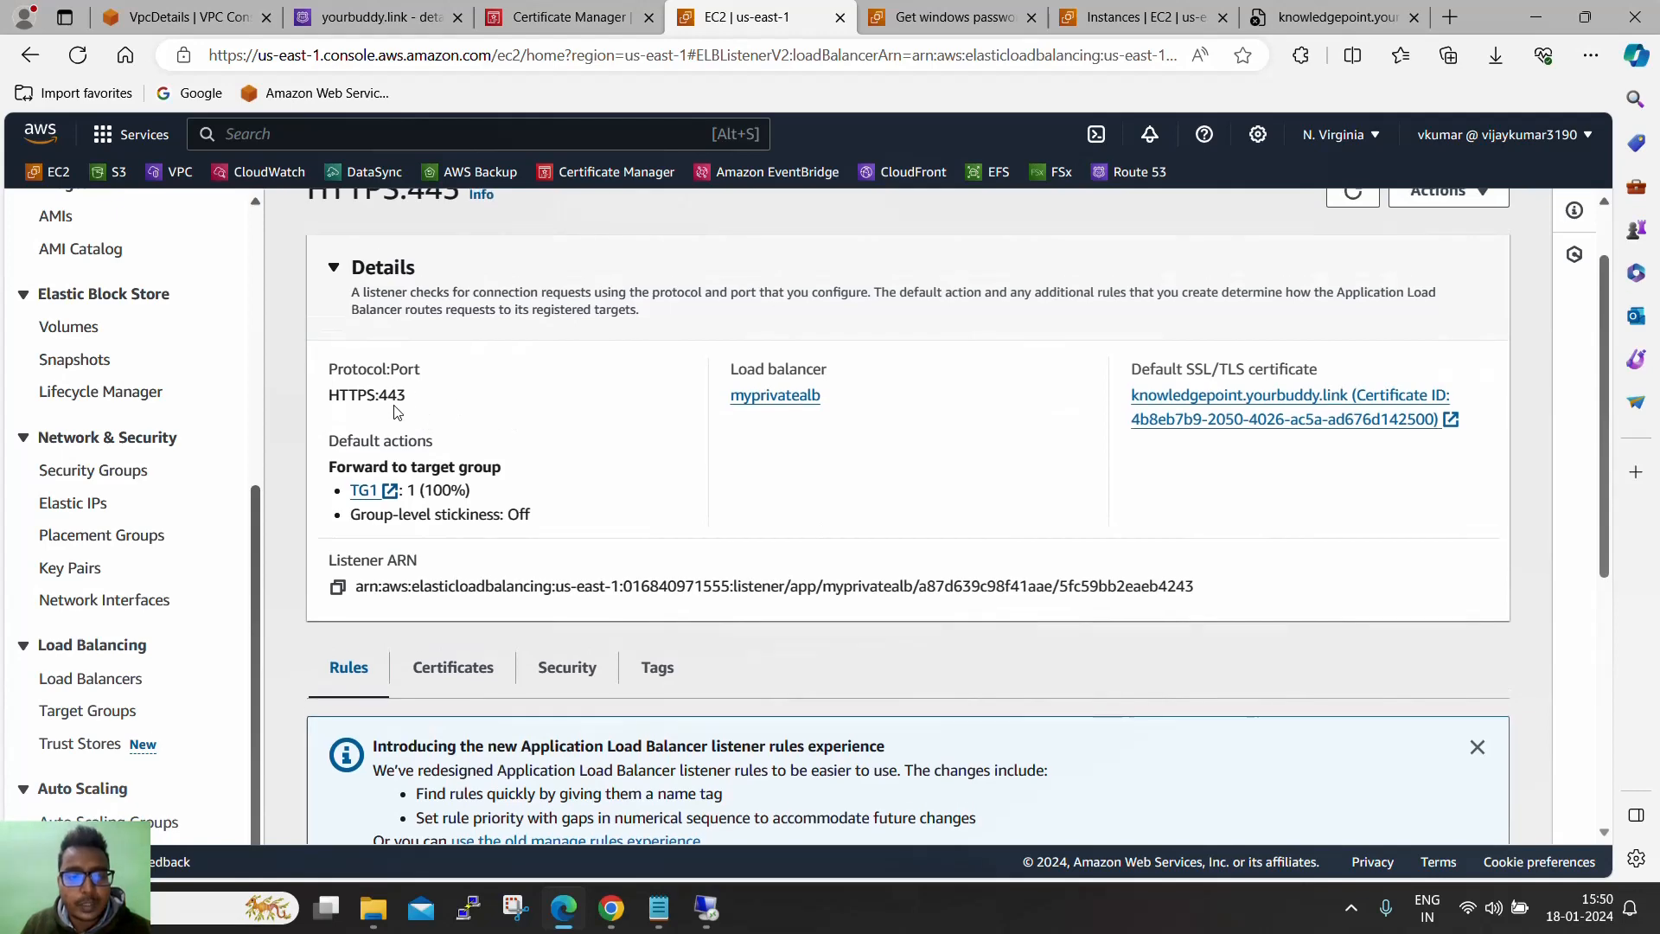
{"action": "scroll", "coordinate": [521, 416], "scroll_direction": "down", "scroll_amount": 5}
{"action": "scroll", "coordinate": [730, 502], "scroll_direction": "up", "scroll_amount": 4}
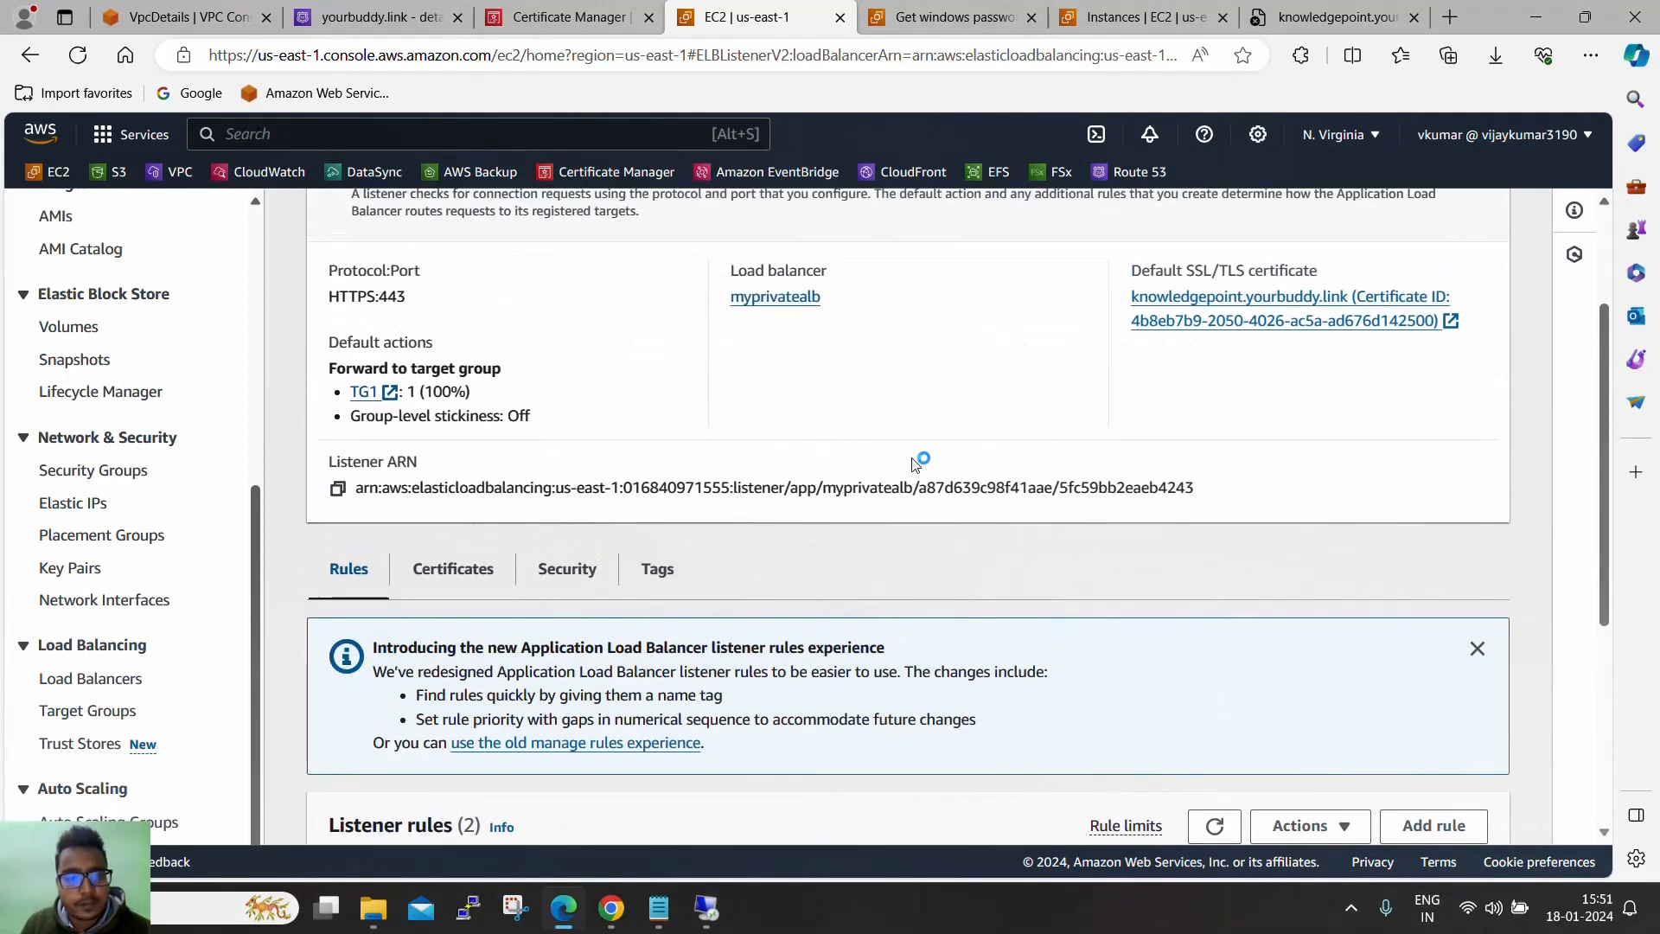
{"action": "scroll", "coordinate": [916, 459], "scroll_direction": "up", "scroll_amount": 1}
{"action": "scroll", "coordinate": [623, 437], "scroll_direction": "down", "scroll_amount": 5}
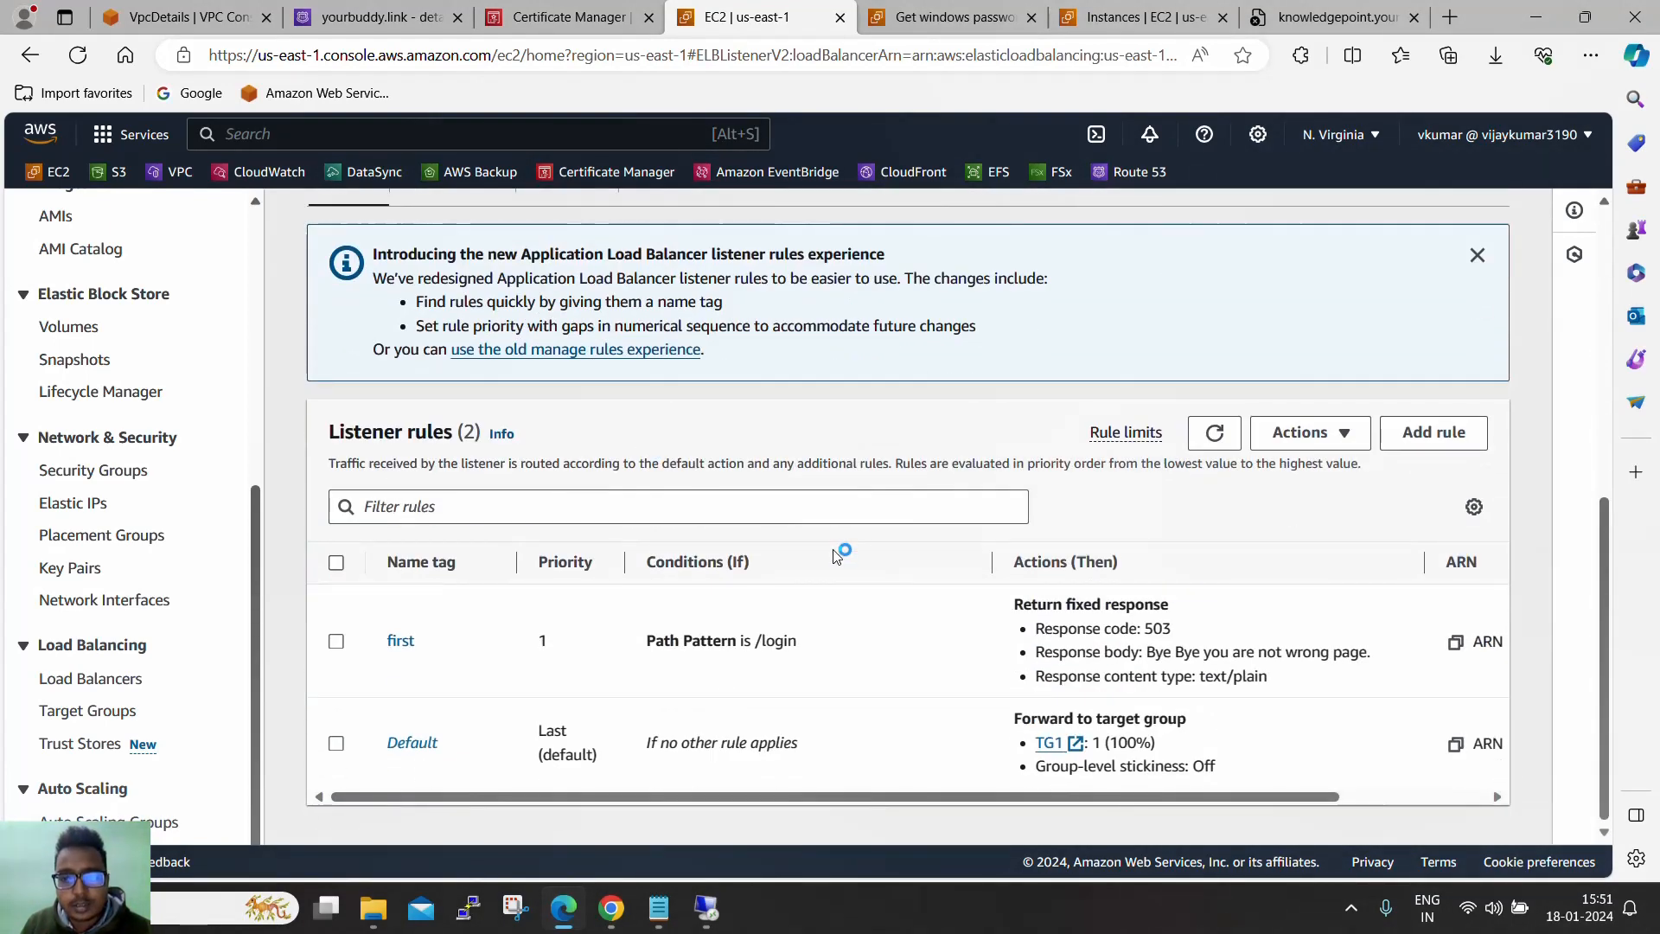
{"action": "scroll", "coordinate": [837, 553], "scroll_direction": "up", "scroll_amount": 6}
Switch to Route 53 and open the record list of the yourbuddy.link hosted zone
{"action": "left_click", "coordinate": [403, 16]}
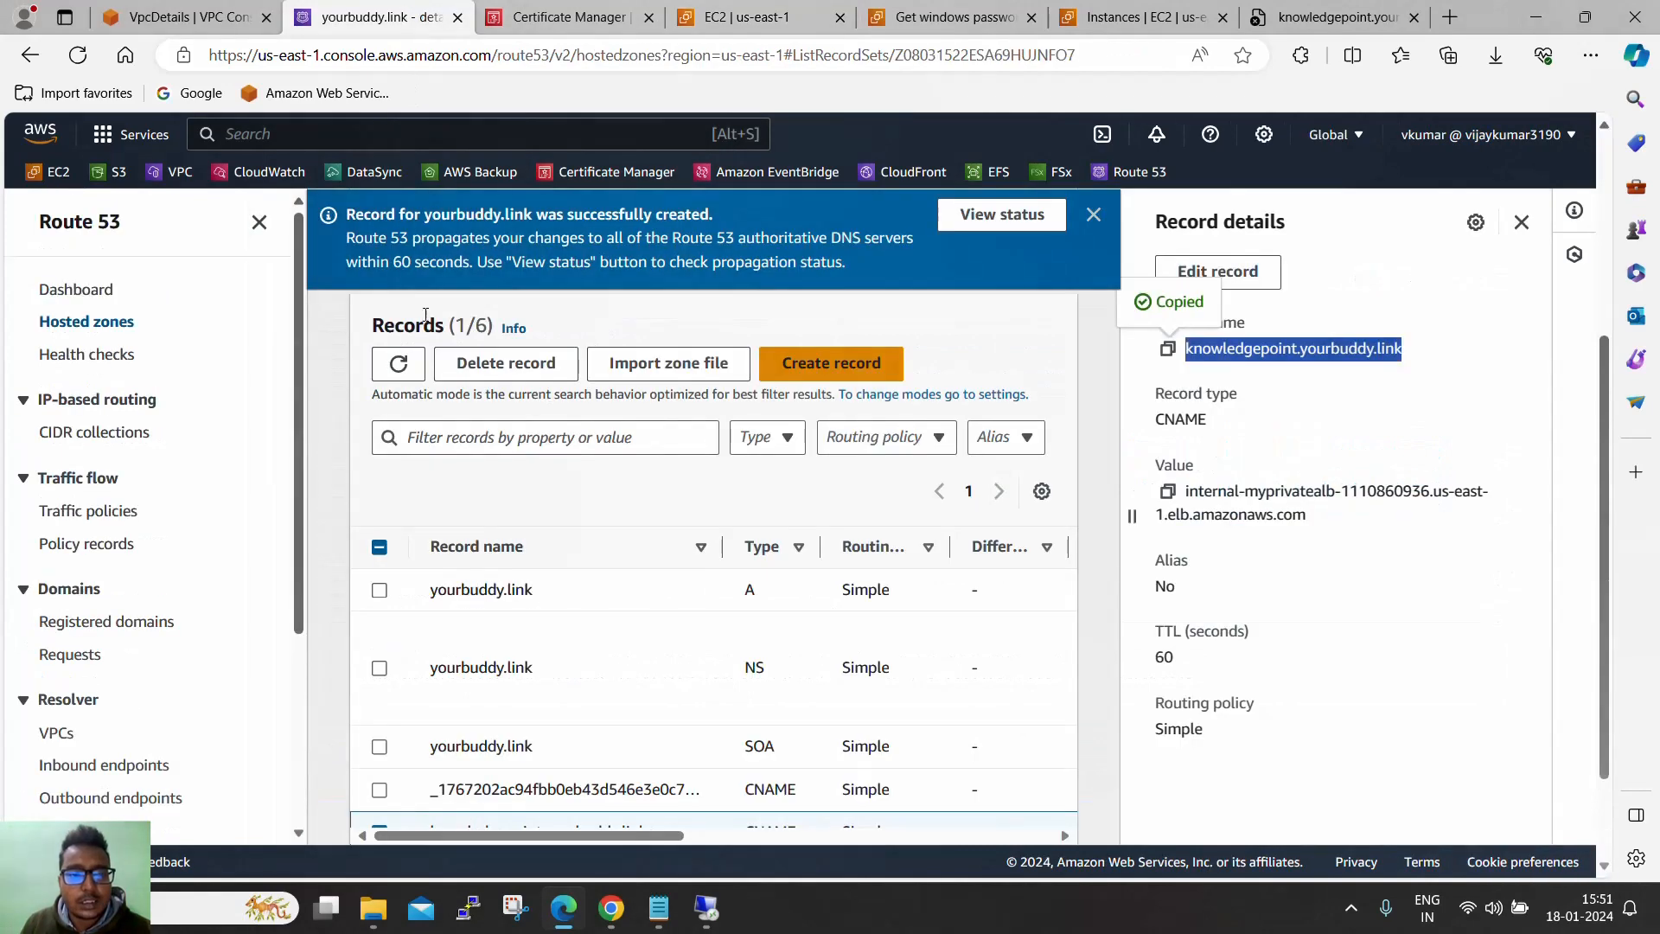
{"action": "left_click", "coordinate": [102, 297]}
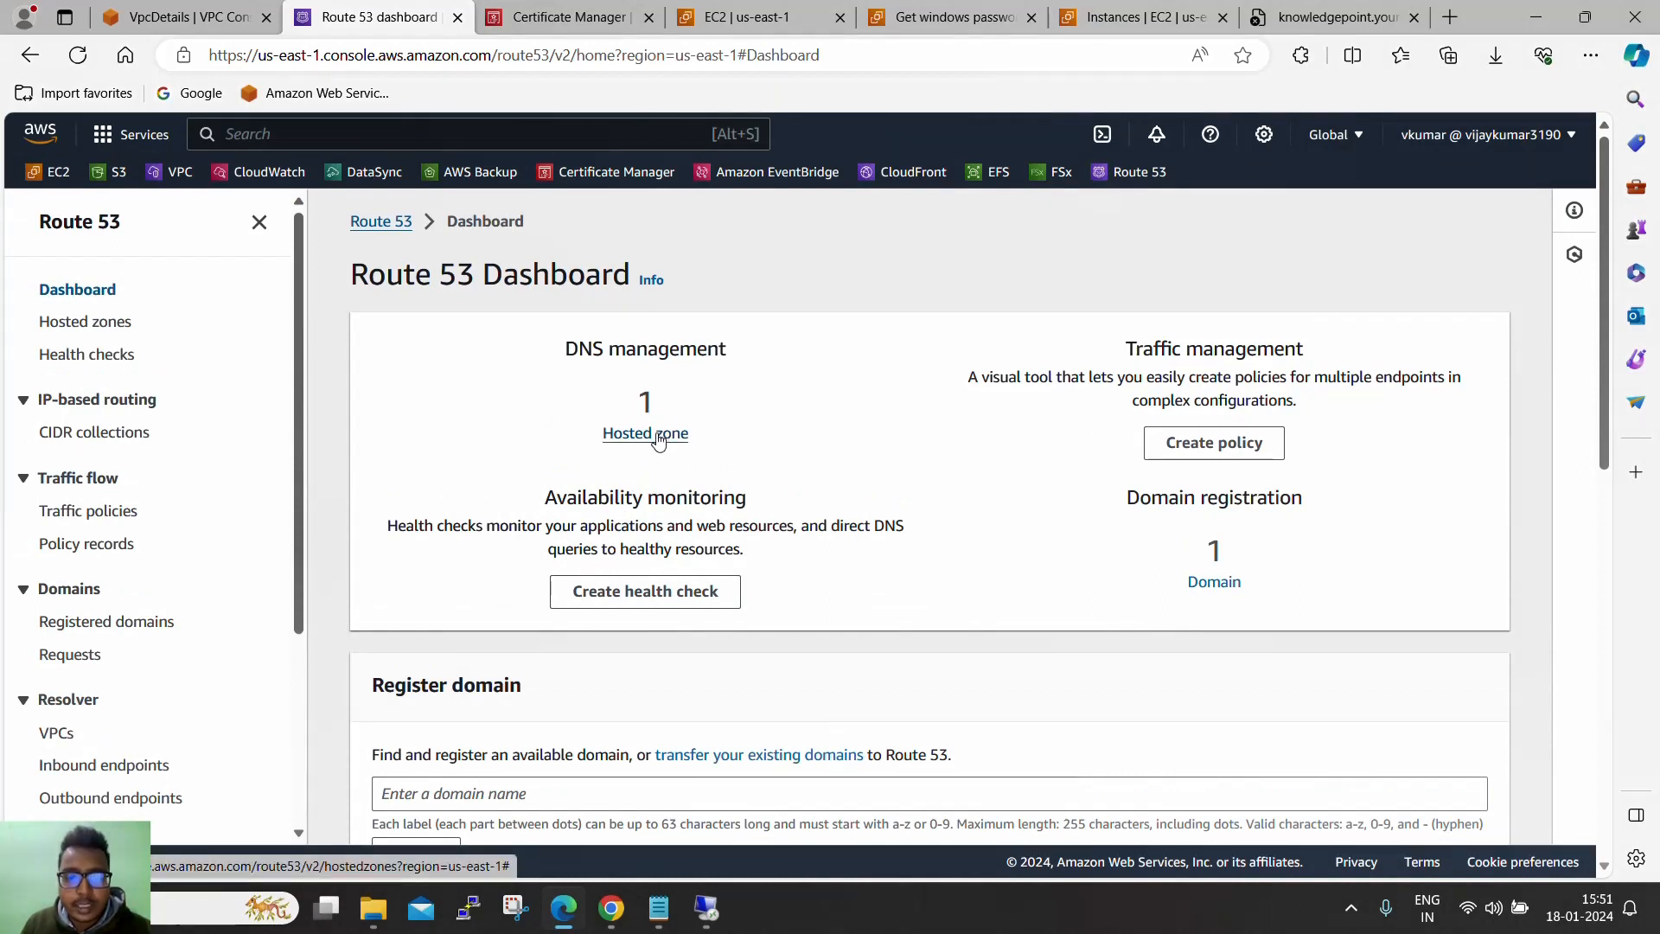
{"action": "left_click", "coordinate": [658, 440]}
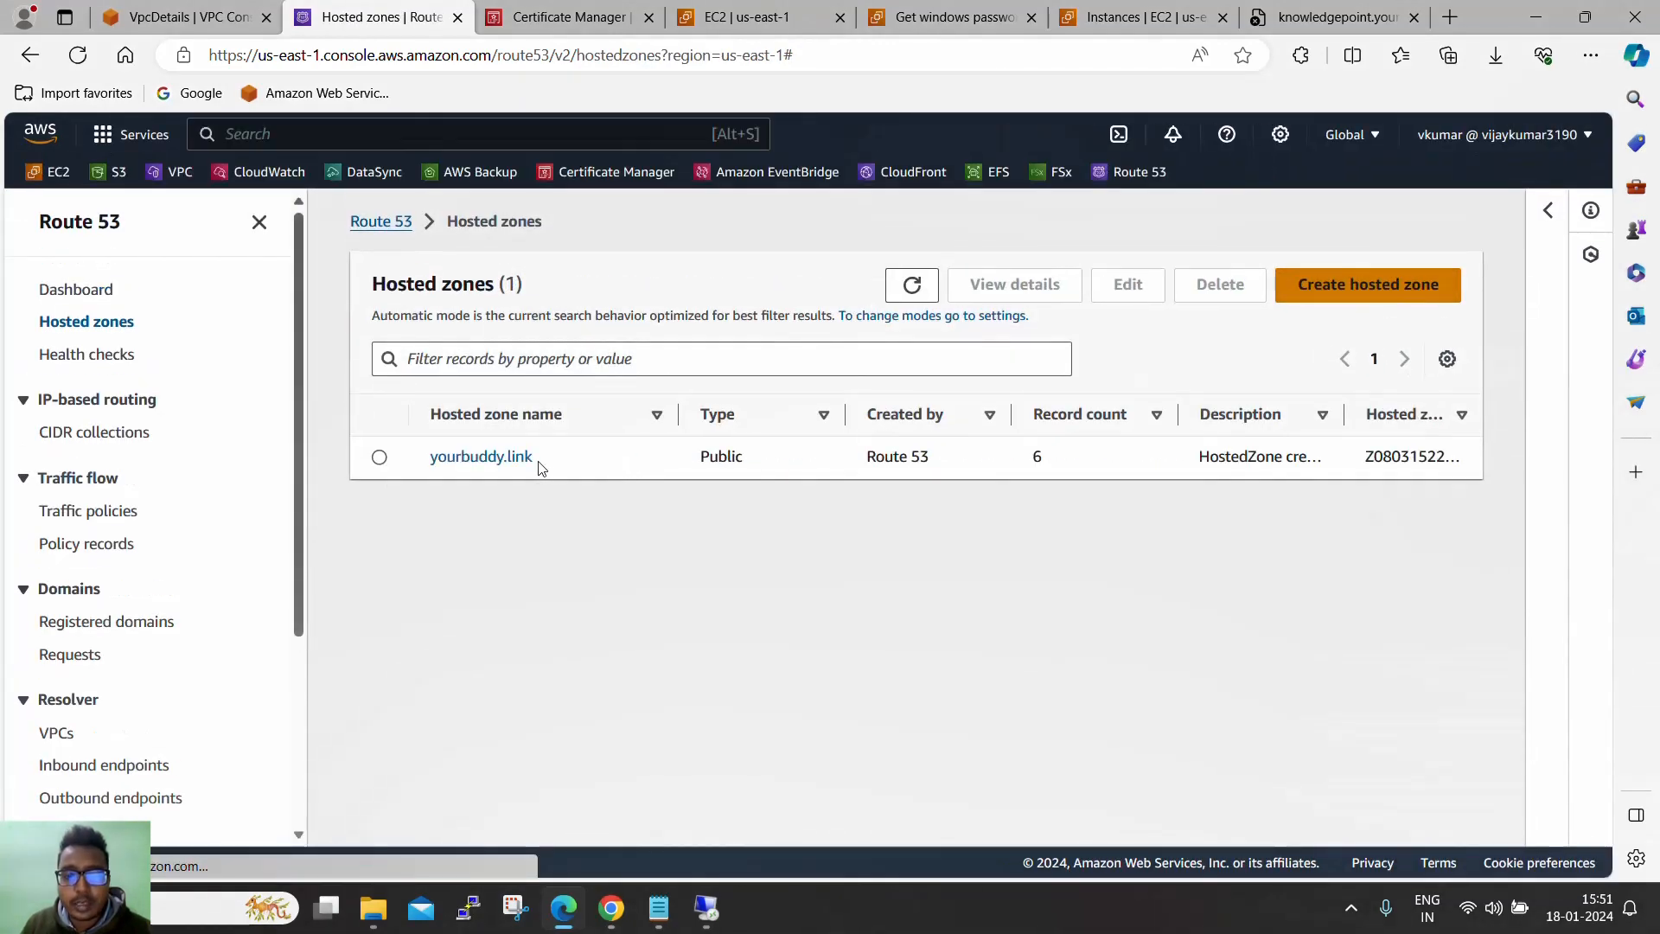
{"action": "left_click", "coordinate": [512, 461]}
{"action": "scroll", "coordinate": [678, 460], "scroll_direction": "down", "scroll_amount": 1}
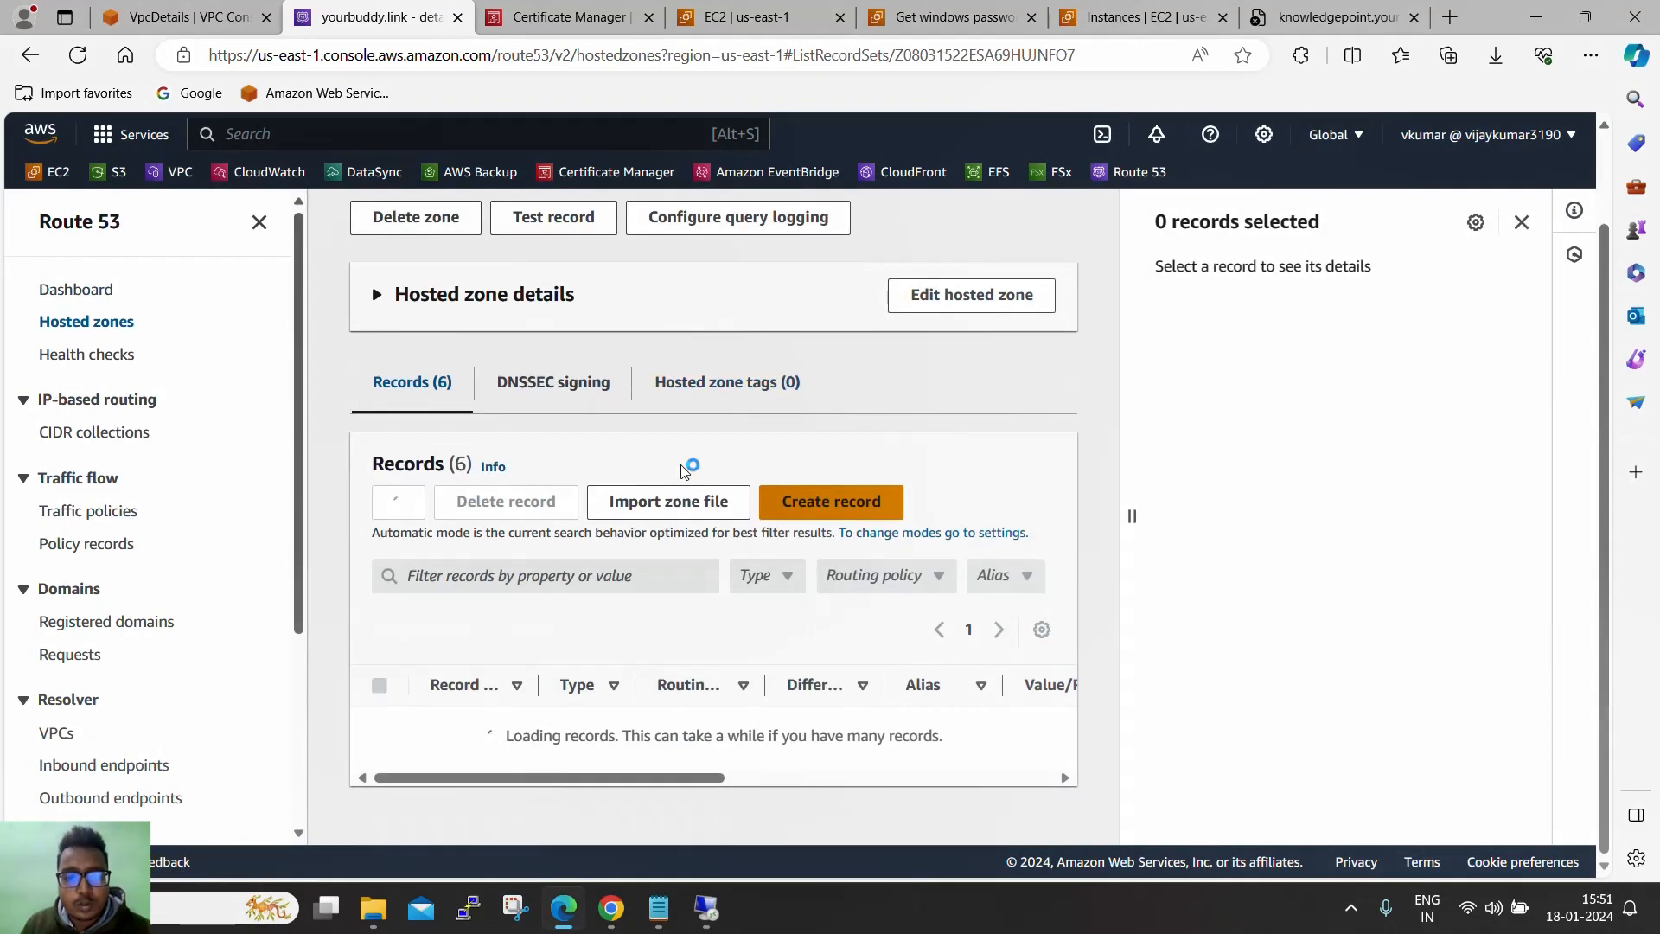
{"action": "scroll", "coordinate": [682, 484], "scroll_direction": "down", "scroll_amount": 3}
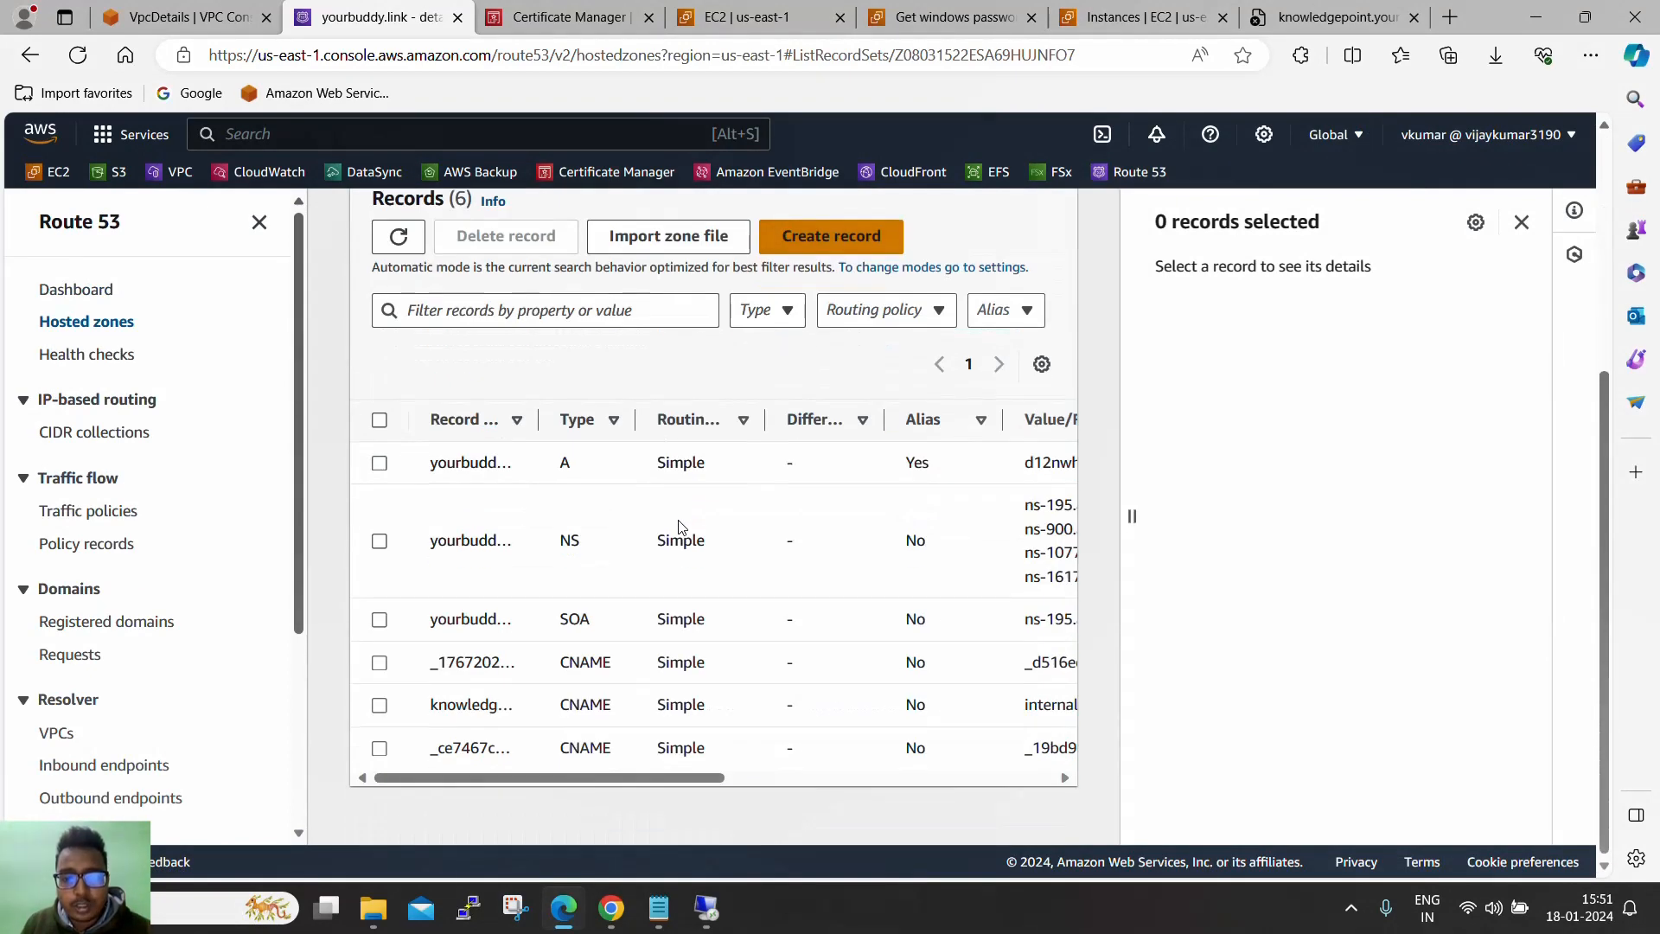
Select the knowledgepoint.yourbuddy.link CNAME record, examine its name and copy the load balancer DNS name it points to
{"action": "left_click", "coordinate": [378, 706]}
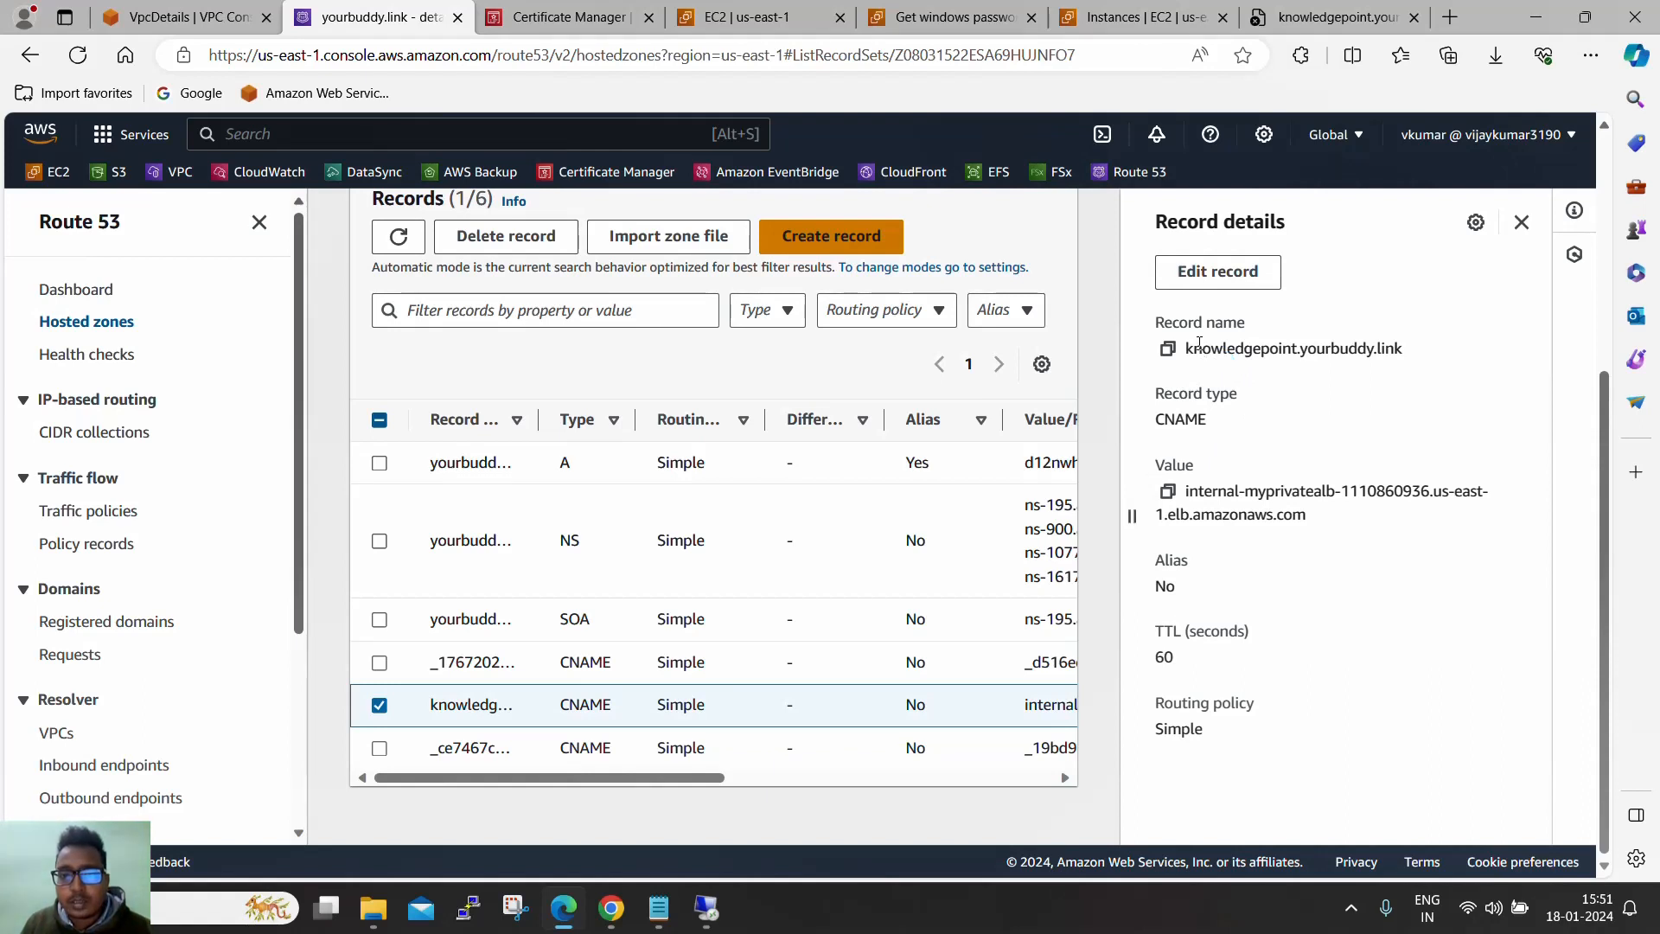
{"action": "left_click_drag", "start_coordinate": [1188, 348], "coordinate": [1402, 350]}
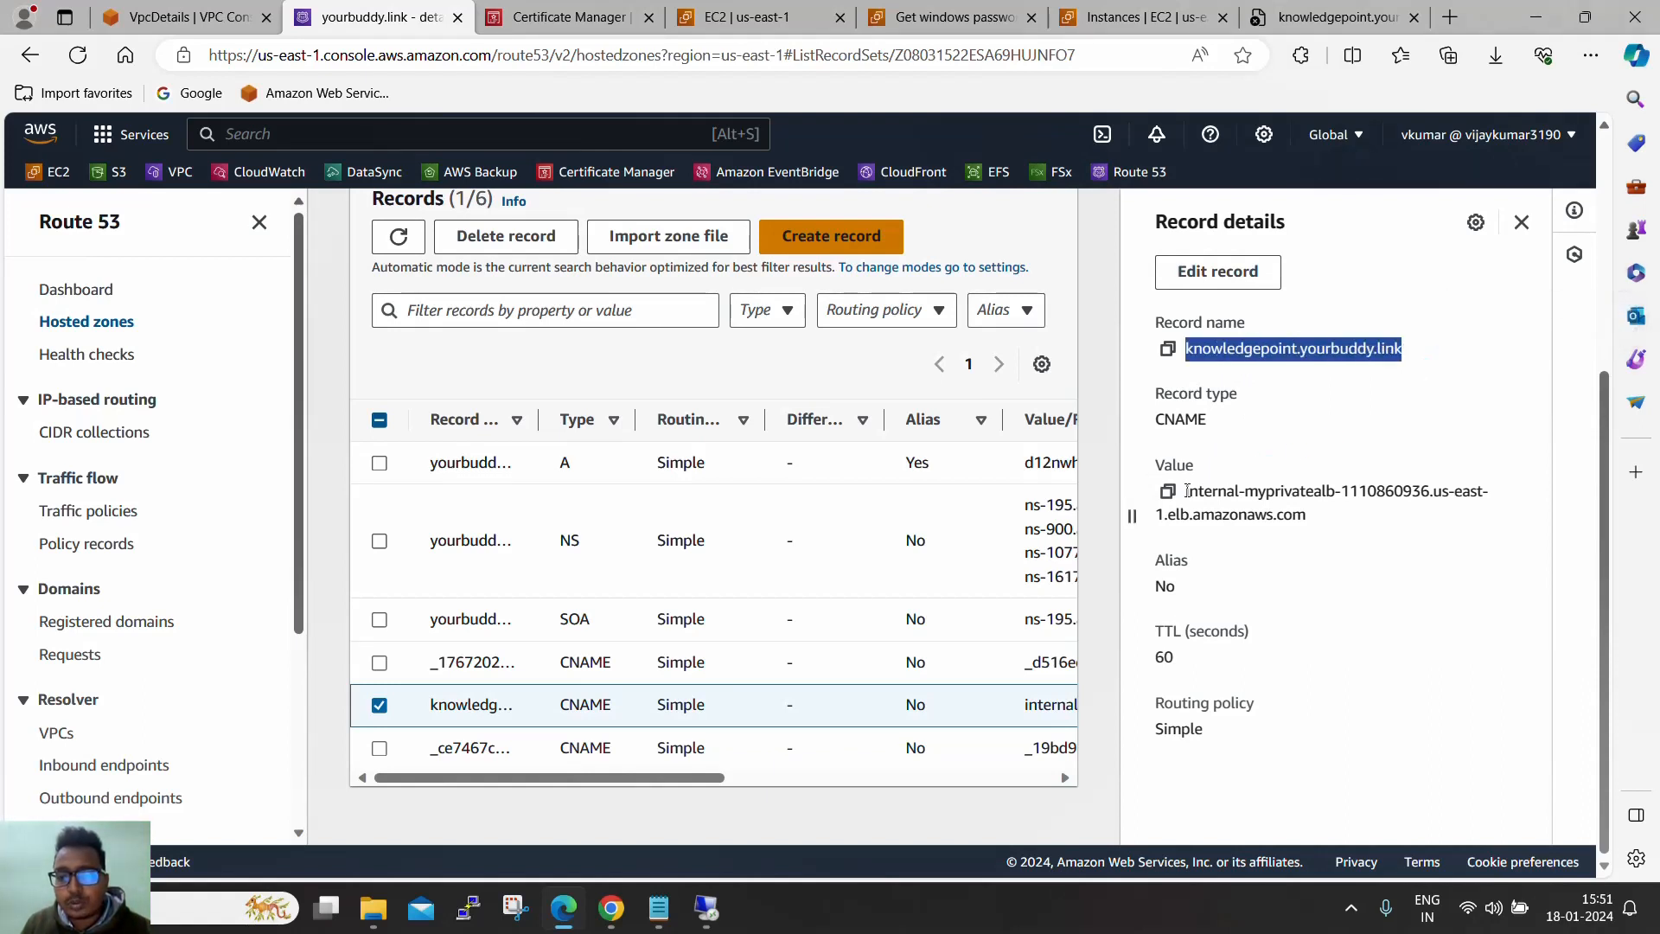
{"action": "left_click_drag", "start_coordinate": [1186, 490], "coordinate": [1326, 529]}
{"action": "key", "text": "ctrl+c"}
{"action": "left_click", "coordinate": [1322, 425]}
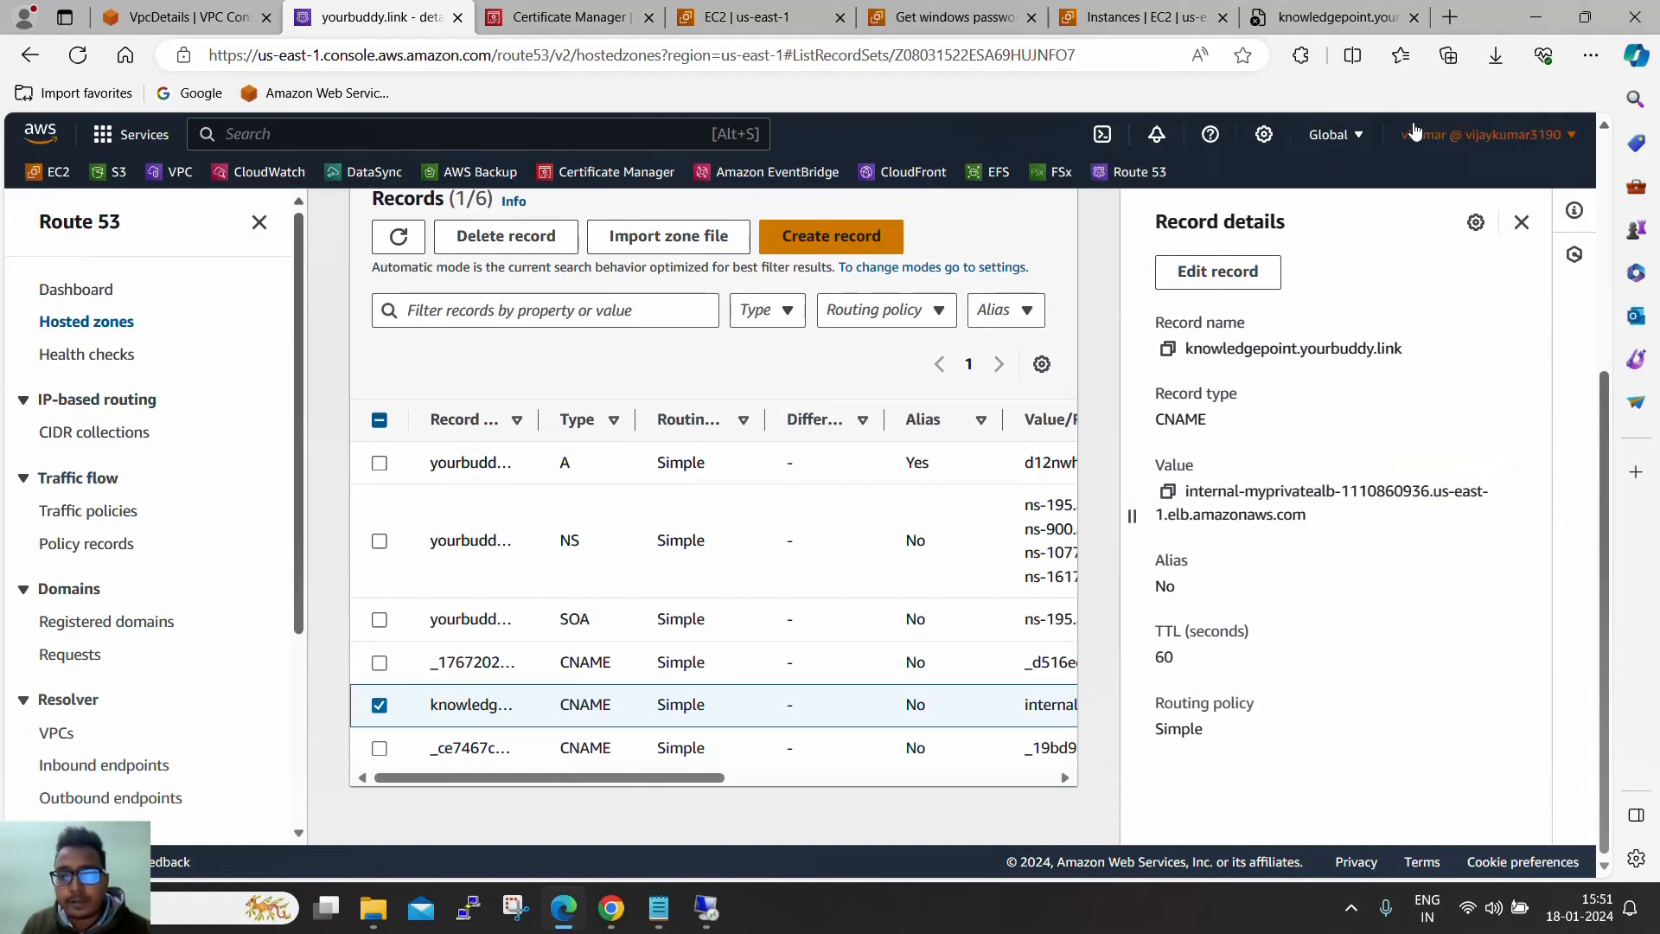
Search the web for mxtoolbox in a new browser tab and open the MxToolbox site
{"action": "left_click", "coordinate": [1449, 19]}
{"action": "type", "text": "mx"}
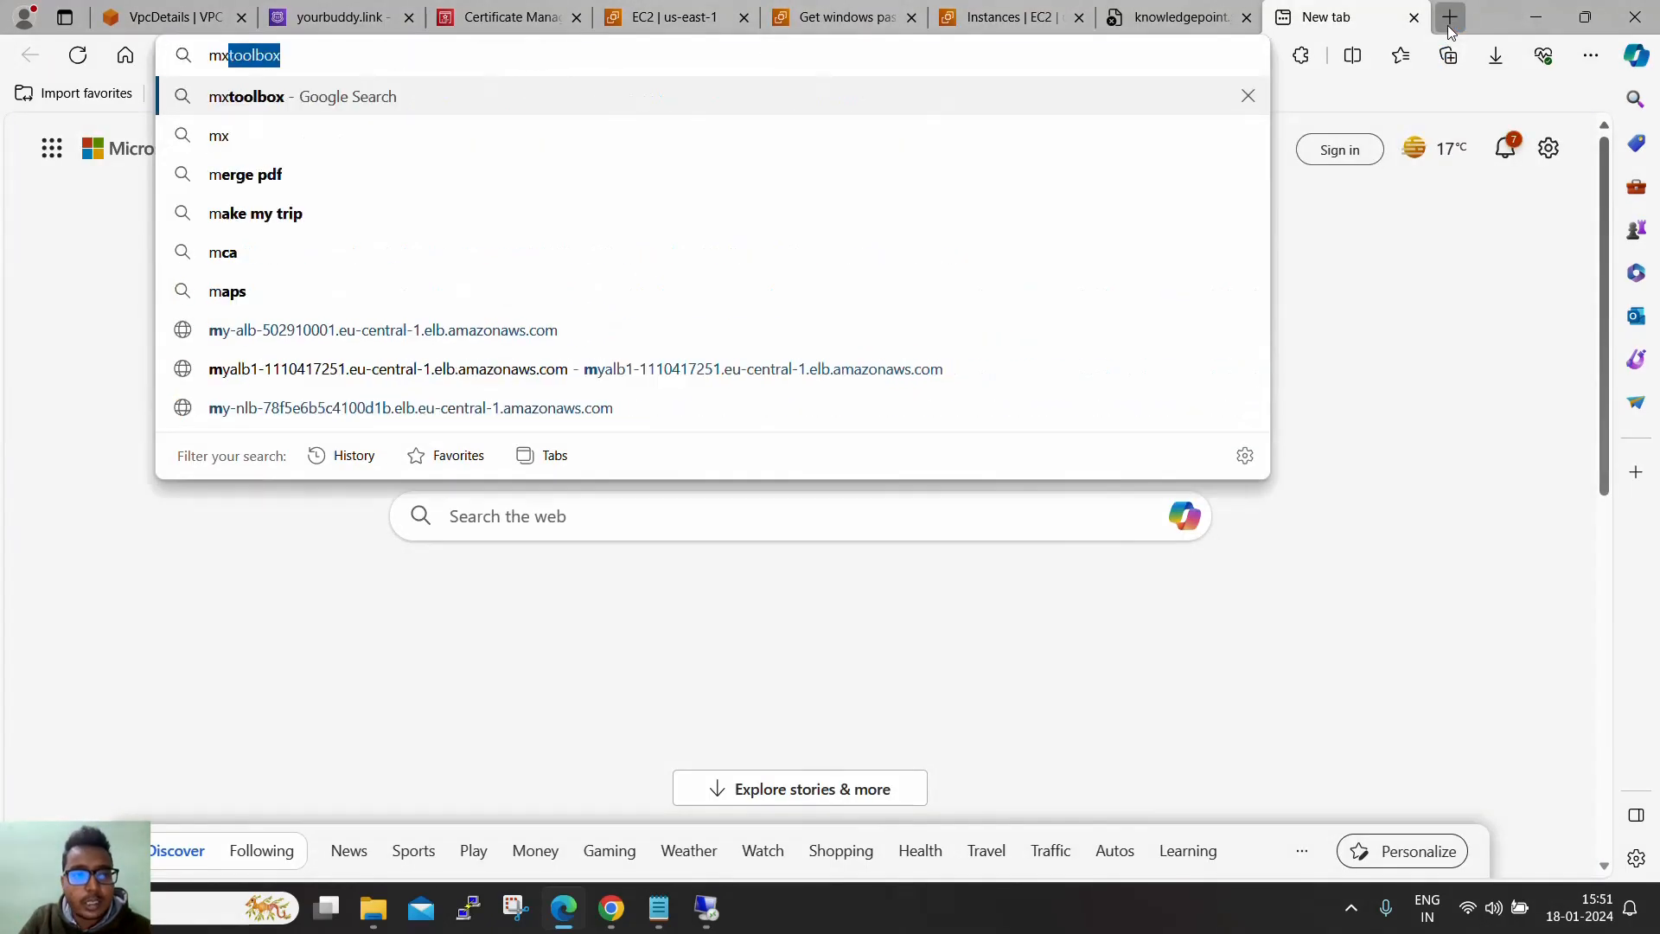
{"action": "key", "text": "Return"}
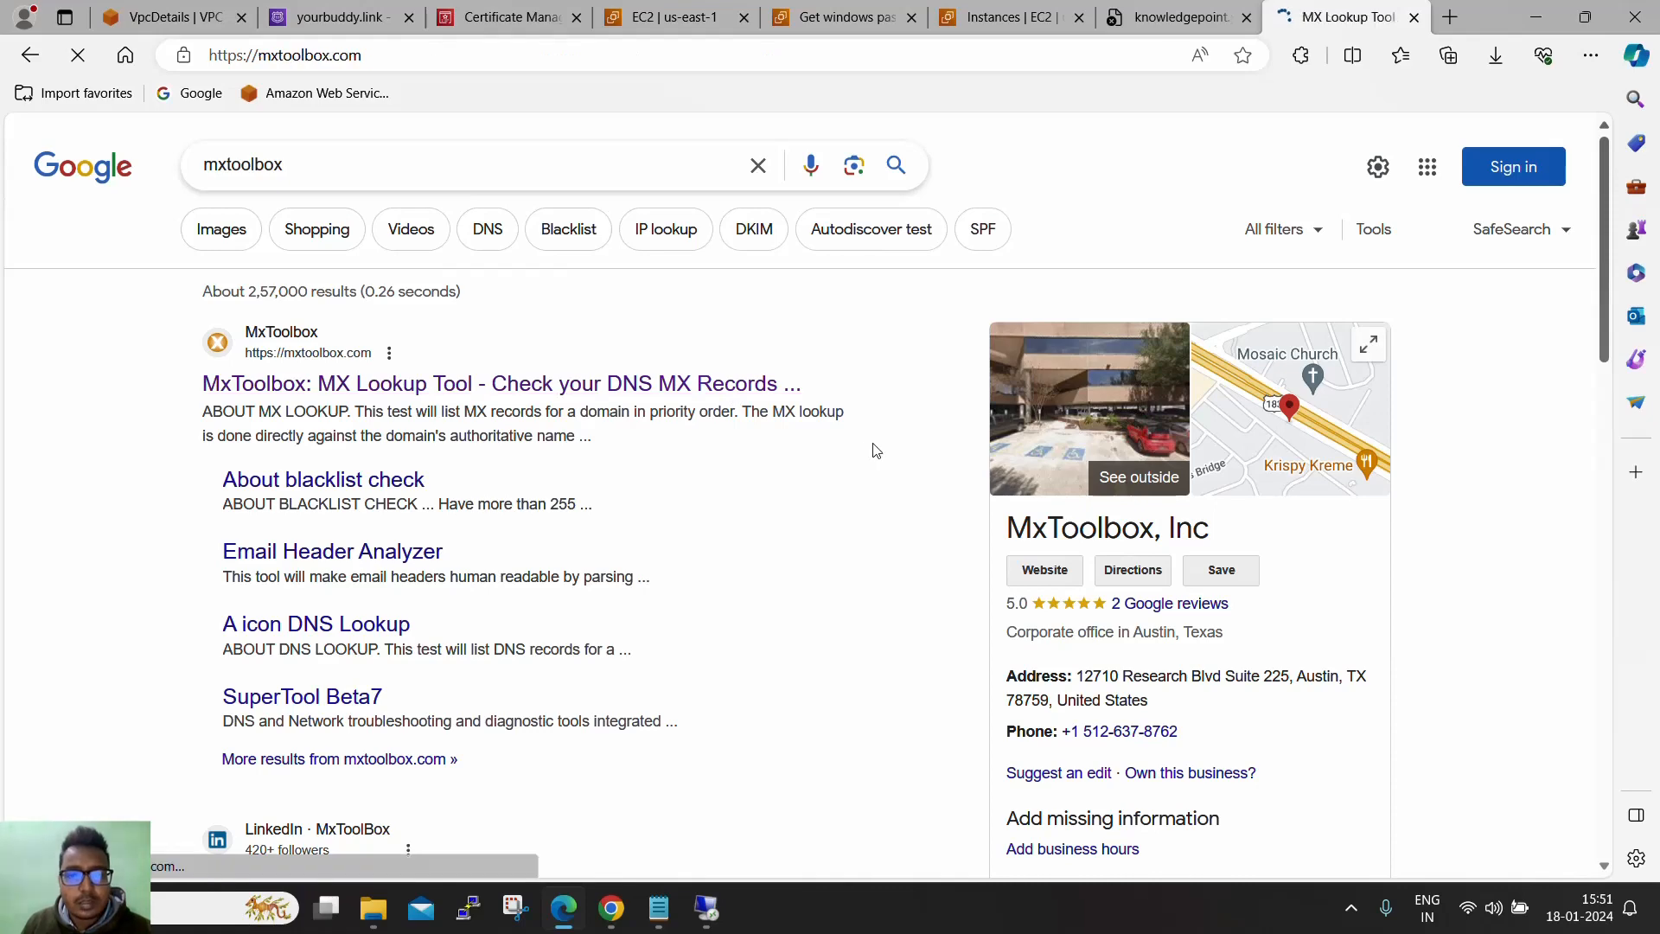
Return to the Route 53 hosted zone and copy the record name knowledgepoint.yourbuddy.link
{"action": "left_click", "coordinate": [1178, 18]}
{"action": "left_click", "coordinate": [990, 26]}
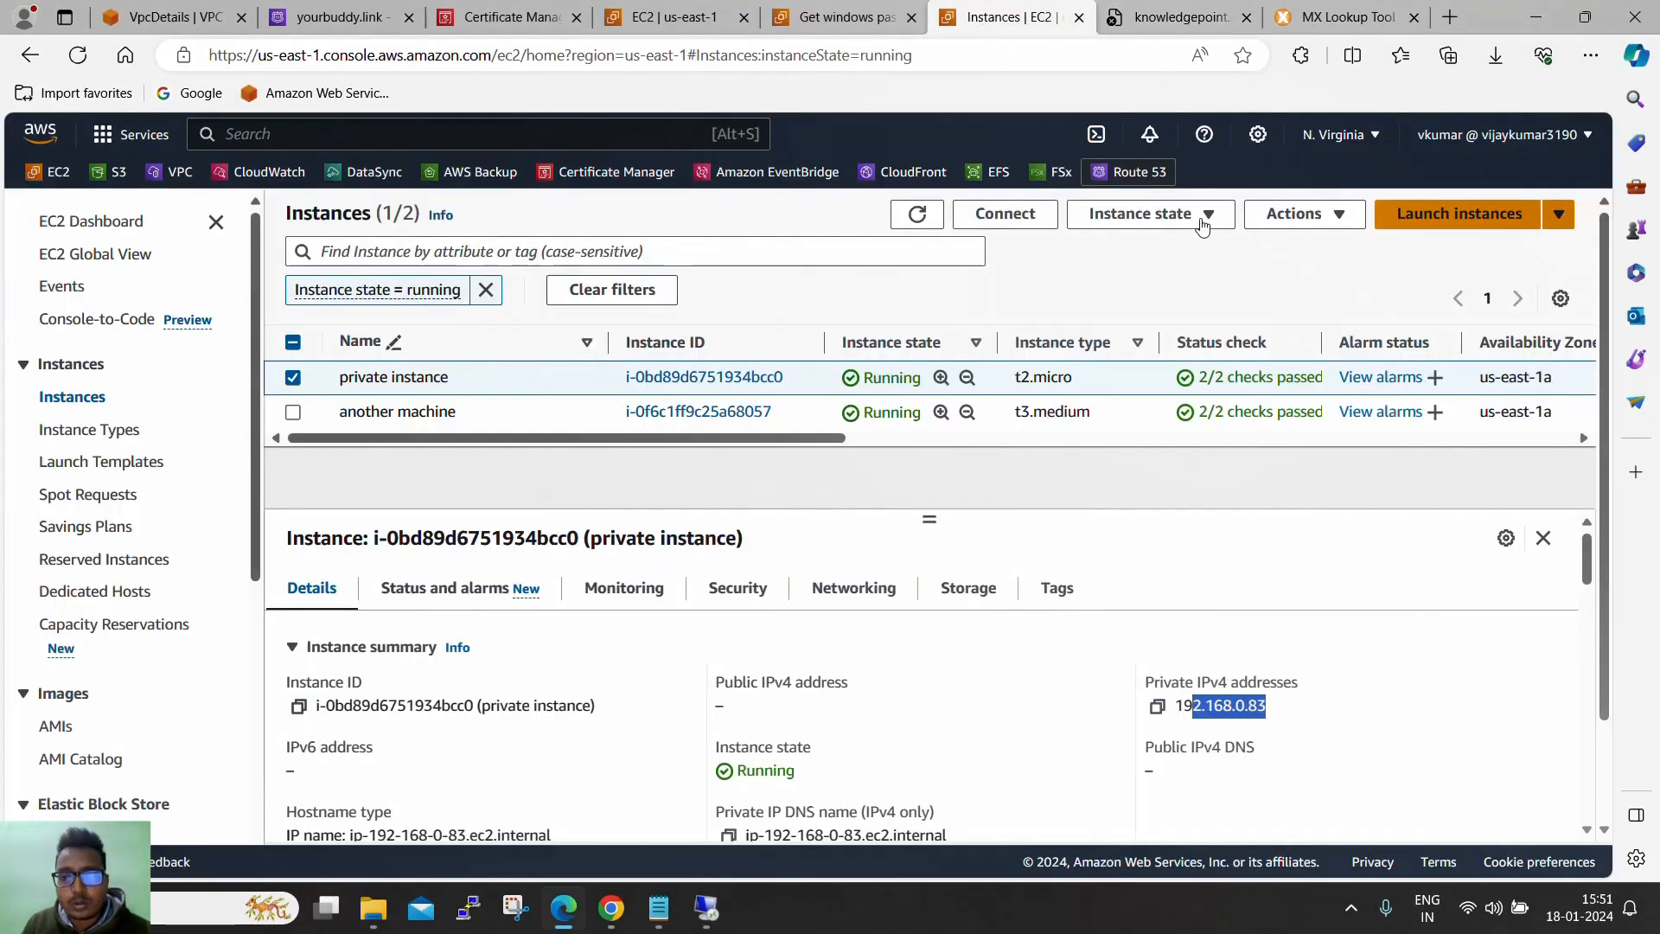
{"action": "left_click", "coordinate": [843, 17]}
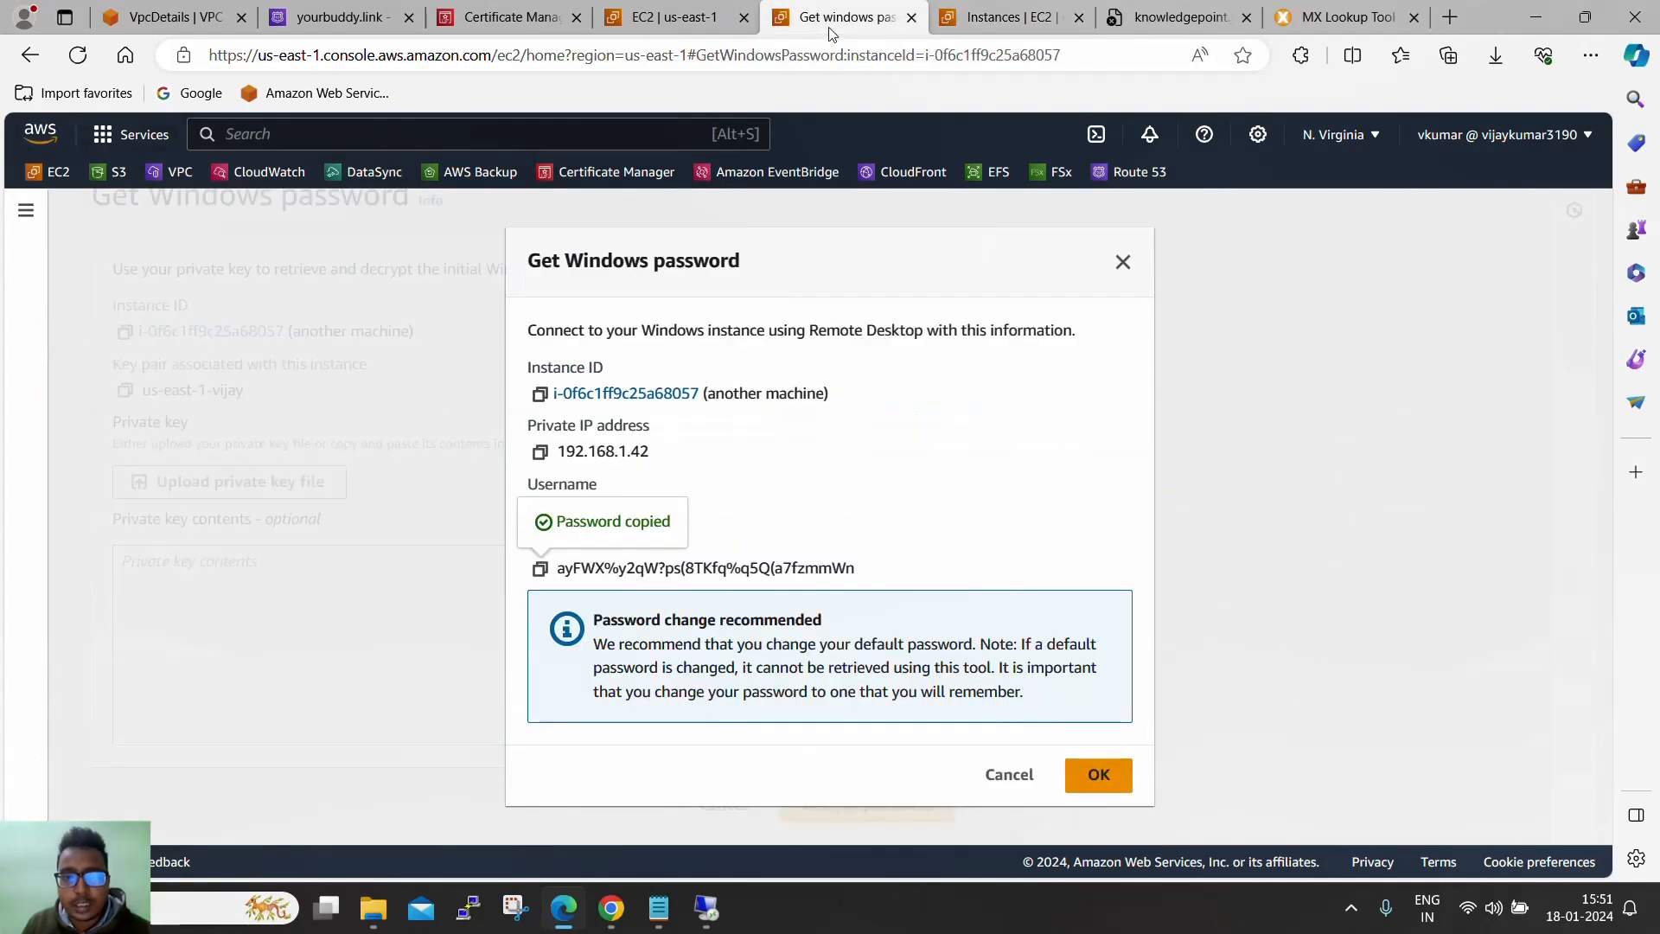
{"action": "left_click", "coordinate": [675, 17]}
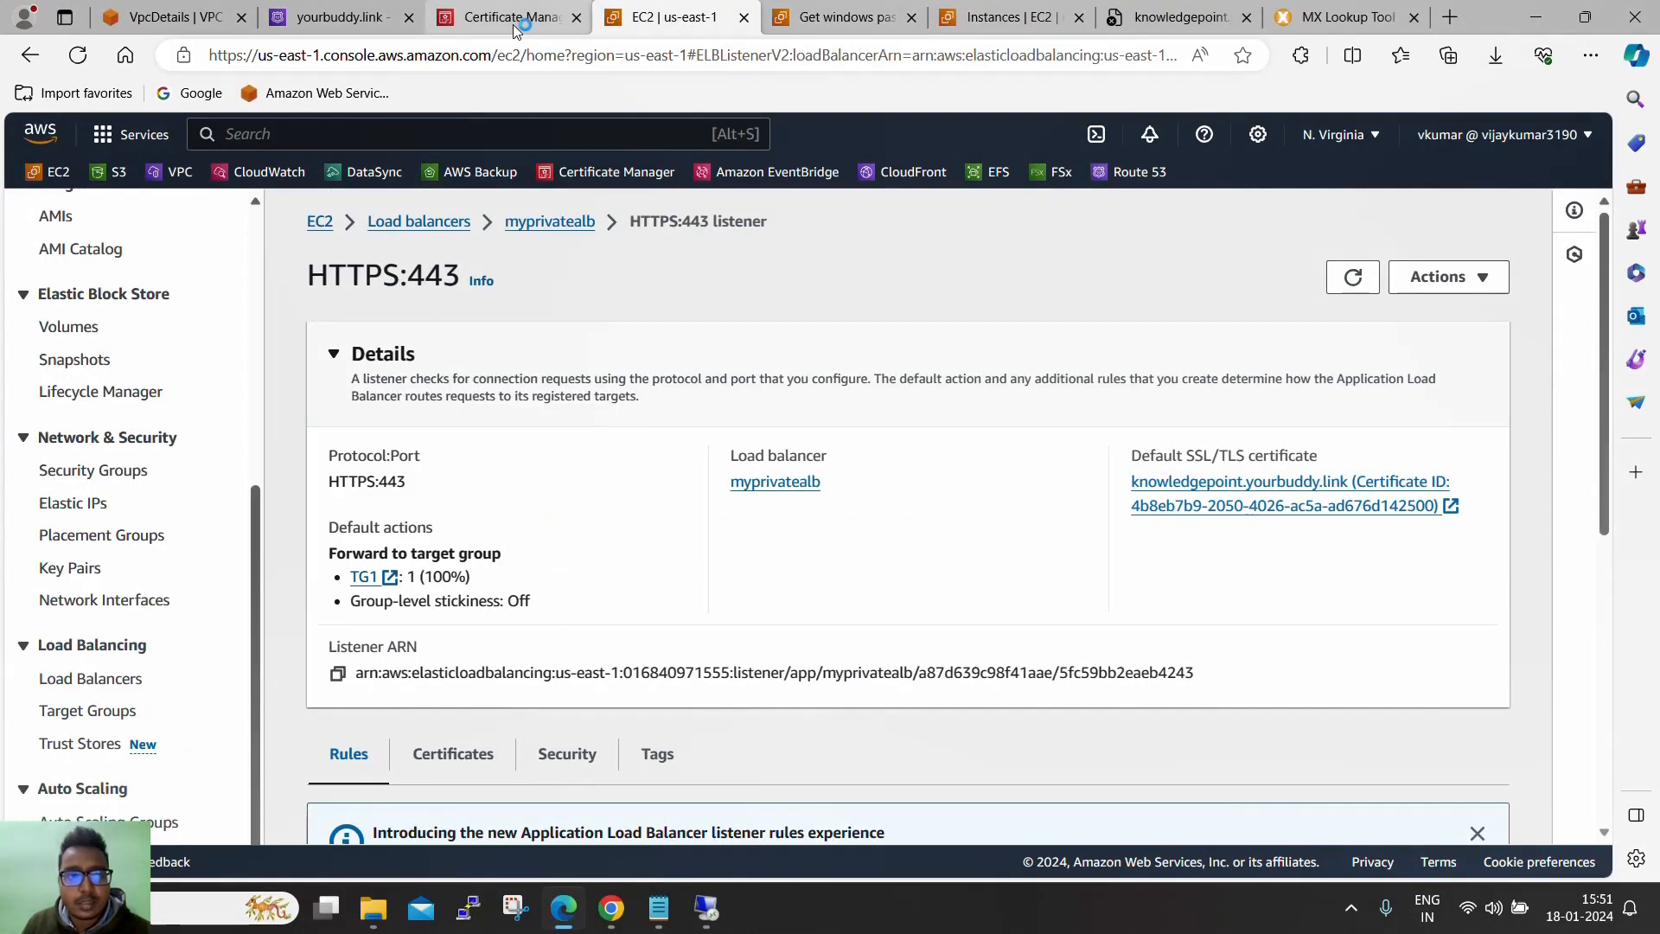
{"action": "left_click", "coordinate": [342, 18]}
{"action": "double_click", "coordinate": [1237, 348]}
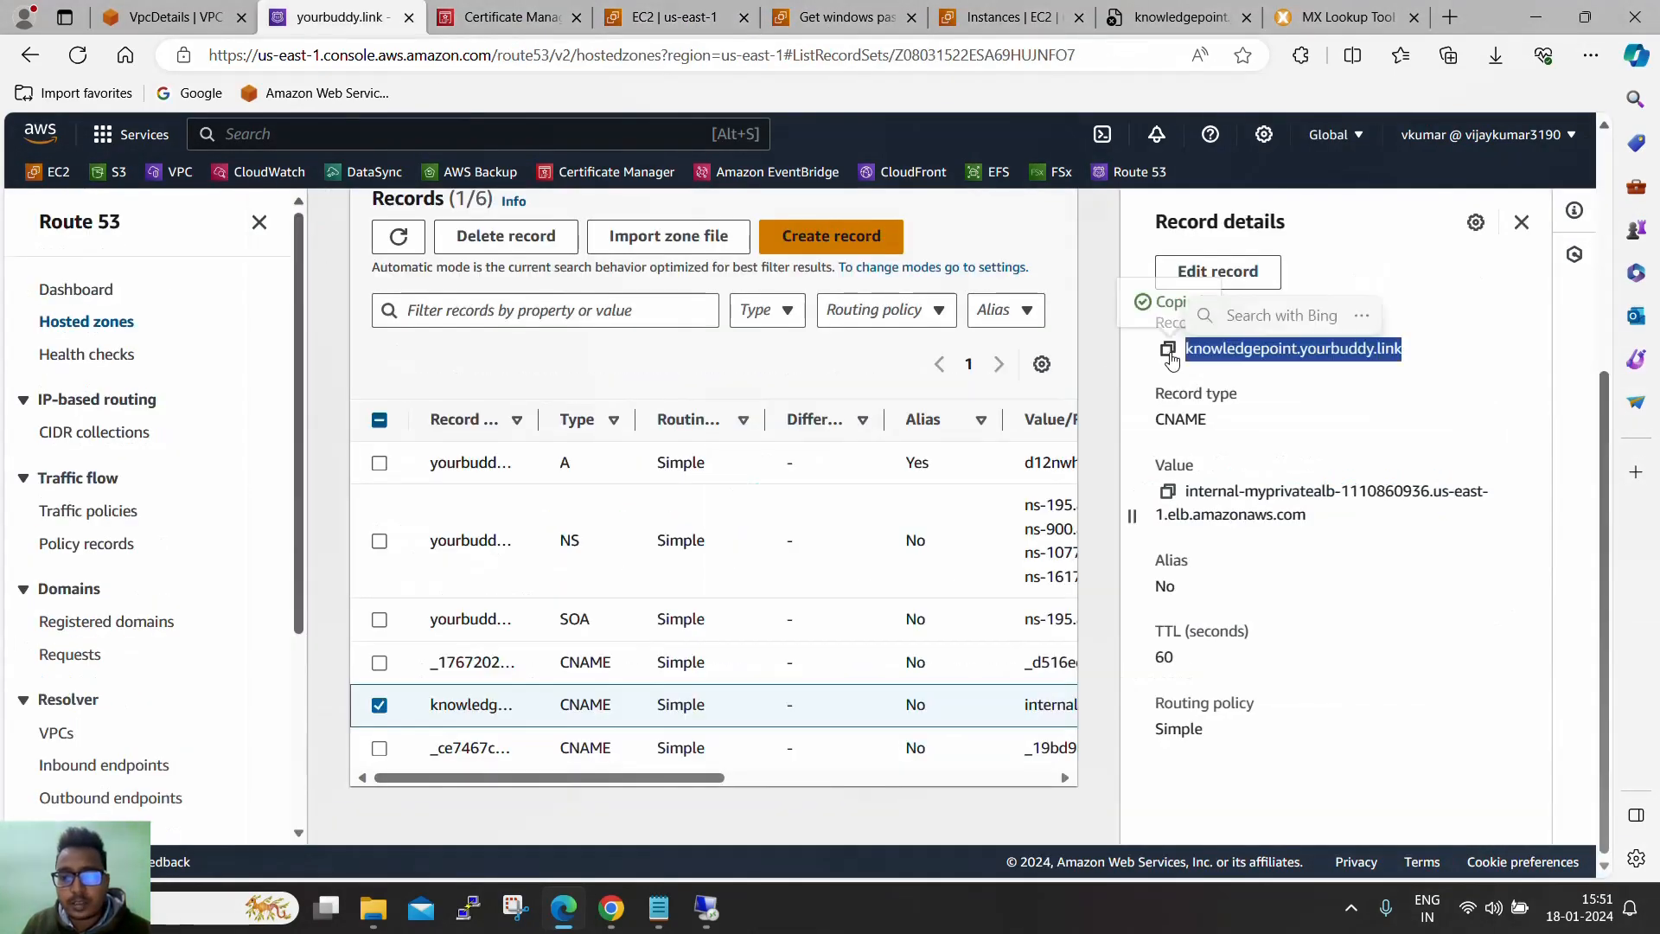
{"action": "left_click", "coordinate": [1163, 301]}
Look up a:knowledgepoint.yourbuddy.link in MxToolbox and examine the canonical name it resolves to
{"action": "left_click", "coordinate": [1344, 17]}
{"action": "type", "text": "a:"}
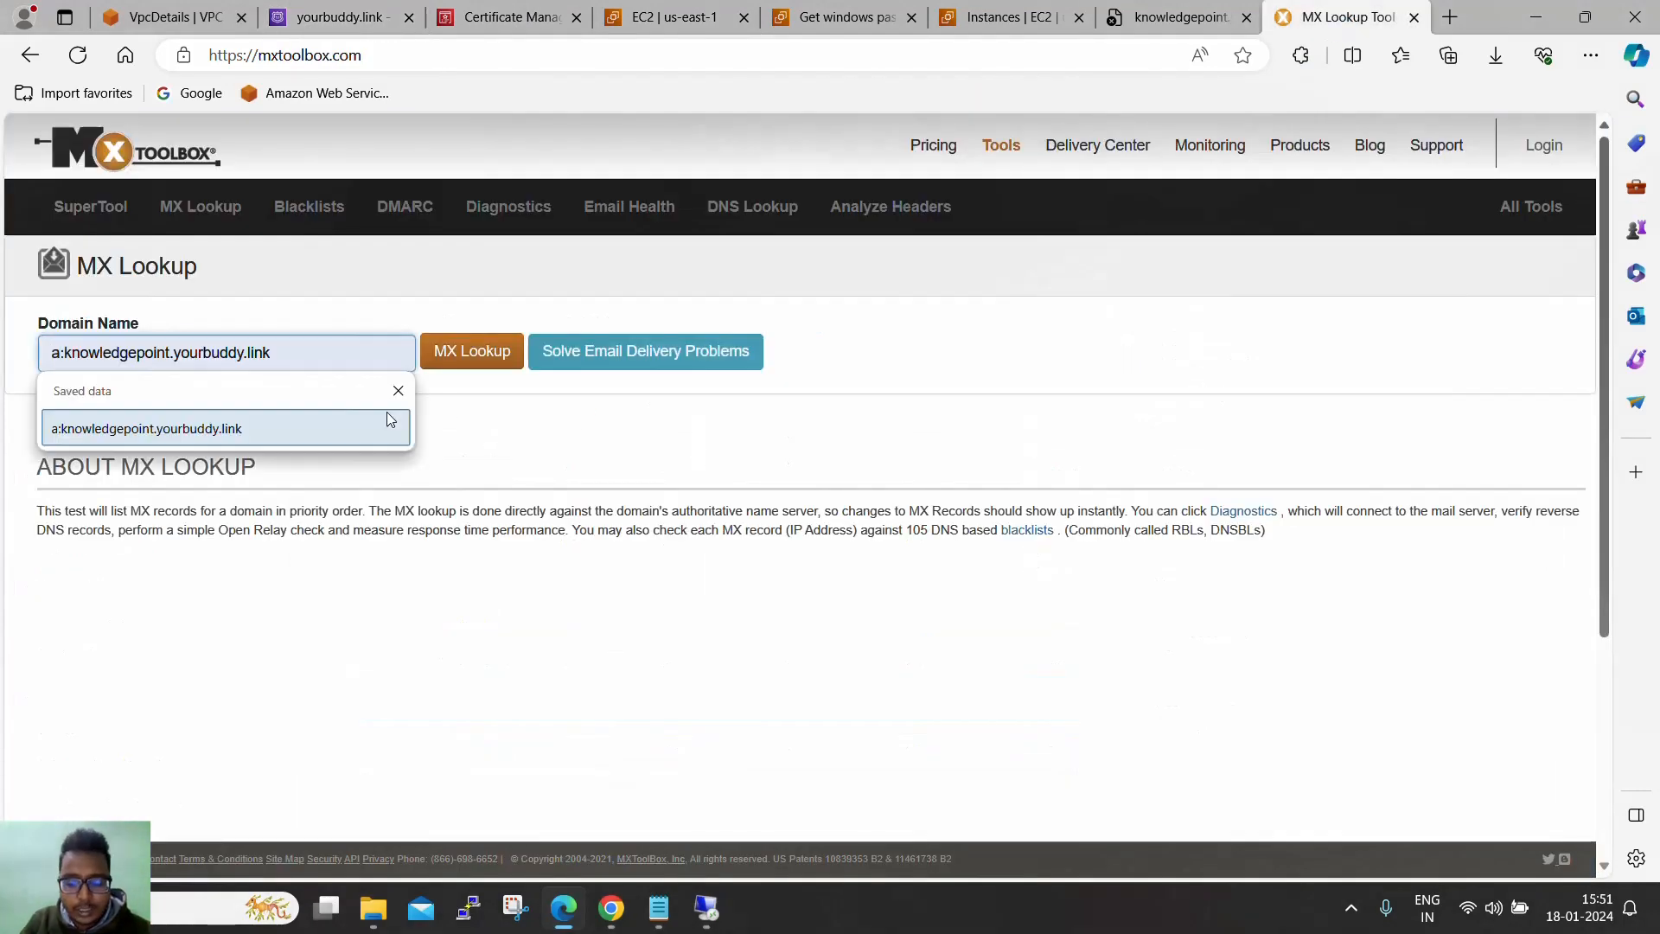
{"action": "left_click", "coordinate": [386, 413]}
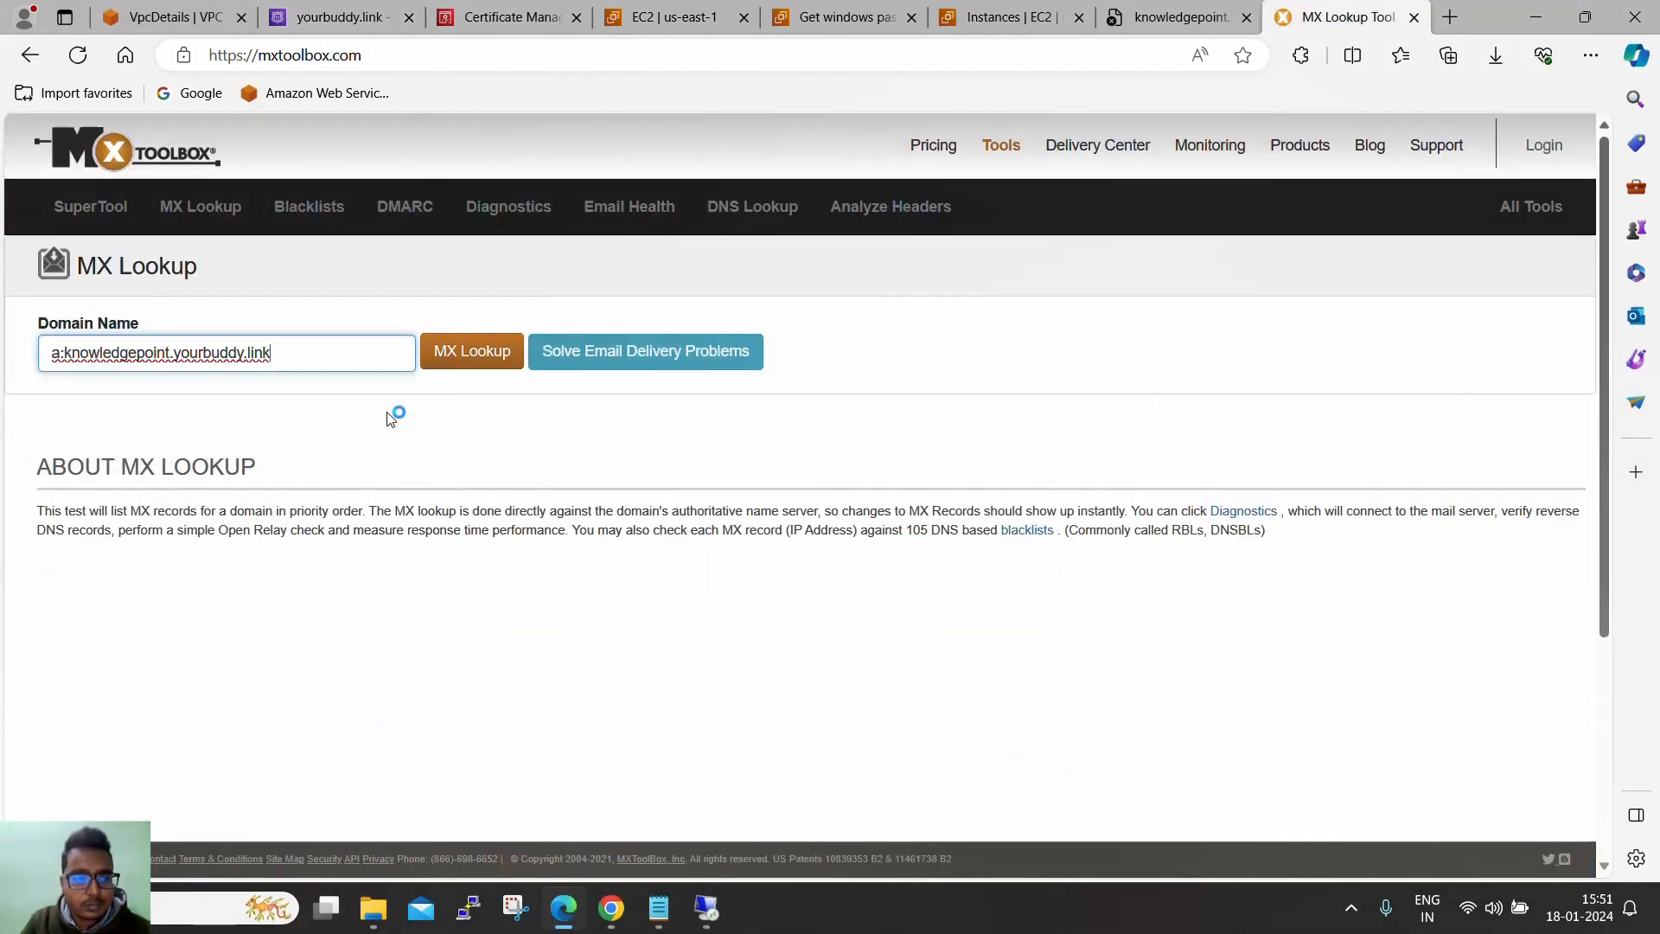
{"action": "key", "text": "Return"}
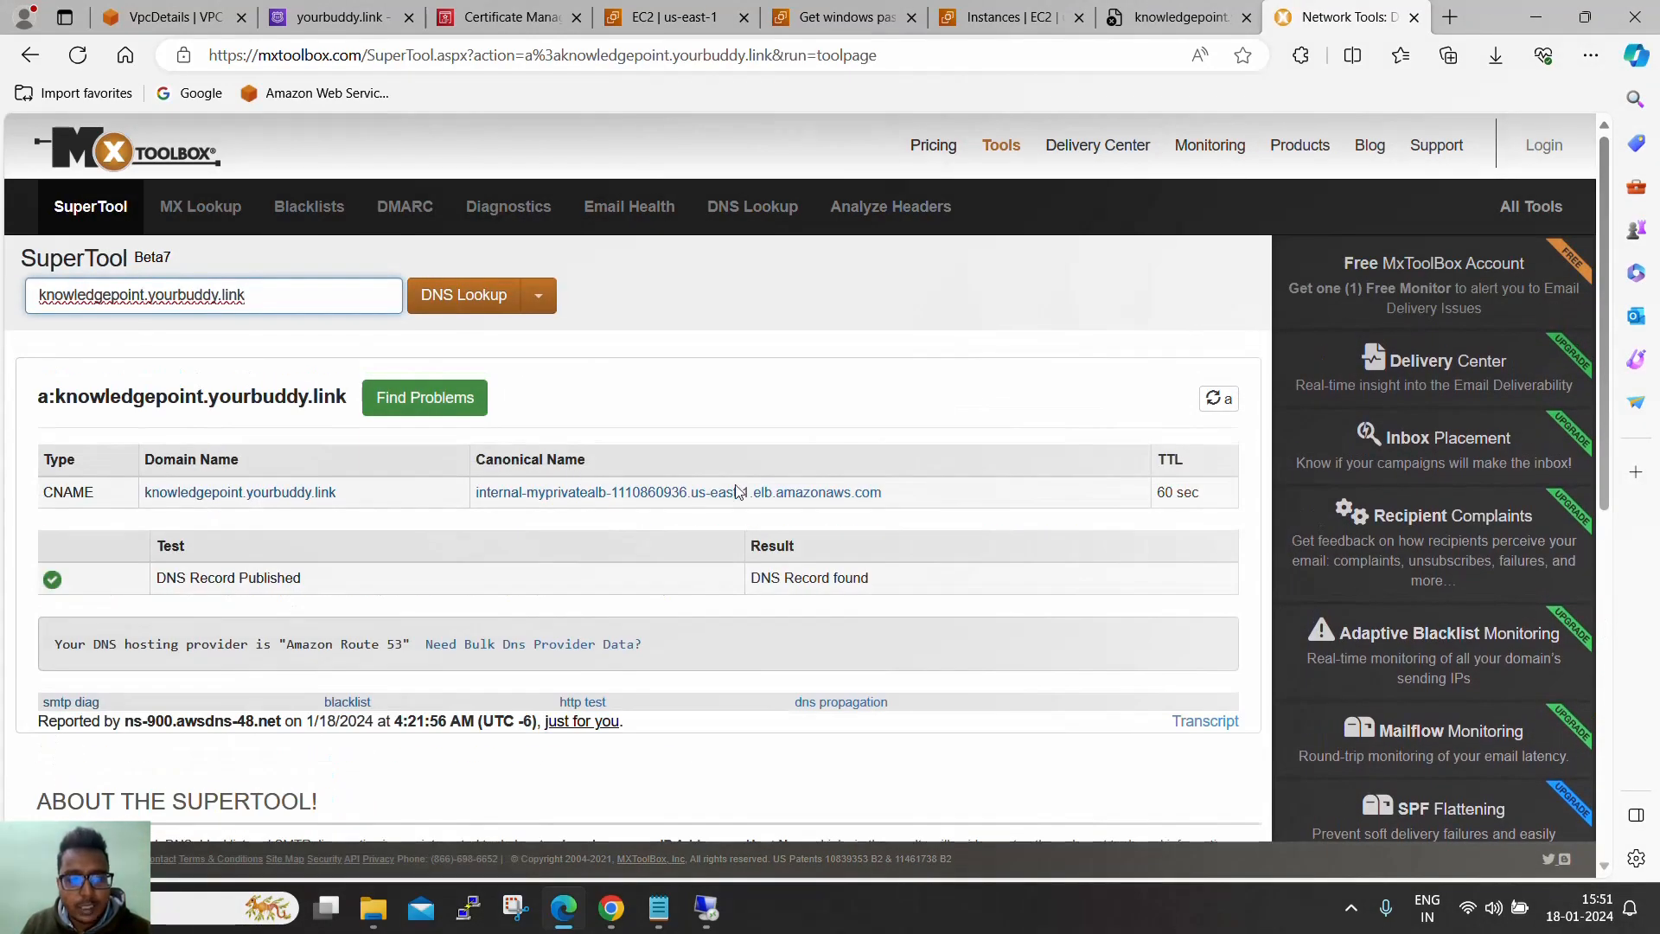
{"action": "left_click_drag", "start_coordinate": [916, 493], "coordinate": [473, 497]}
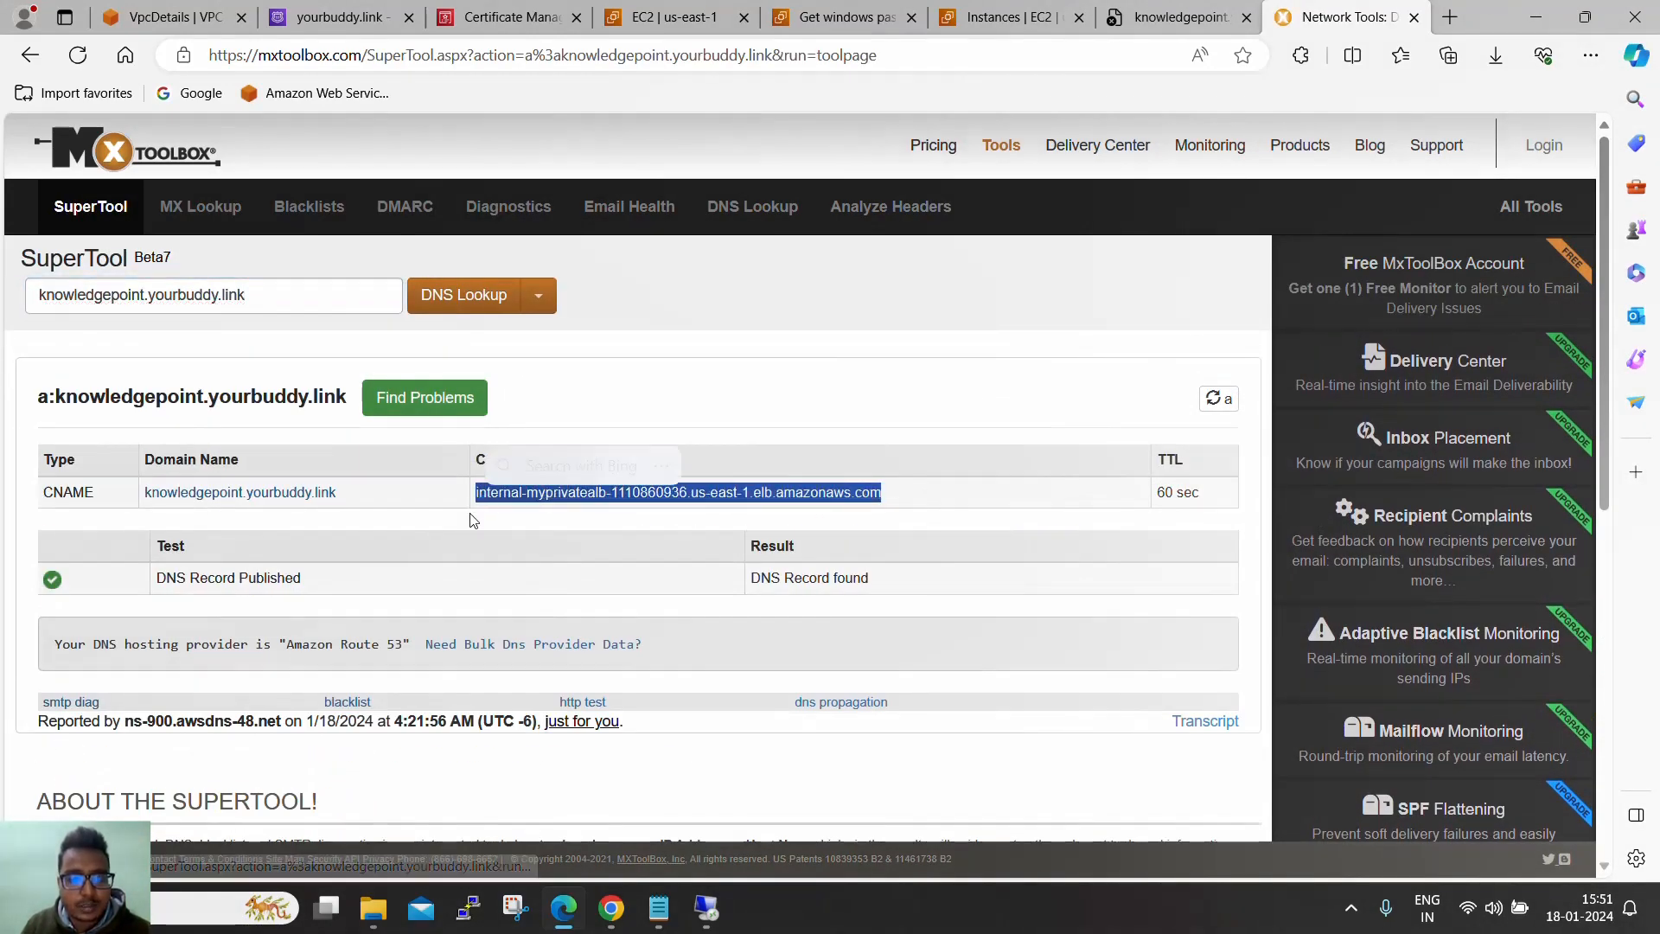
{"action": "left_click", "coordinate": [780, 411]}
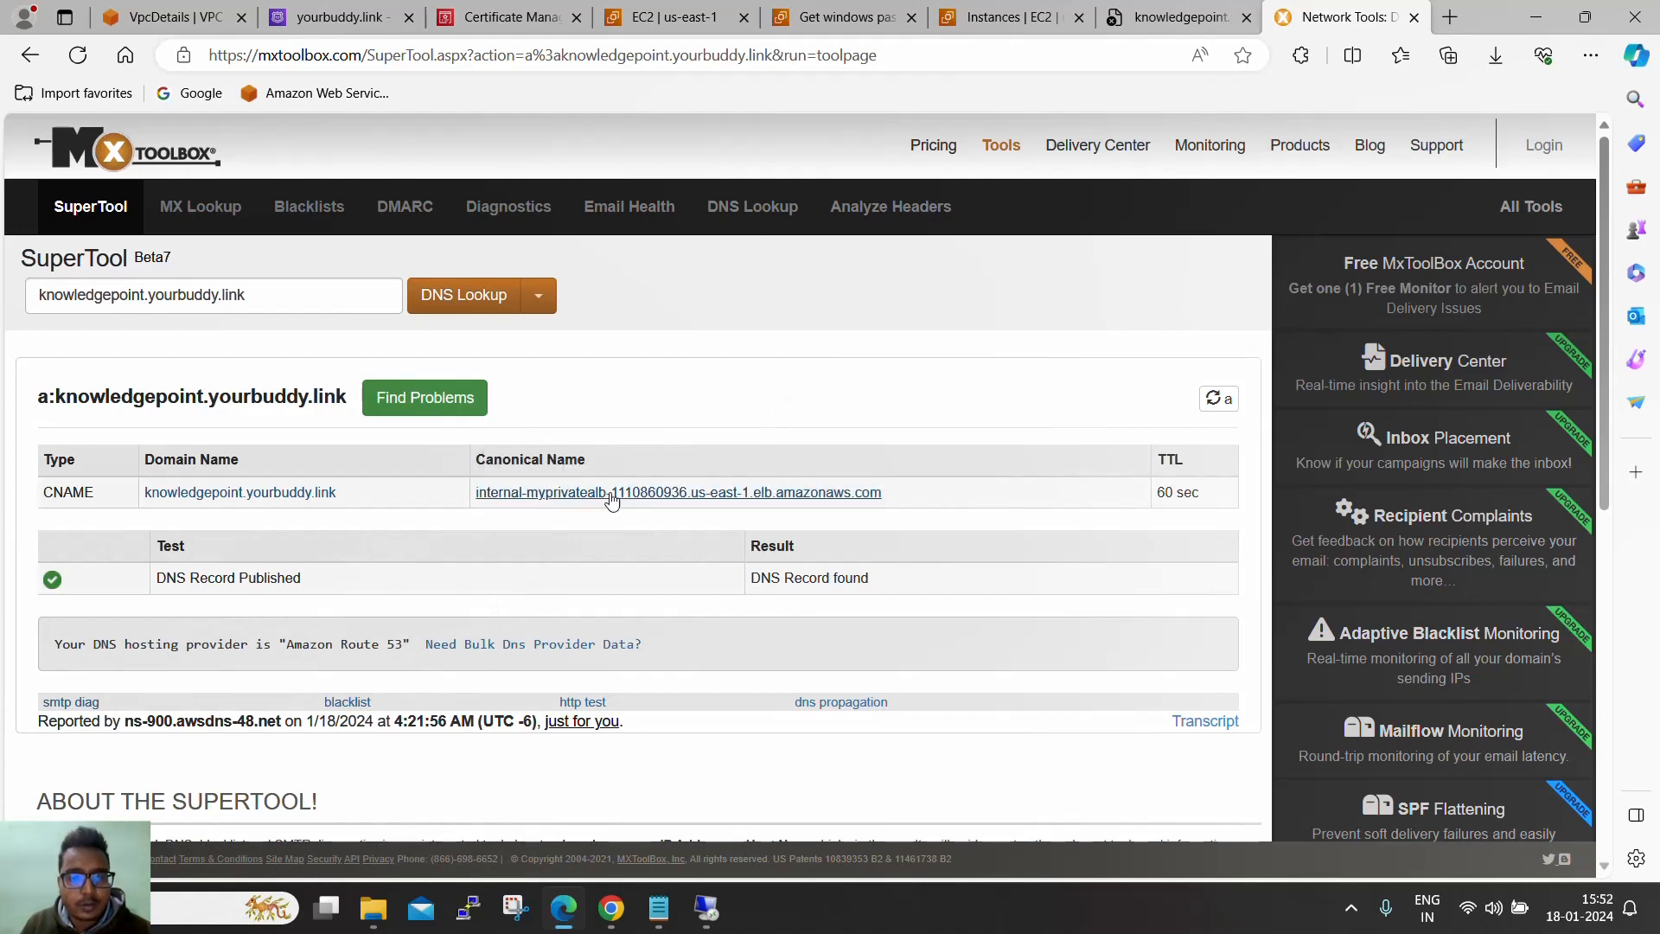
Run a DNS lookup on the load balancer's canonical name from the results and examine its IP addresses
{"action": "left_click", "coordinate": [614, 500]}
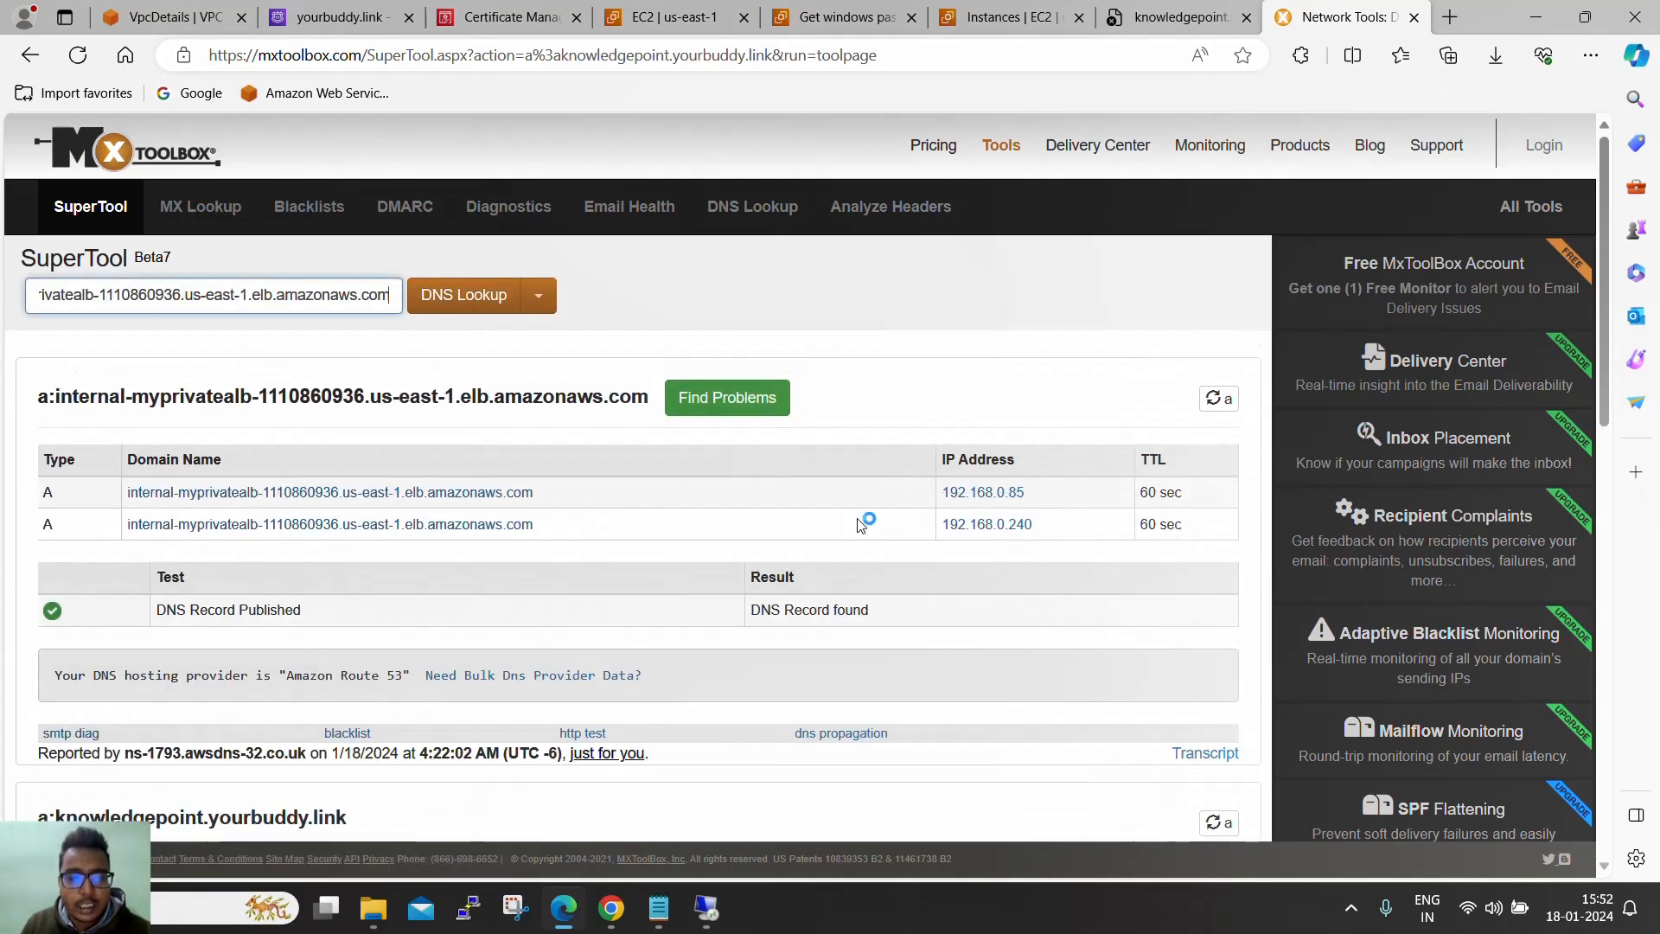
{"action": "left_click_drag", "start_coordinate": [1053, 497], "coordinate": [934, 510]}
{"action": "left_click_drag", "start_coordinate": [1033, 524], "coordinate": [951, 524]}
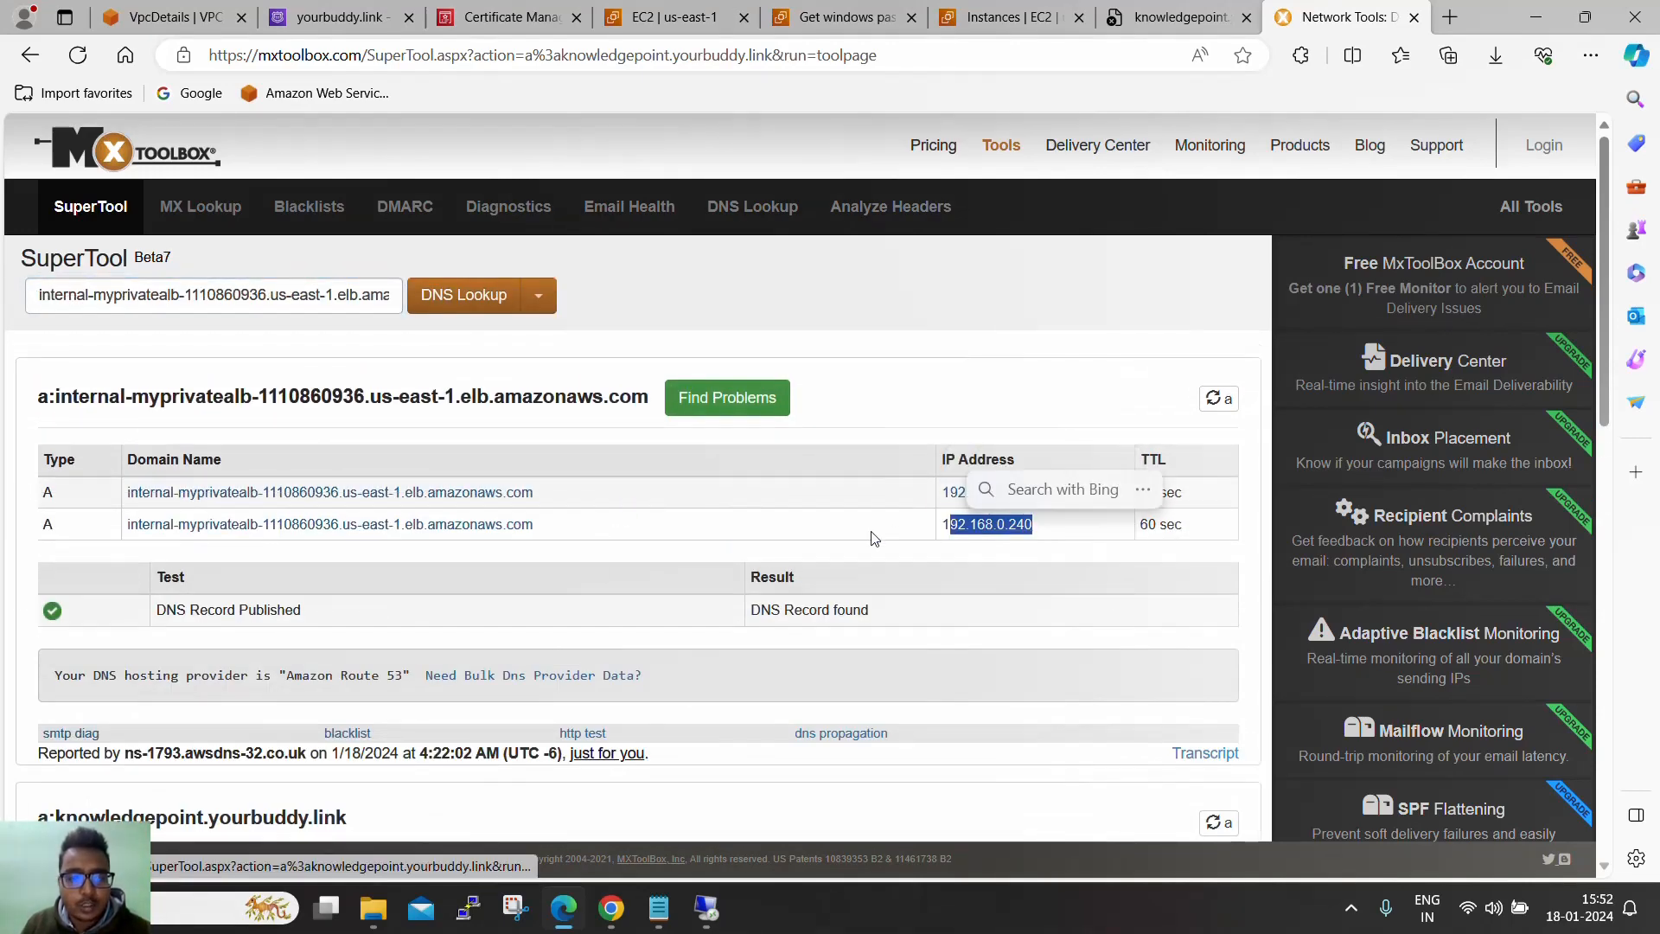
{"action": "scroll", "coordinate": [683, 553], "scroll_direction": "down", "scroll_amount": 3}
{"action": "scroll", "coordinate": [665, 527], "scroll_direction": "down", "scroll_amount": 3}
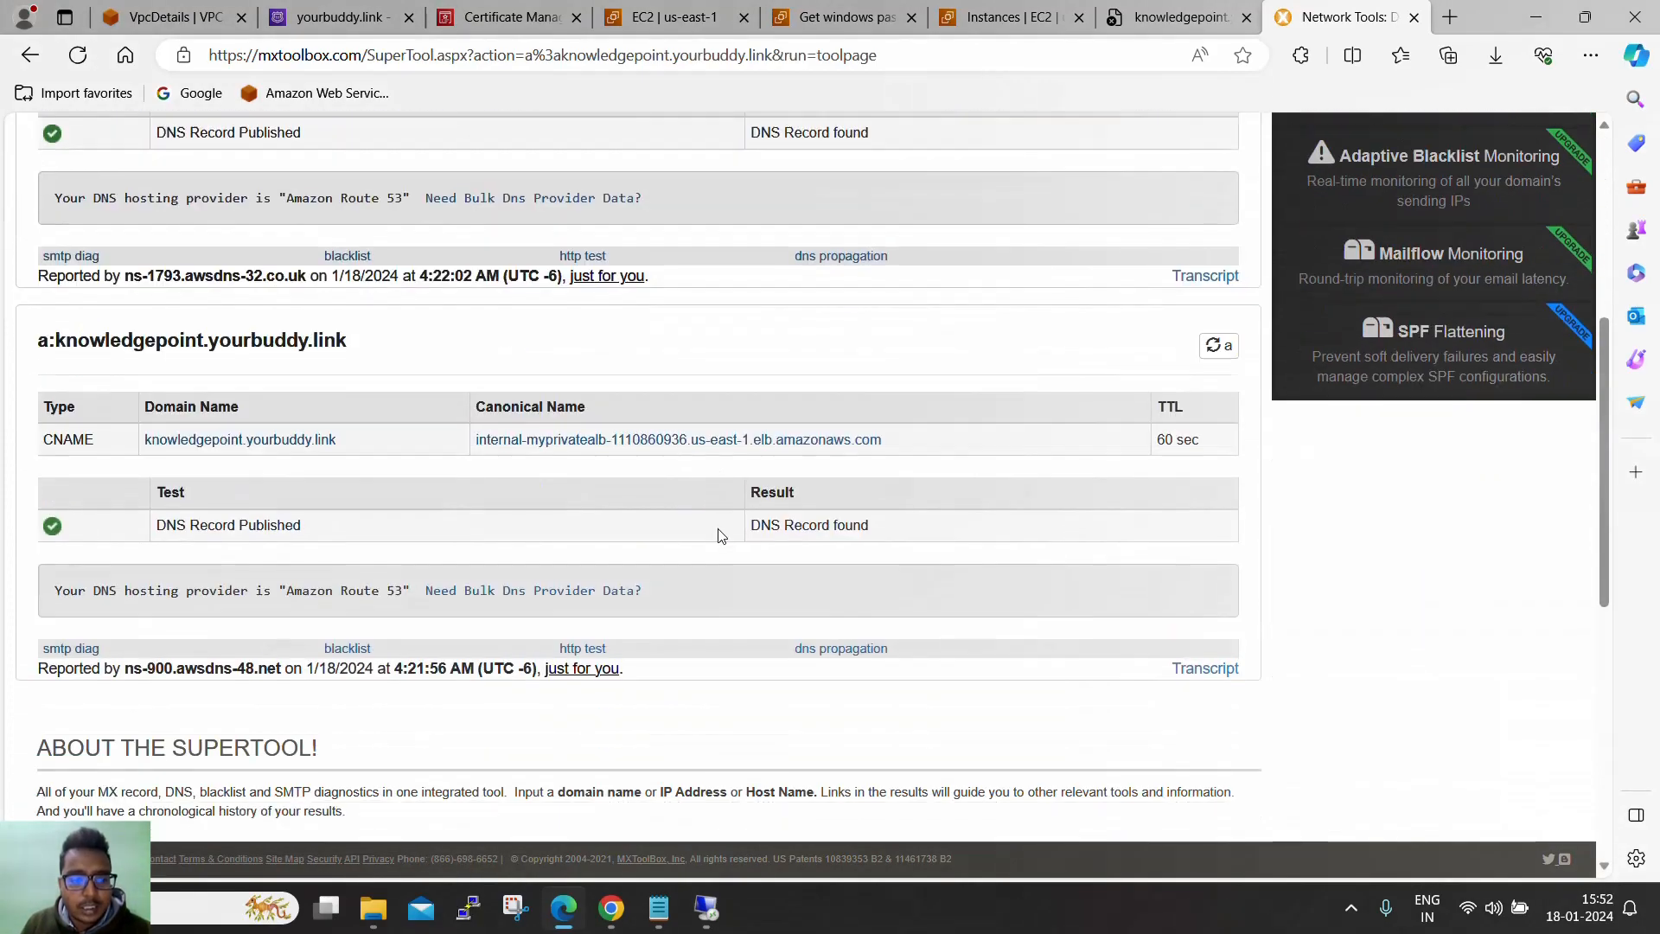
{"action": "scroll", "coordinate": [672, 502], "scroll_direction": "up", "scroll_amount": 5}
{"action": "scroll", "coordinate": [672, 501], "scroll_direction": "up", "scroll_amount": 2}
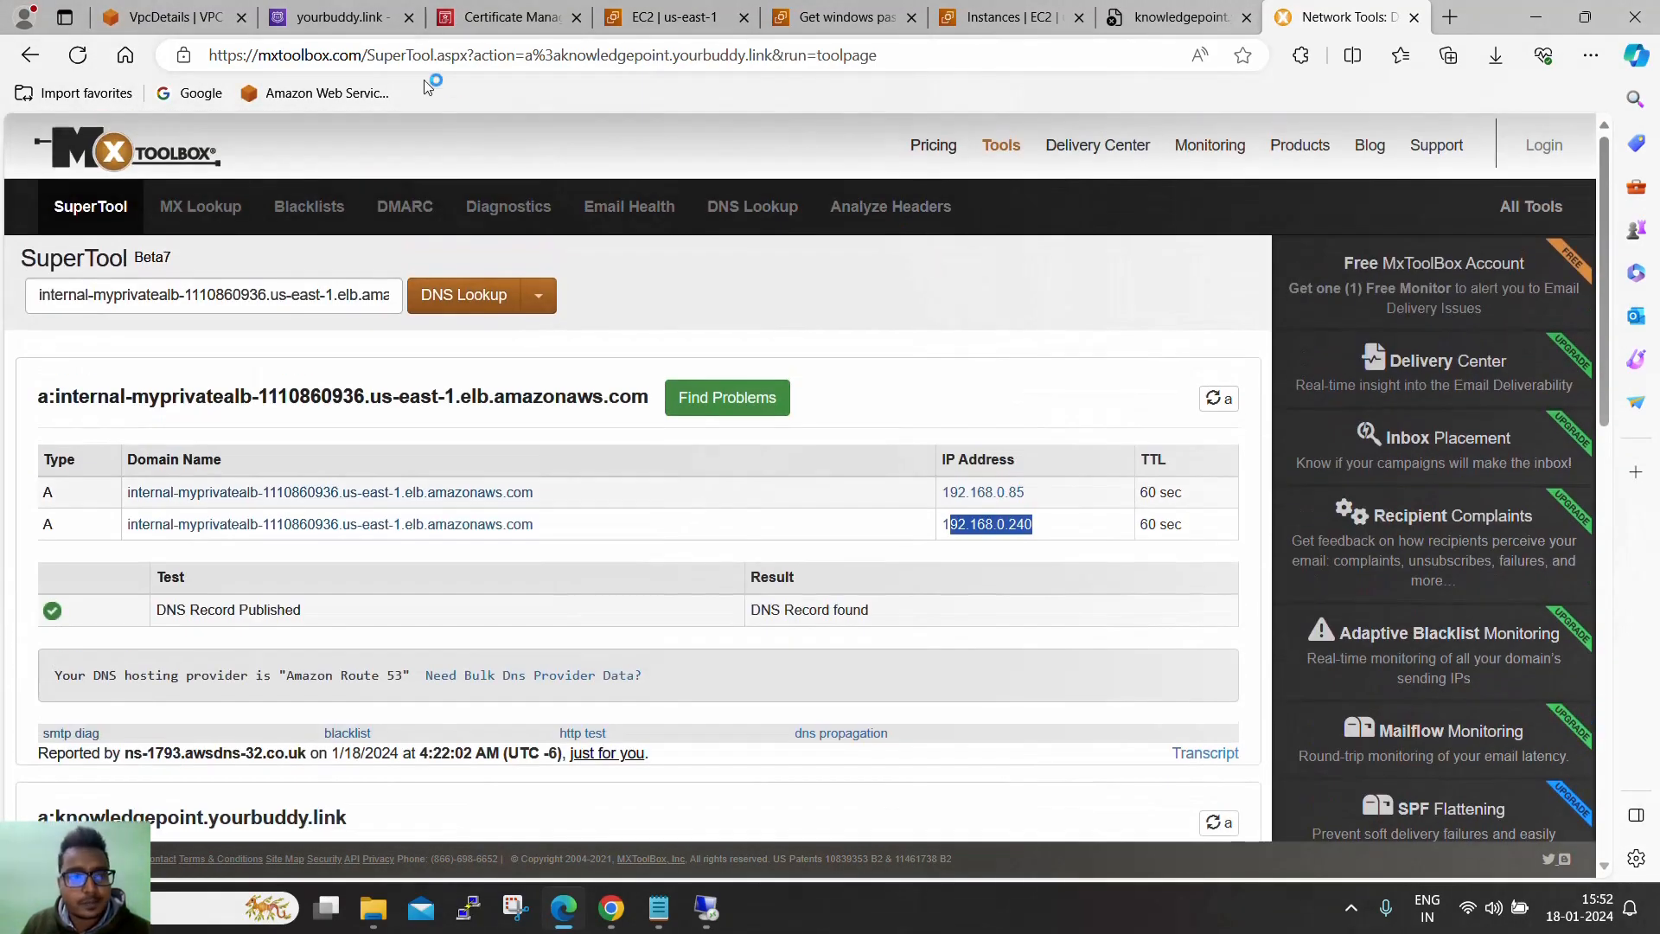
Return to the yourbuddy.link hosted zone in Route 53 and close the record details
{"action": "left_click", "coordinate": [337, 18]}
{"action": "scroll", "coordinate": [826, 562], "scroll_direction": "up", "scroll_amount": 4}
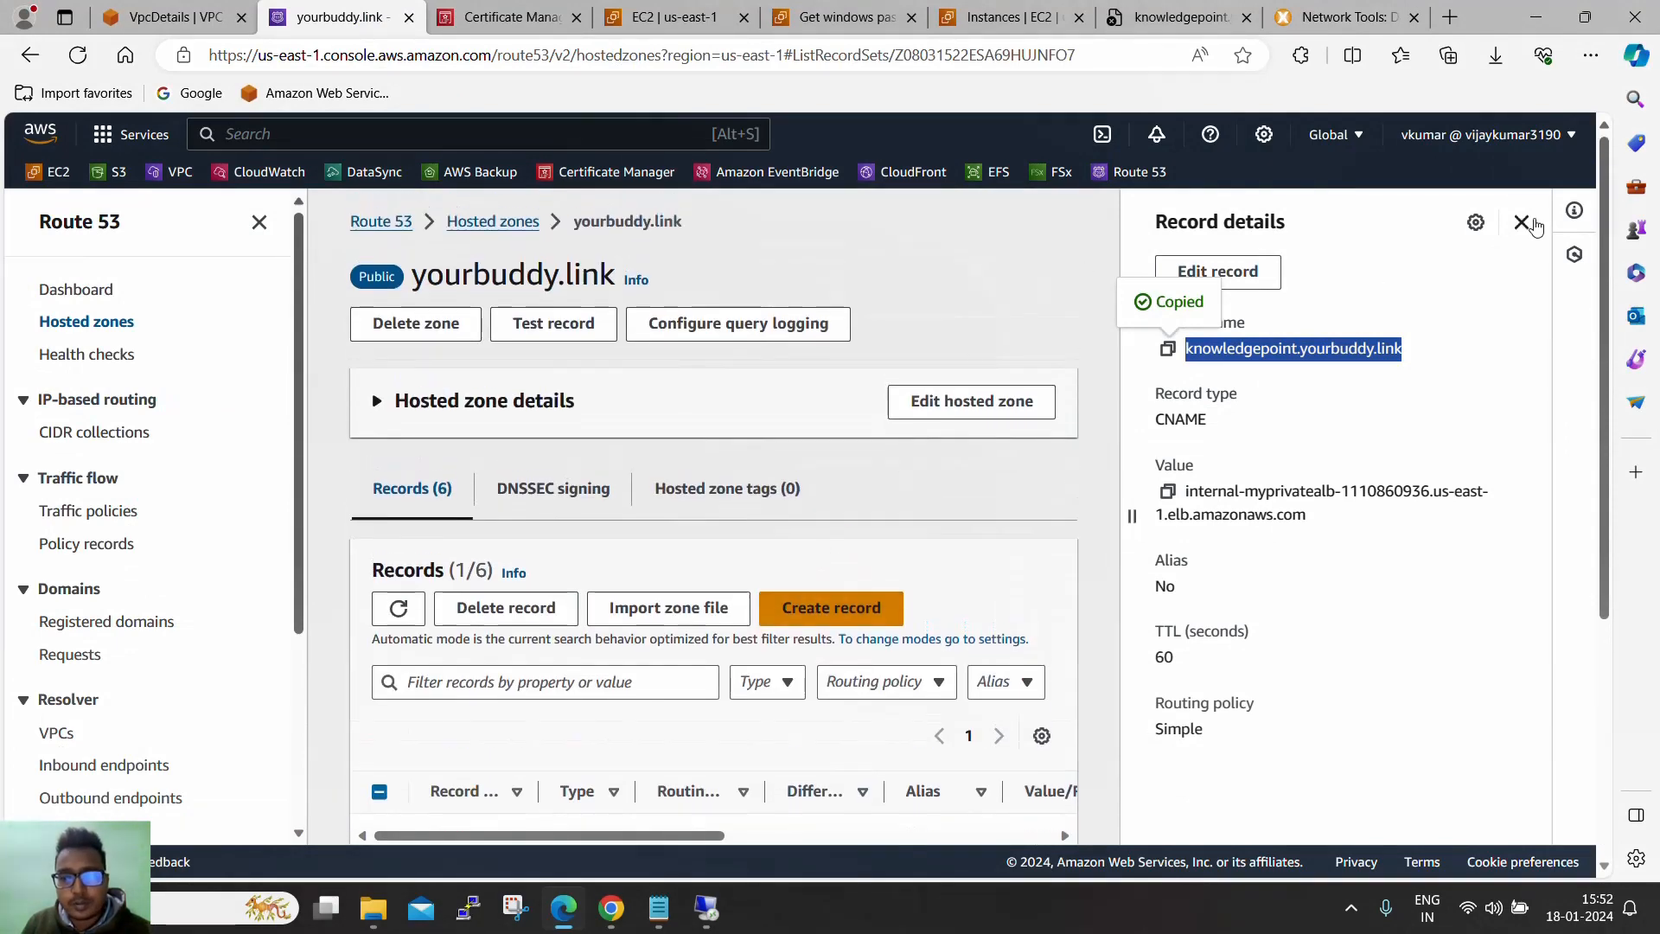
{"action": "left_click", "coordinate": [1521, 222]}
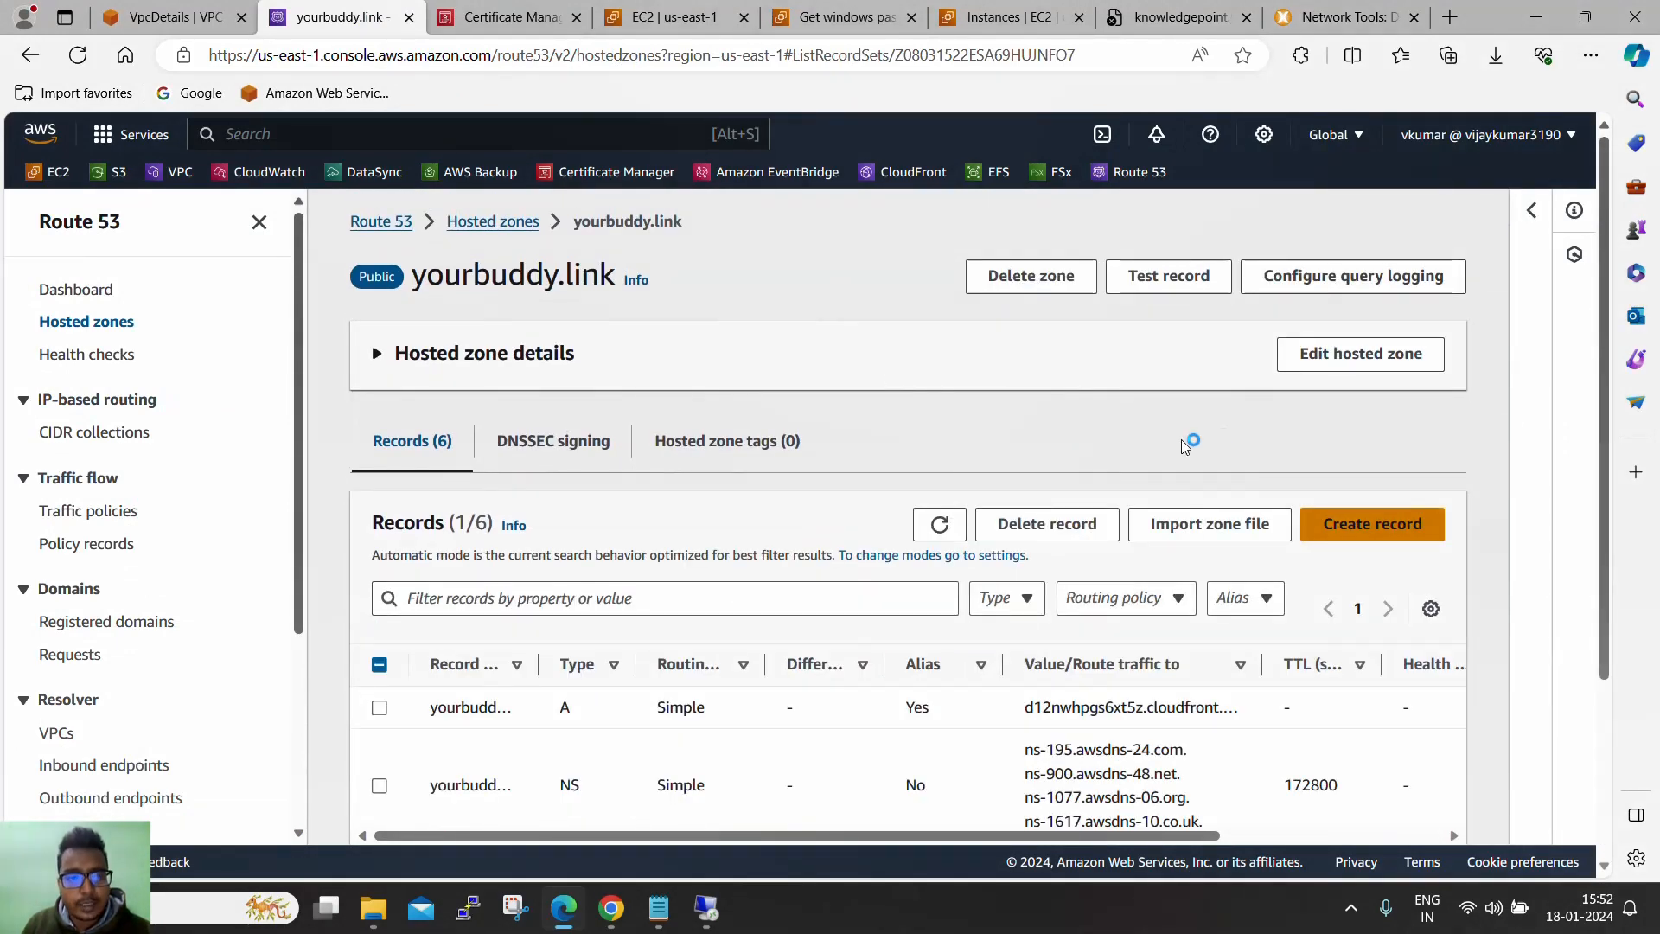